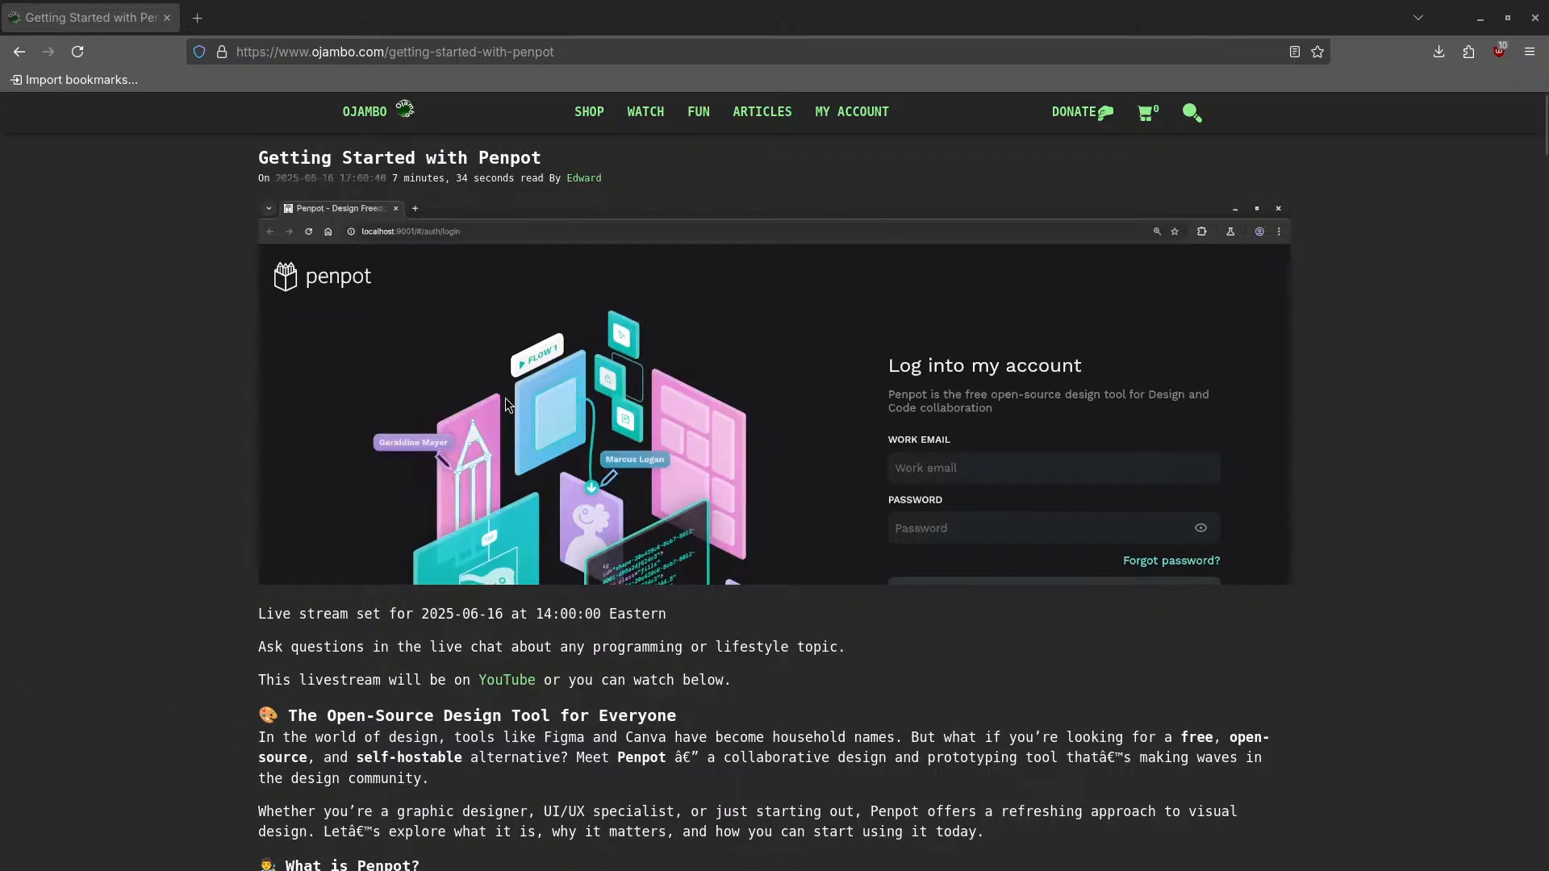
- Read down the Ojambo article to Getting Started and open the penpot.app link in a new tab
mouse_move(652, 119)
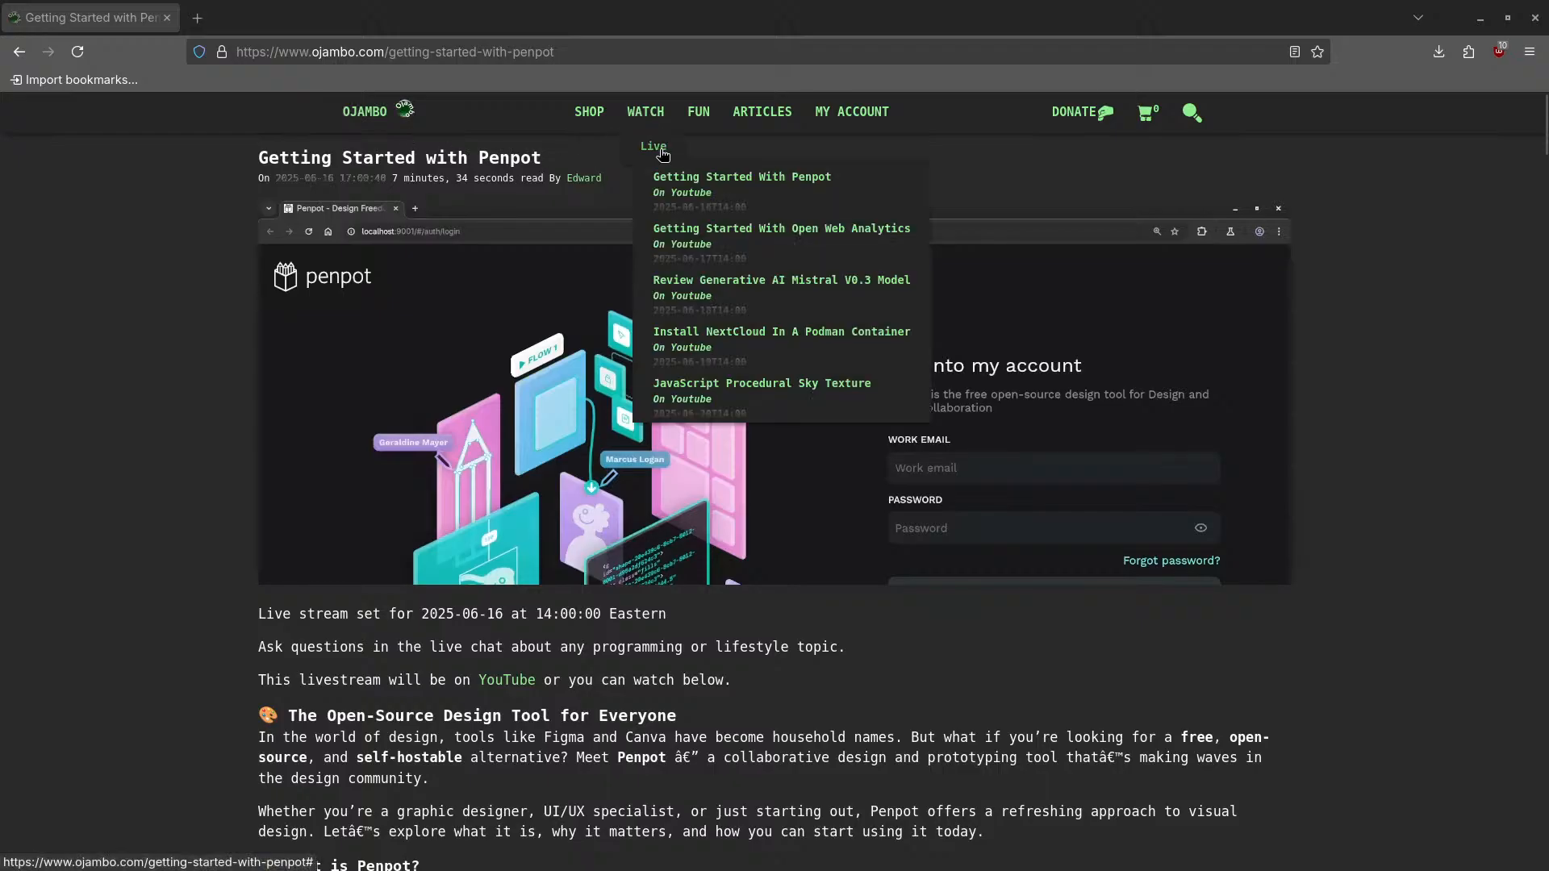
mouse_move(662, 177)
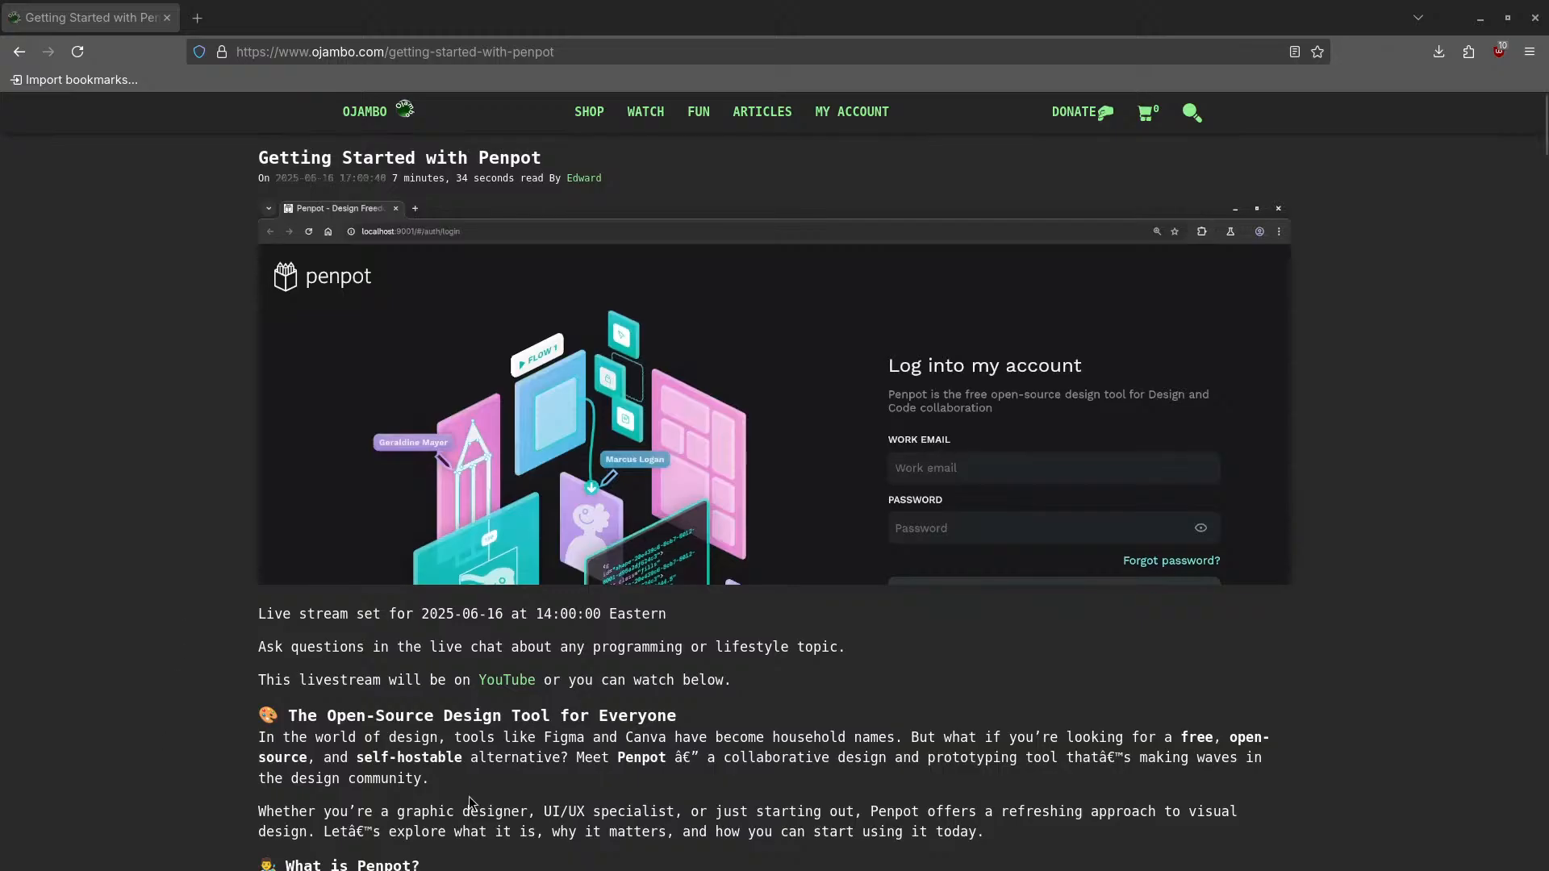
scroll(212, 734, "down", 2)
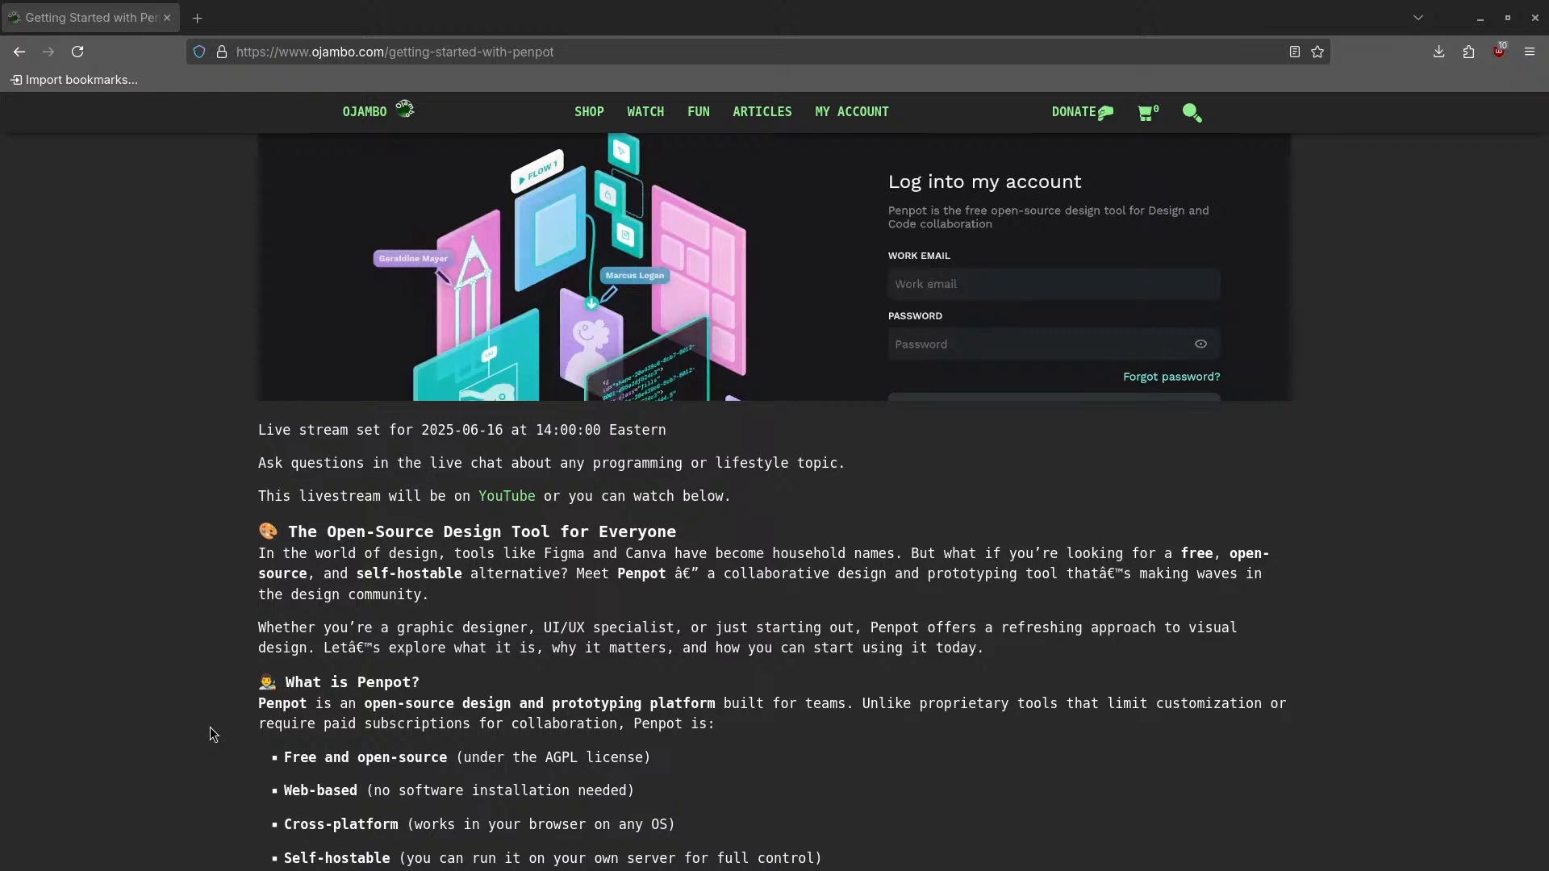
scroll(225, 698, "down", 3)
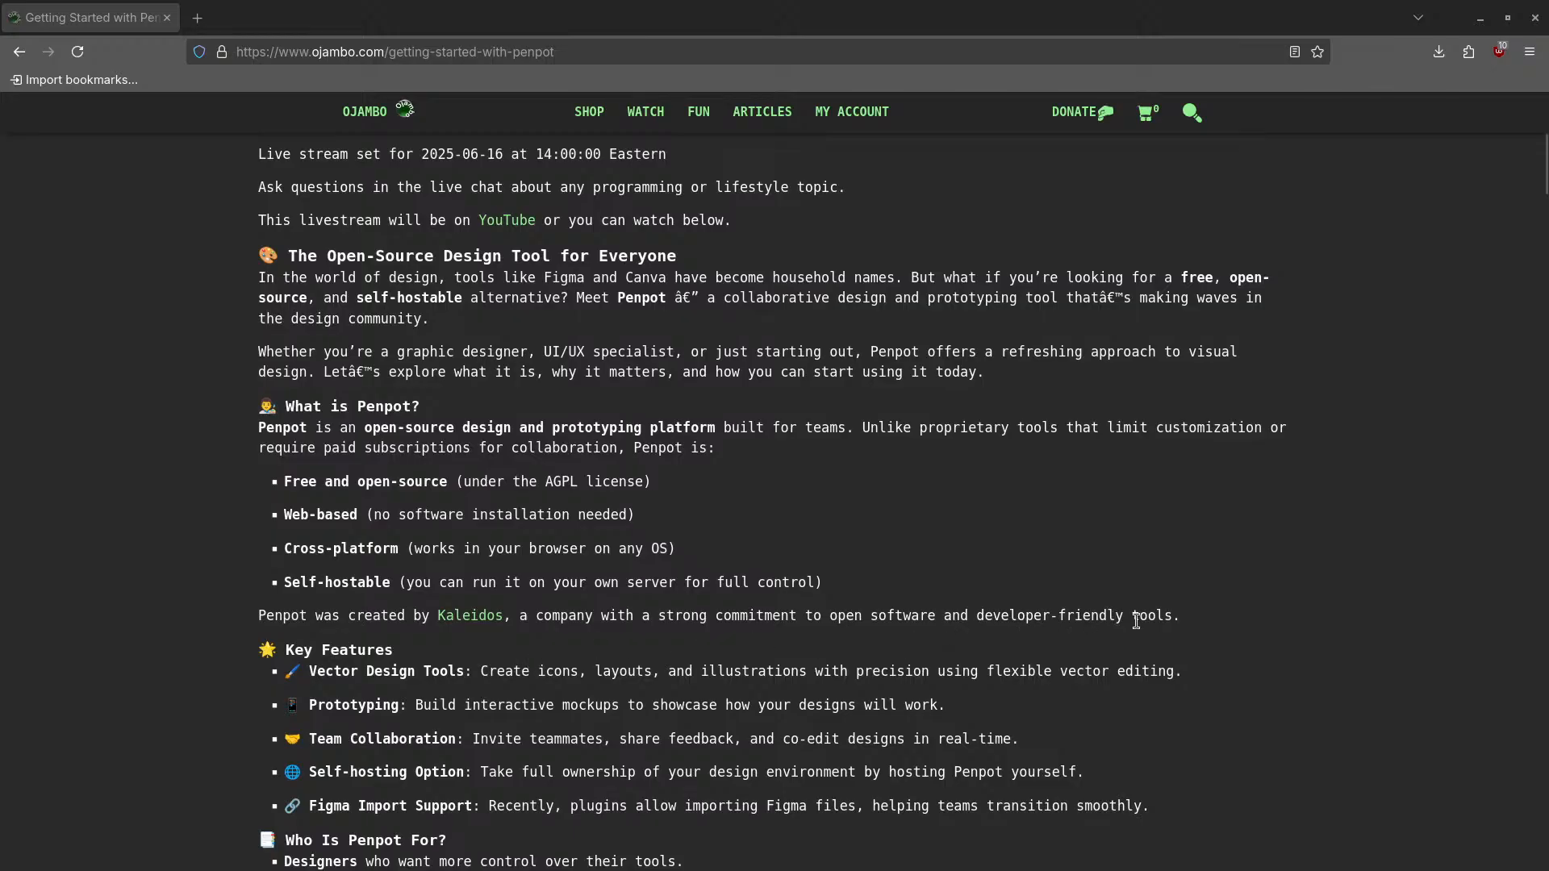
scroll(513, 621, "down", 3)
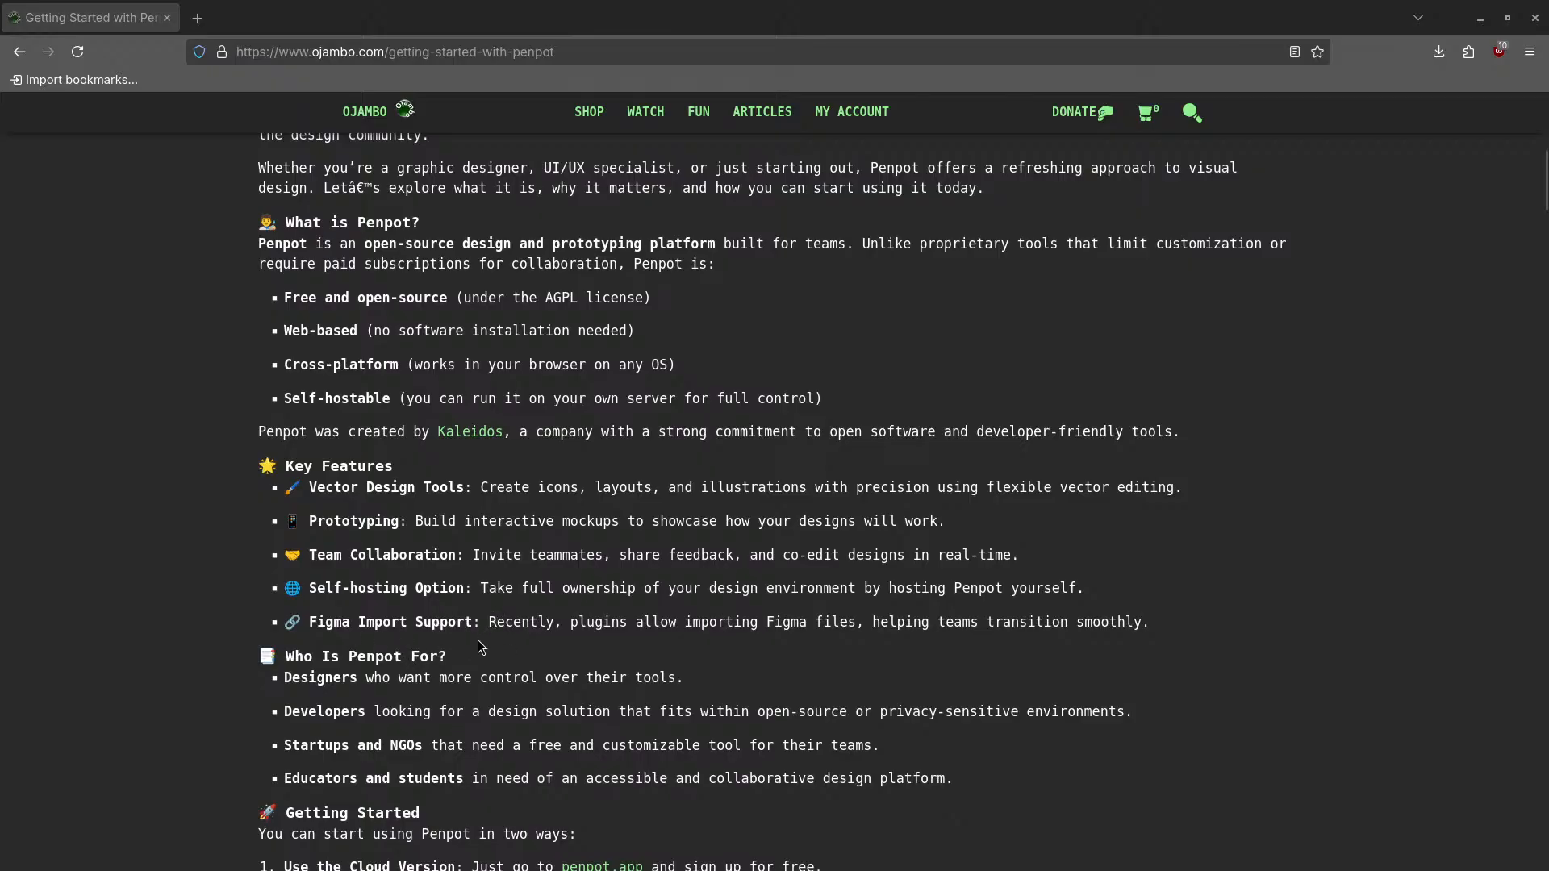
scroll(458, 660, "down", 2)
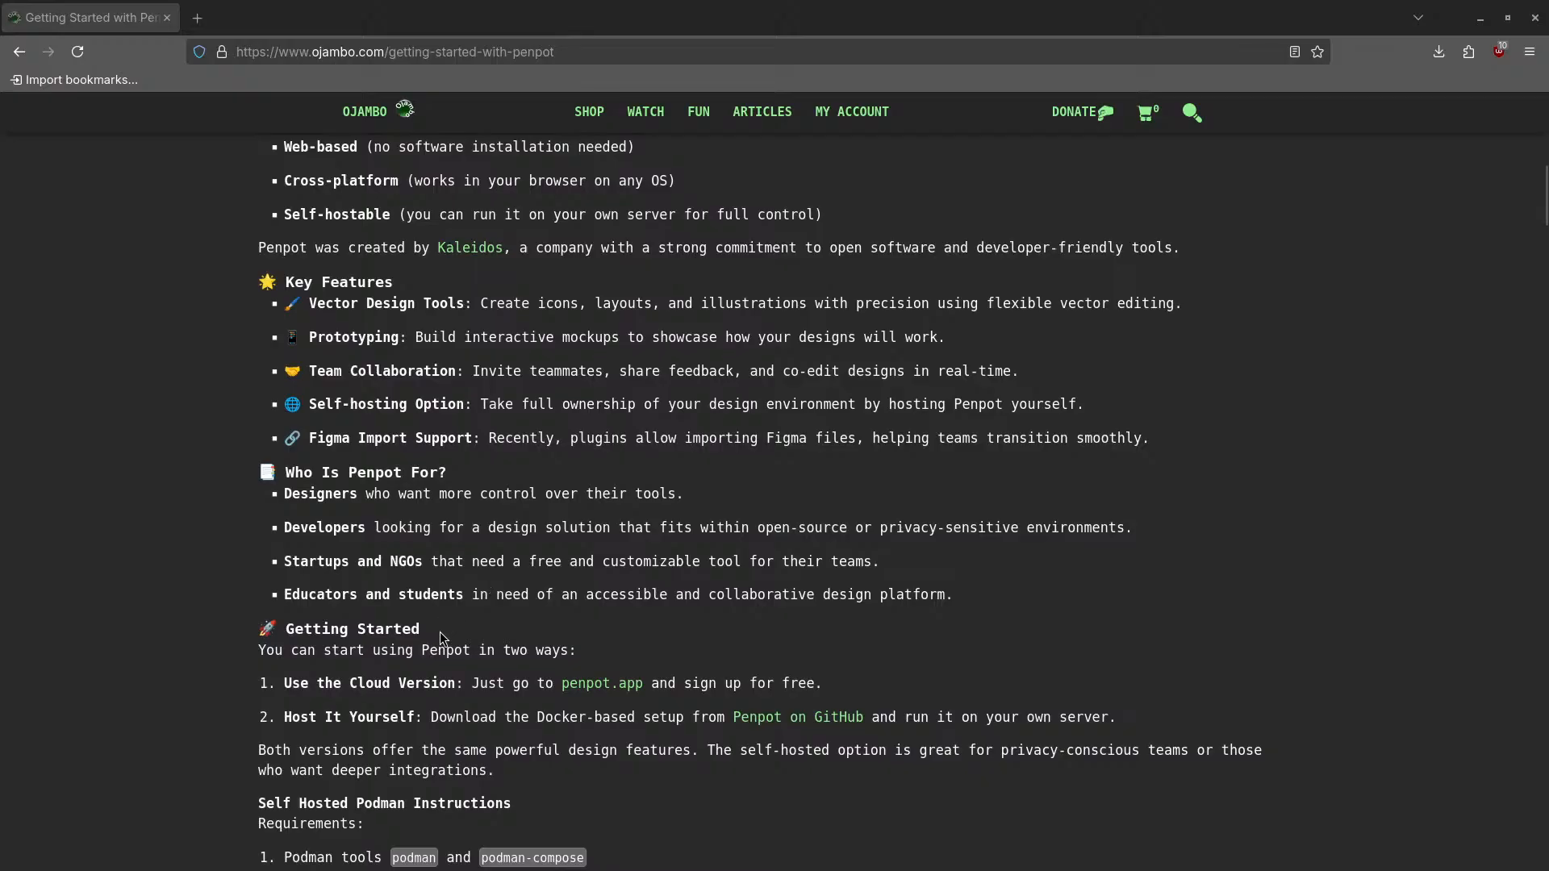
middle_click(618, 691)
- Browse the penpot.app homepage, then return to the Getting Started with Penpot article tab
left_click(255, 22)
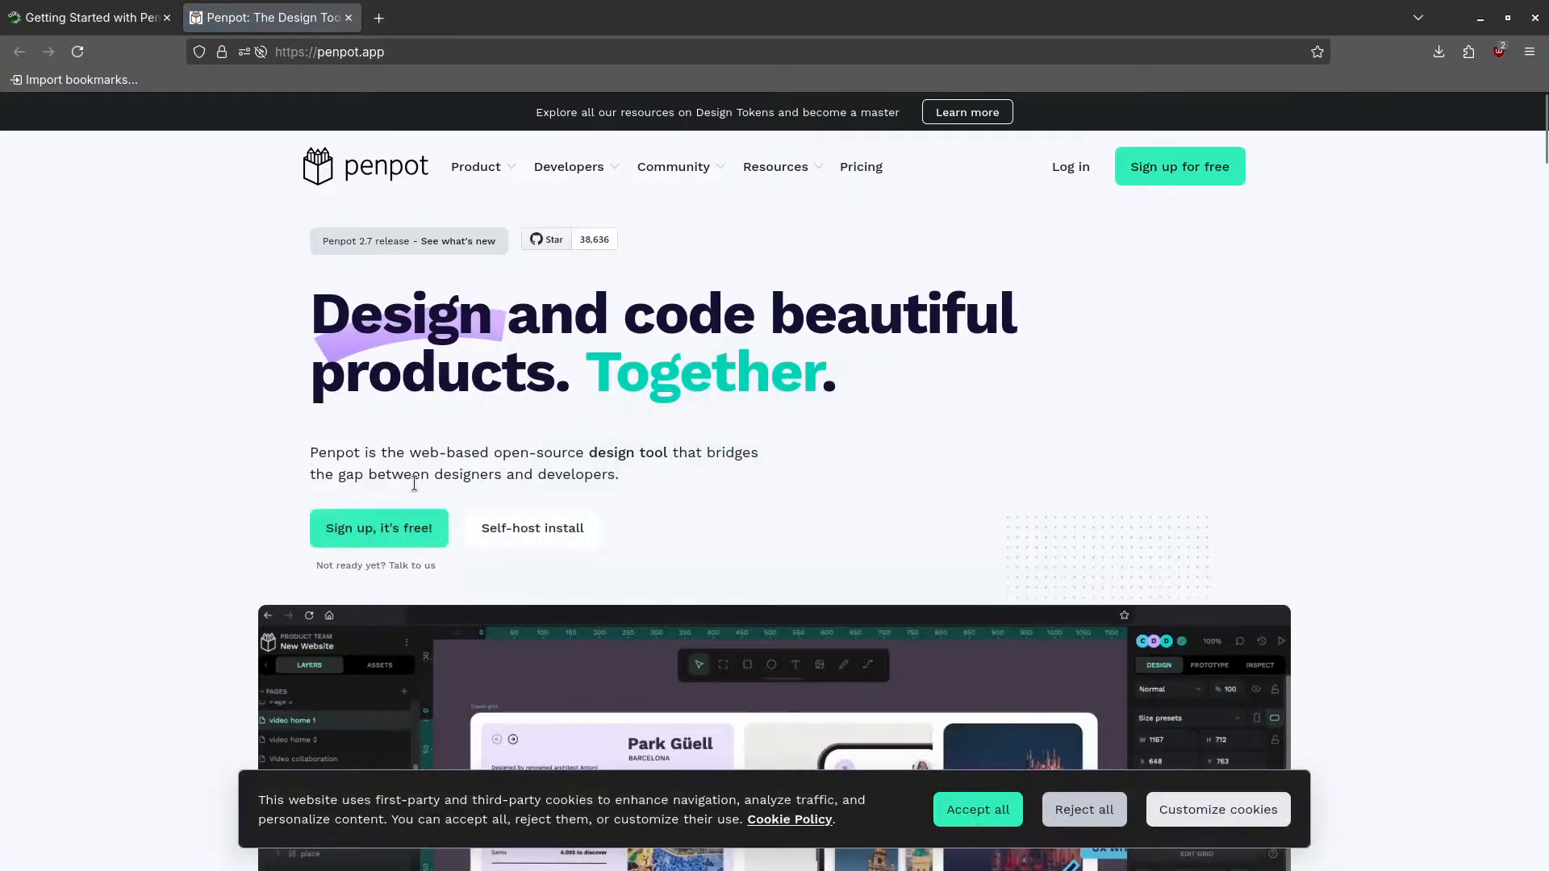
scroll(699, 622, "down", 3)
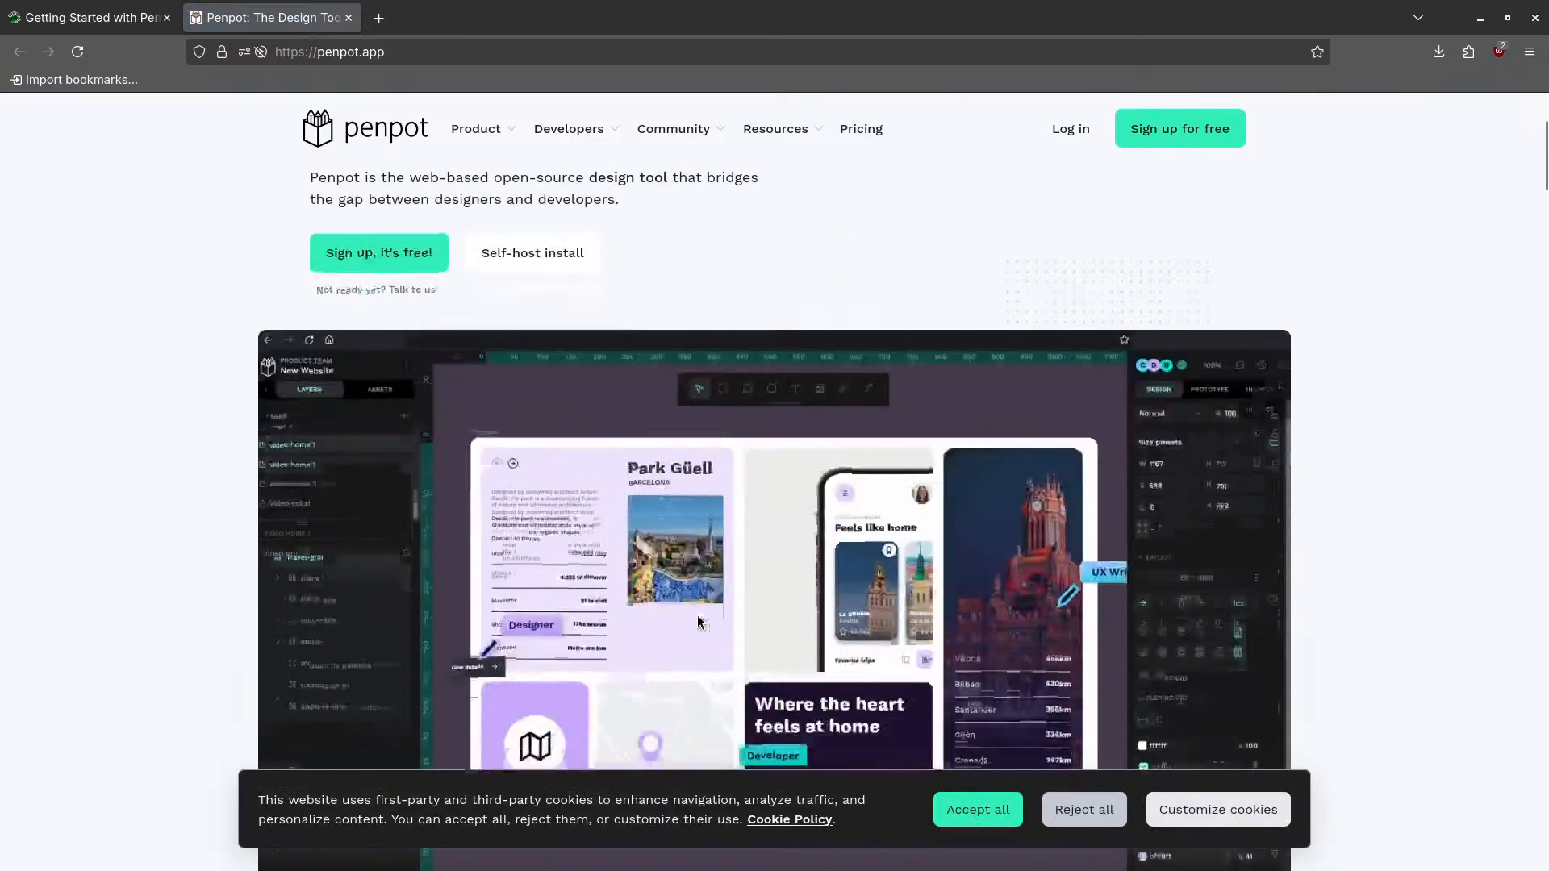
scroll(645, 462, "down", 3)
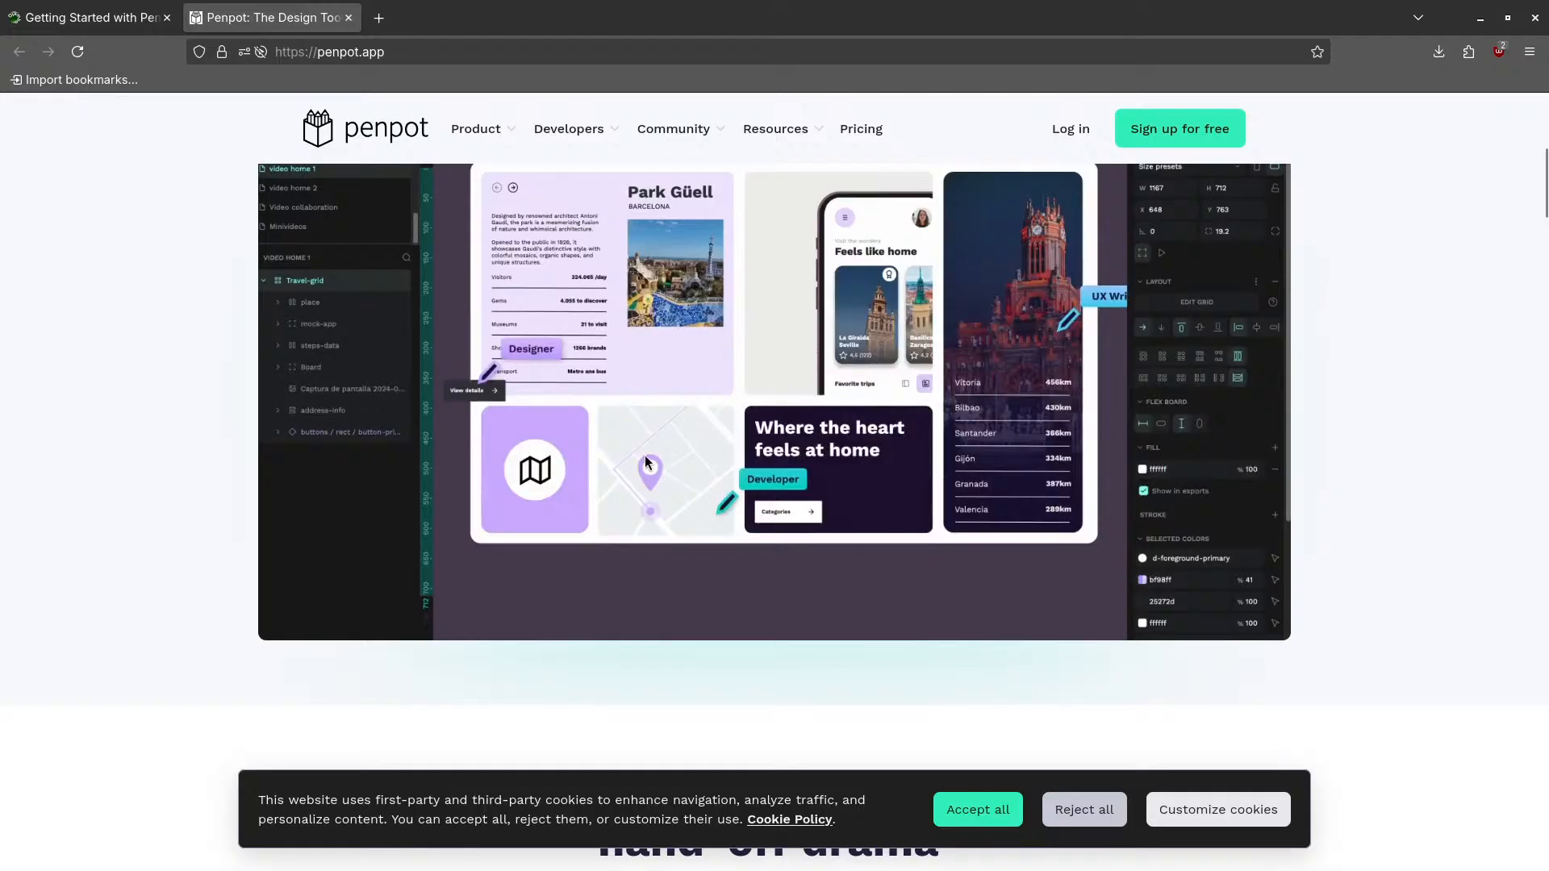
scroll(464, 397, "down", 3)
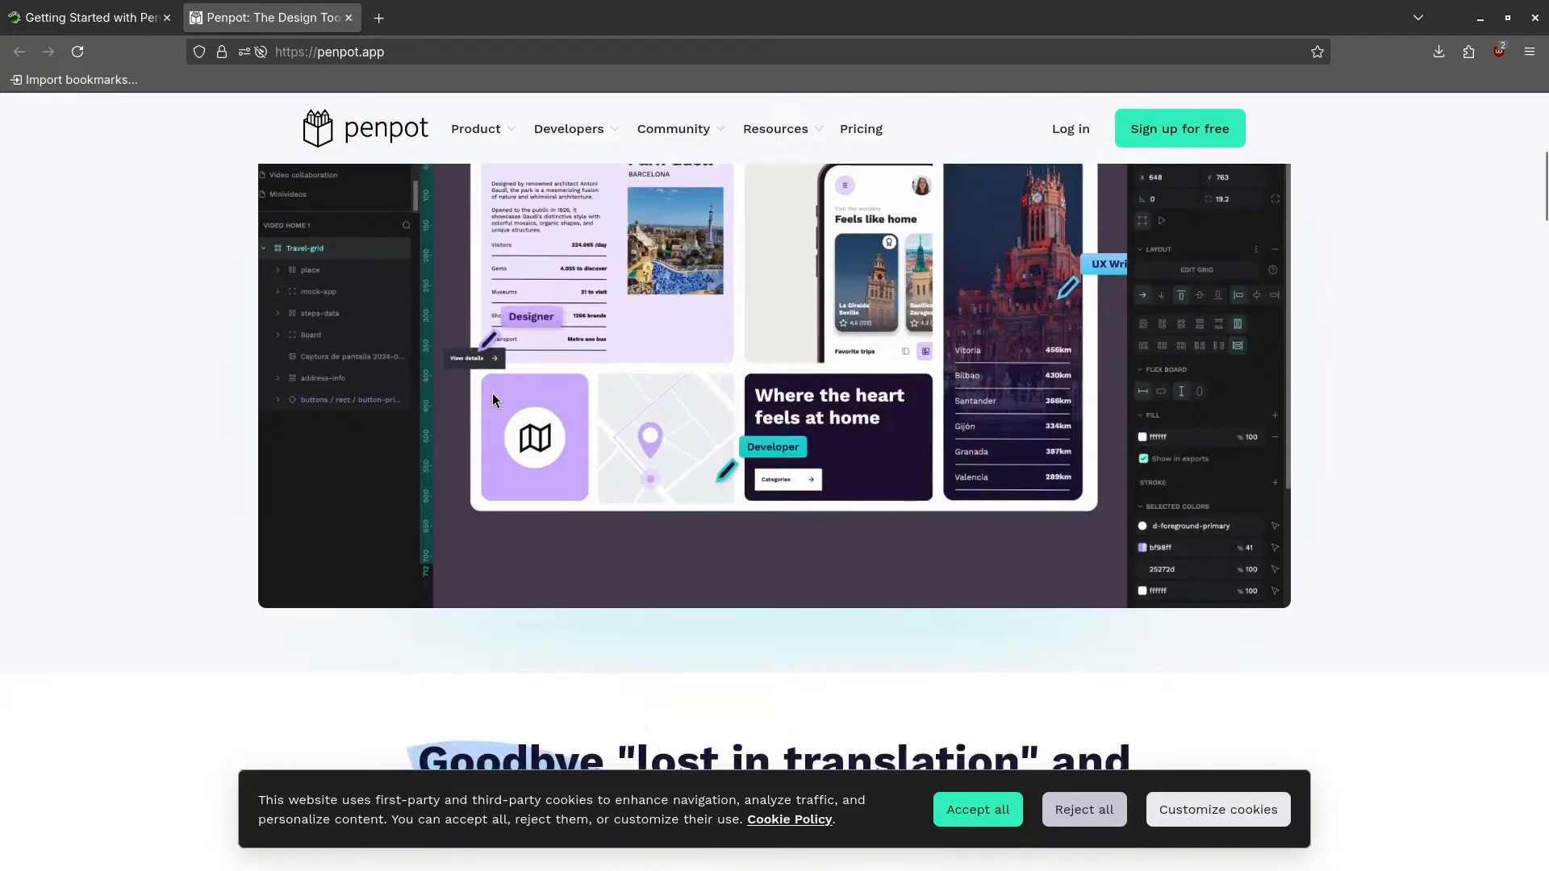
scroll(494, 406, "up", 10)
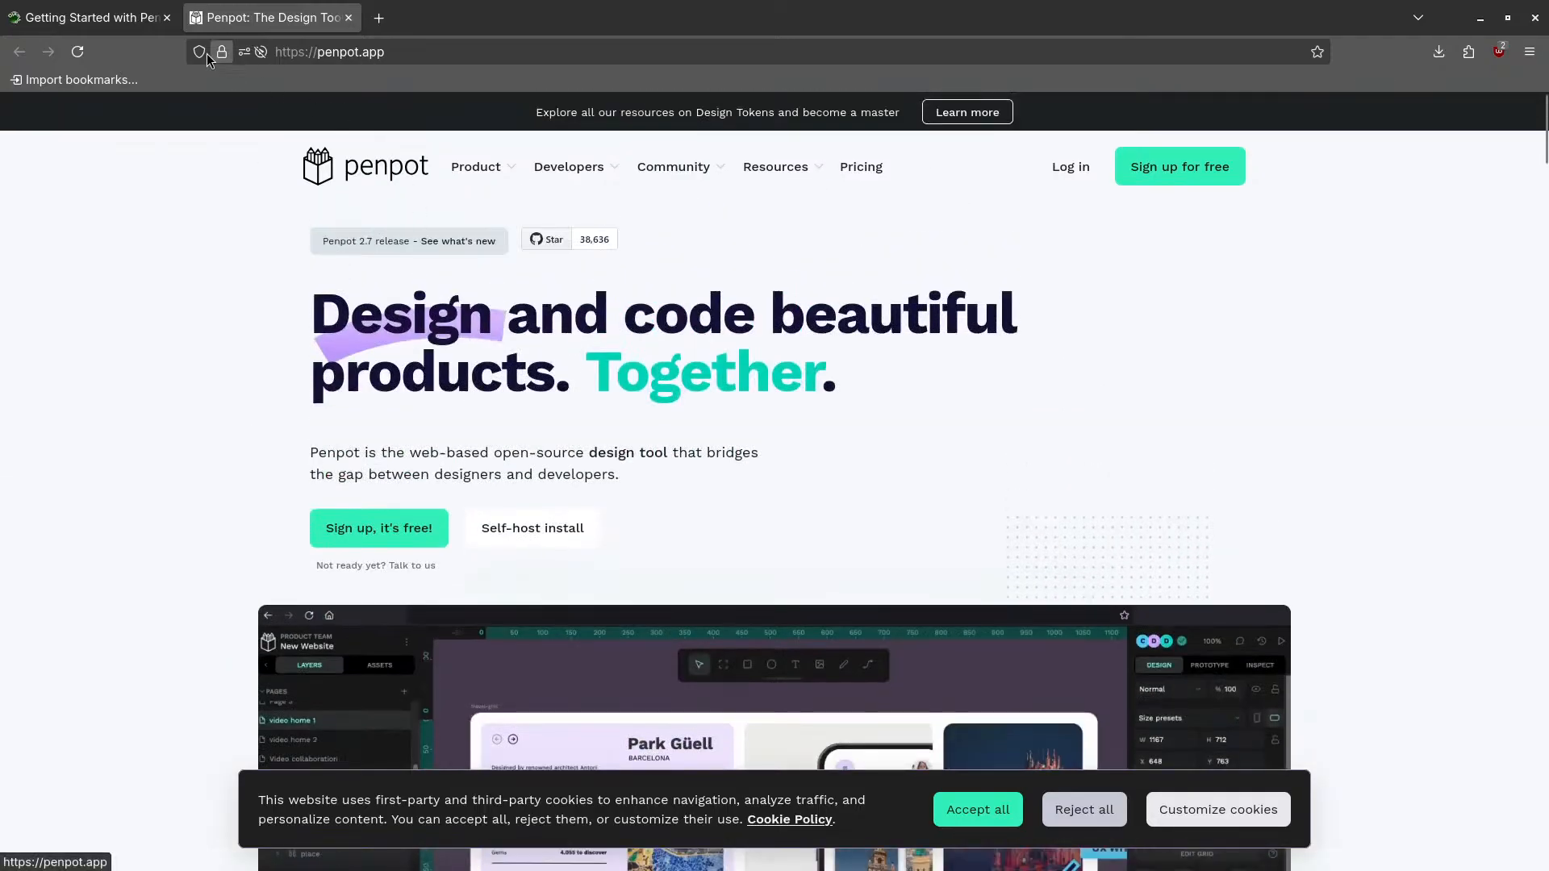
left_click(113, 19)
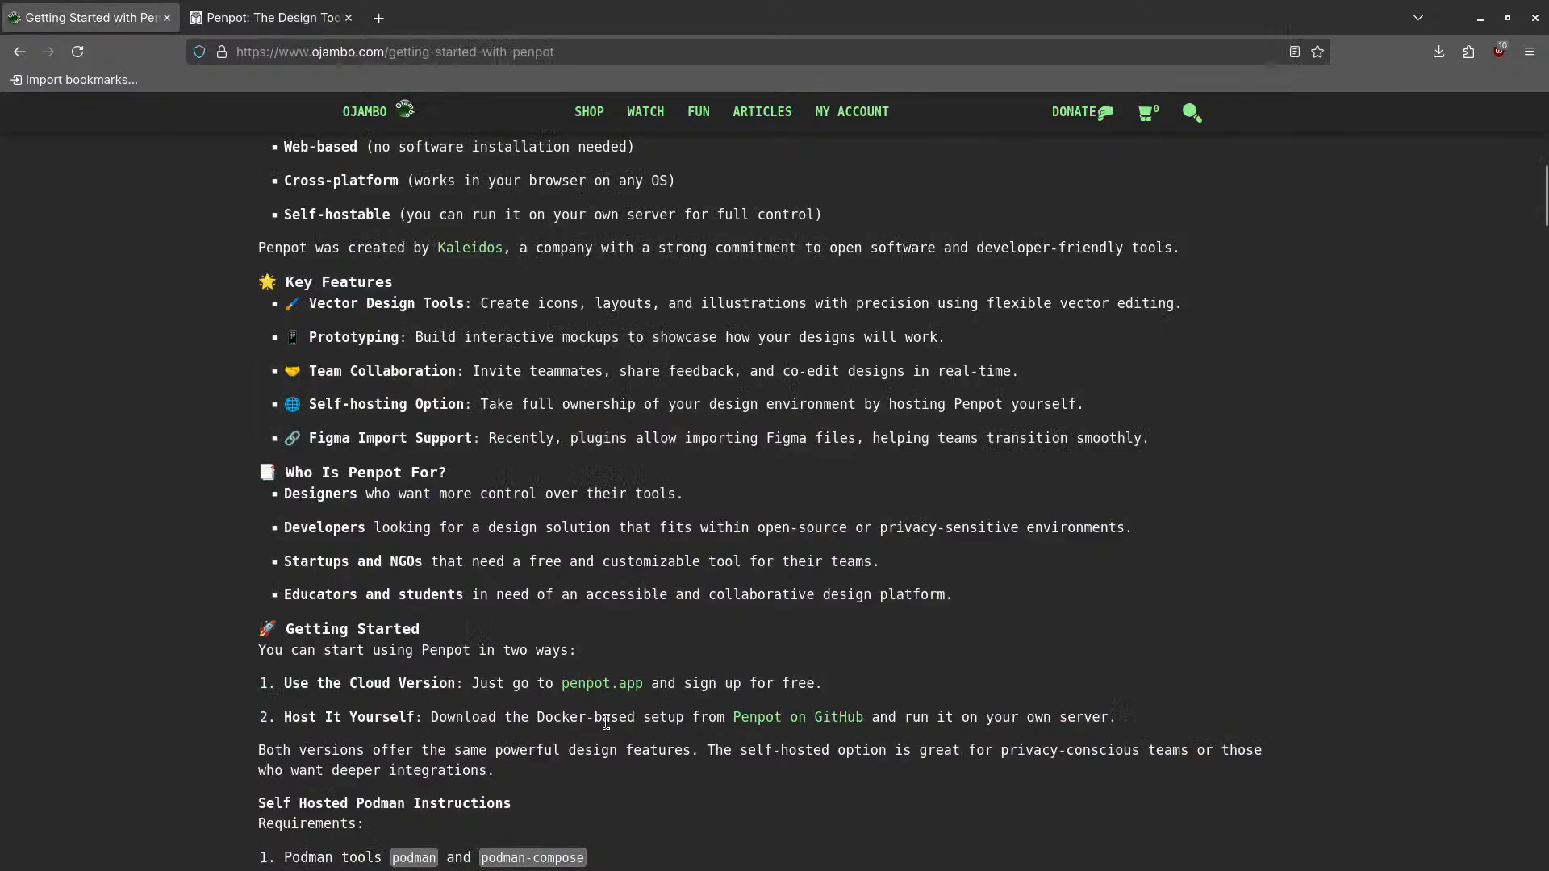
- Open the penpot/penpot GitHub repository in a new tab and start reading its README
middle_click(812, 725)
left_click(266, 18)
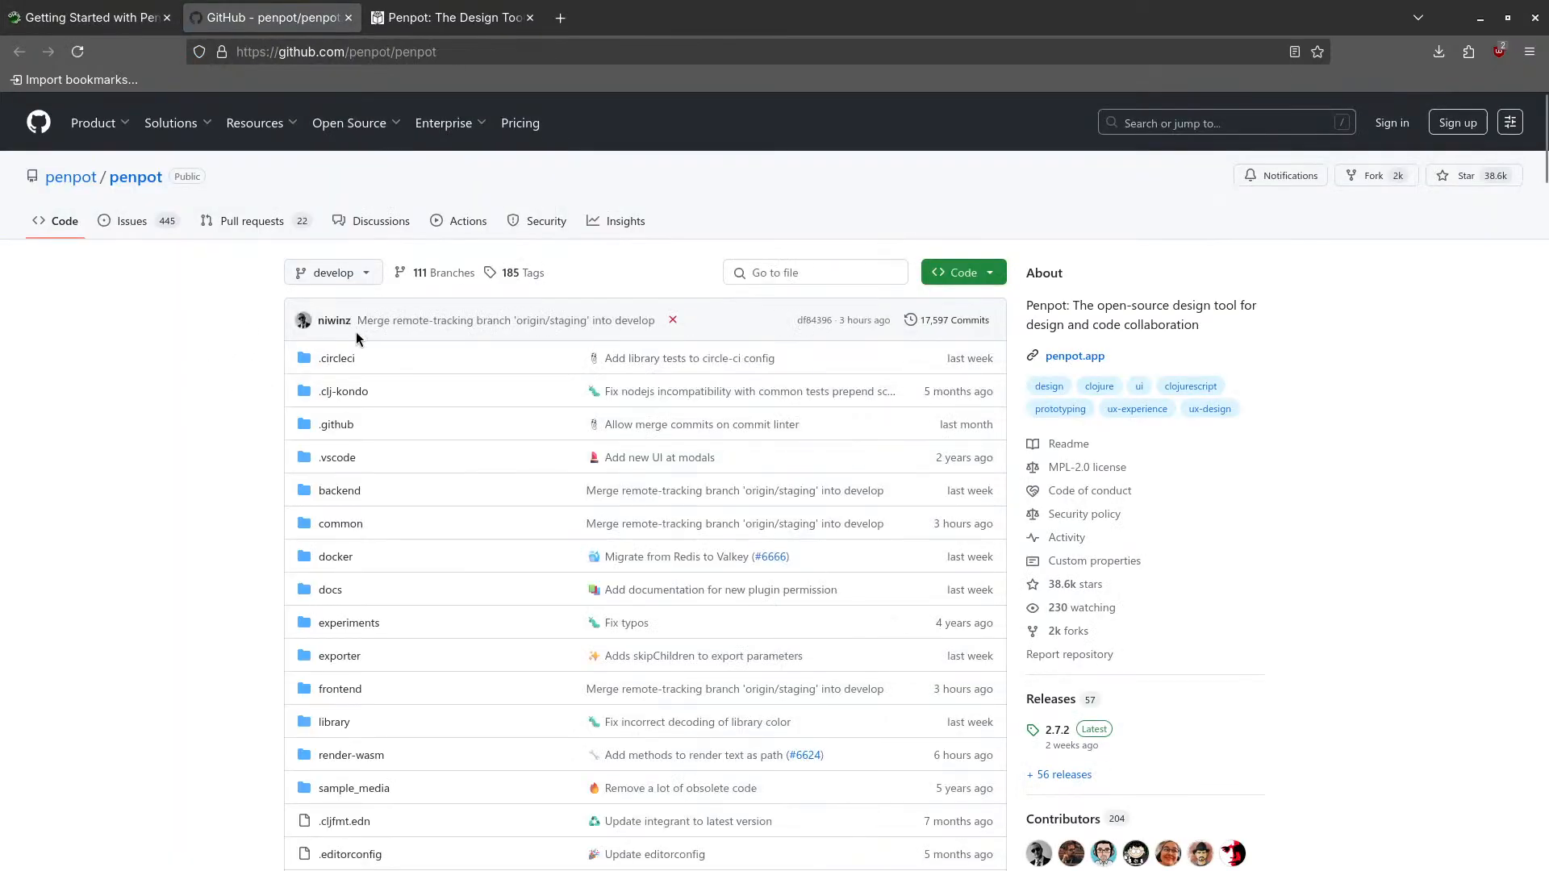
scroll(459, 370, "down", 2)
scroll(458, 364, "down", 15)
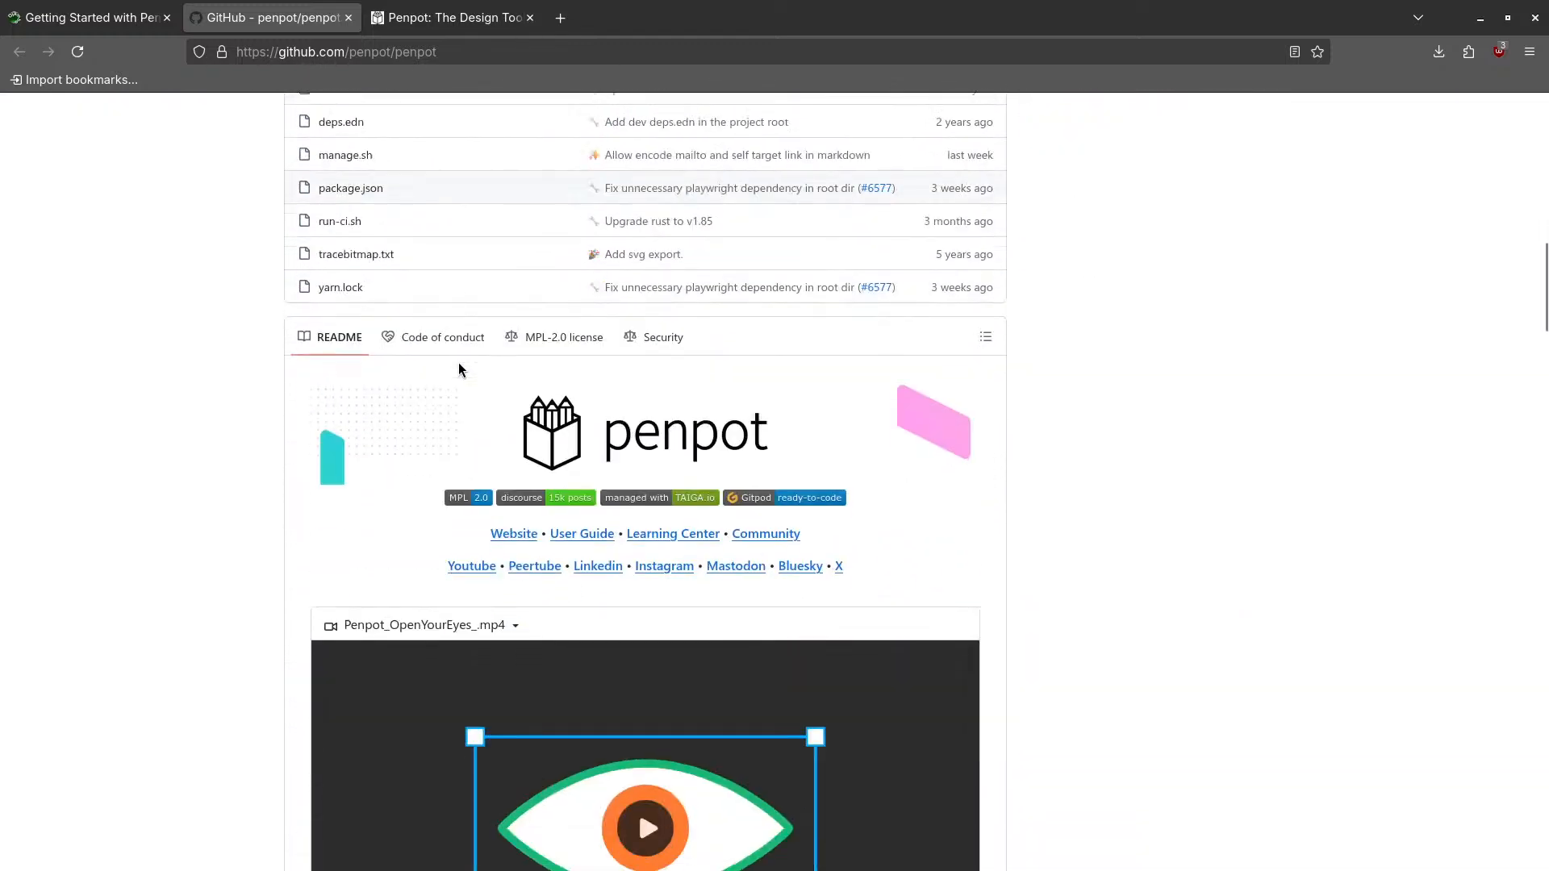
scroll(399, 378, "down", 2)
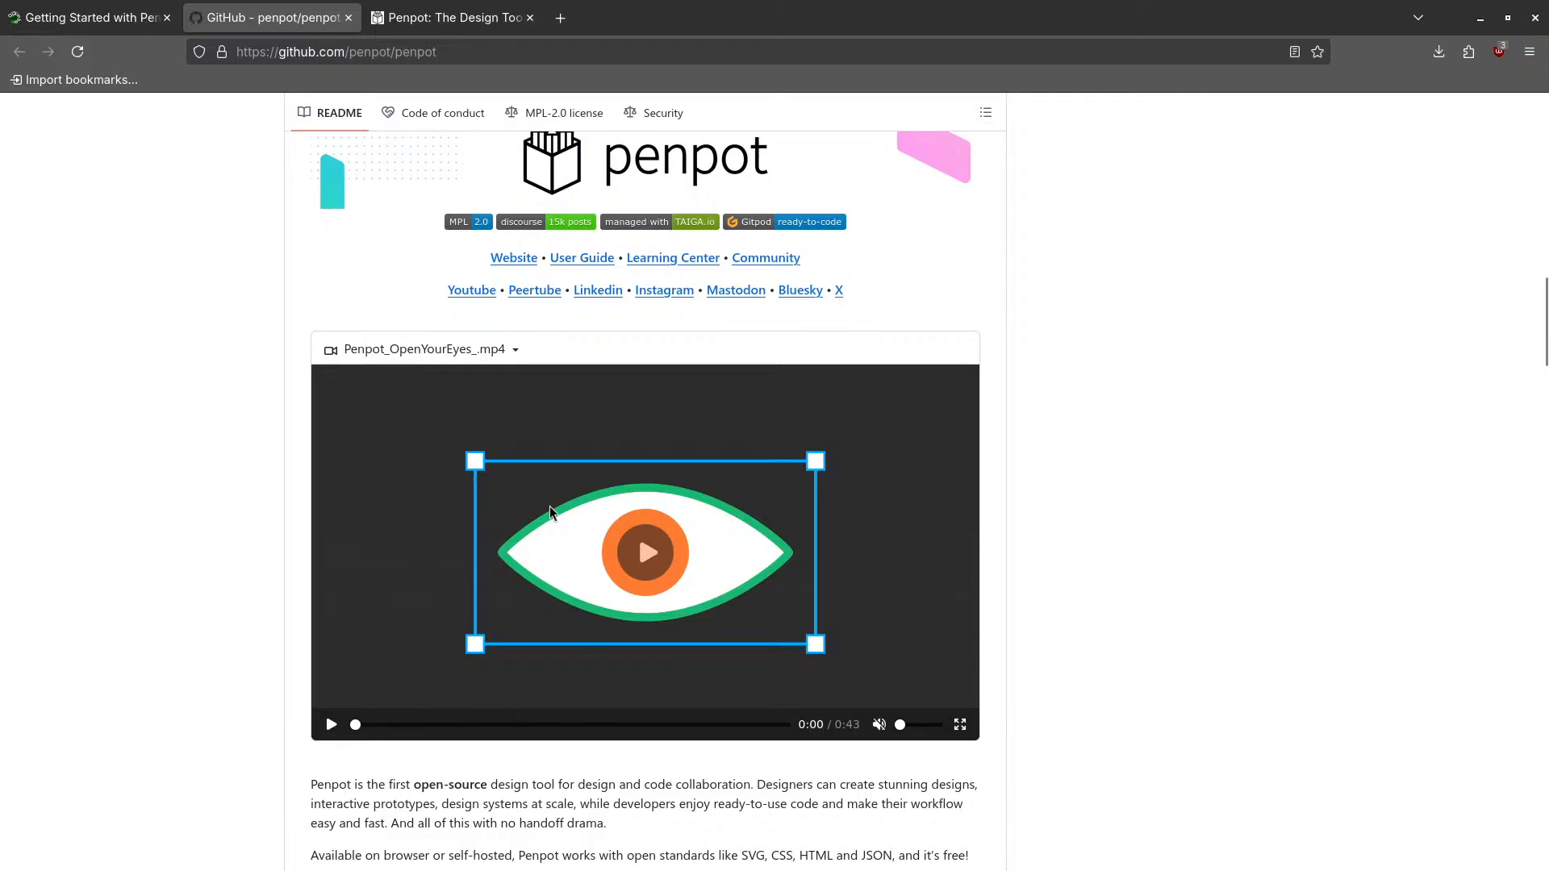
scroll(554, 549, "down", 8)
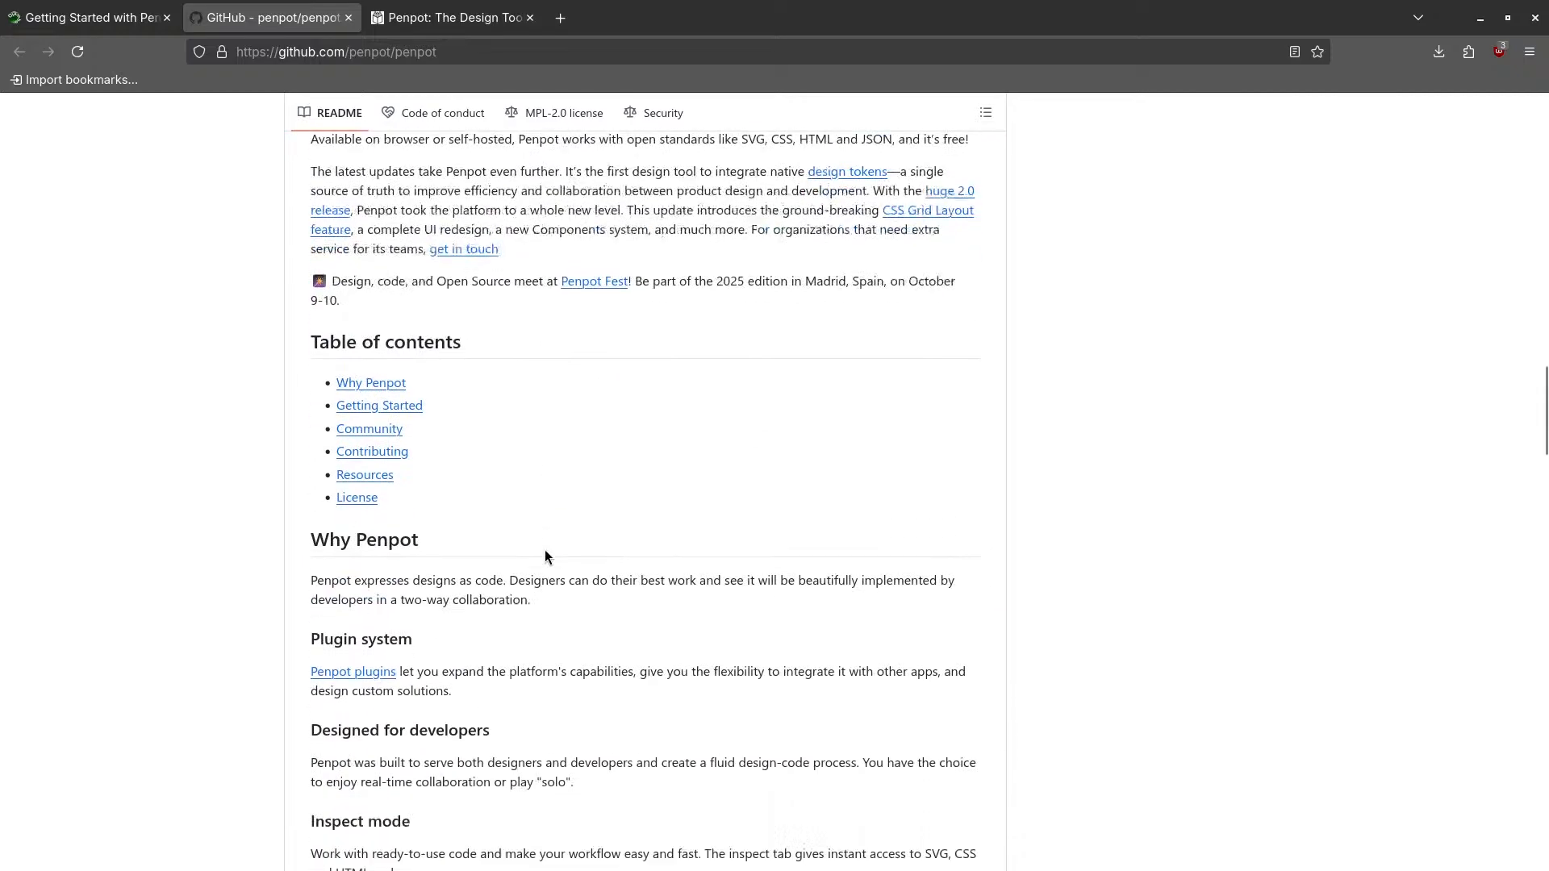
scroll(530, 526, "down", 4)
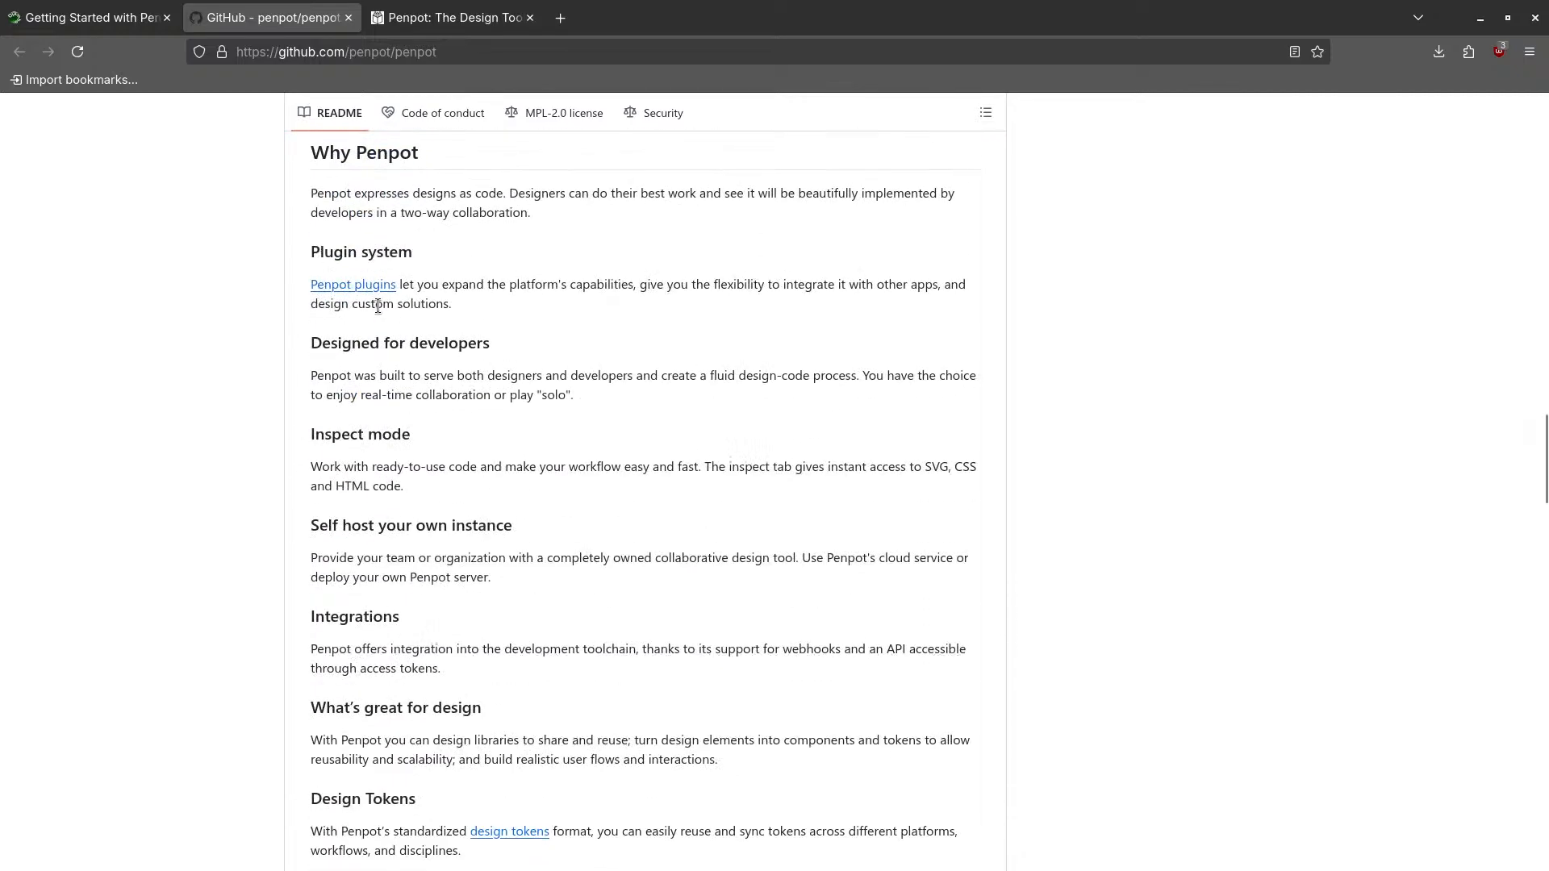
- Read the rest of the README to the bottom and go back to the Ojambo article
scroll(434, 380, "down", 6)
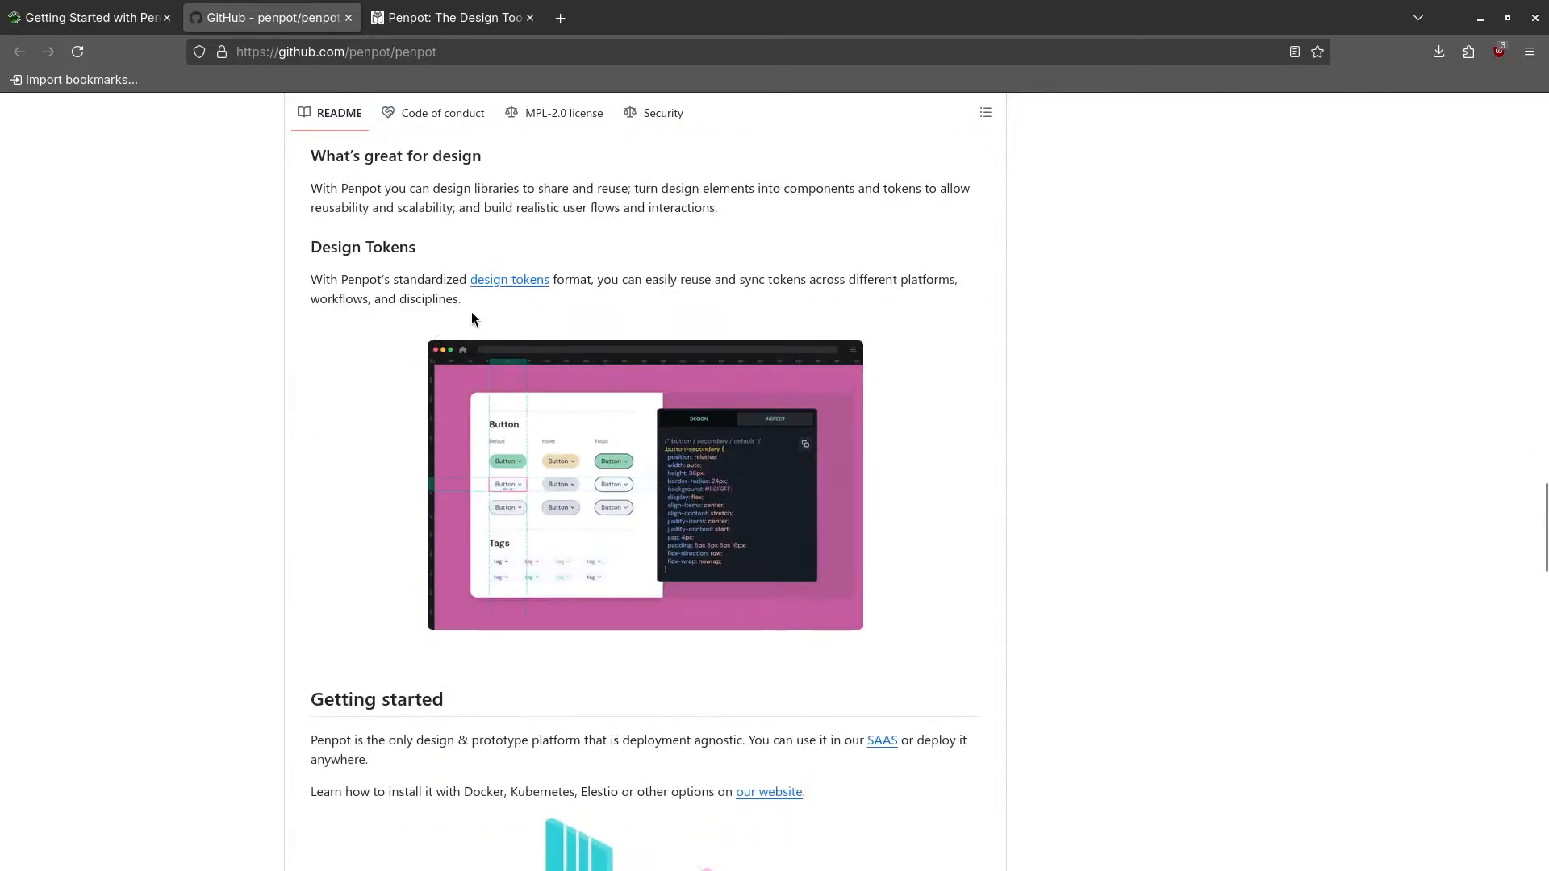
scroll(472, 315, "down", 2)
scroll(472, 317, "down", 8)
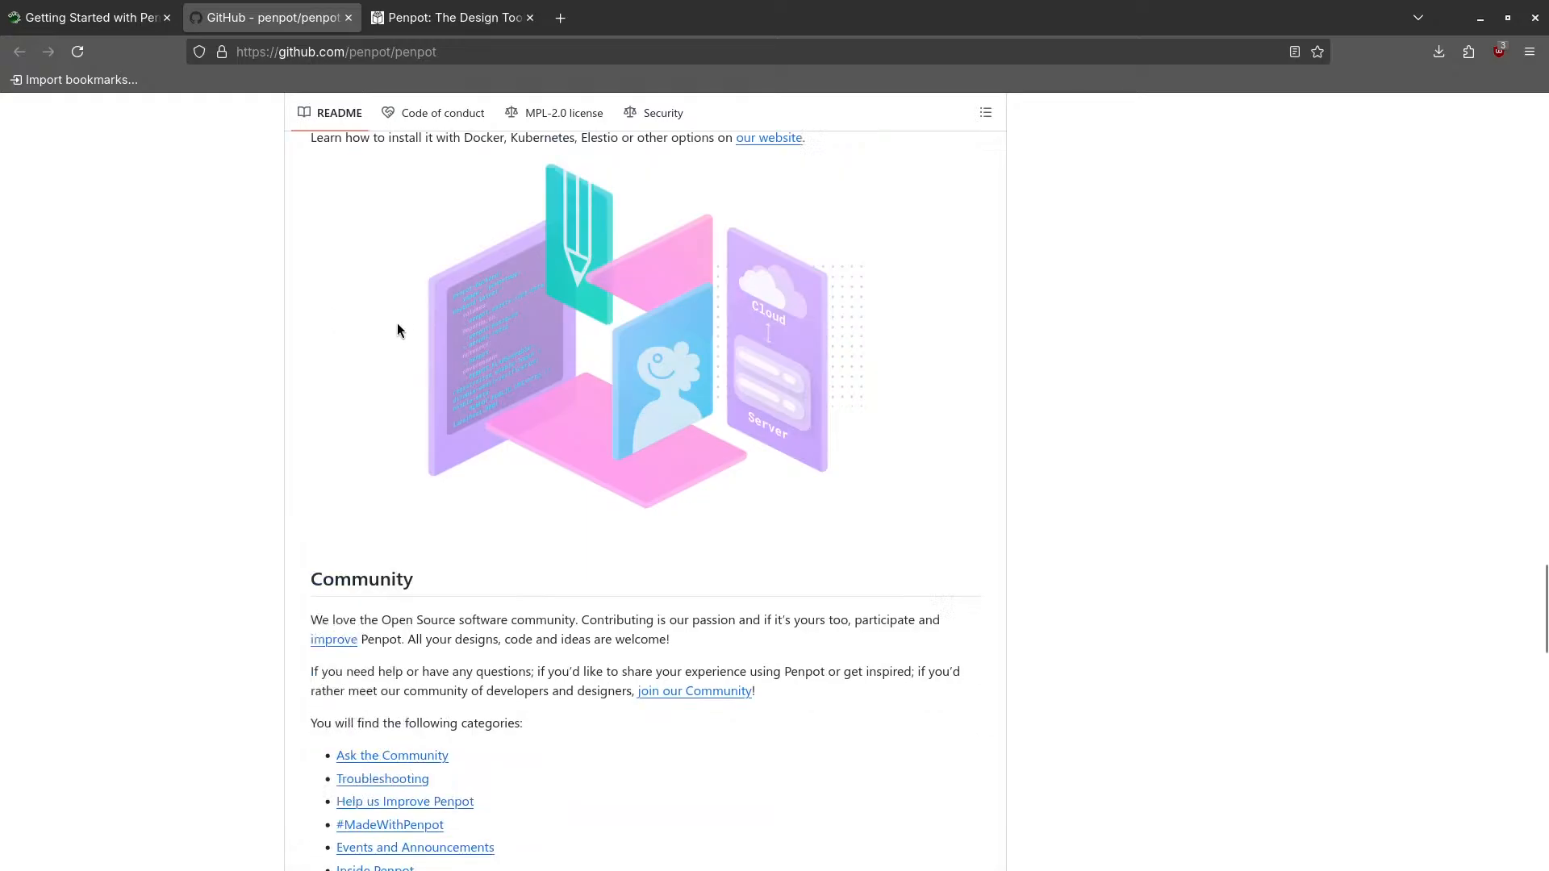
scroll(402, 413, "down", 6)
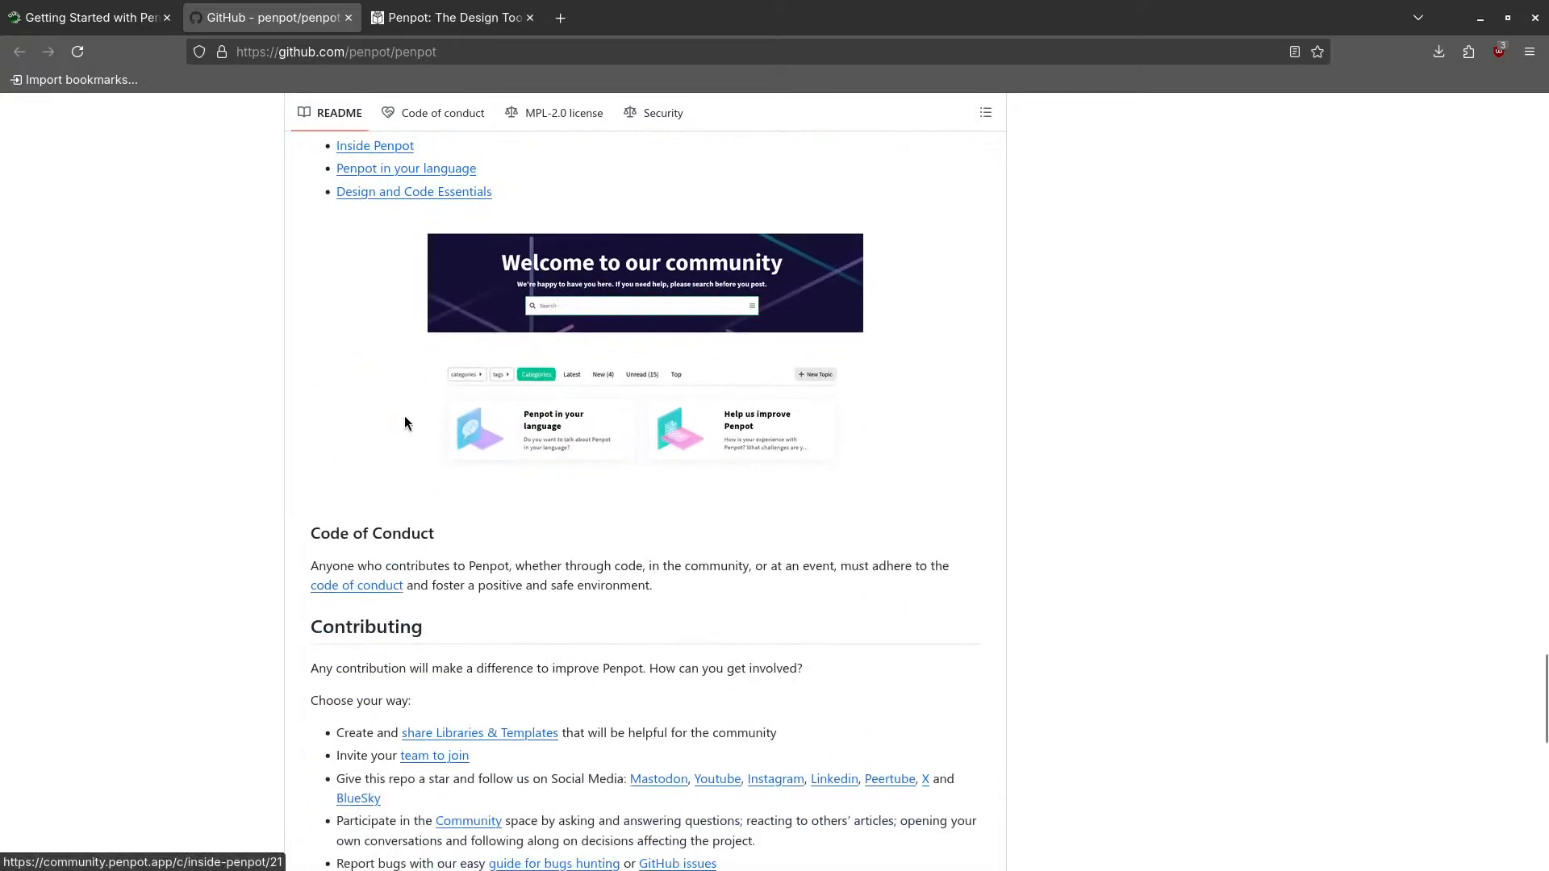
scroll(404, 414, "down", 8)
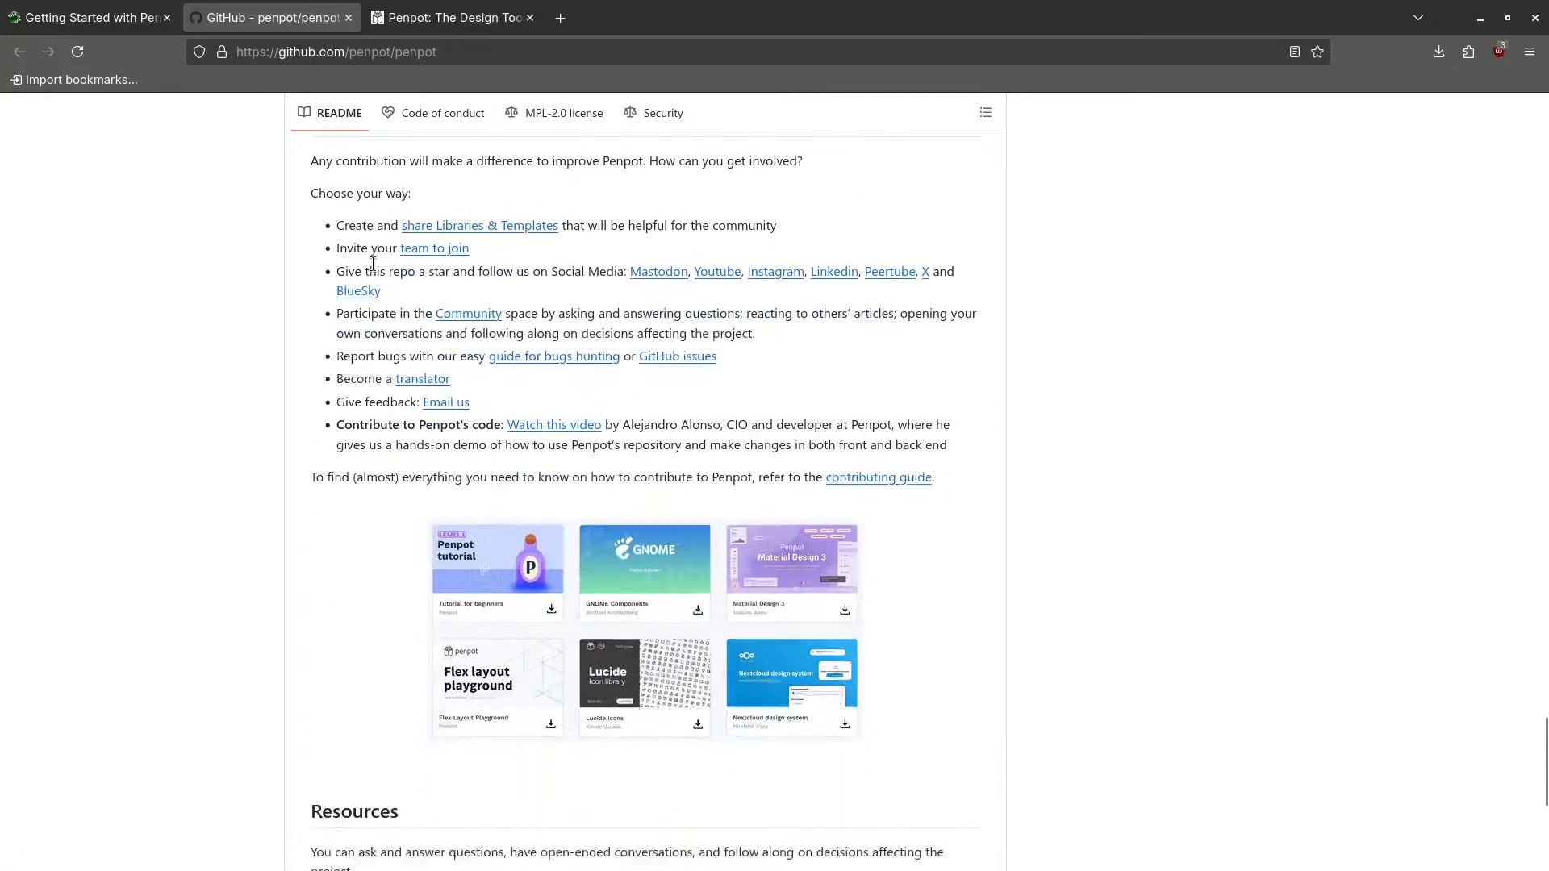
scroll(482, 484, "down", 3)
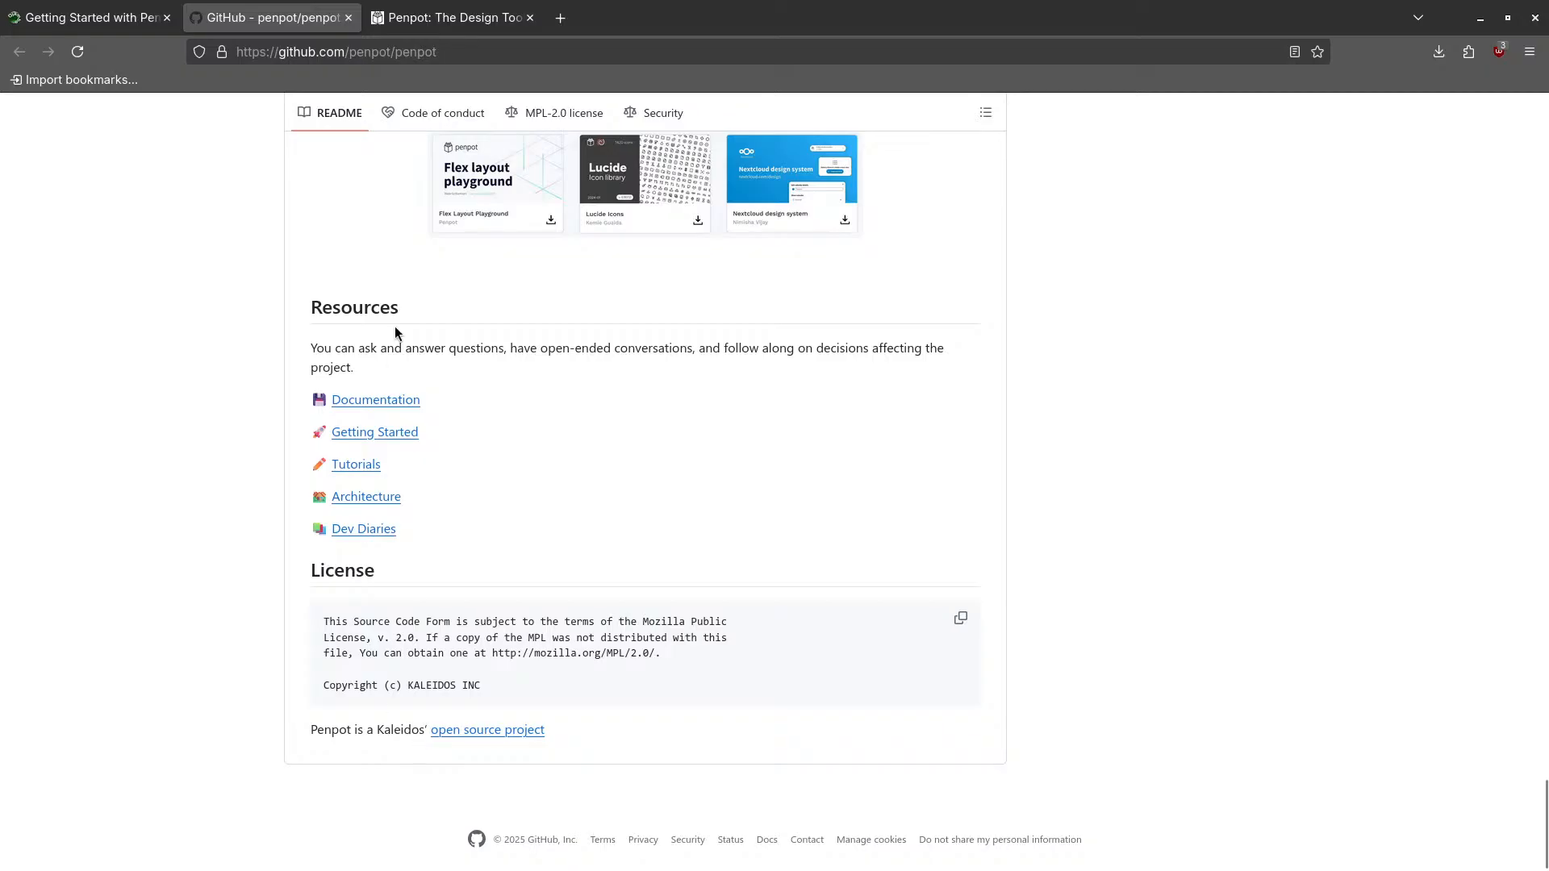
left_click(89, 17)
- Scroll to the Self Hosted Podman Instructions with their podman, git and docker-compose.yaml source blocks
scroll(456, 539, "down", 4)
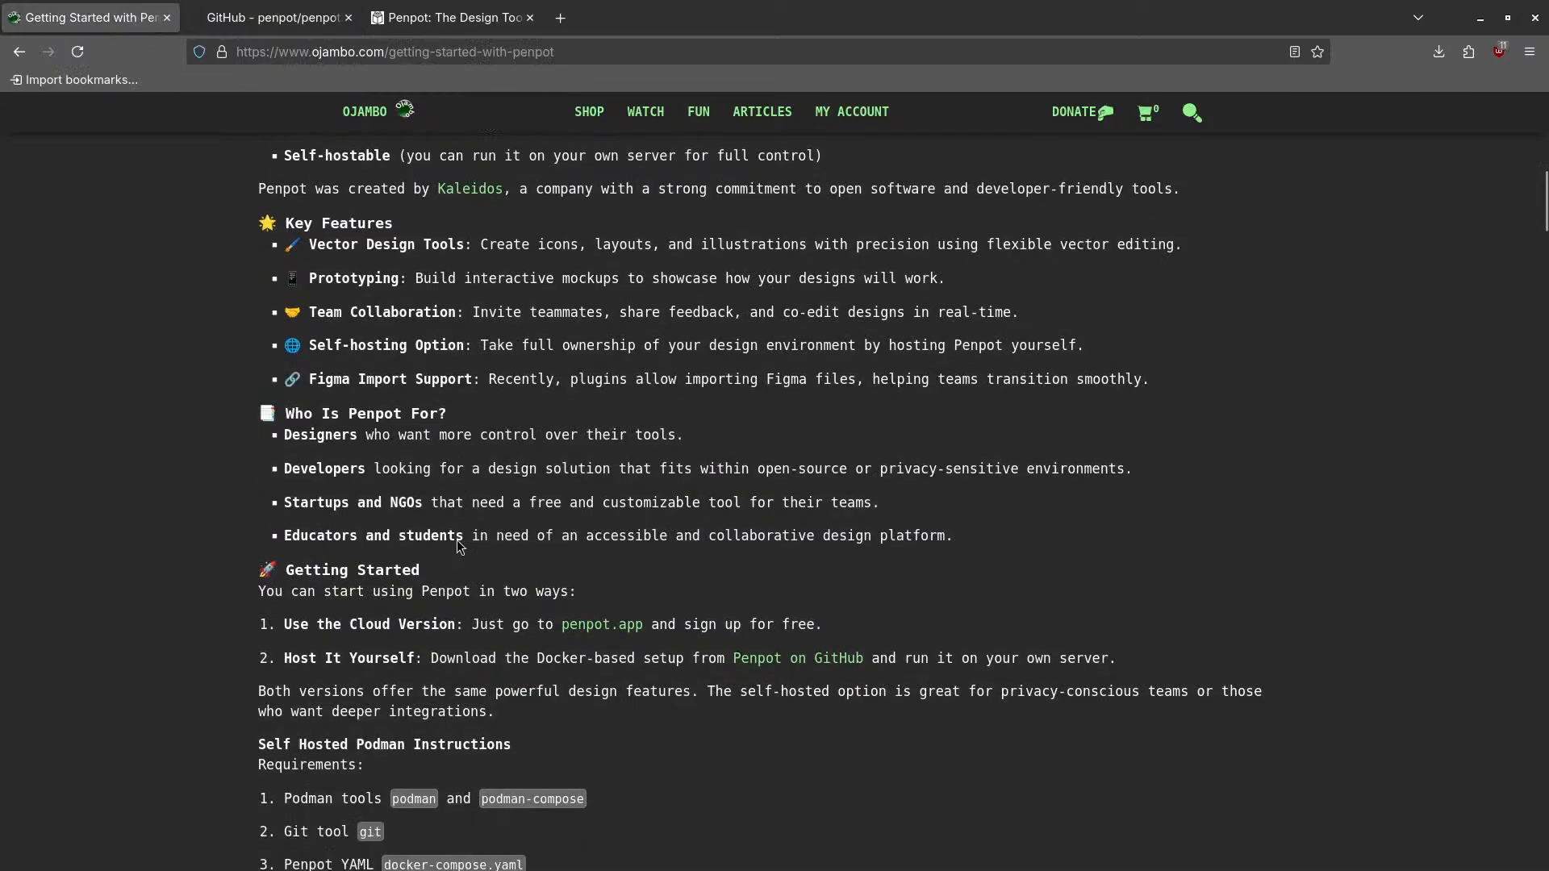
scroll(456, 540, "down", 3)
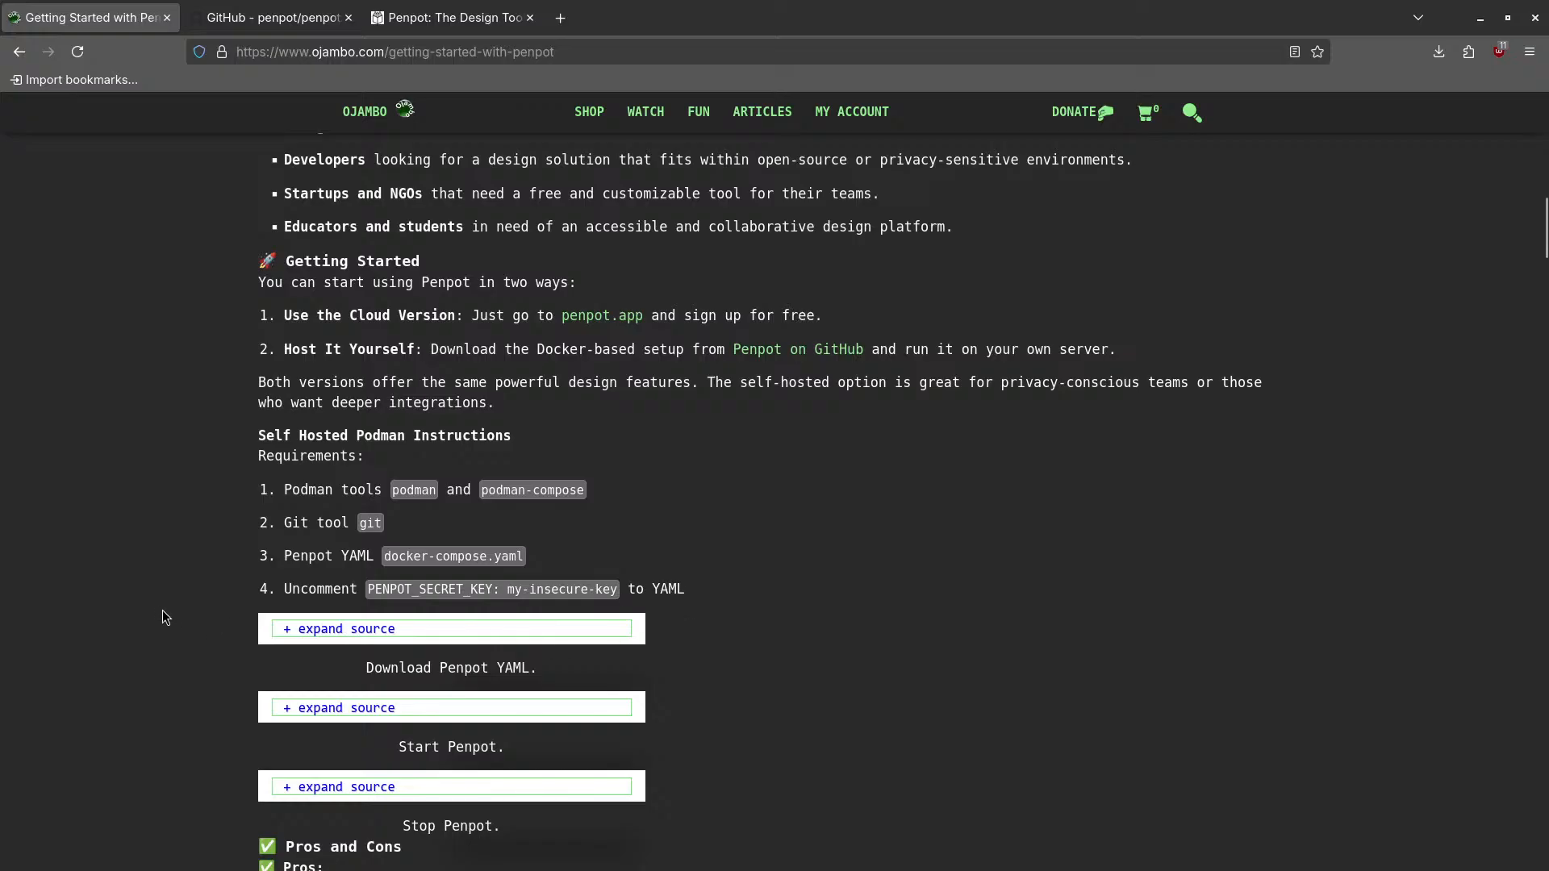
- Scroll further to the Pros and Cons lists and the first terminal screenshot
scroll(318, 641, "down", 1)
scroll(318, 637, "down", 3)
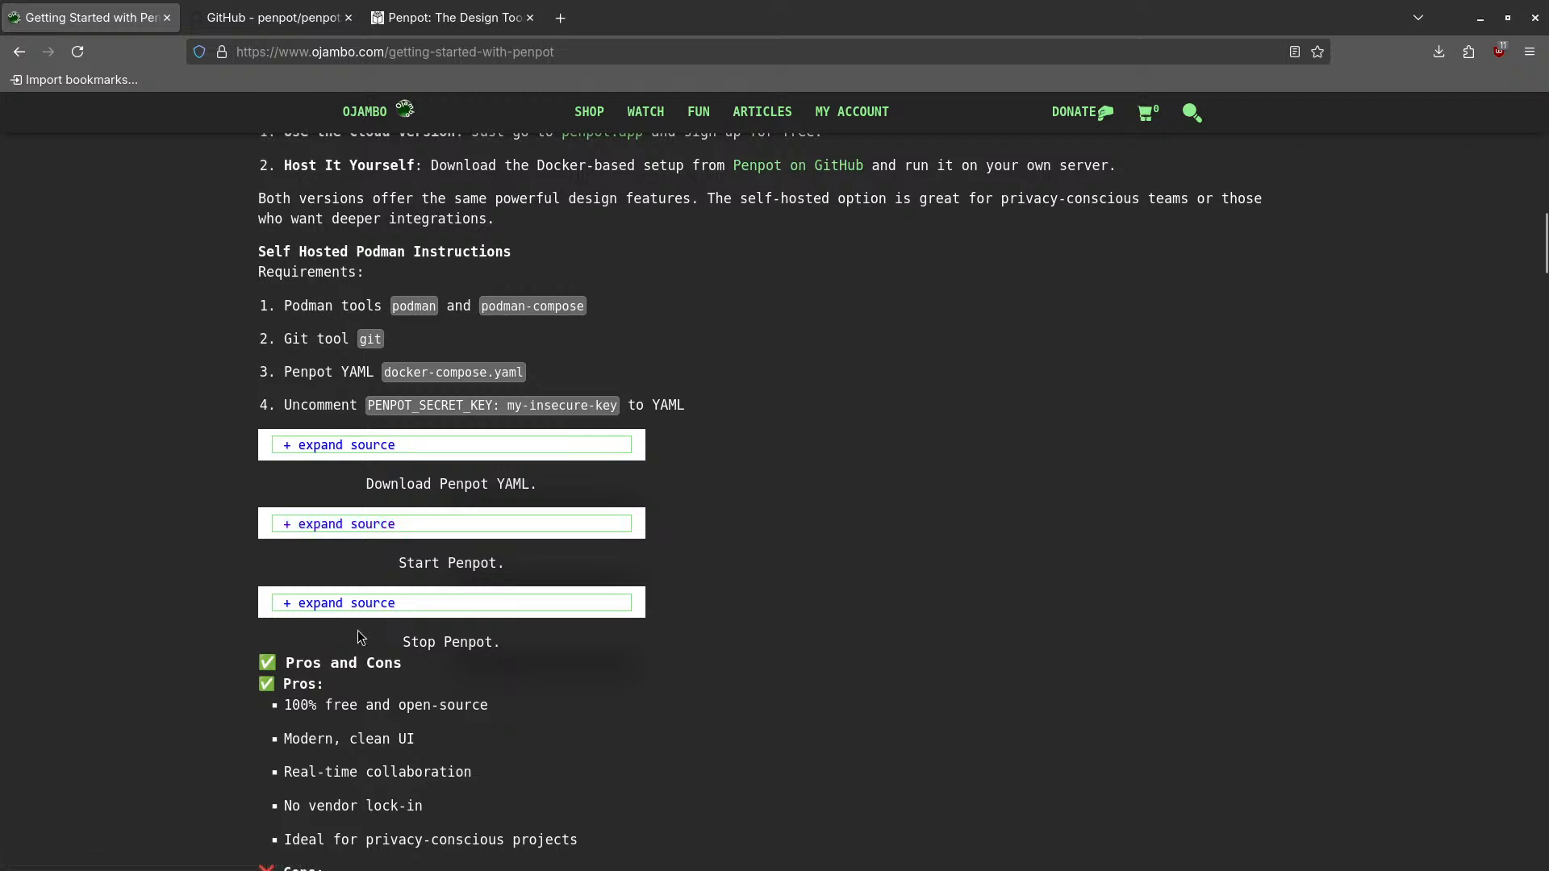
scroll(232, 629, "down", 4)
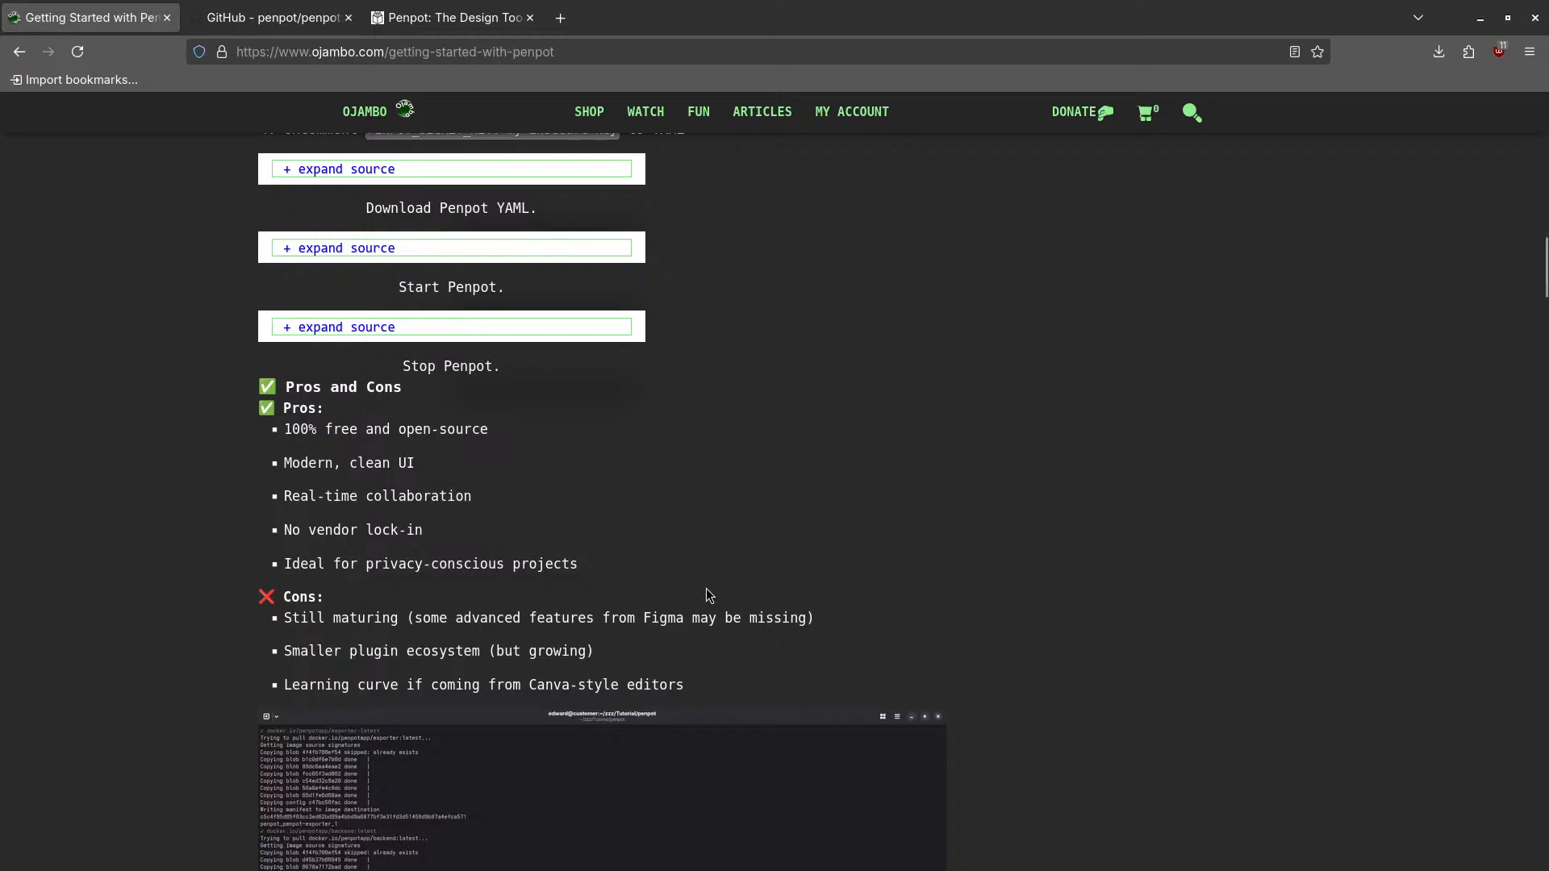
- Scroll past the setup screenshots to the embedded beginner's video and Usage steps for localhost:9001
scroll(709, 595, "down", 5)
scroll(709, 594, "down", 1)
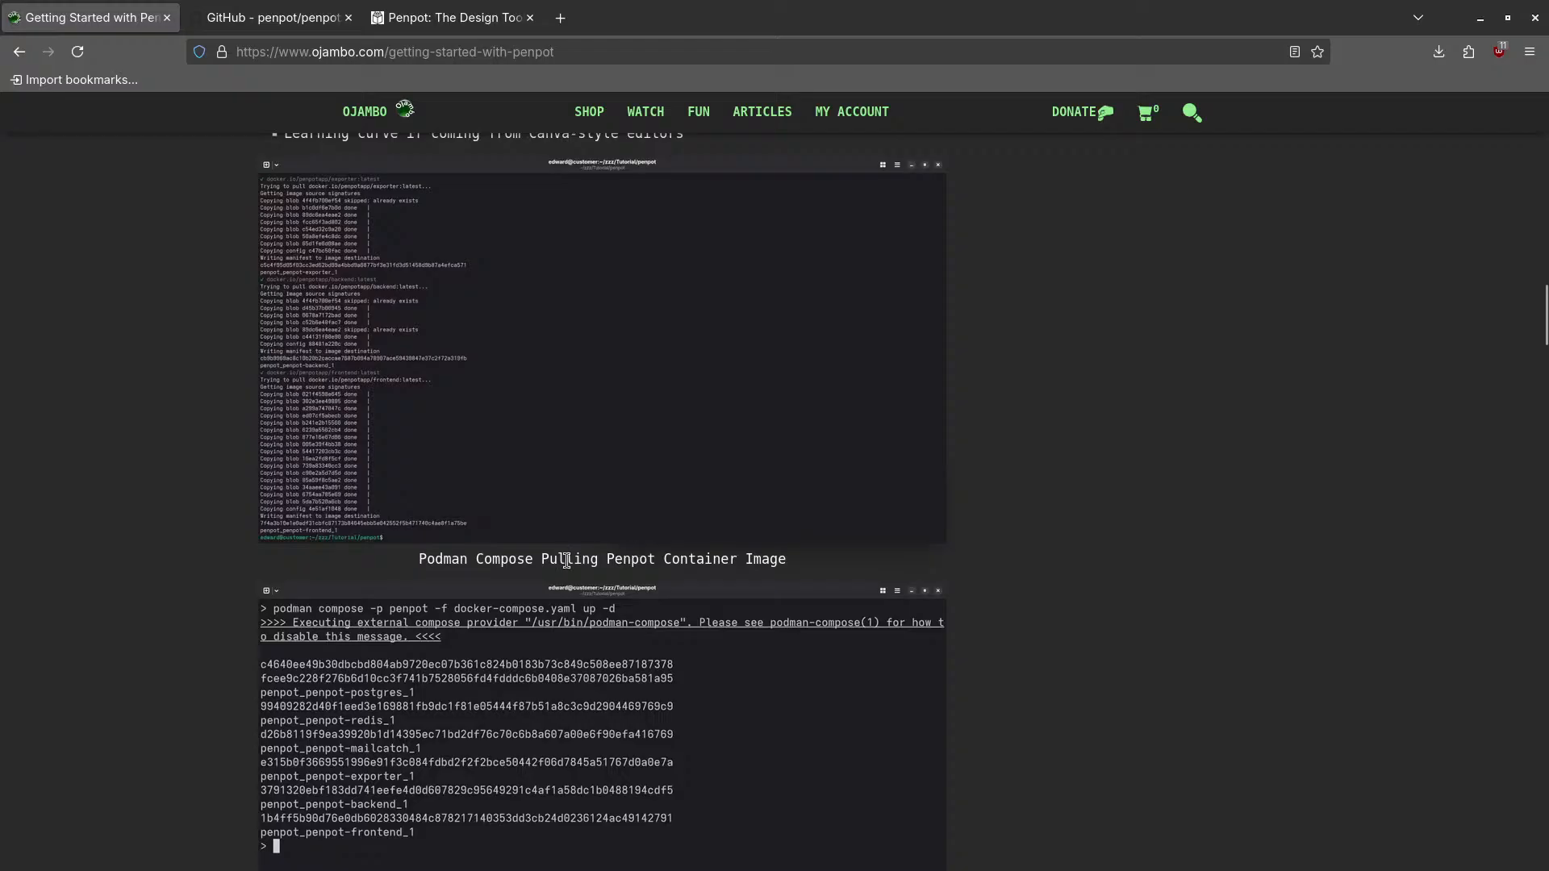
scroll(565, 561, "down", 1)
scroll(667, 516, "down", 4)
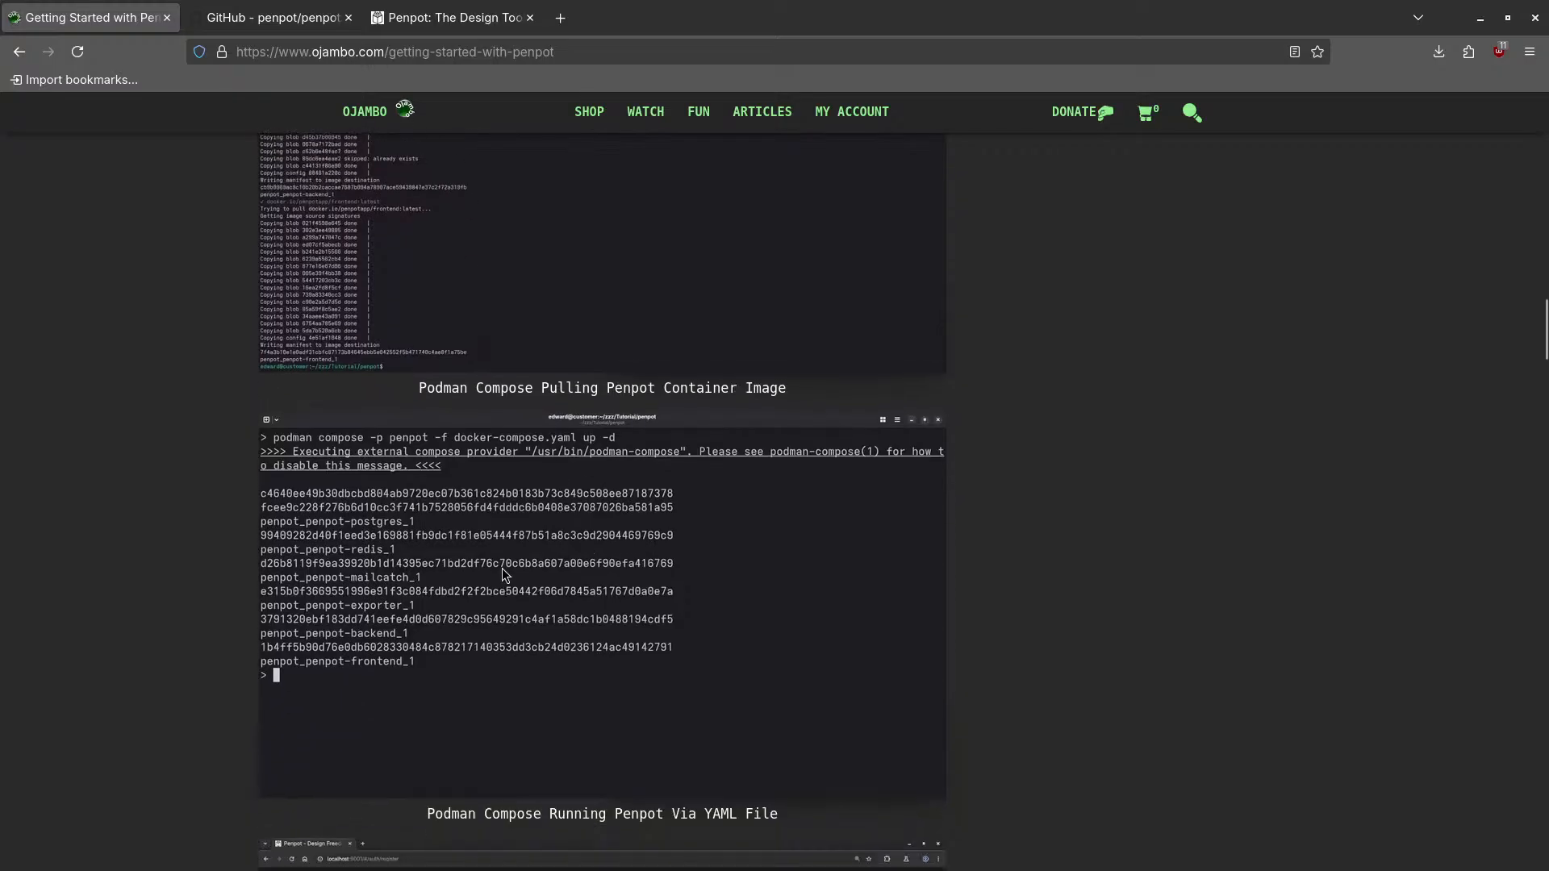
scroll(521, 569, "down", 1)
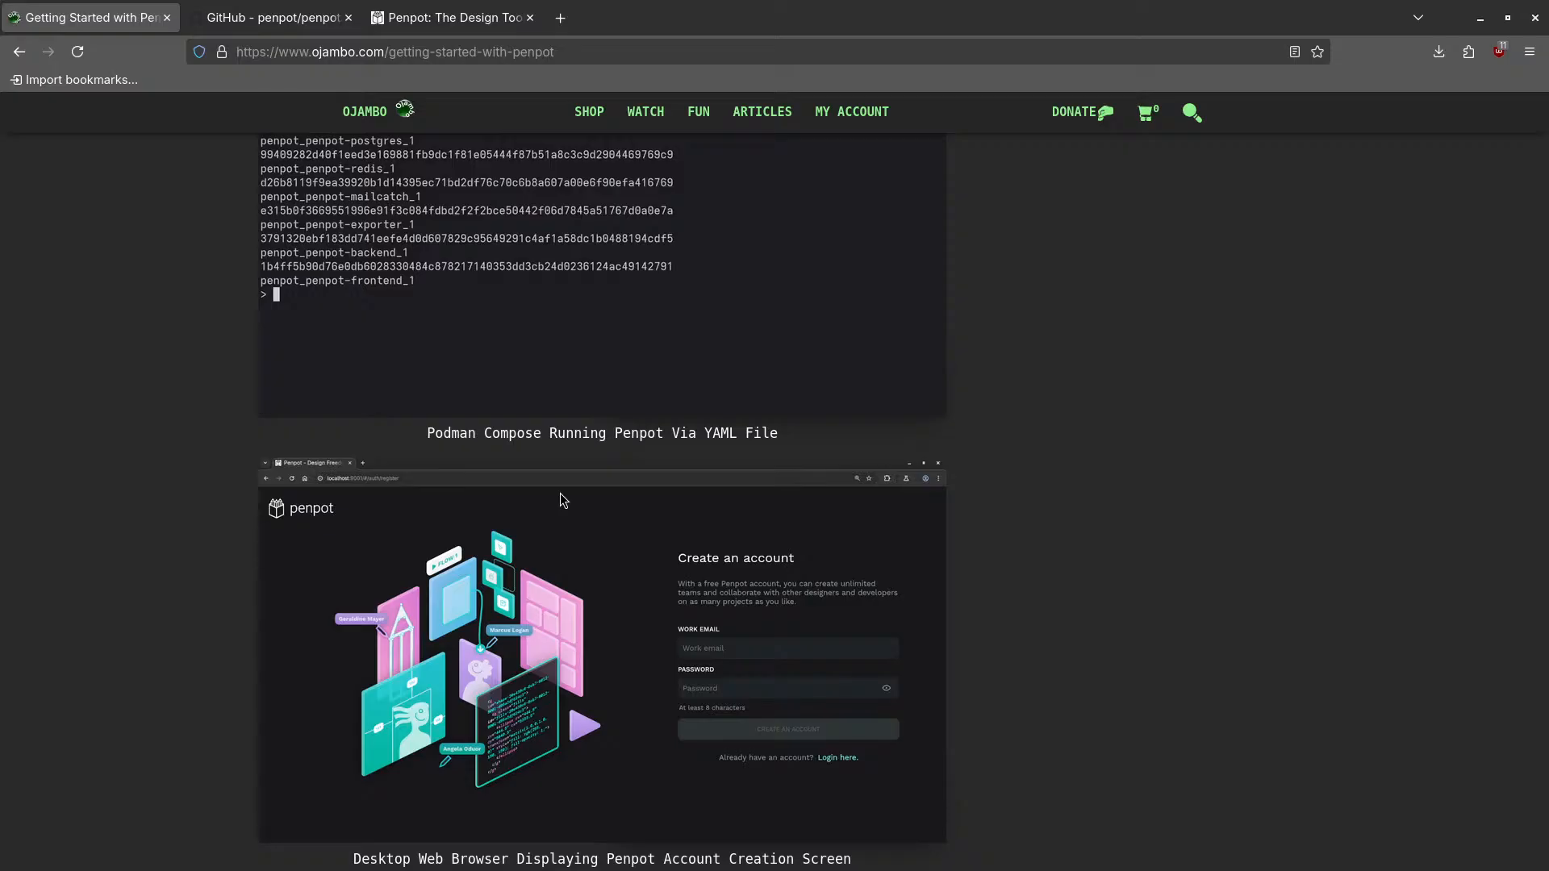
scroll(622, 488, "down", 3)
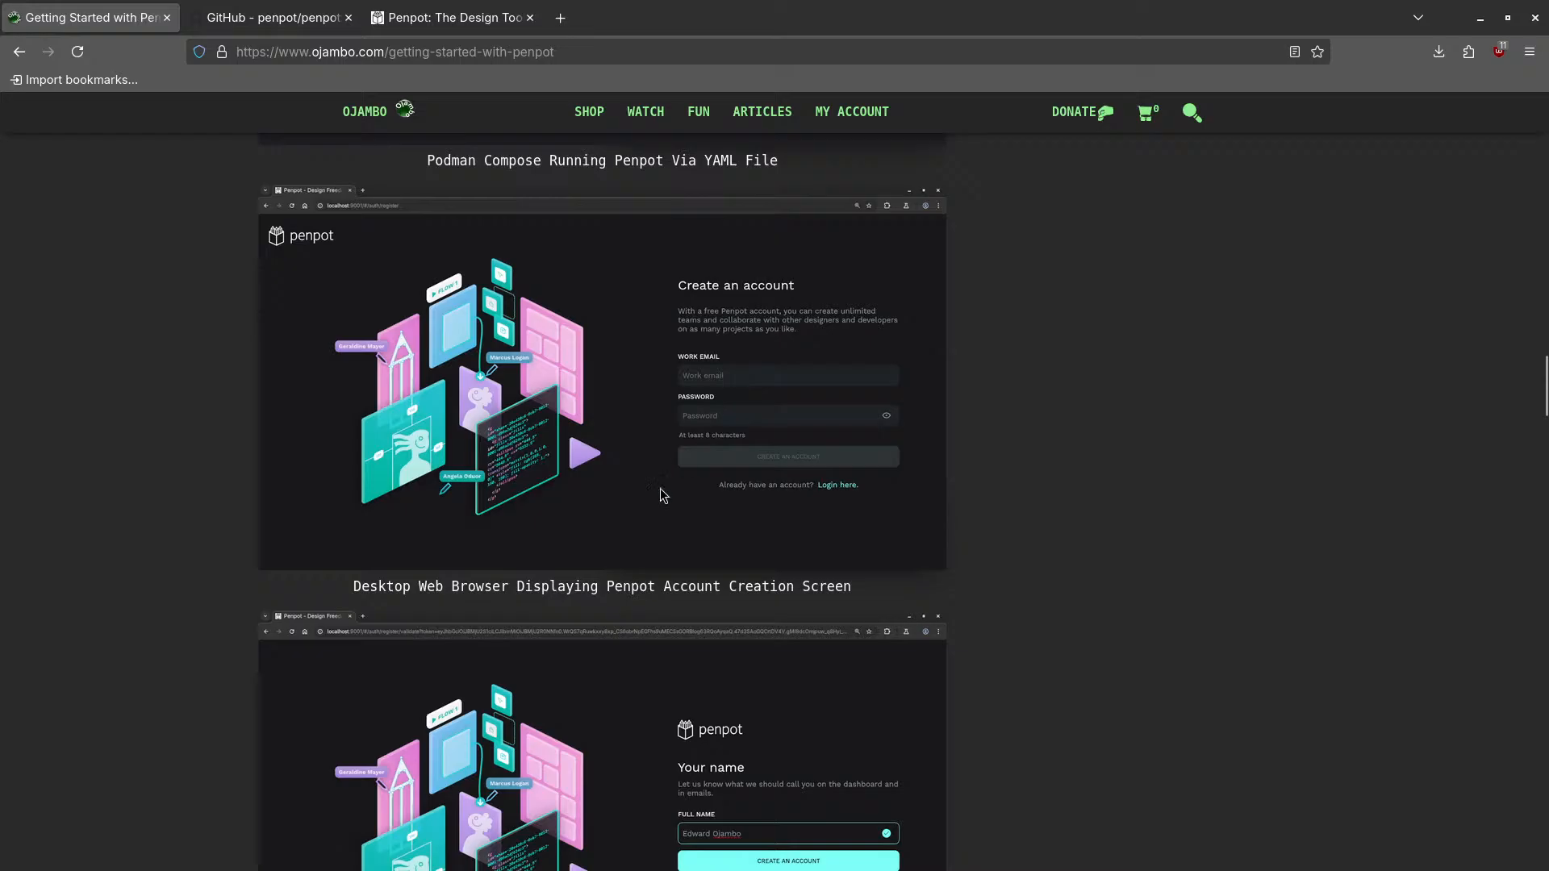
scroll(645, 556, "down", 3)
scroll(776, 502, "down", 5)
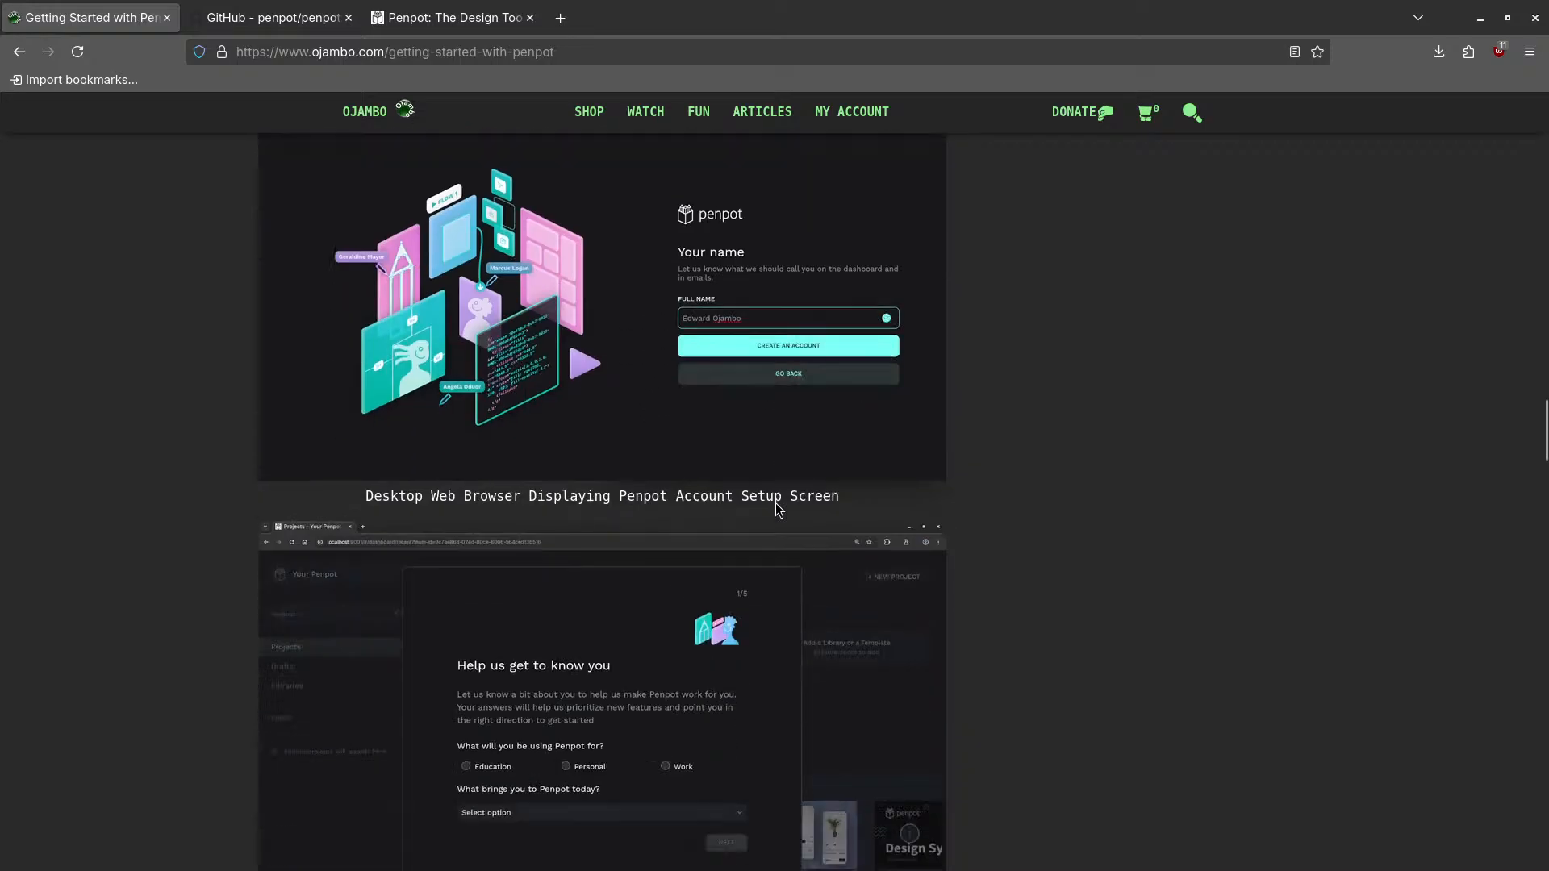
scroll(702, 508, "down", 3)
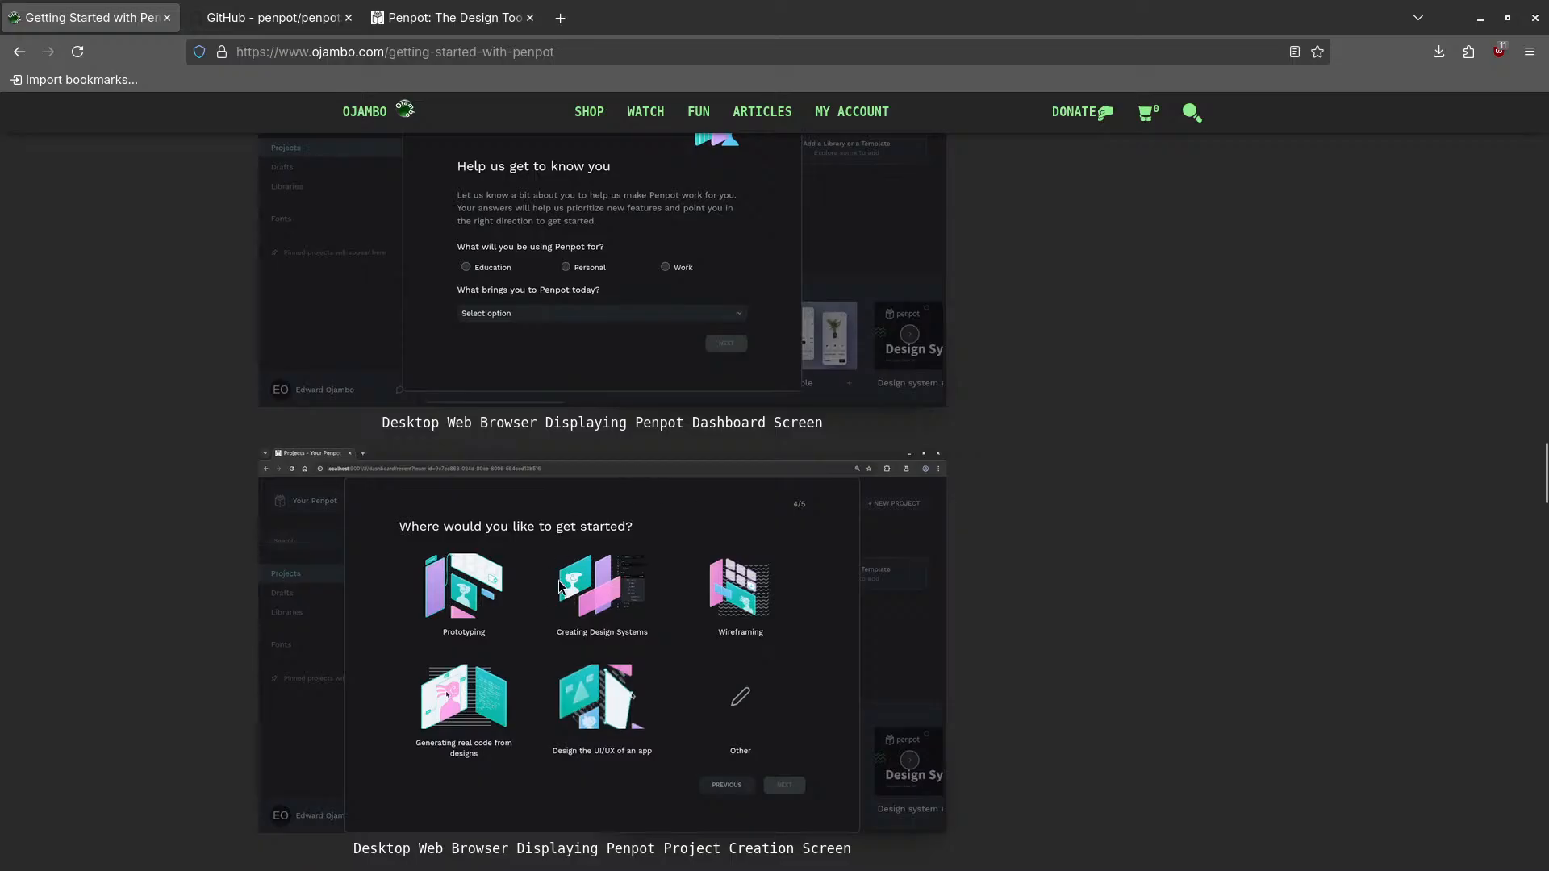
scroll(589, 506, "down", 3)
scroll(581, 516, "down", 10)
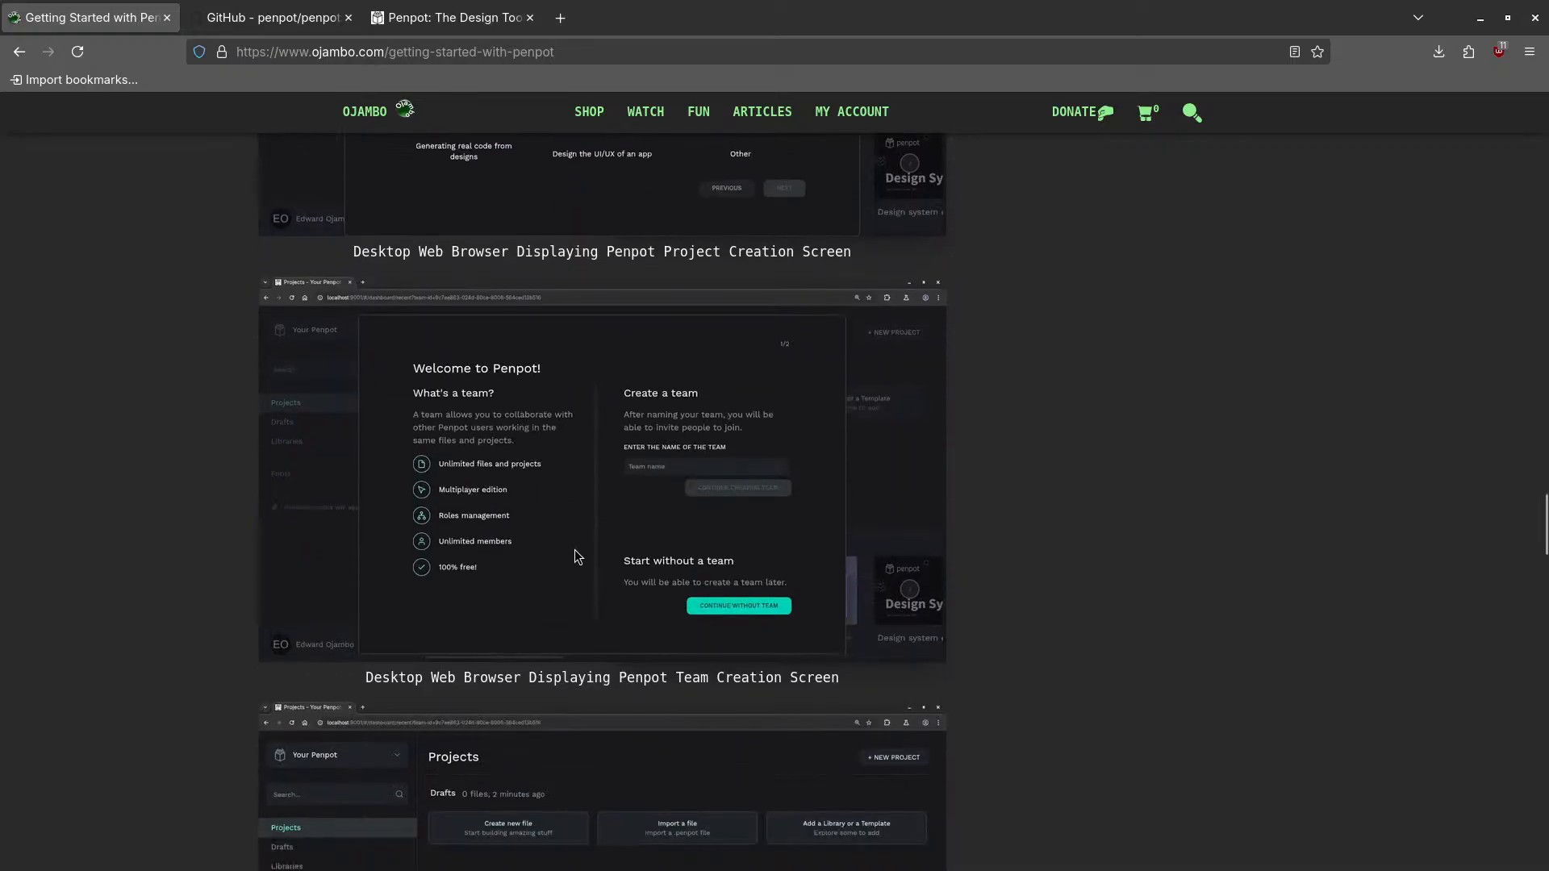
scroll(568, 520, "down", 6)
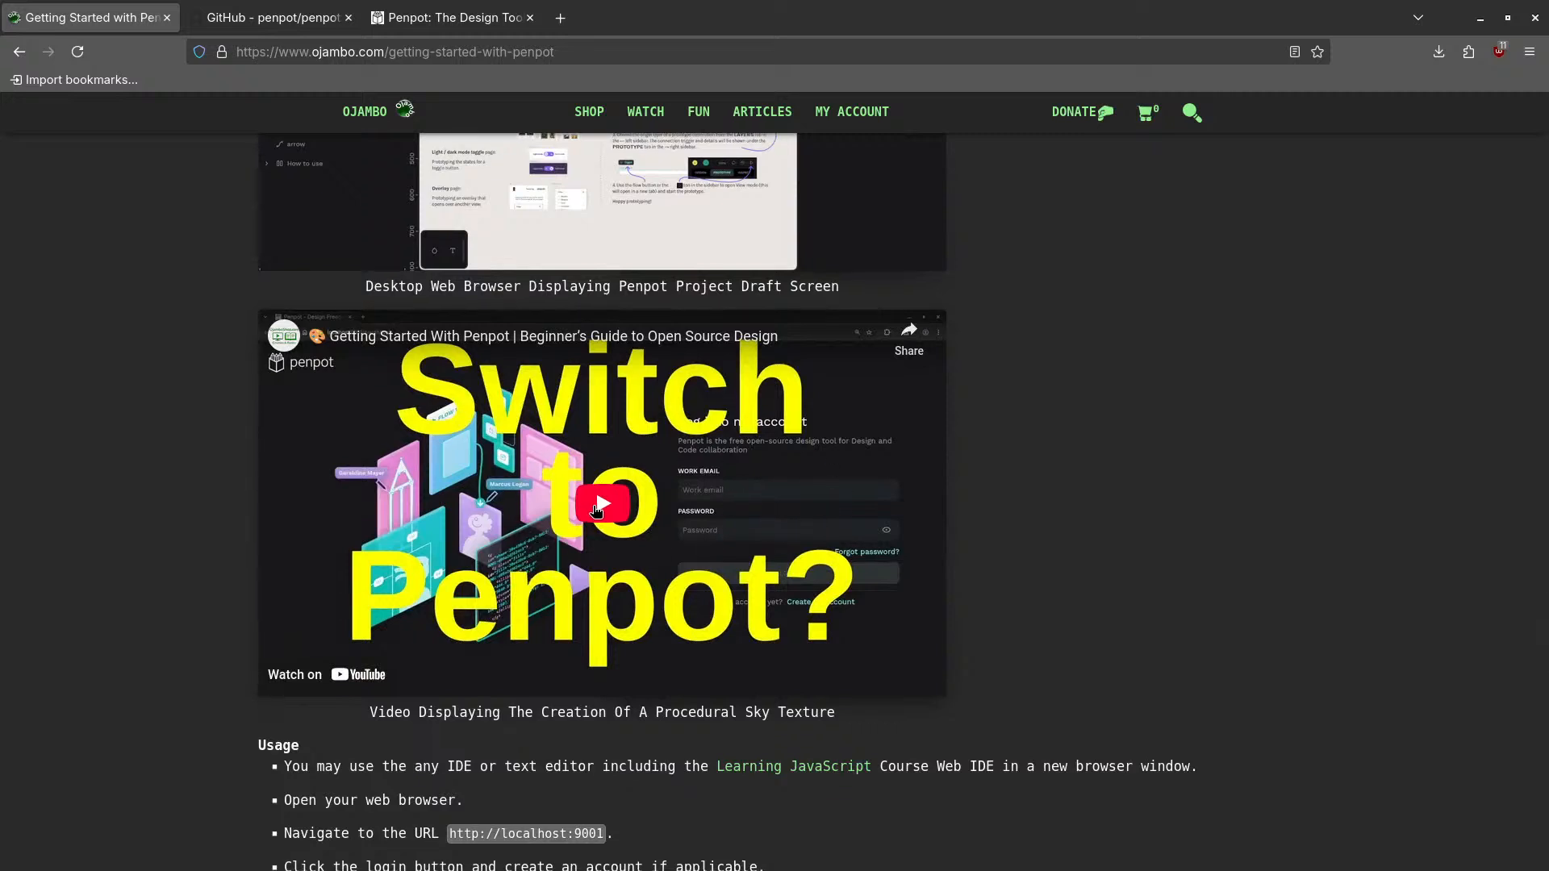
- Play and pause the embedded Penpot video, then scroll to the Open Source and Conclusion sections
left_click(601, 516)
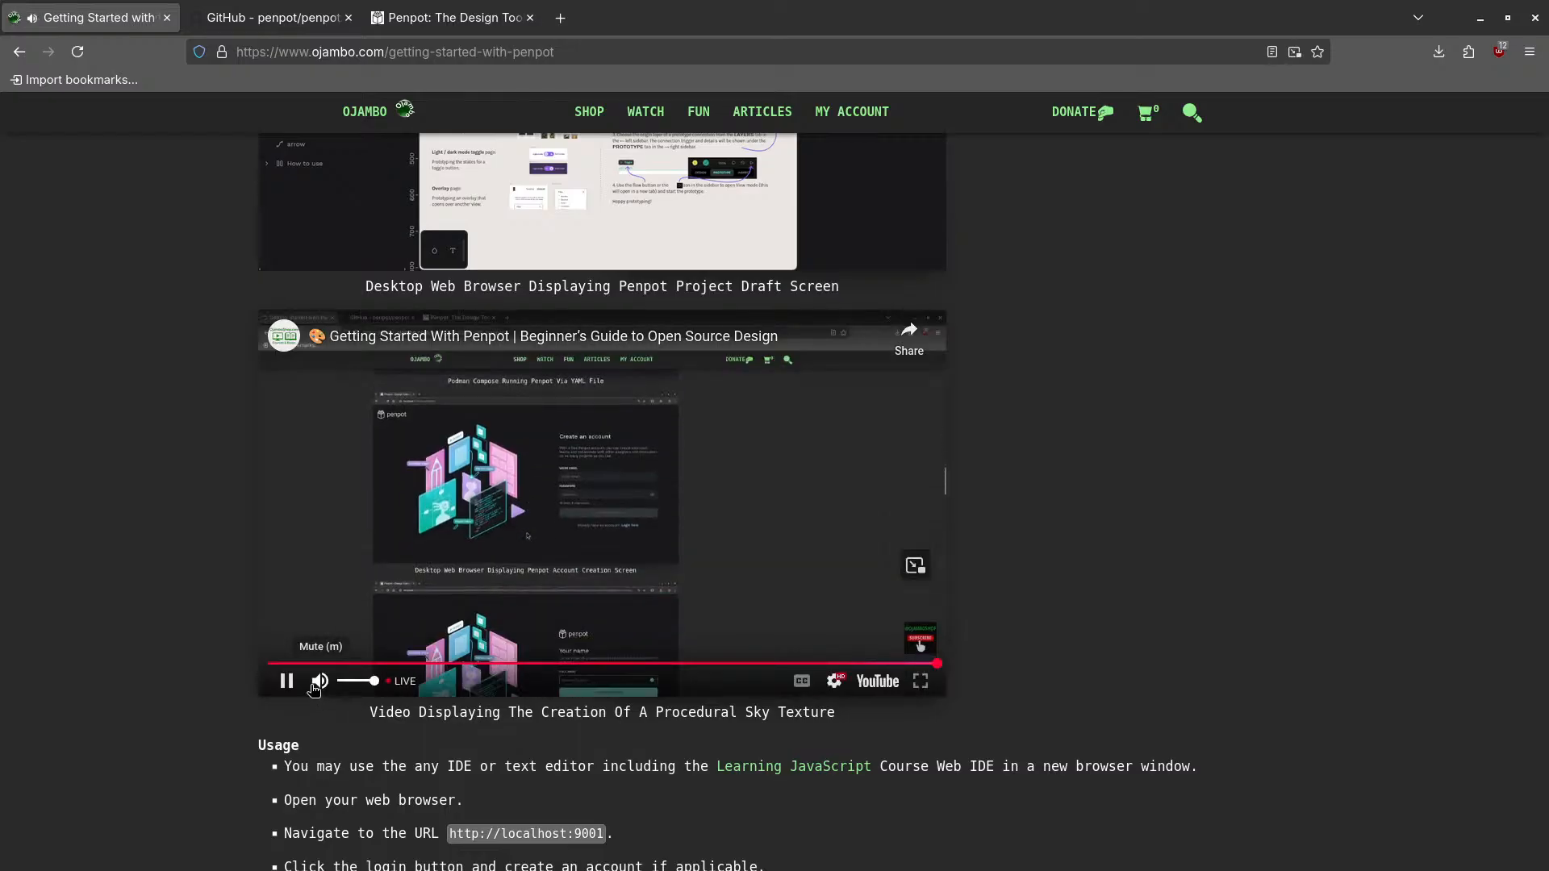
left_click(287, 682)
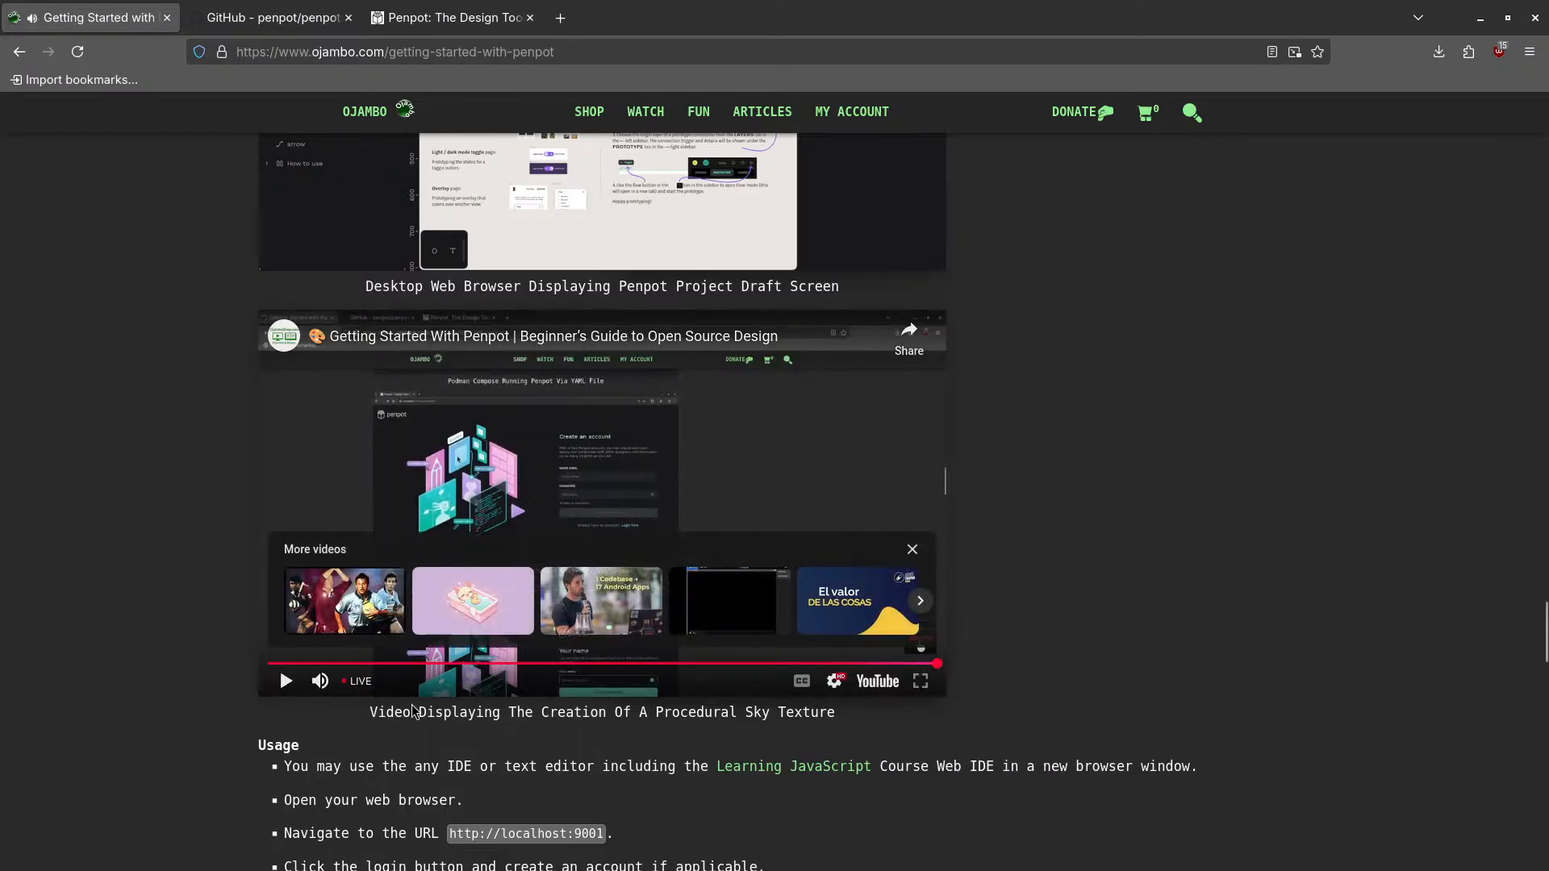
scroll(304, 525, "down", 3)
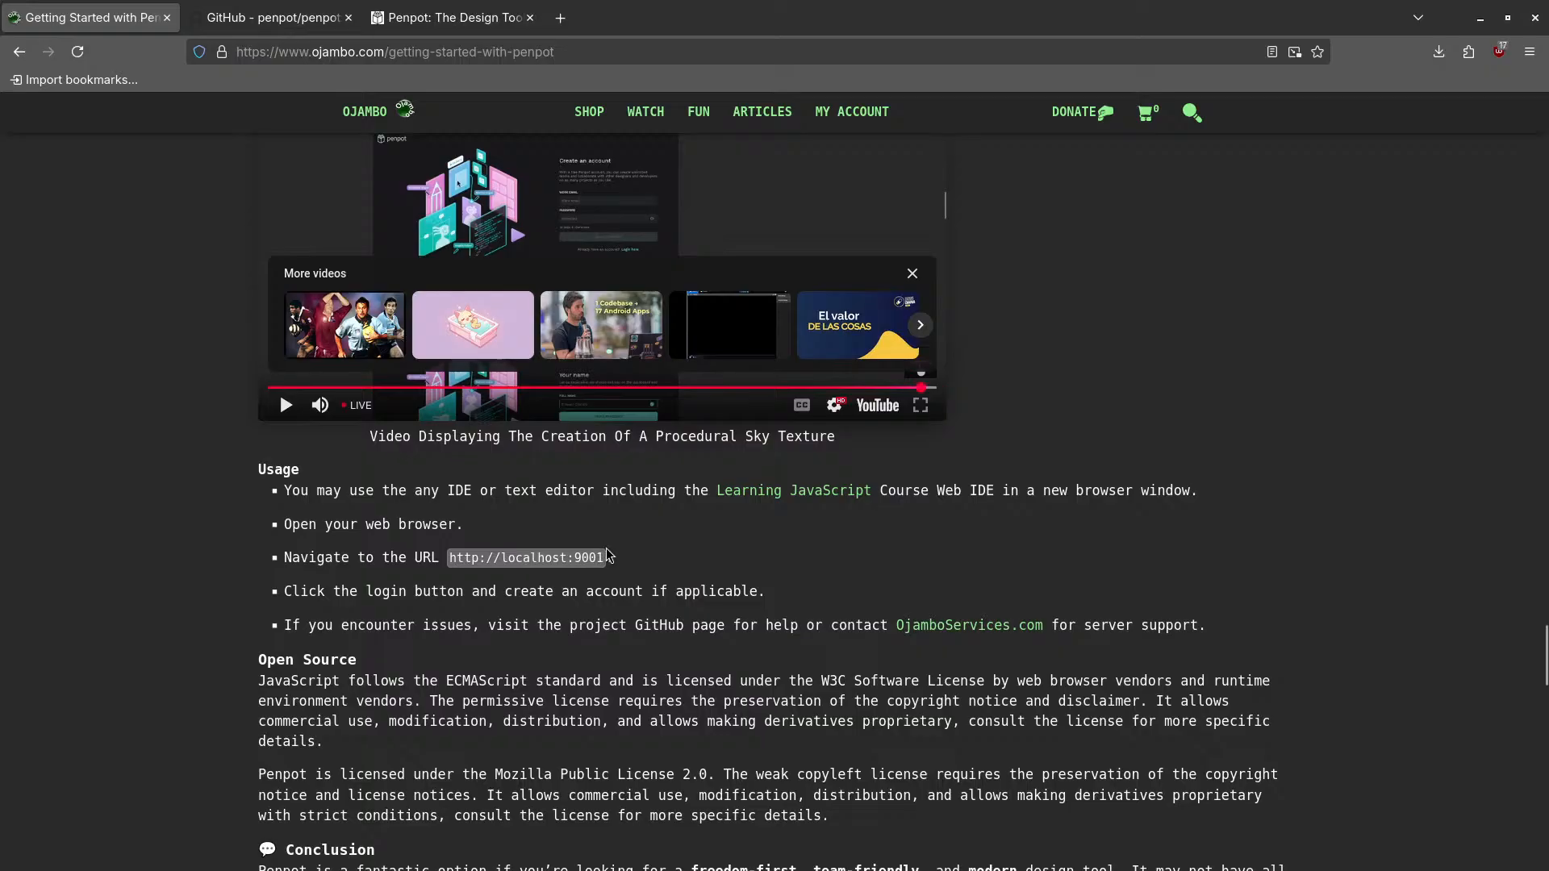
scroll(387, 584, "down", 3)
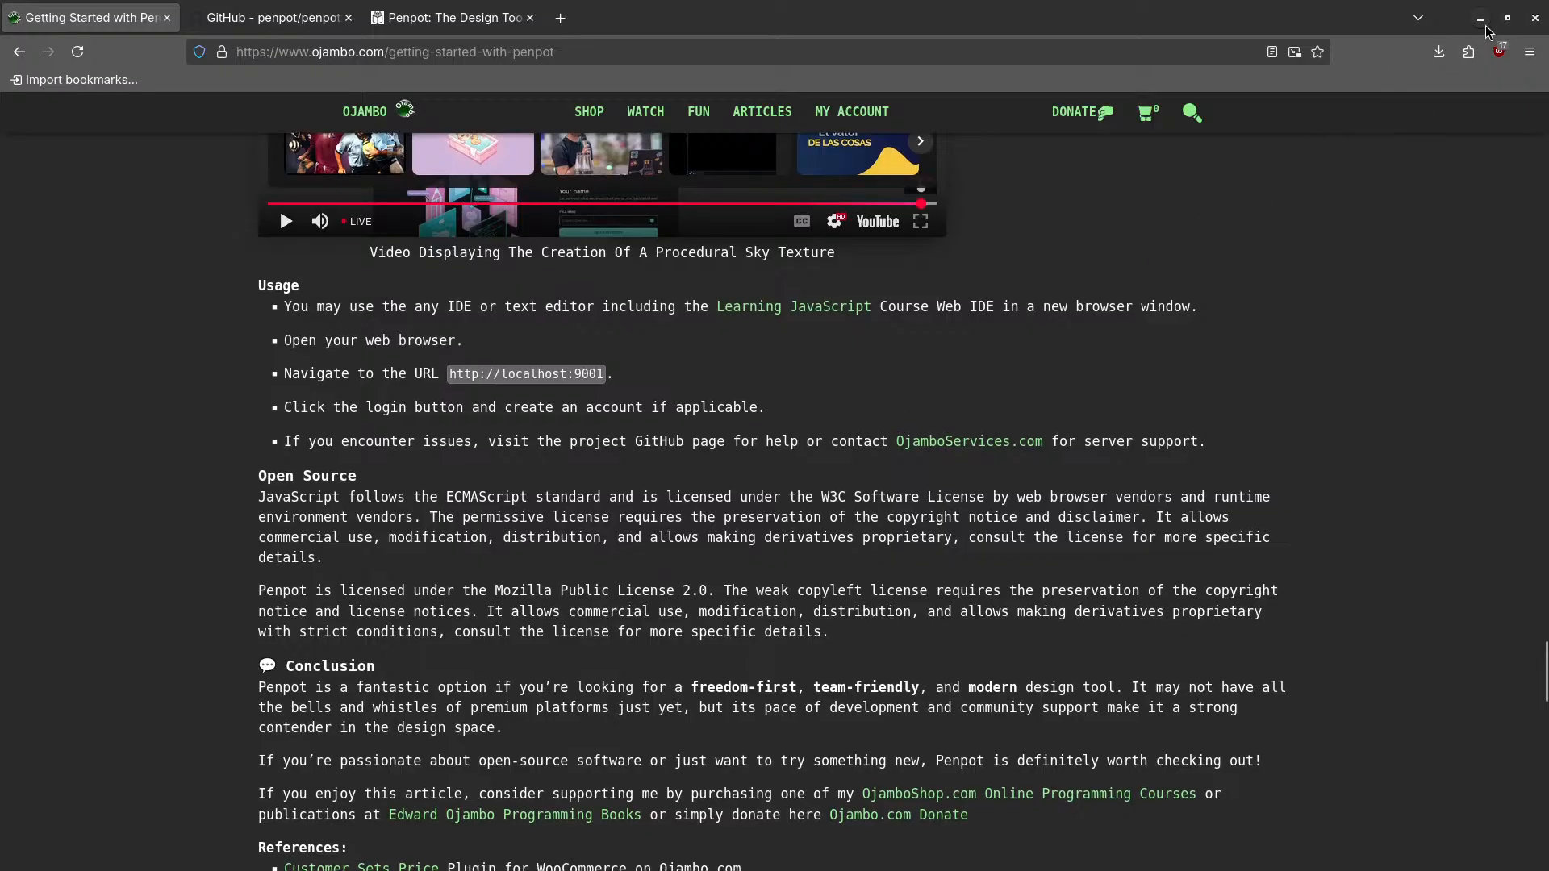
scroll(955, 274, "up", 2)
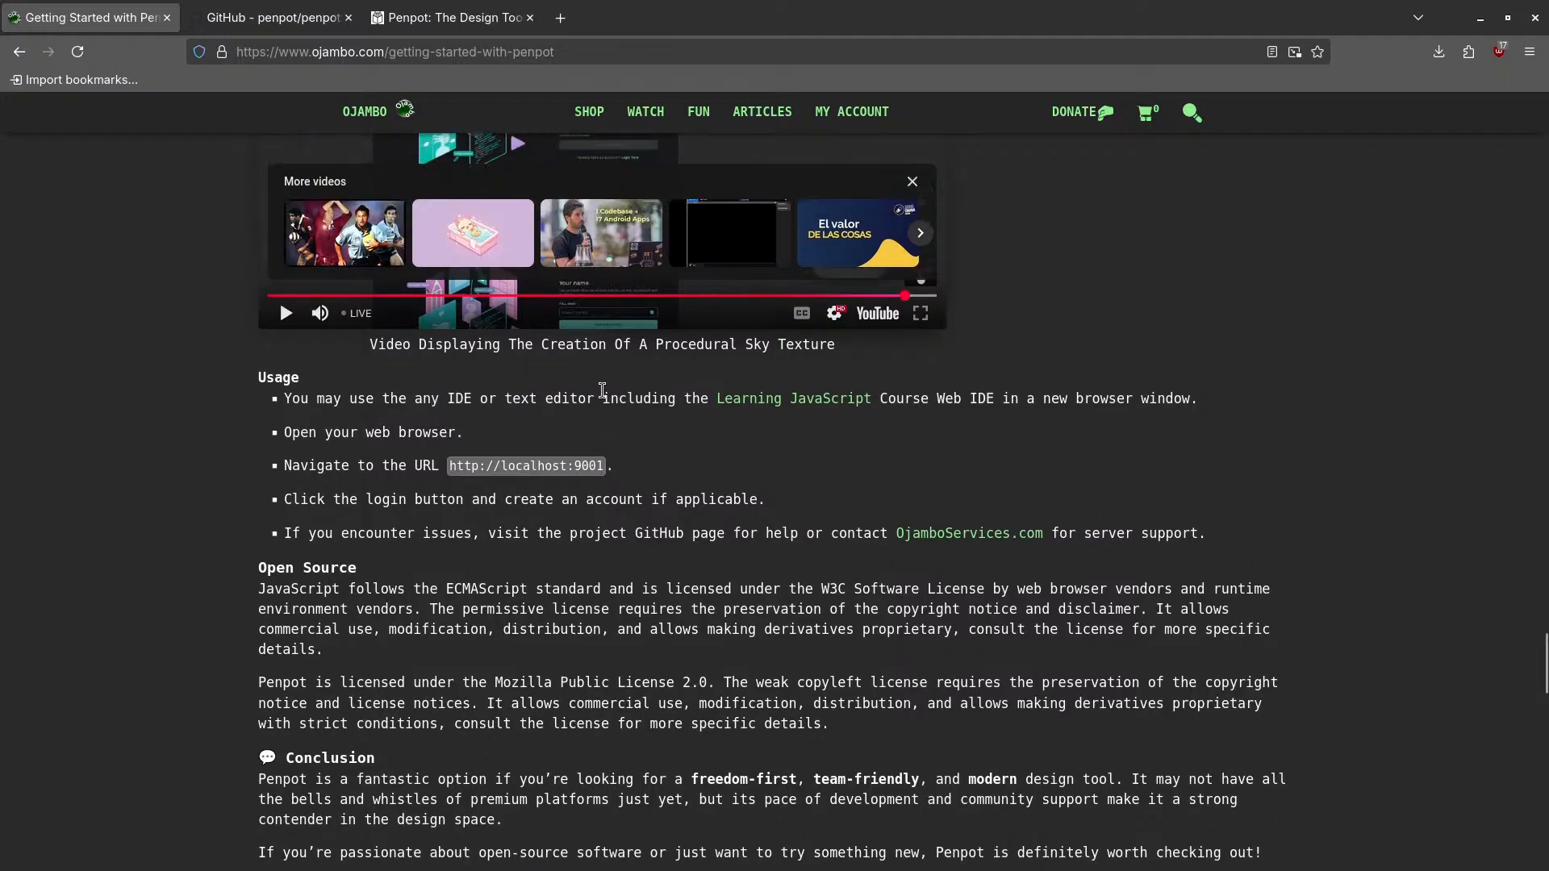
- Minimize the browser and open docker-compose.yaml from the penpot folder with Text Editor
left_click(1483, 16)
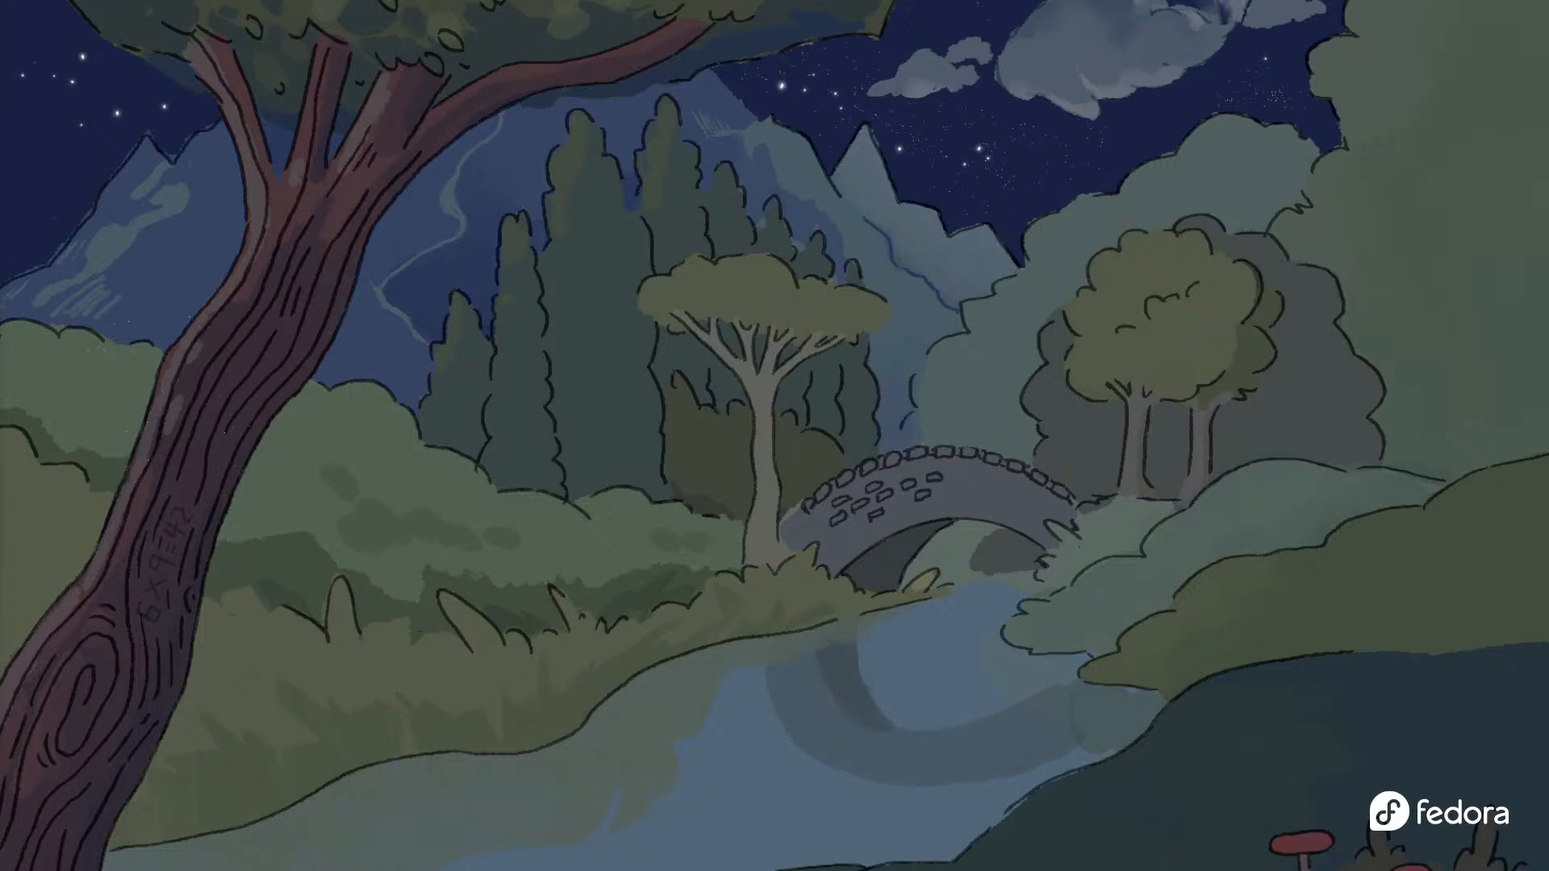
left_click_drag(0, 279, 984, 183)
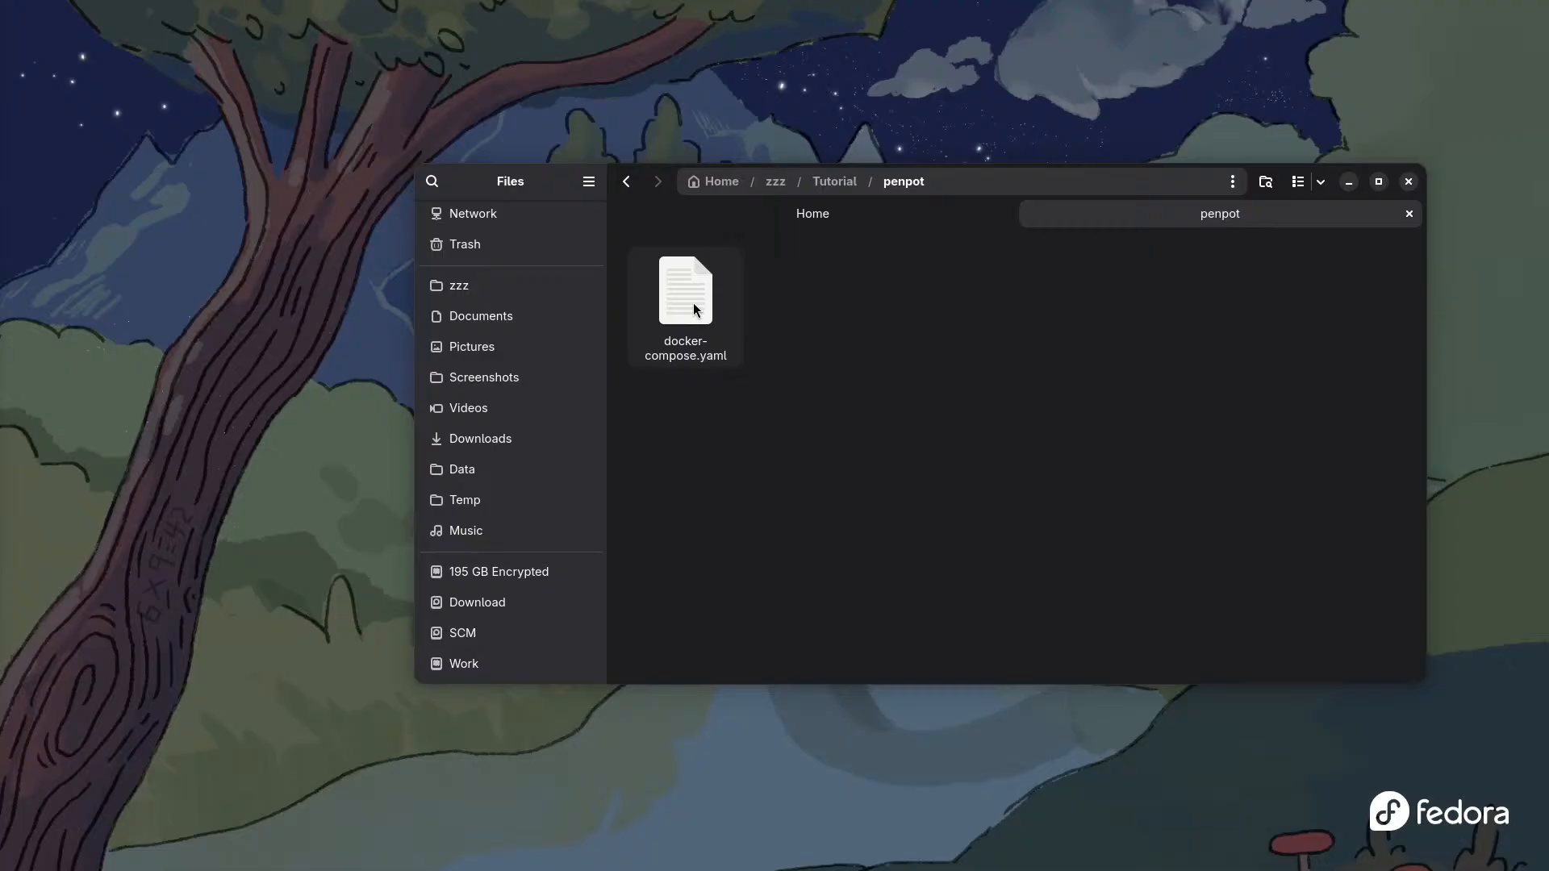
left_click(692, 290)
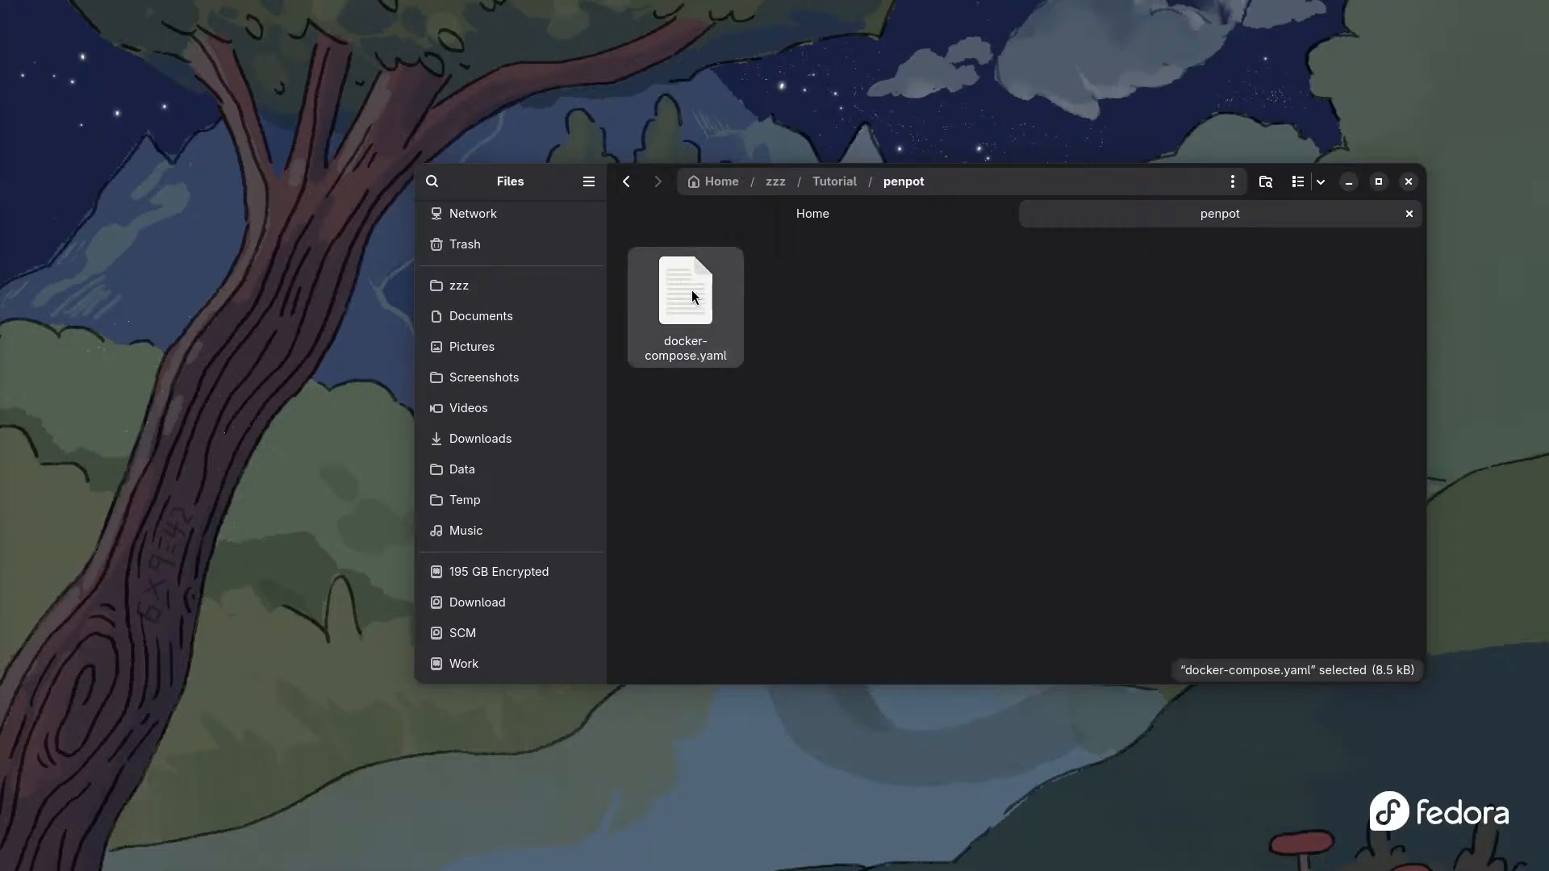
right_click(692, 296)
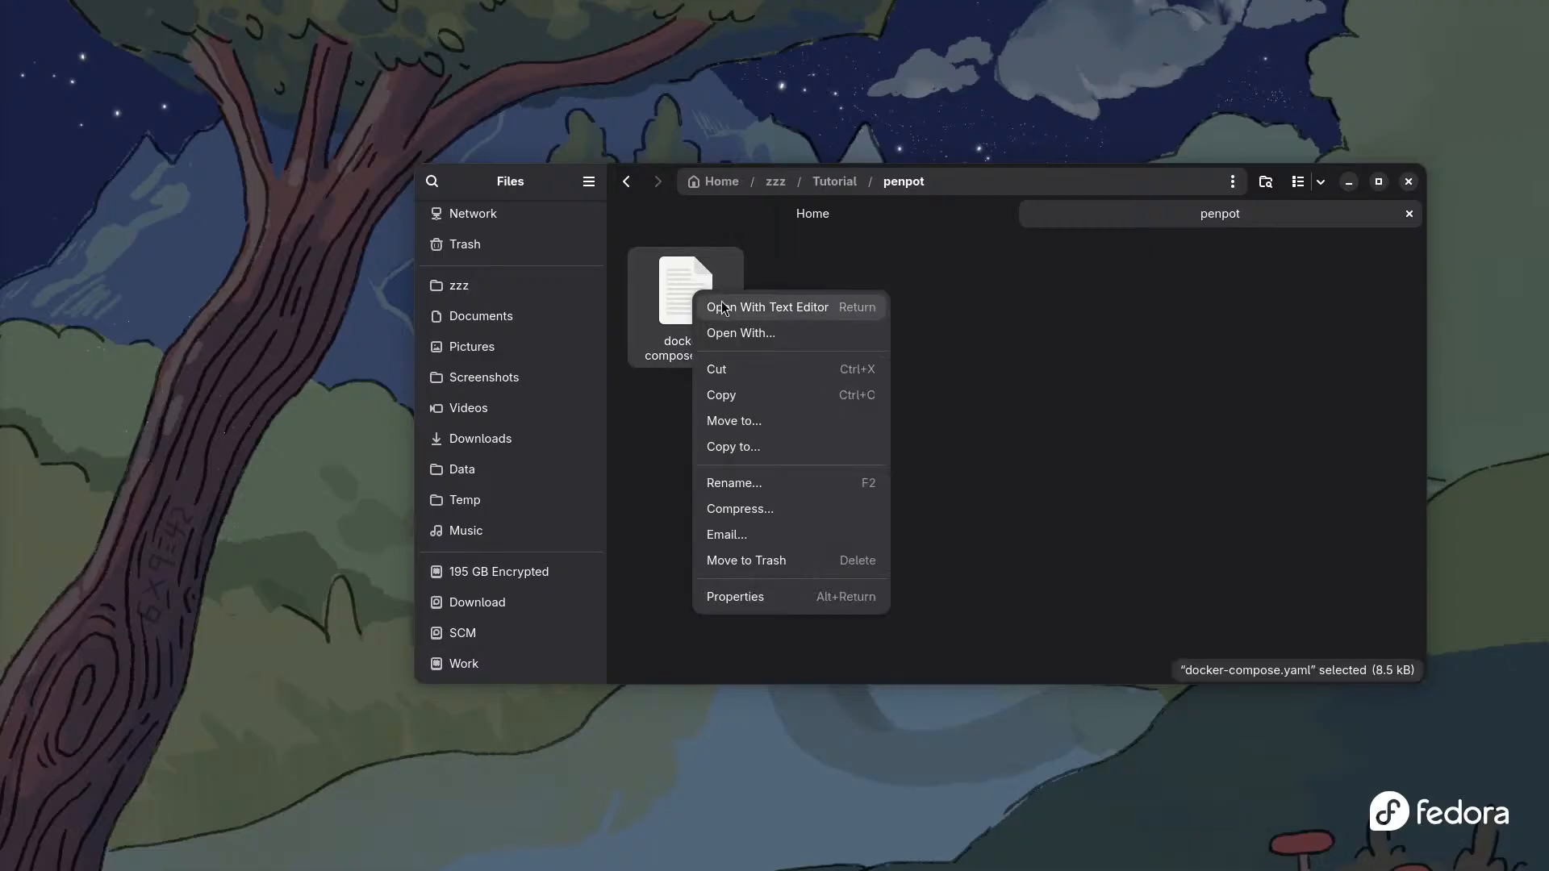
left_click(765, 307)
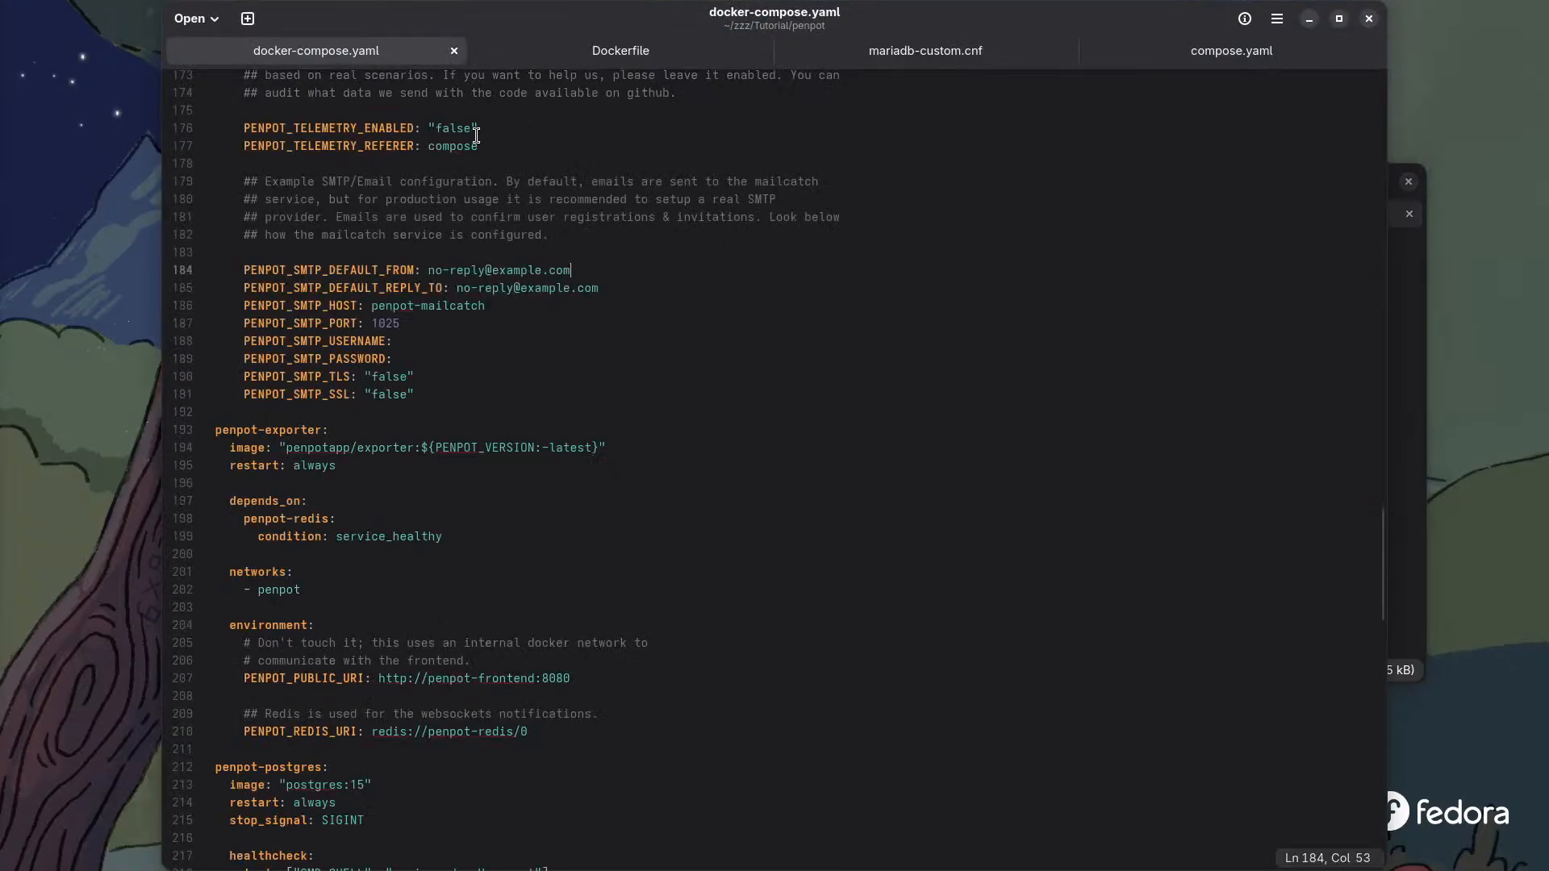
- Scroll through docker-compose.yaml reviewing its services and the 9001:8080 port mapping
scroll(420, 155, "up", 10)
scroll(419, 155, "up", 20)
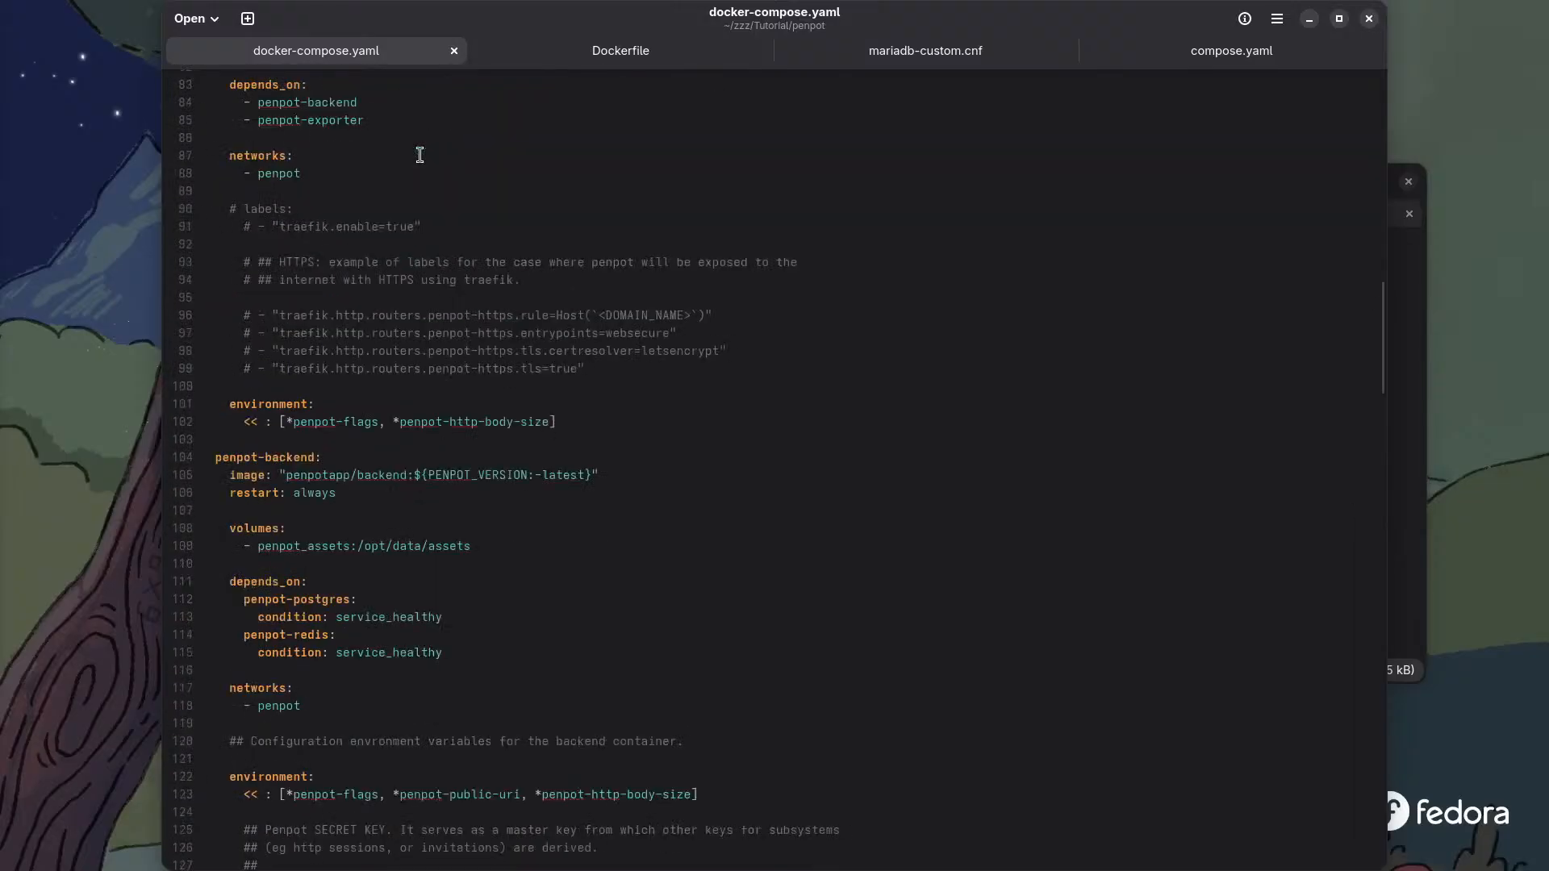
scroll(420, 155, "up", 5)
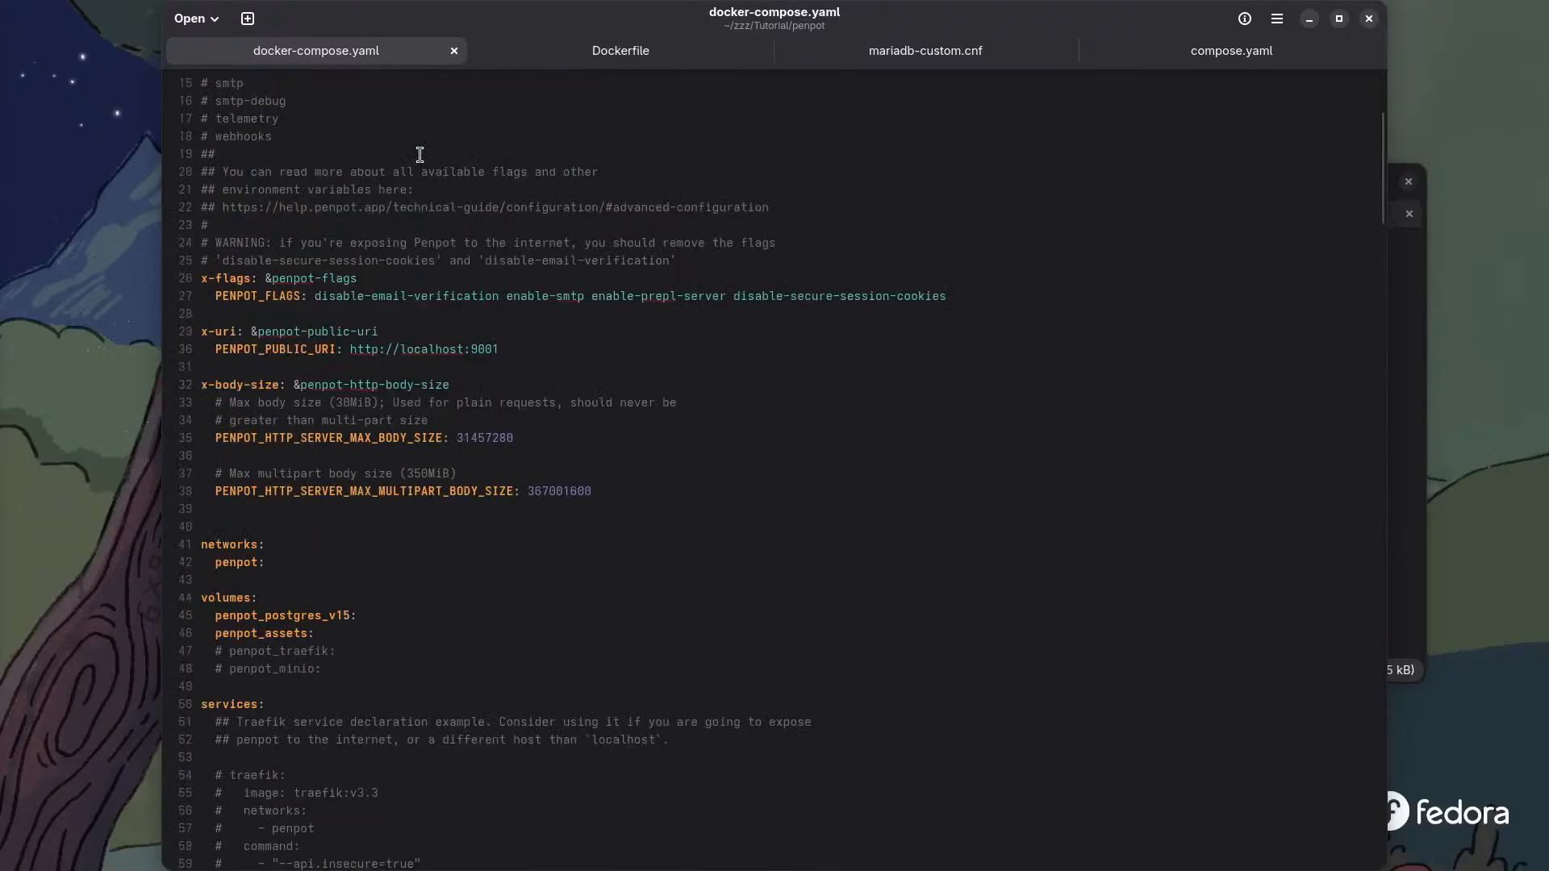
scroll(476, 255, "down", 4)
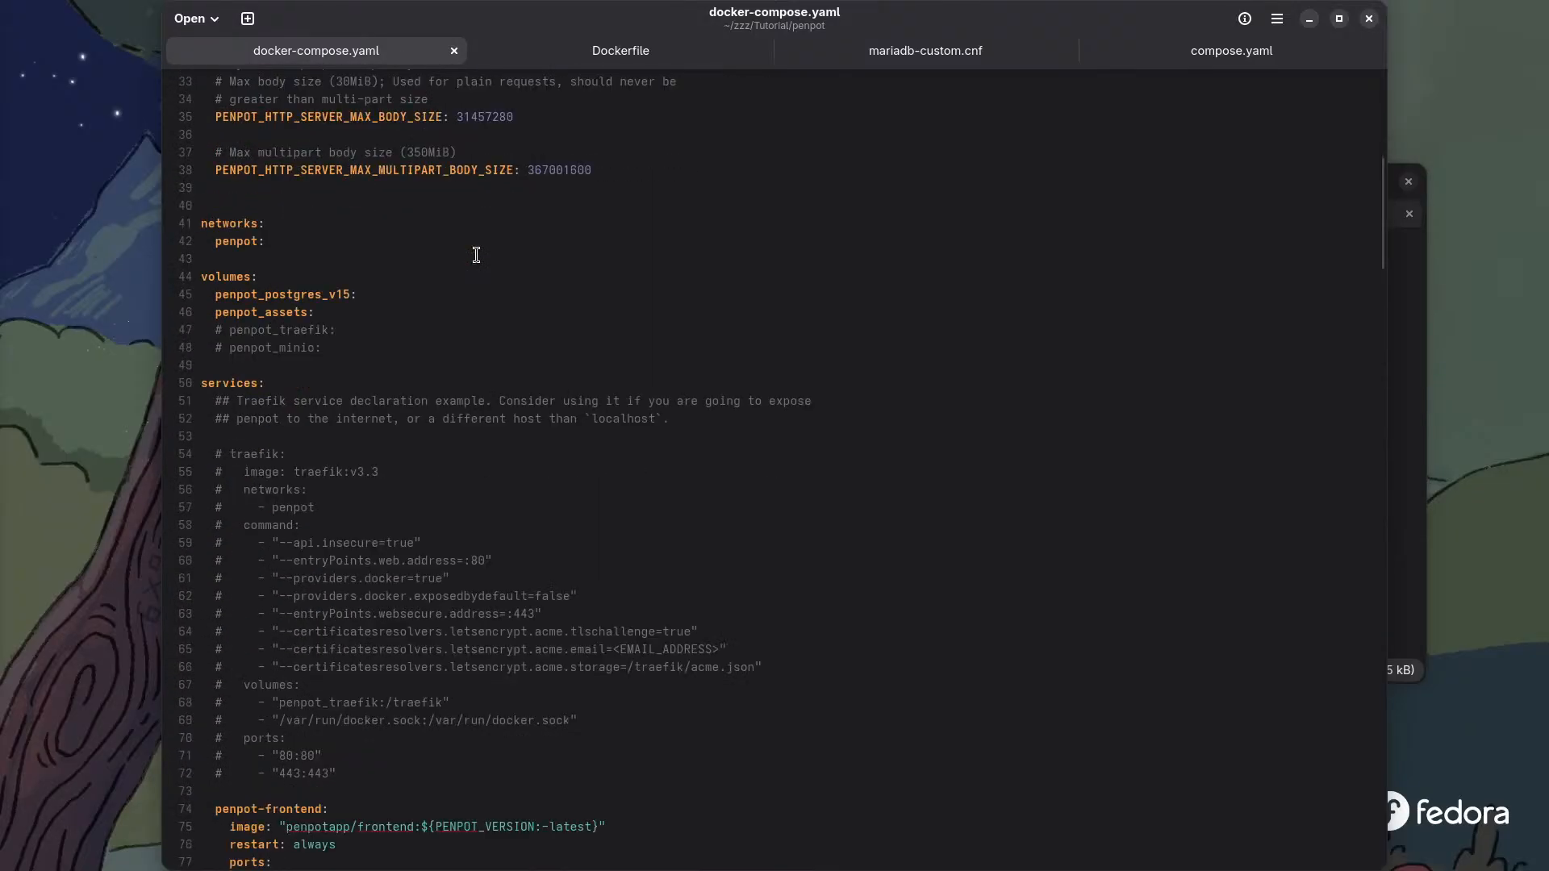
scroll(421, 270, "down", 6)
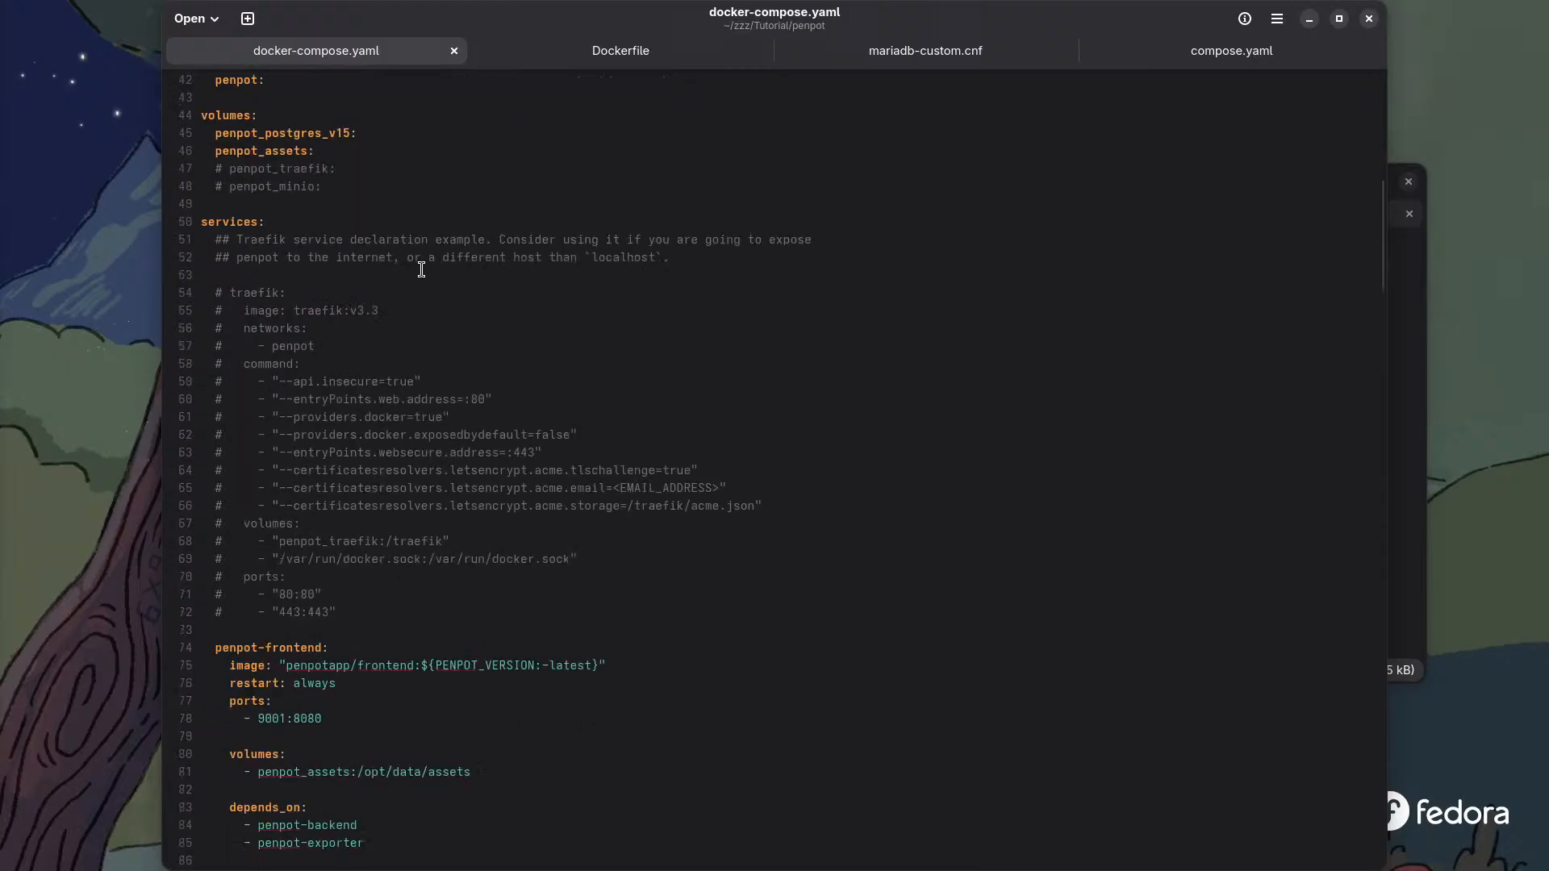
scroll(421, 270, "down", 3)
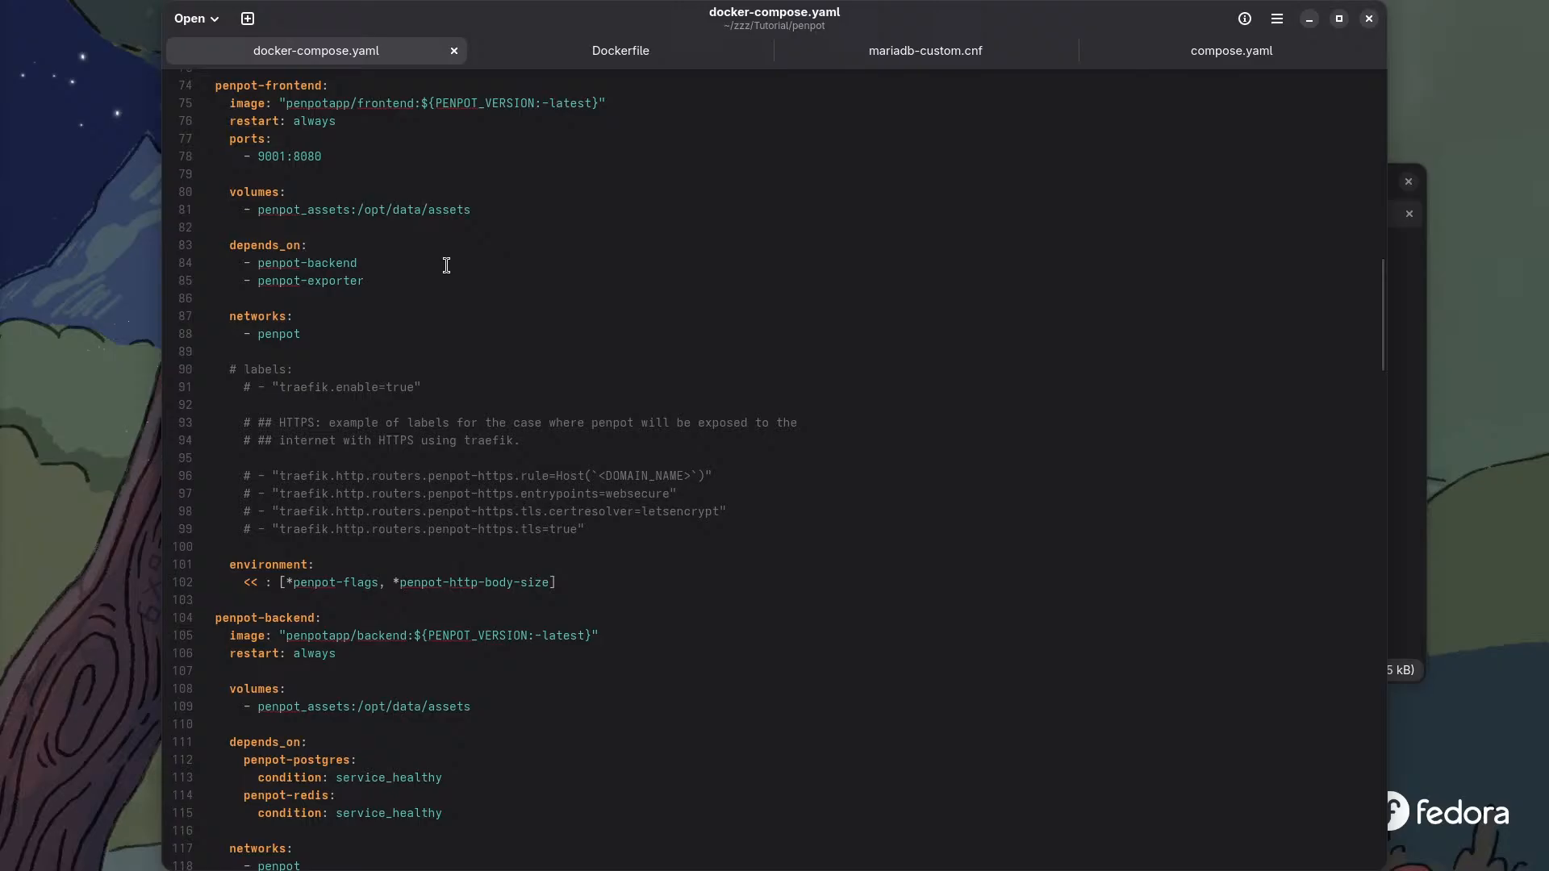
scroll(446, 266, "up", 11)
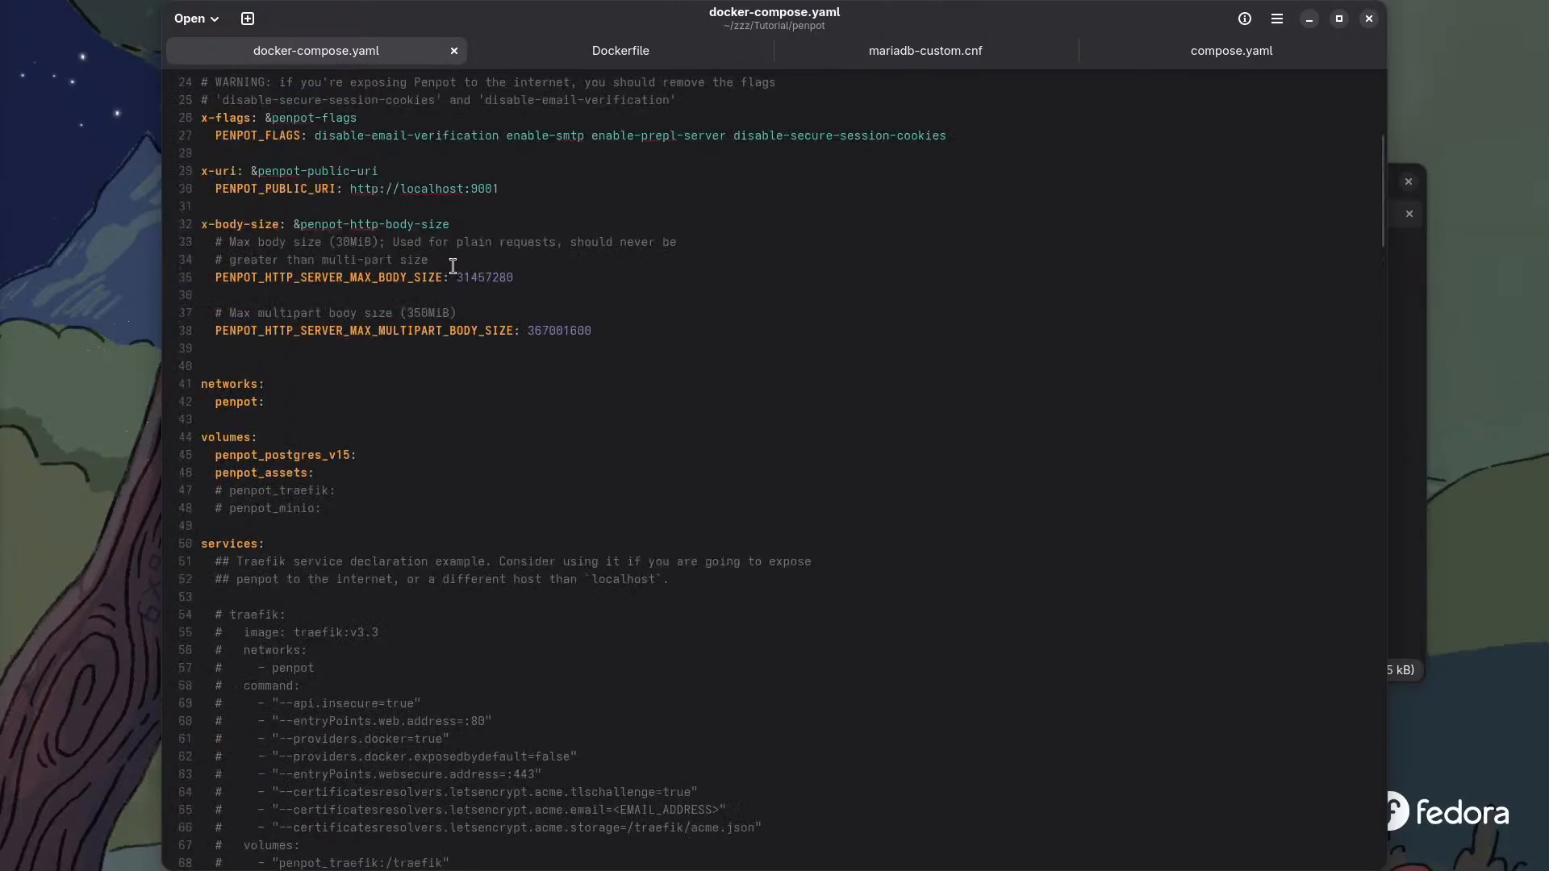
scroll(452, 267, "up", 4)
scroll(450, 267, "down", 10)
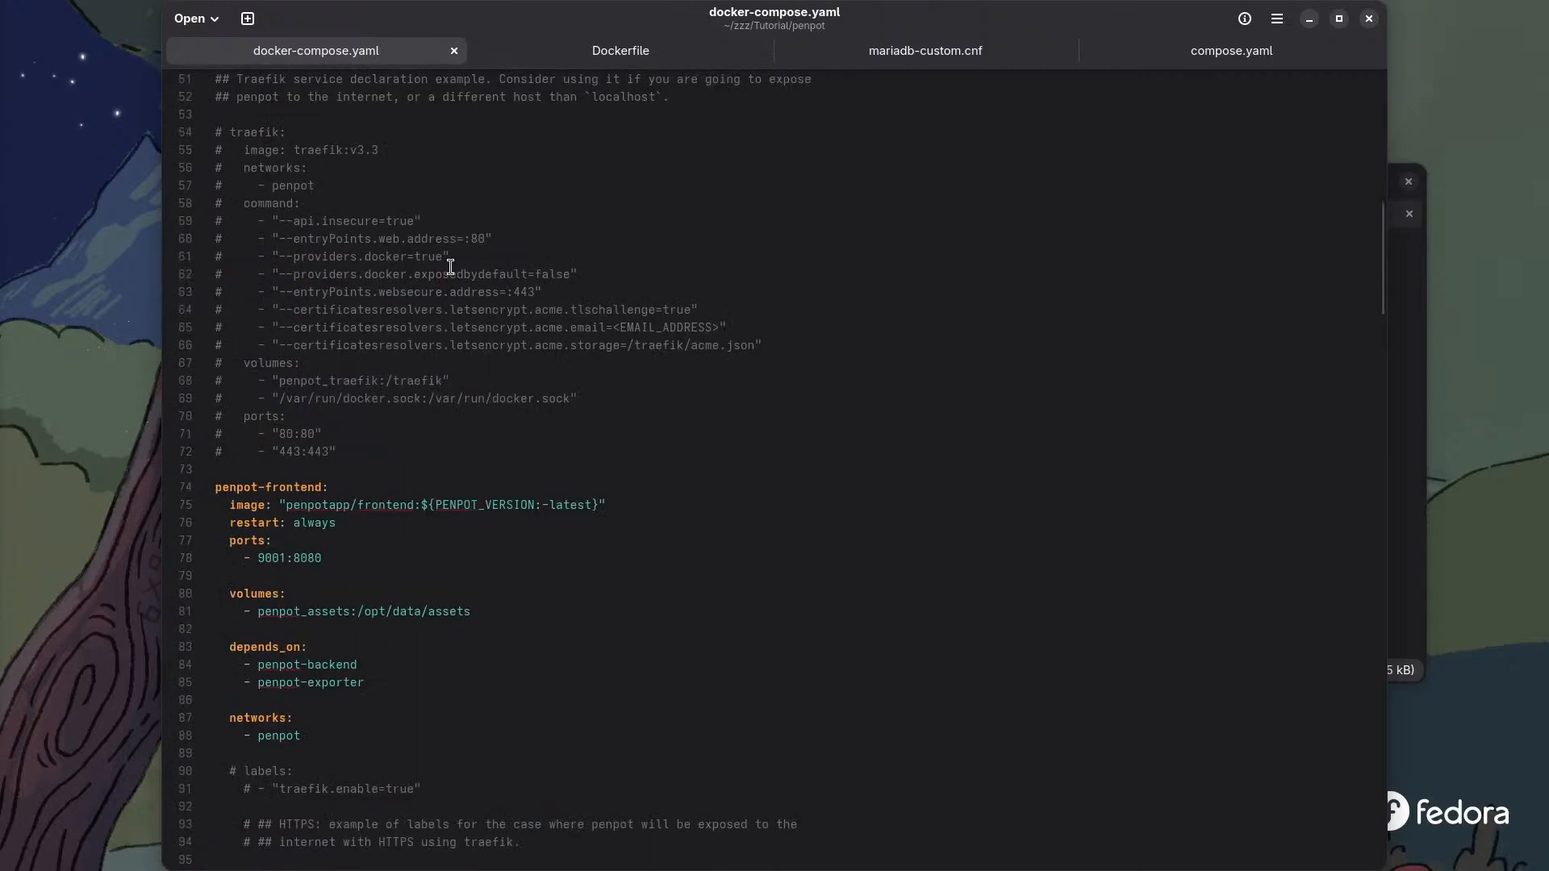
scroll(451, 267, "down", 14)
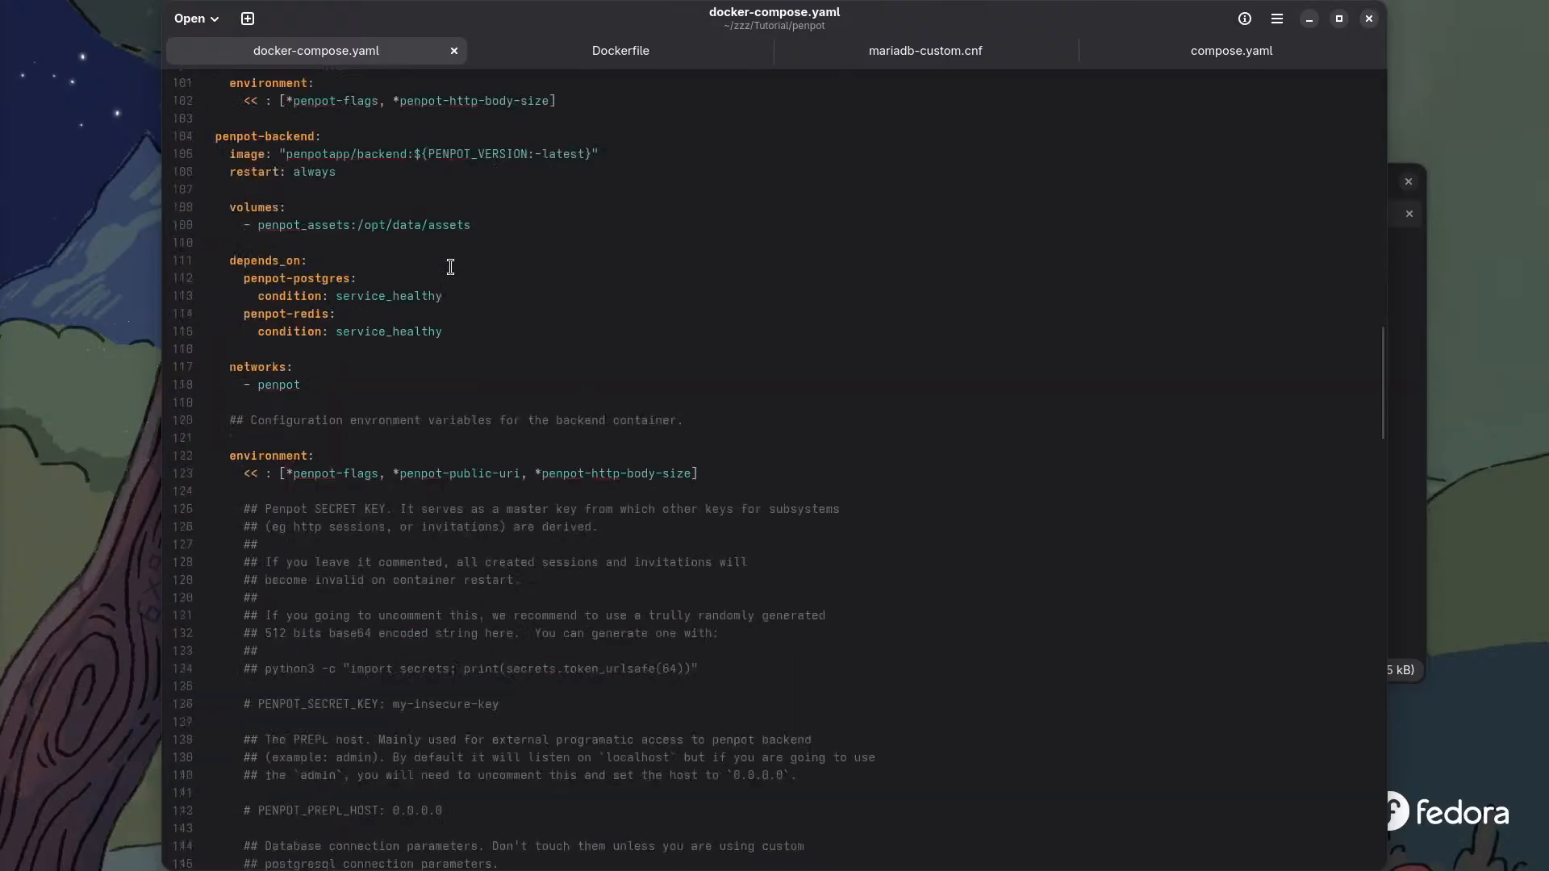
scroll(450, 267, "down", 8)
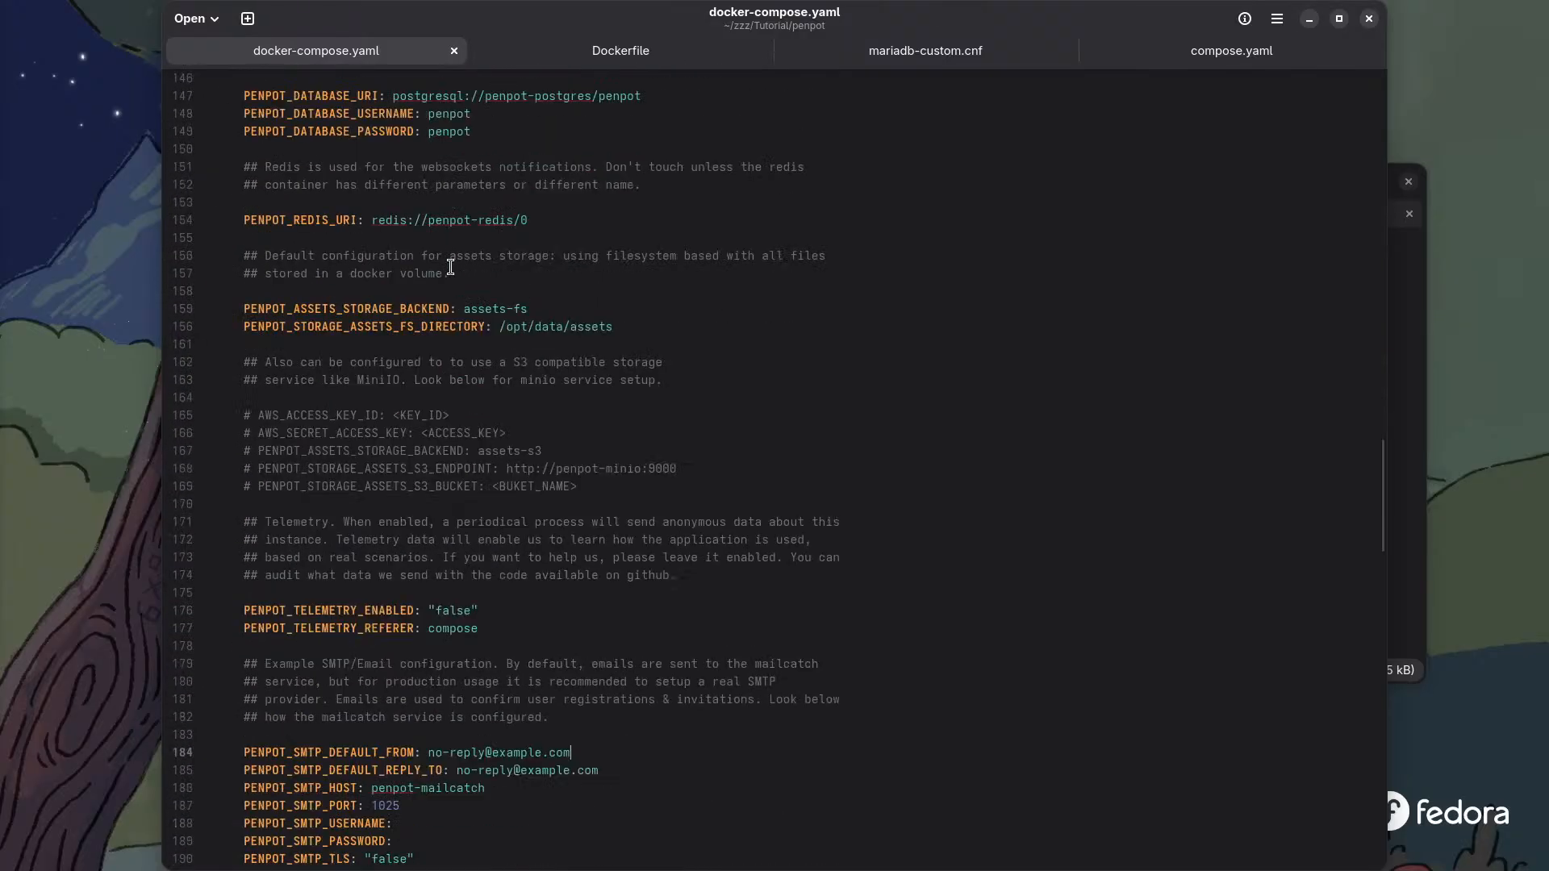
scroll(450, 267, "down", 8)
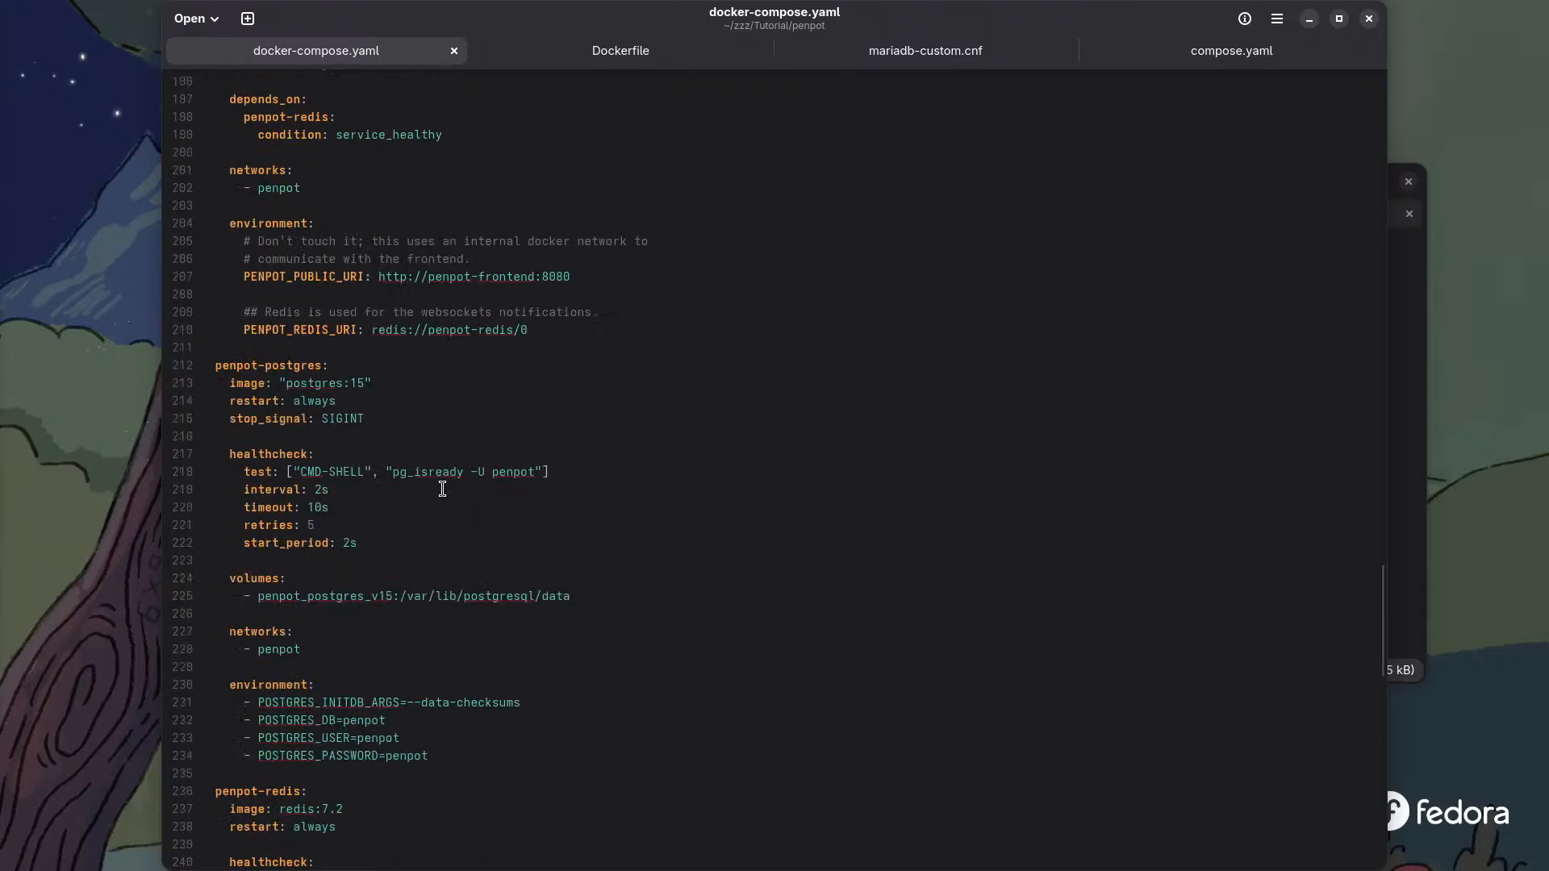
scroll(419, 506, "down", 12)
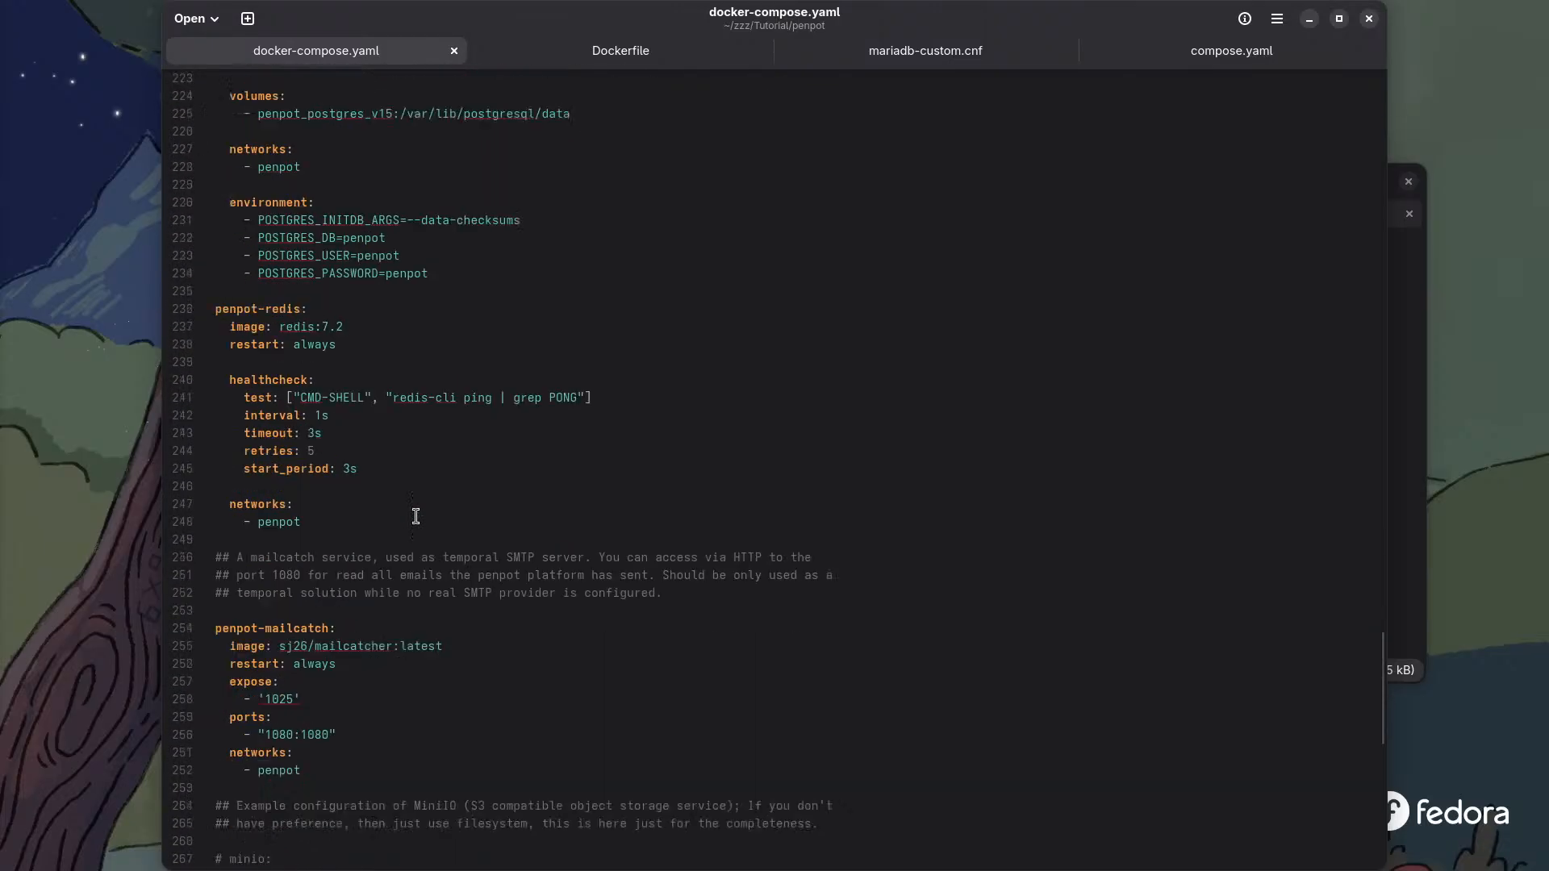
scroll(416, 516, "down", 3)
- Scroll back to the top of docker-compose.yaml and close Text Editor
scroll(416, 516, "up", 9)
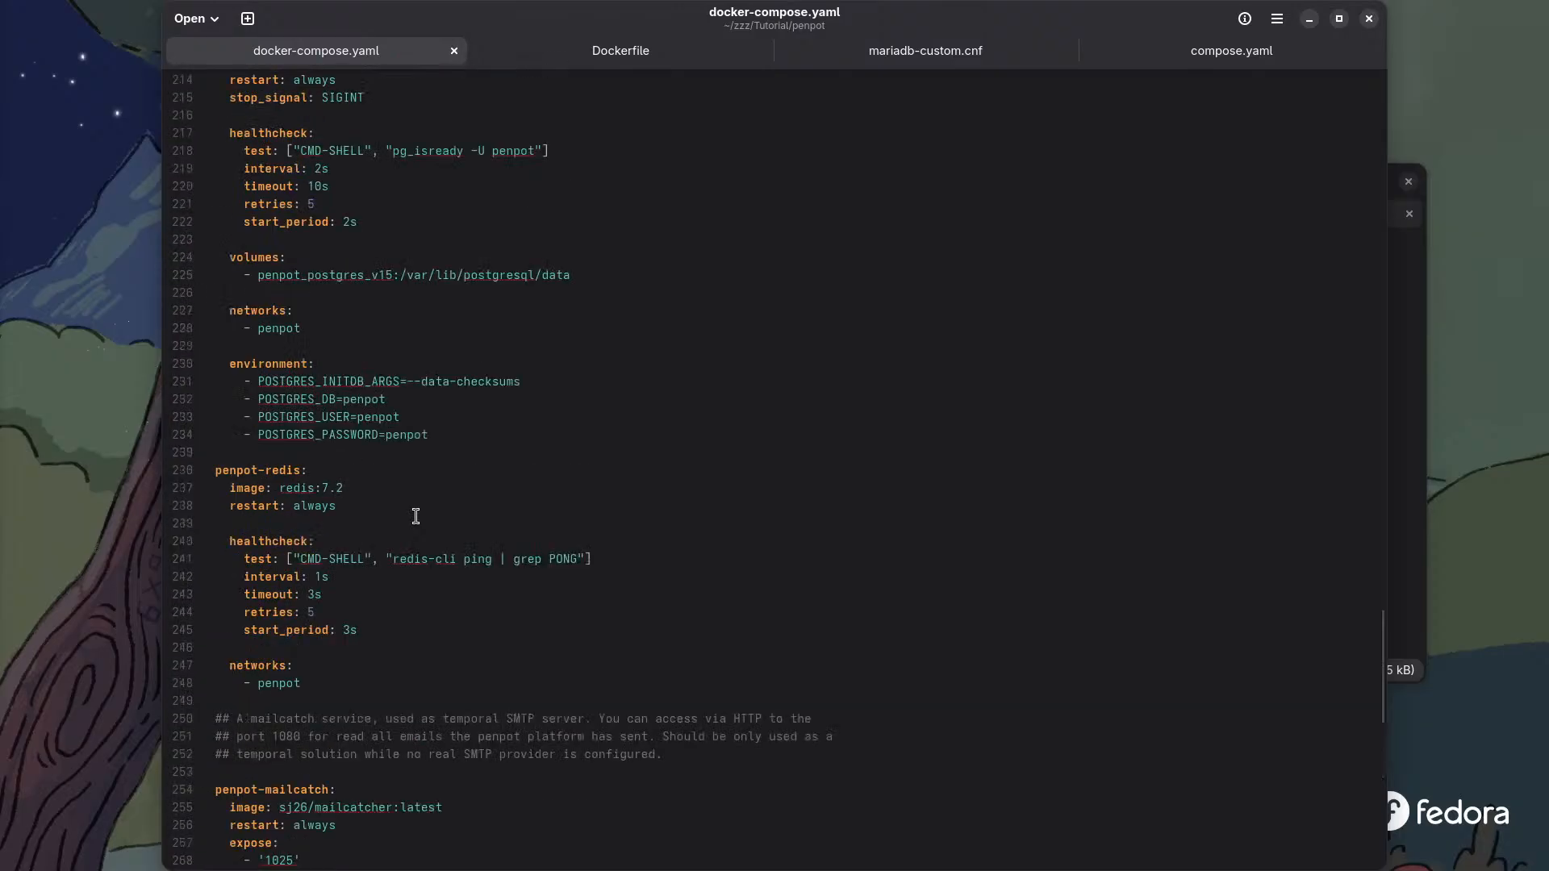
scroll(417, 517, "up", 6)
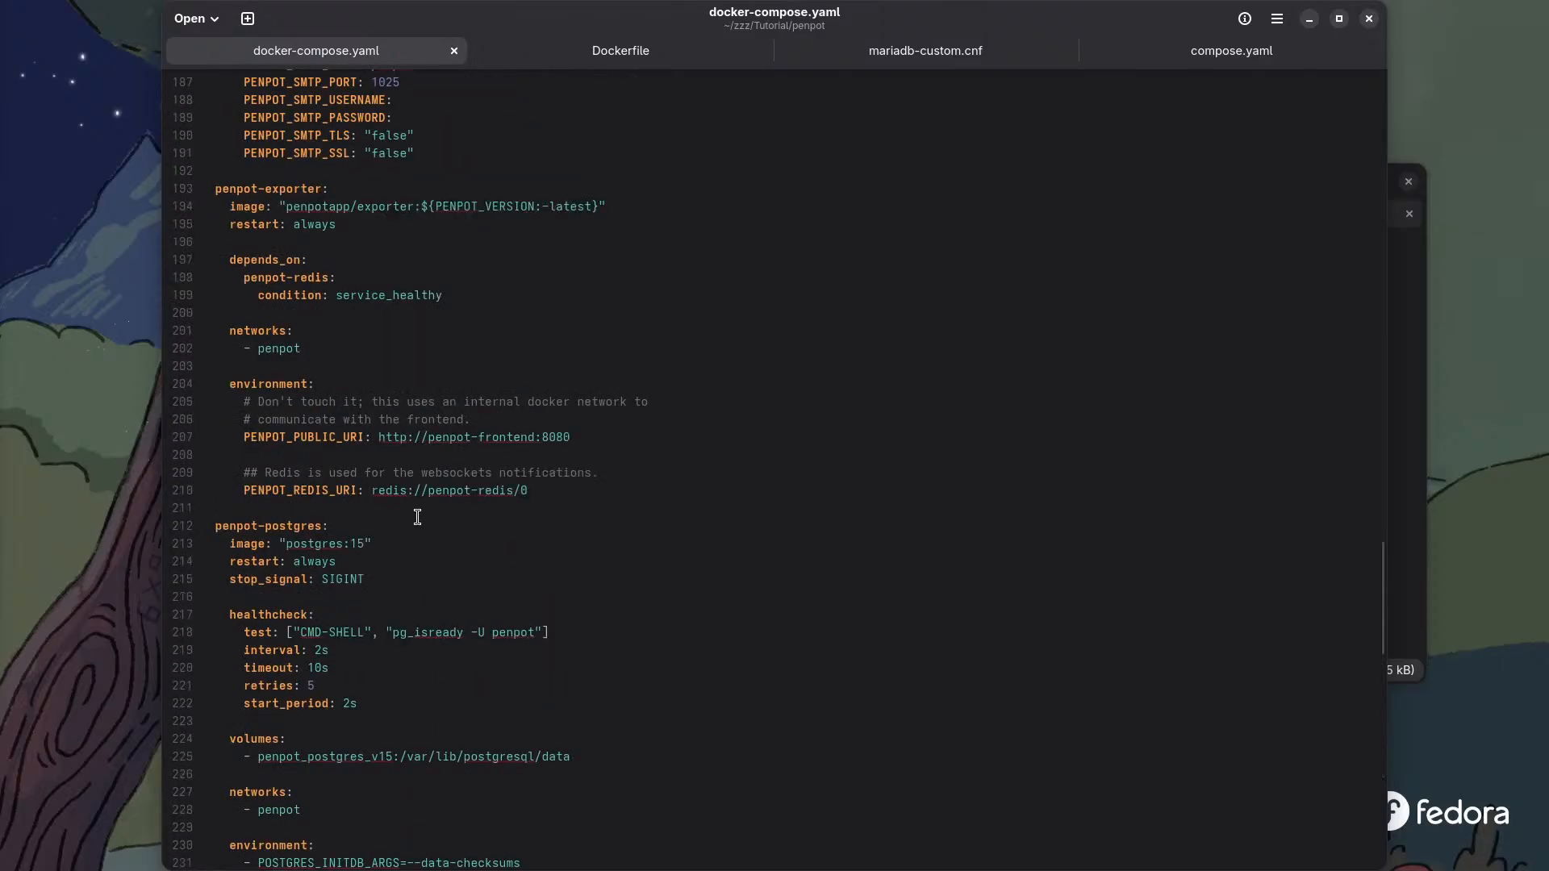
scroll(417, 517, "up", 3)
scroll(417, 517, "up", 3)
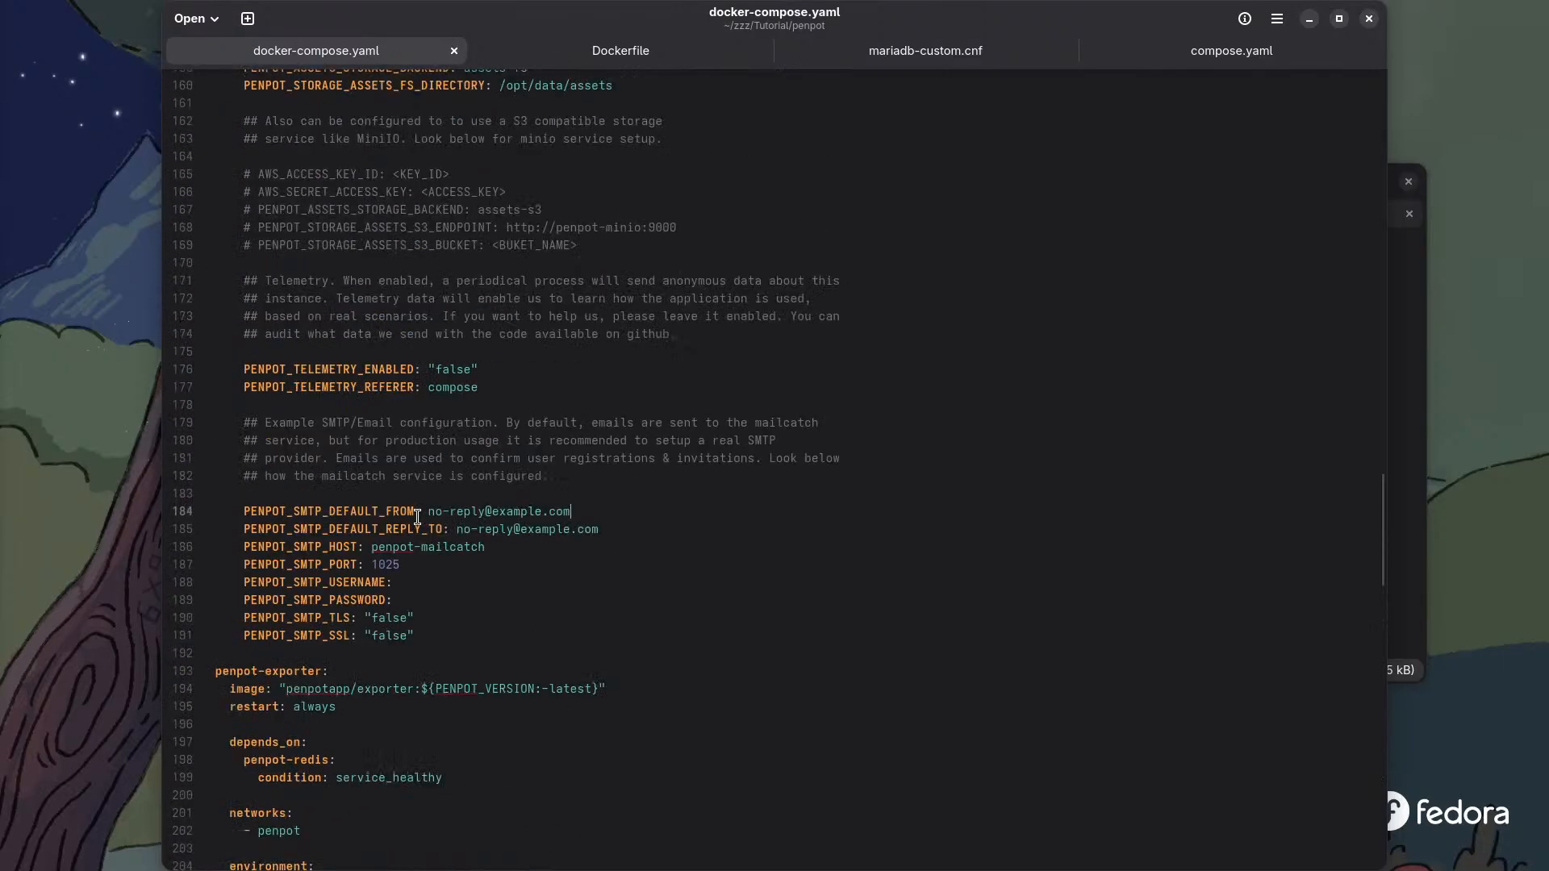
scroll(418, 514, "up", 3)
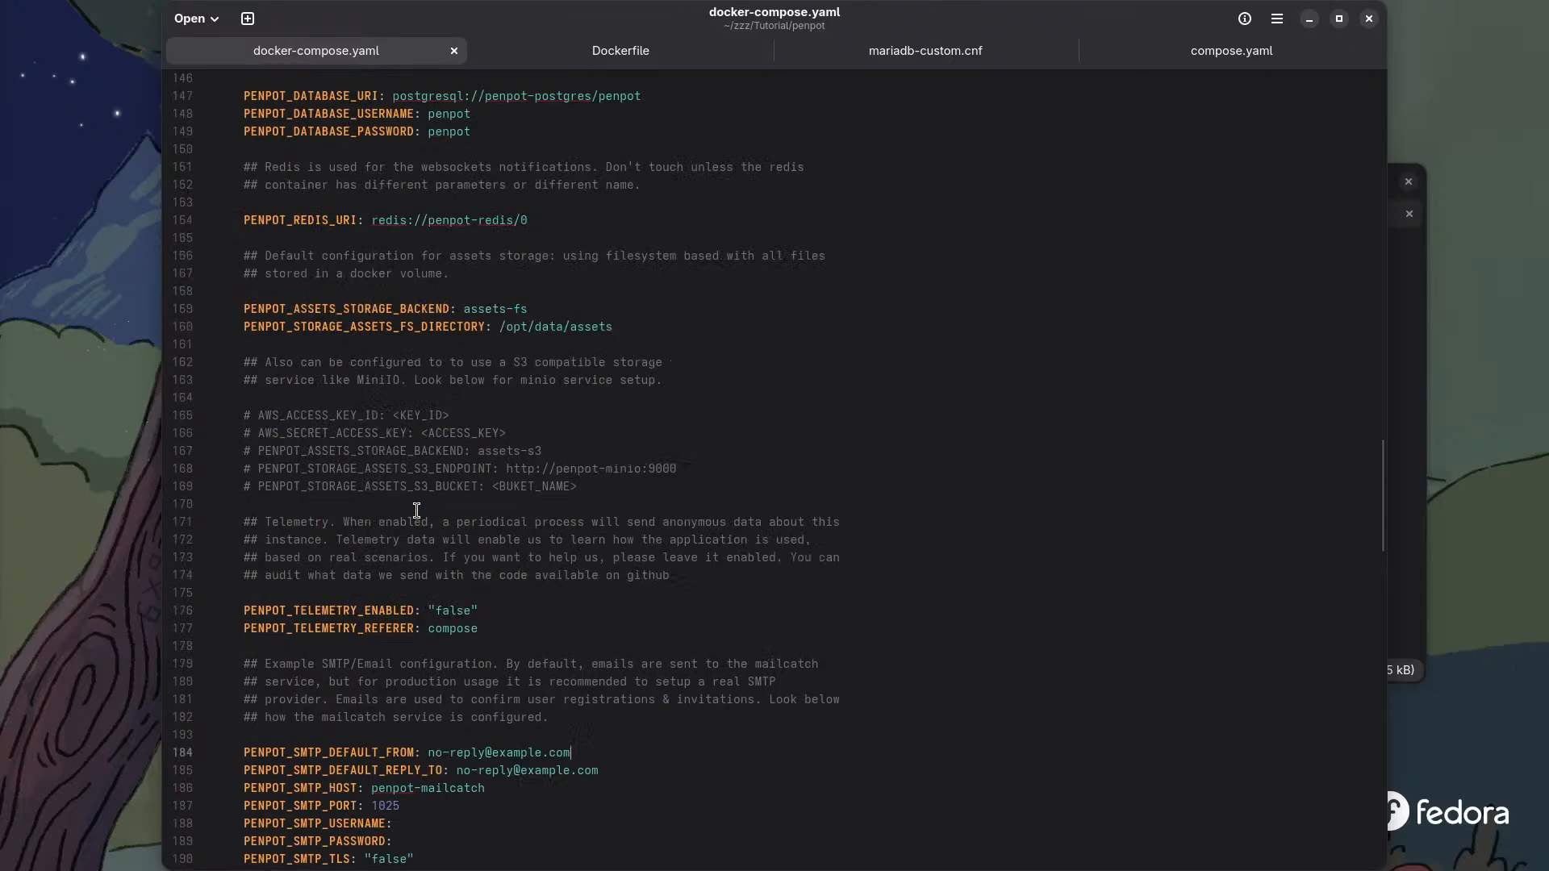
scroll(417, 510, "up", 3)
scroll(417, 510, "up", 8)
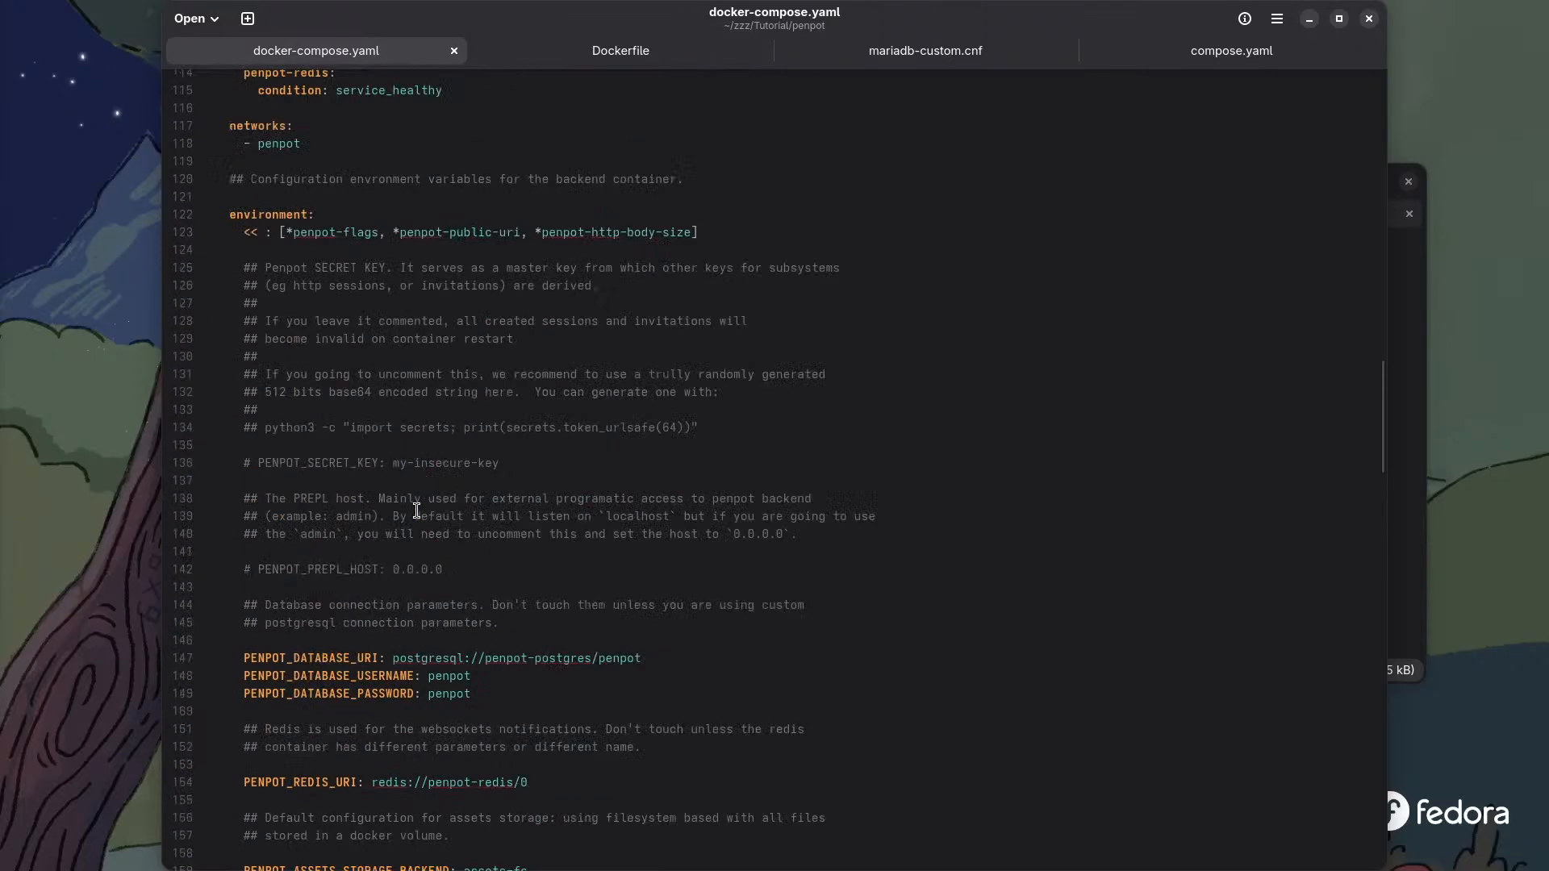
scroll(416, 510, "up", 3)
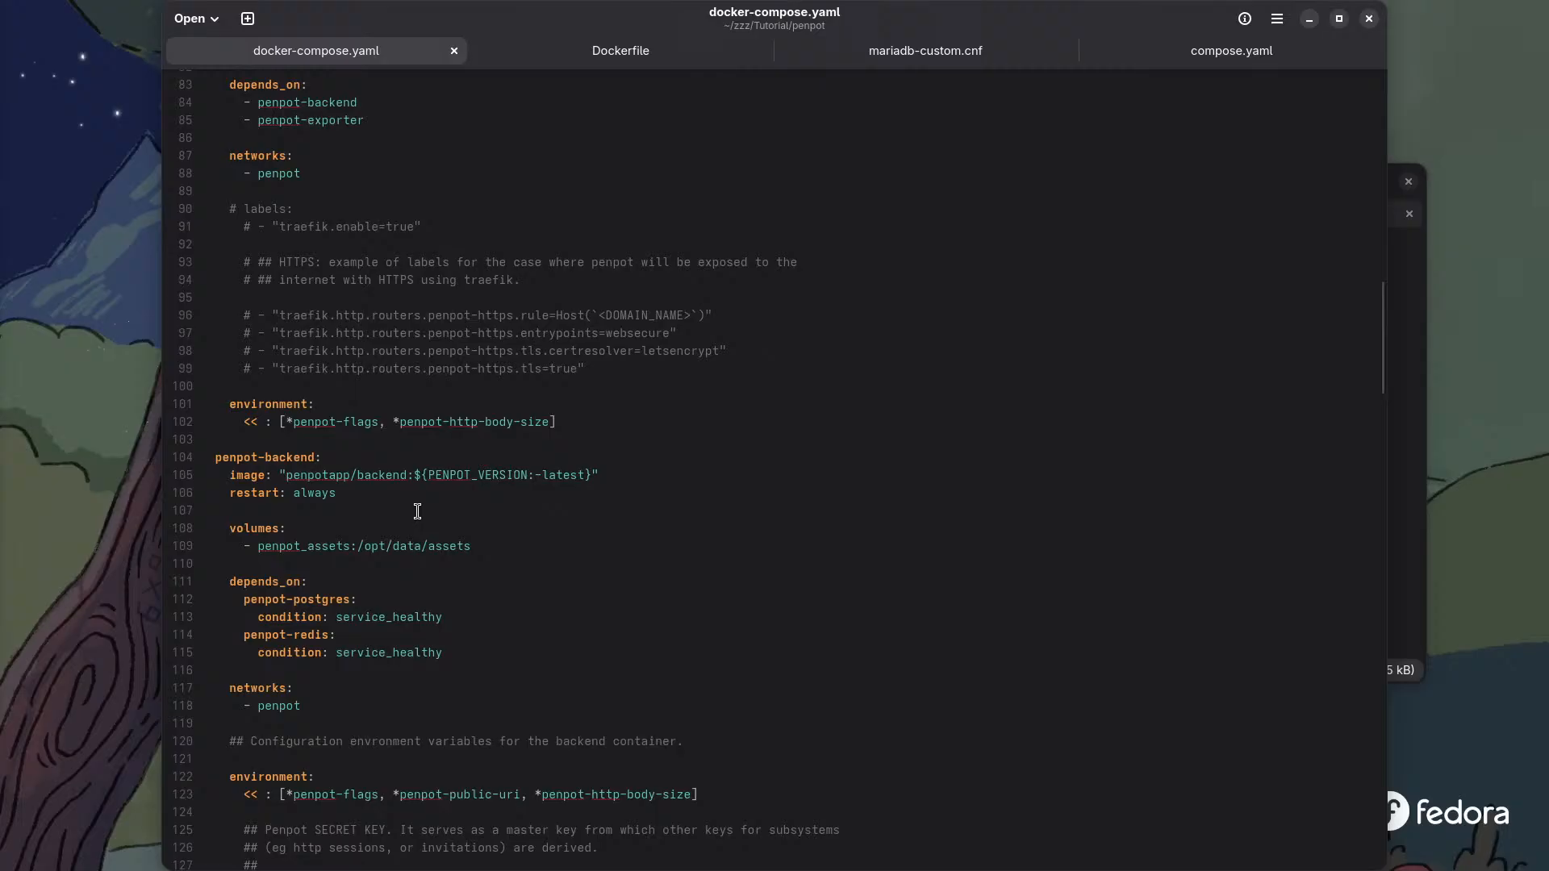
scroll(417, 511, "up", 1)
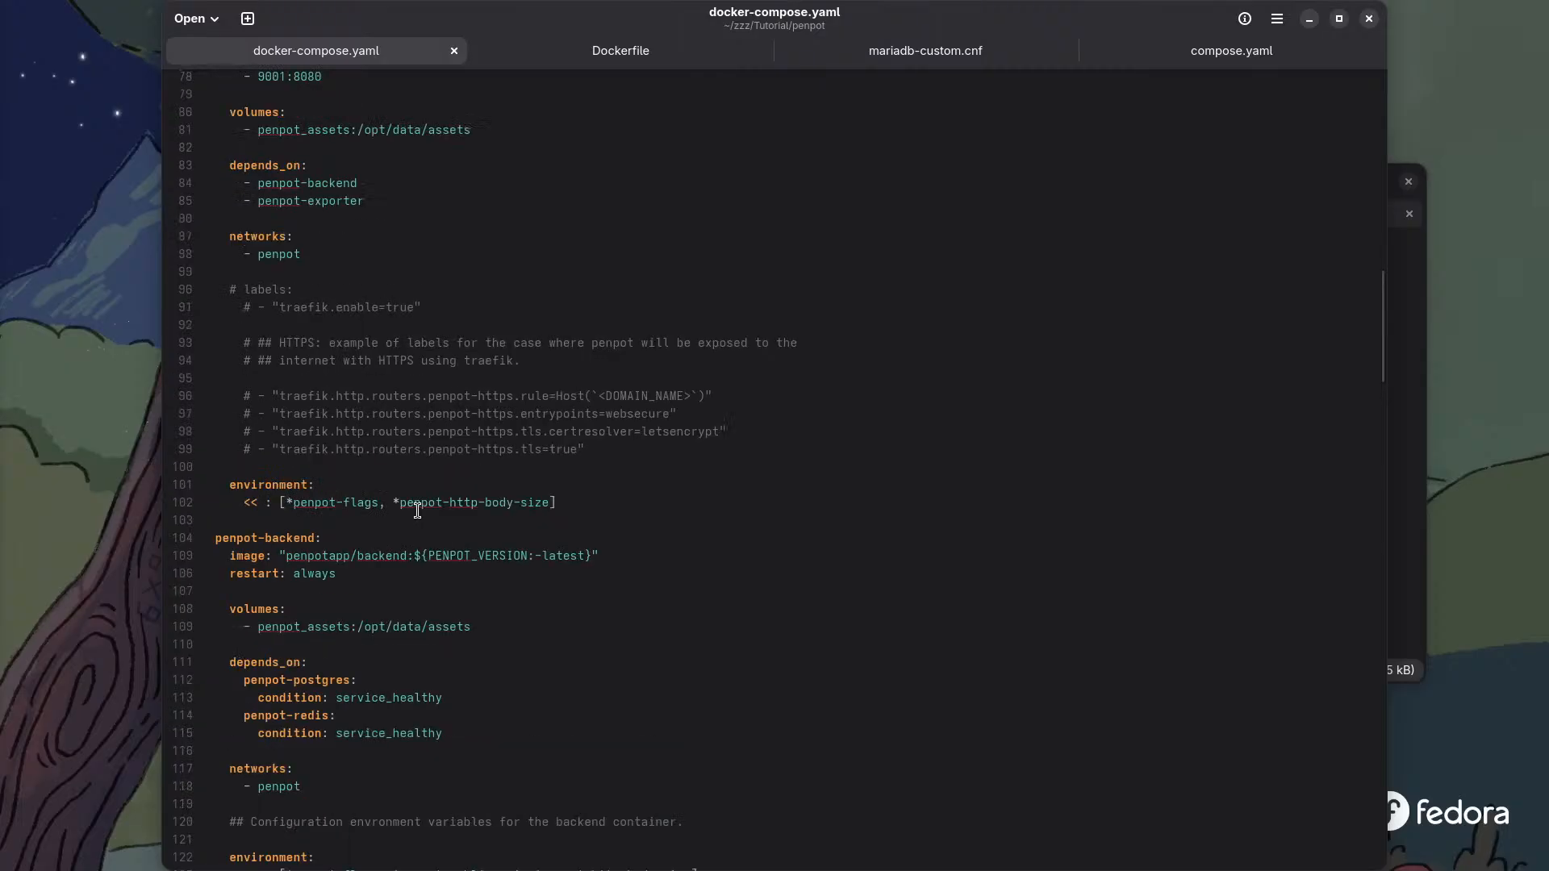
scroll(418, 510, "up", 5)
scroll(417, 511, "up", 2)
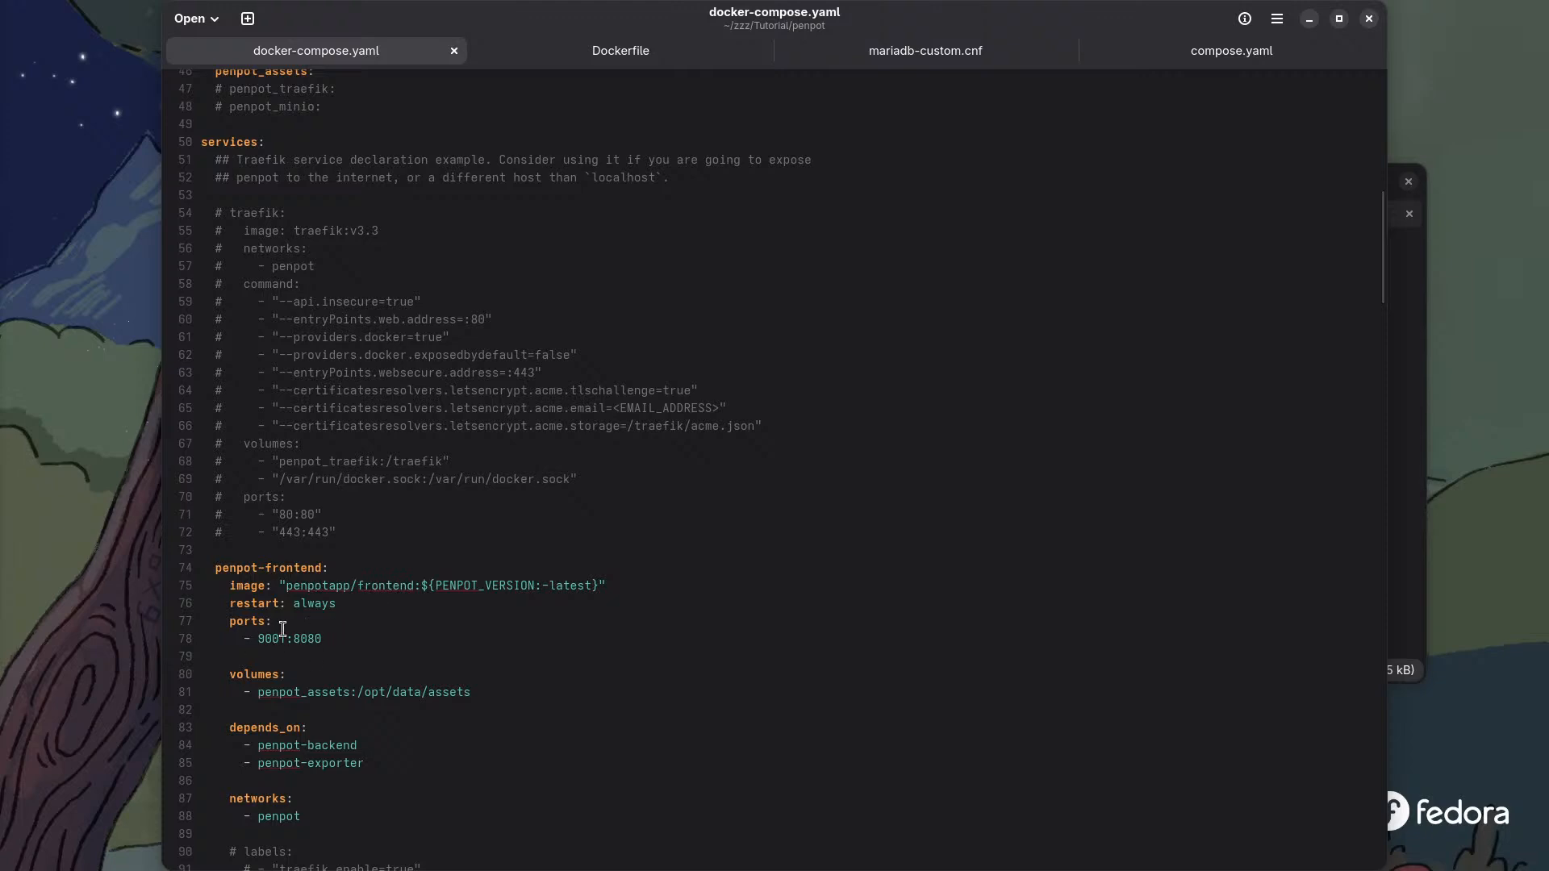
scroll(290, 625, "up", 6)
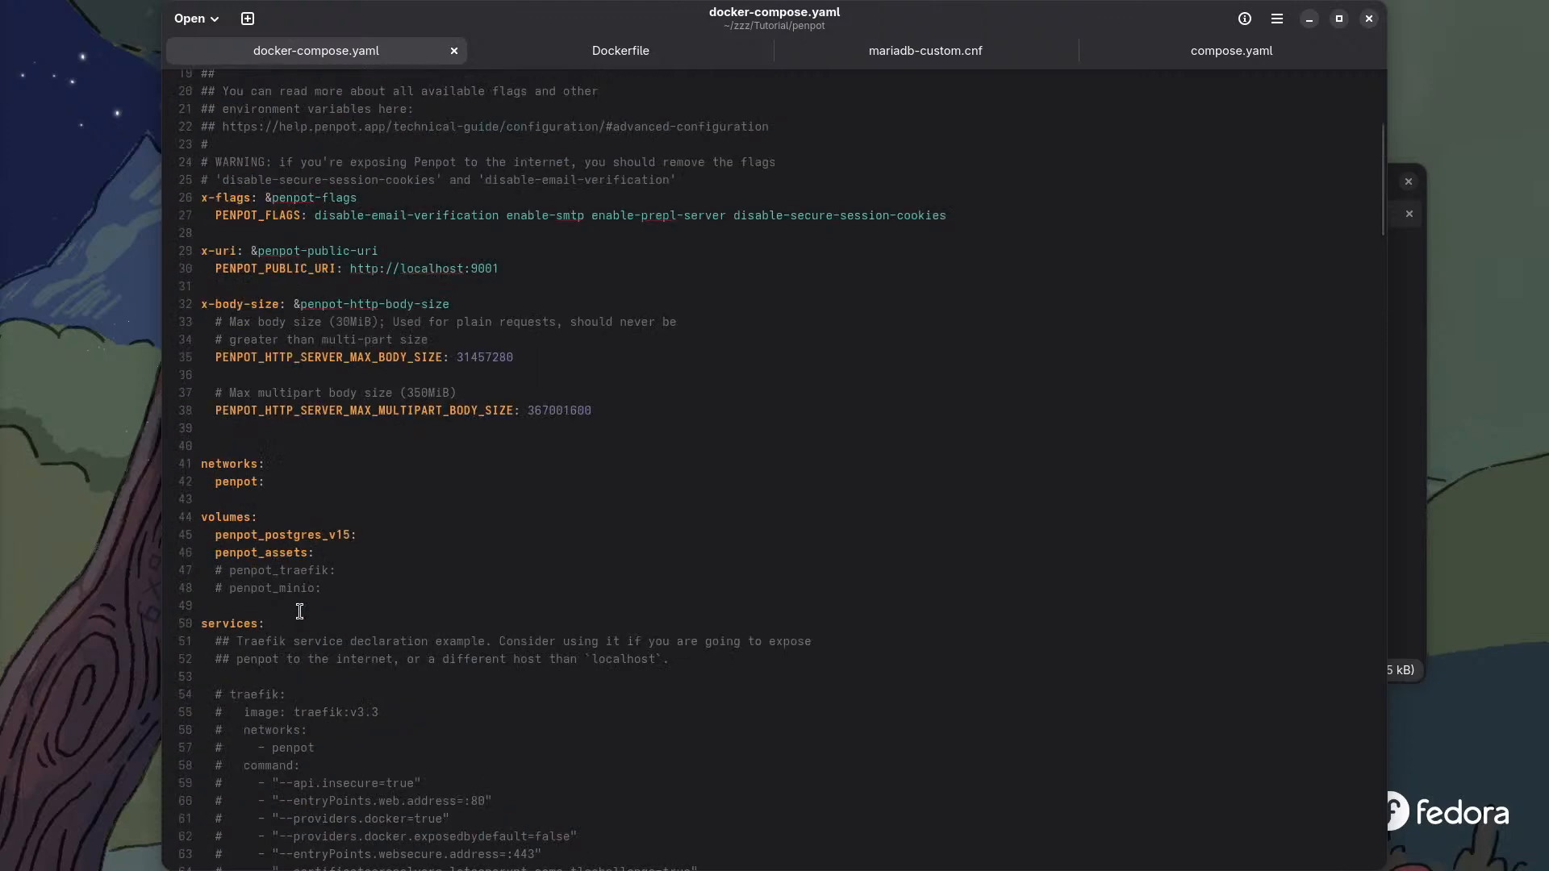
scroll(299, 611, "up", 3)
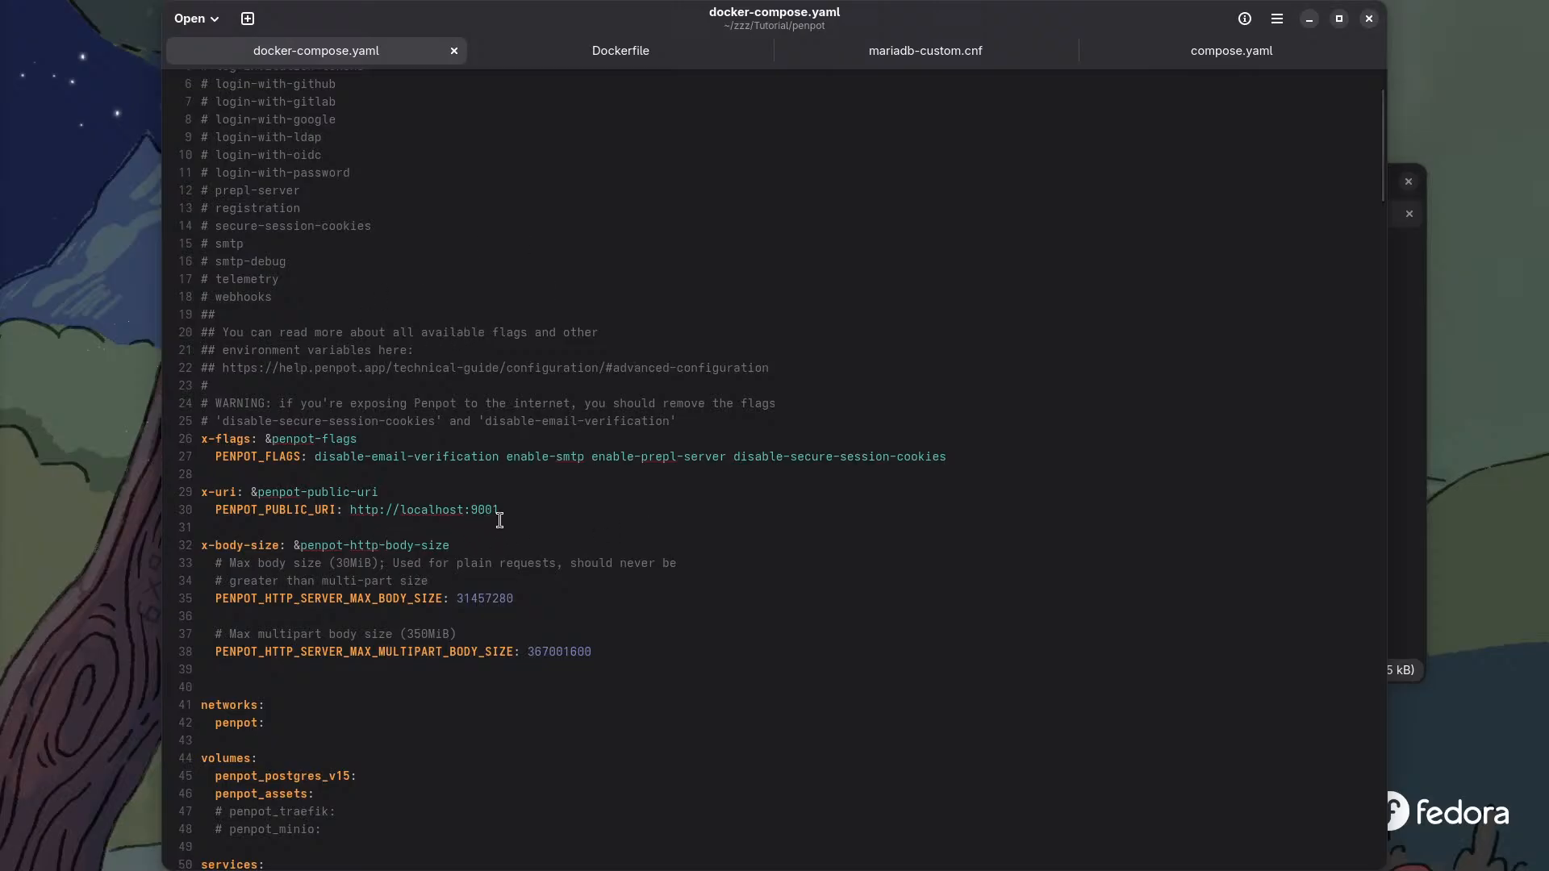
left_click(1369, 18)
- Switch to LibreWolf and expand the first Podman source block showing the curl command for docker-compose.yaml
key("super")
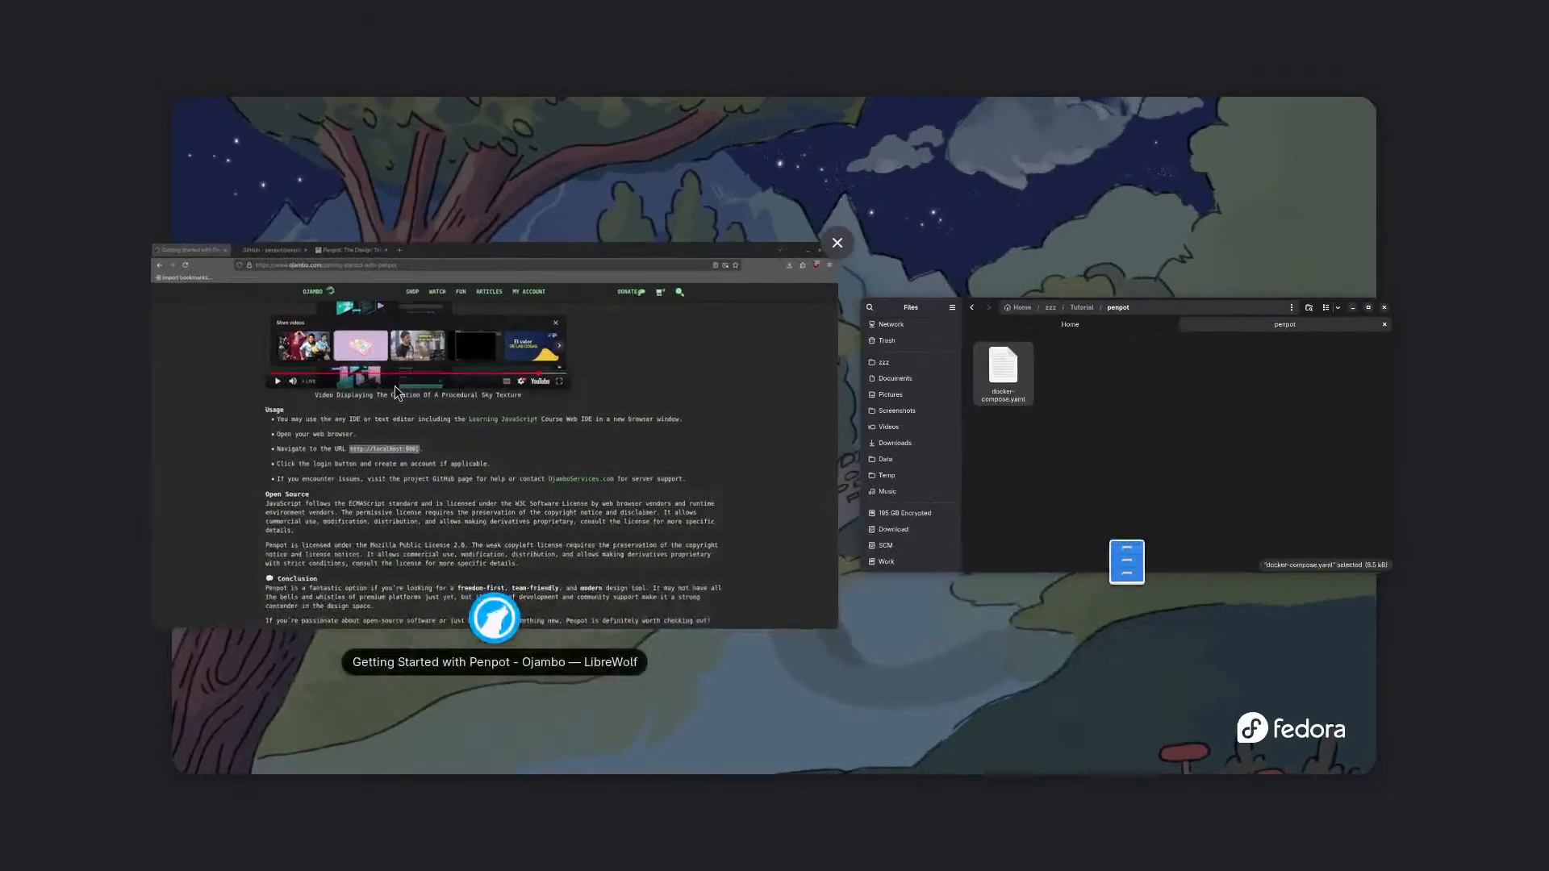
left_click(170, 467)
scroll(180, 463, "down", 15)
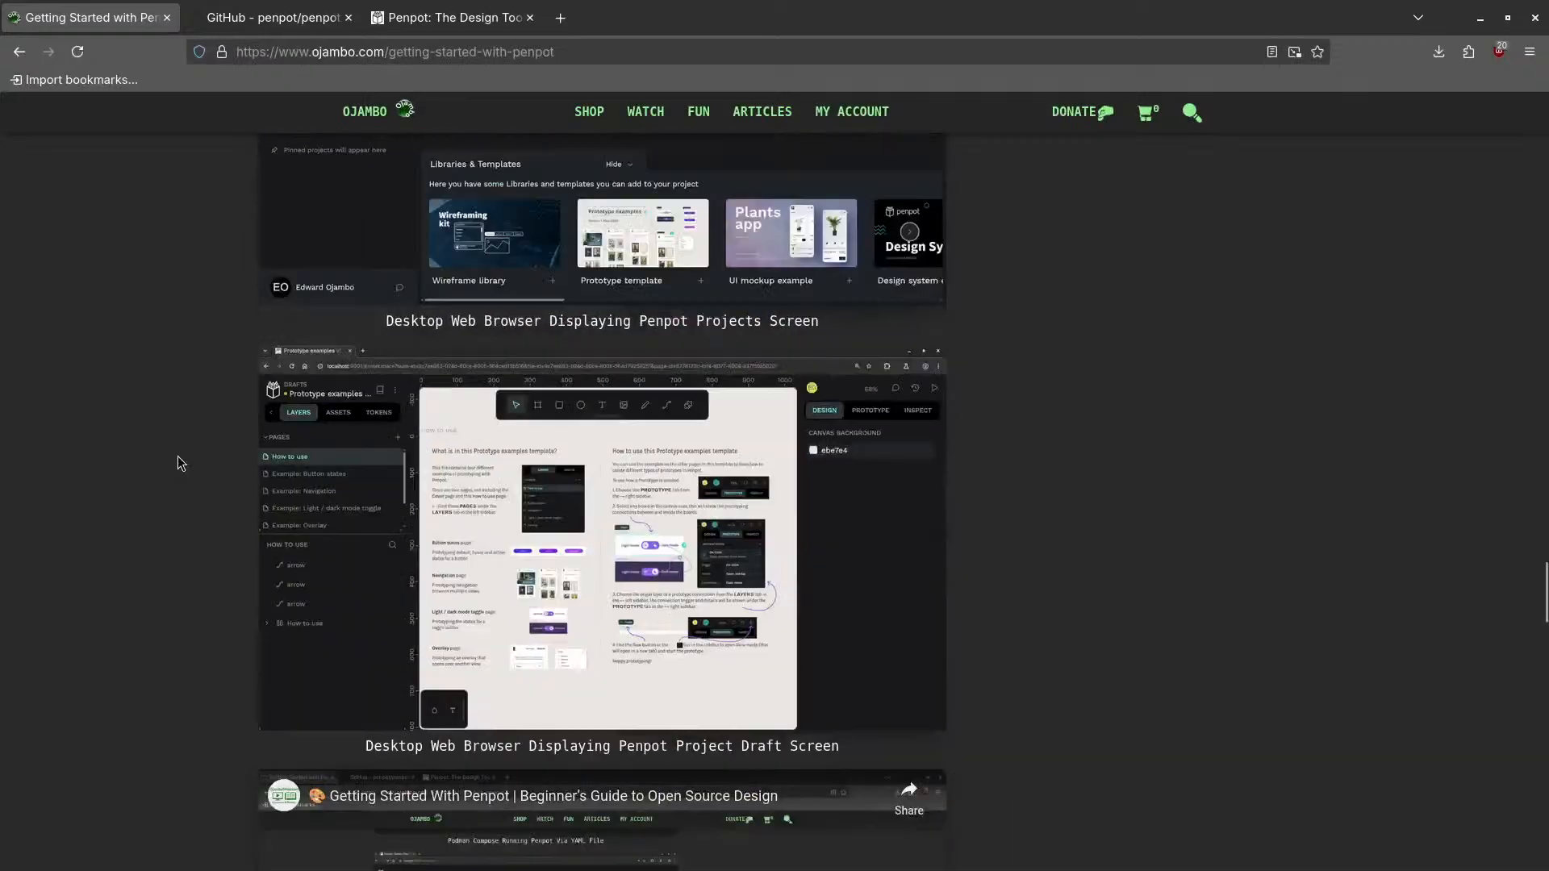
scroll(181, 463, "up", 12)
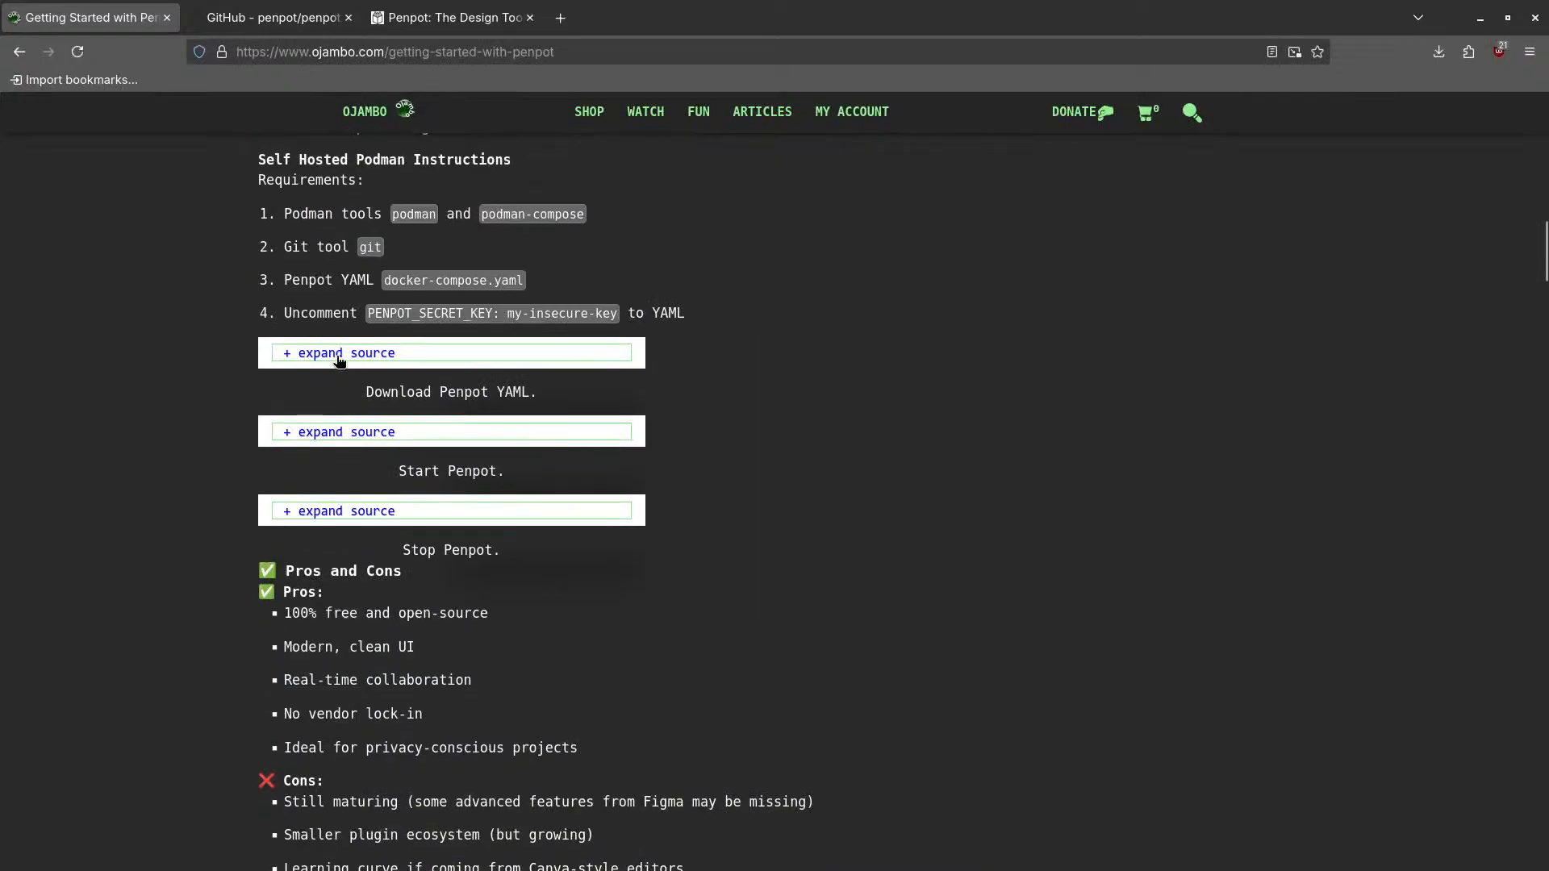
left_click(347, 349)
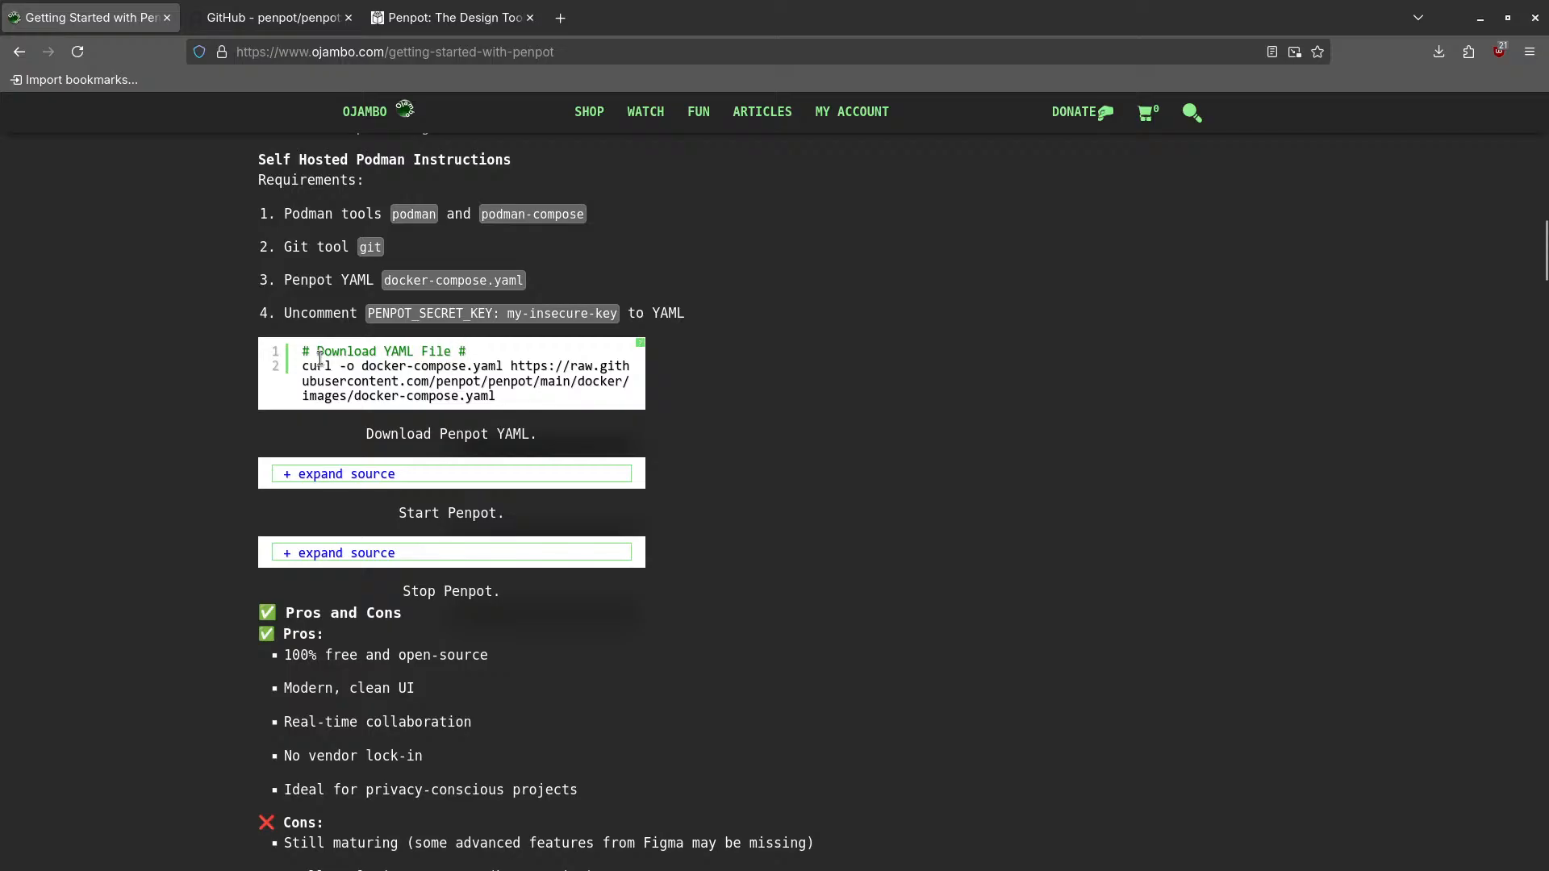
key("super")
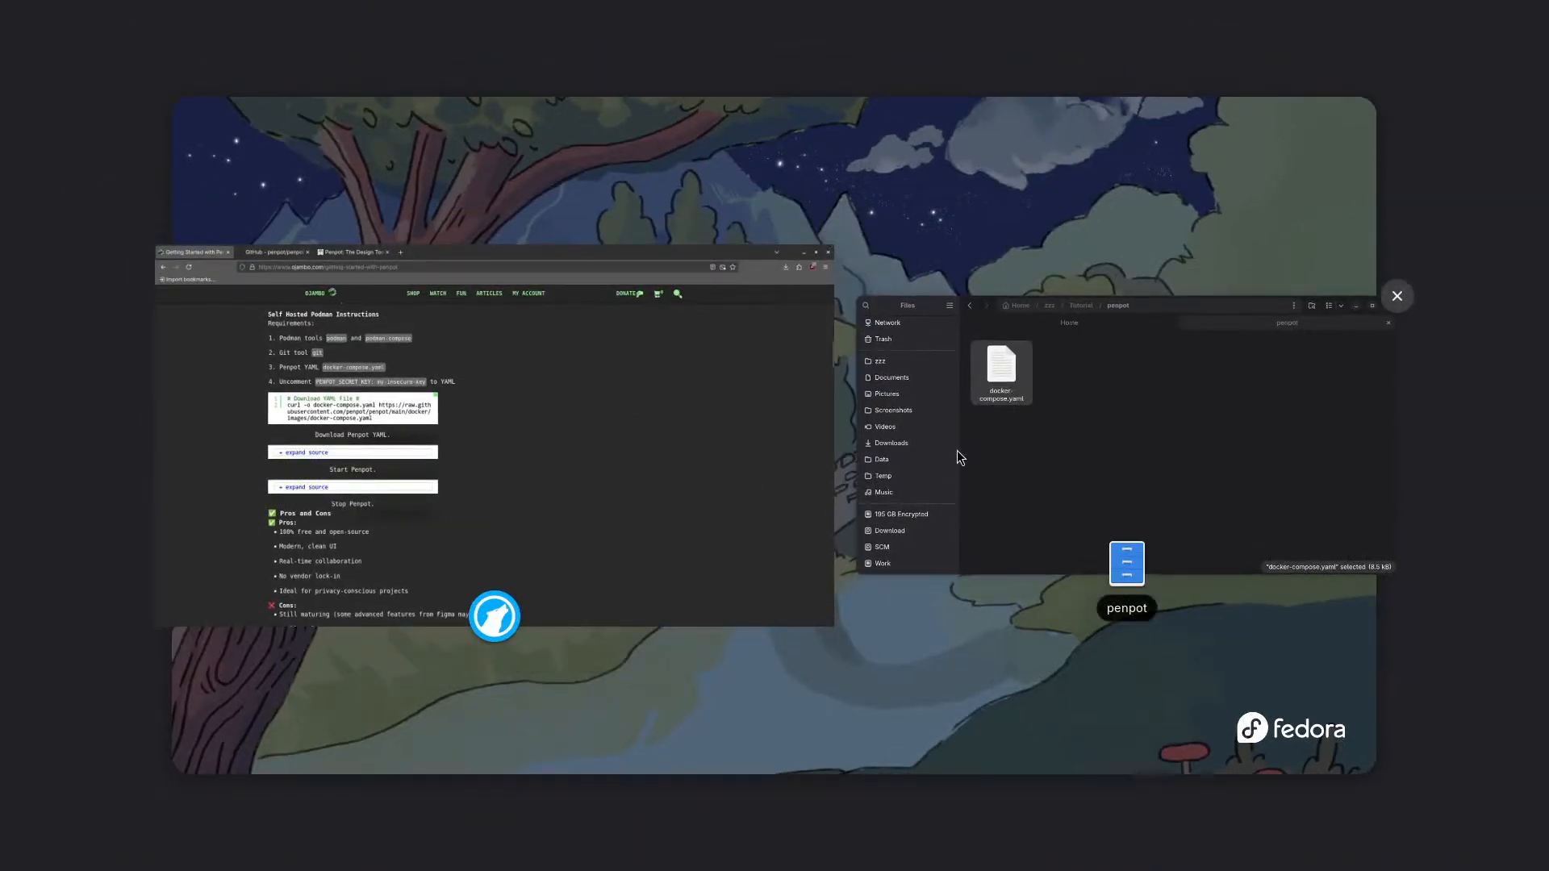
- Open a terminal in the penpot folder from Files and place it at lower left
left_click(958, 453)
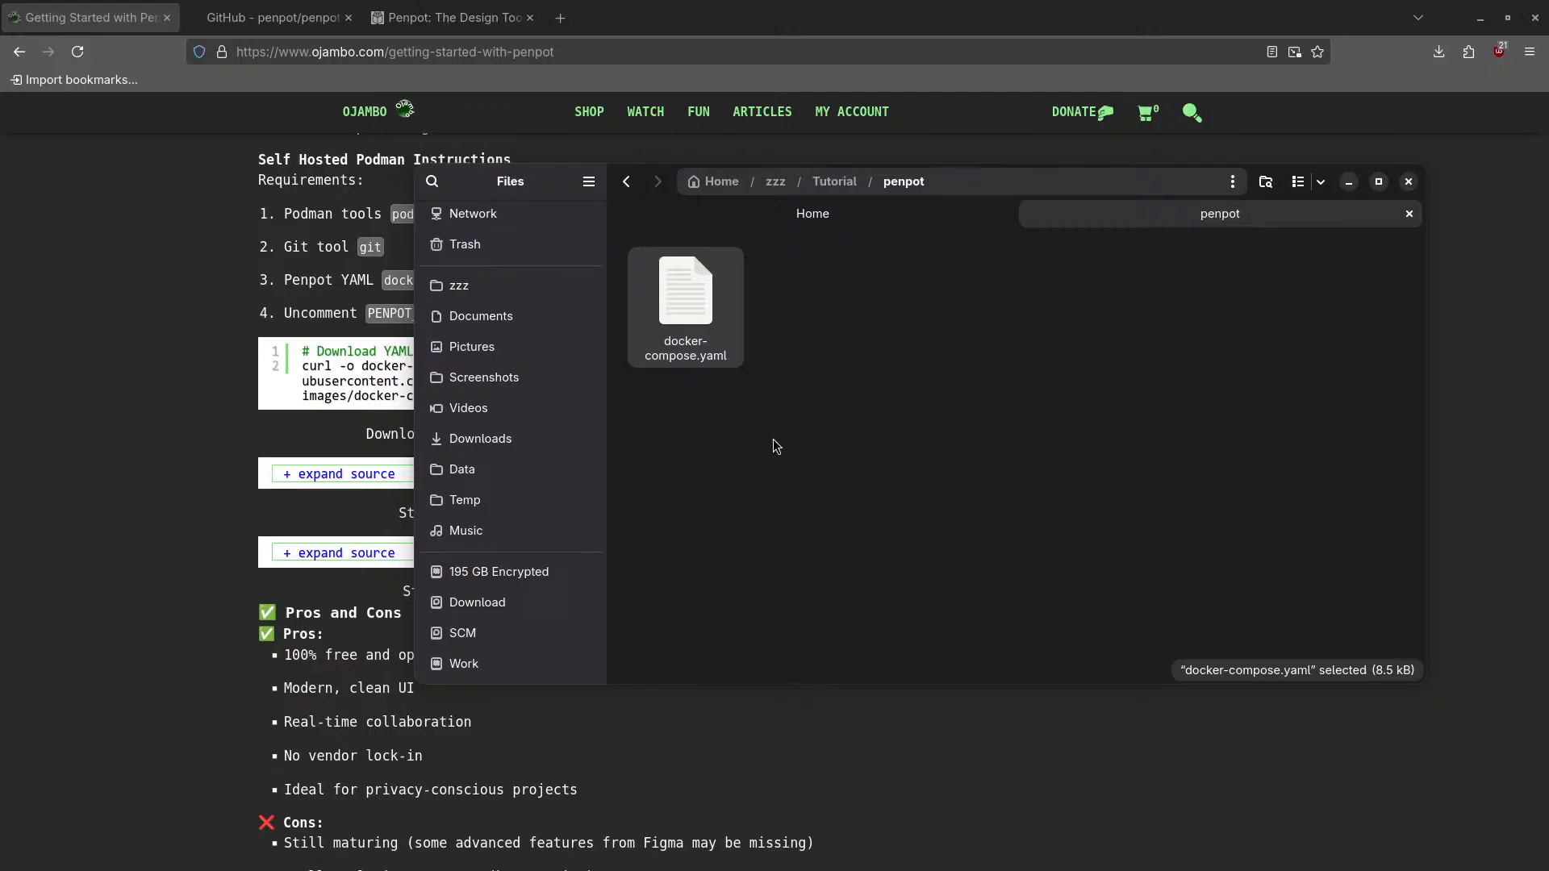
right_click(773, 439)
key("Escape")
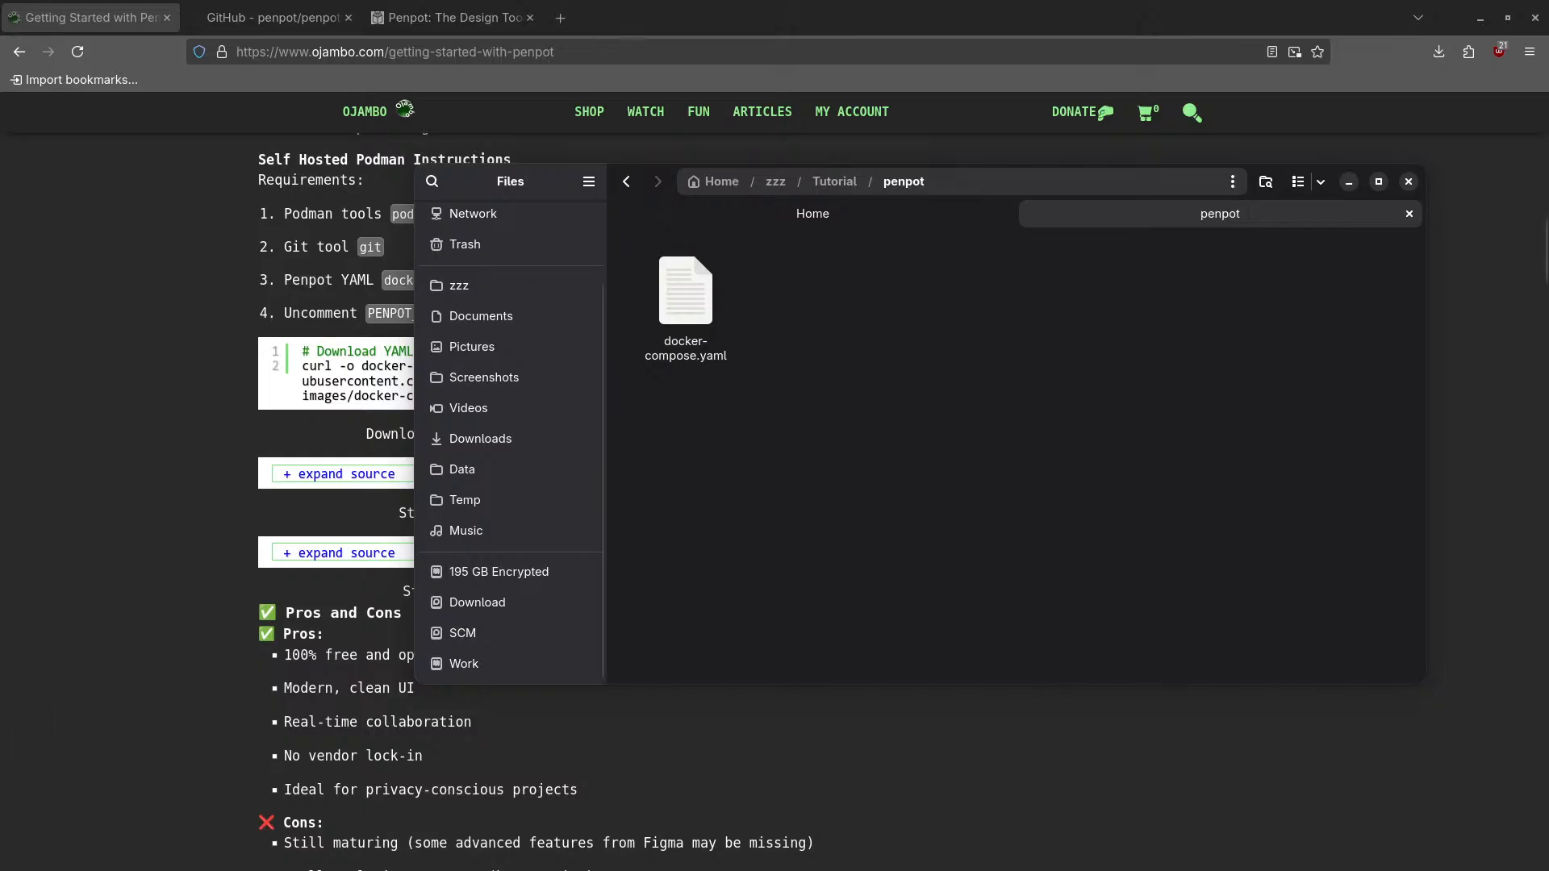
left_click_drag(0, 435, 629, 598)
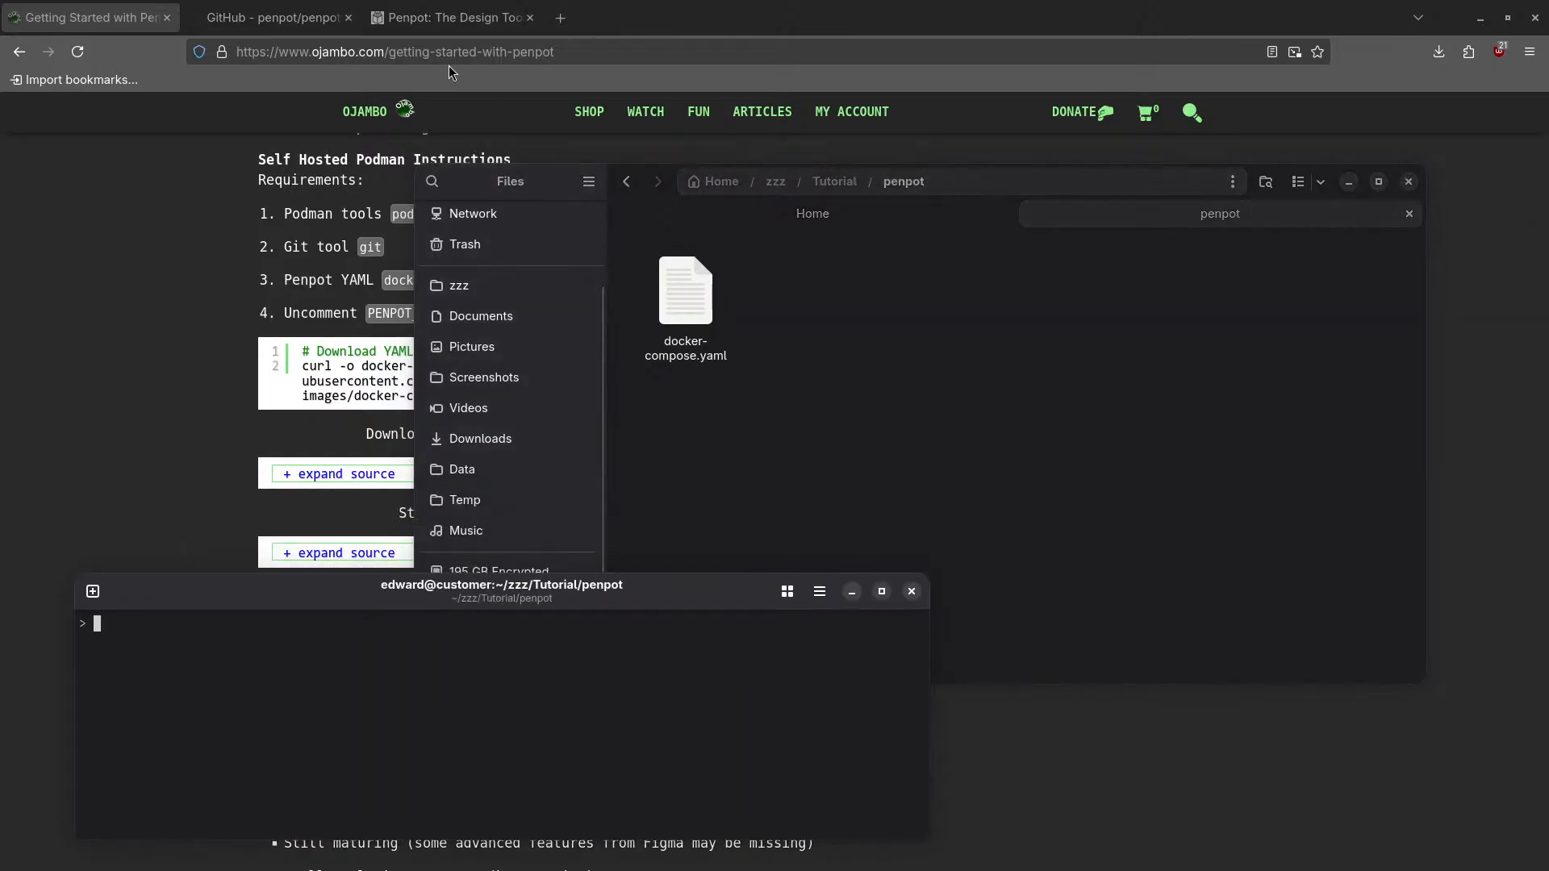
- Minimize the LibreWolf browser and enlarge the terminal window
left_click(721, 9)
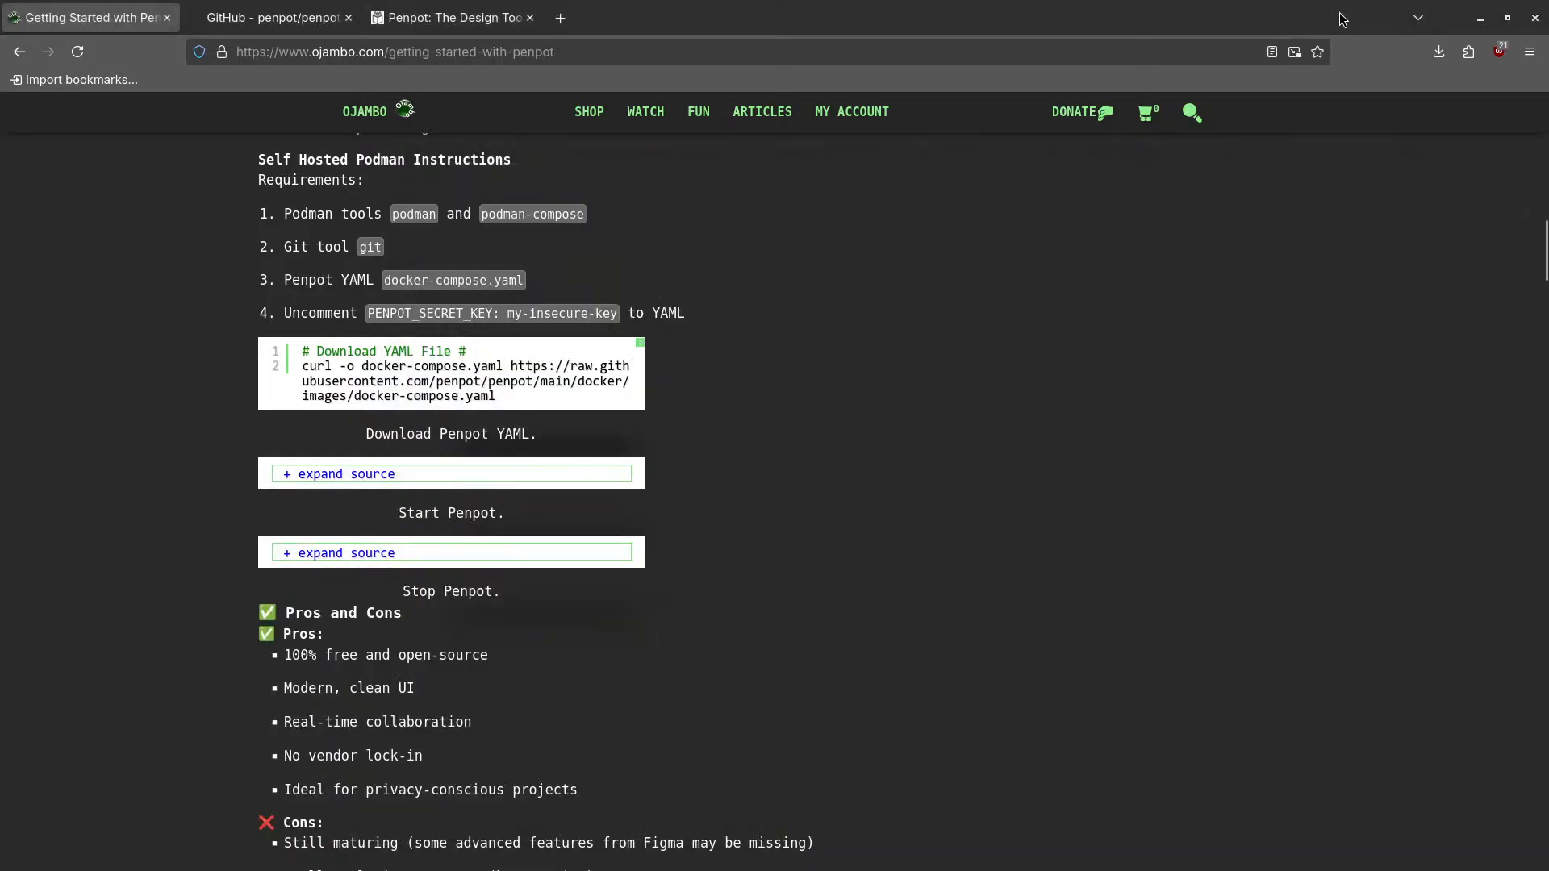
left_click(1480, 18)
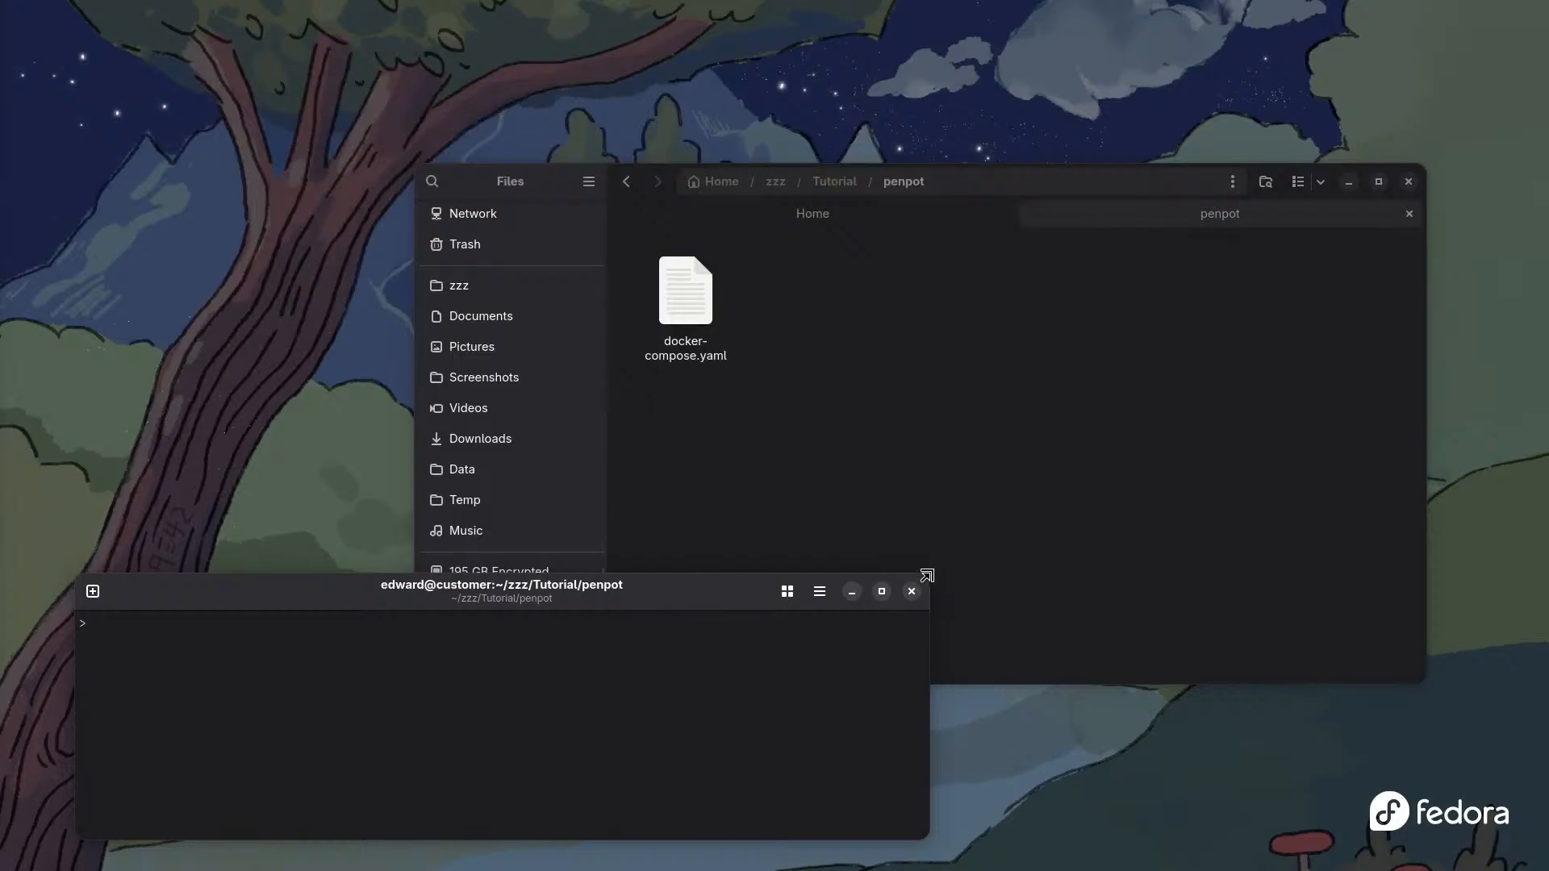
left_click_drag(930, 574, 1193, 448)
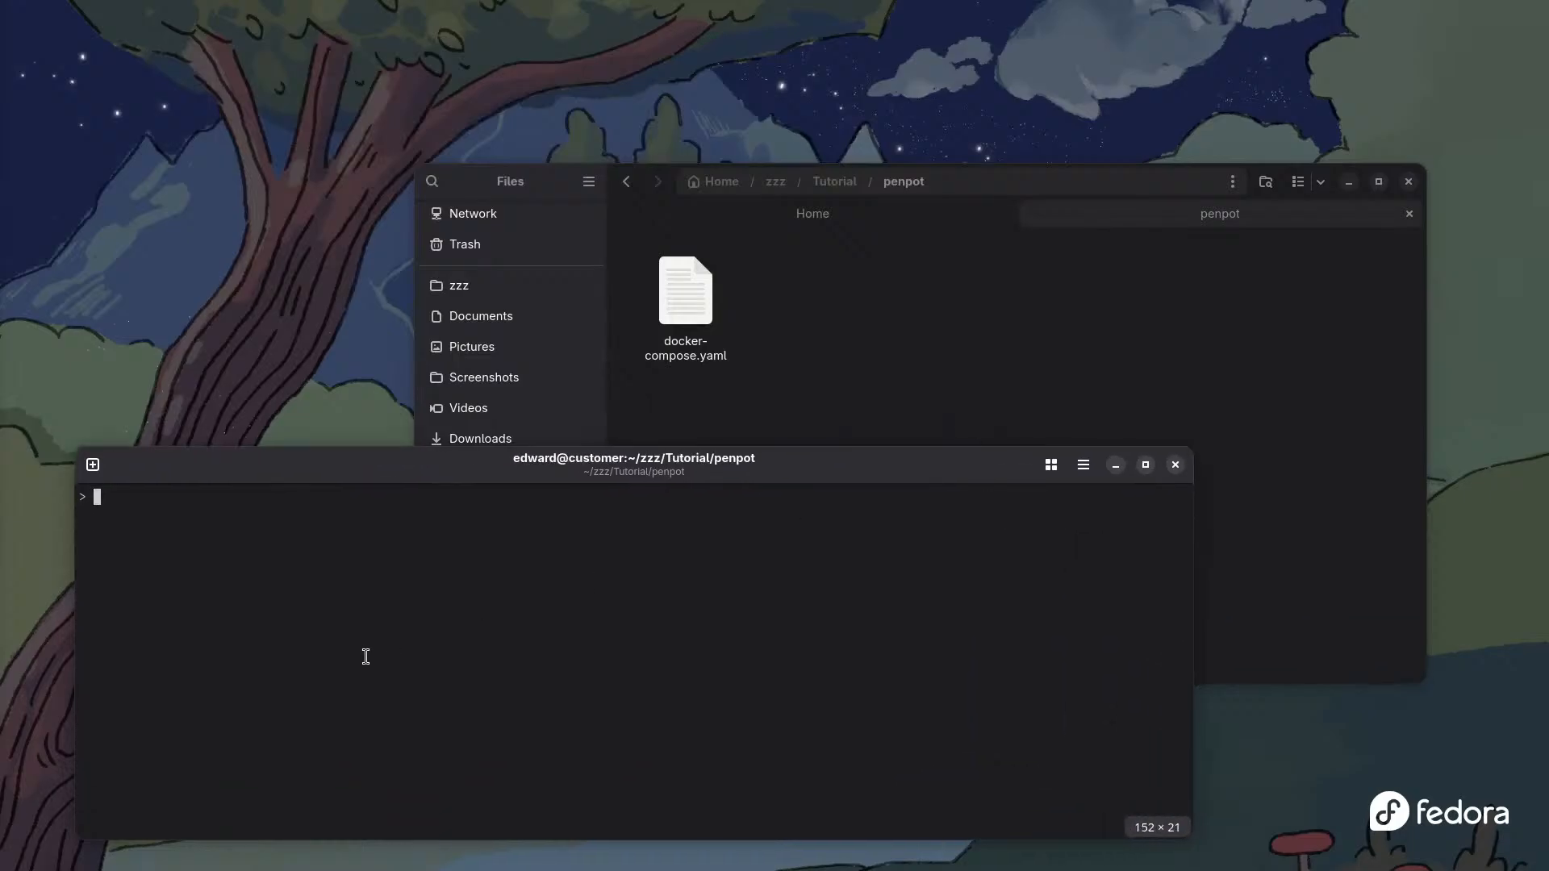
- Enlarge the terminal font and run podman compose -p penport -f docker-compose.yaml up -d
key("ctrl+plus")
key("ctrl+plus")
key("ctrl+plus")
key("ctrl+plus")
key("ctrl+plus")
key("ctrl+plus")
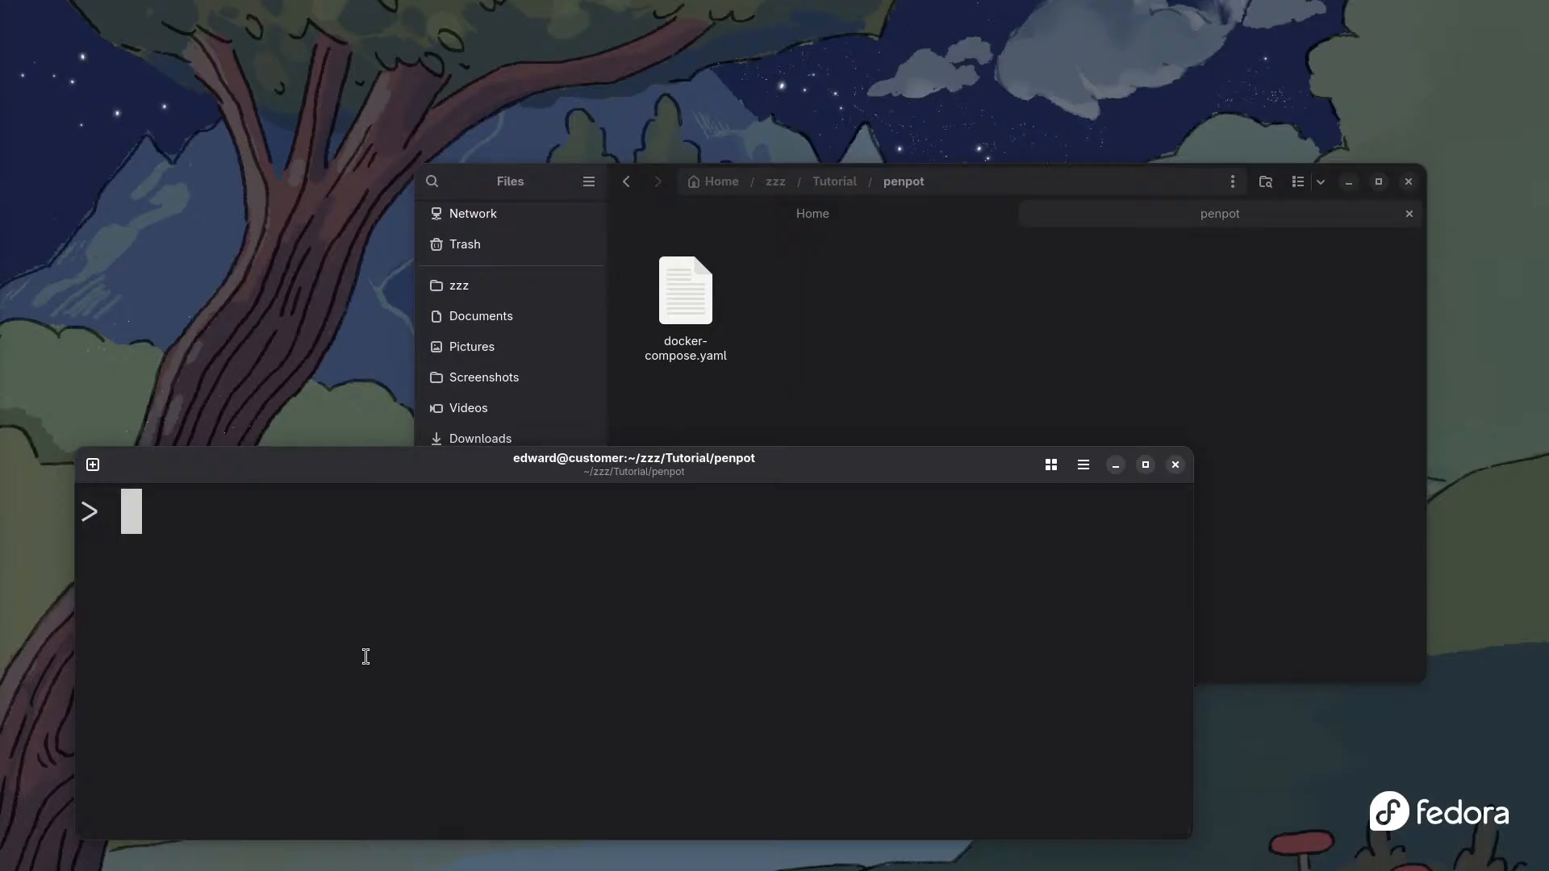
type("po")
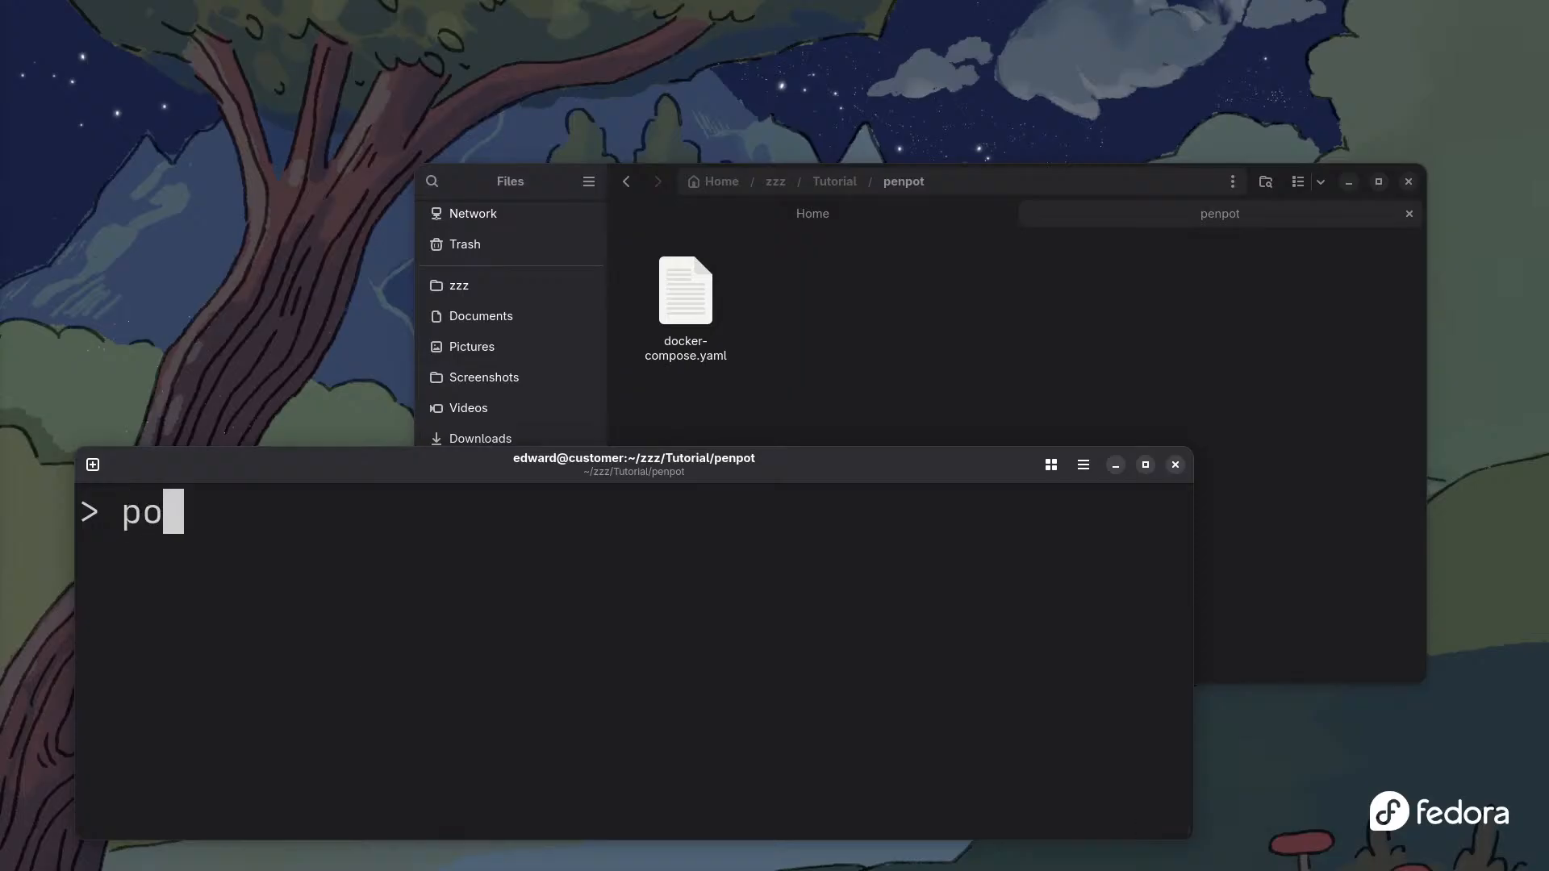
type("dman comp")
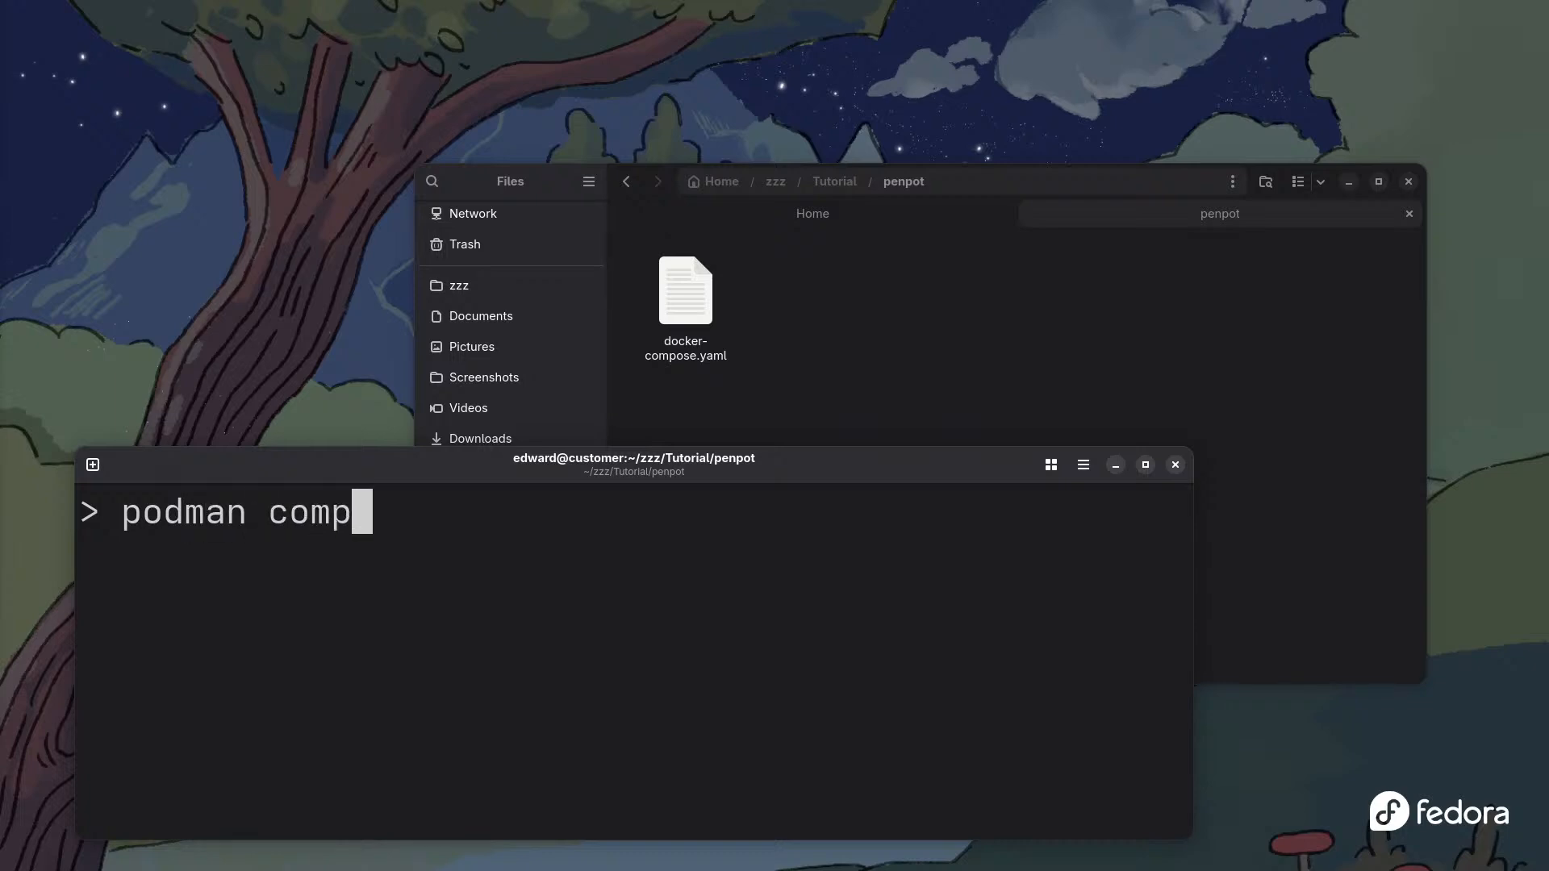
type("ose ")
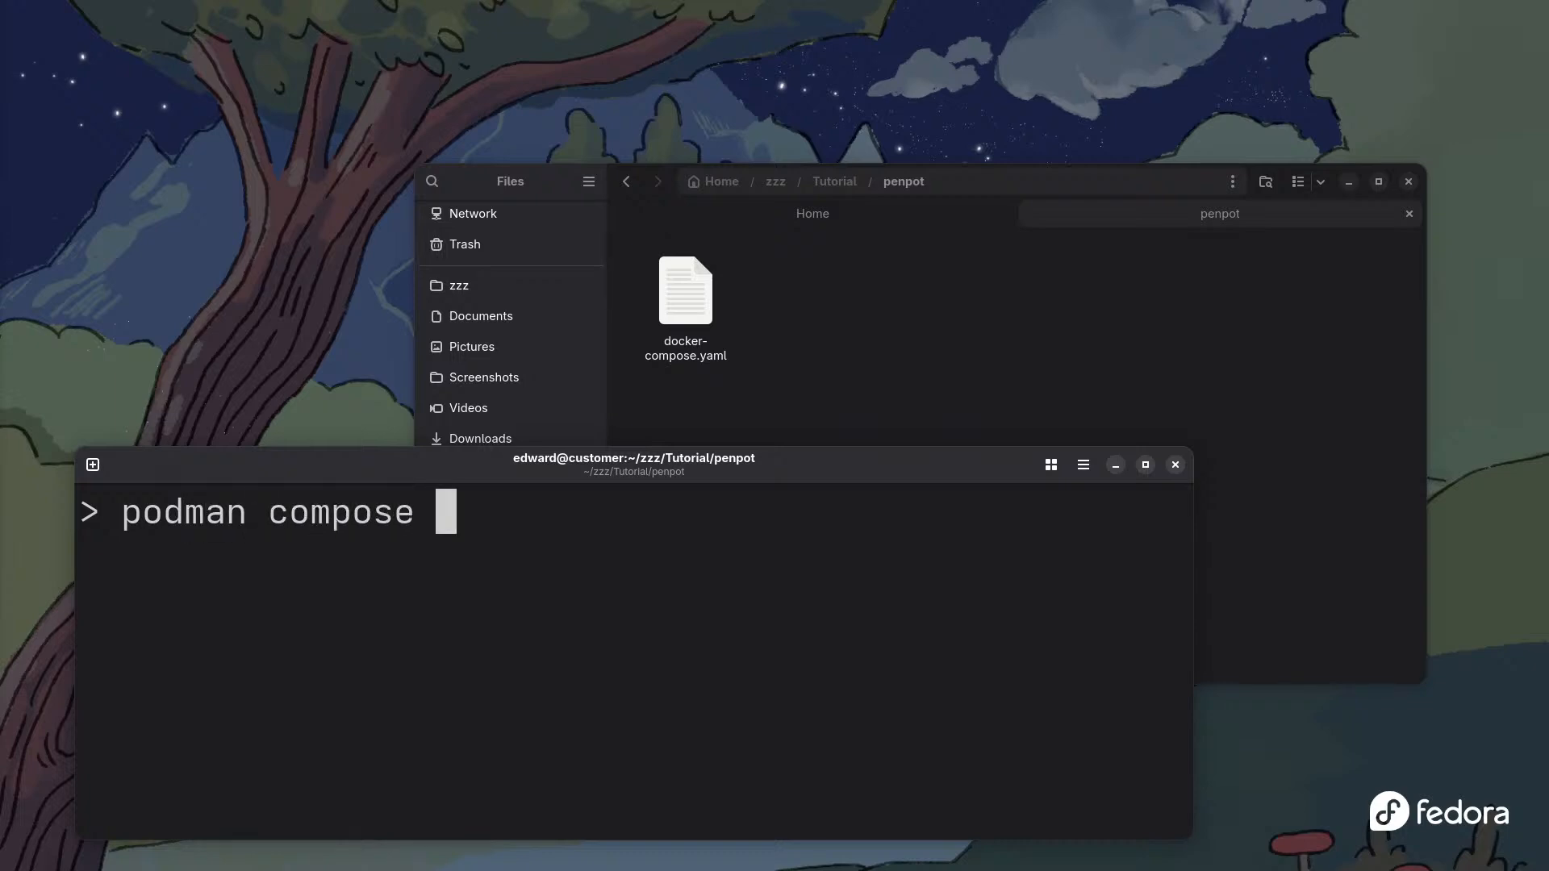
type("-p penp")
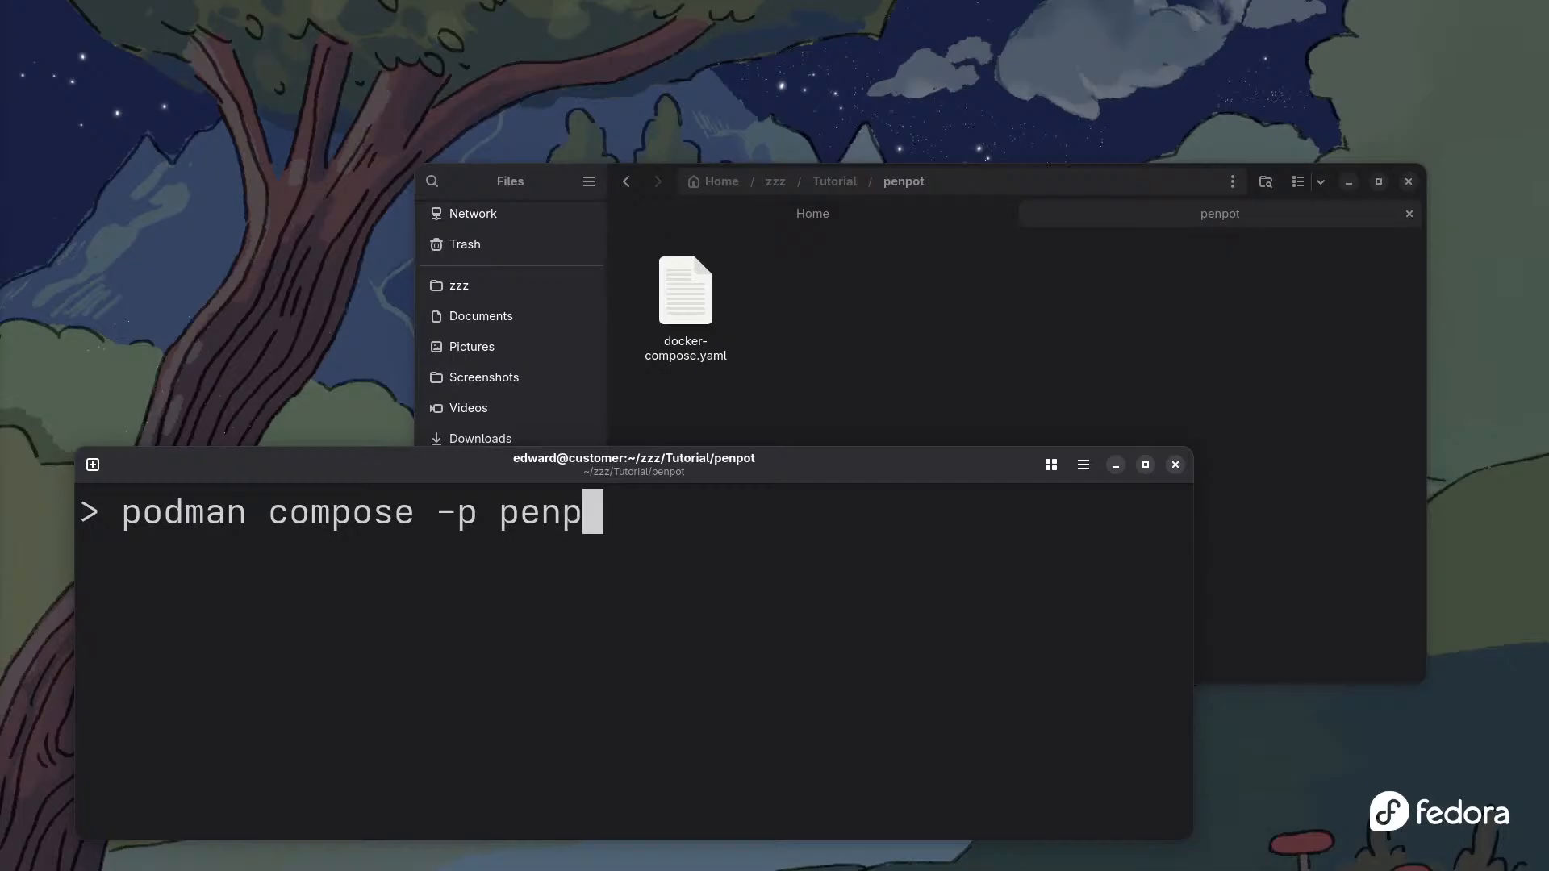
type("ort -f ")
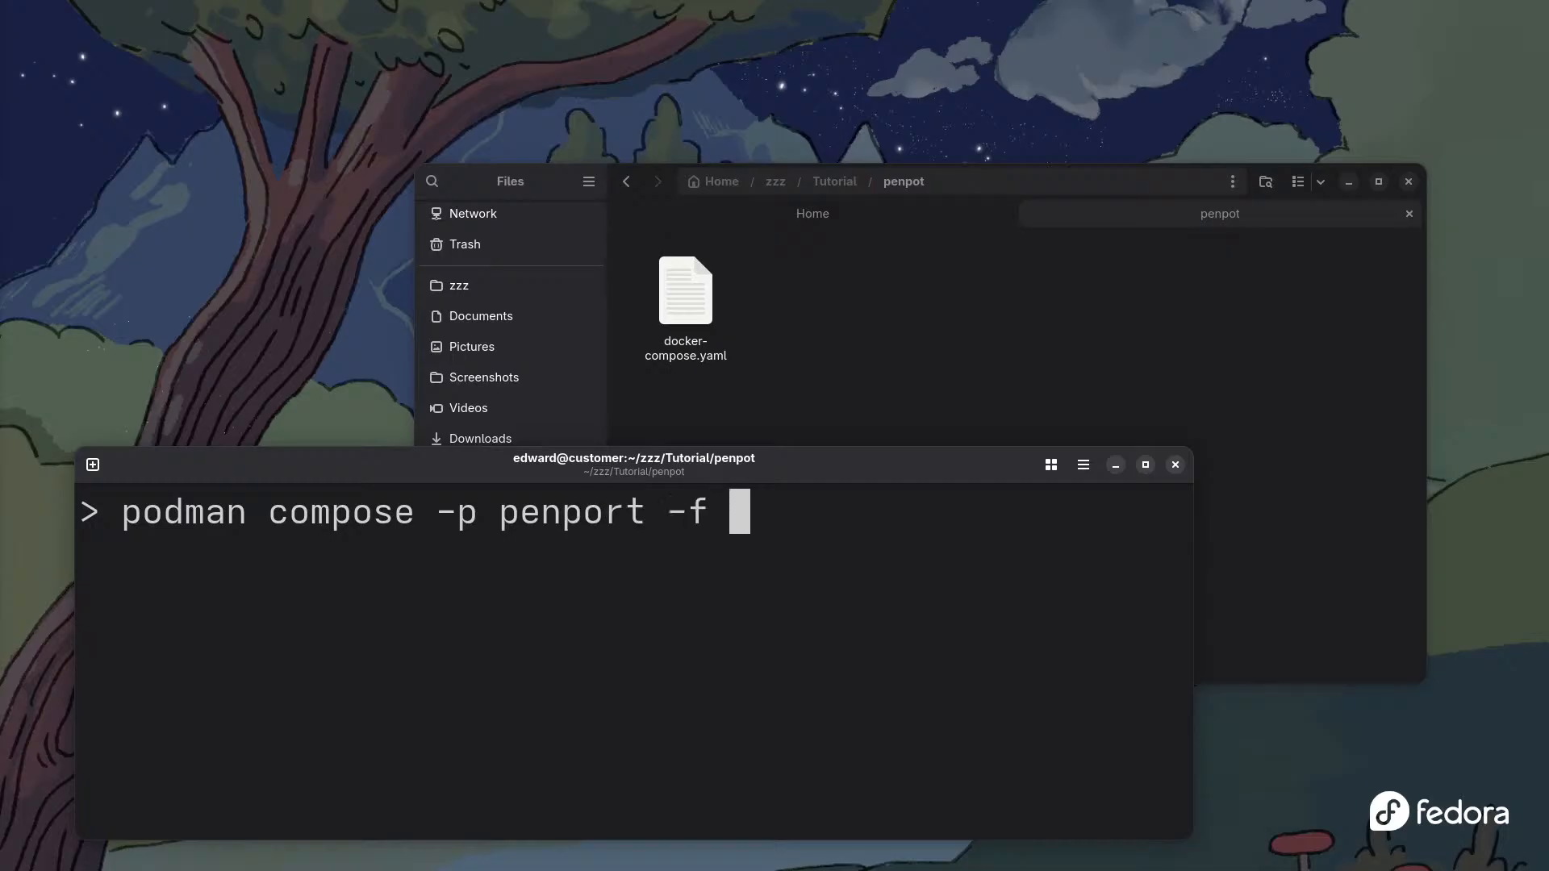
type("docker")
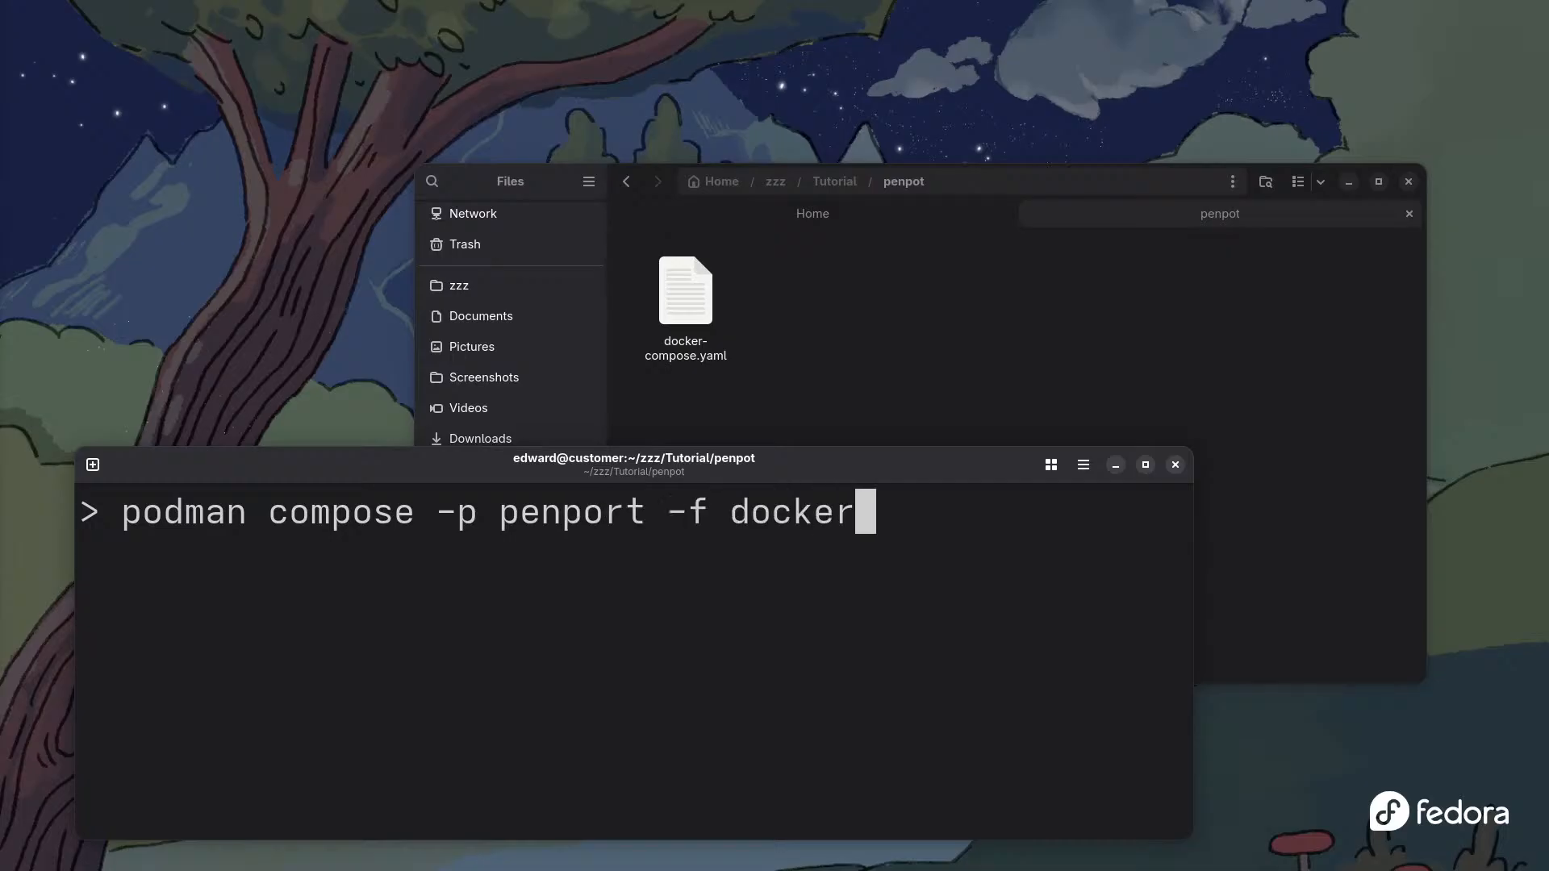
type("-co")
key("Tab")
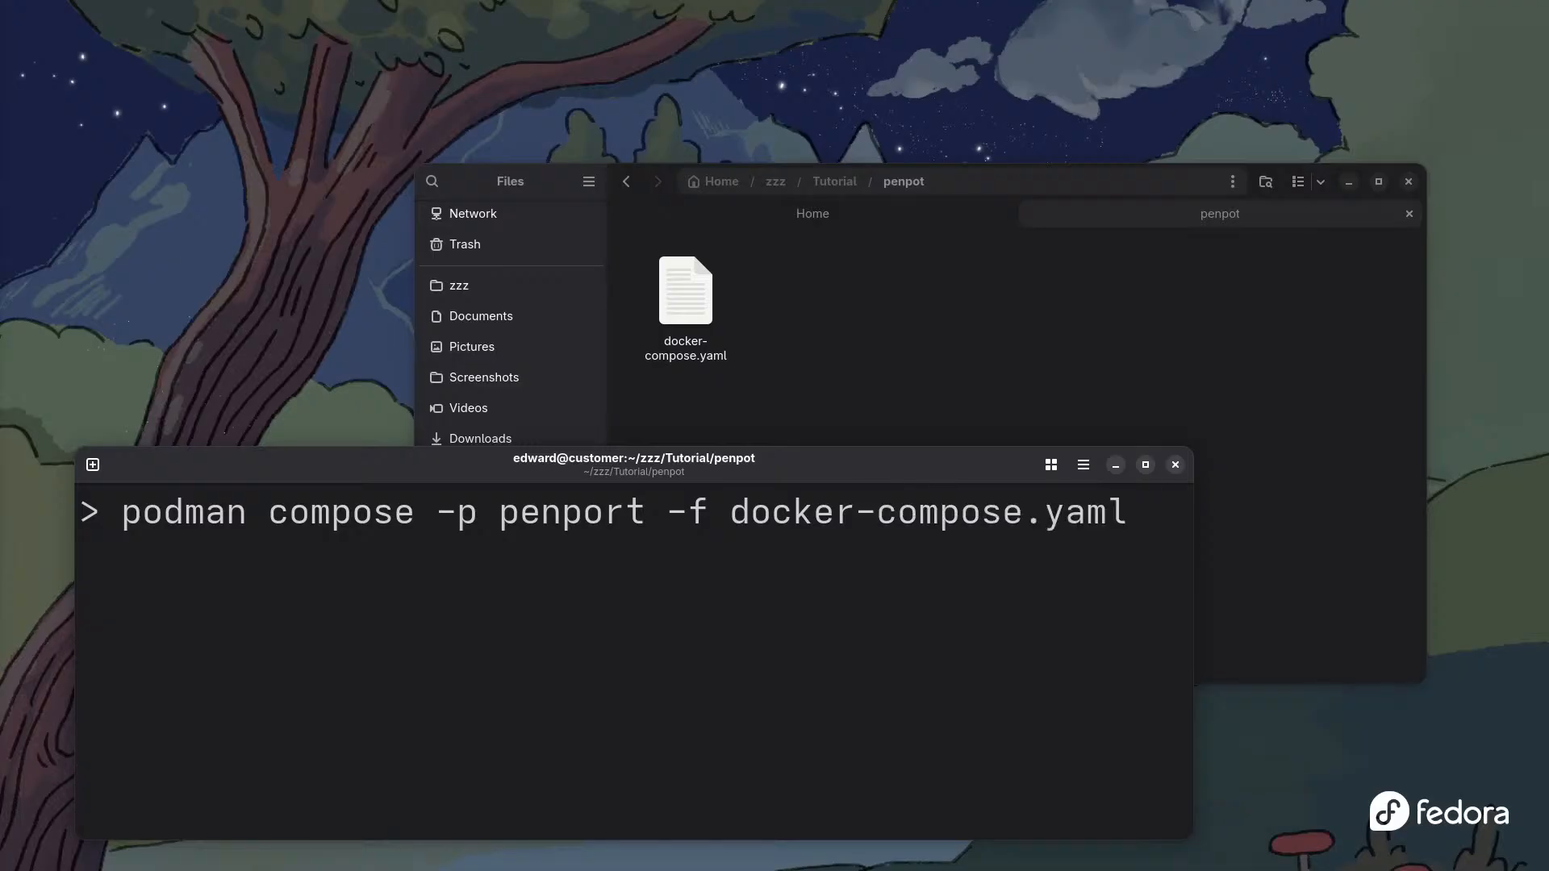
type("up -")
type("d")
key("BackSpace")
key("BackSpace")
key("BackSpace")
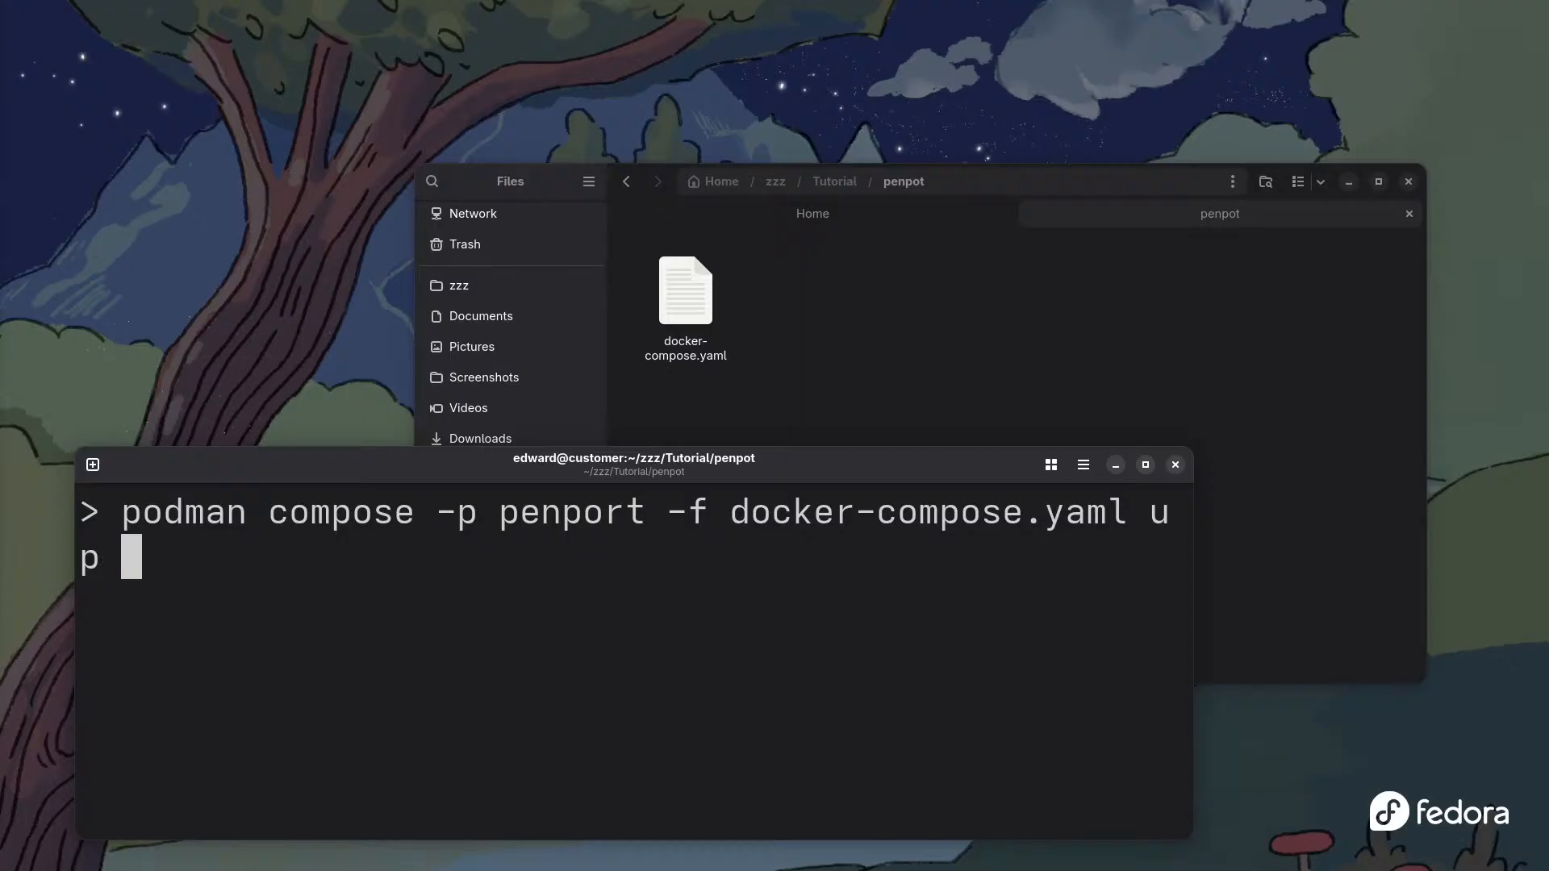
type("-d")
key("Return")
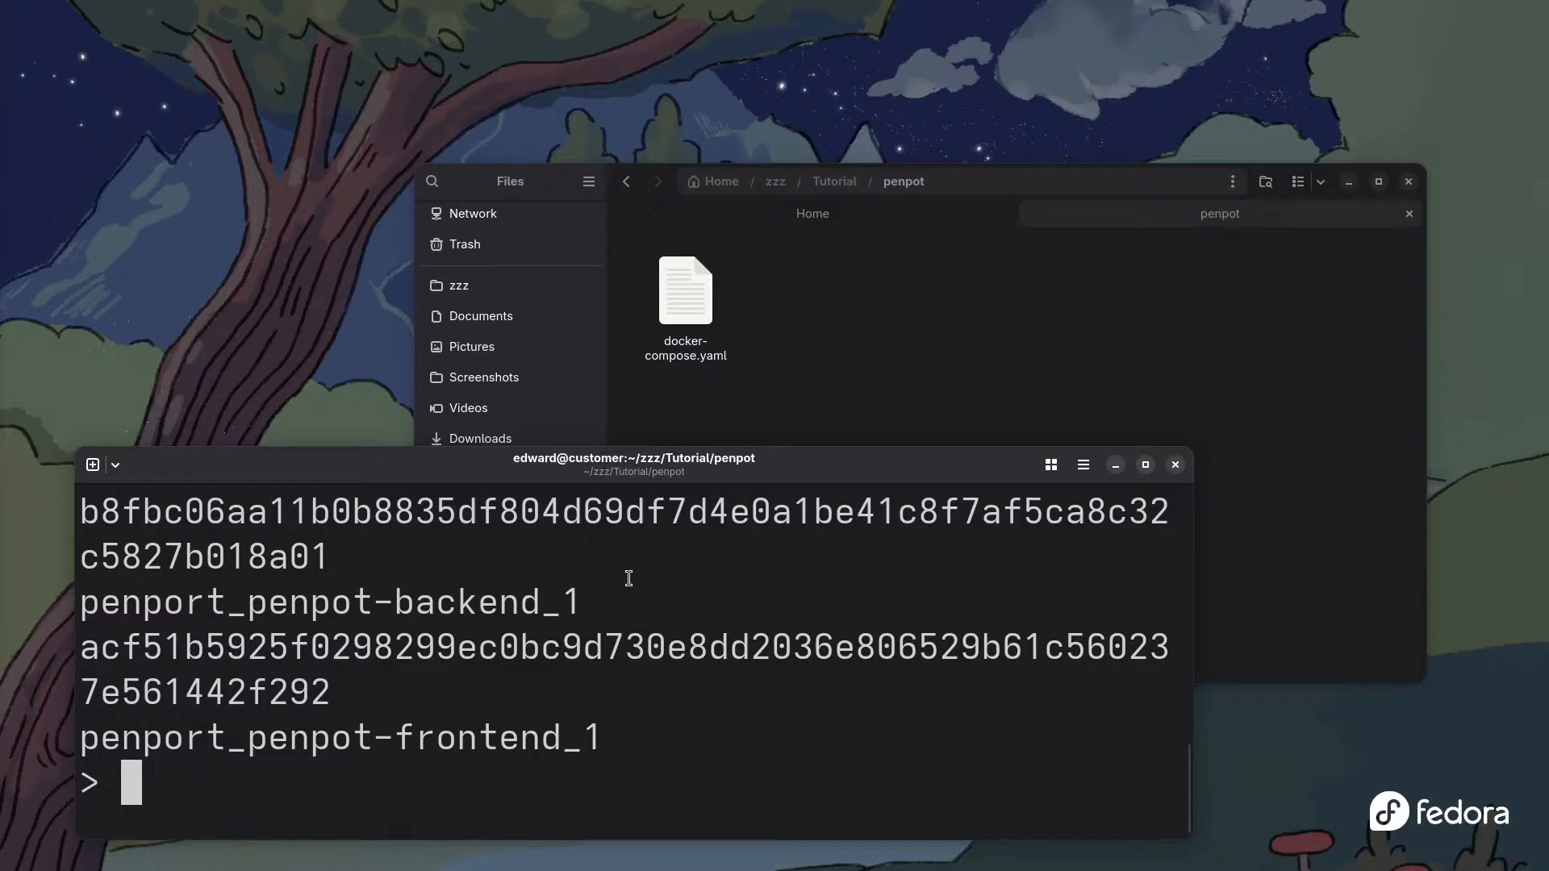
key("super")
left_click(613, 364)
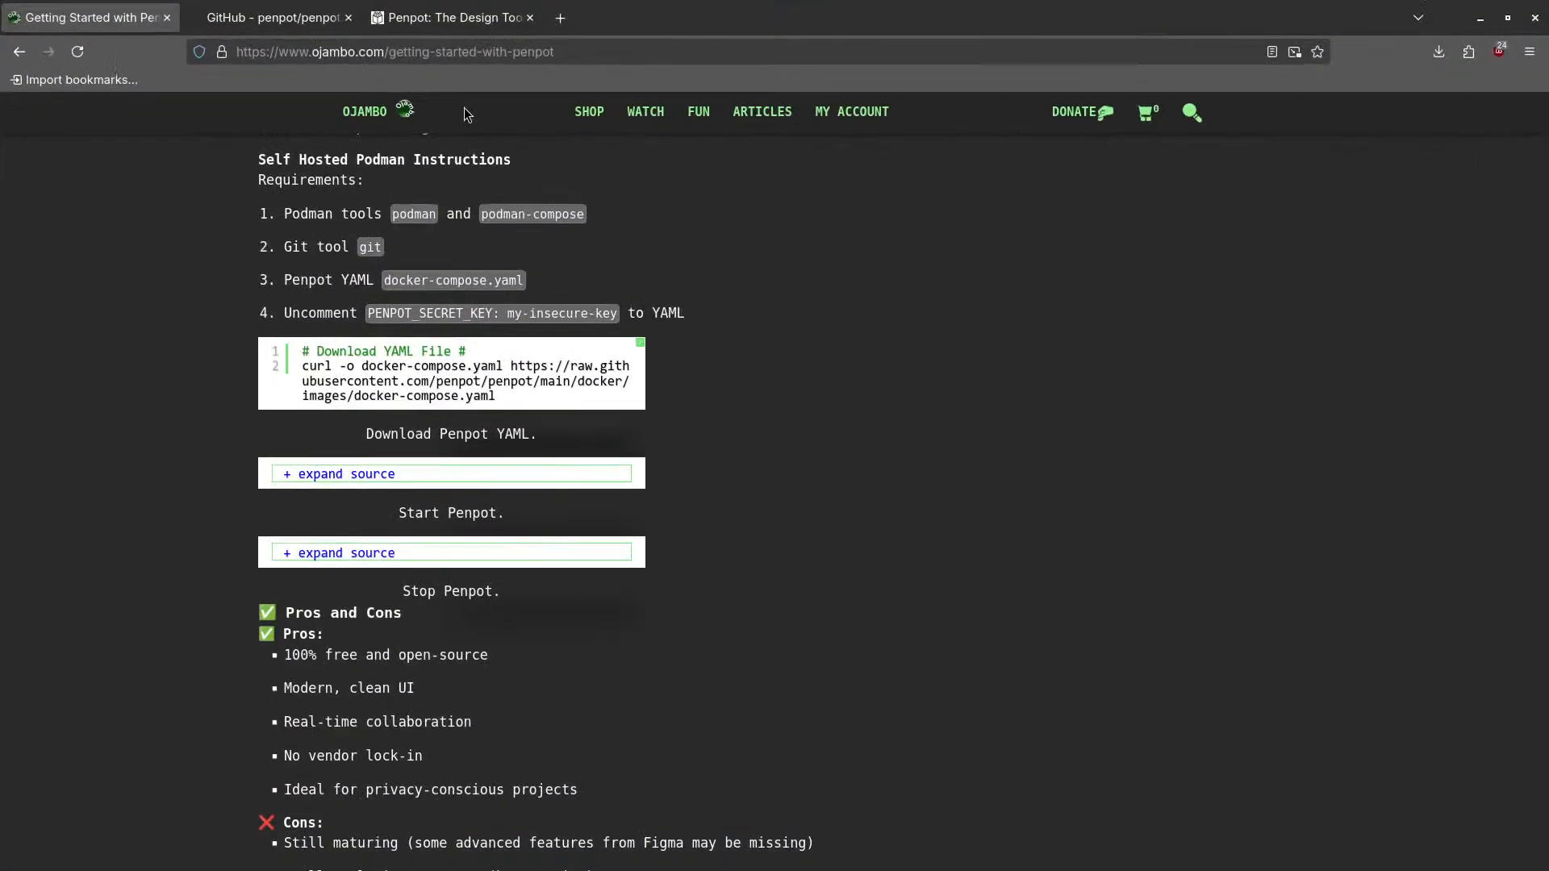
left_click(561, 17)
type("h")
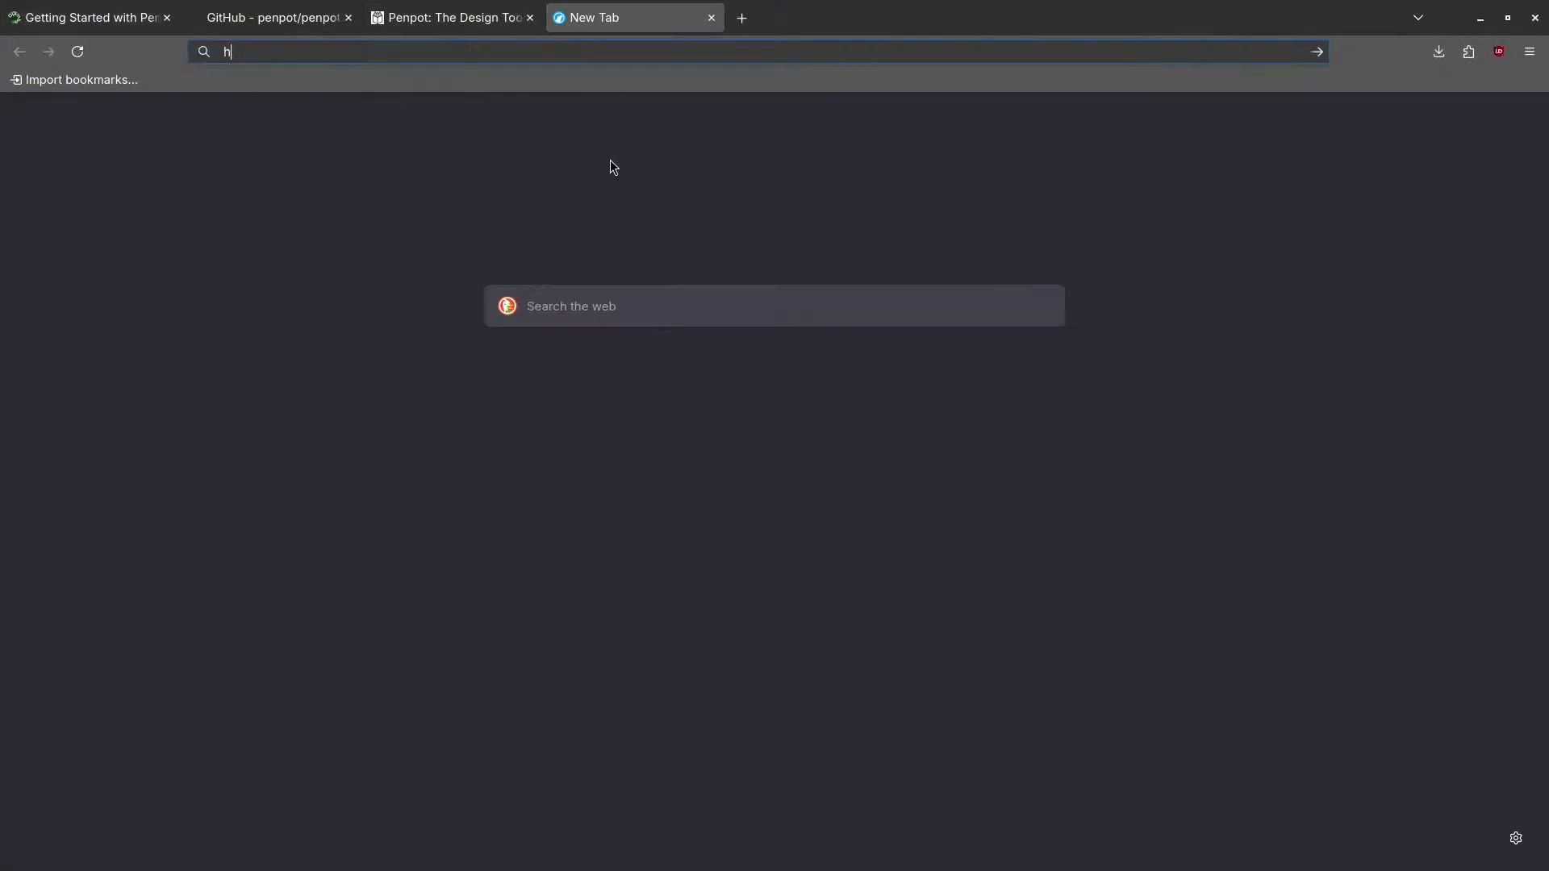
type("ttp")
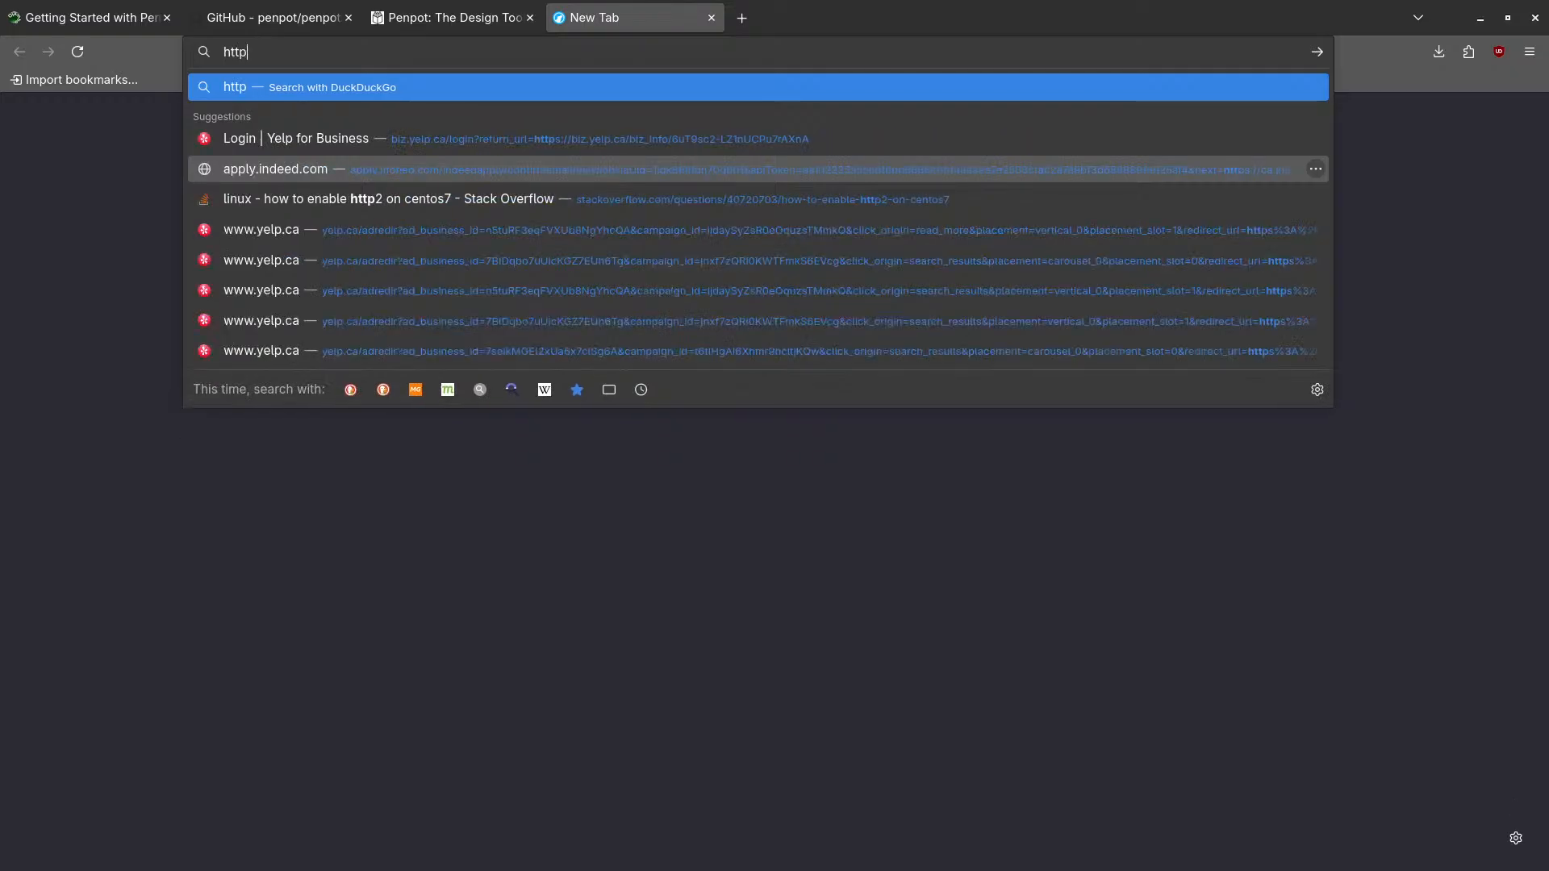
type("://localhost:8000/")
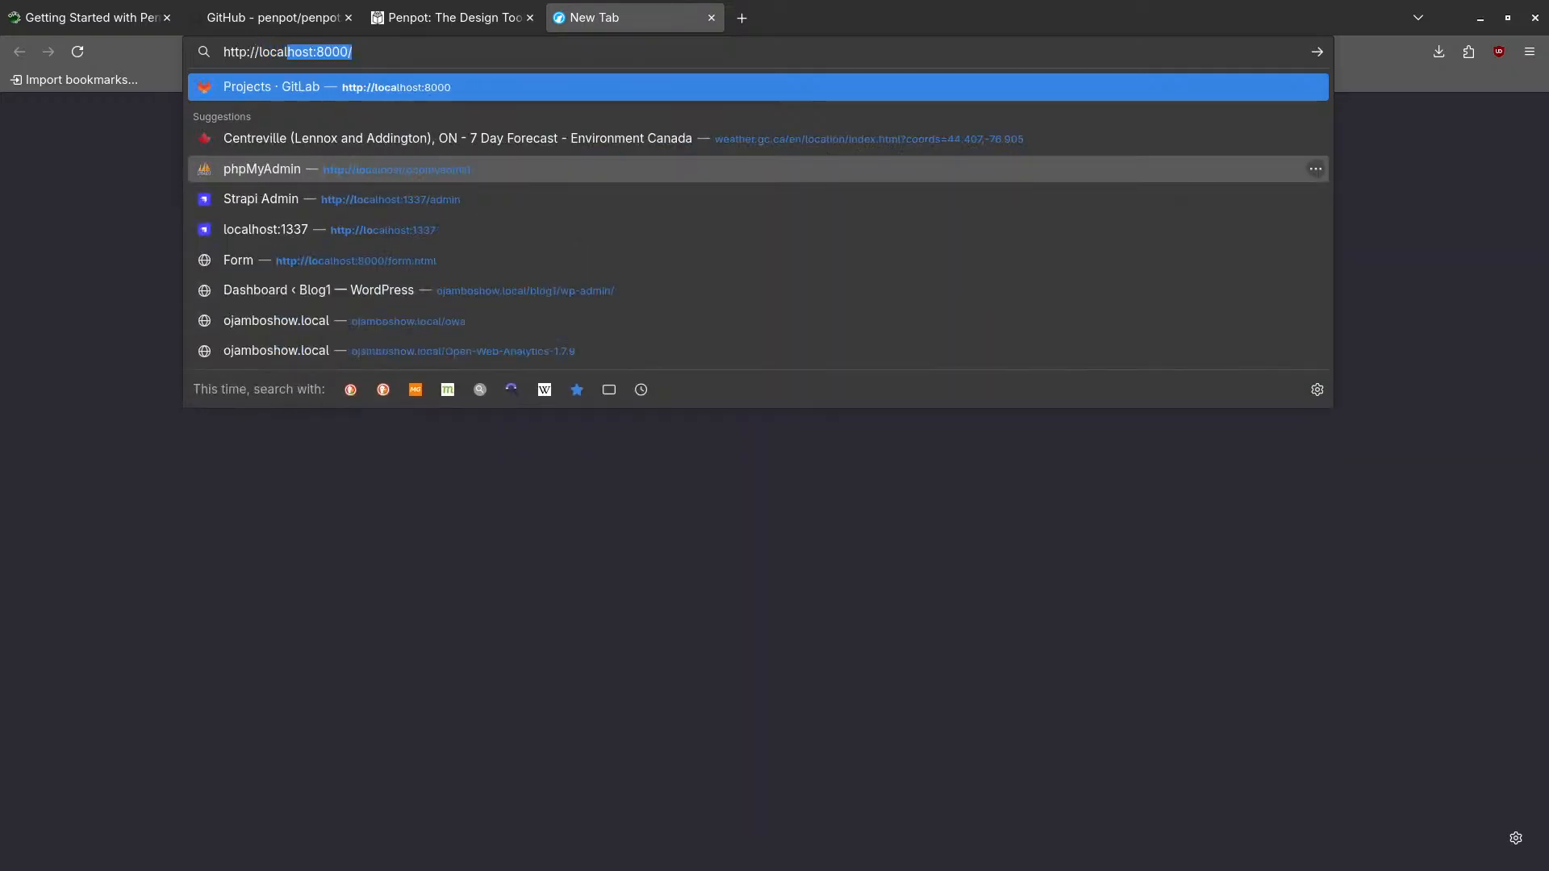
key("Right")
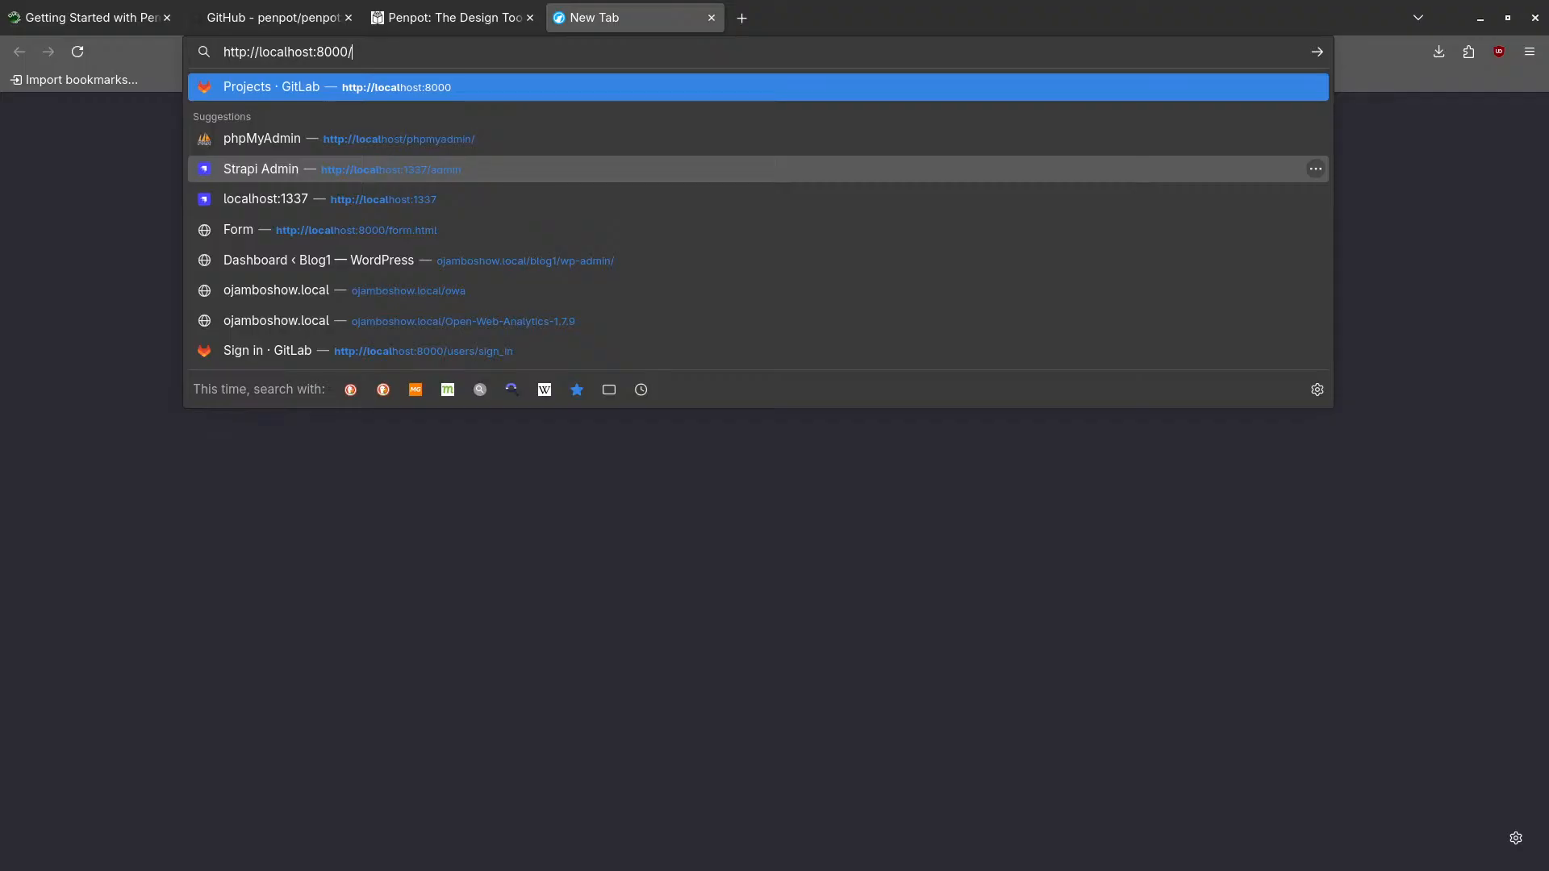
key("Left")
key("BackSpace")
key("BackSpace")
key("BackSpace")
key("BackSpace")
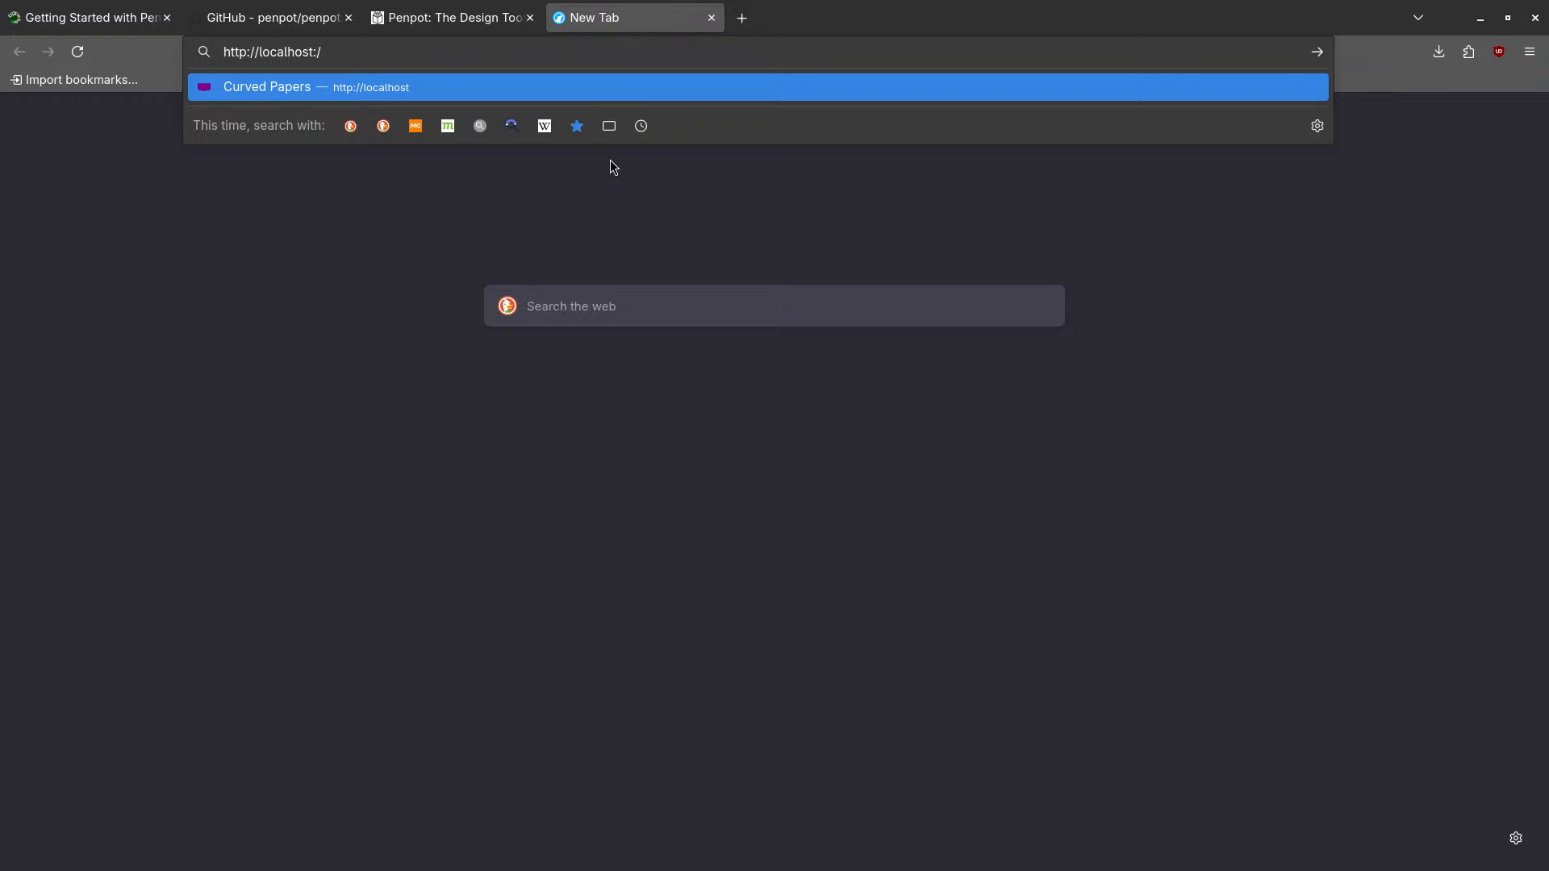
type("90")
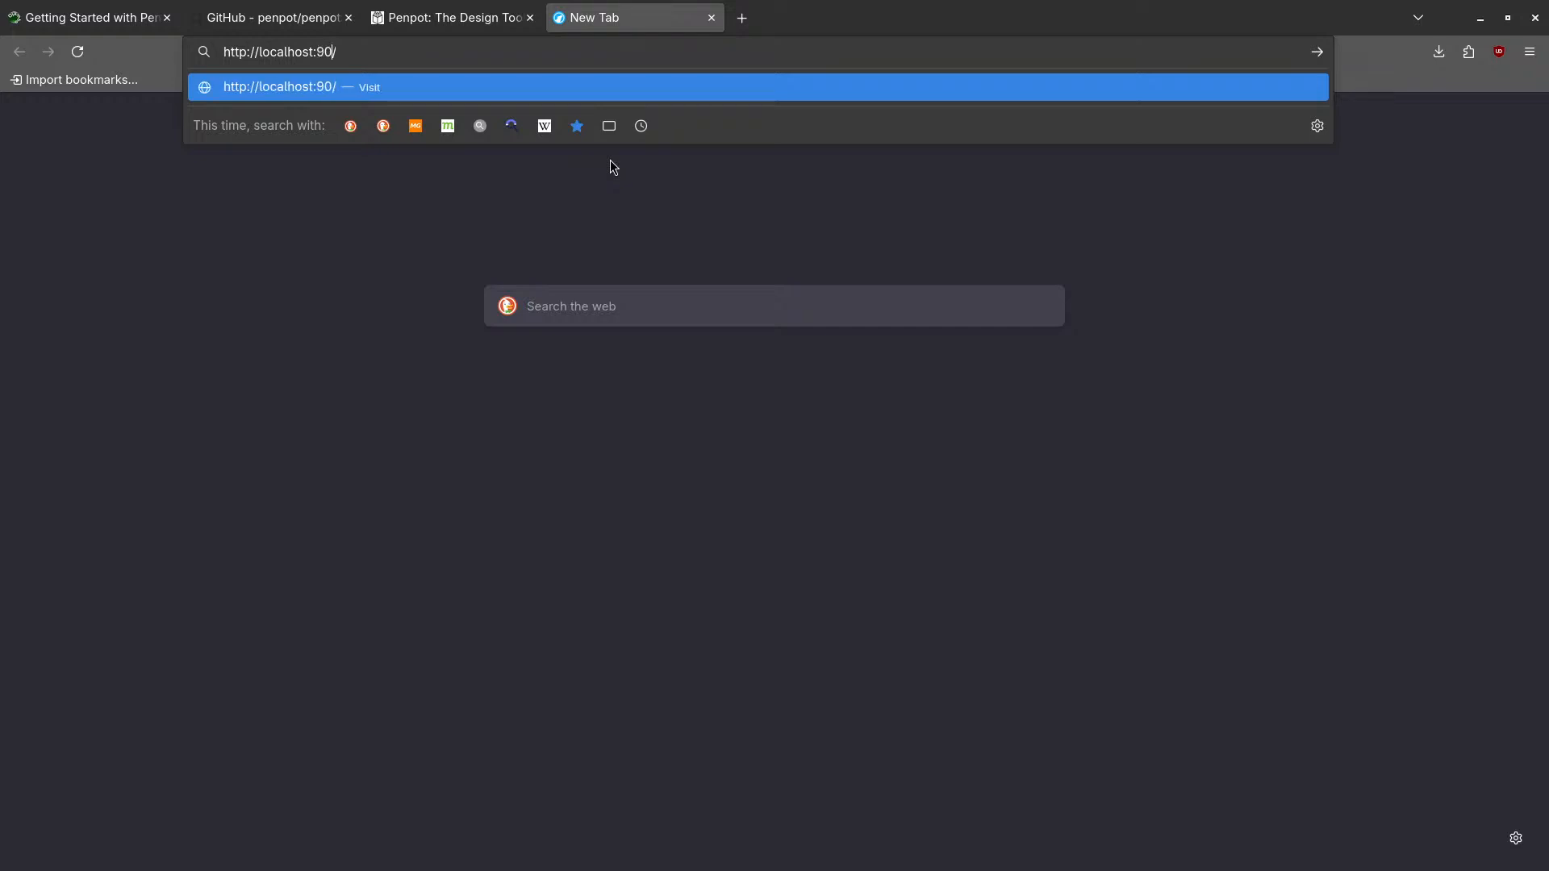
type("01")
- Load localhost:9001 and retry past the Bad Gateway error until the Penpot login page loads
key("Return")
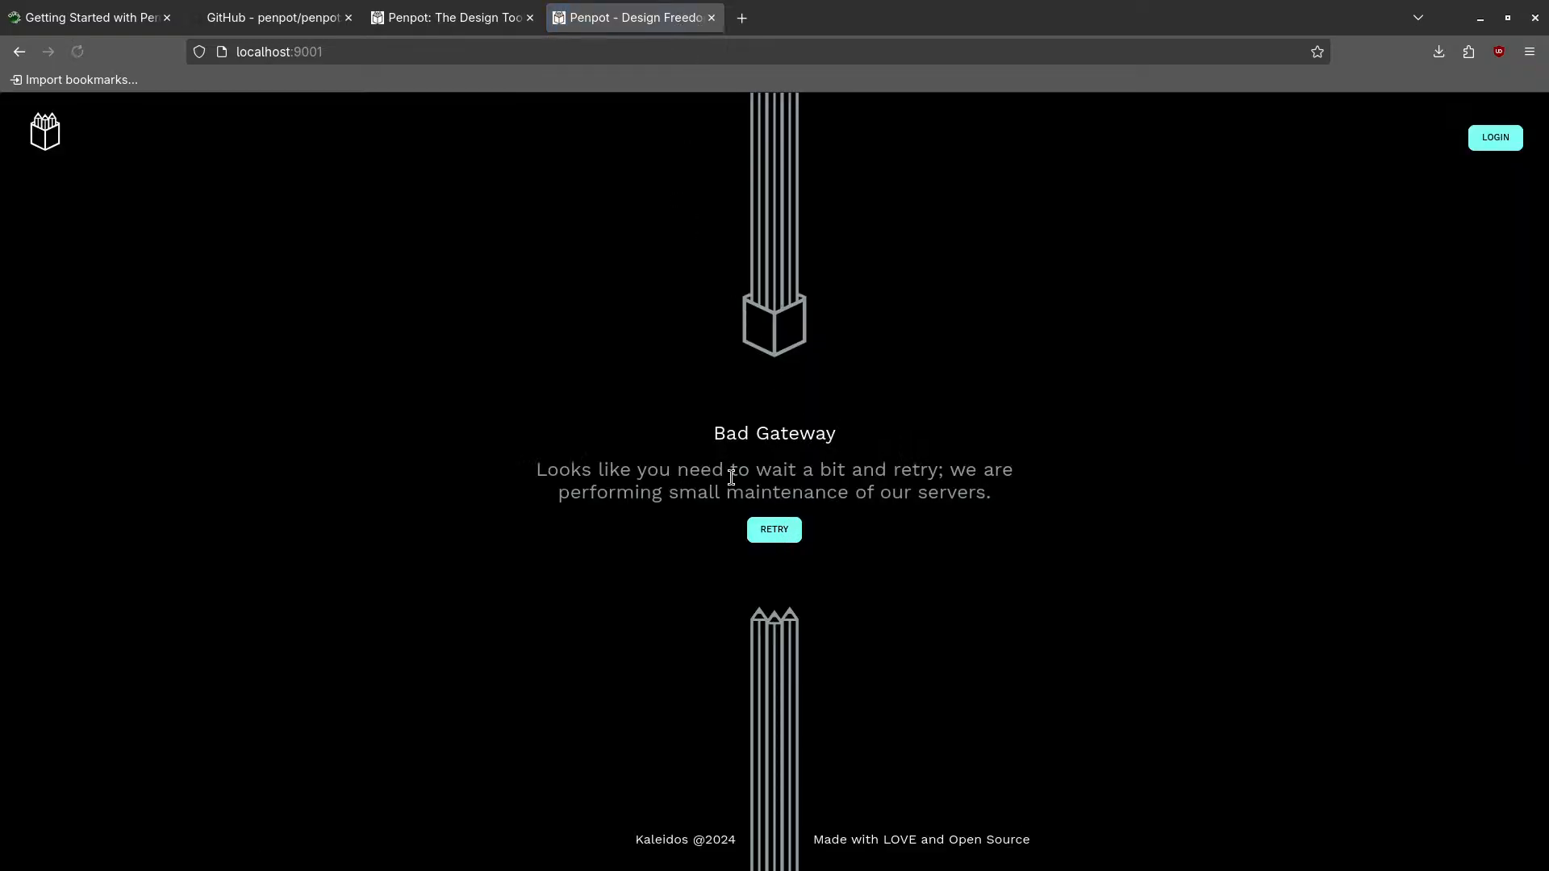
key("super")
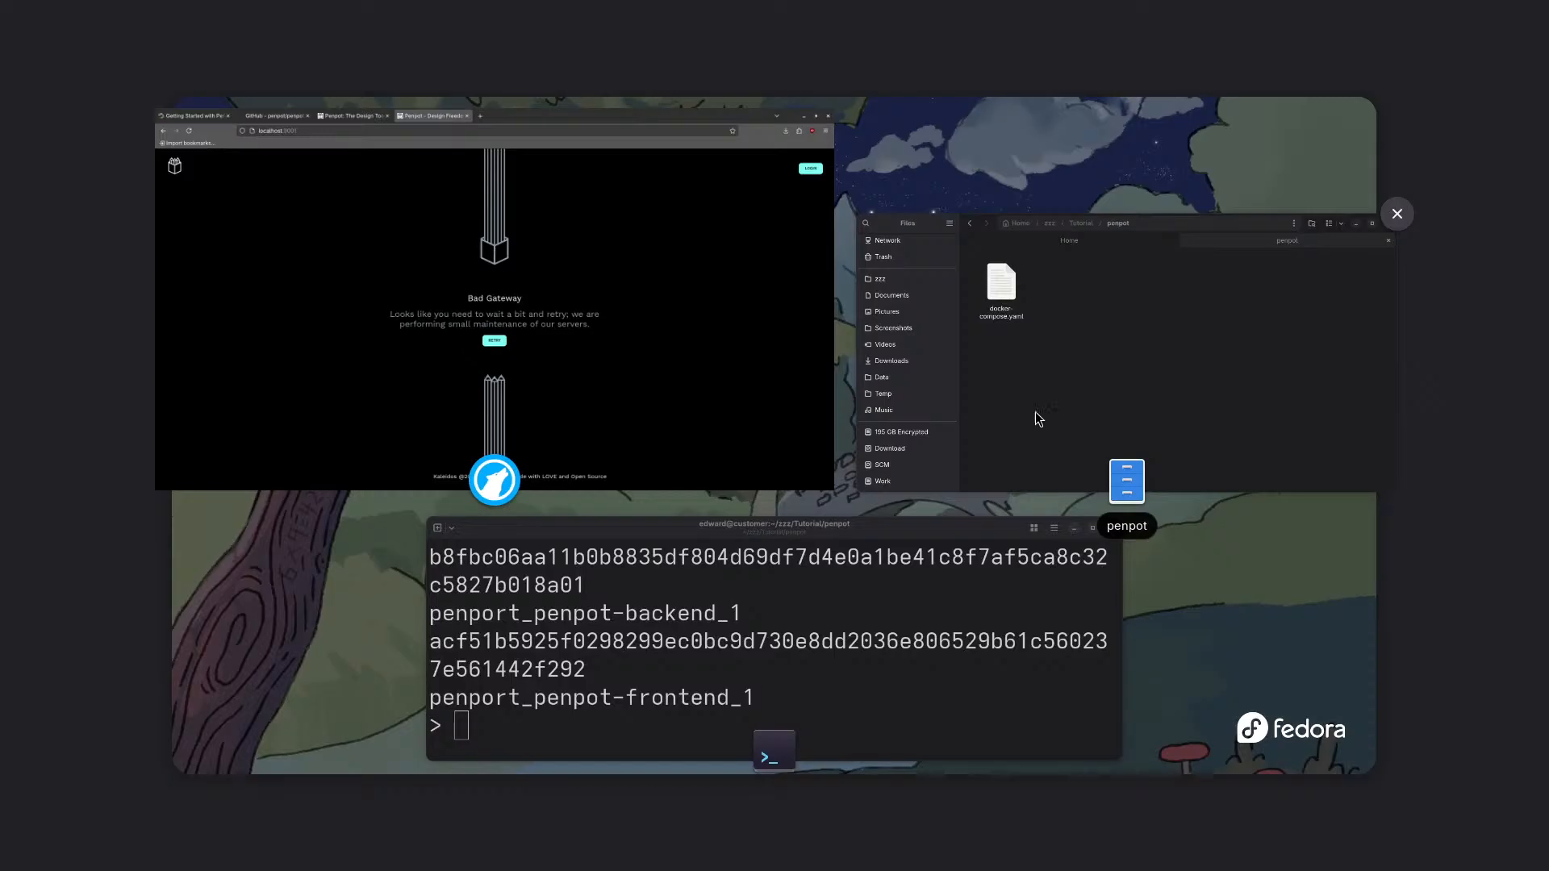
left_click(659, 401)
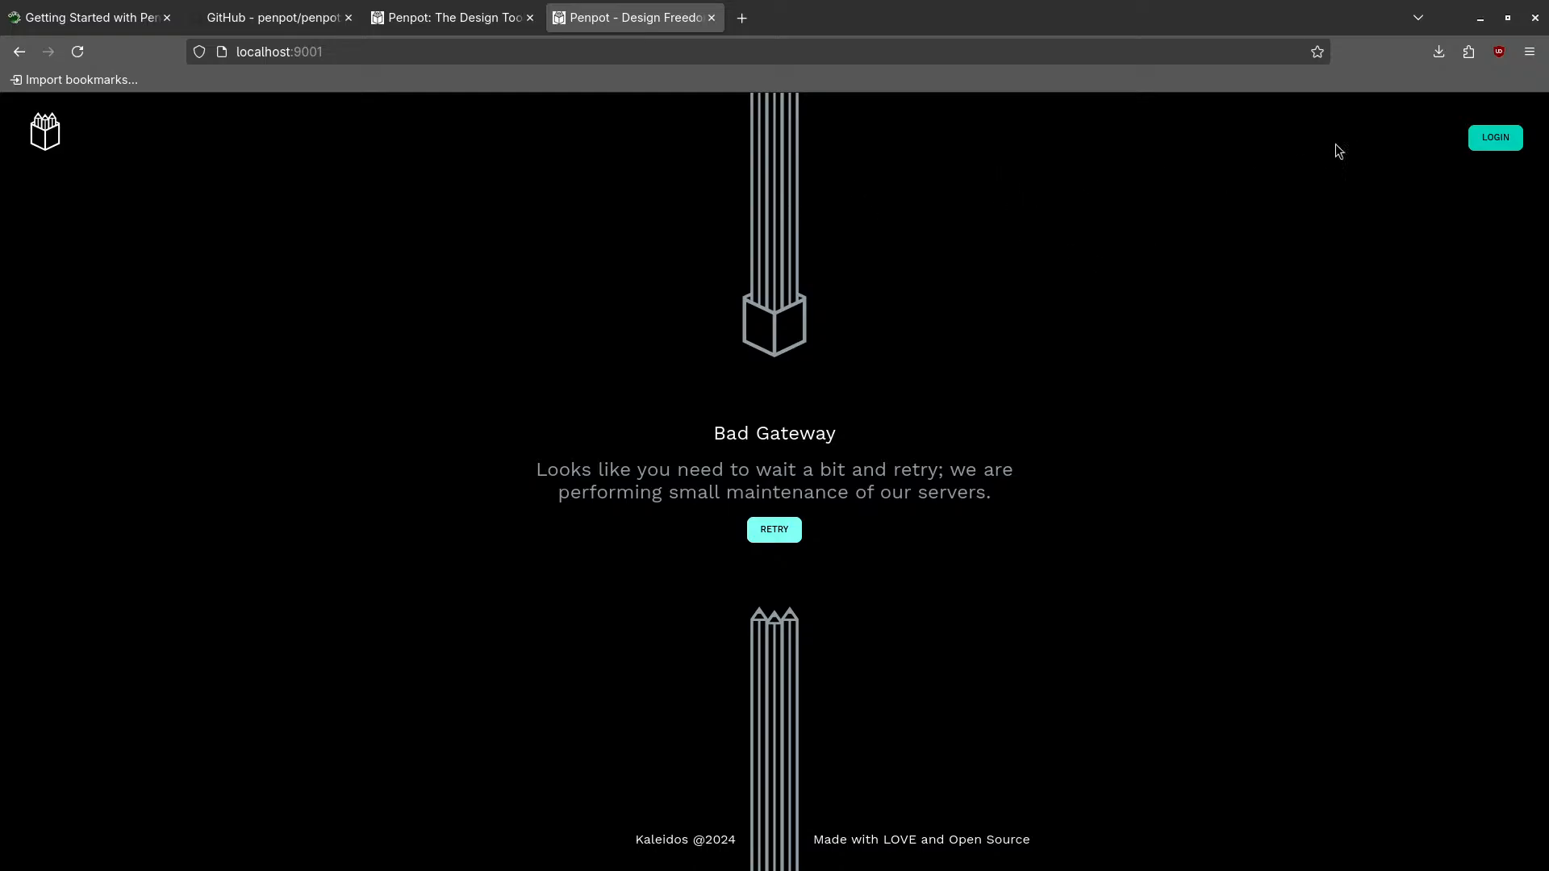
left_click(1499, 139)
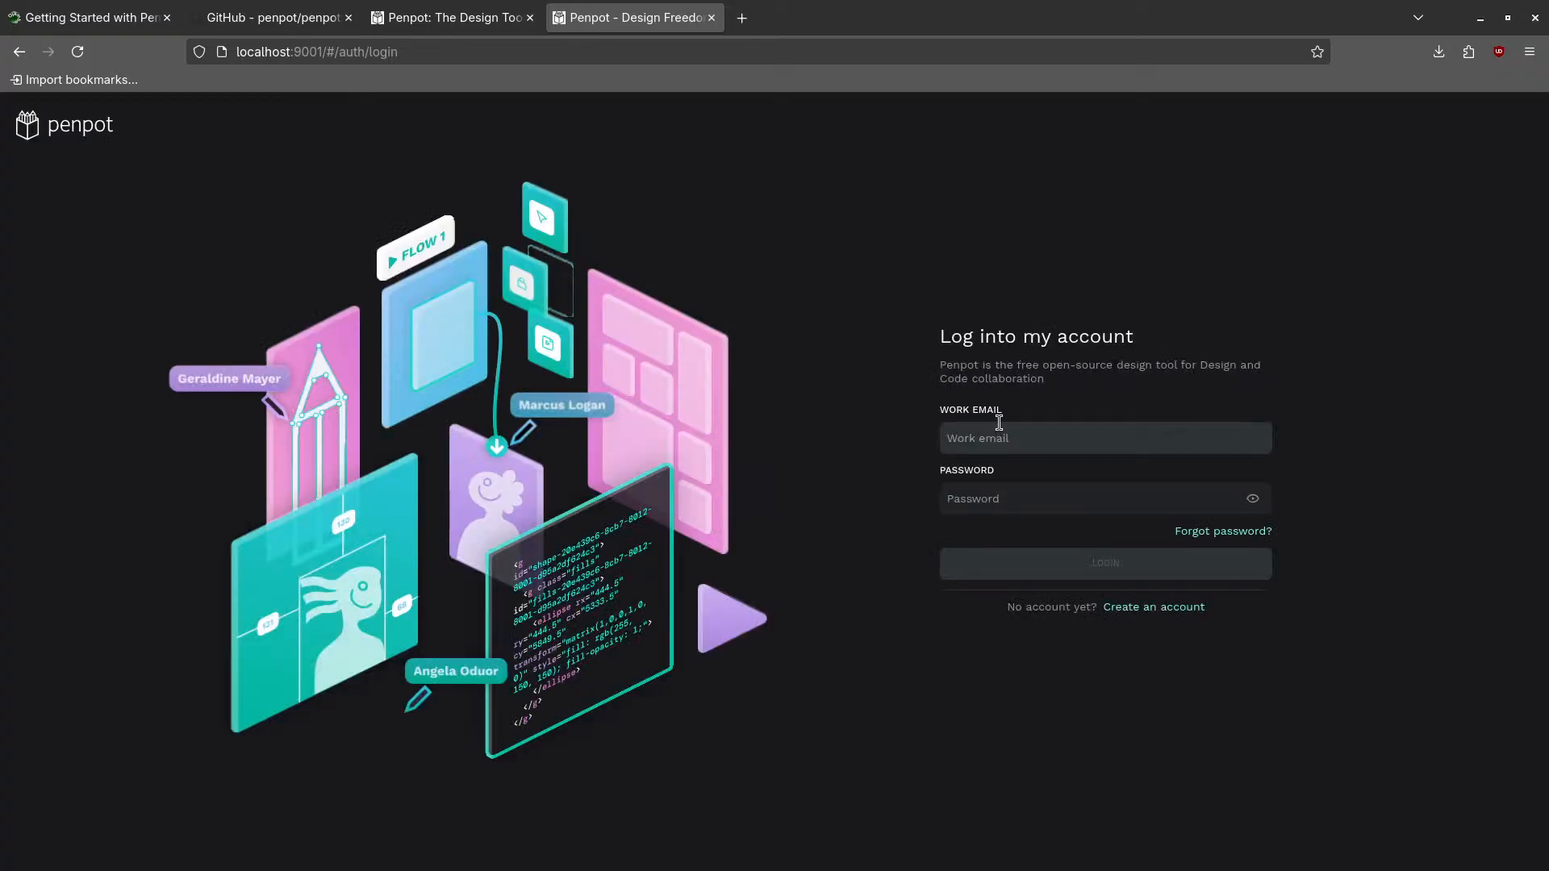
key("super")
- Run podman ps -a and shrink the terminal font twice so the container columns fit
left_click(645, 653)
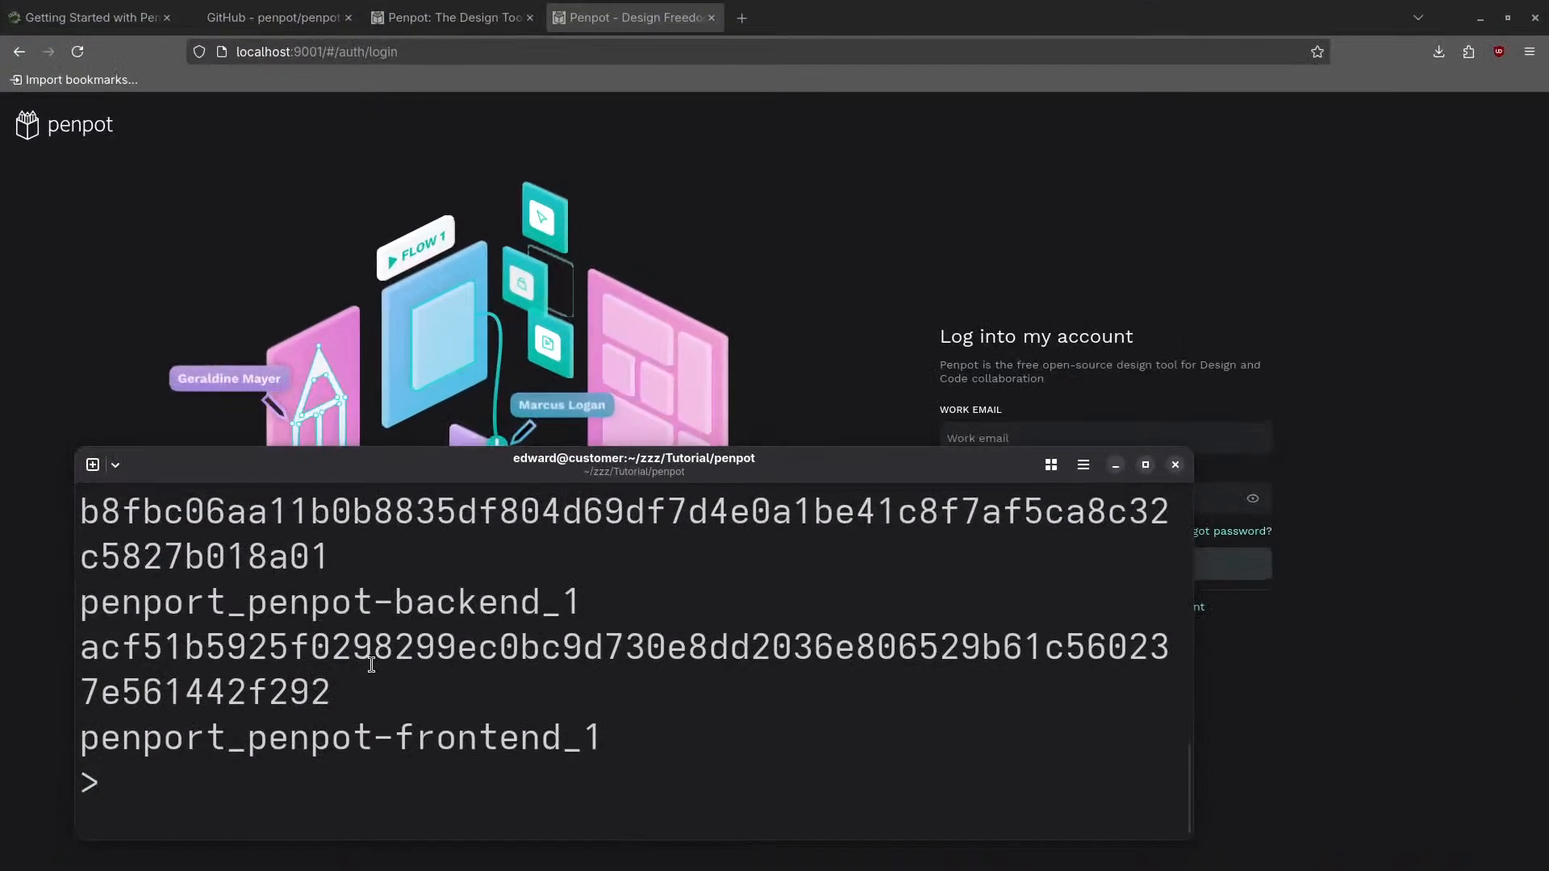
type("podman ps -")
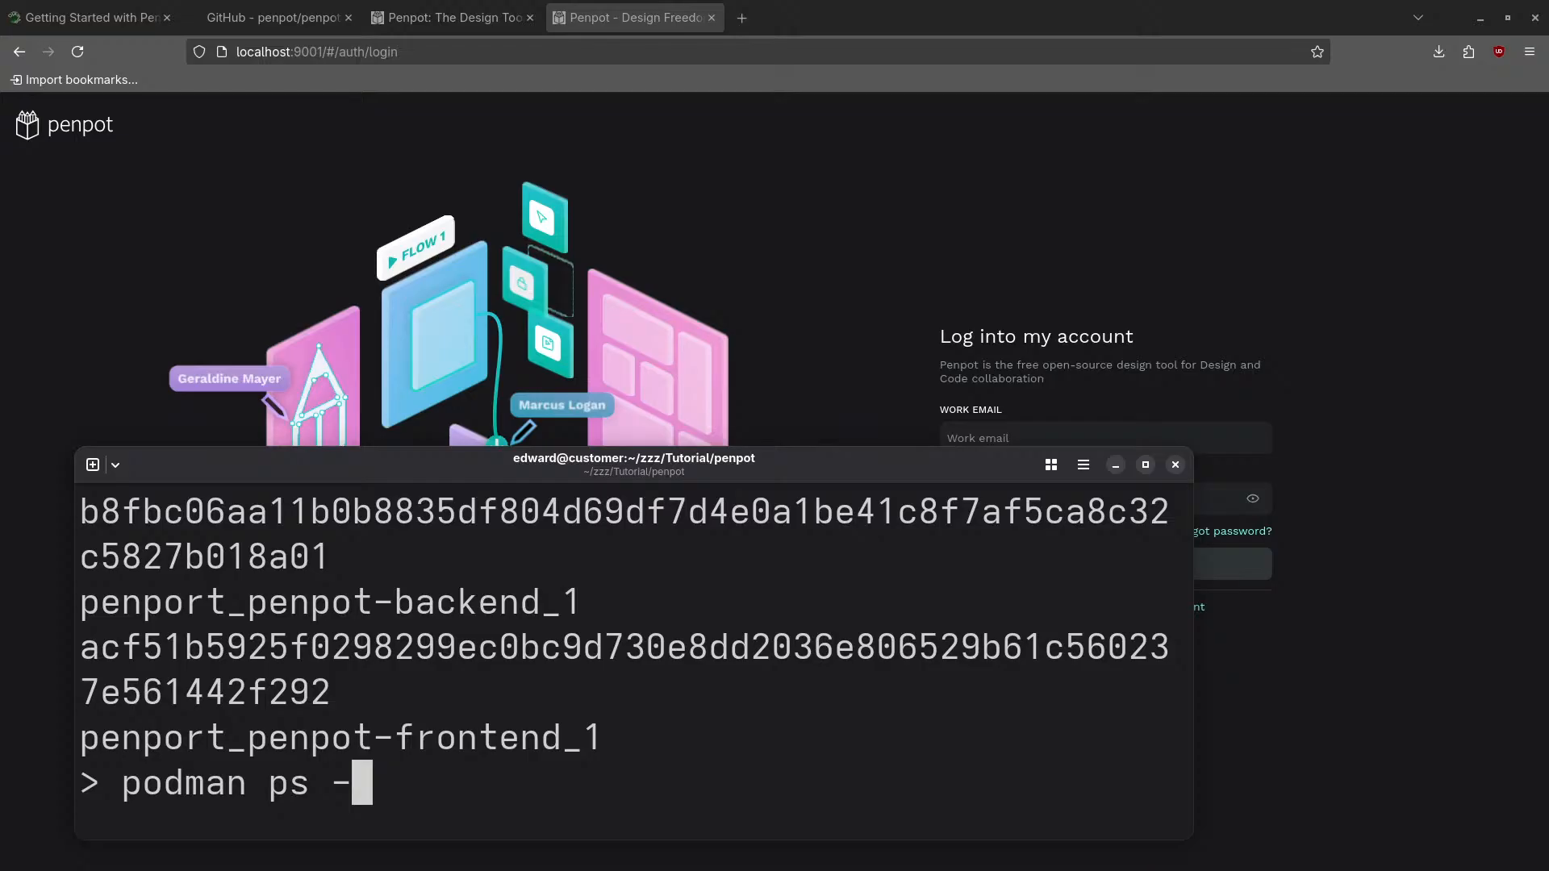
type("a")
key("Return")
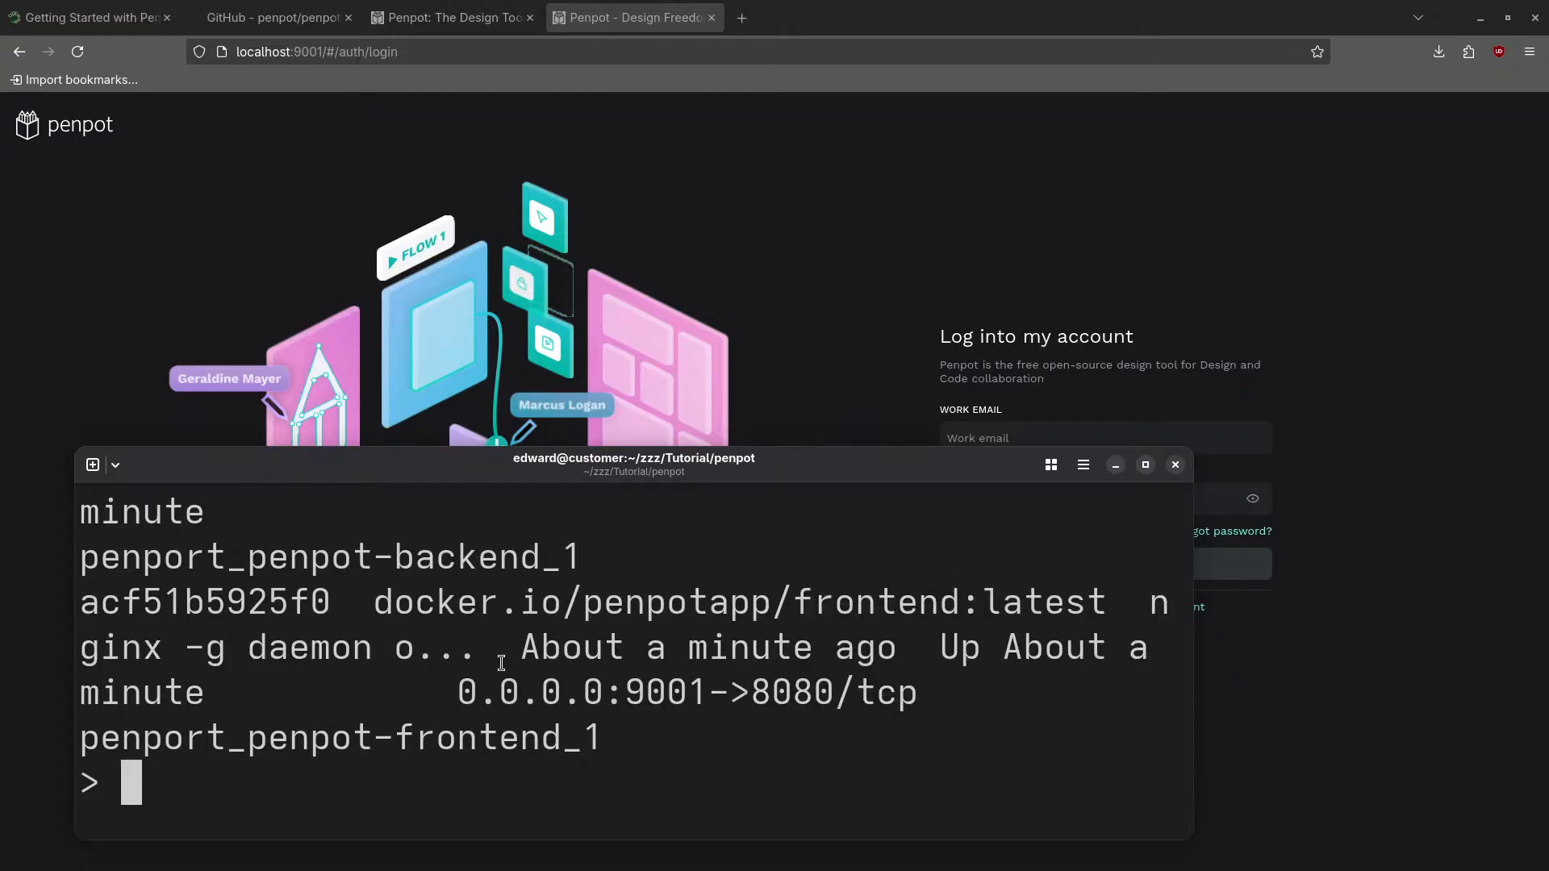
key("ctrl+minus")
key("ctrl+minus")
key("ctrl+minus")
key("ctrl+minus")
key("ctrl+minus")
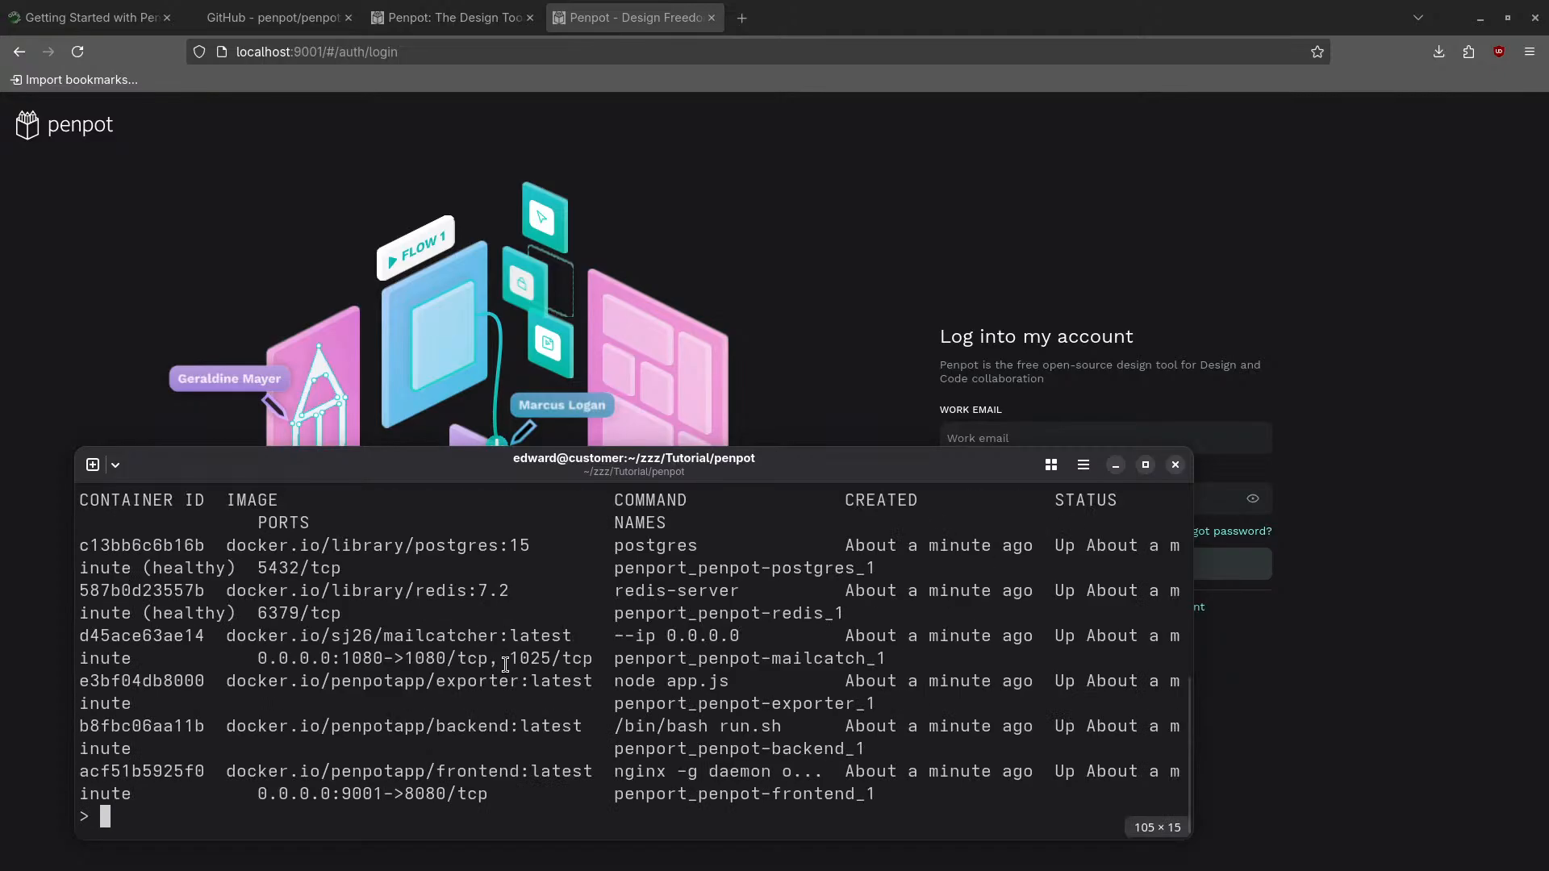
key("ctrl+minus")
key("ctrl+minus")
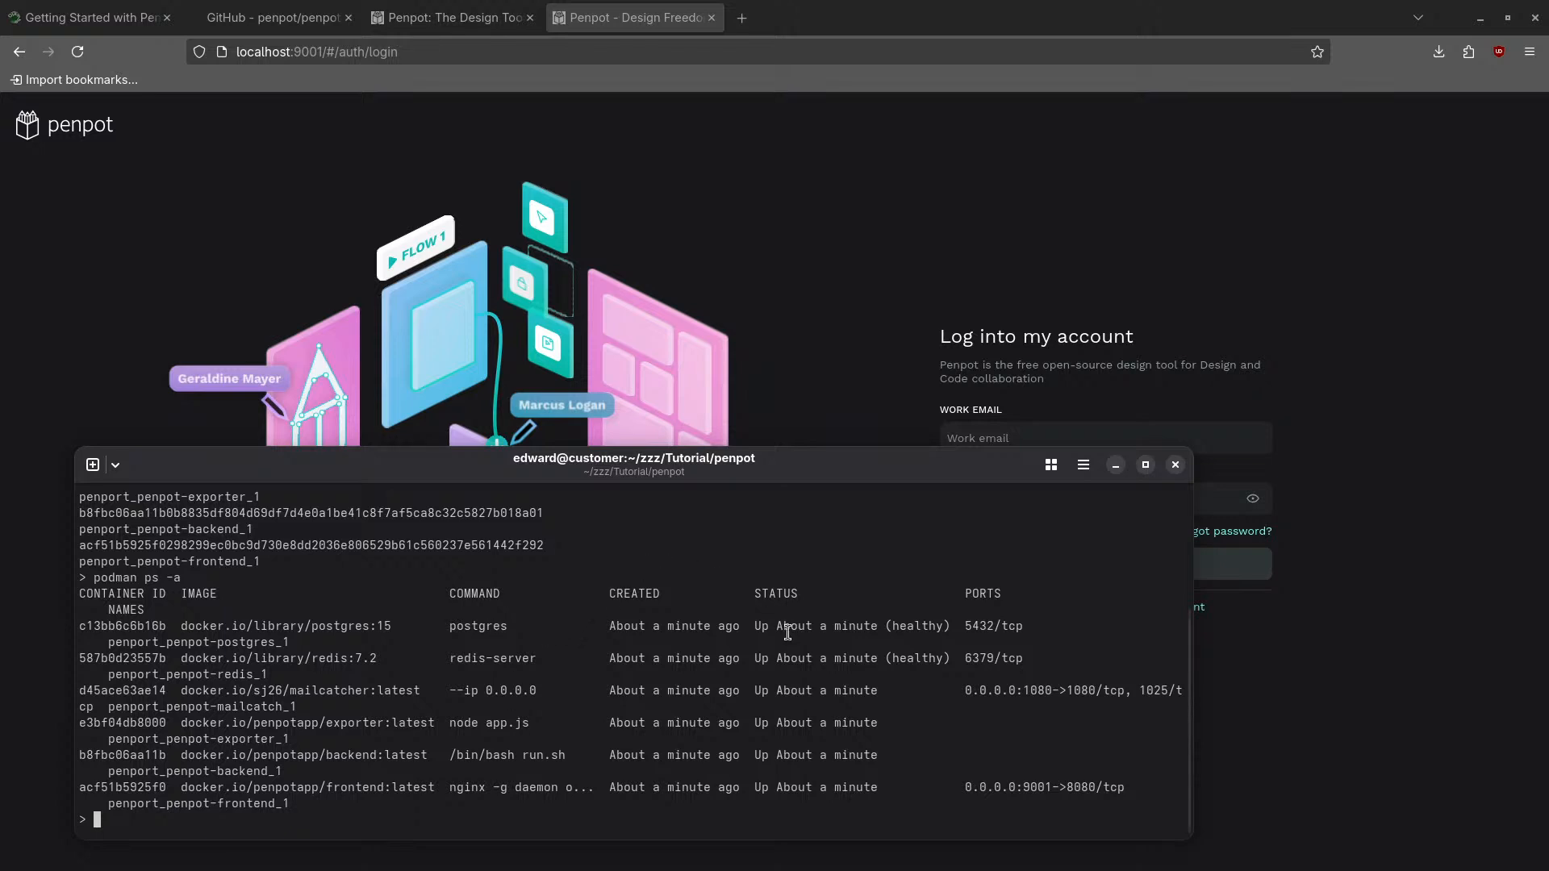
- Enter the work email and a password on the Penpot login page and submit them
left_click(226, 229)
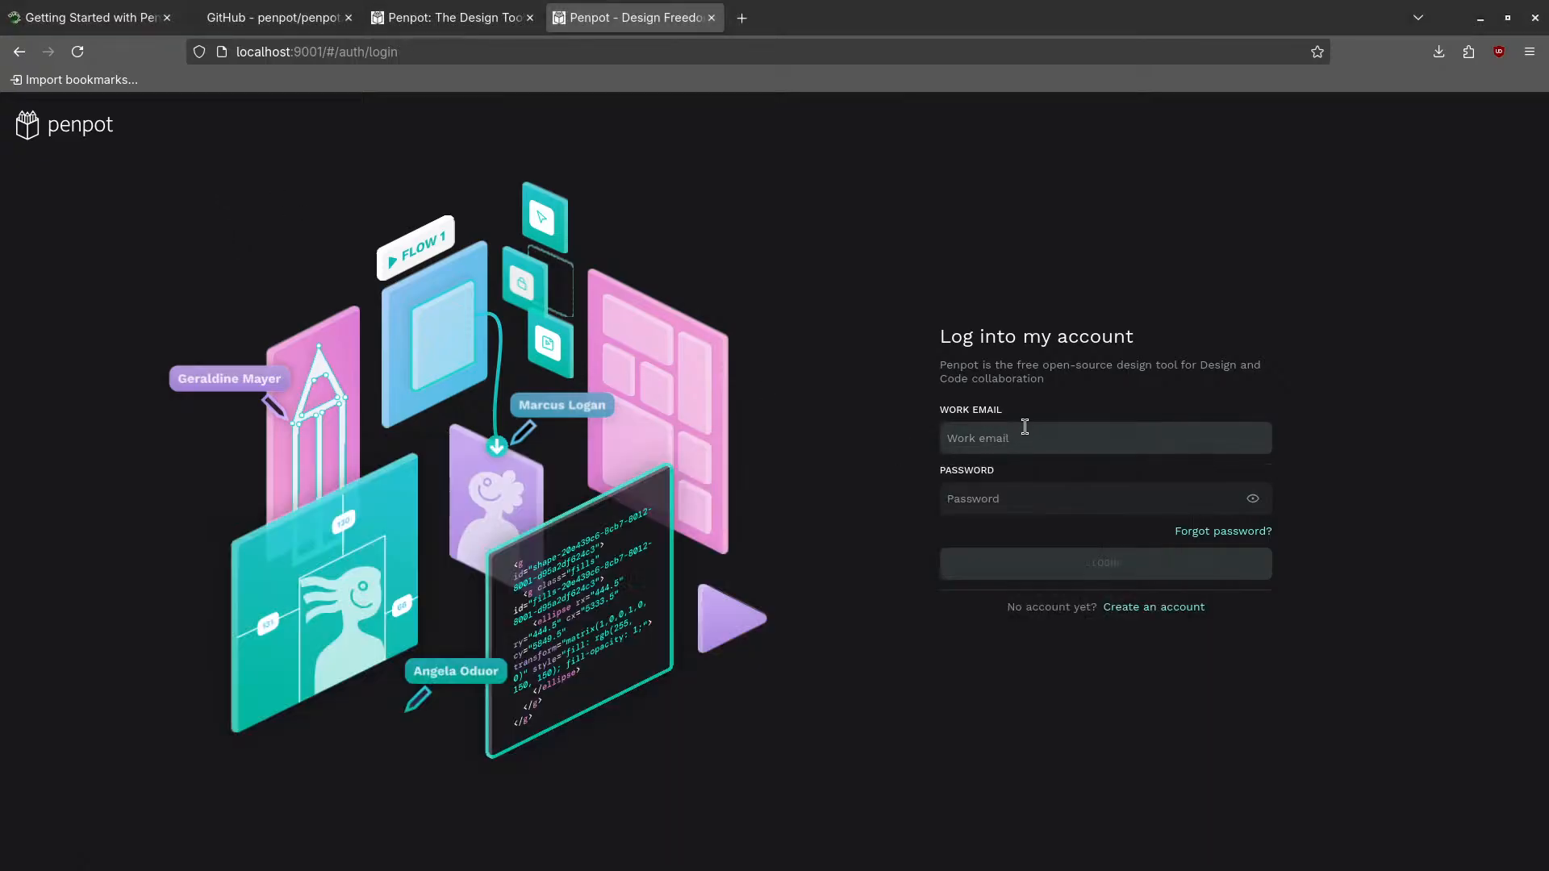
left_click(998, 442)
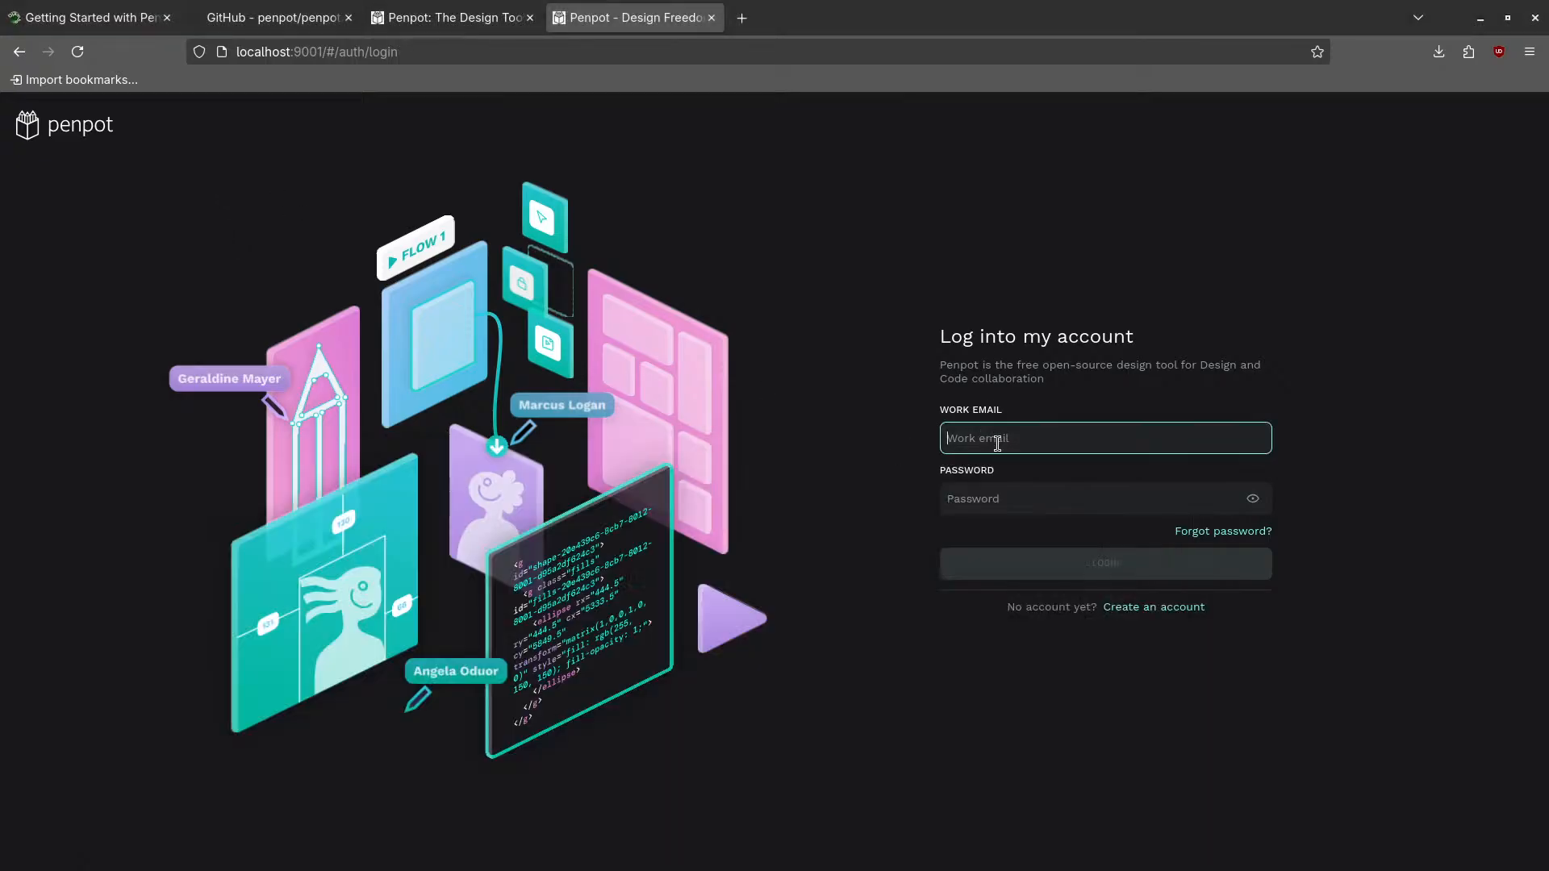
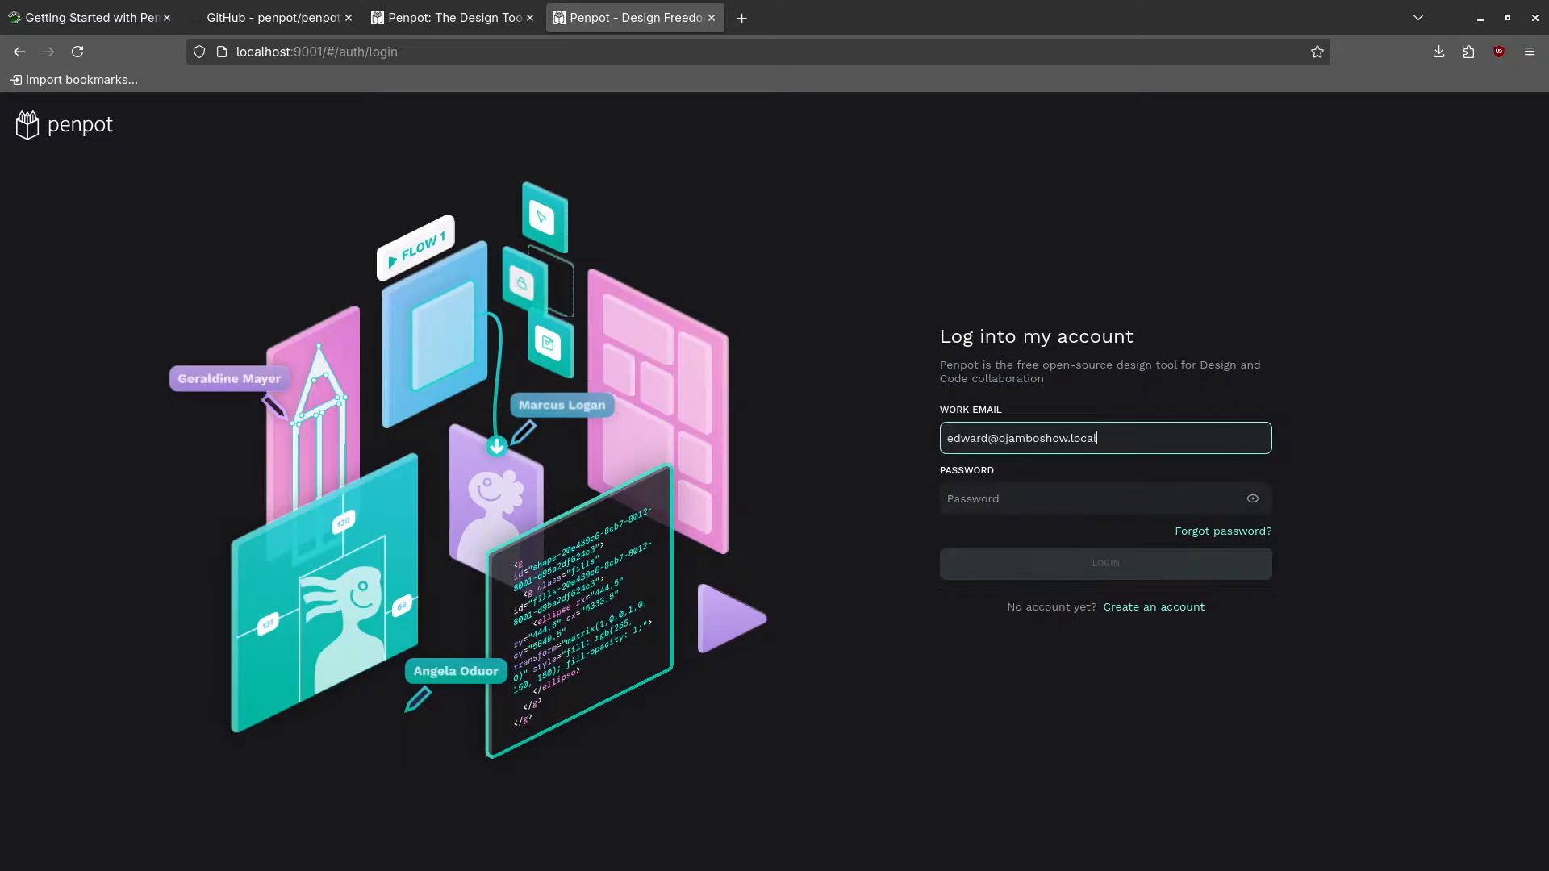
left_click(966, 505)
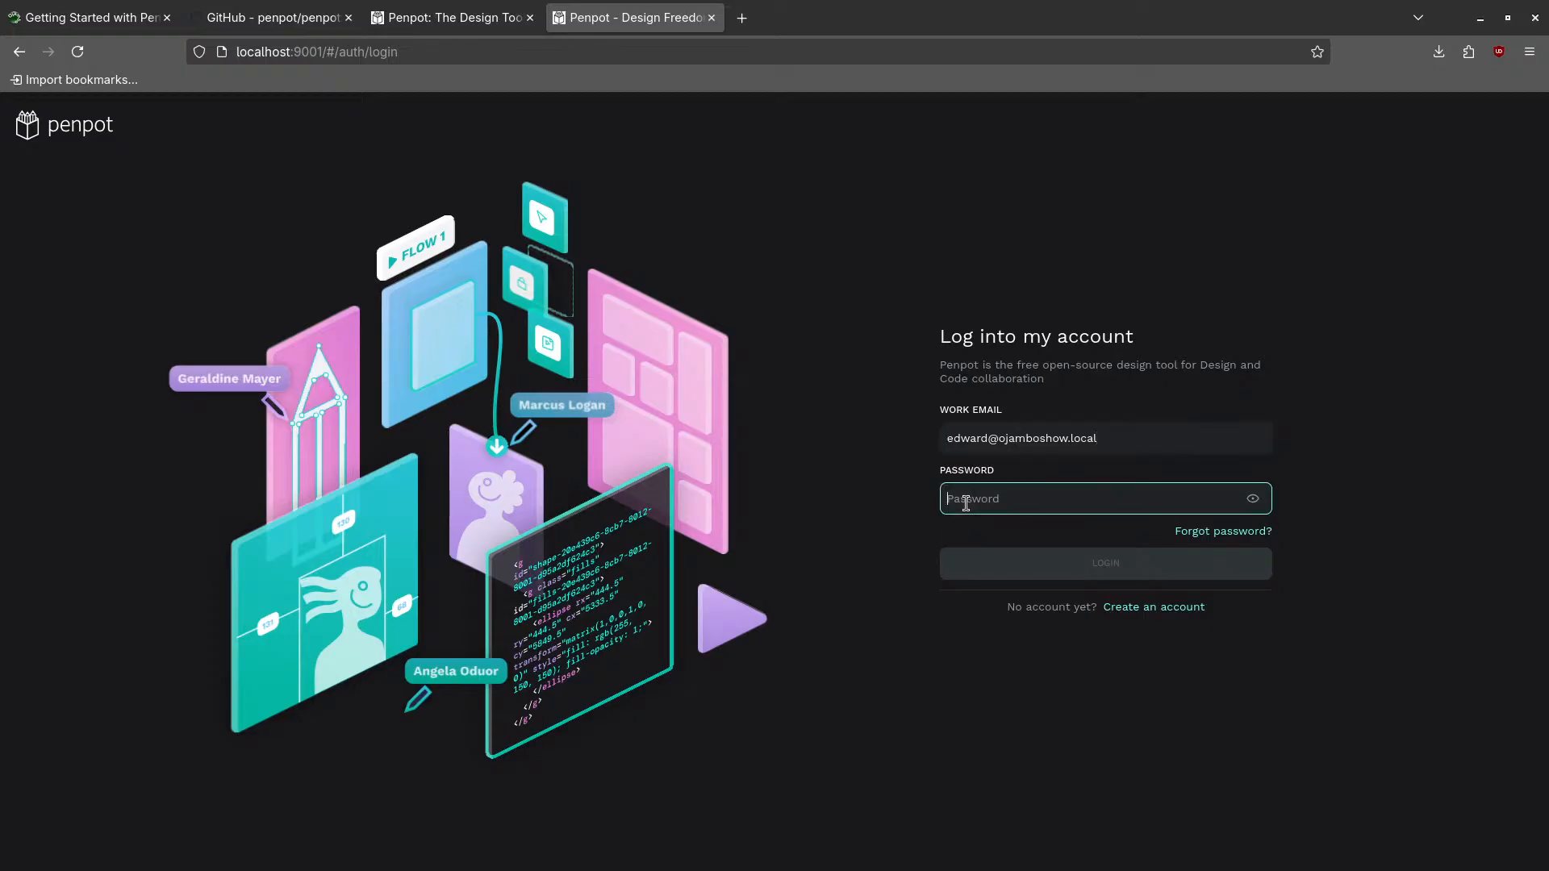
type("••••••")
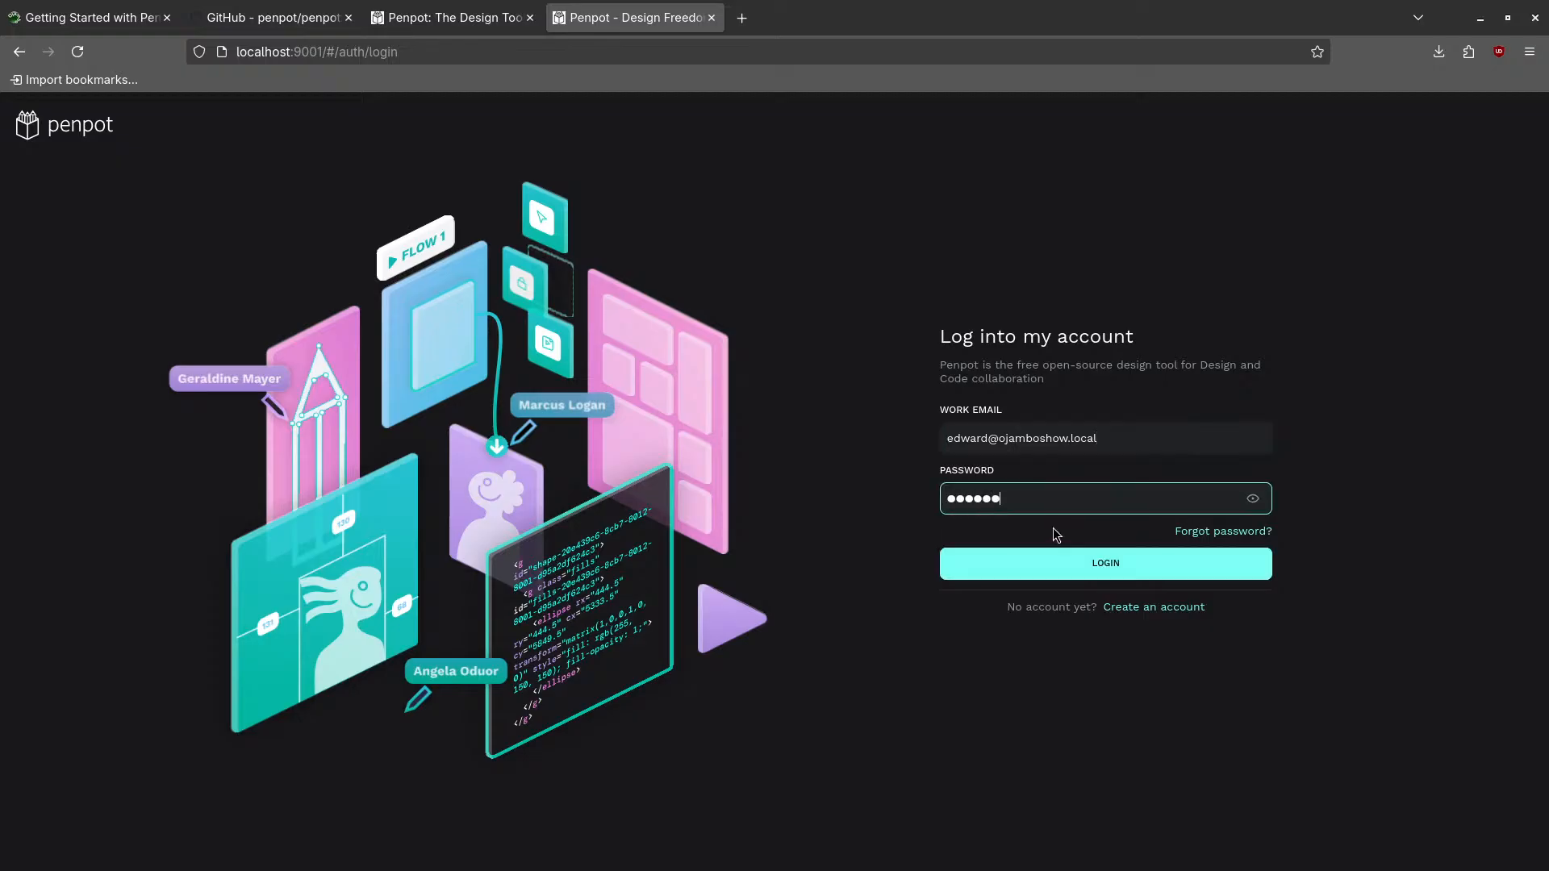
left_click(1114, 563)
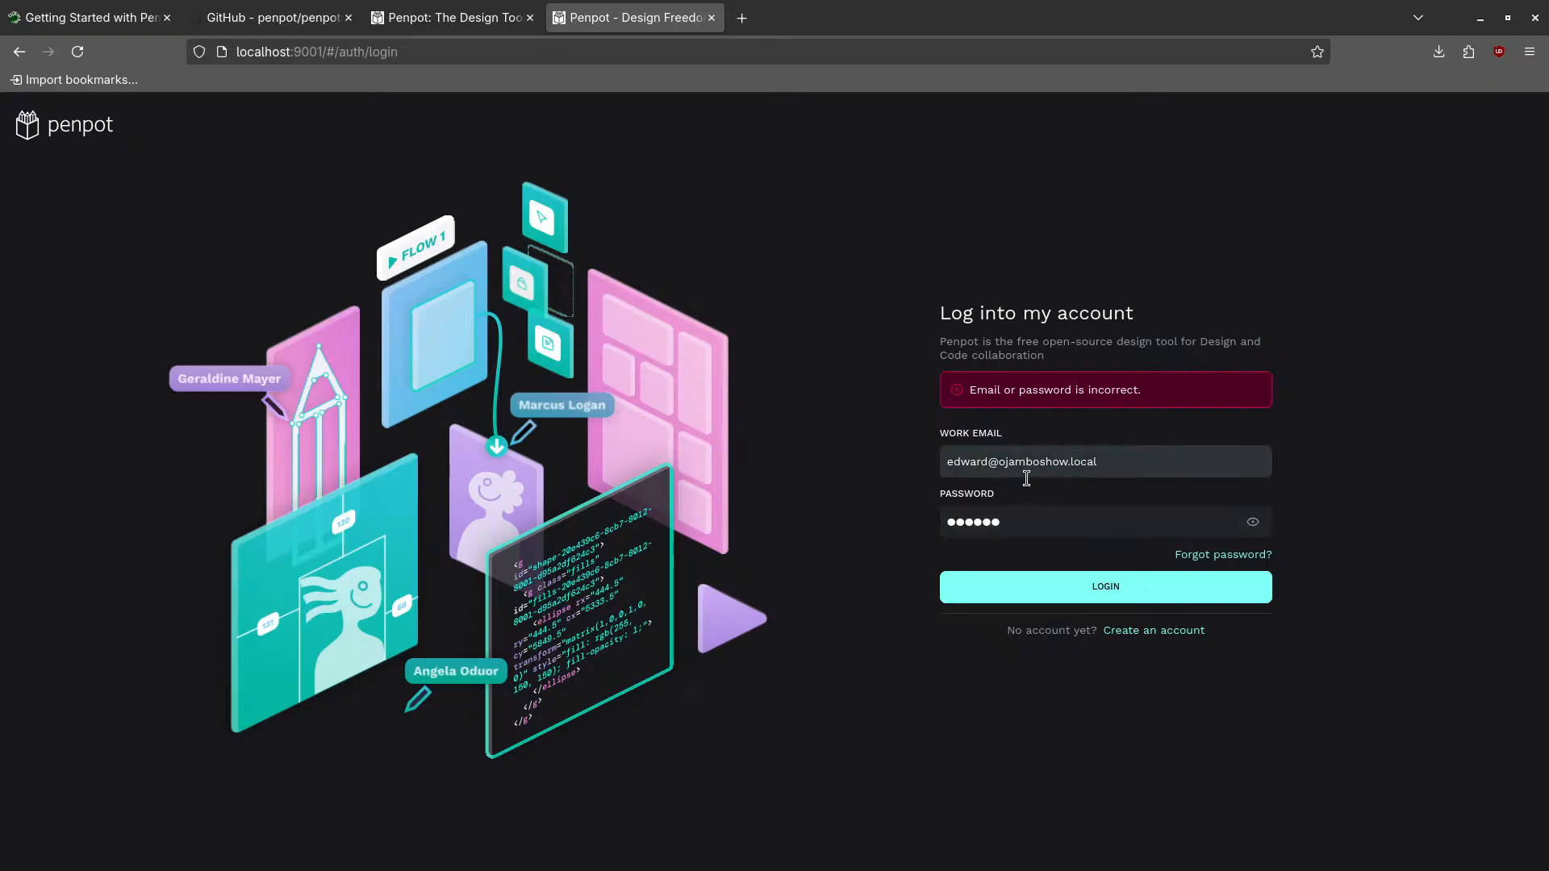
- Start a new Penpot registration with the work email and a longer password
left_click(1175, 630)
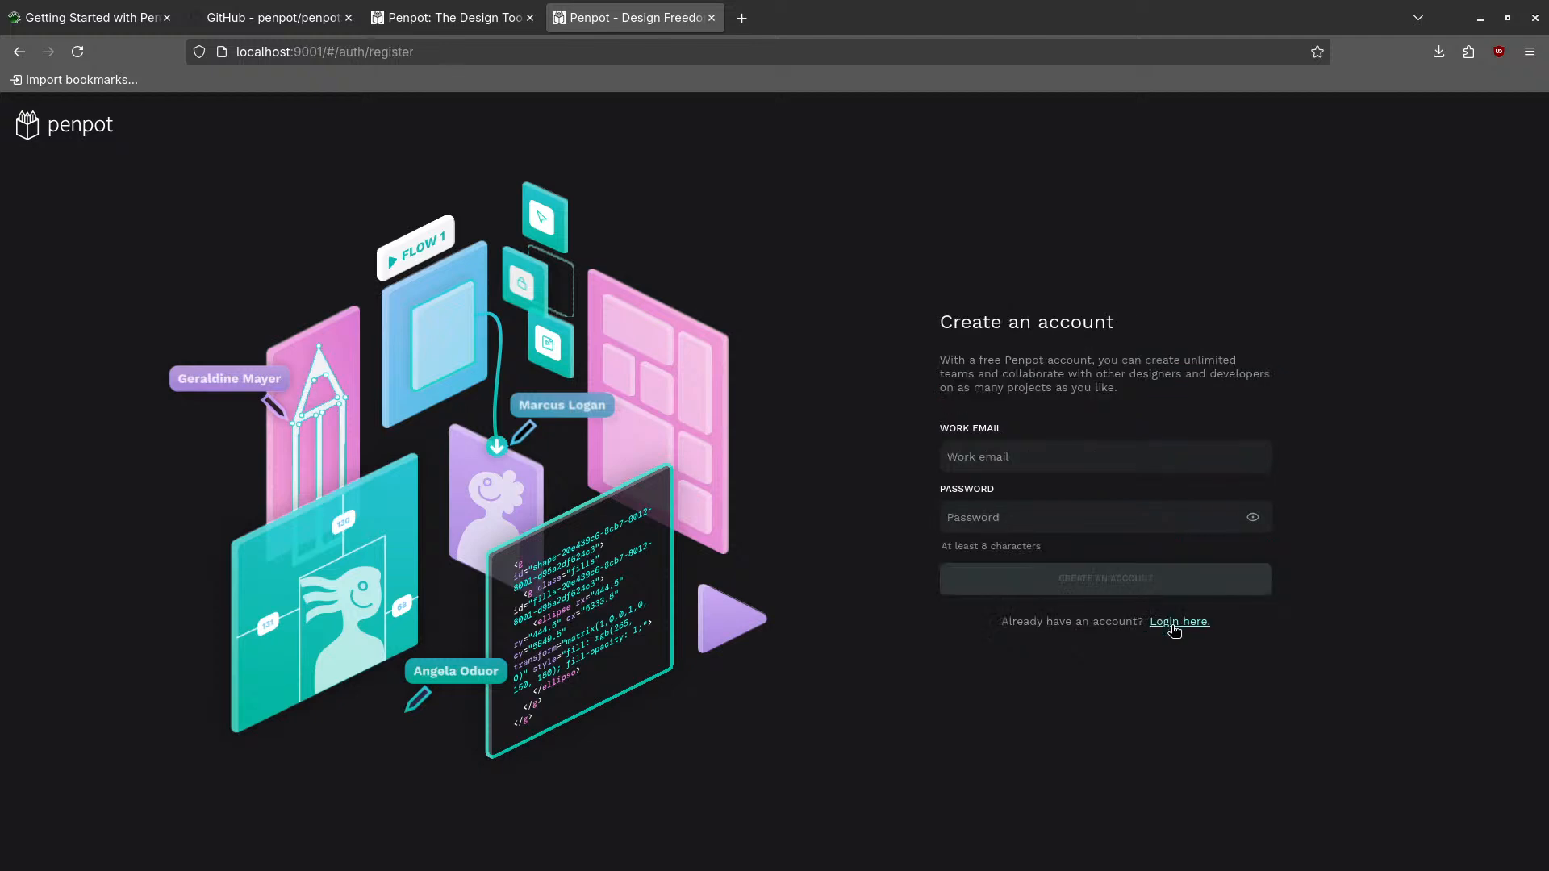
left_click(1011, 455)
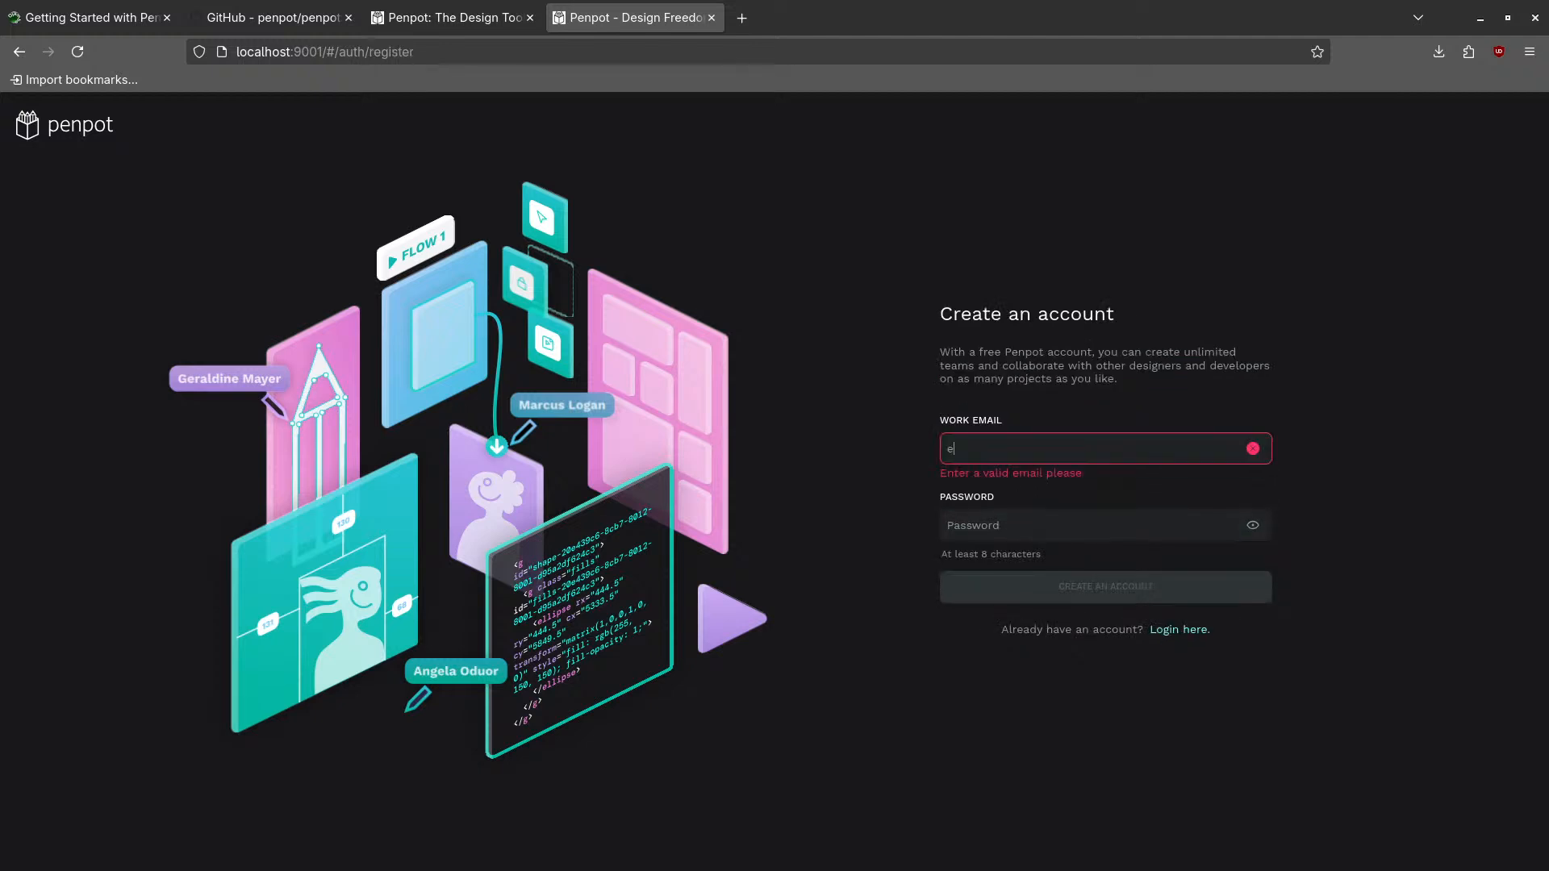
left_click(993, 516)
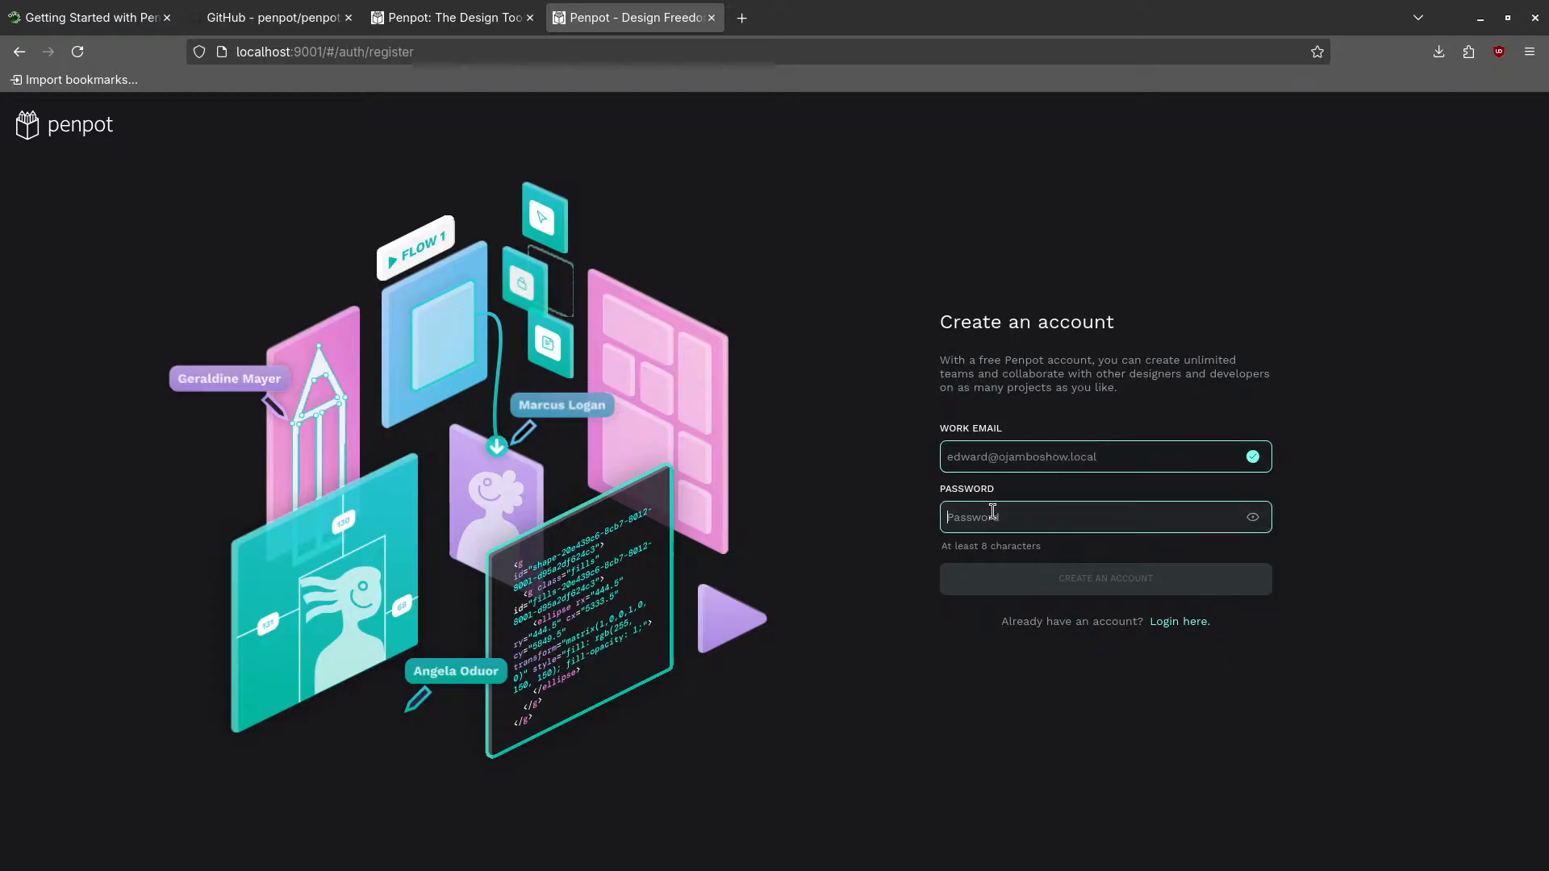
type("******")
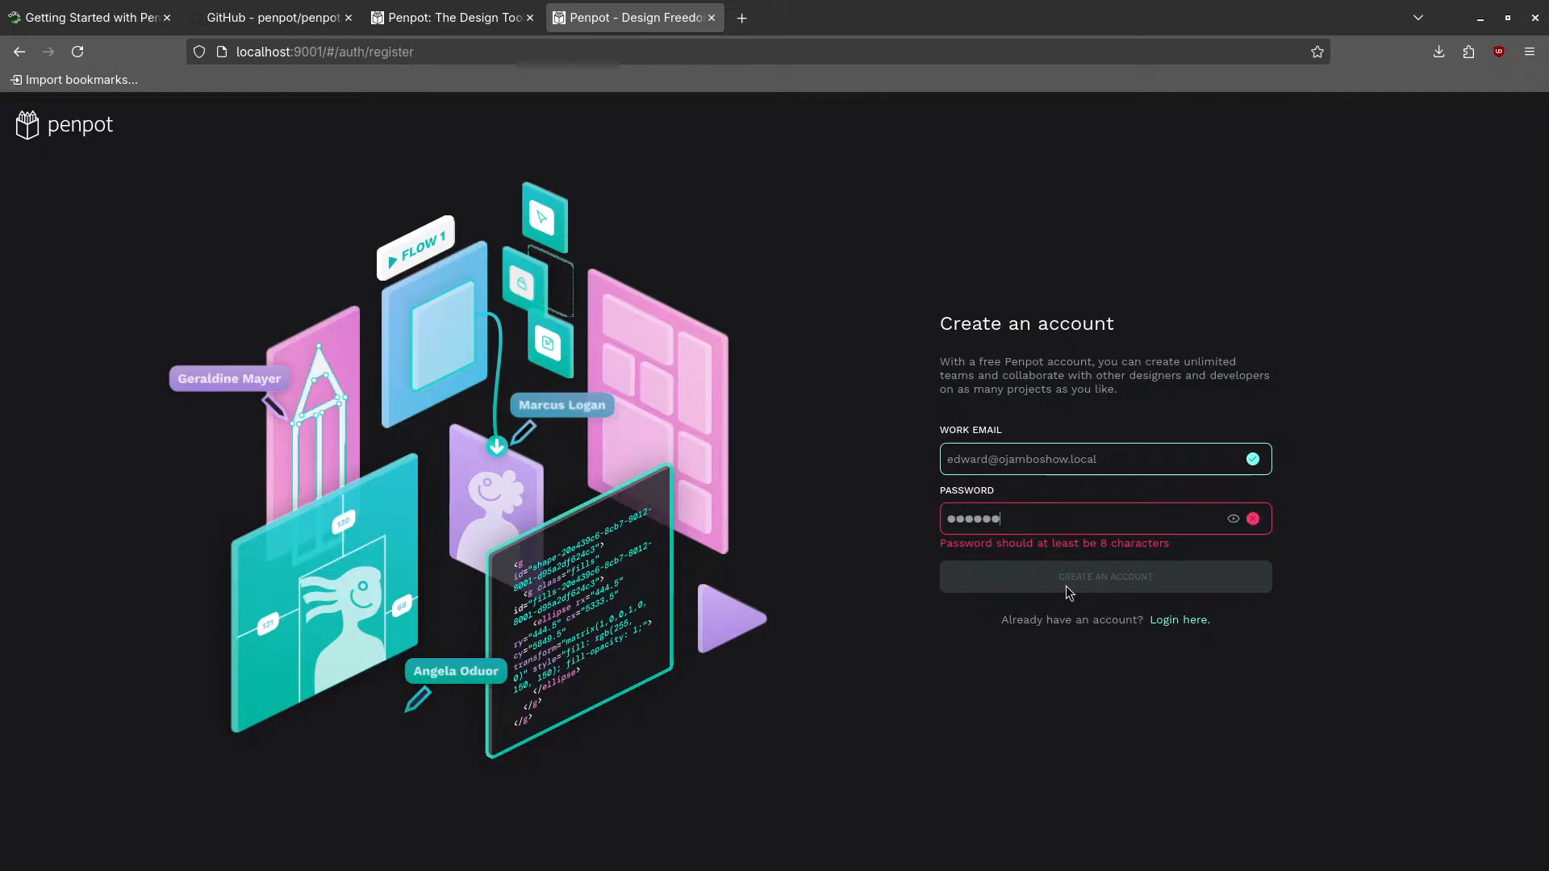
key("BackSpace")
key("BackSpace")
key("BackSpace")
key("BackSpace")
key("BackSpace")
key("BackSpace")
type("***********")
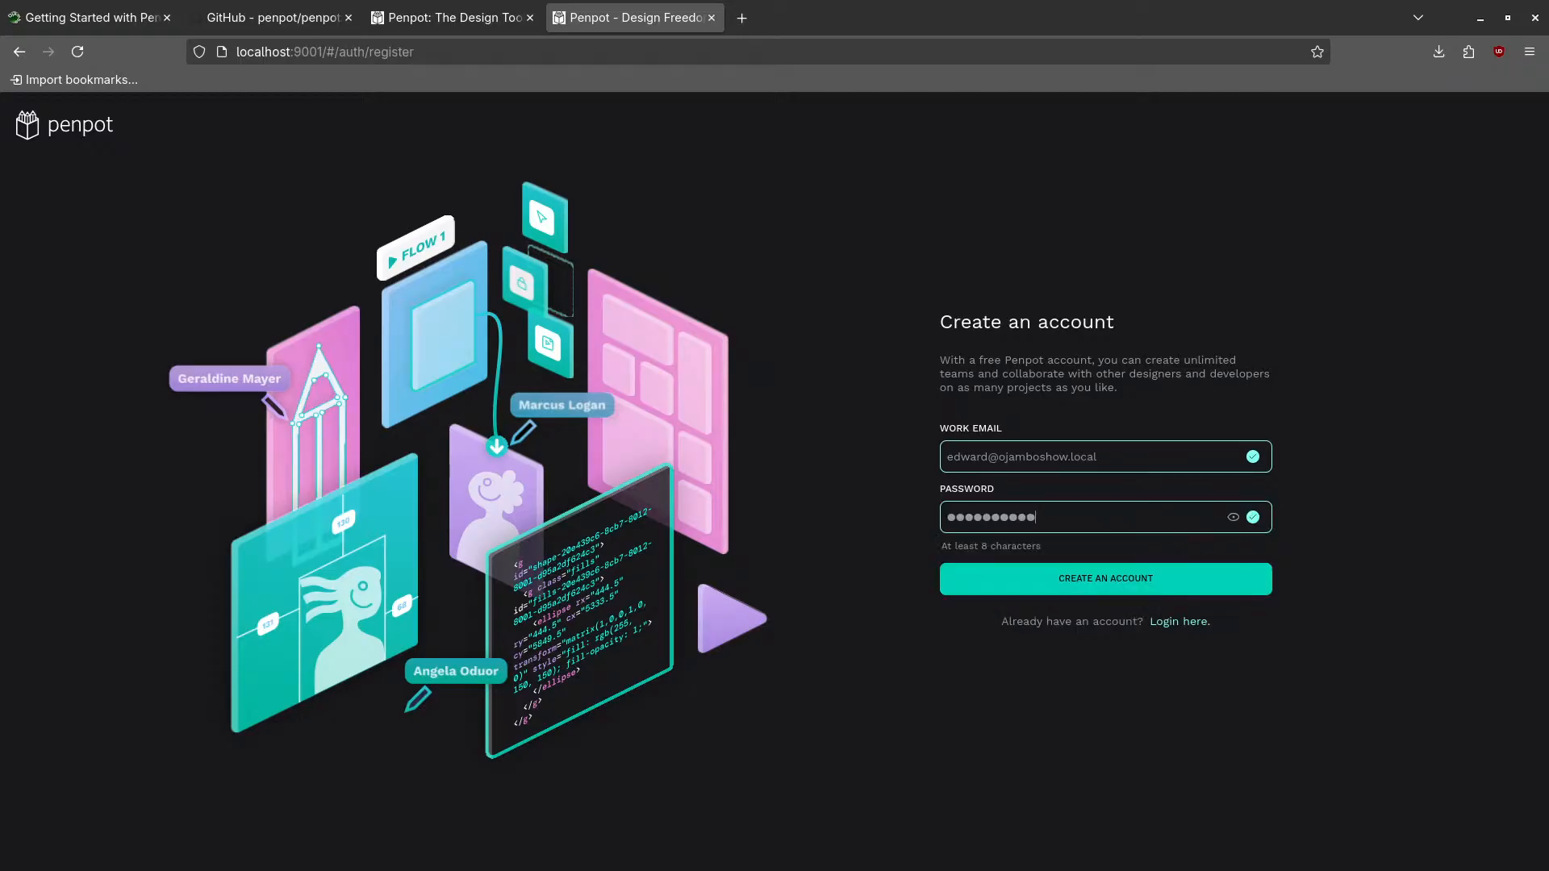
left_click(1125, 578)
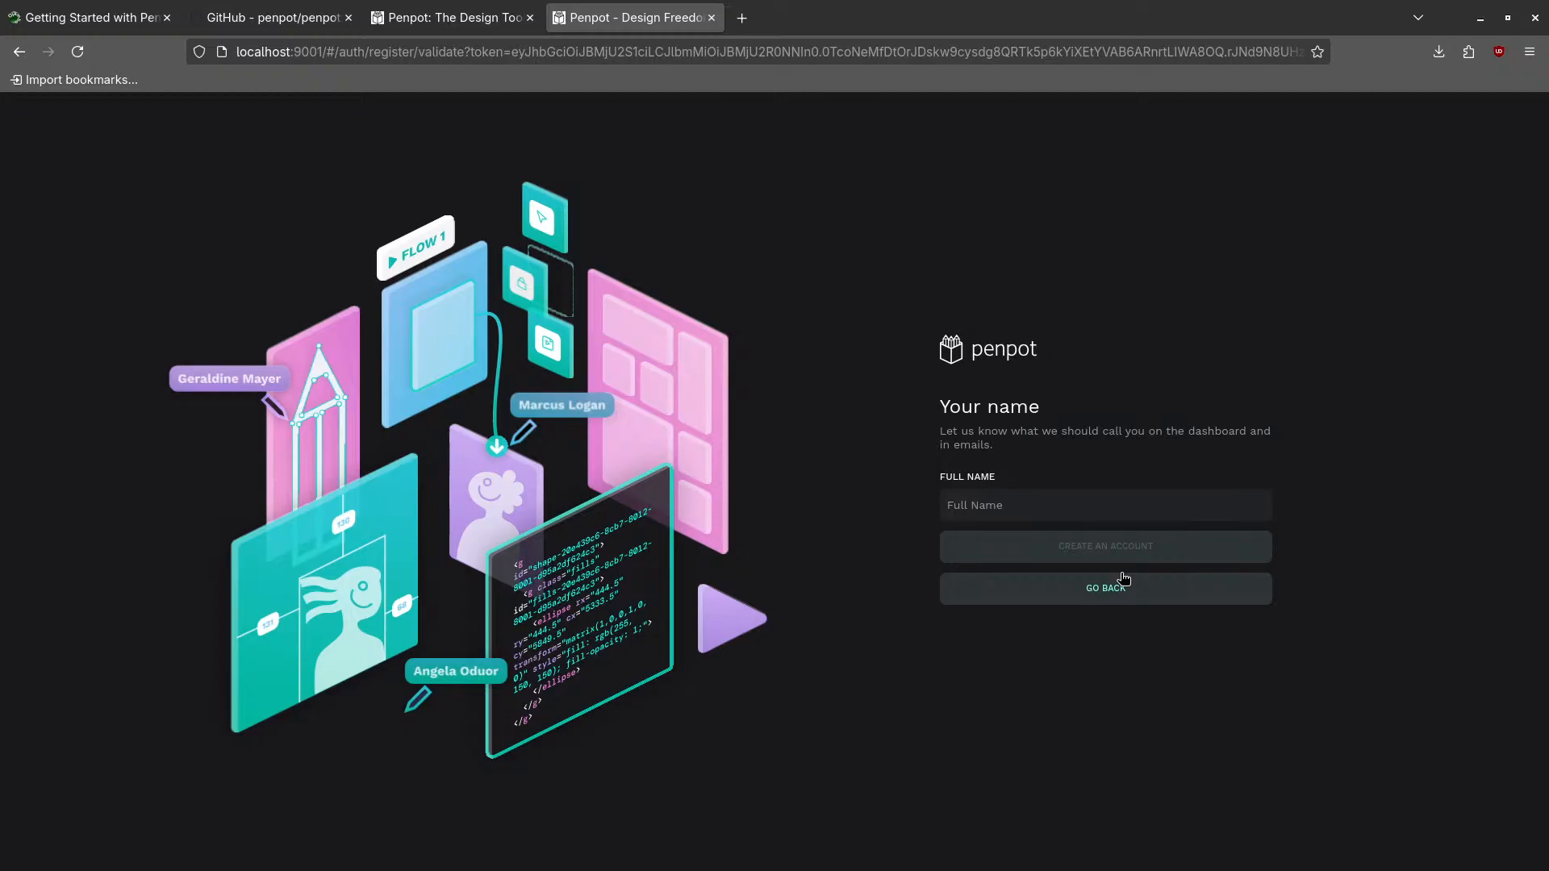
- Enter the user's full name and complete the account creation
left_click(1002, 506)
type("Edward Ojambo")
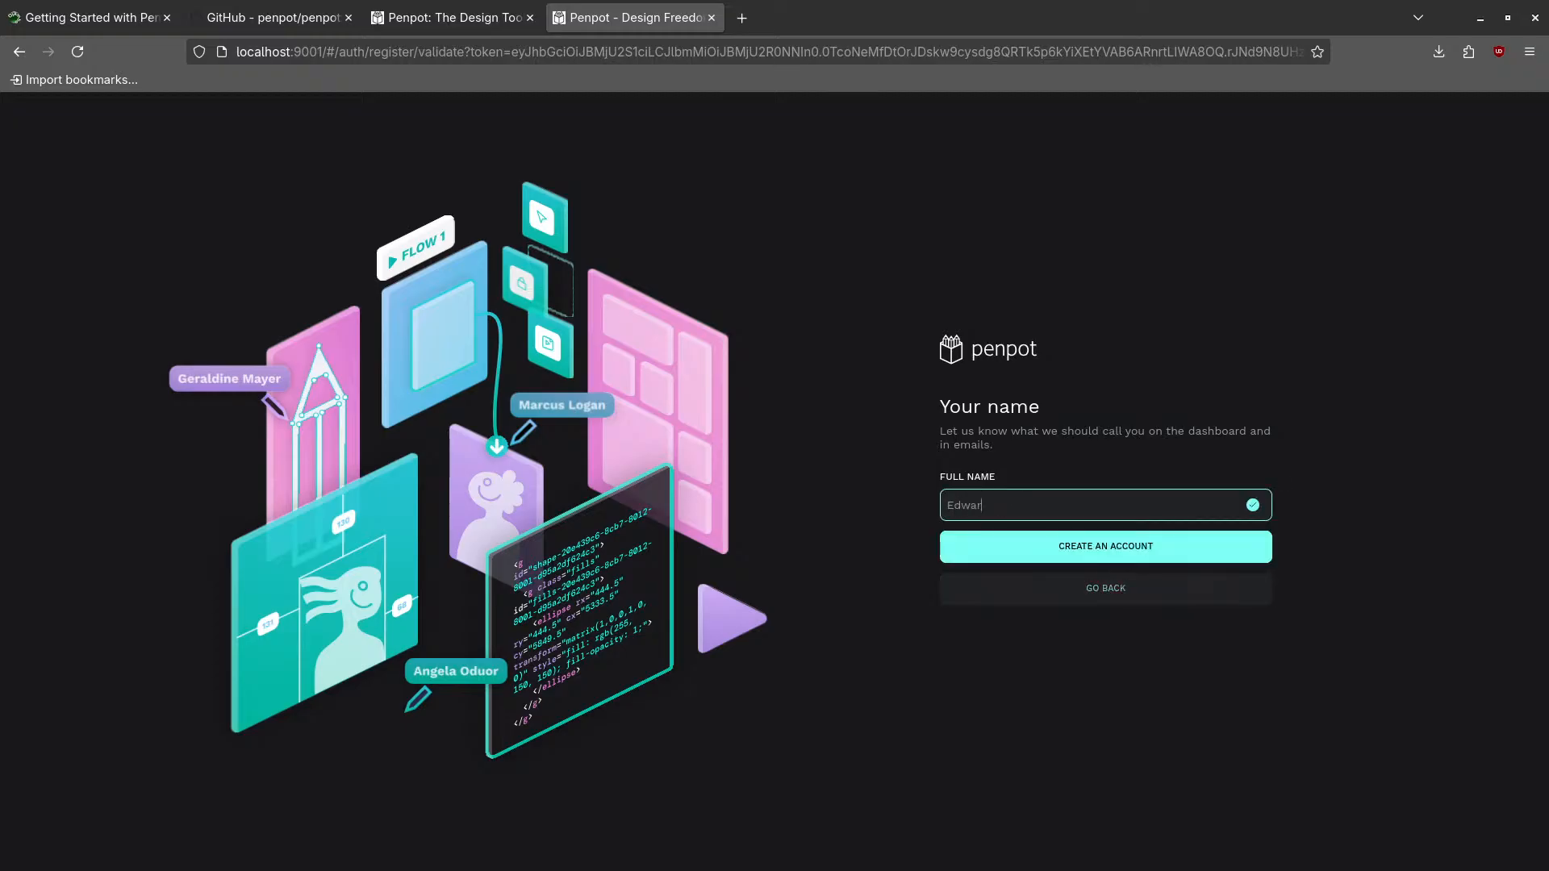
left_click(1099, 546)
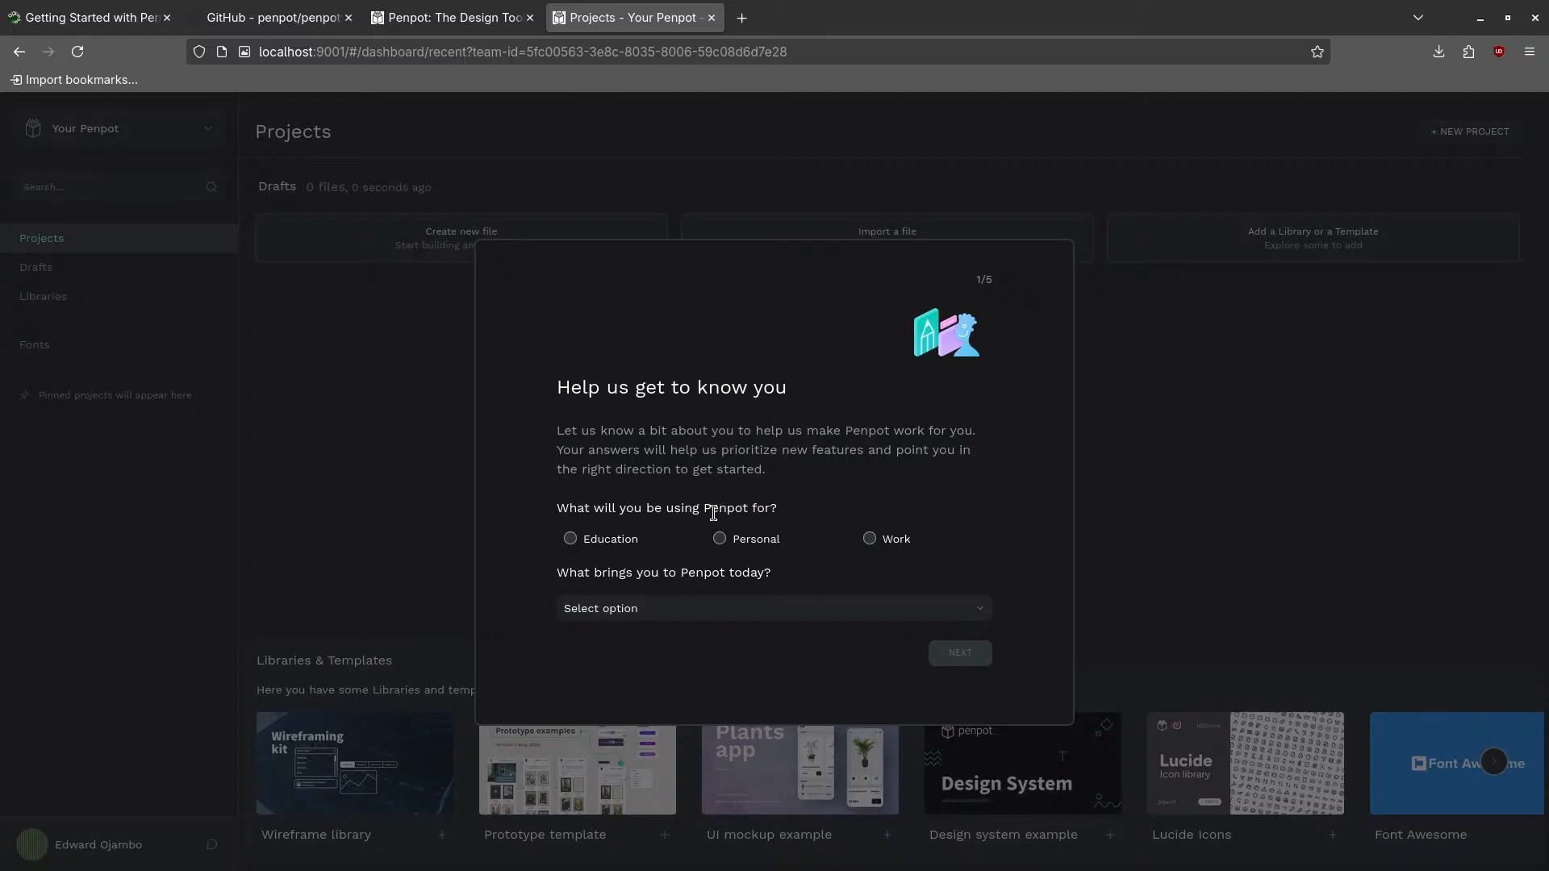
- Answer the first survey questions: for Work, as a Figma alternative, Canva as main tool
left_click(869, 539)
left_click(682, 611)
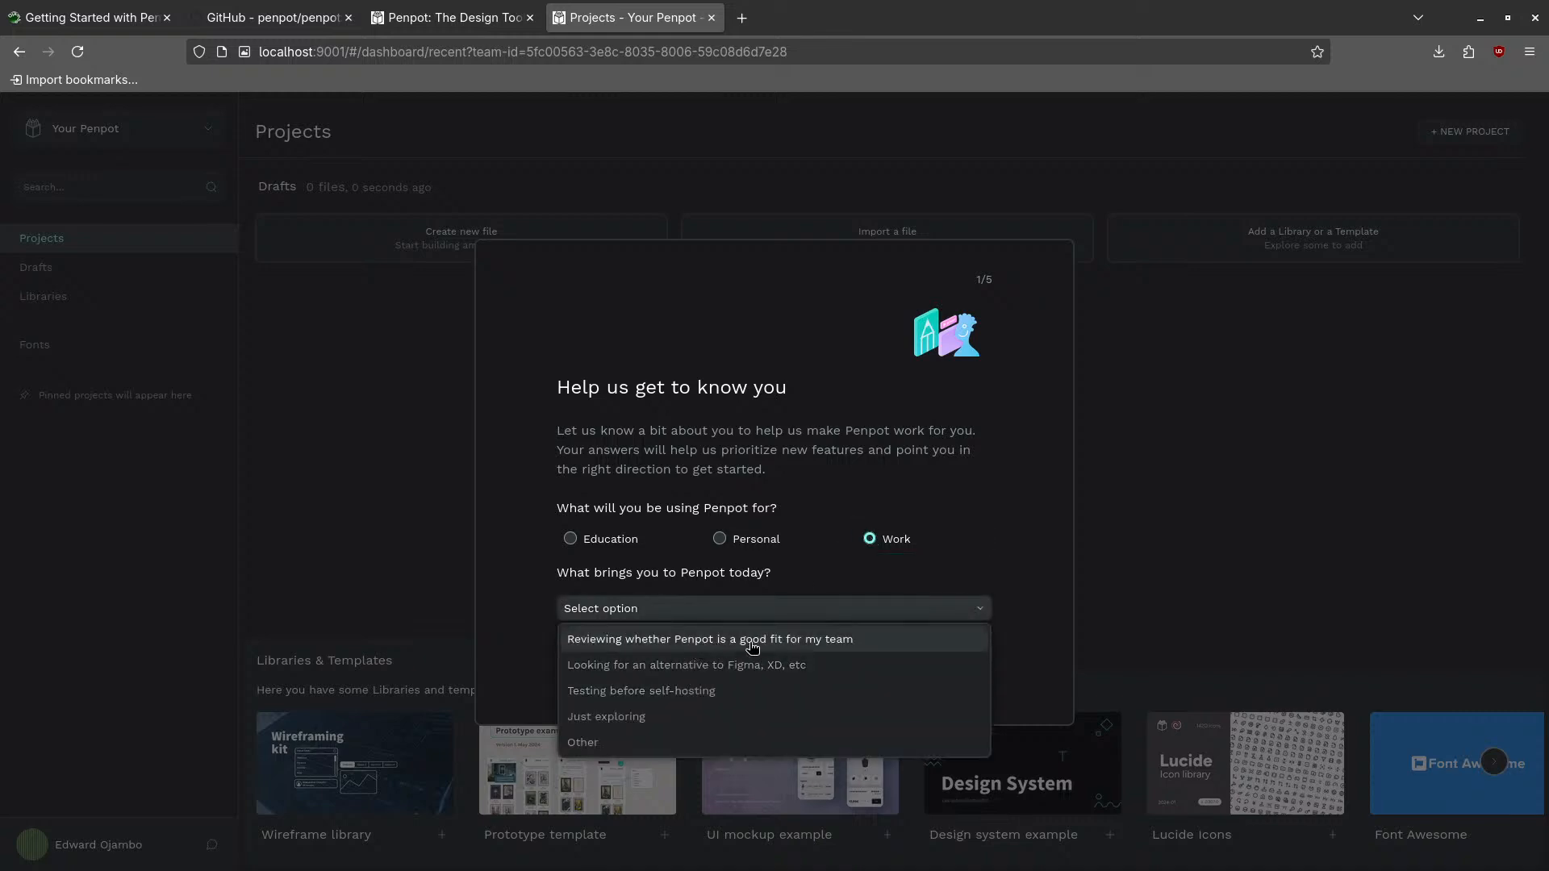
left_click(694, 669)
left_click(957, 652)
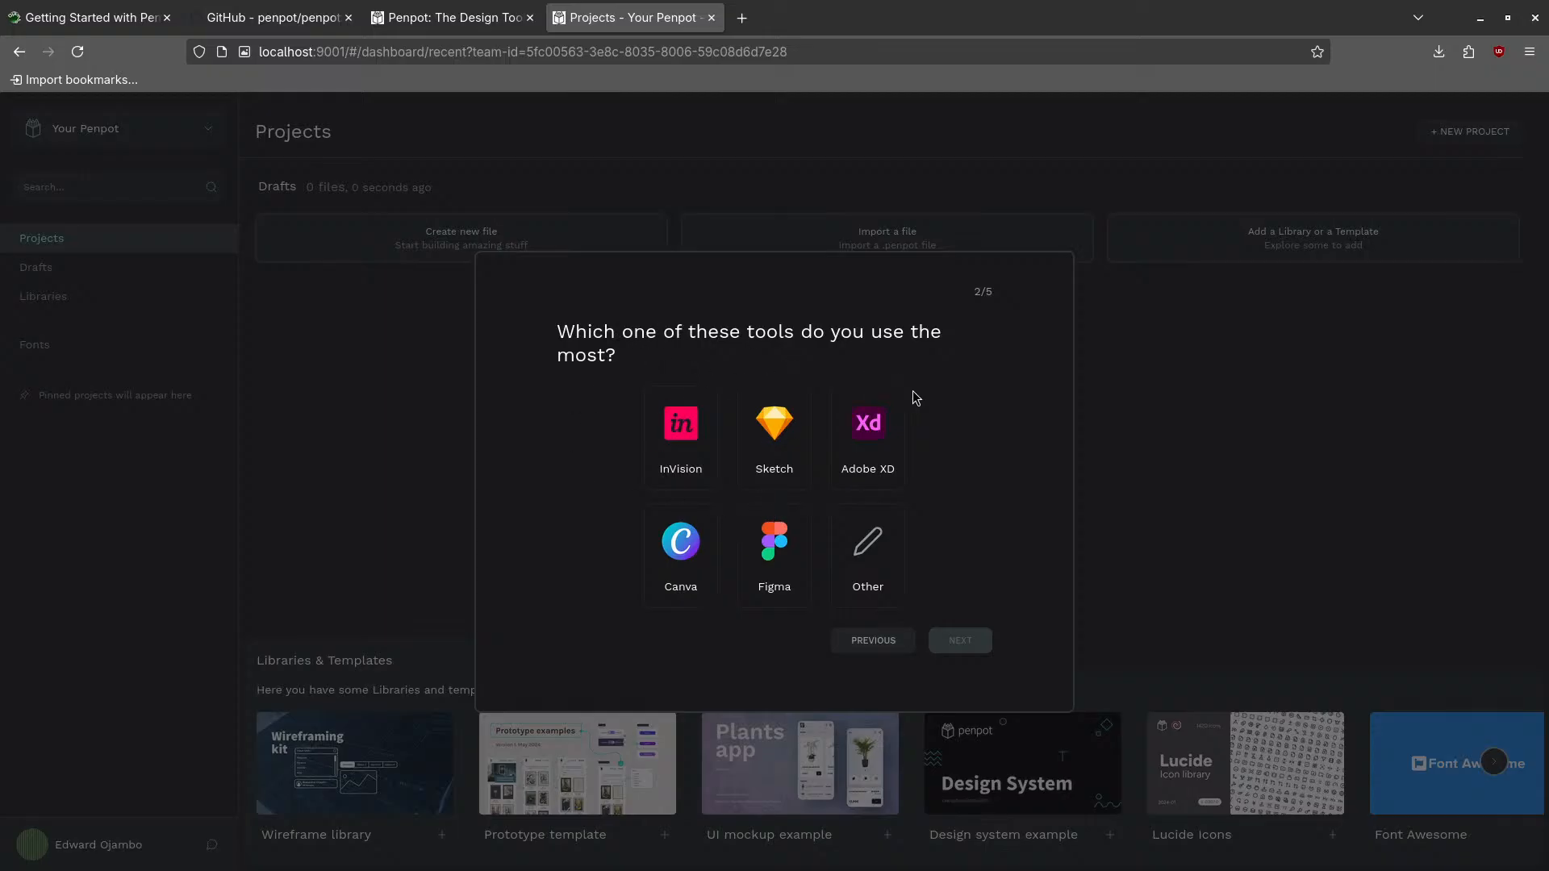
left_click(698, 549)
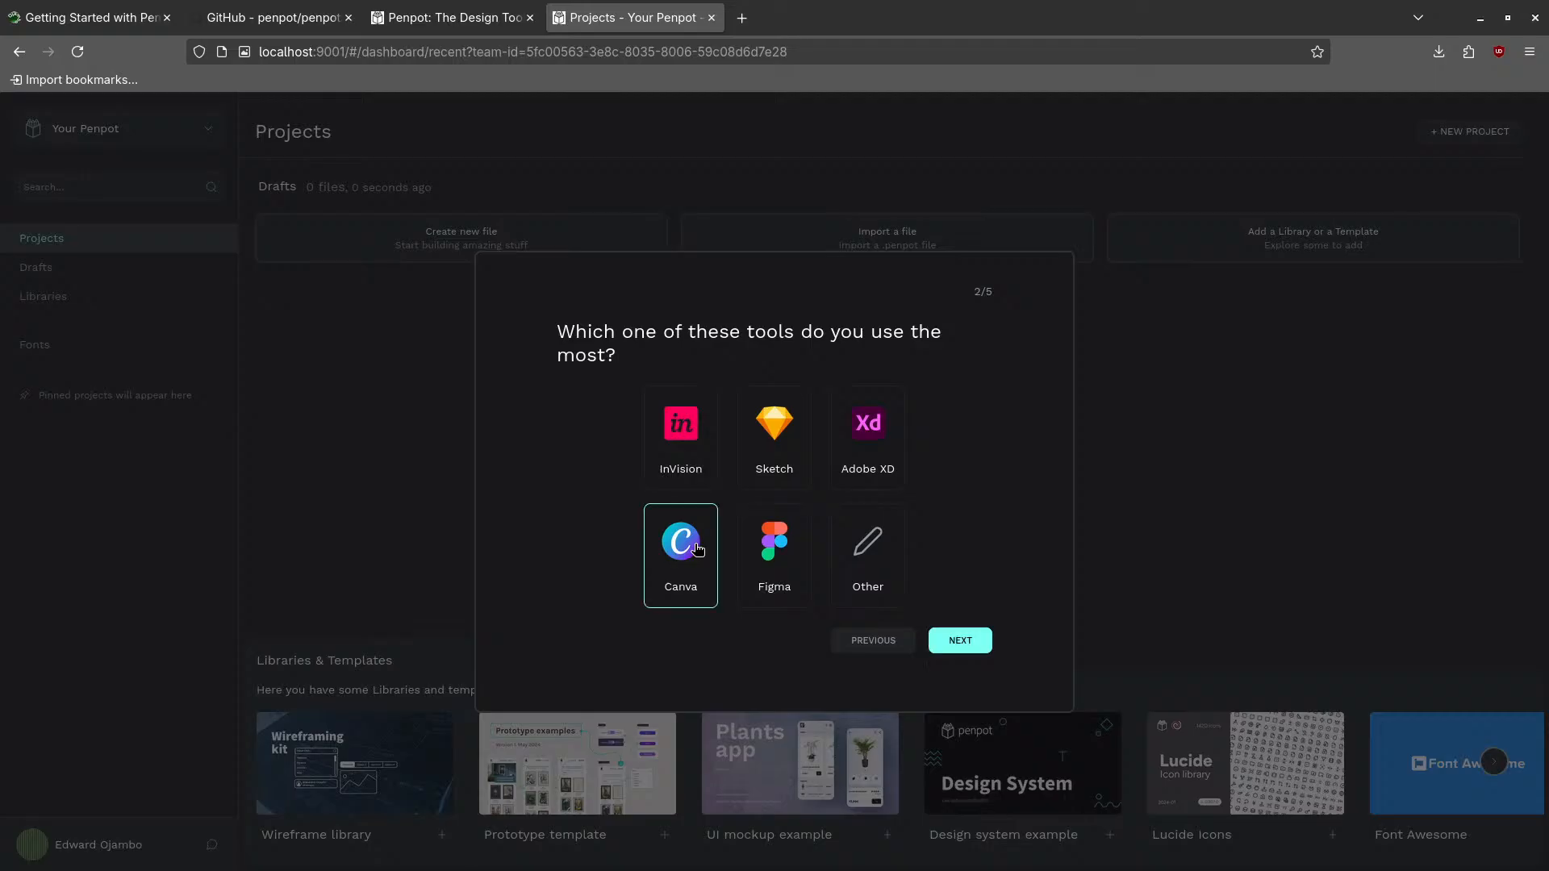
left_click(961, 642)
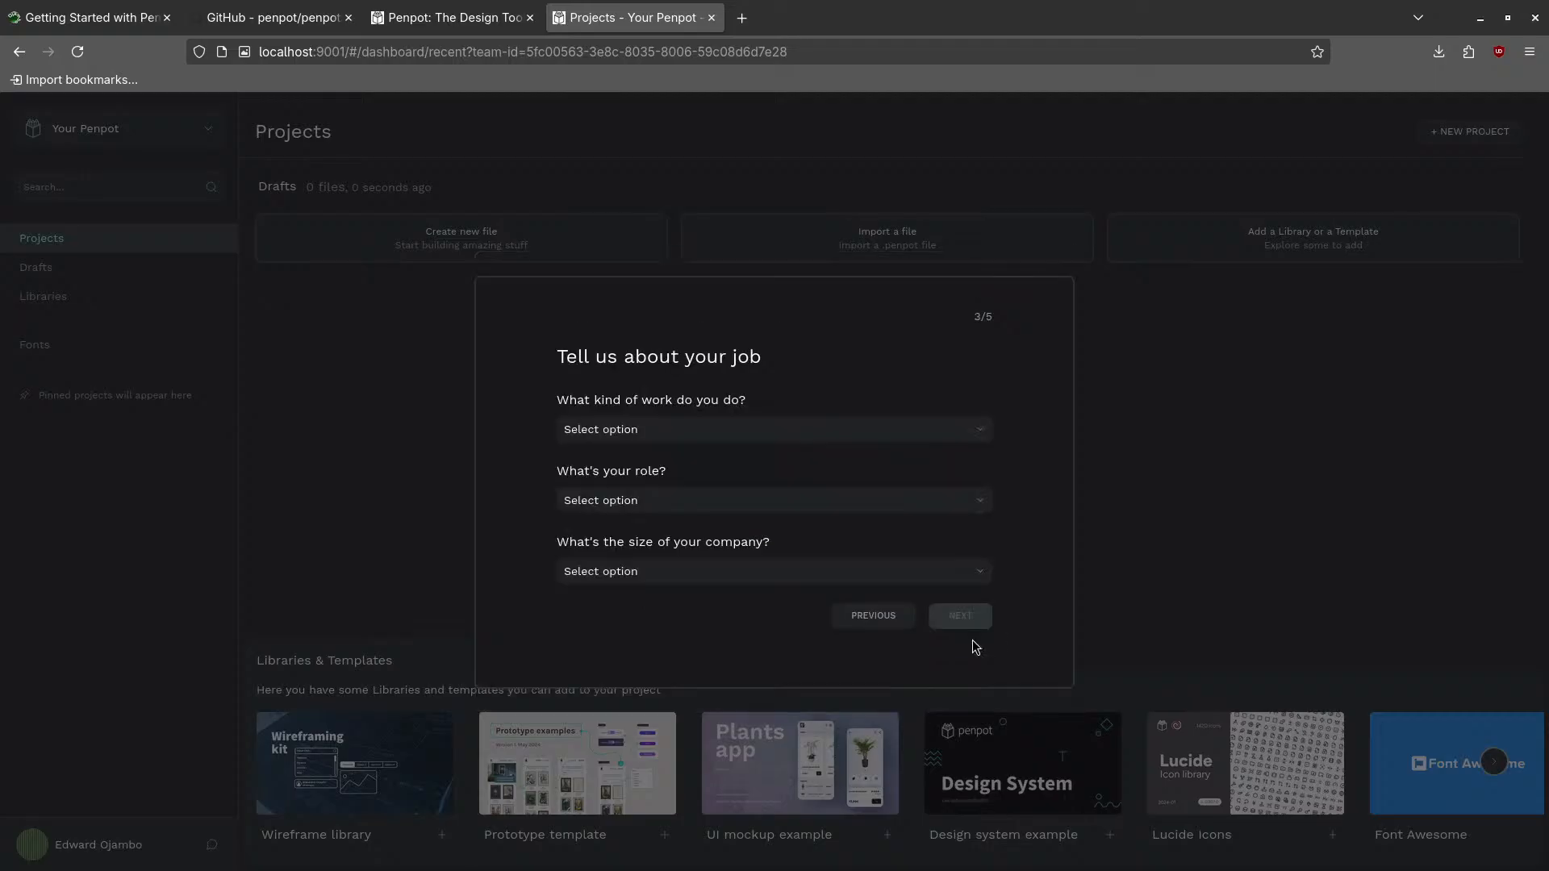
- Set kind of work to Development, role to CEO or Founder, company size 2-10
left_click(706, 436)
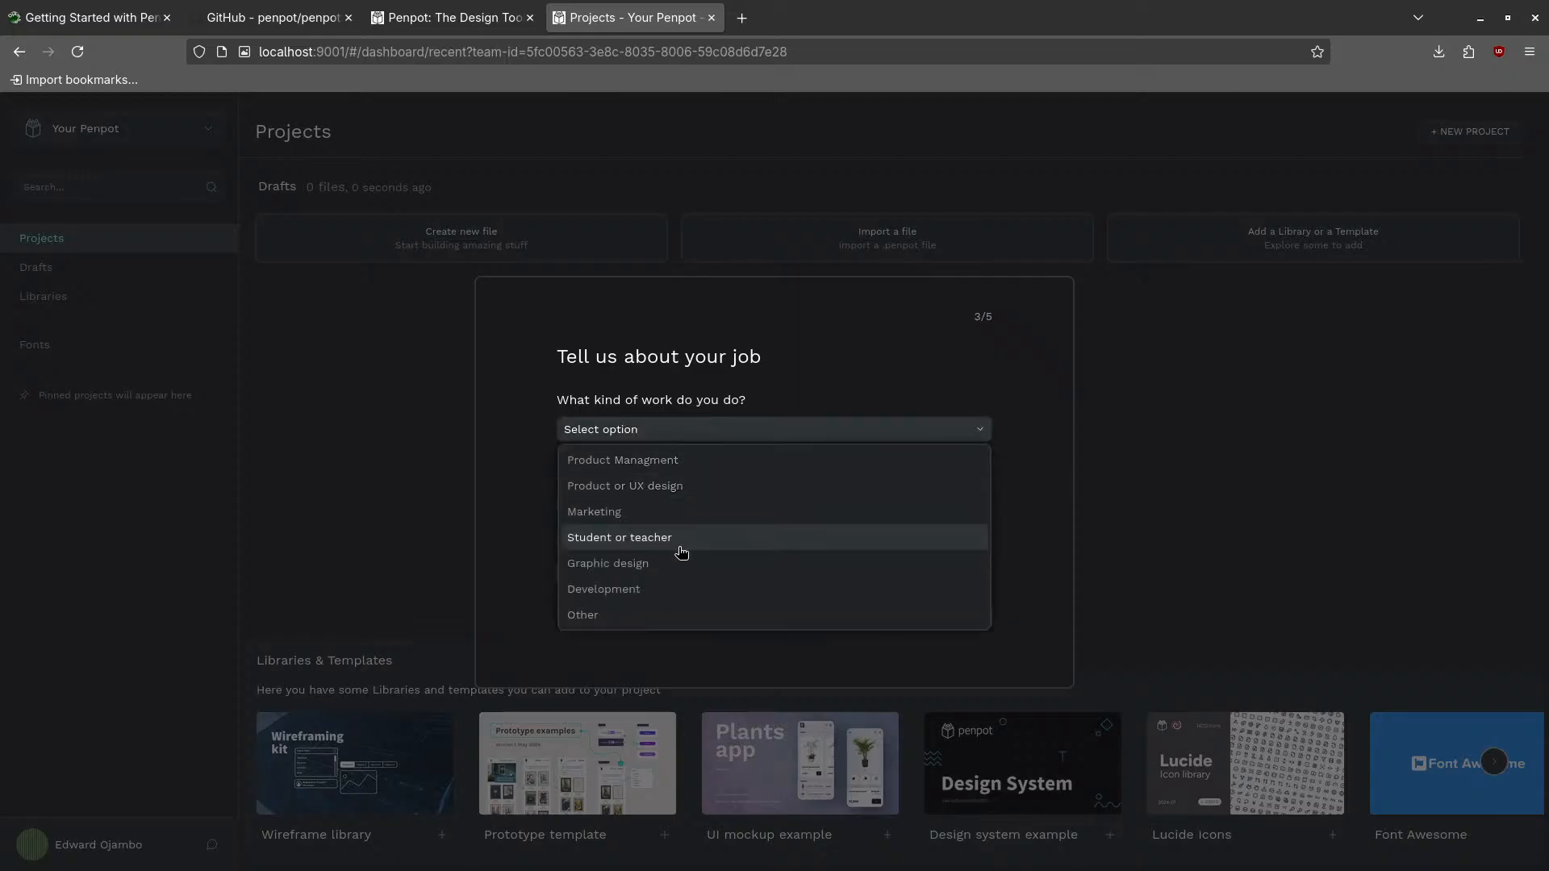
left_click(678, 587)
left_click(659, 501)
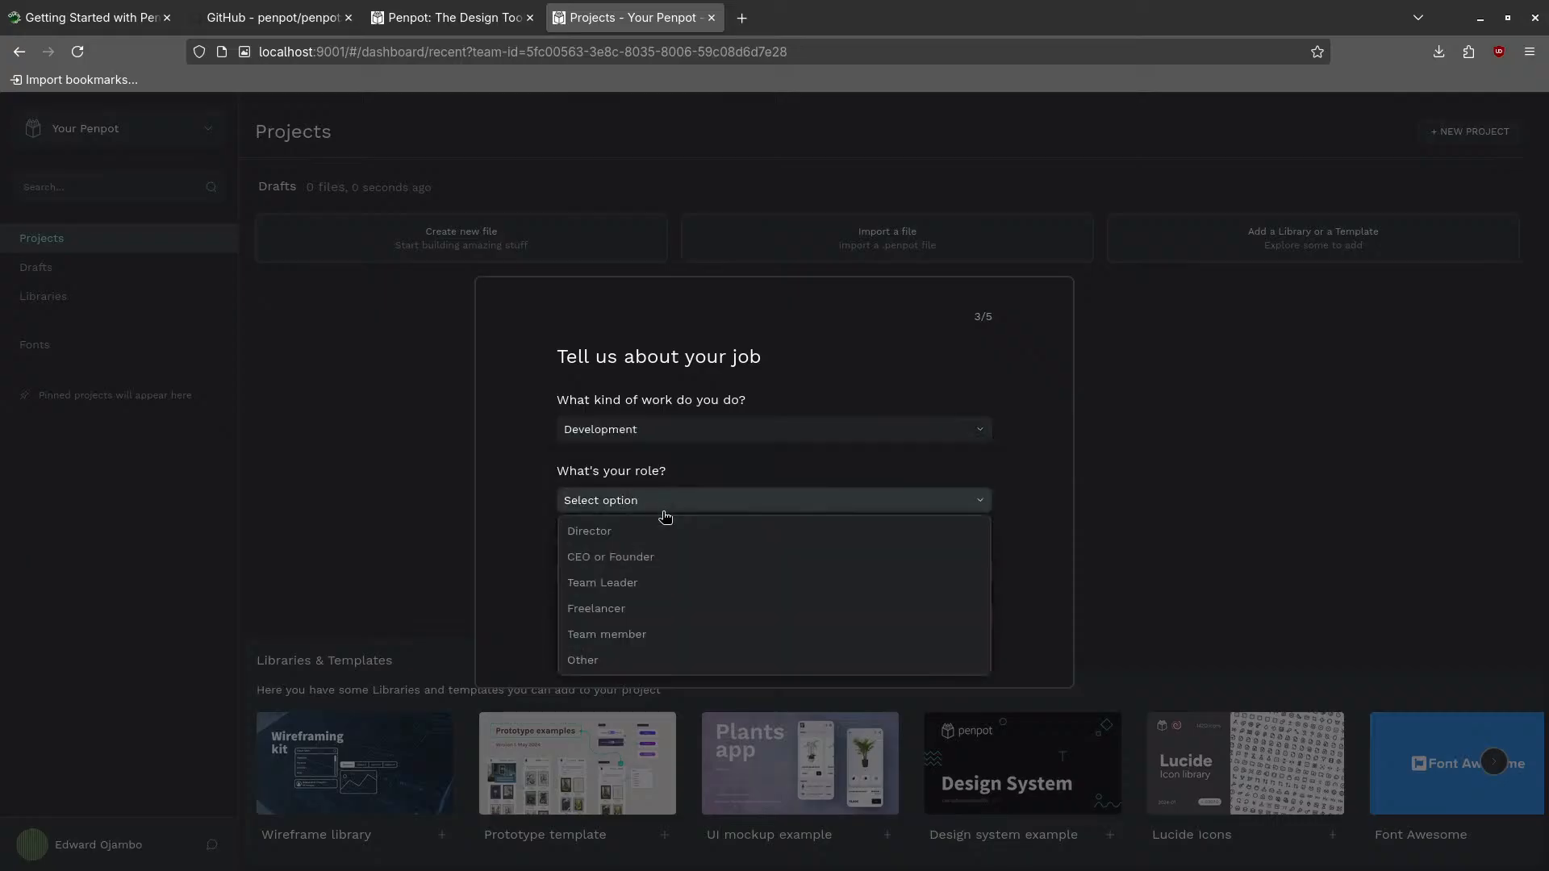
left_click(606, 558)
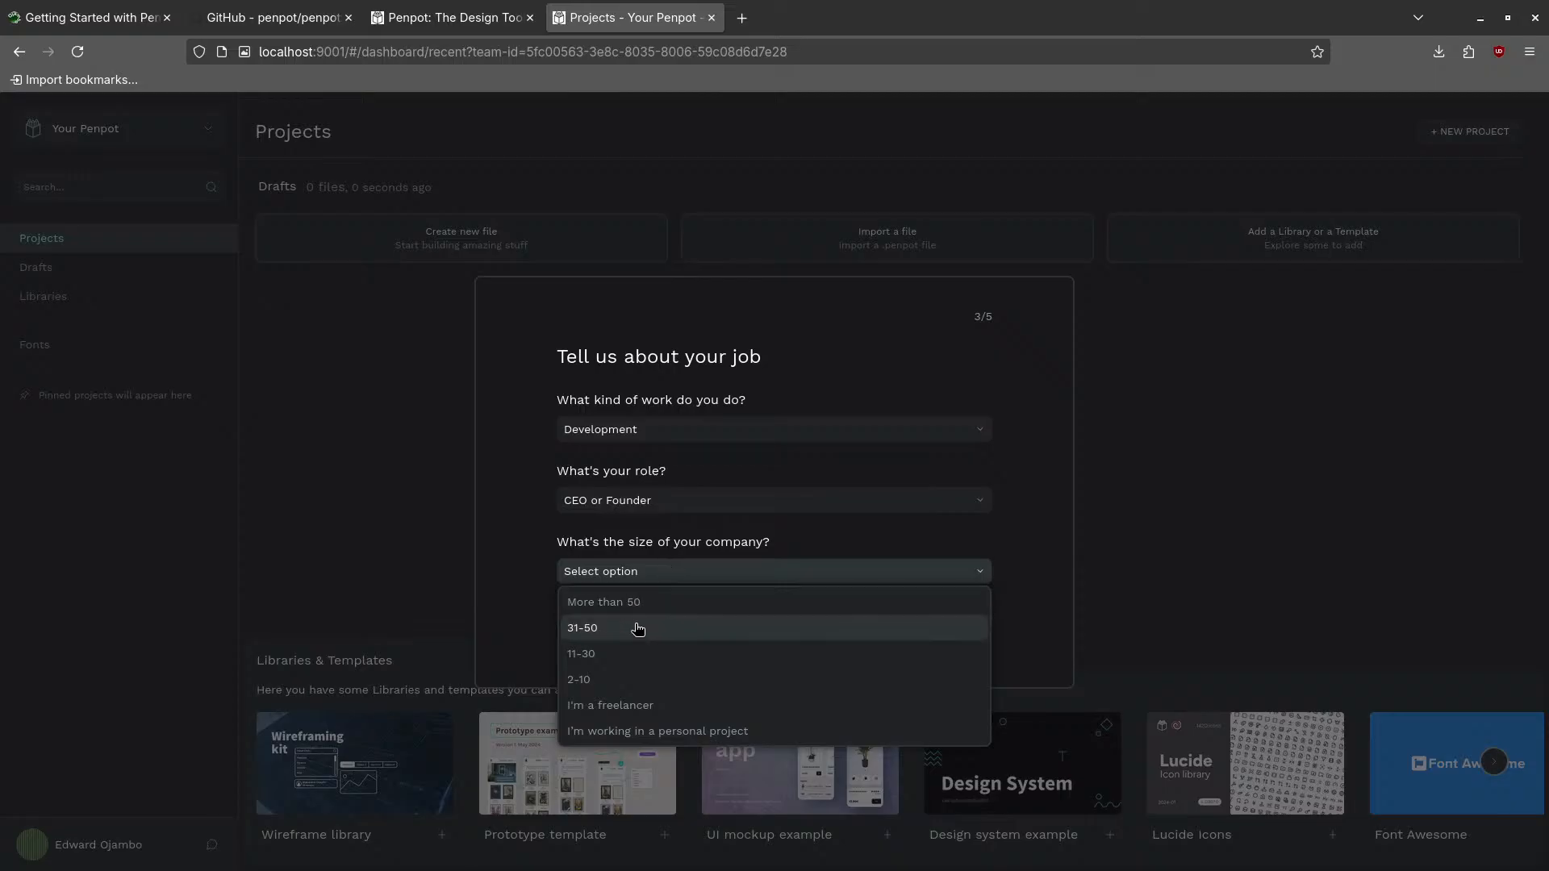
left_click(618, 682)
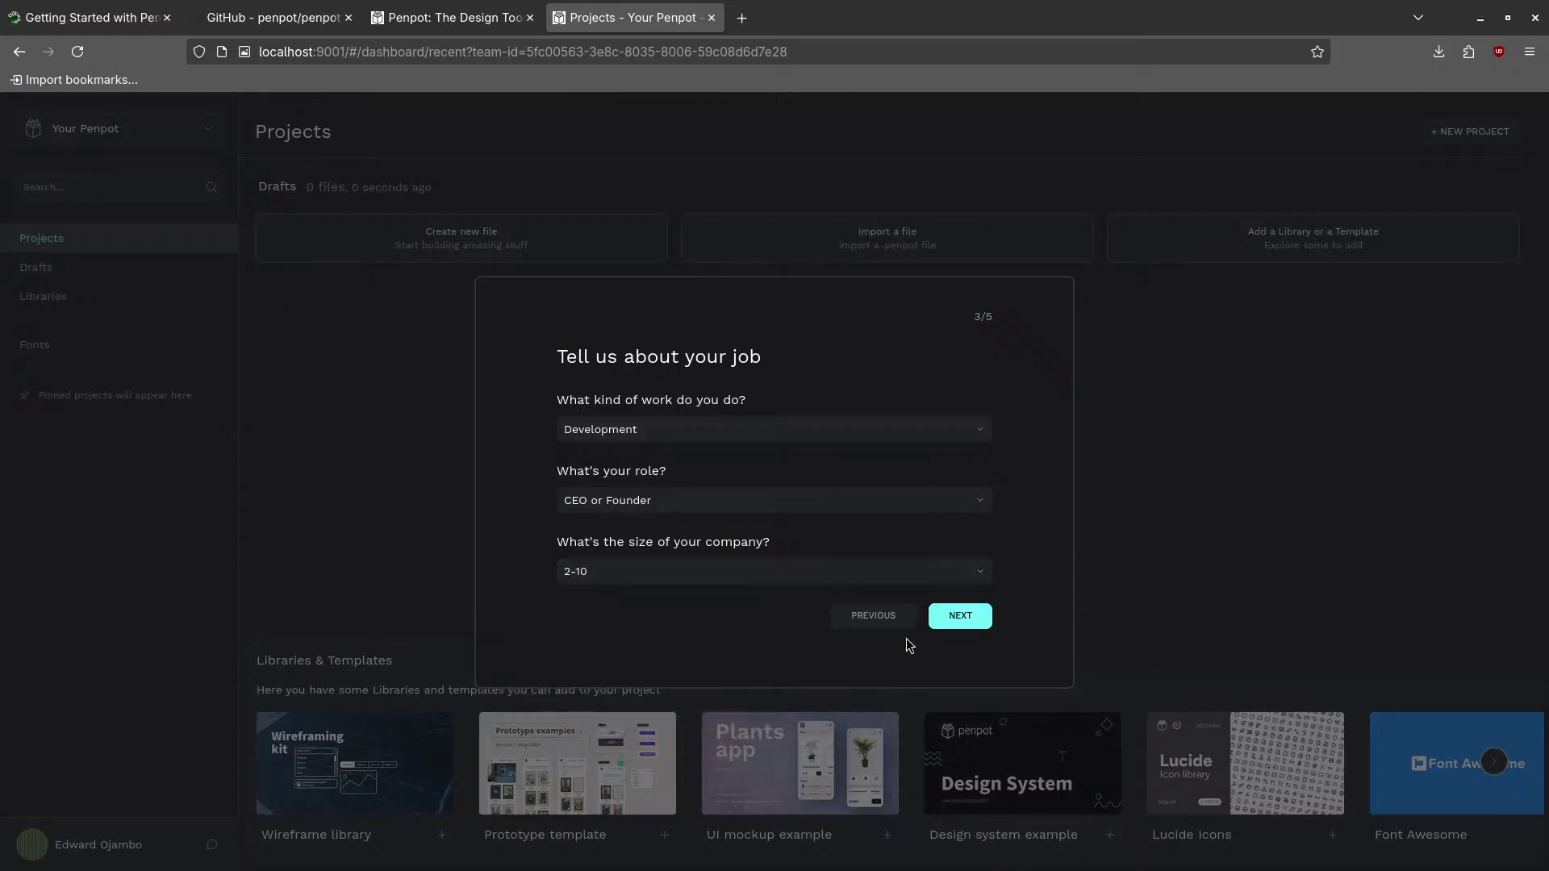
left_click(977, 620)
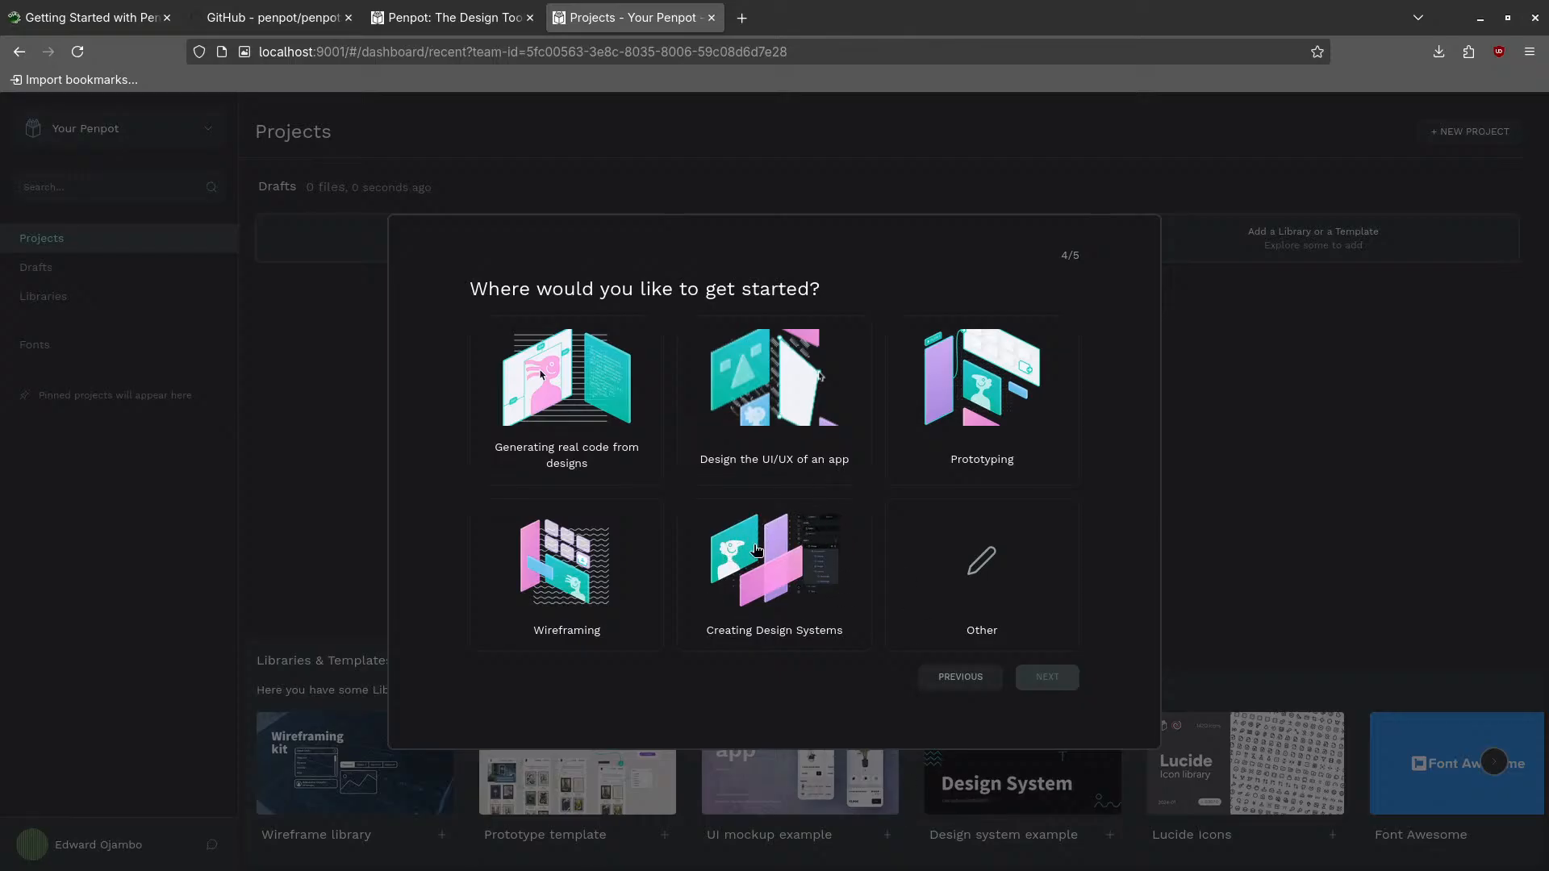
- Choose Creating Design Systems as the starting point and Search Engine as the referral source
left_click(757, 551)
left_click(1052, 680)
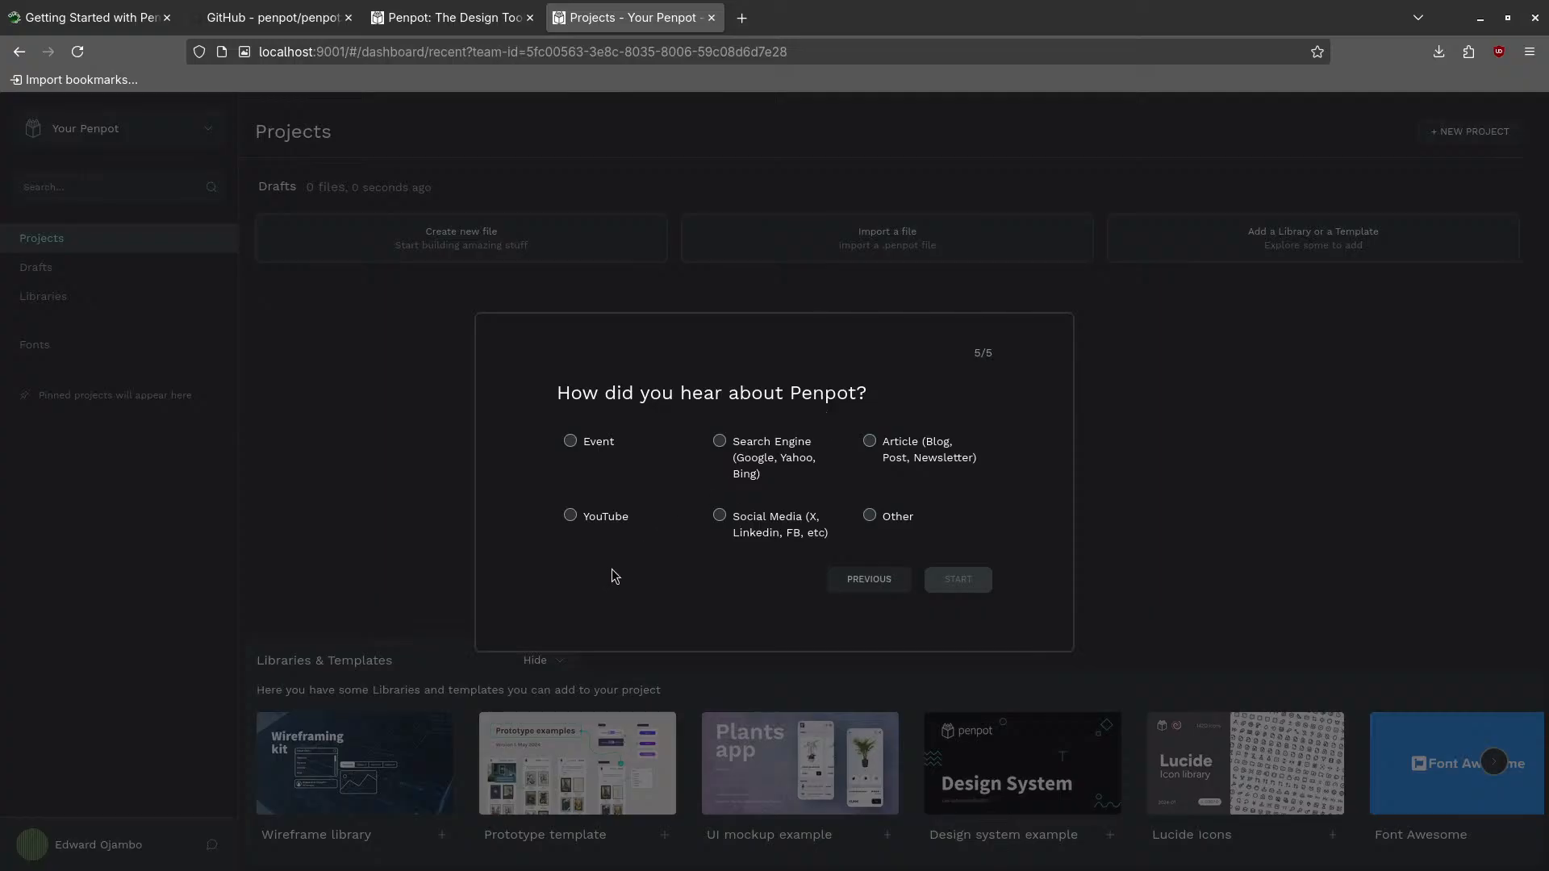
left_click(721, 440)
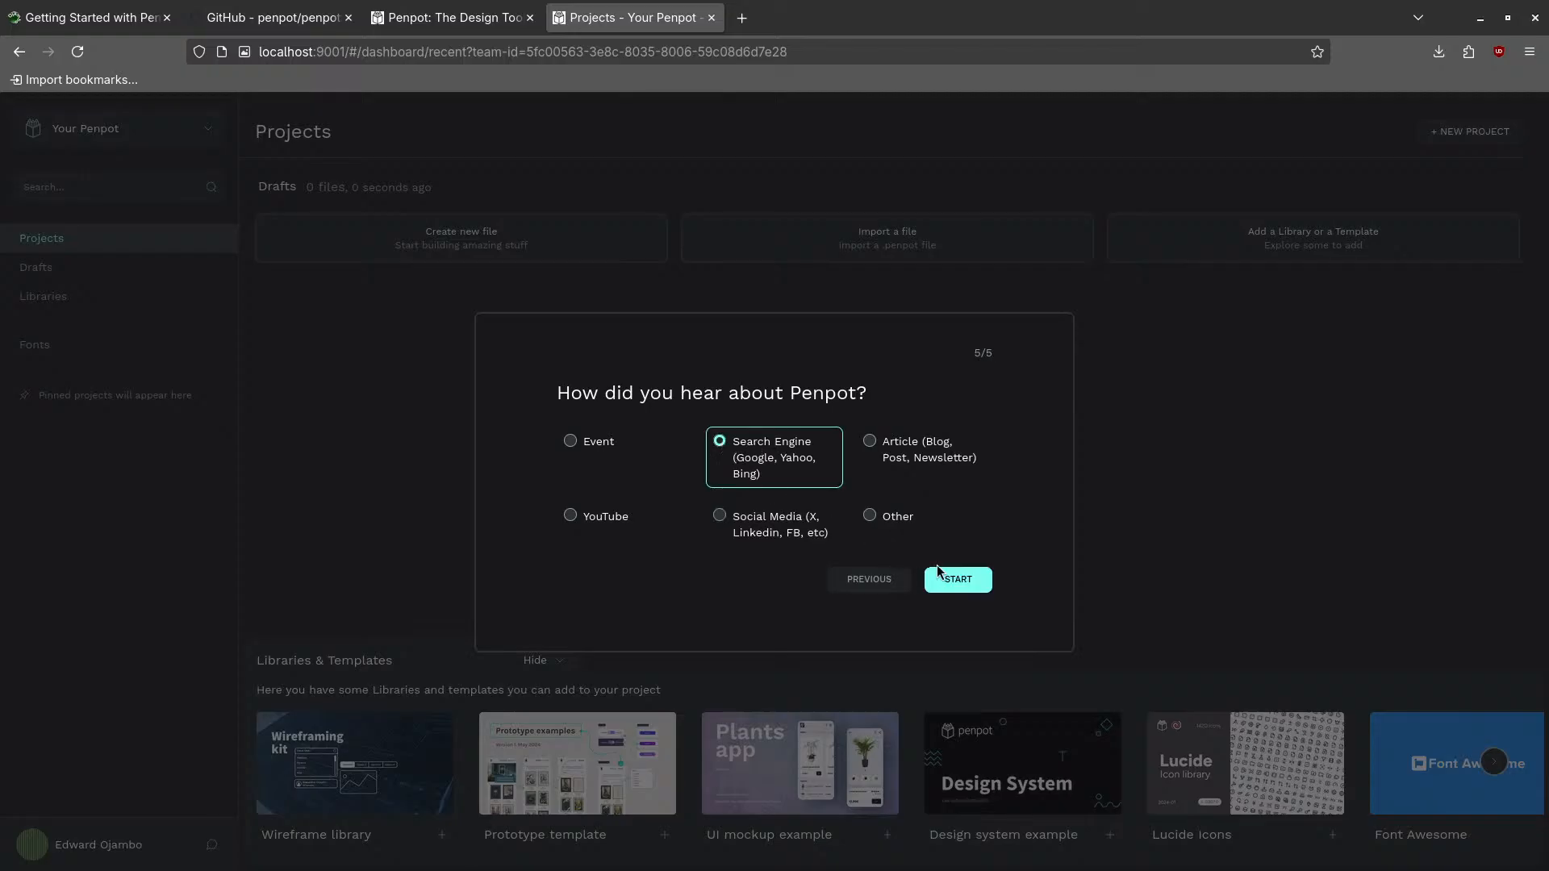
left_click(960, 581)
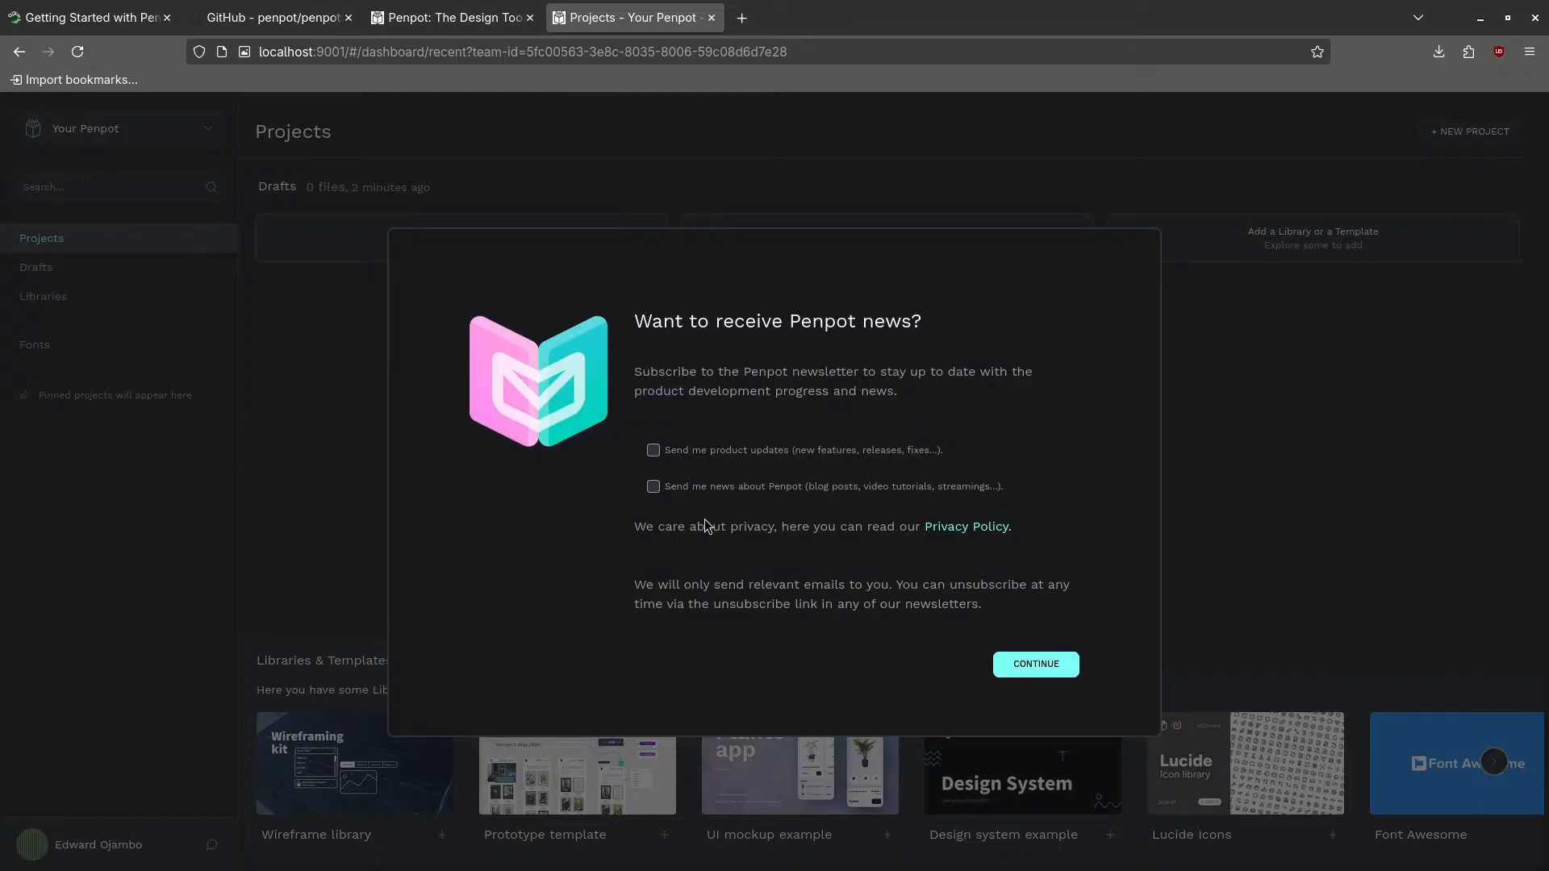
- Continue past the newsletter prompt unsubscribed and proceed without creating a team
left_click(1057, 676)
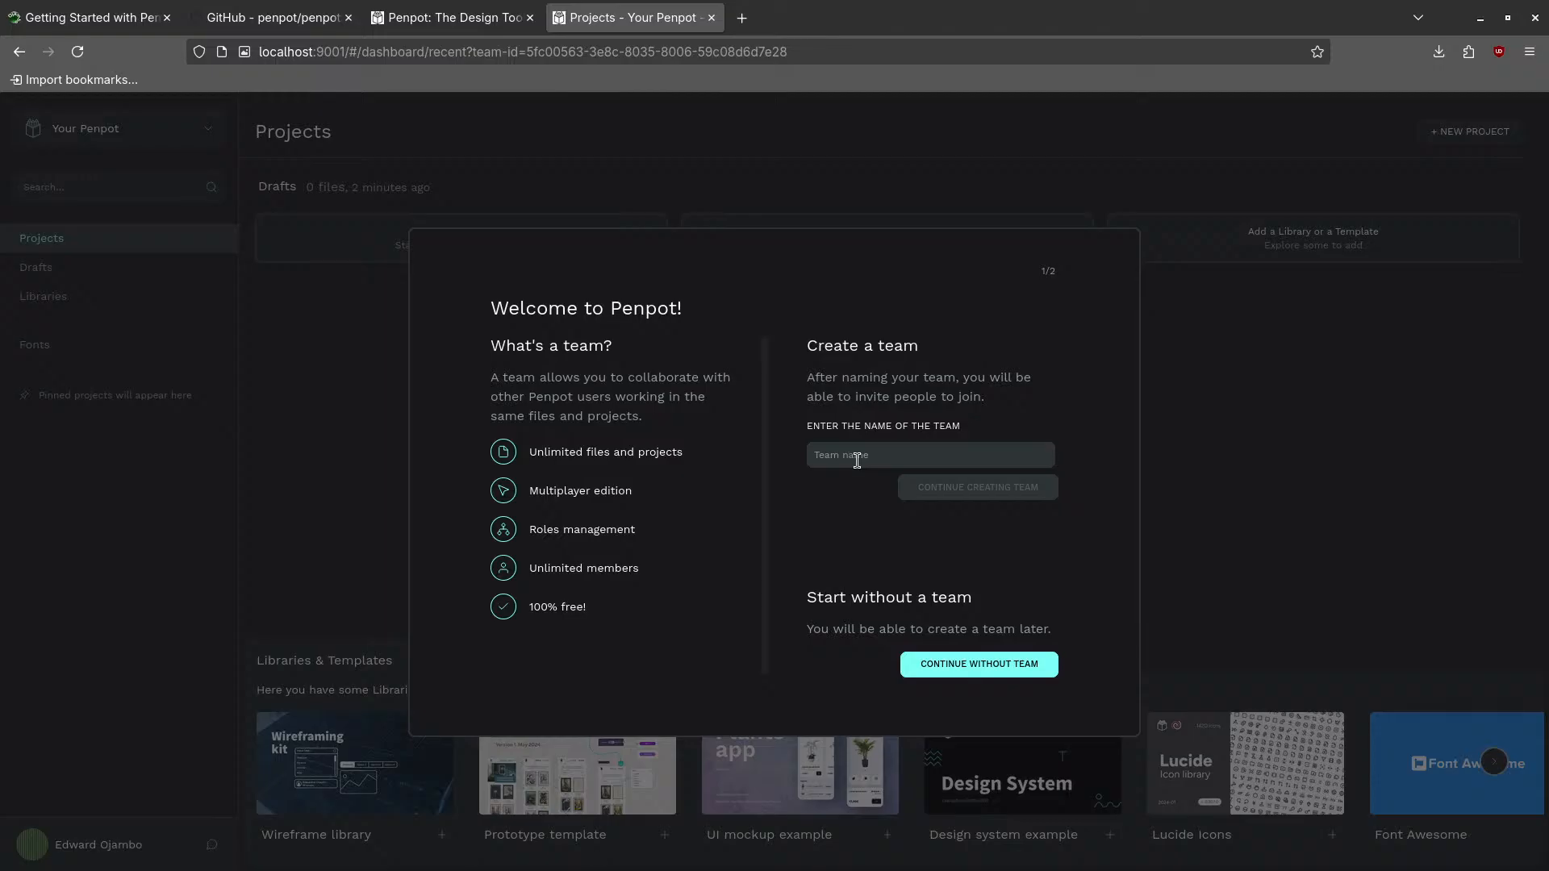
left_click(977, 675)
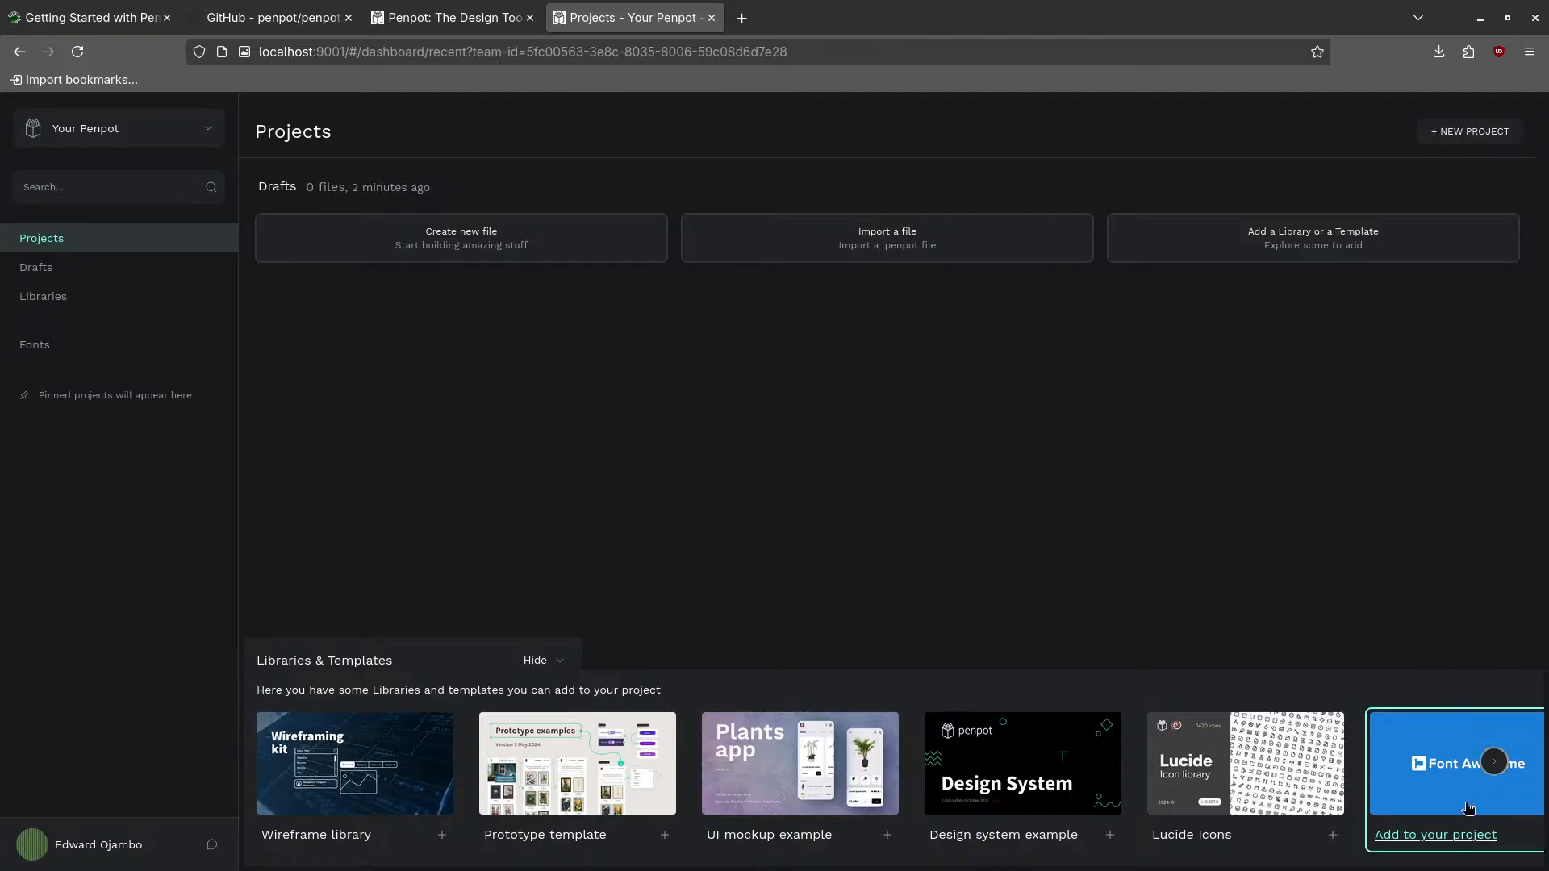
- Scroll through the Libraries & Templates carousel and add the Avataaars library to the project
left_click(1495, 763)
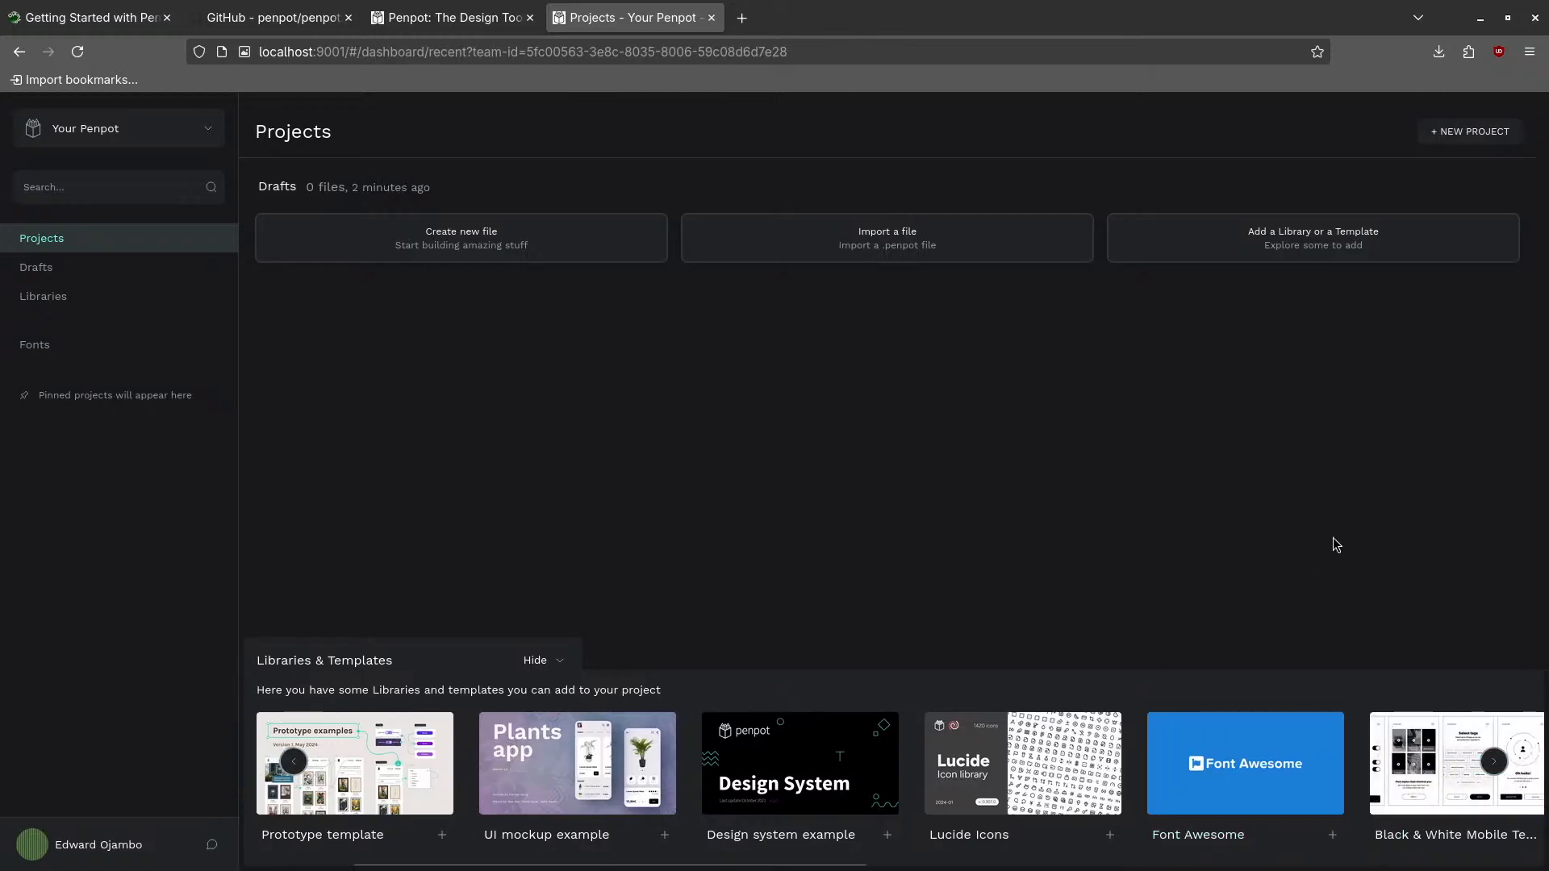
left_click(1494, 762)
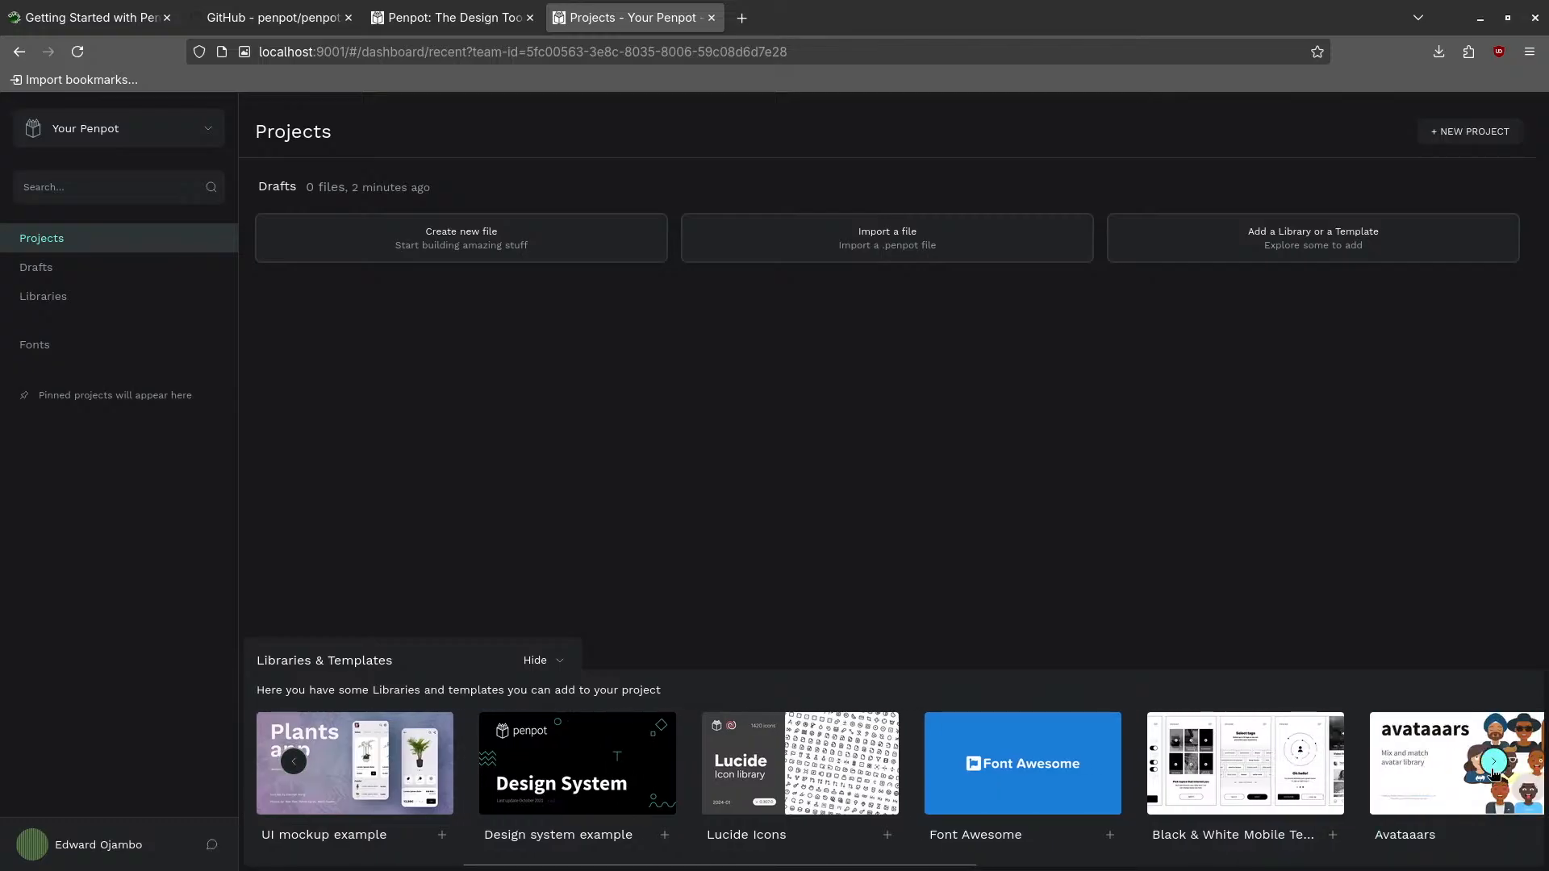
mouse_move(1441, 763)
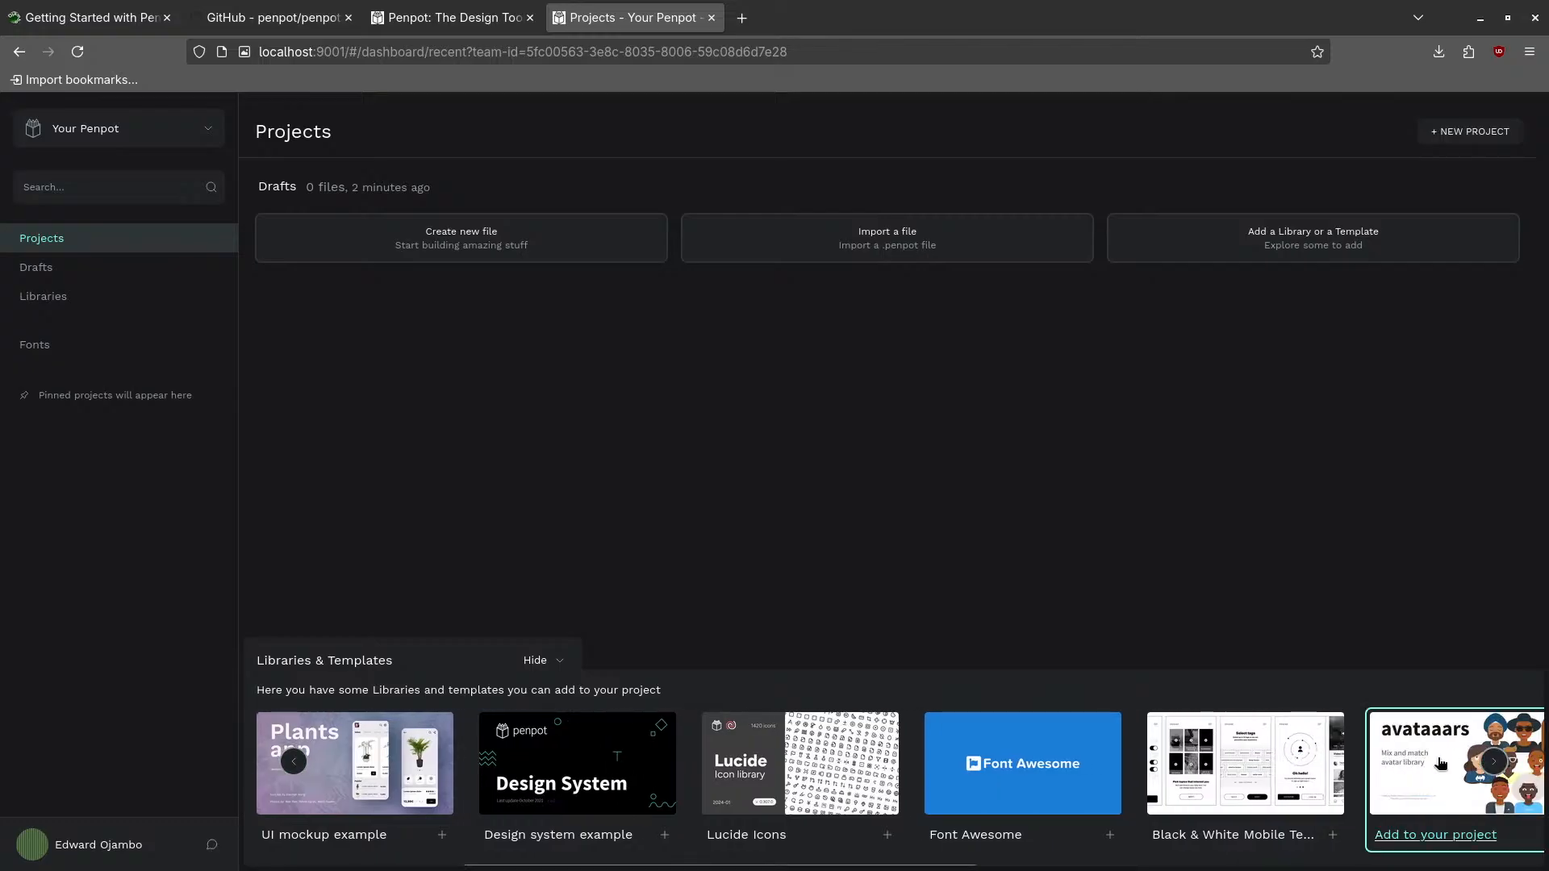
left_click(1492, 762)
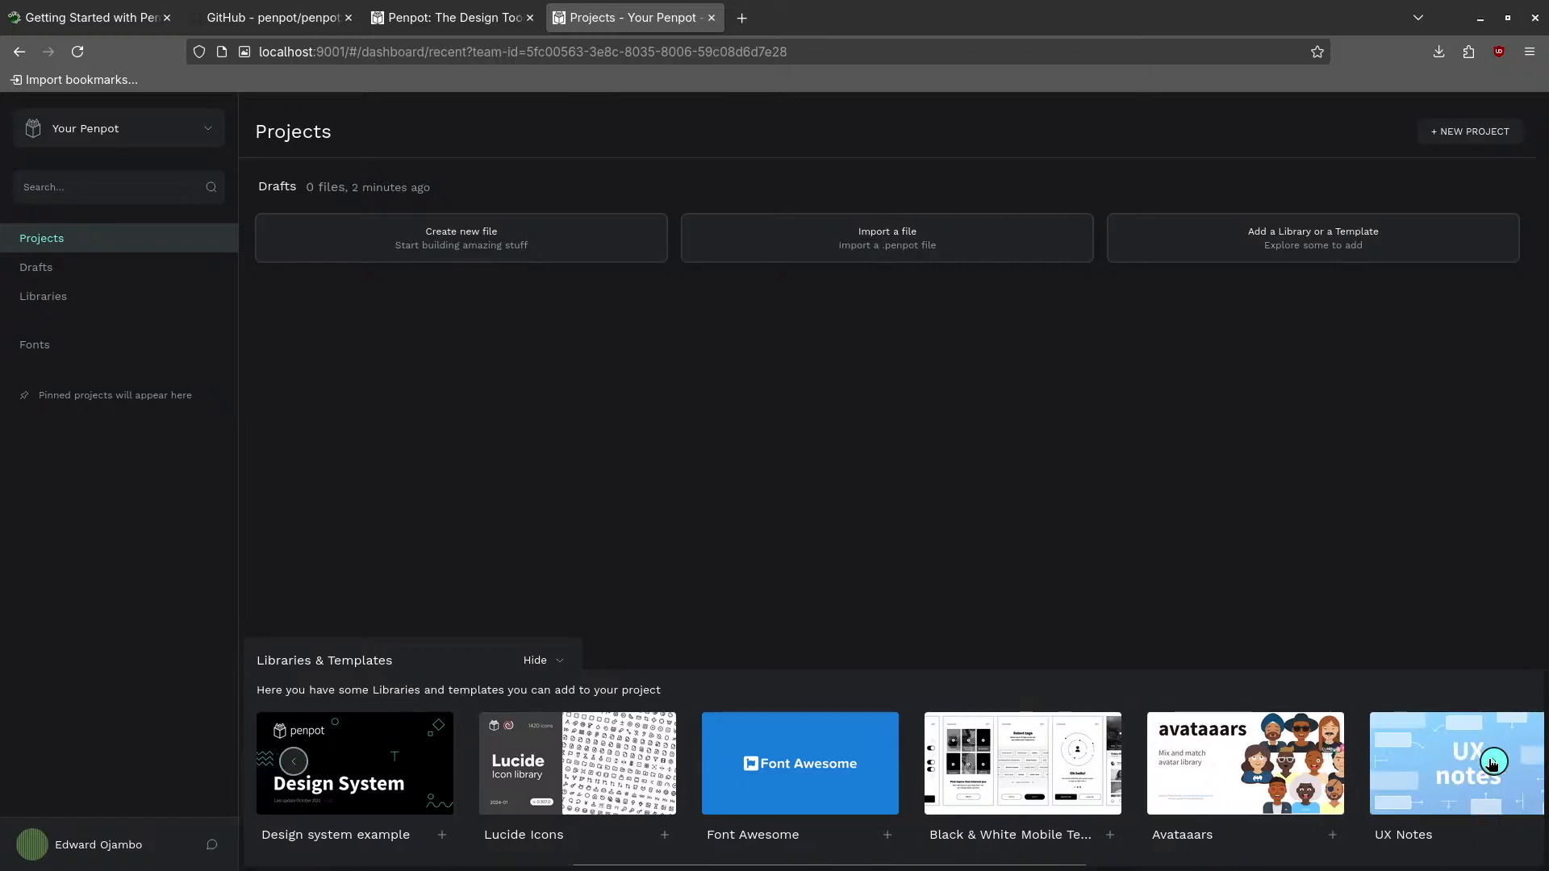
left_click(1498, 762)
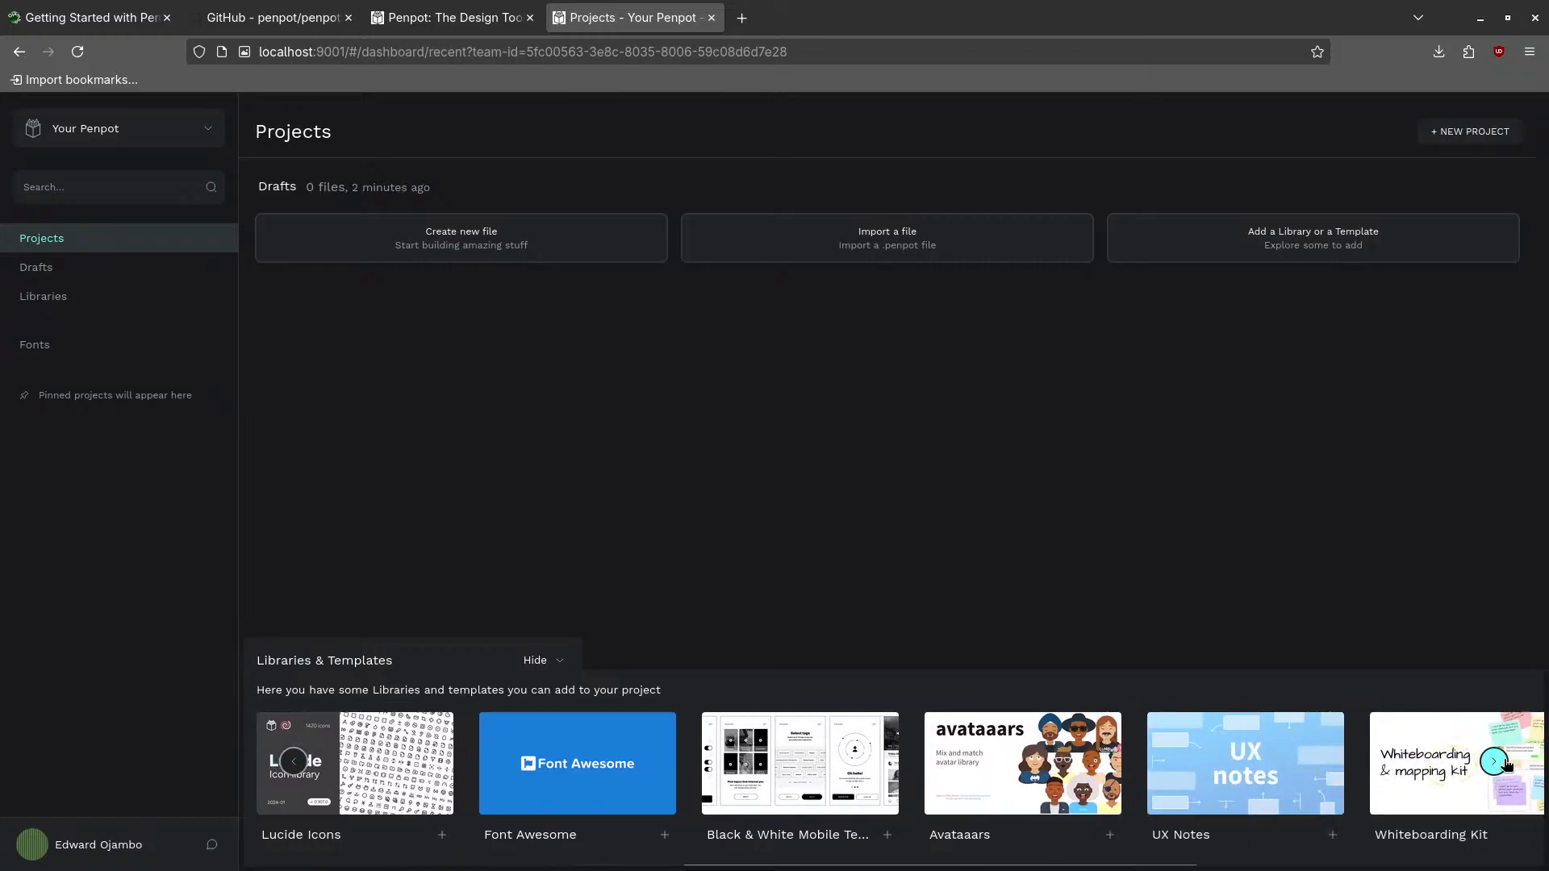
left_click(1495, 762)
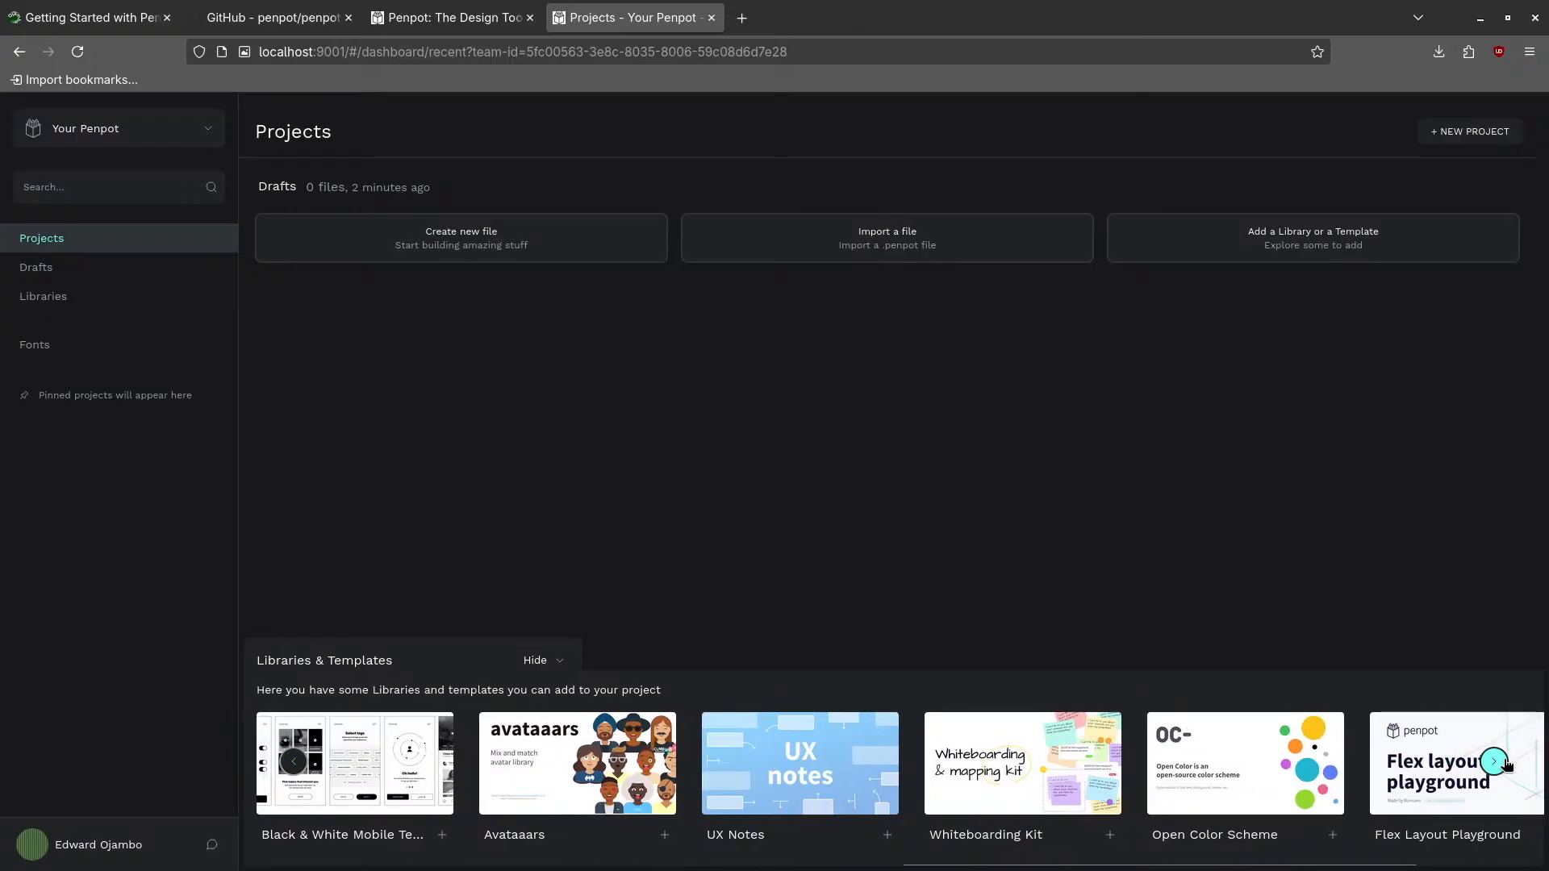
left_click(1502, 764)
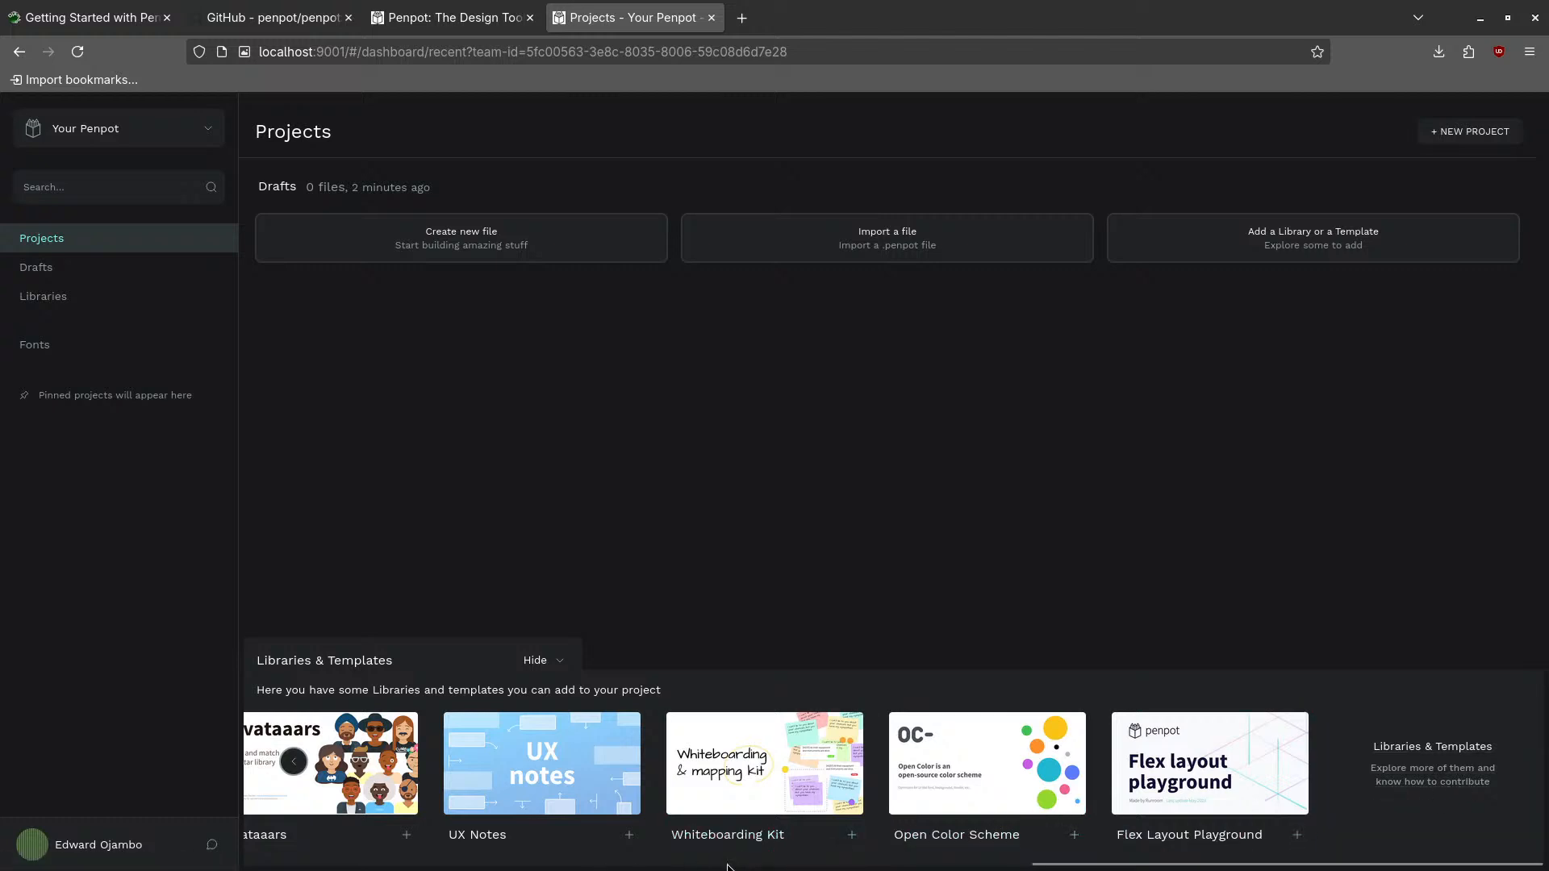
left_click(367, 768)
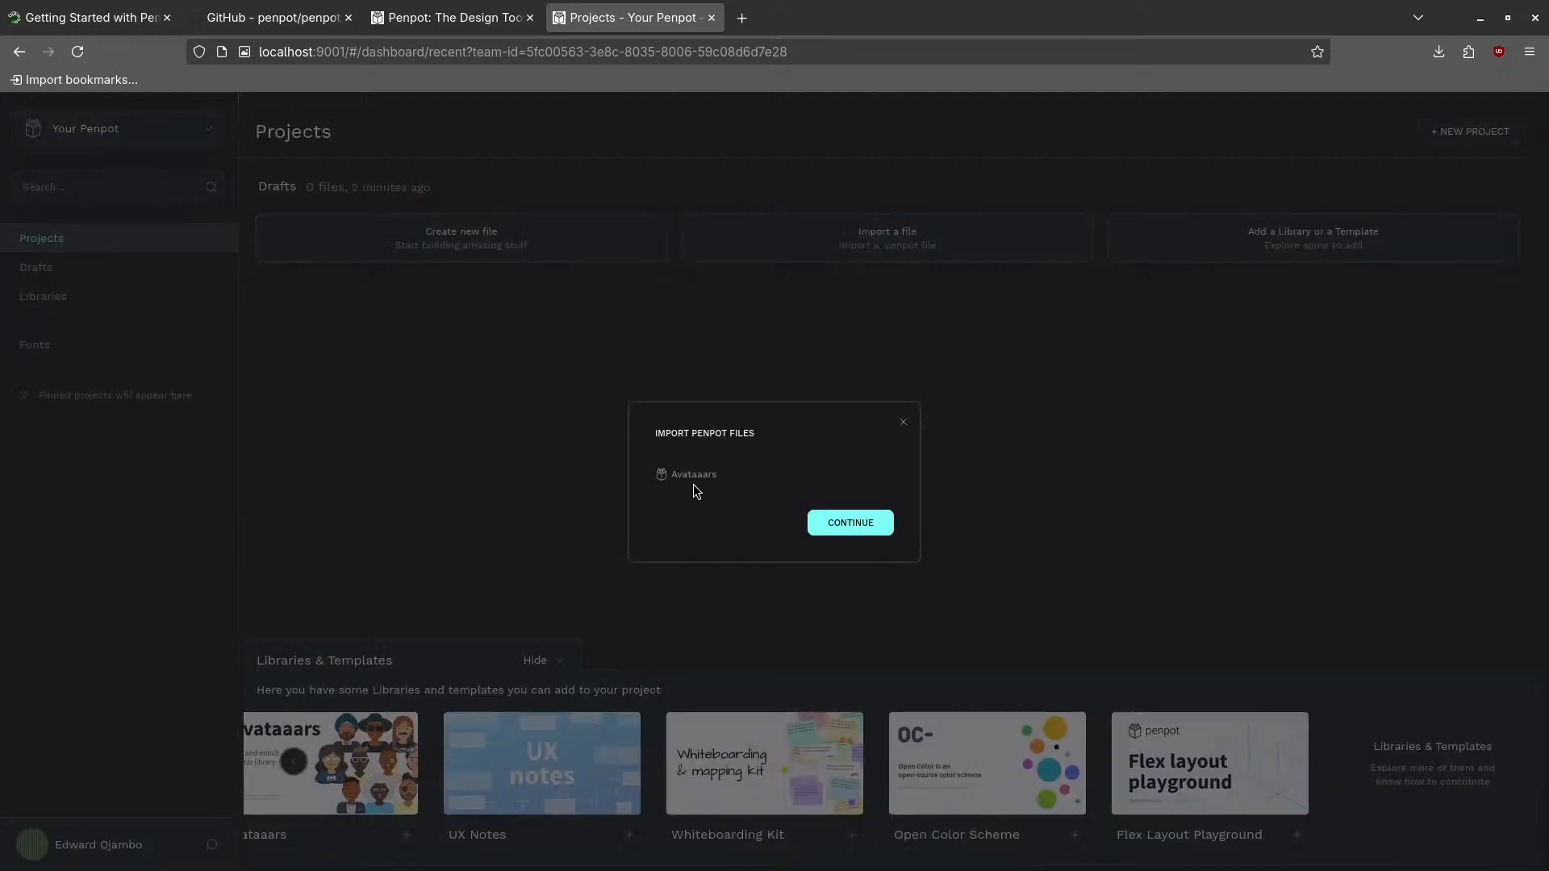
- Complete the Avataaars import and find the new Avataaars file in Drafts
left_click(839, 526)
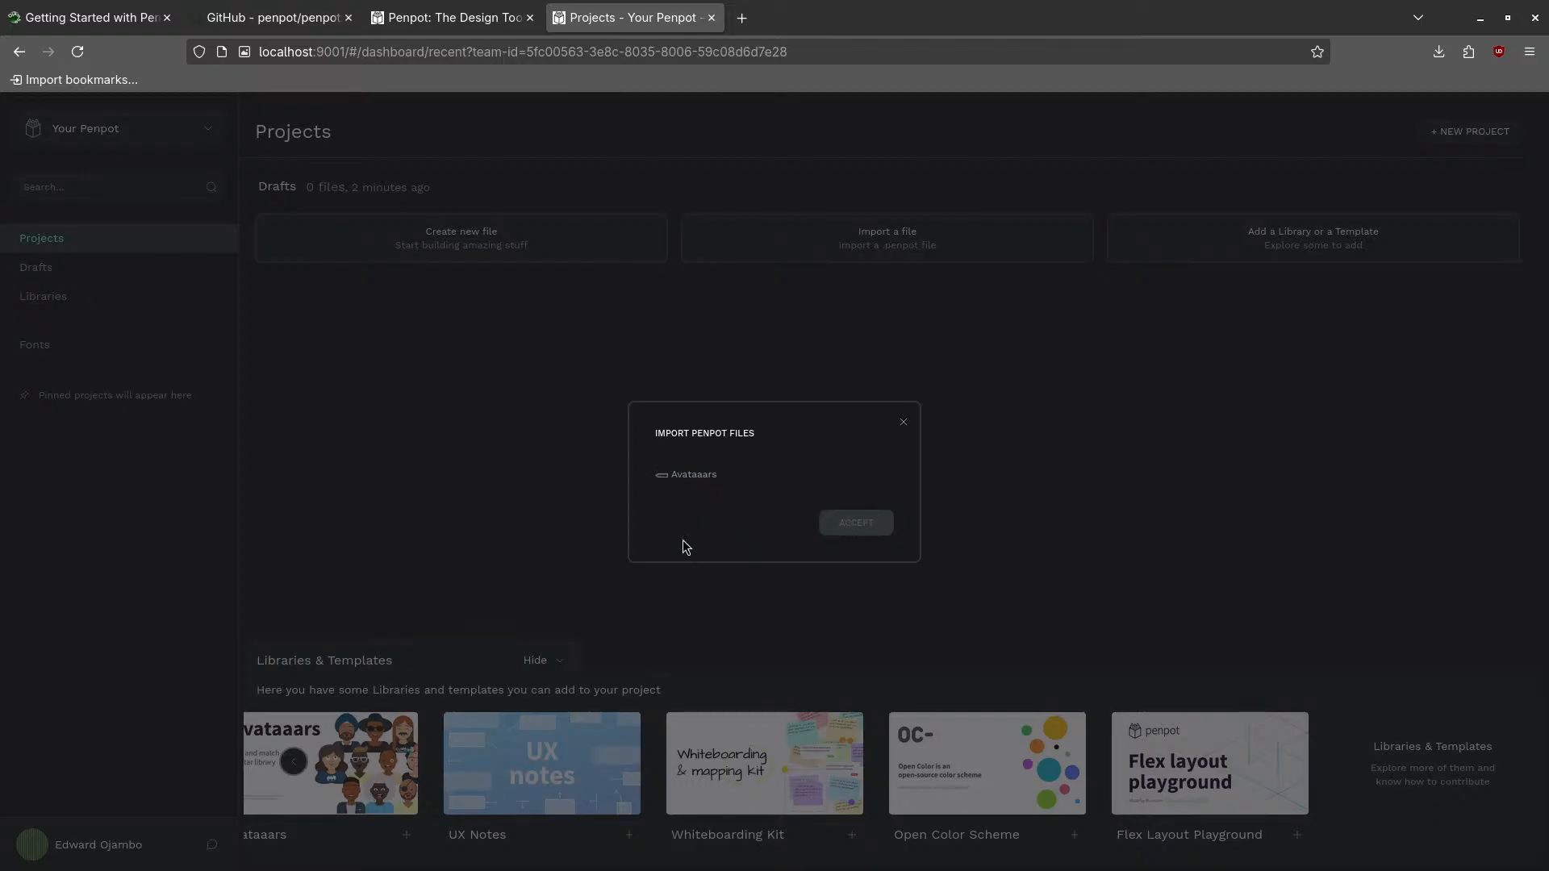
left_click(824, 526)
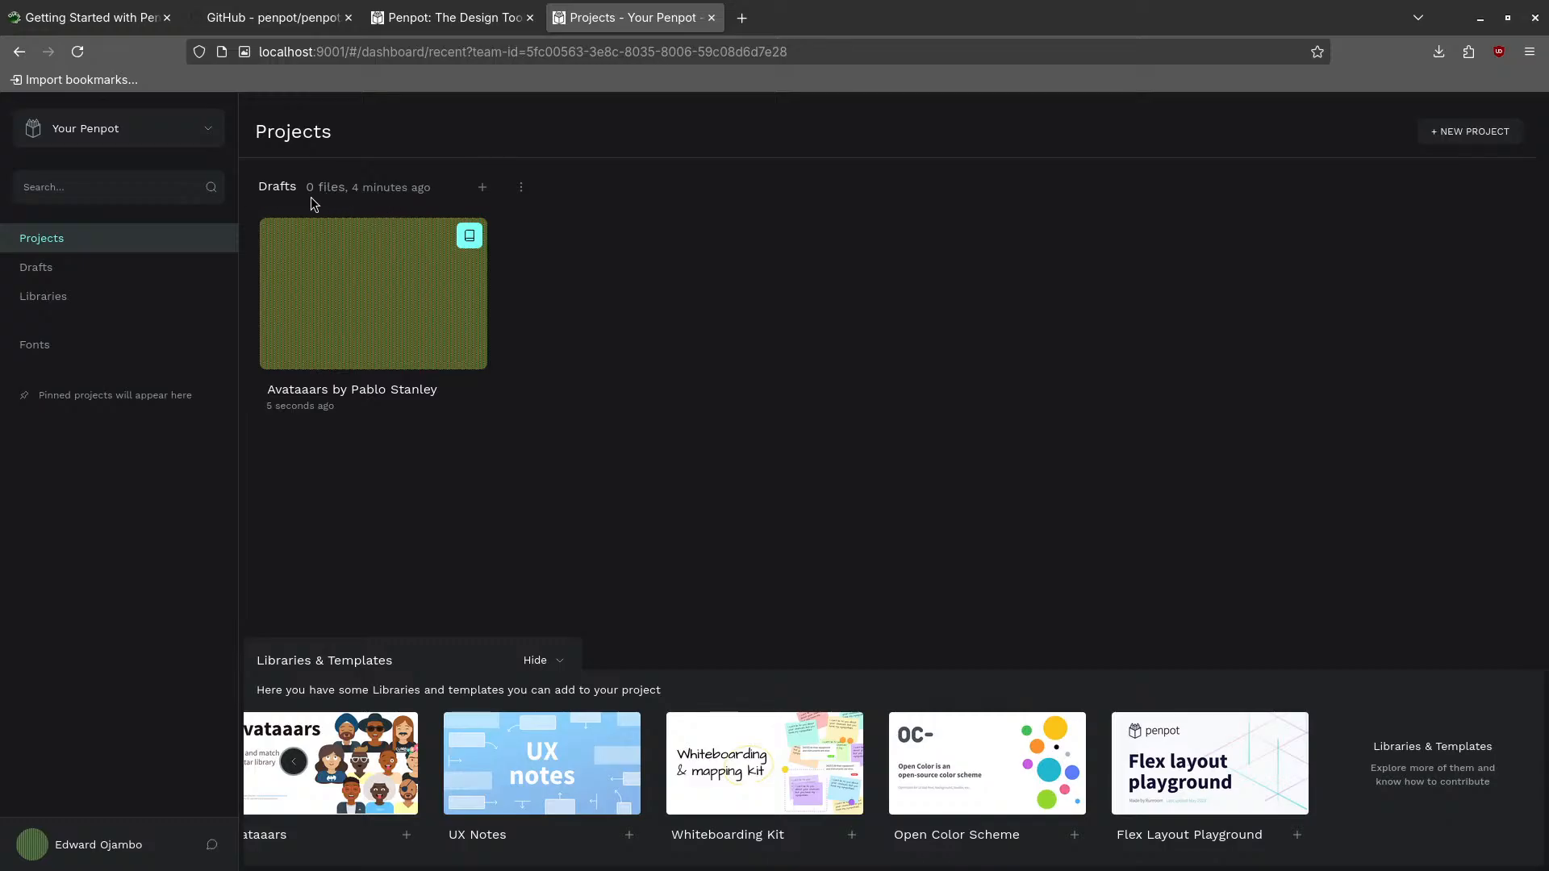
left_click(376, 309)
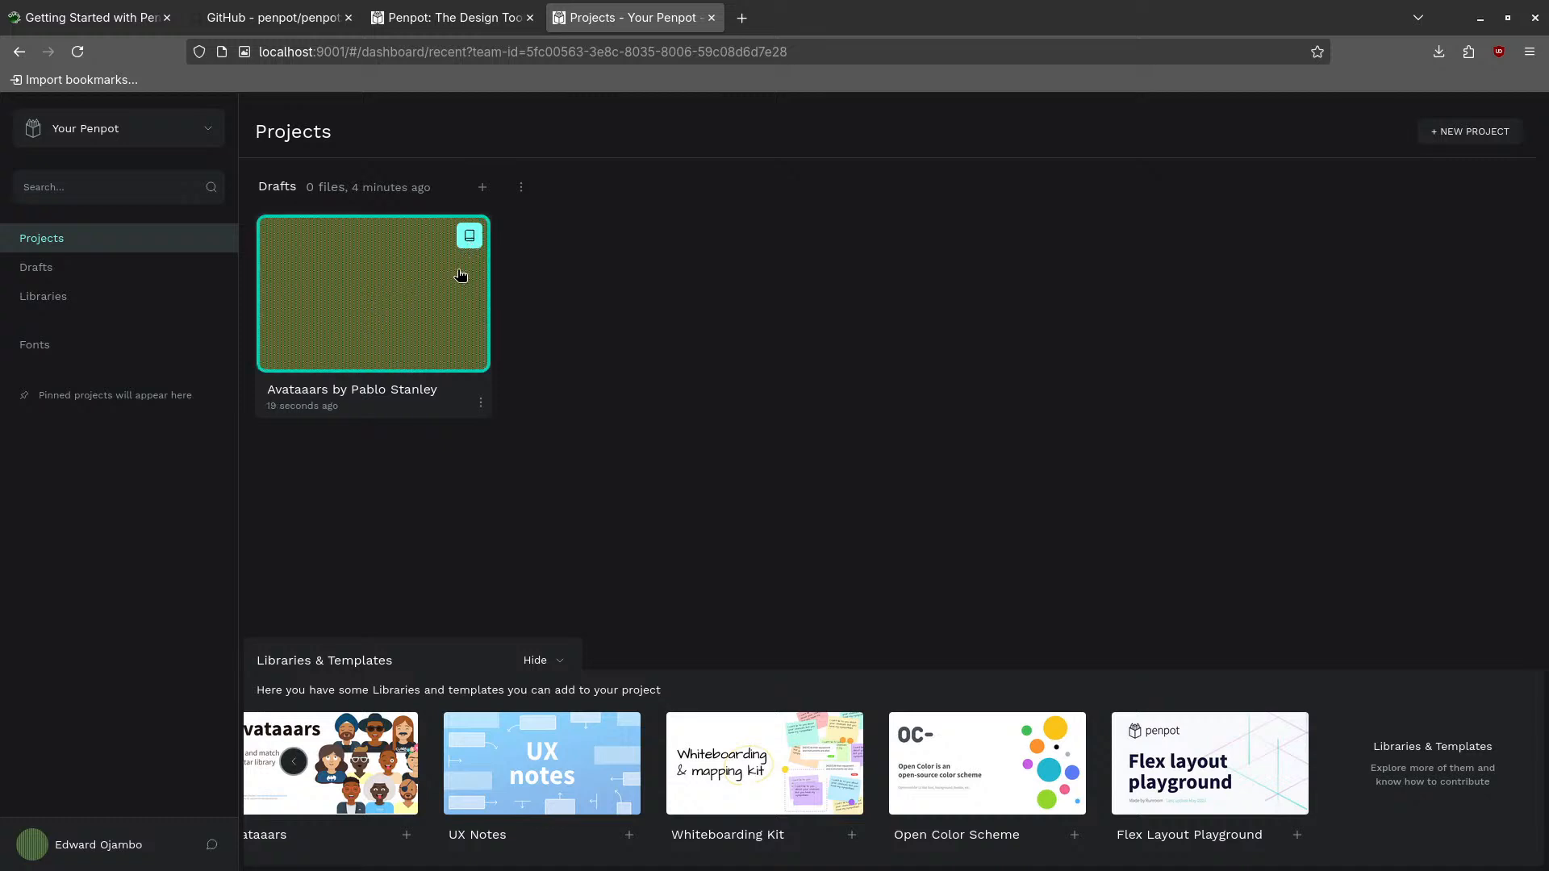
left_click(381, 256)
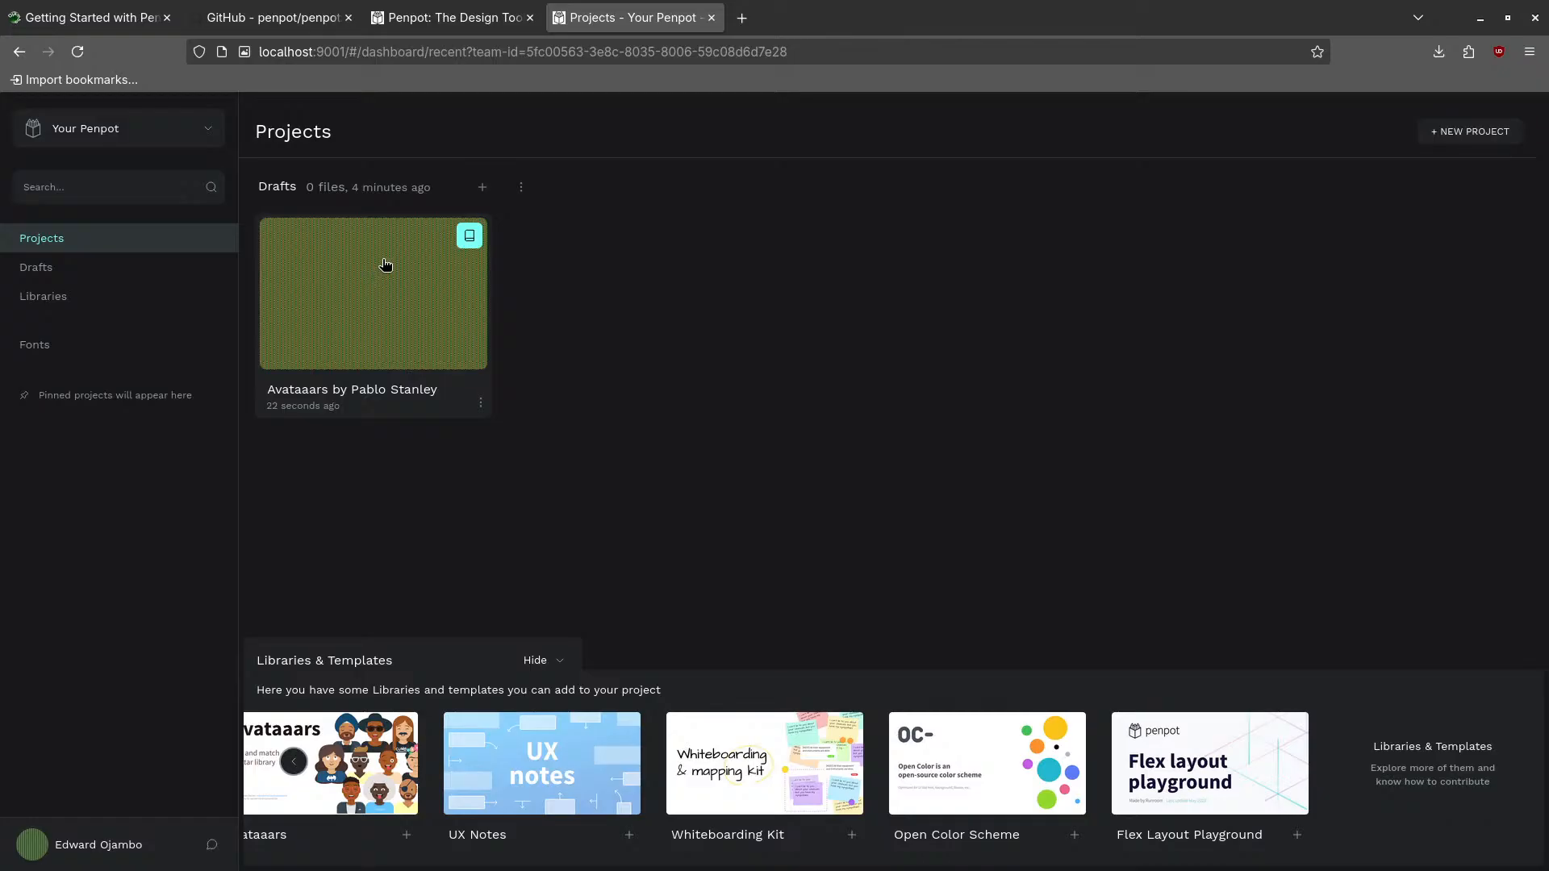
left_click(69, 281)
- Open the Avataaars file, browse its Introduction, Components, Changelog and credits pages, then view its assets
double_click(390, 312)
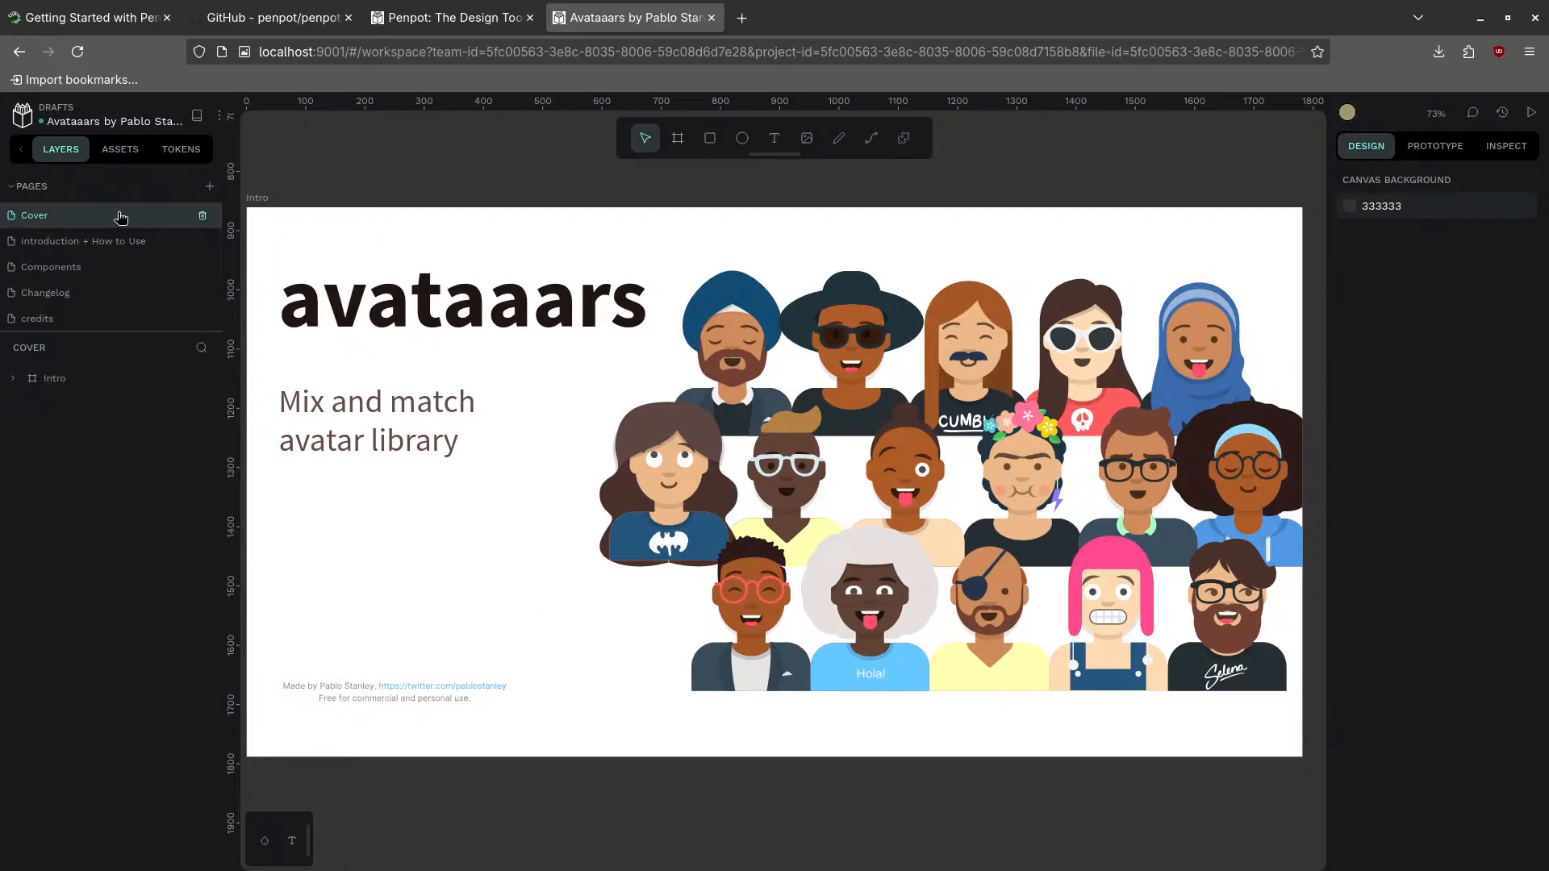
left_click(65, 246)
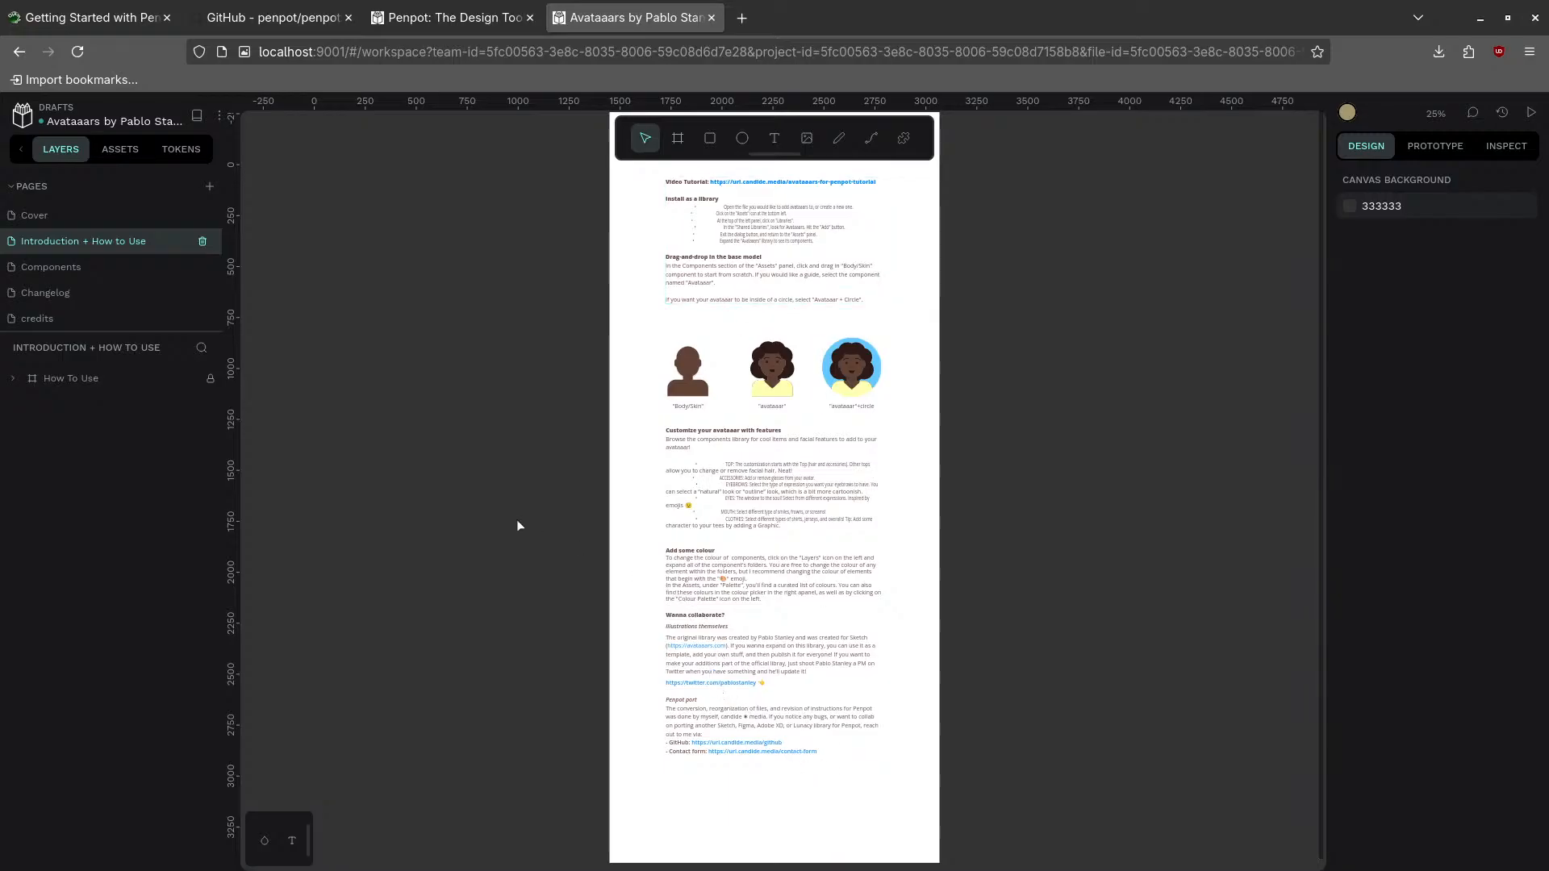
left_click(71, 278)
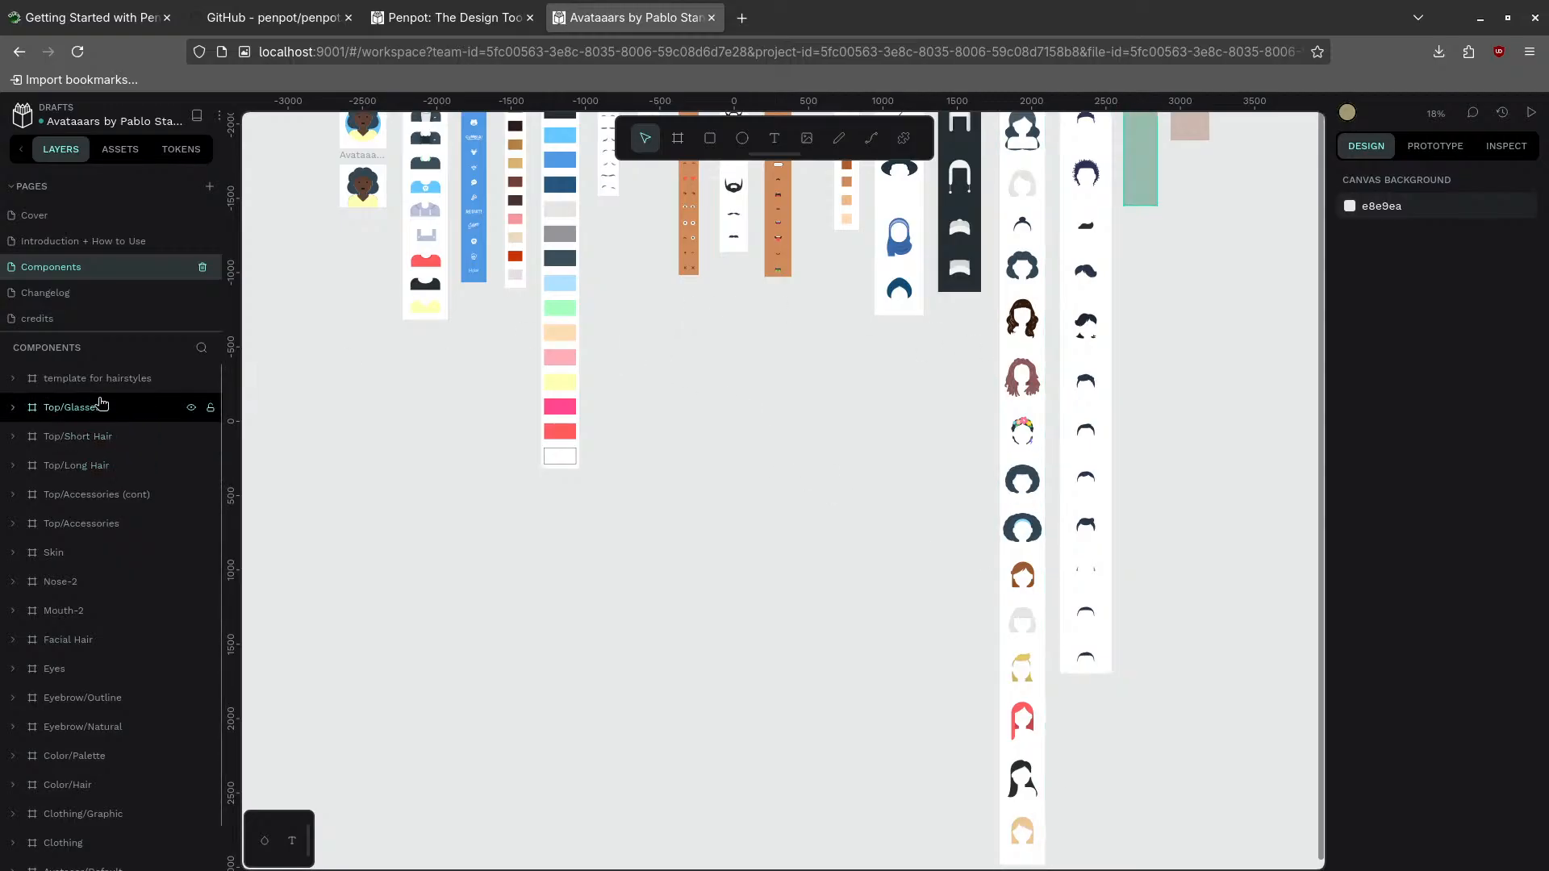
left_click(51, 294)
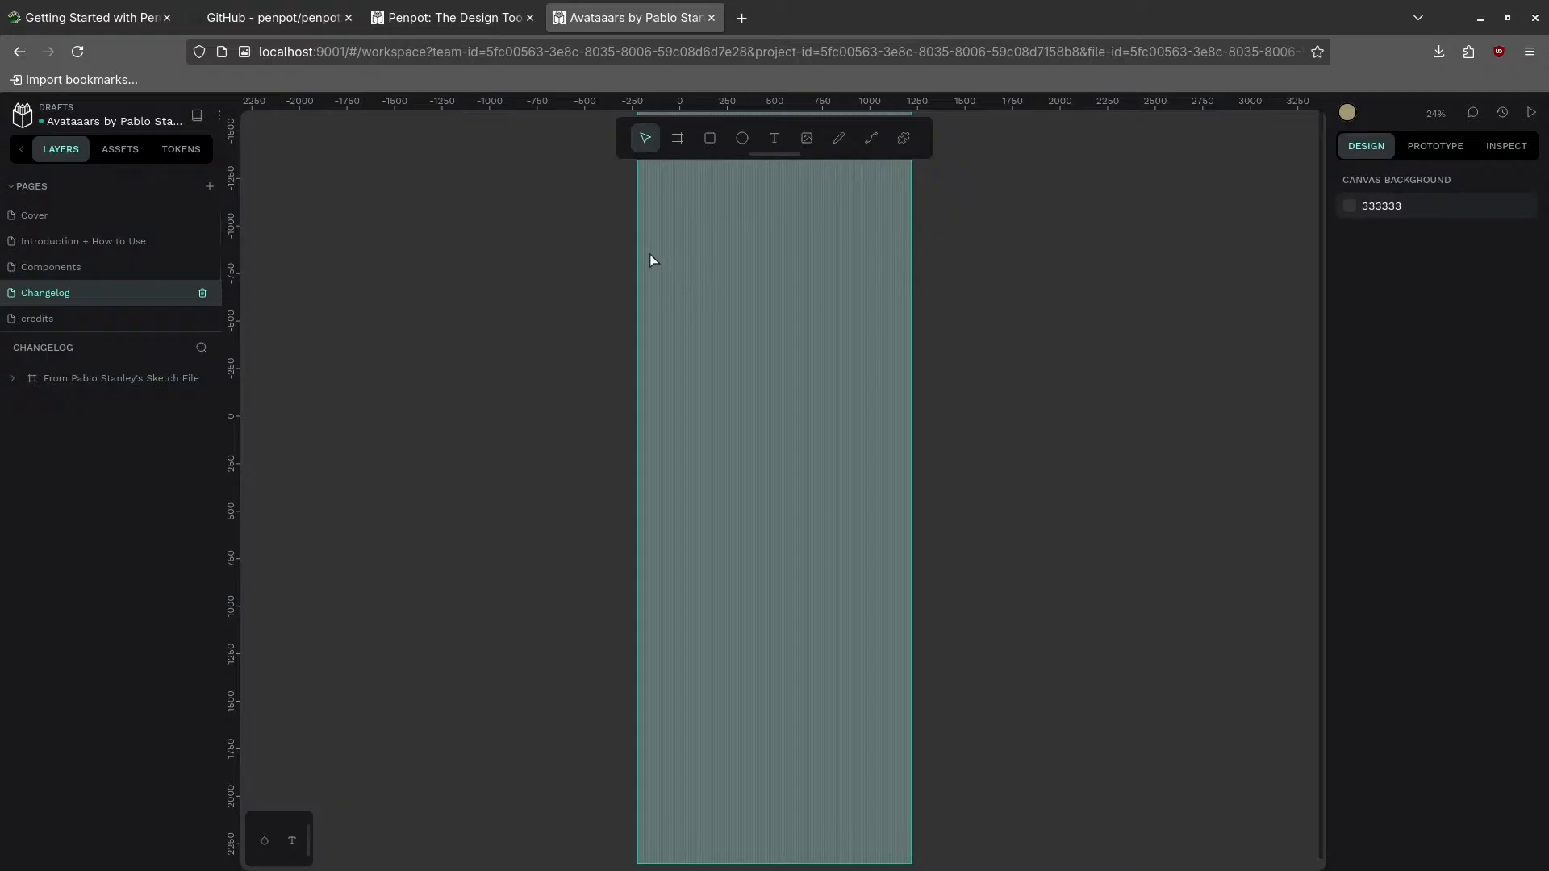
left_click(62, 321)
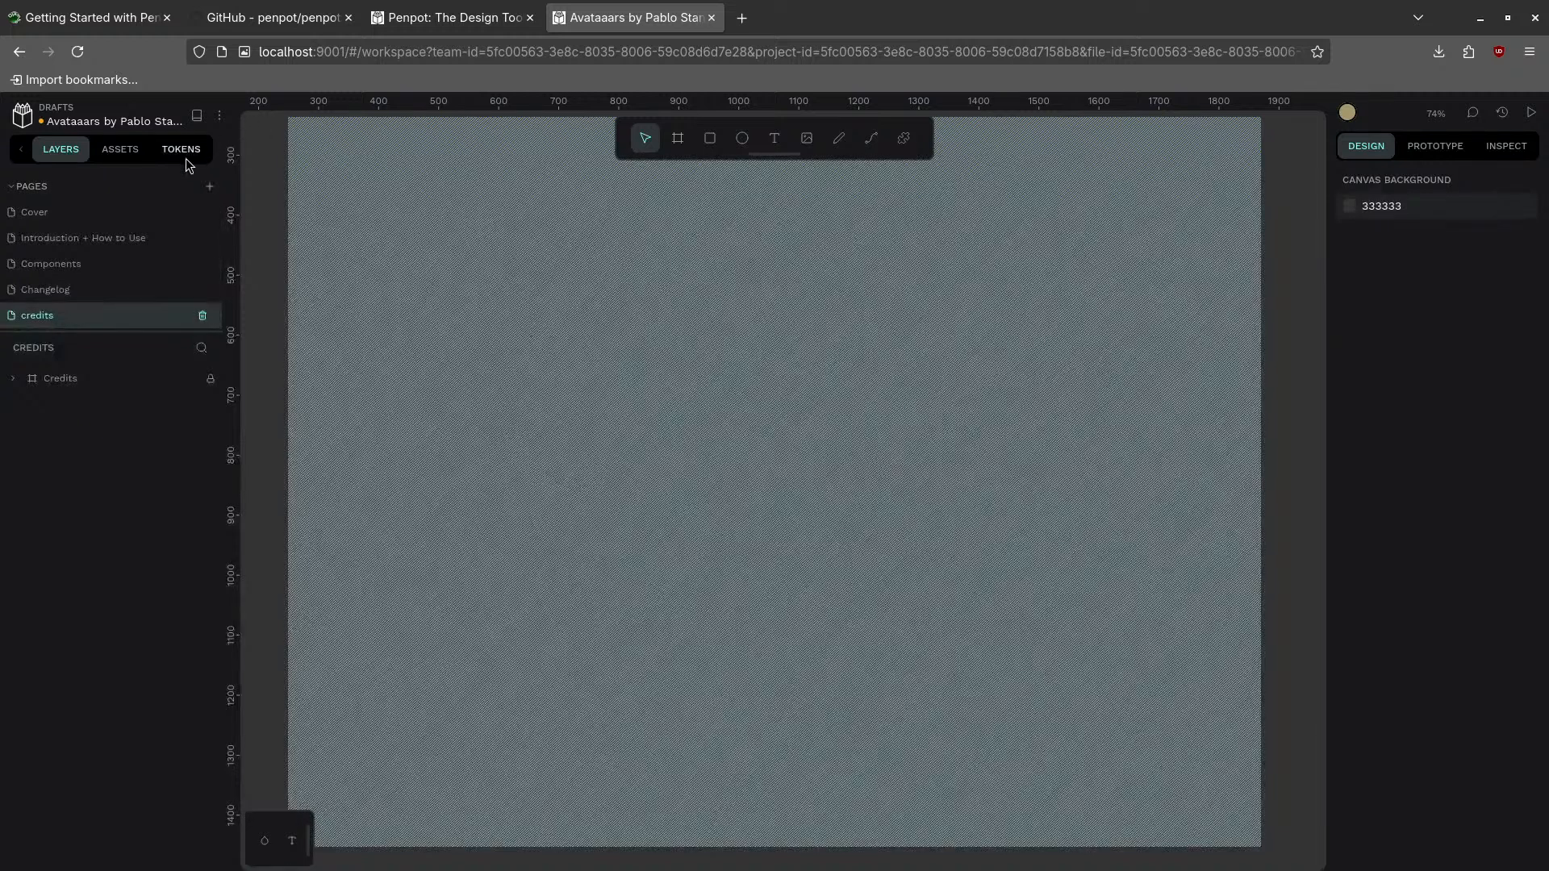
left_click(133, 165)
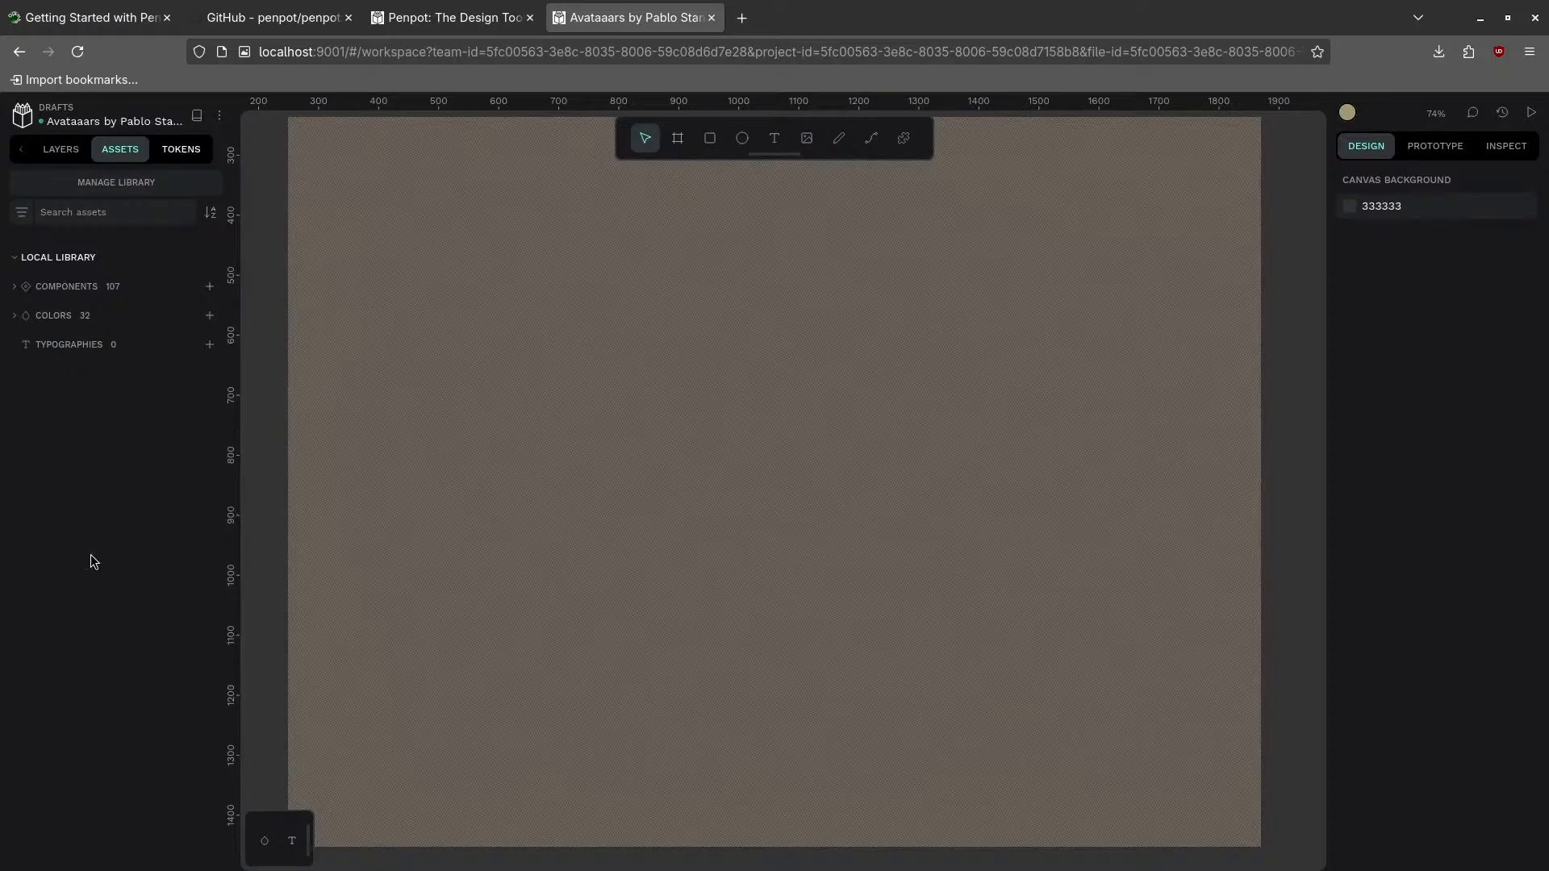
- Rename the Avataaars design file to 'Avators'
left_click(65, 149)
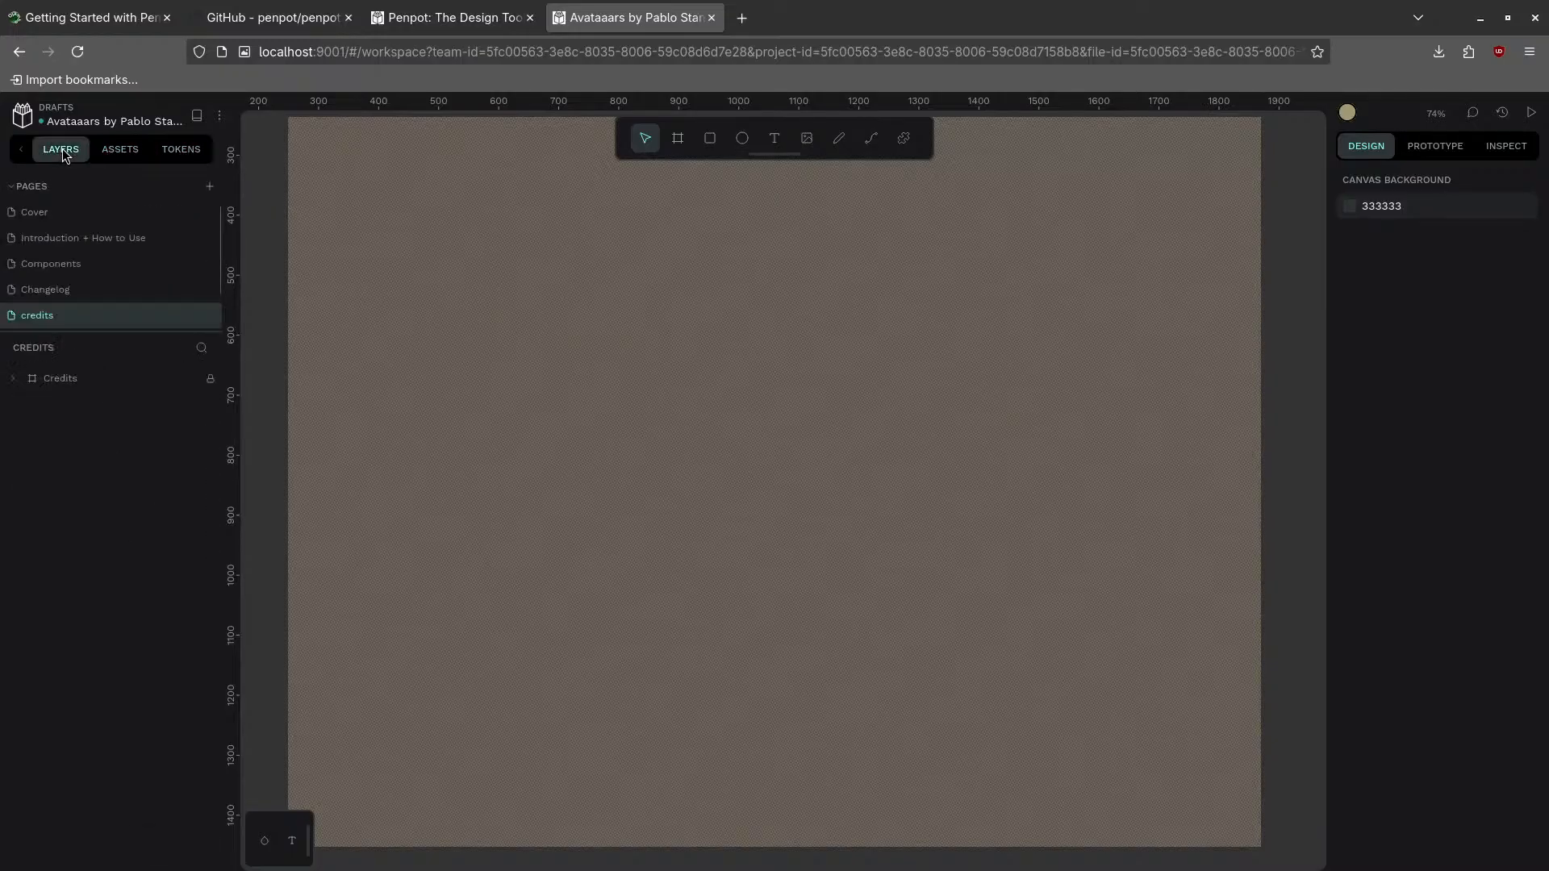
double_click(94, 123)
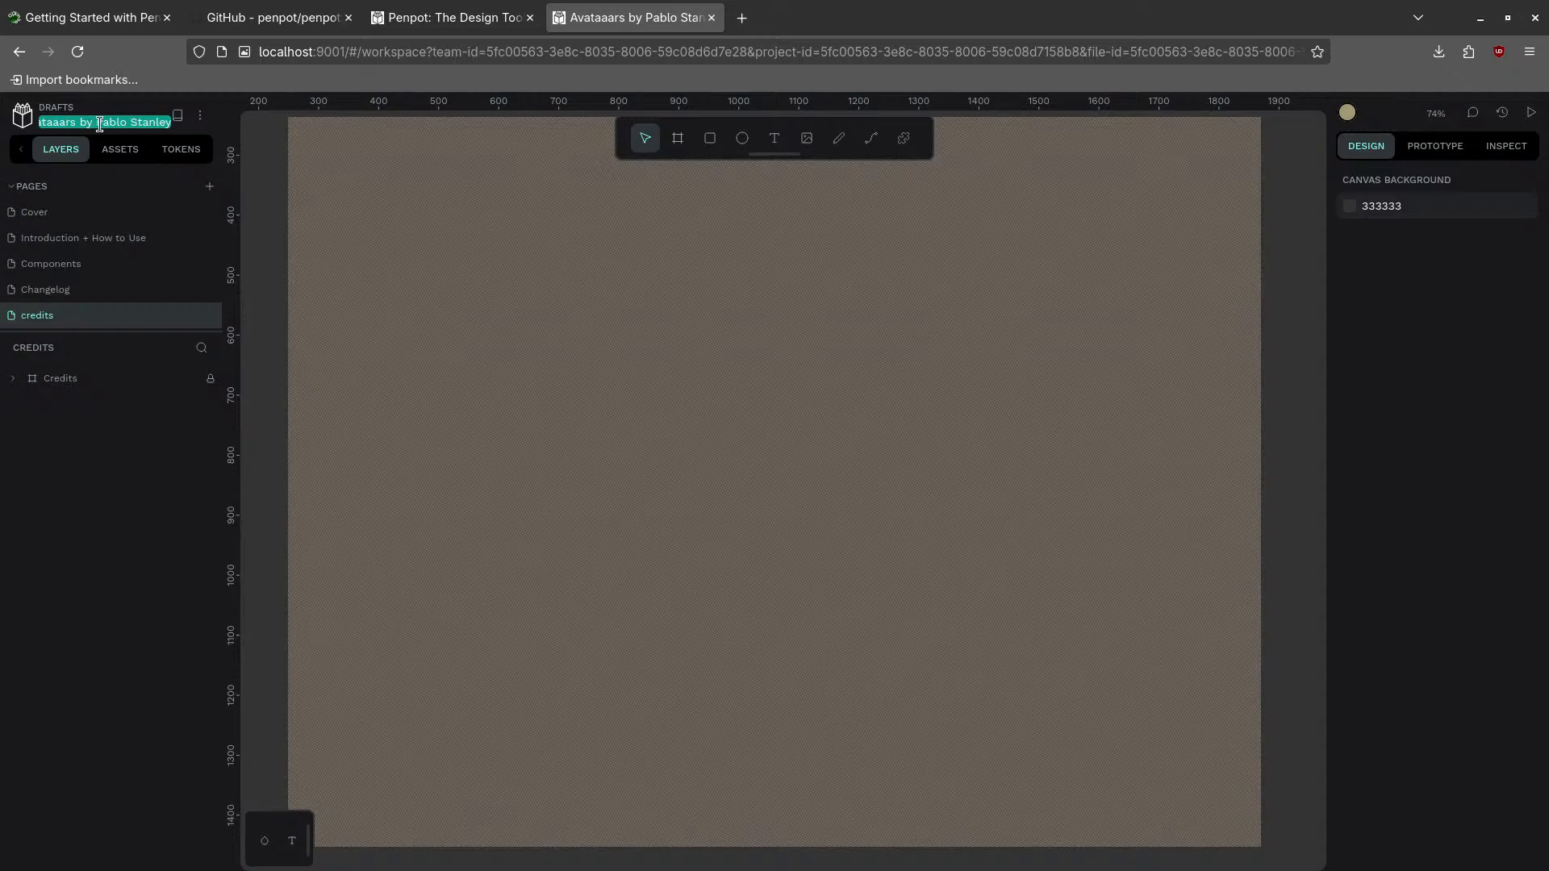
type("Edward's Avators")
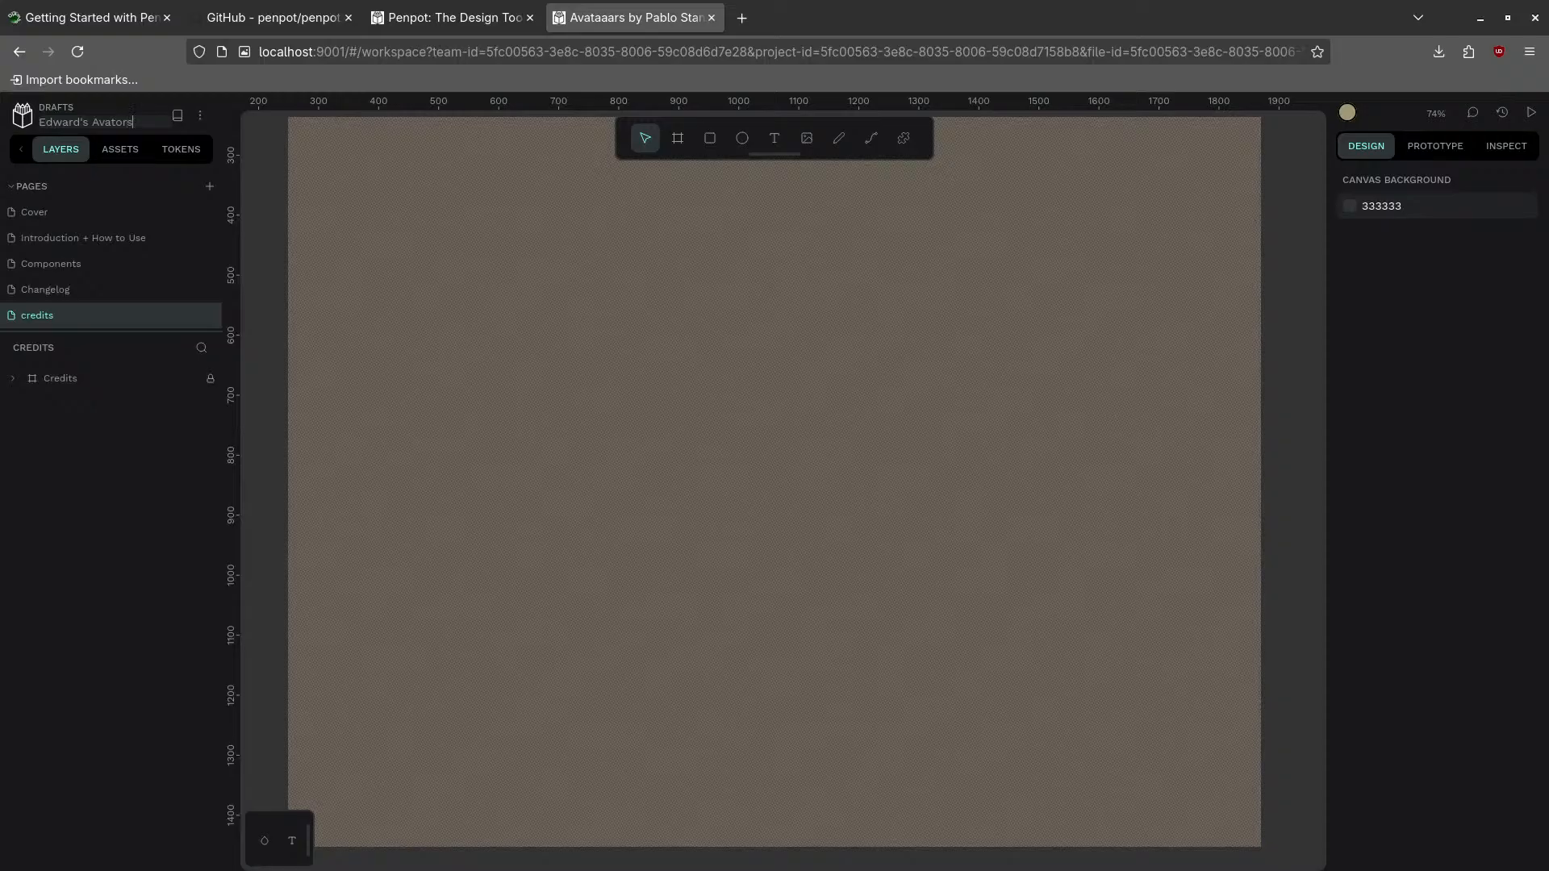
key("Return")
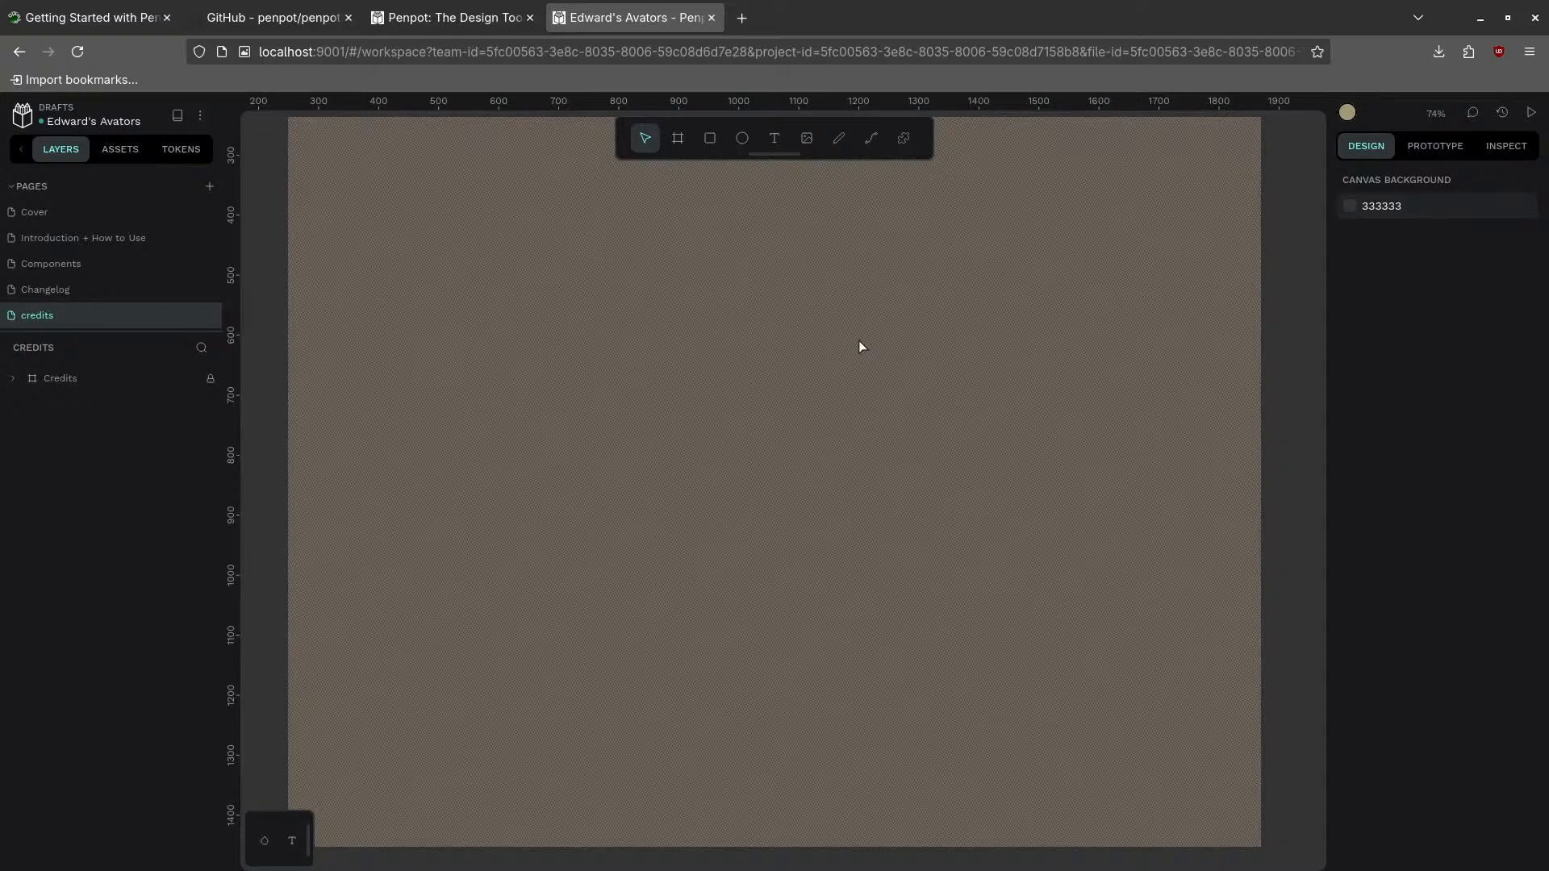
- Return to the Cover page after a brief look at Introduction + How to Use
left_click(72, 218)
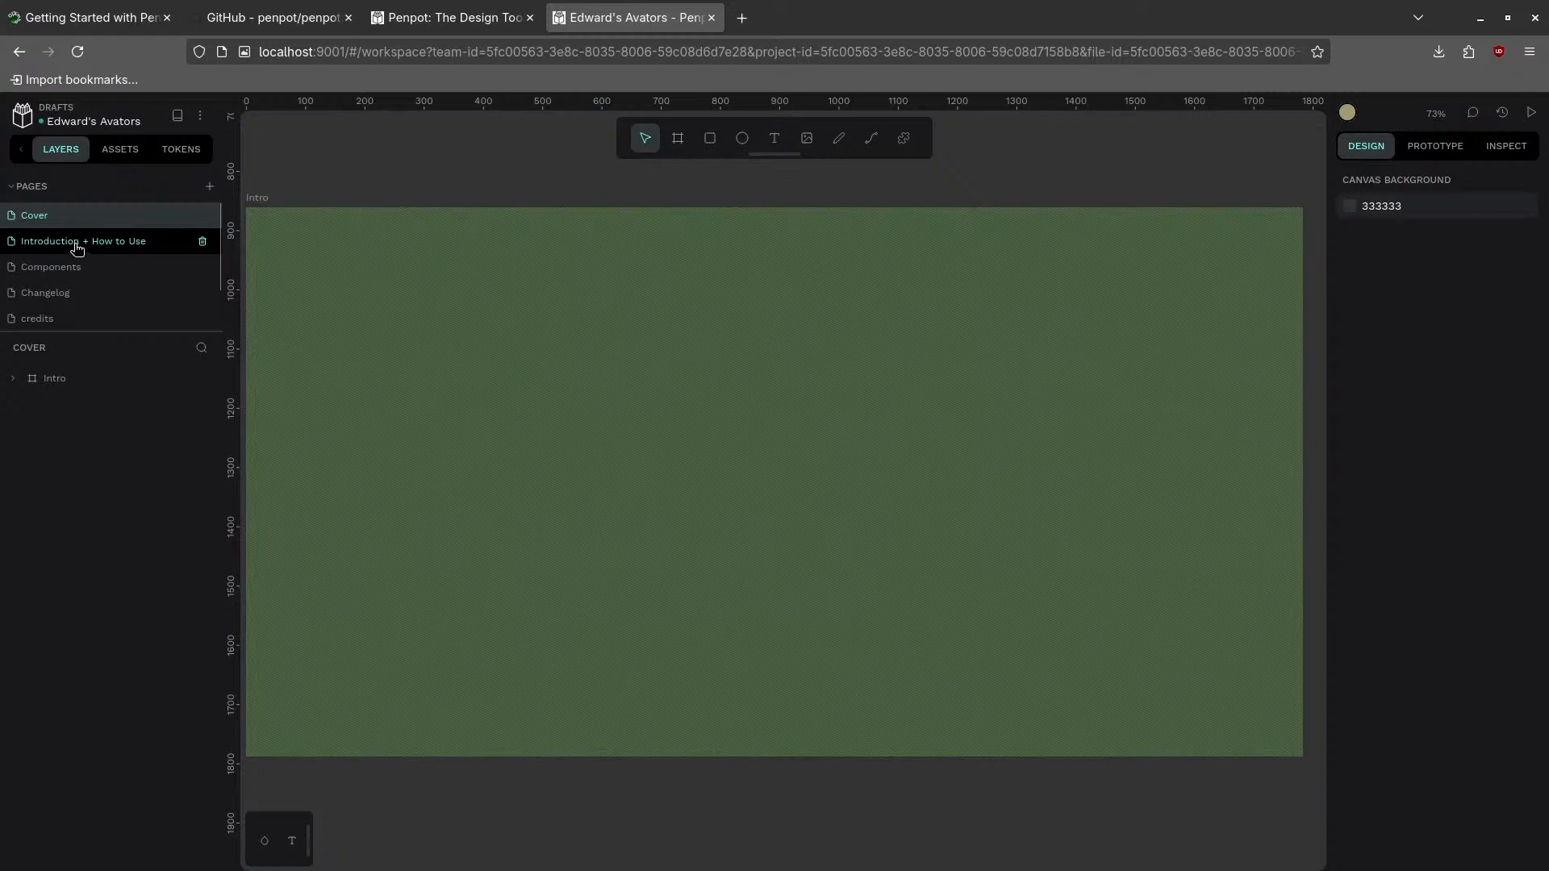
left_click(77, 242)
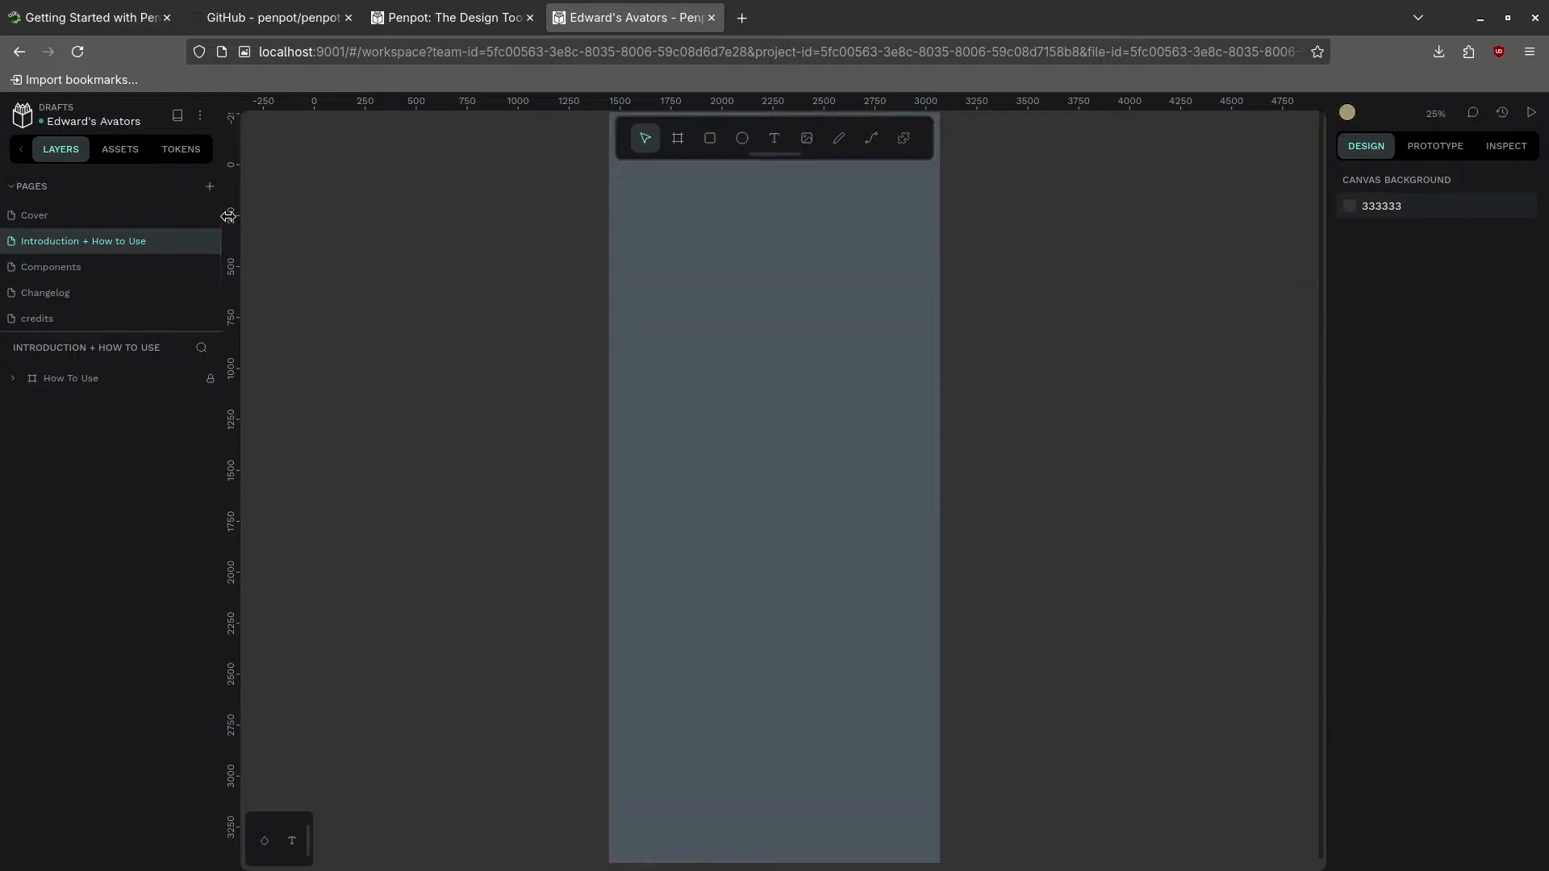
left_click(105, 216)
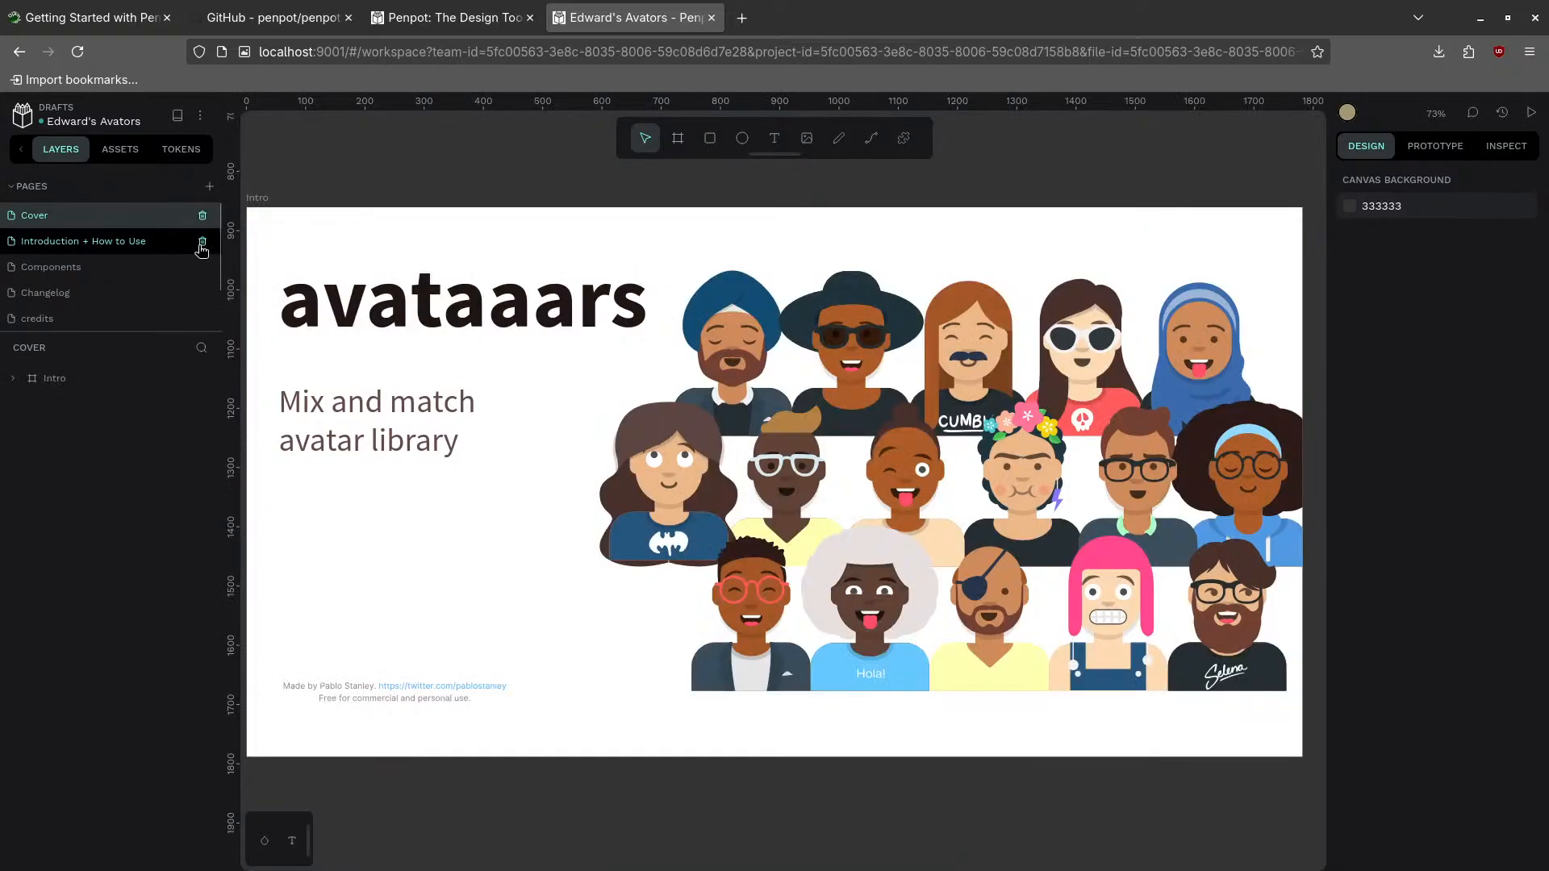
- Change the headline from 'avataaars' to 'avatars' and shrink its text box
double_click(446, 317)
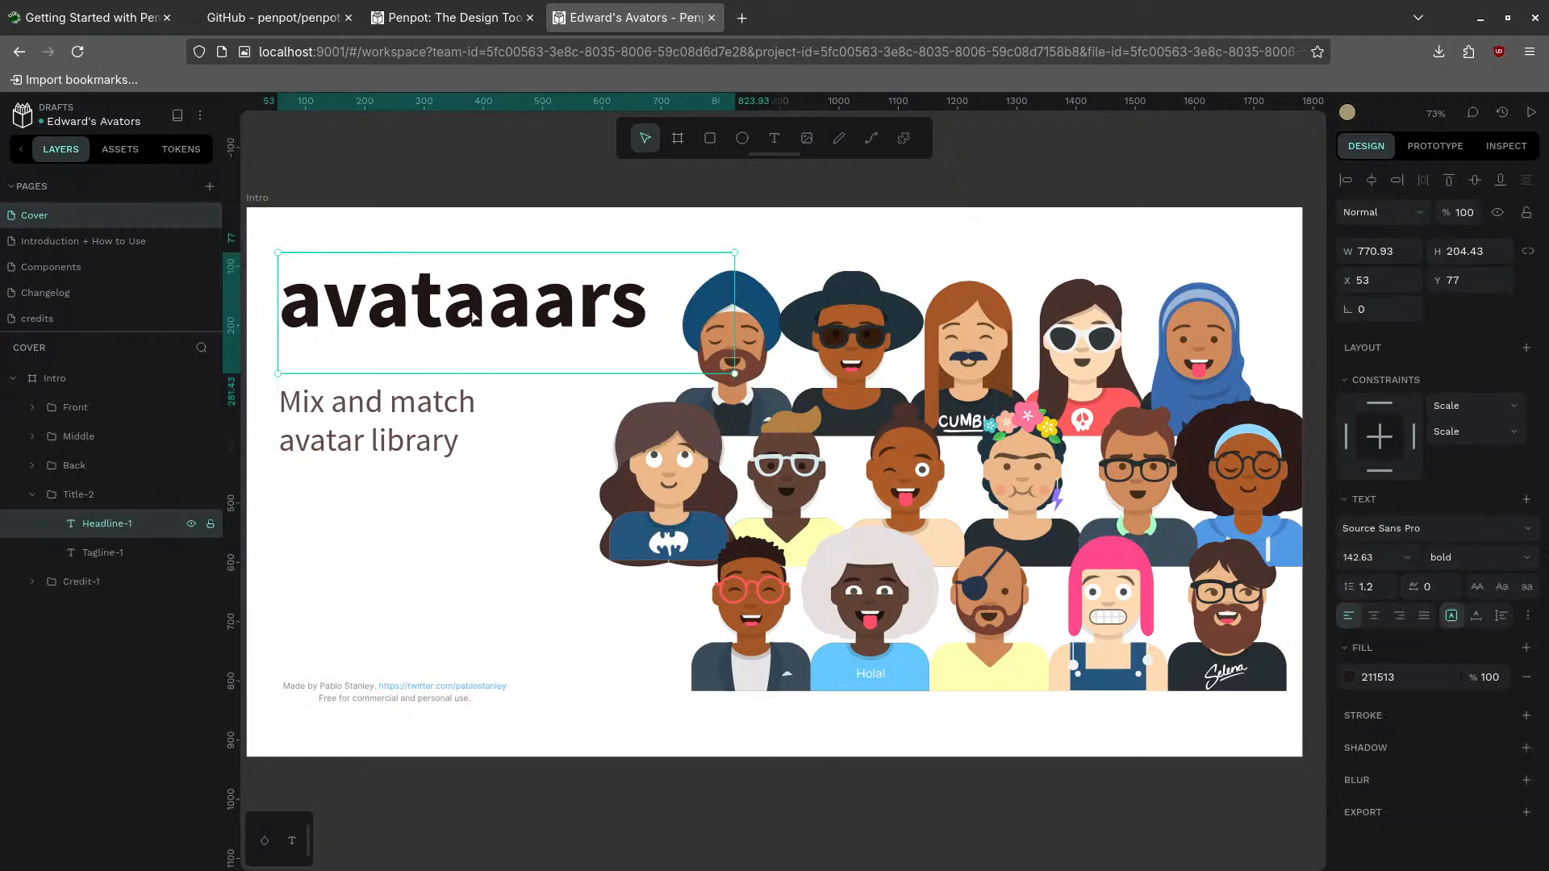
double_click(473, 313)
left_click(478, 306)
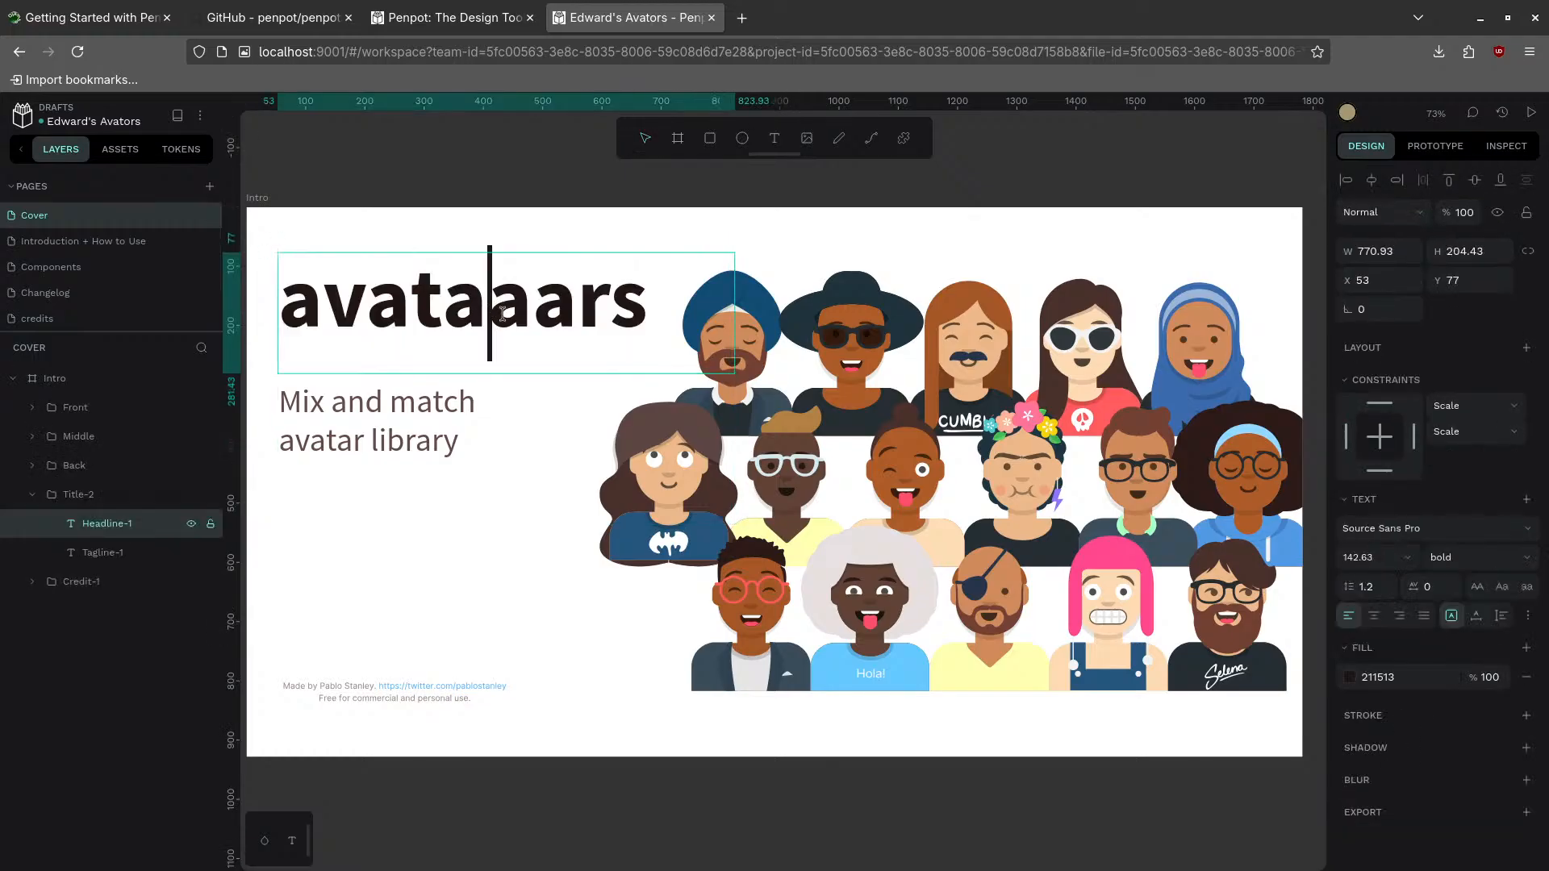
key("Right")
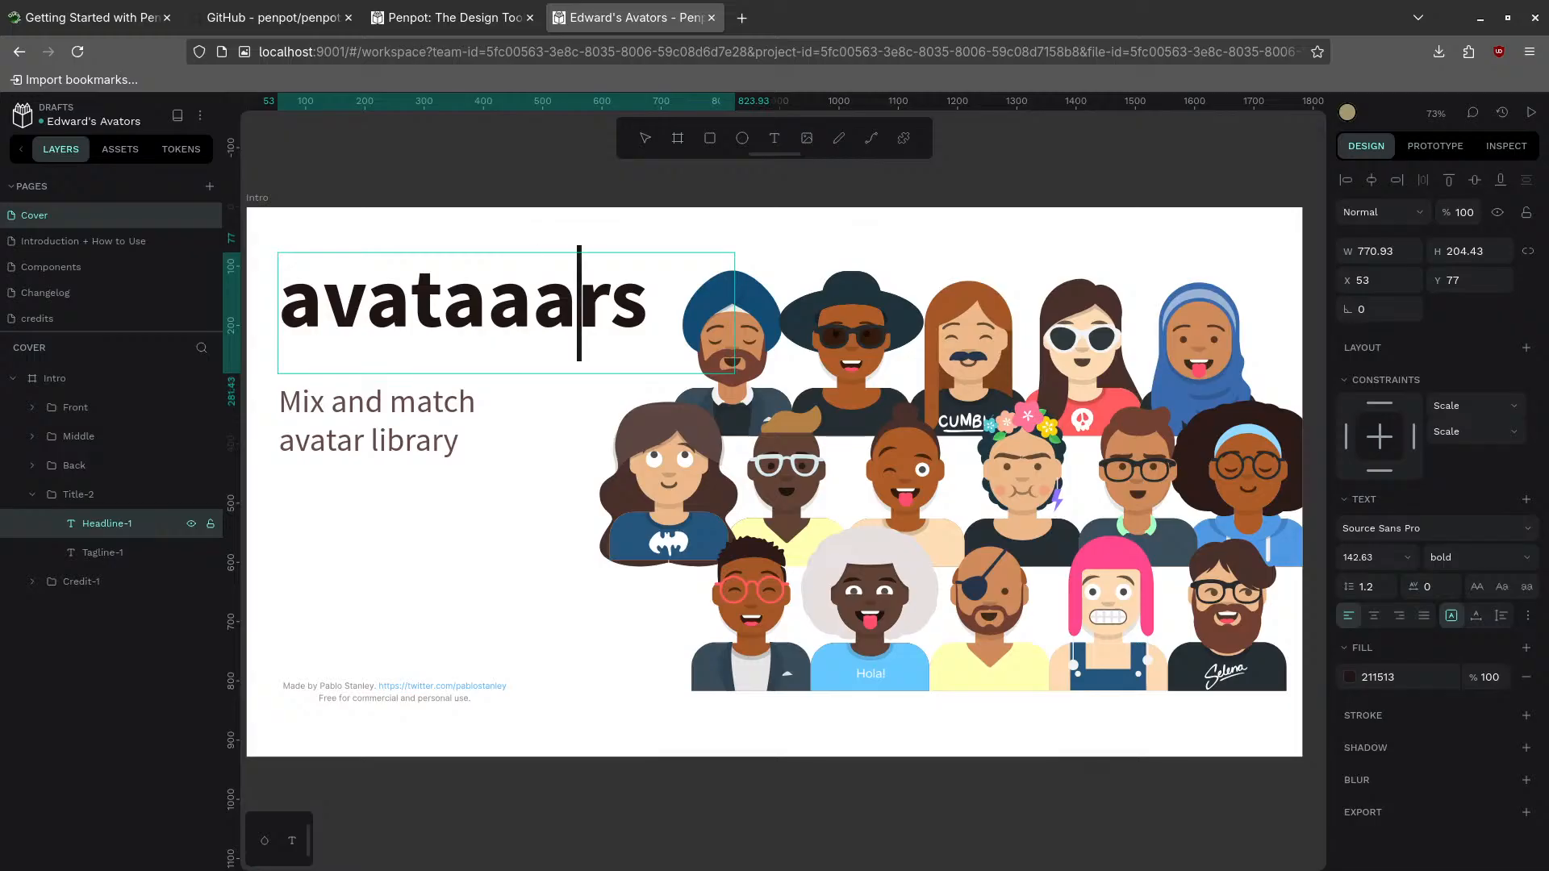
key("BackSpace")
key("BackSpace")
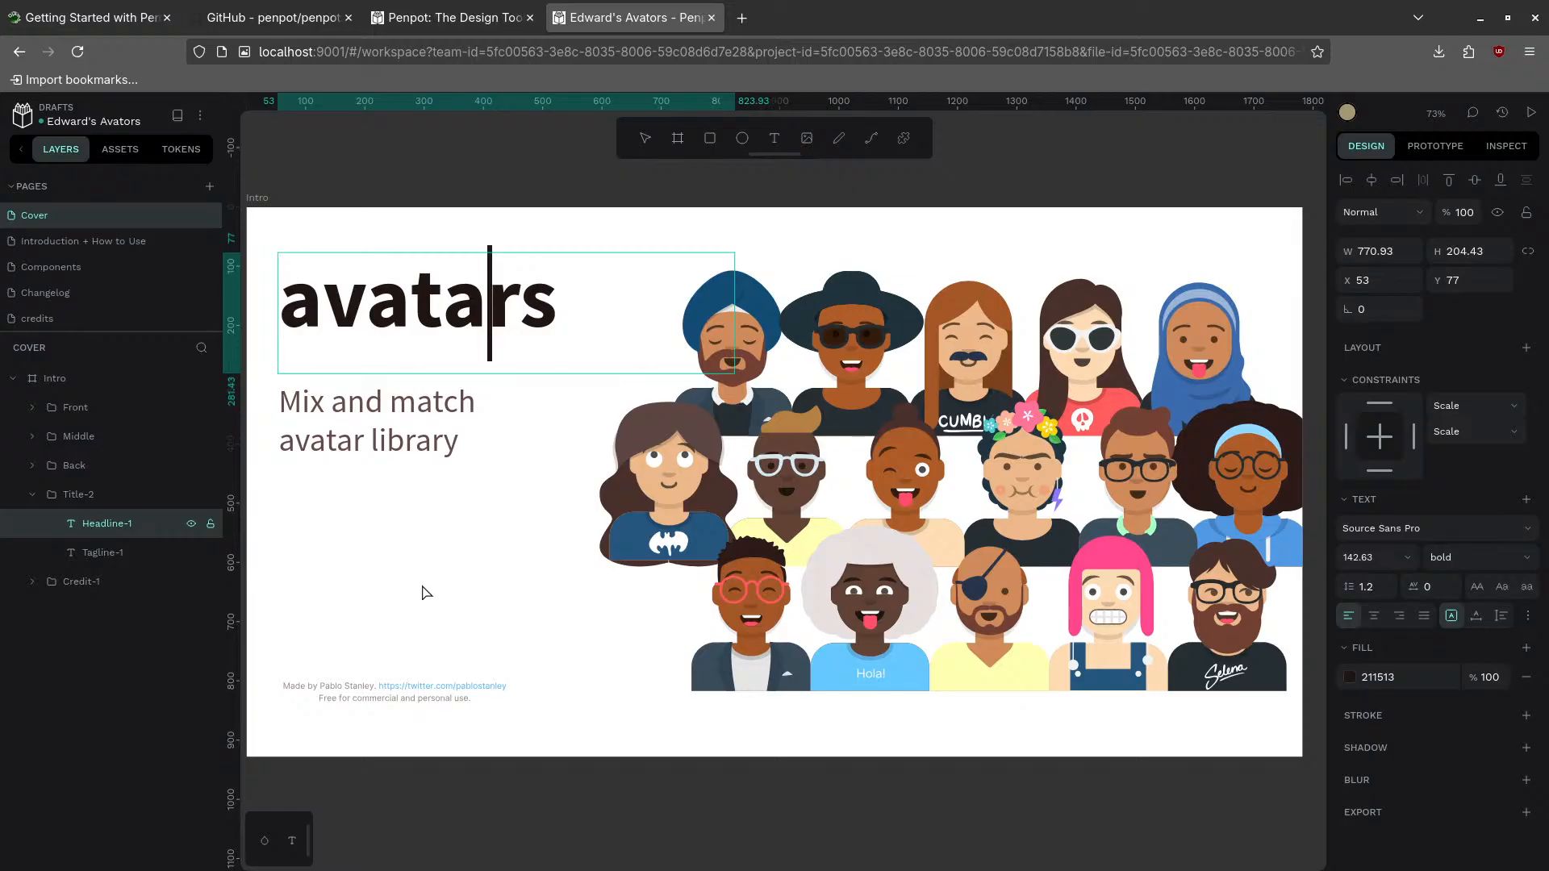
key("Escape")
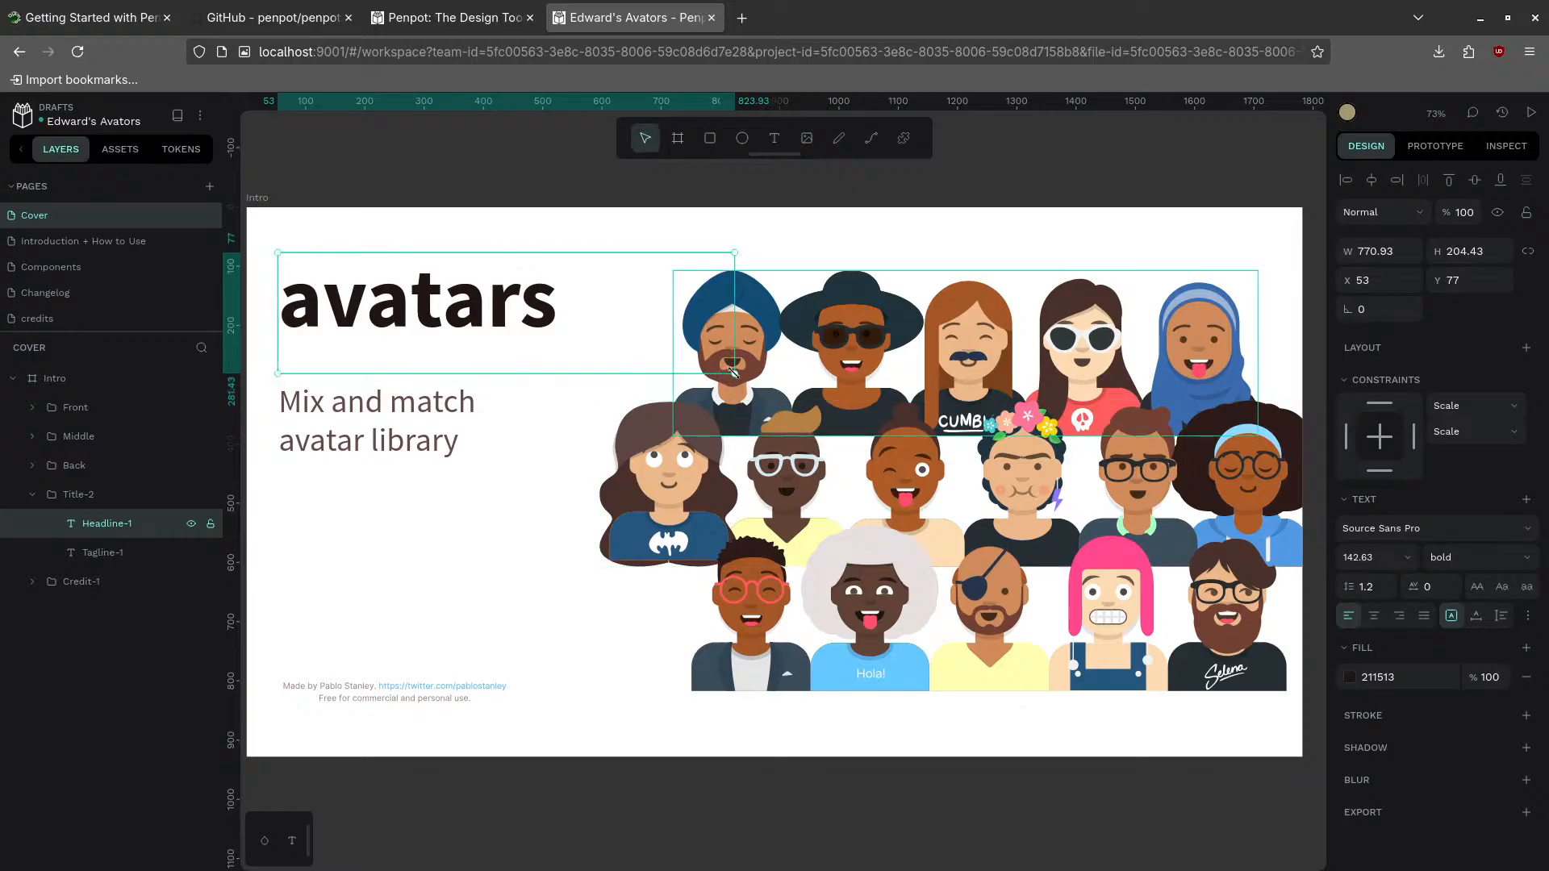
left_click_drag(733, 373, 691, 382)
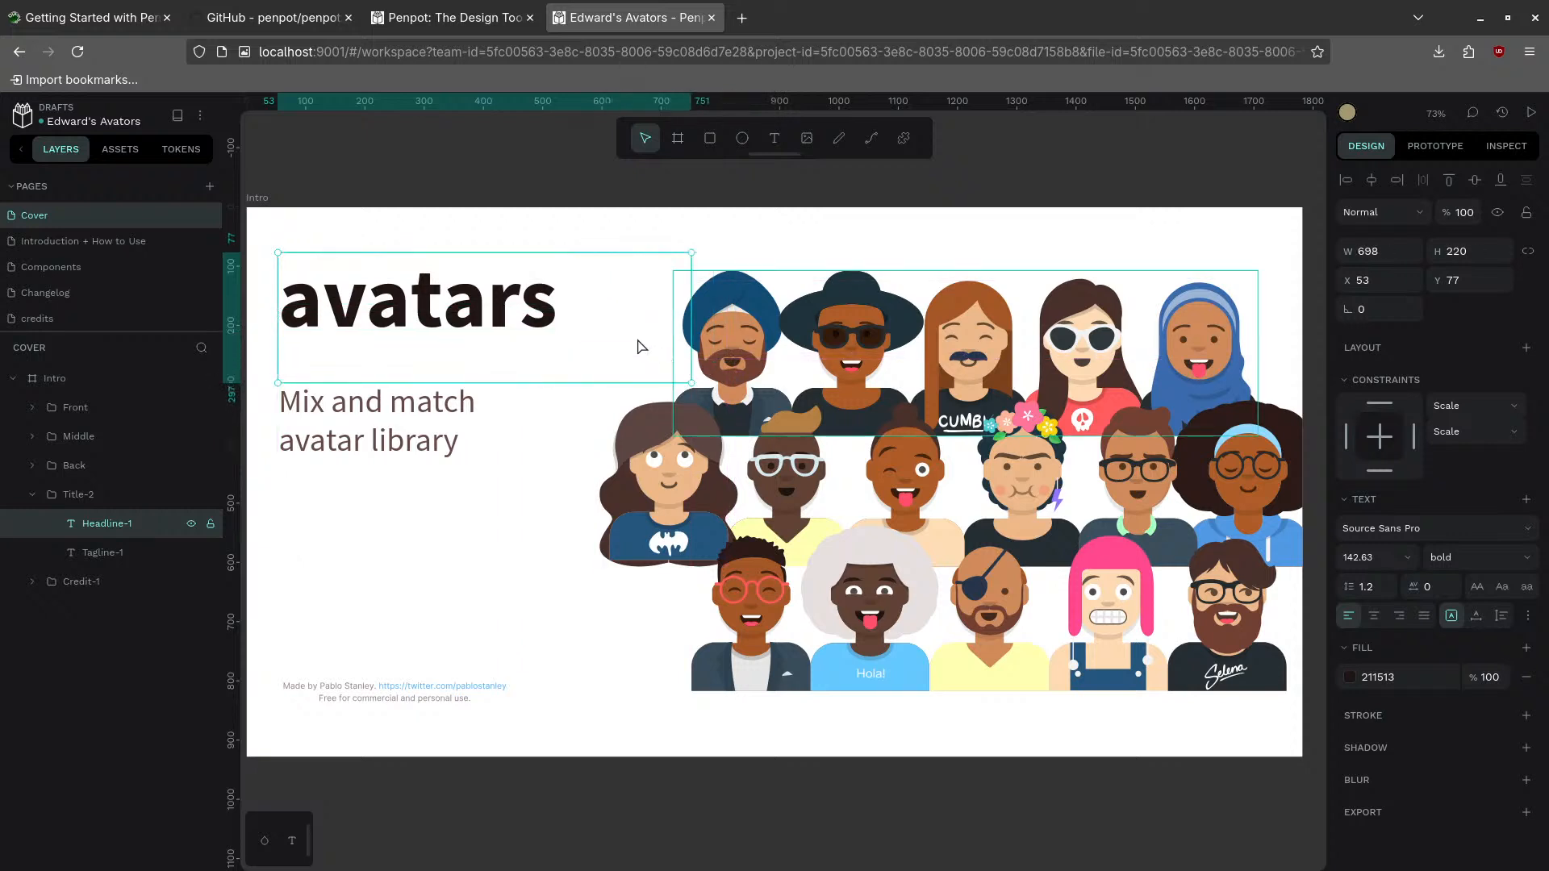
- Set the headline font to Sora and keep it left-aligned
double_click(461, 302)
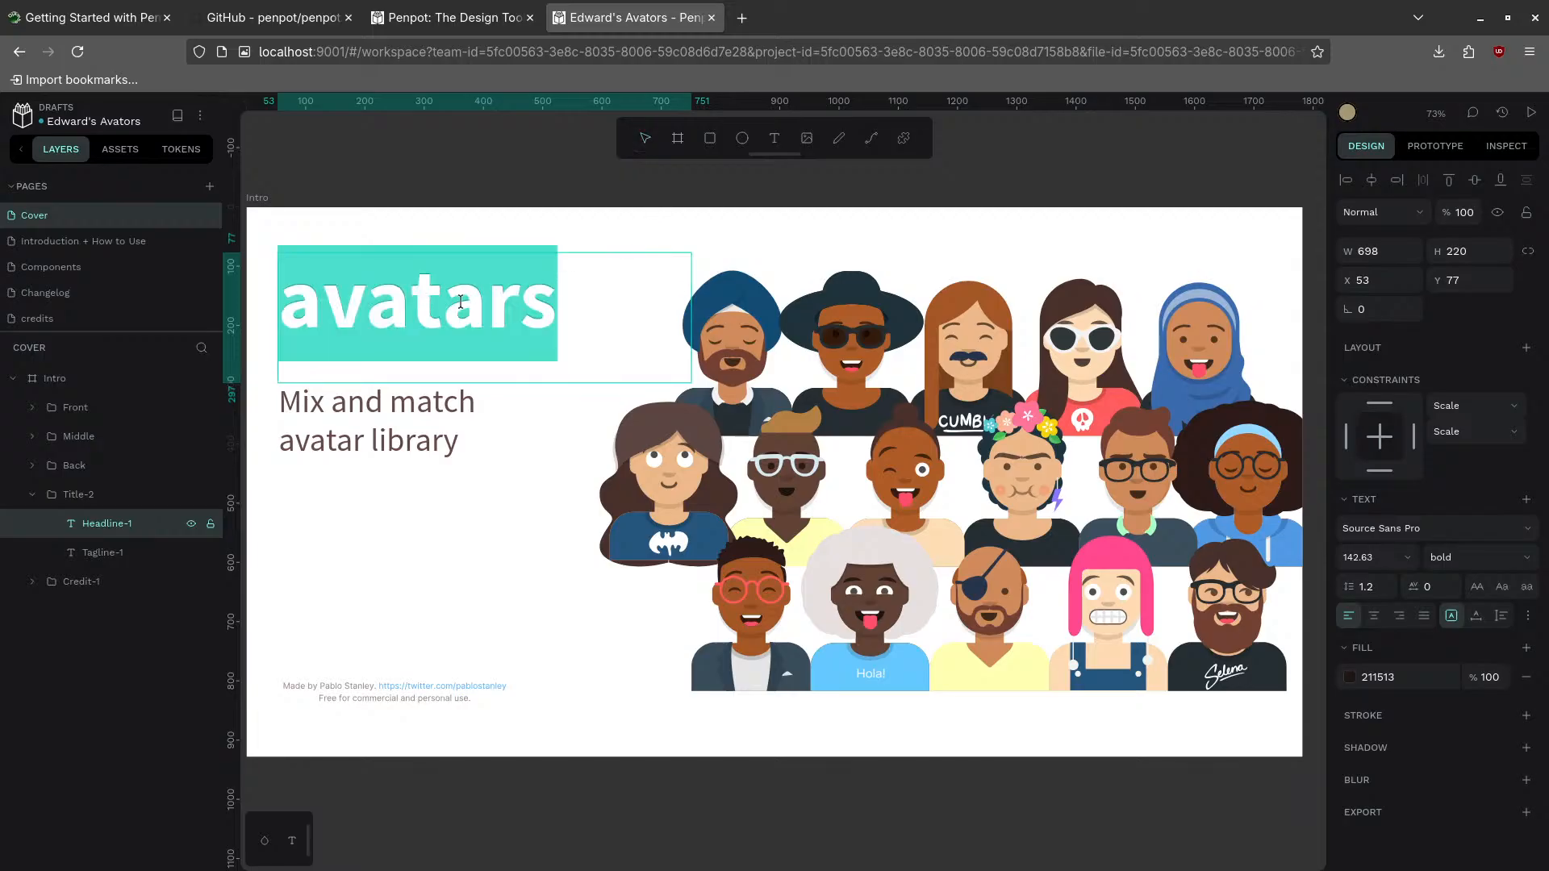
left_click(1422, 539)
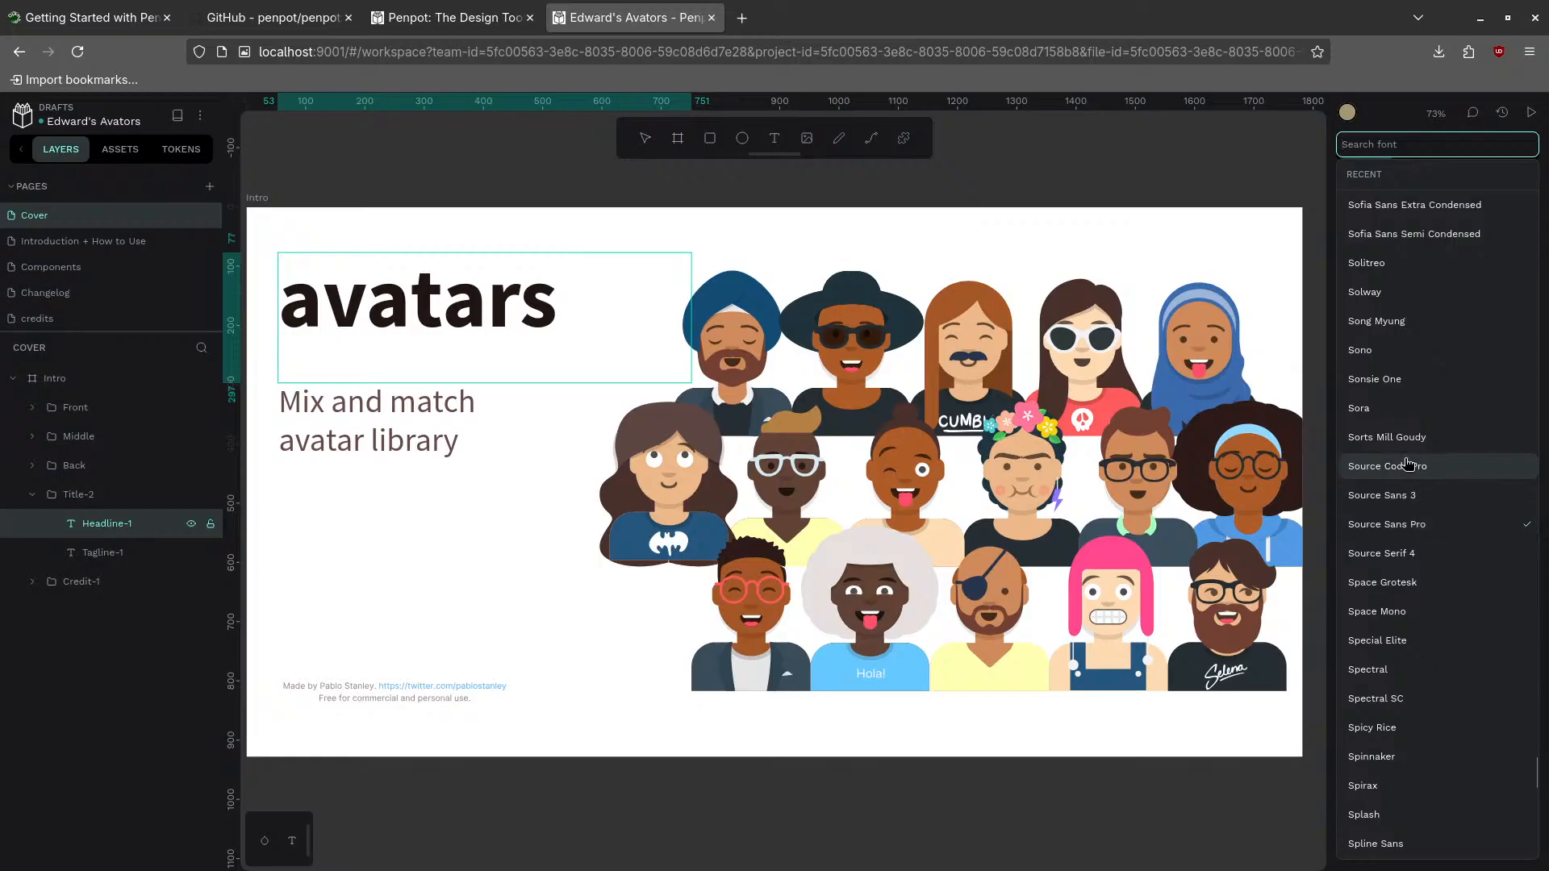
left_click(1386, 413)
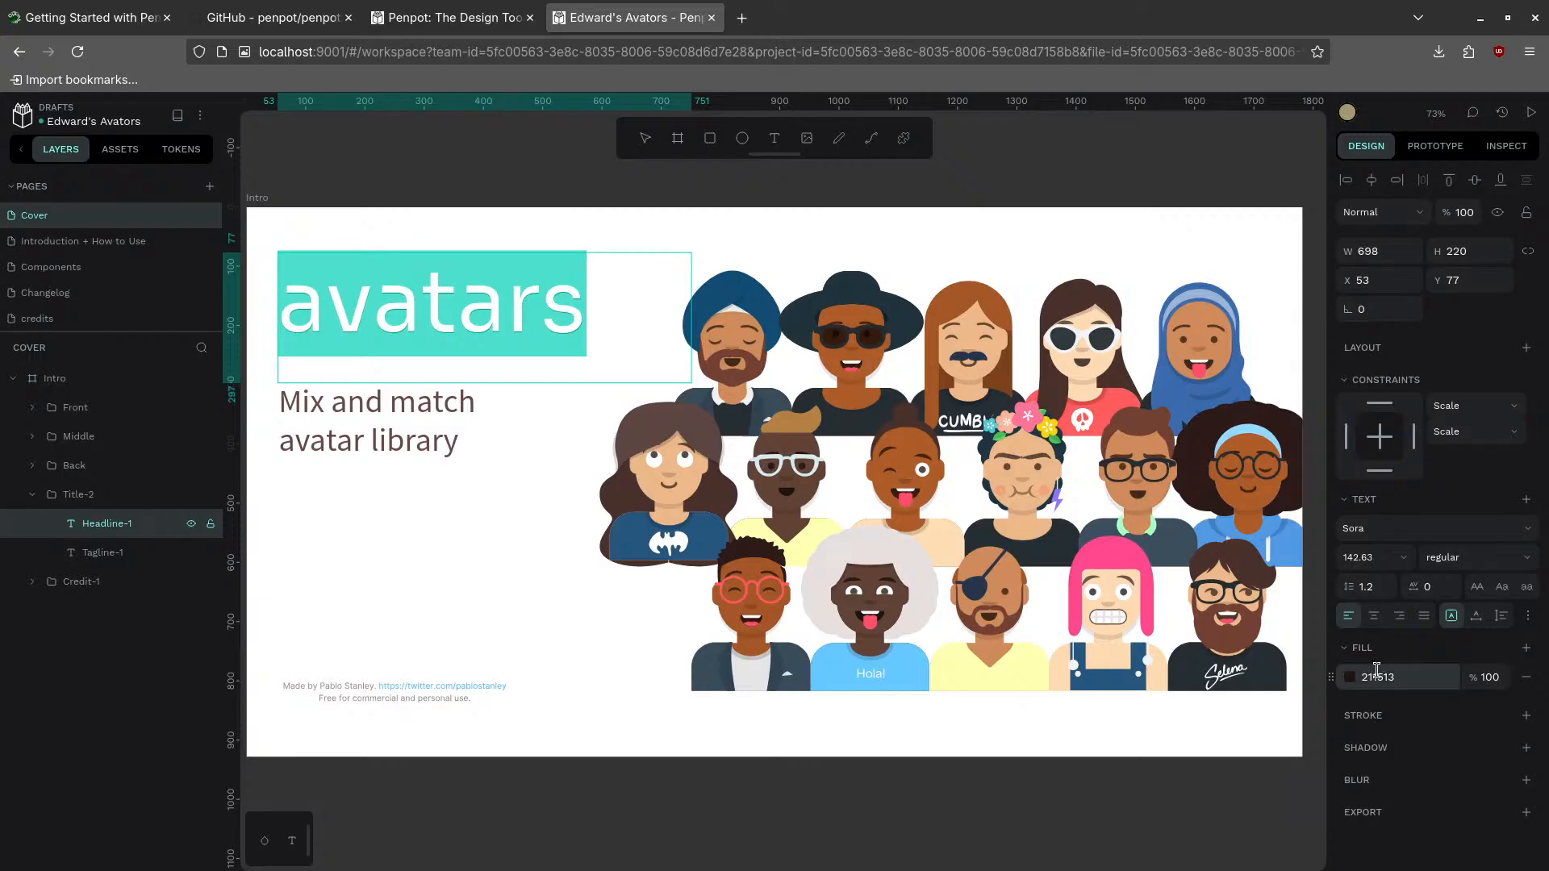
left_click(1374, 618)
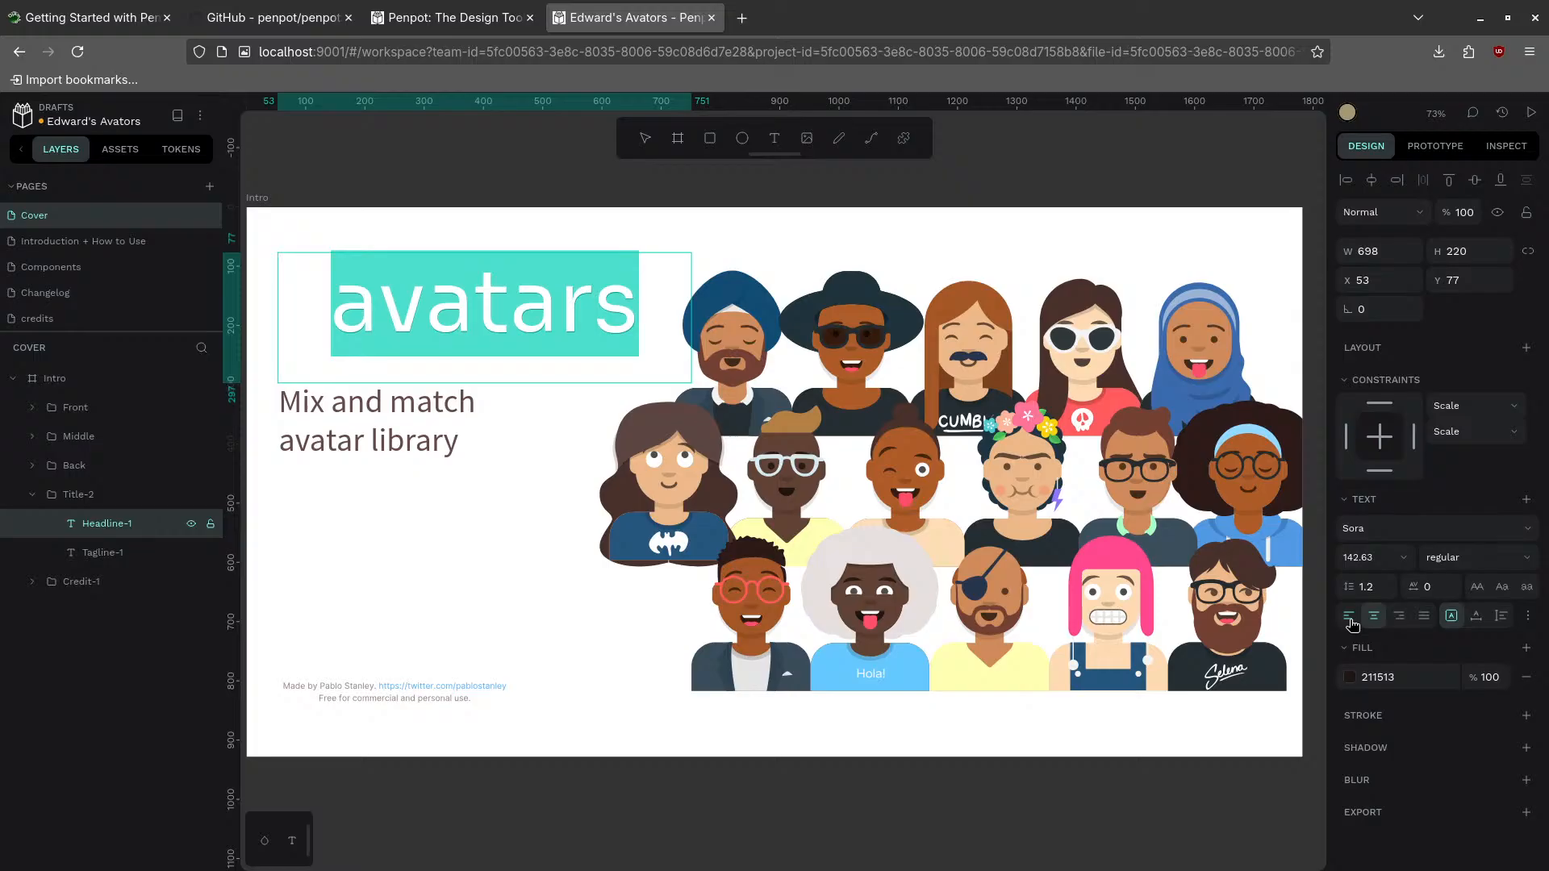
left_click(1351, 620)
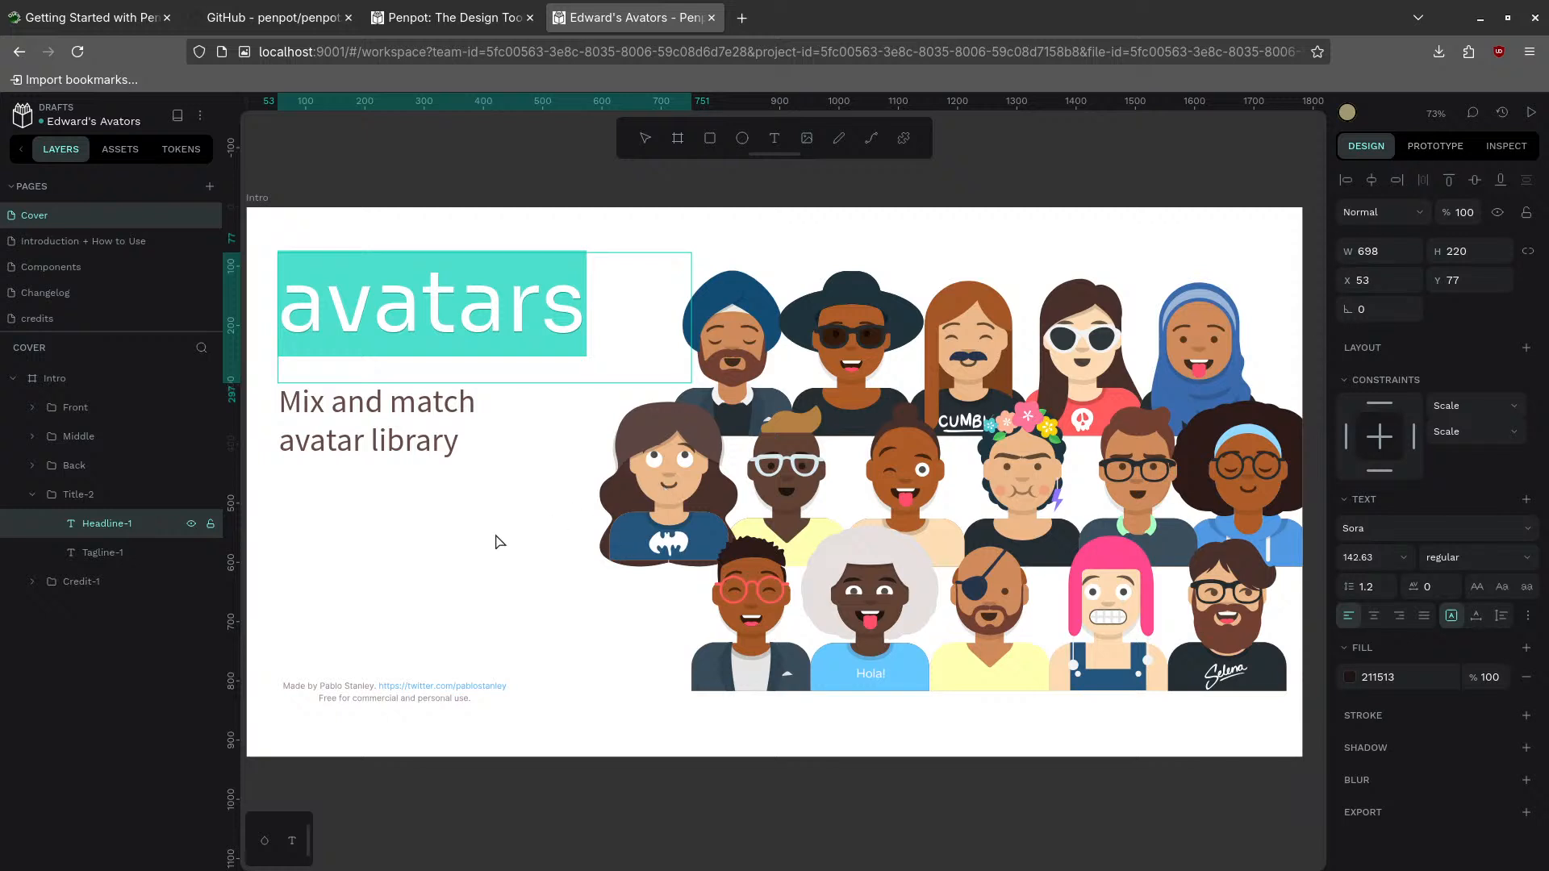
key("Escape")
left_click(635, 489)
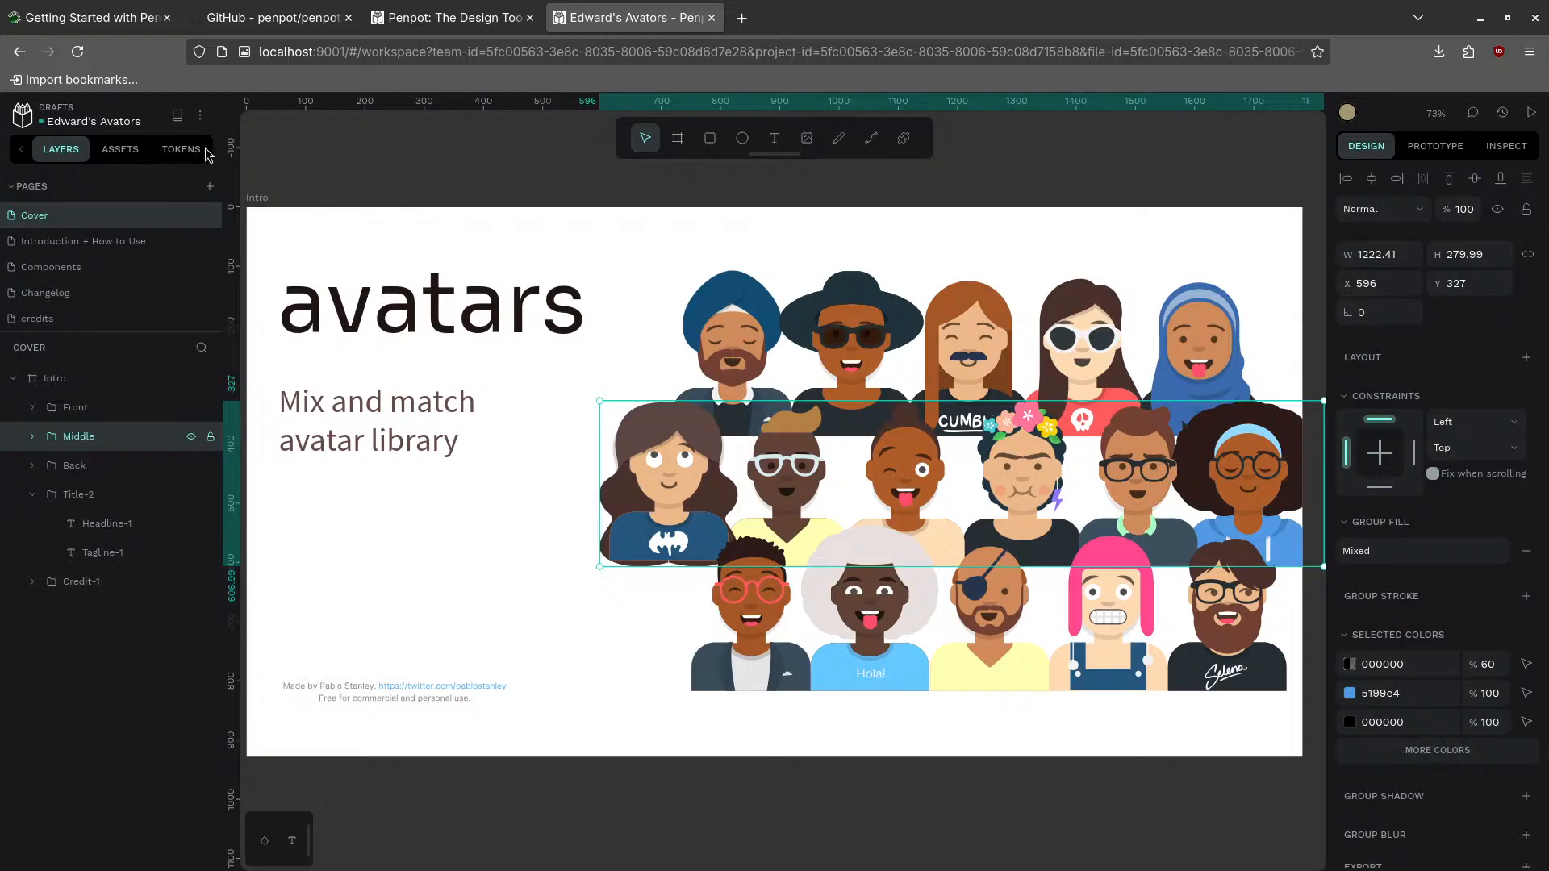
- From the dashboard, import the UI mockup example template as a Plants-app draft
left_click(22, 116)
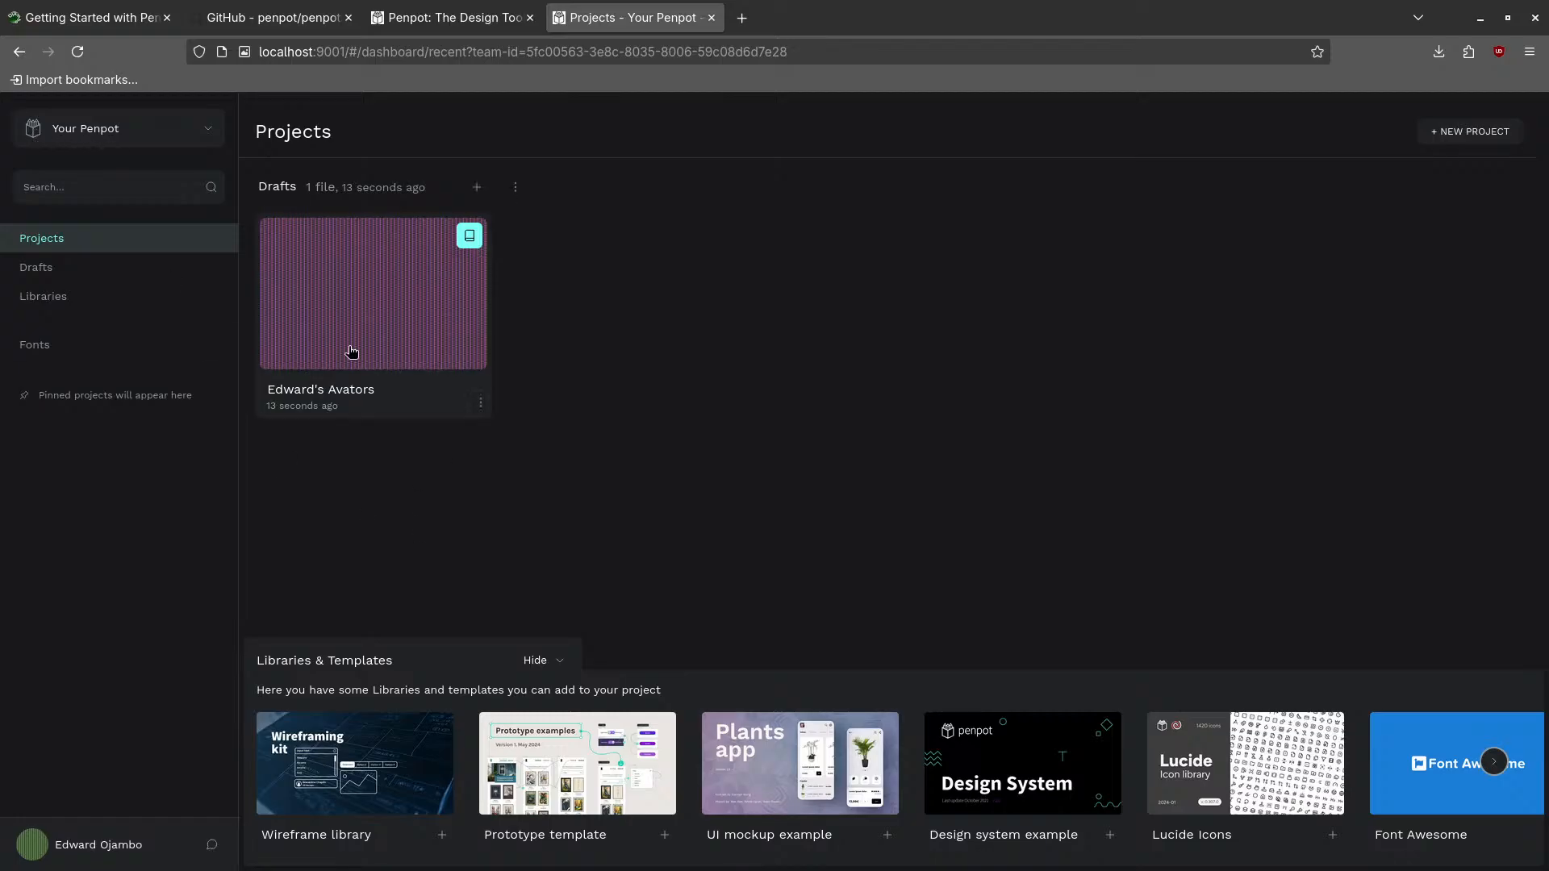
mouse_move(570, 826)
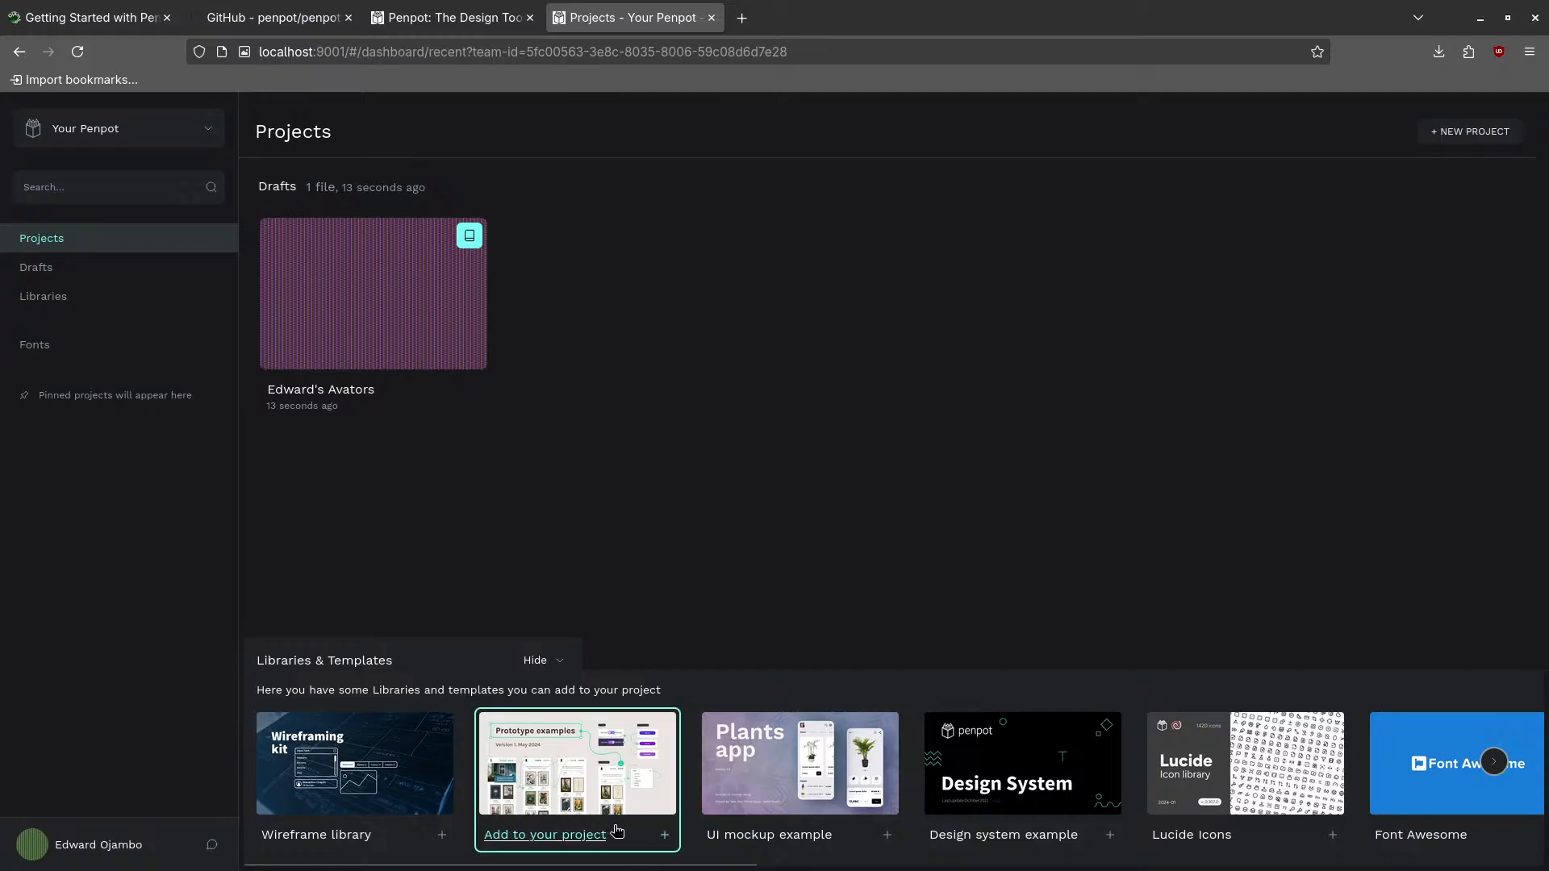
left_click(829, 770)
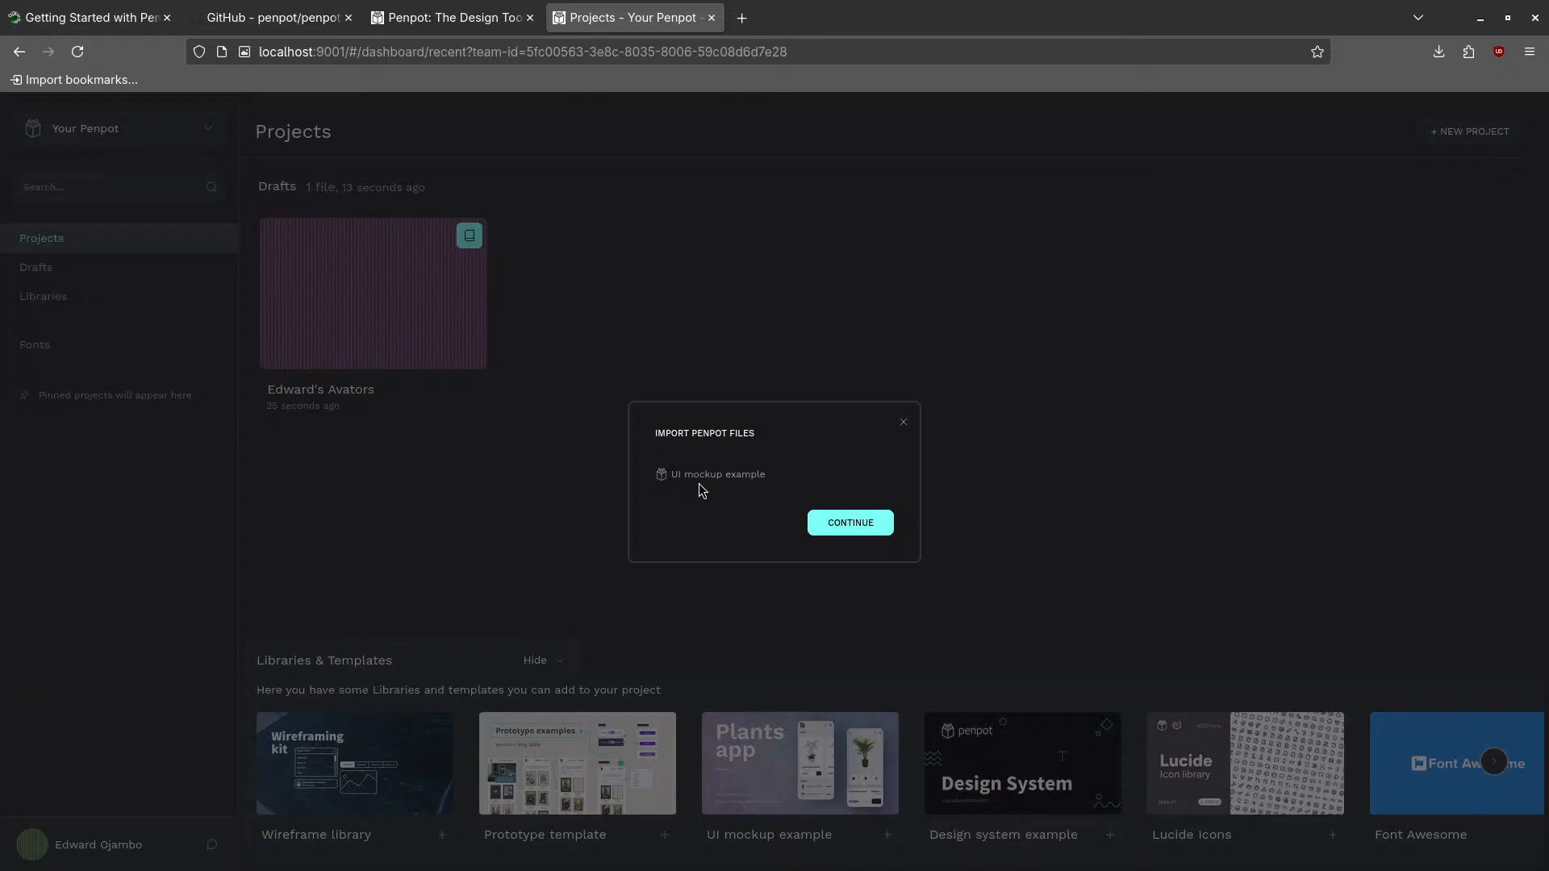
left_click(856, 525)
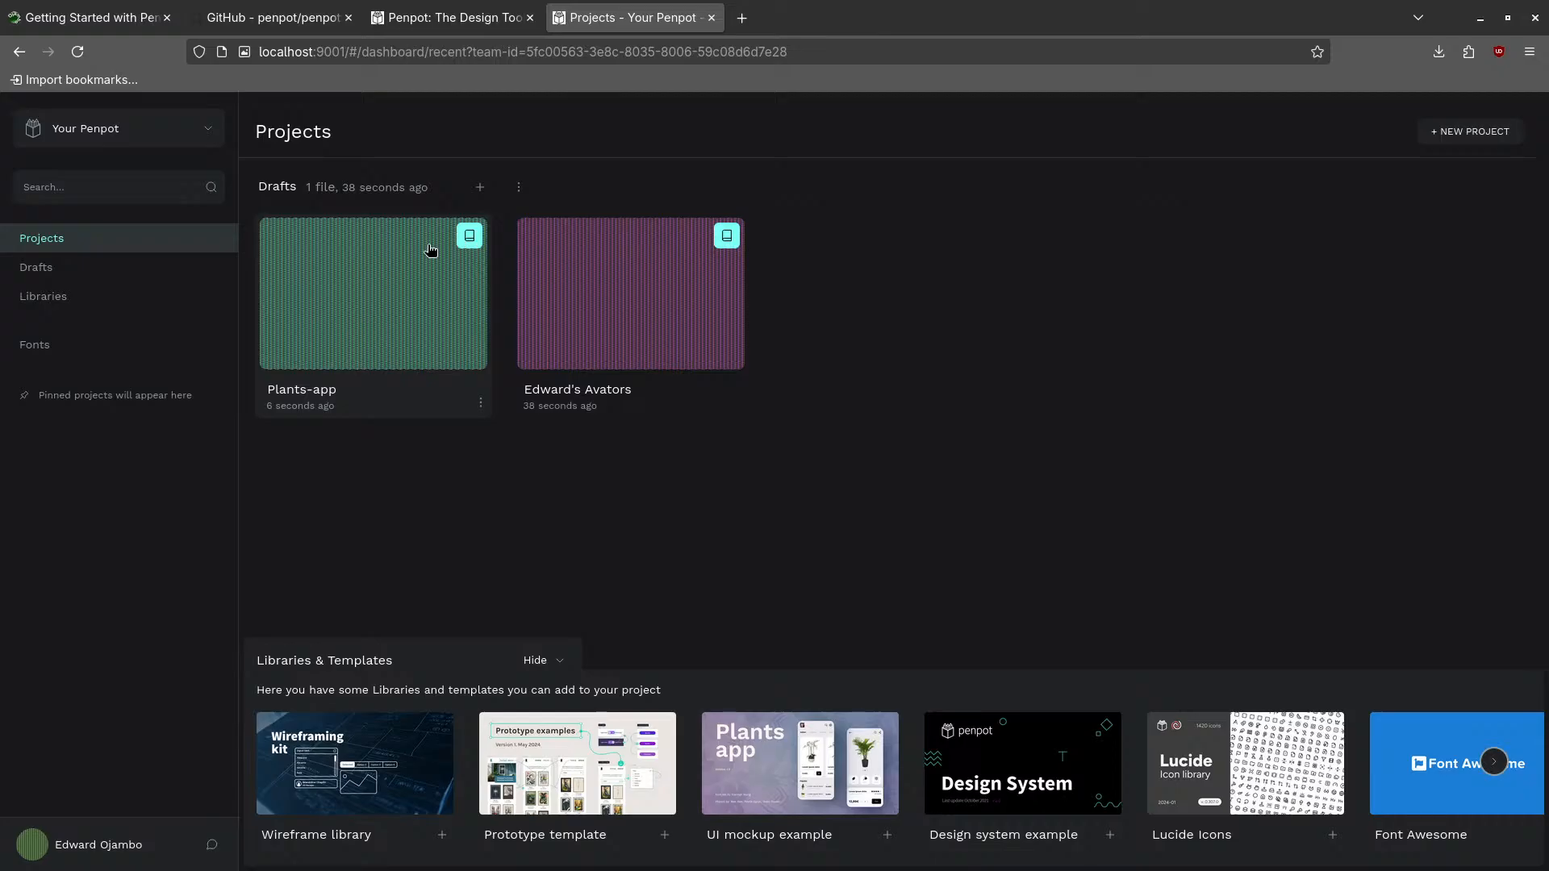
- Open the Plants-app file and rename it to 'Chicken Web Cam App'
double_click(397, 258)
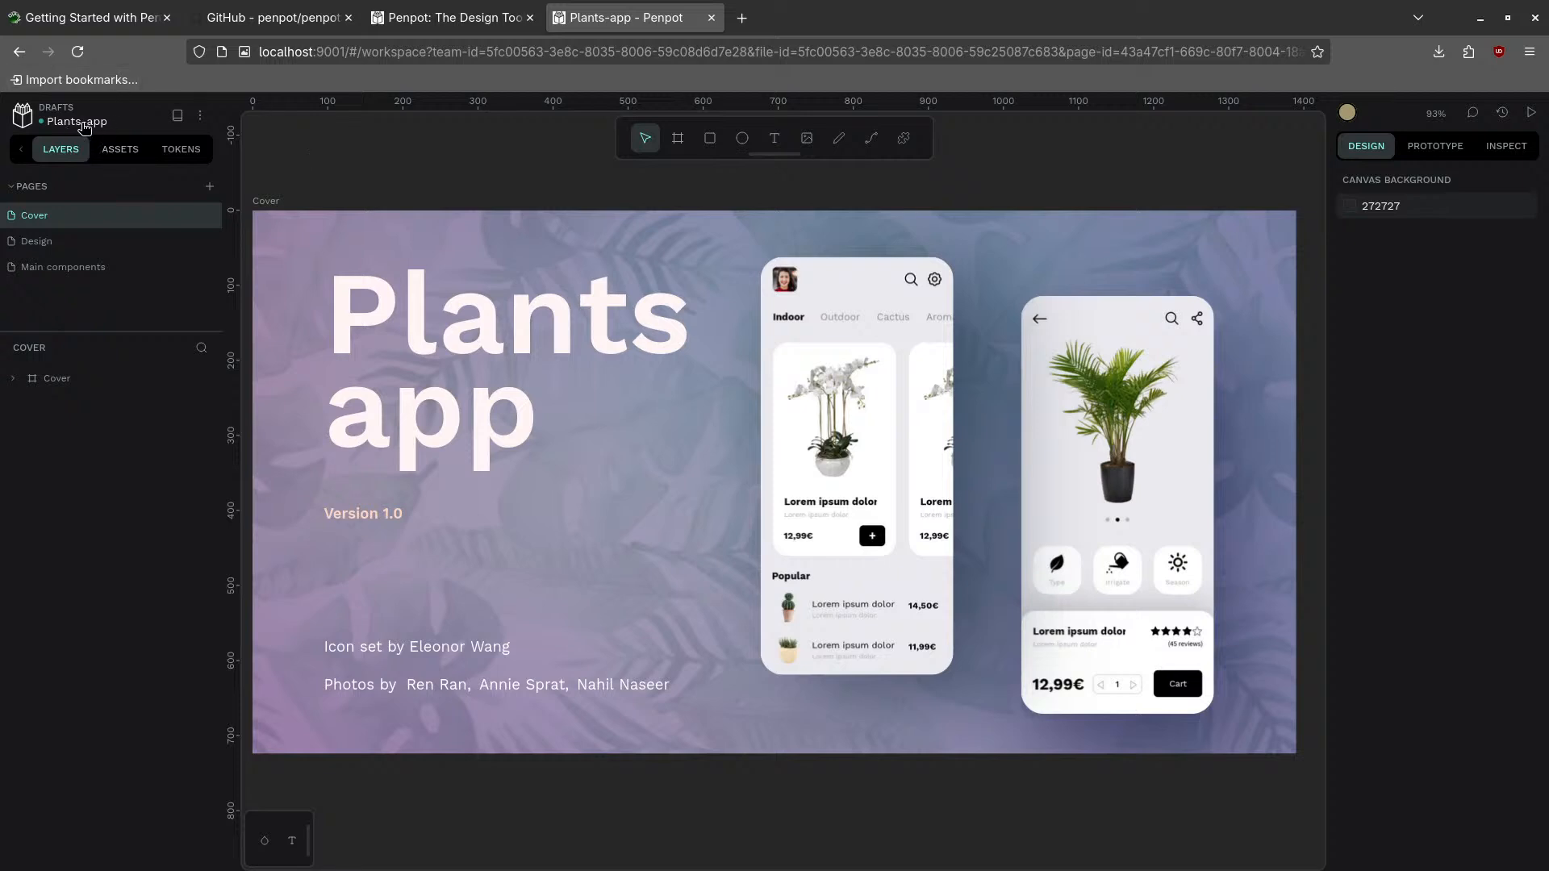
double_click(84, 124)
left_click(84, 124)
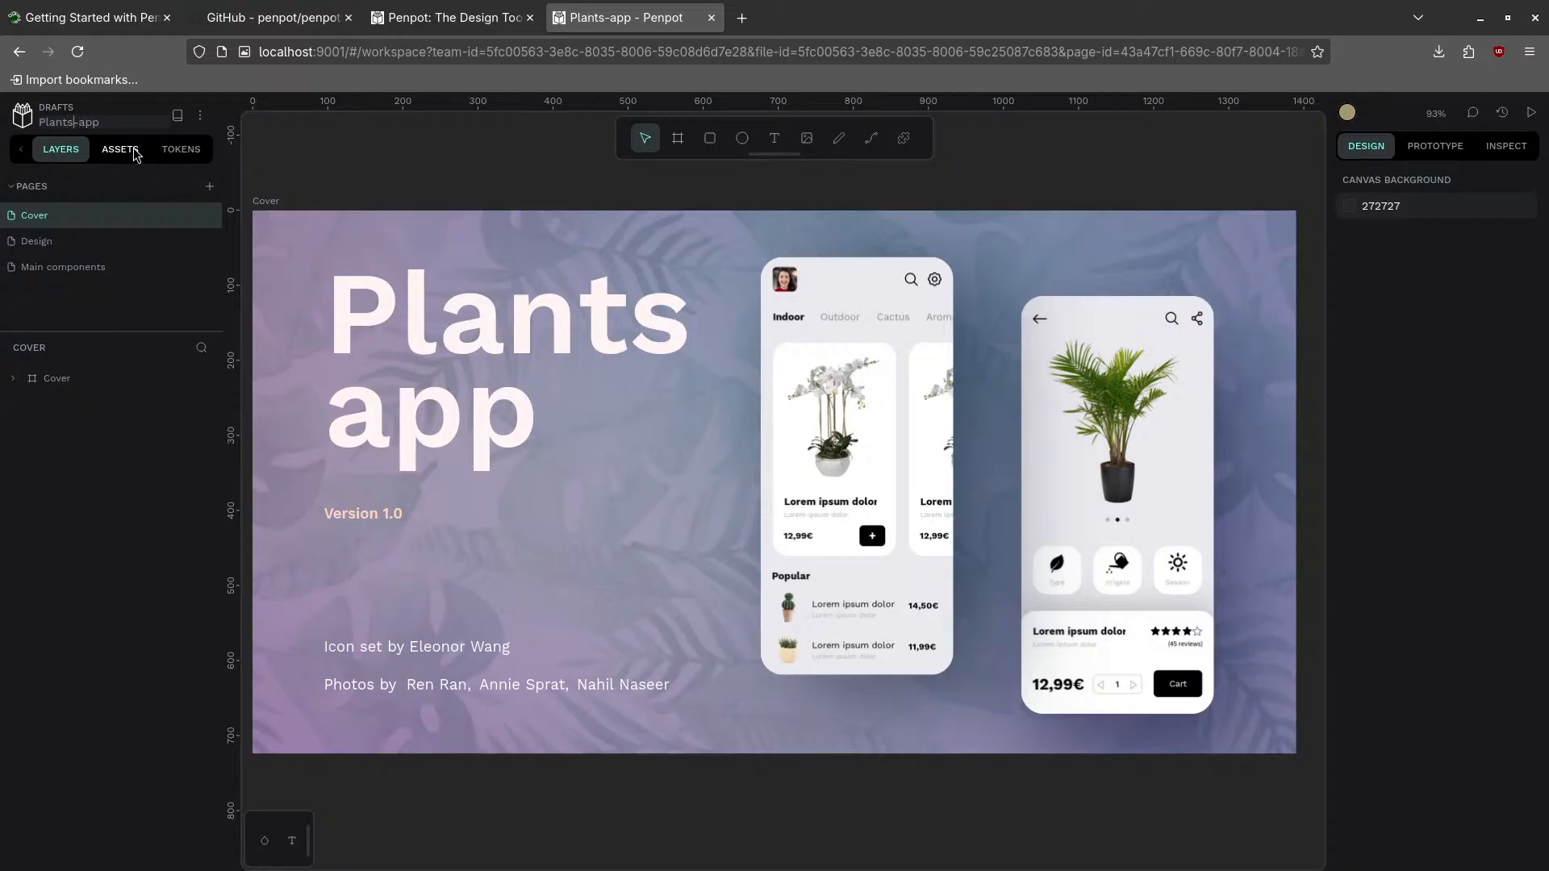
key("BackSpace")
key("BackSpace")
key("BackSpace")
key("BackSpace")
key("BackSpace")
key("BackSpace")
type("Chicken Web Cam")
key("Delete")
key("Return")
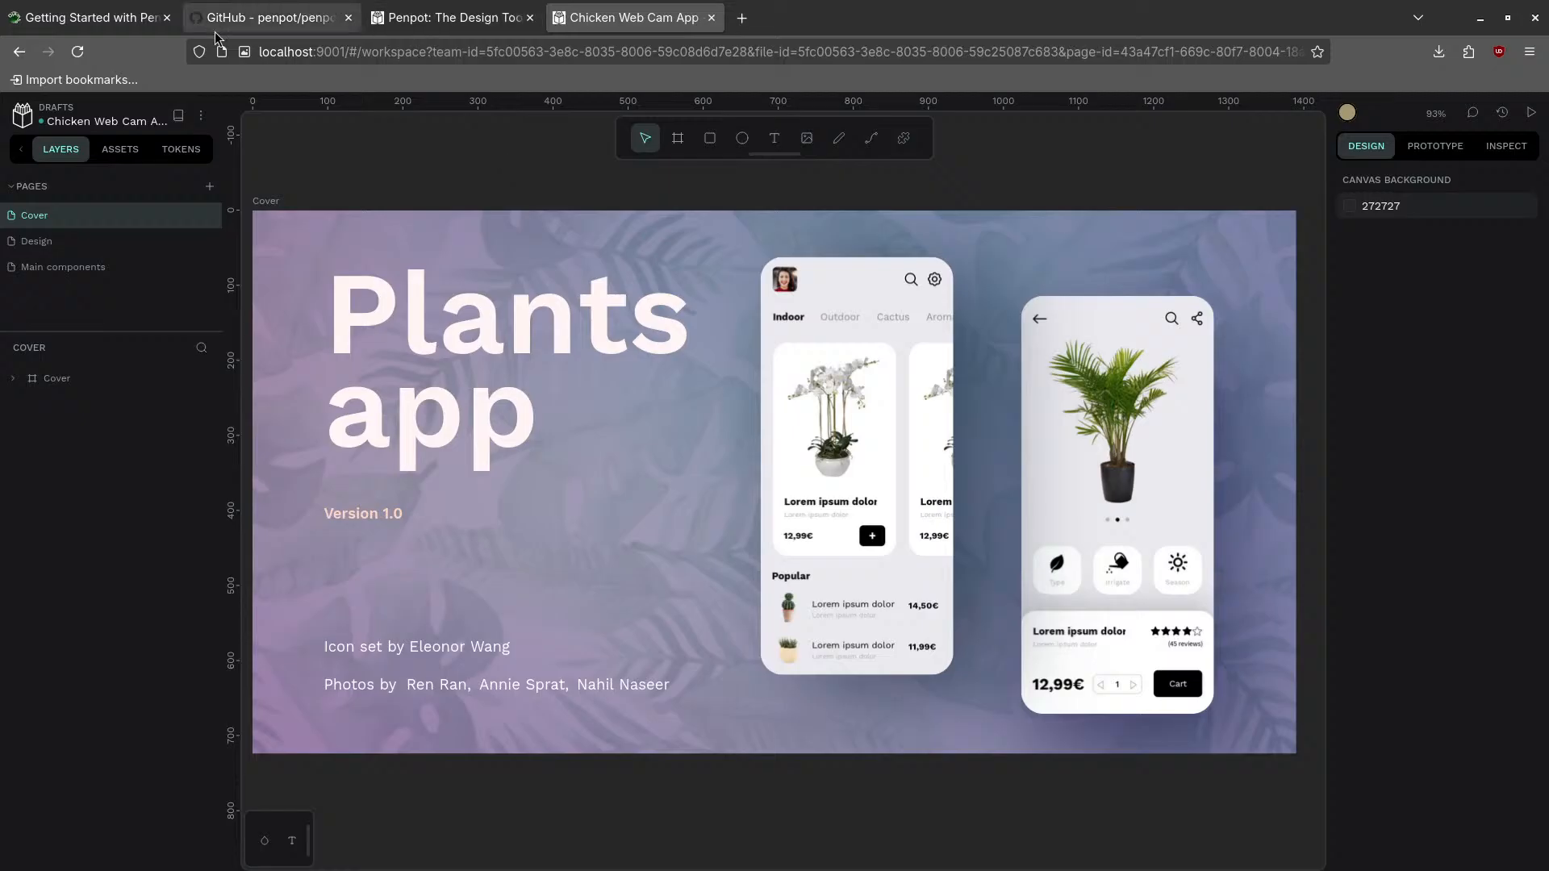
- Retype the cover title from 'Plants app' to 'Chicken Webcam'
left_click(505, 331)
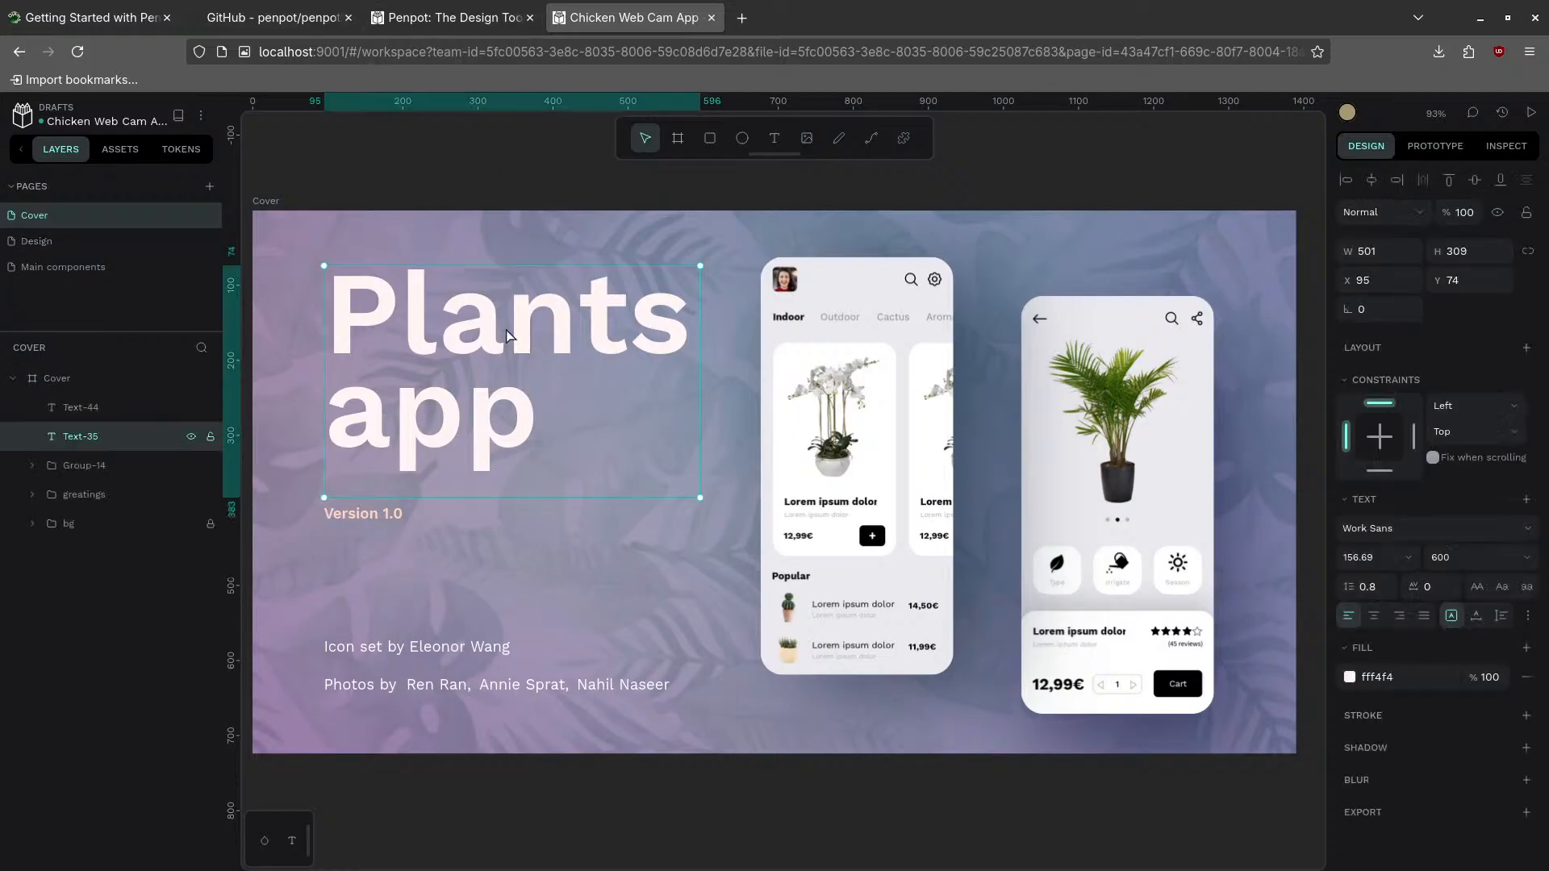
double_click(503, 329)
type("Chicken")
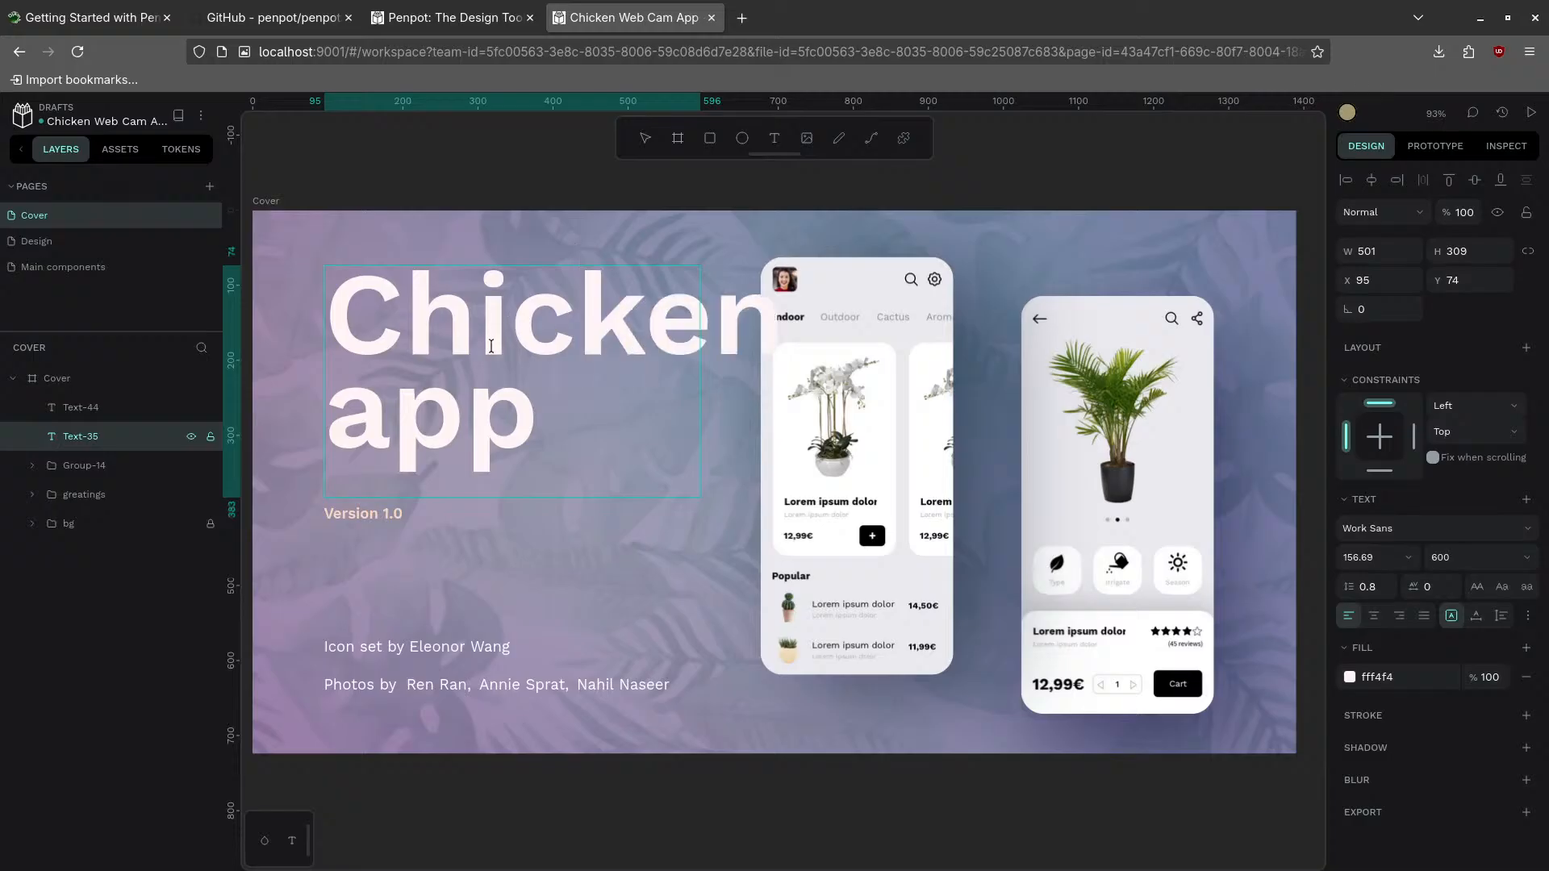
double_click(466, 425)
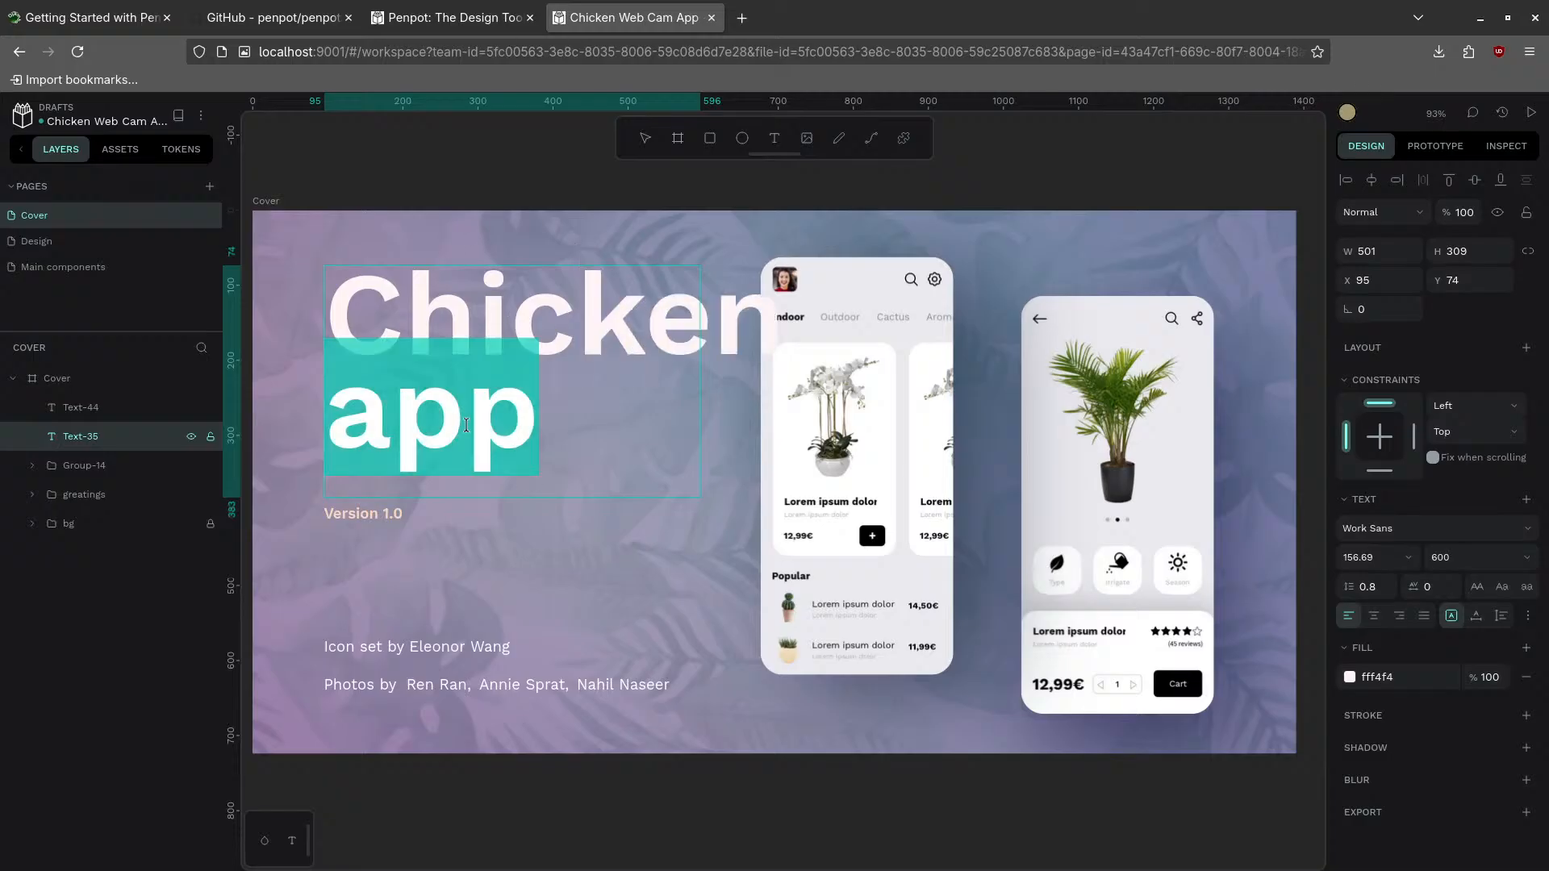
type("Web")
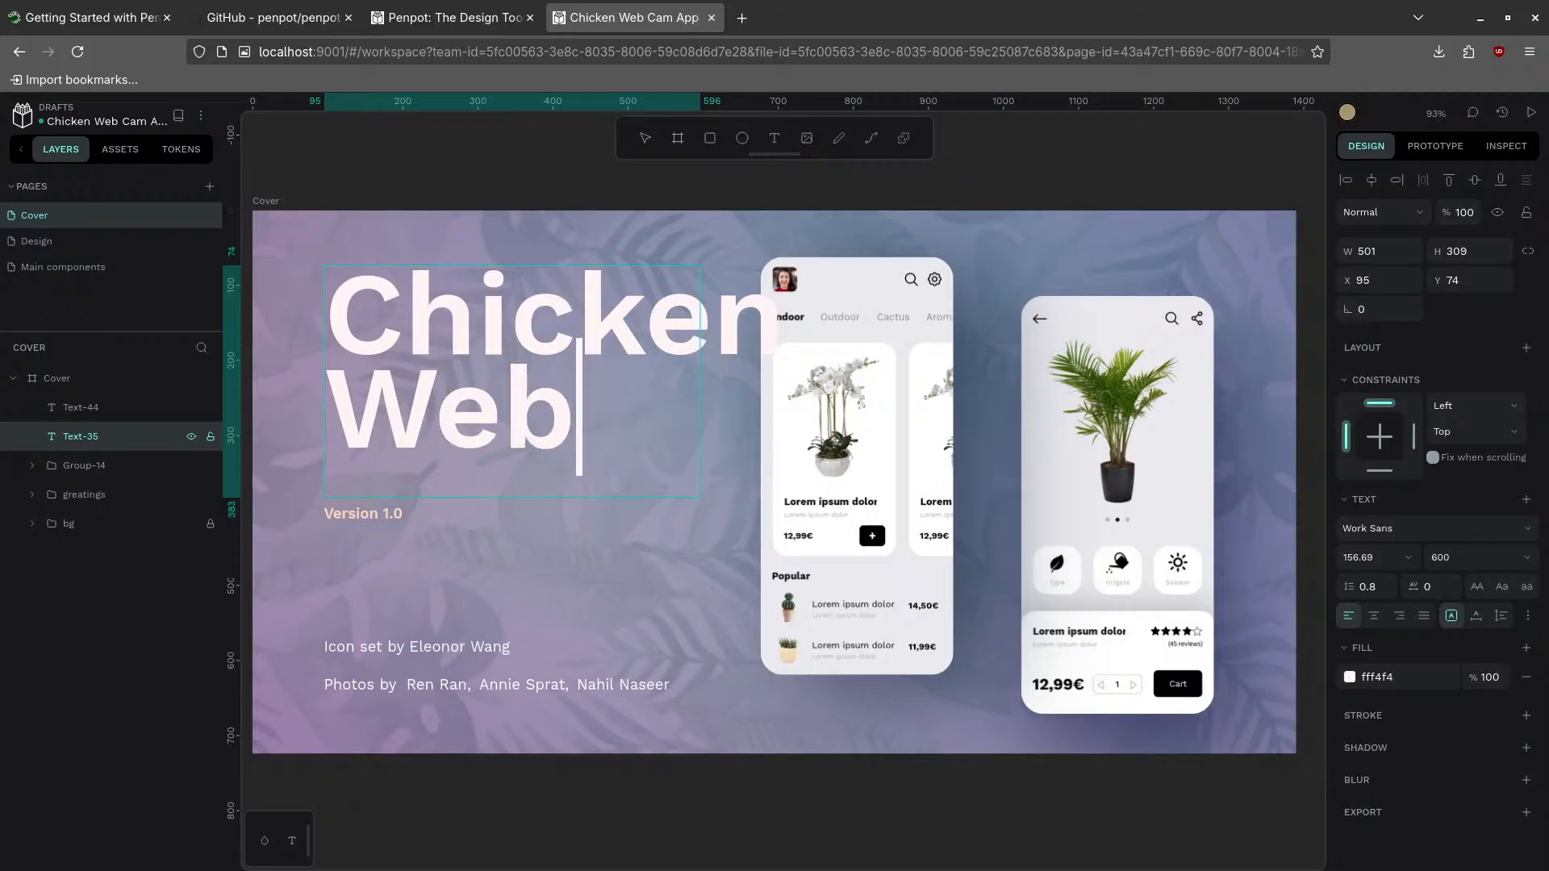
type("cam")
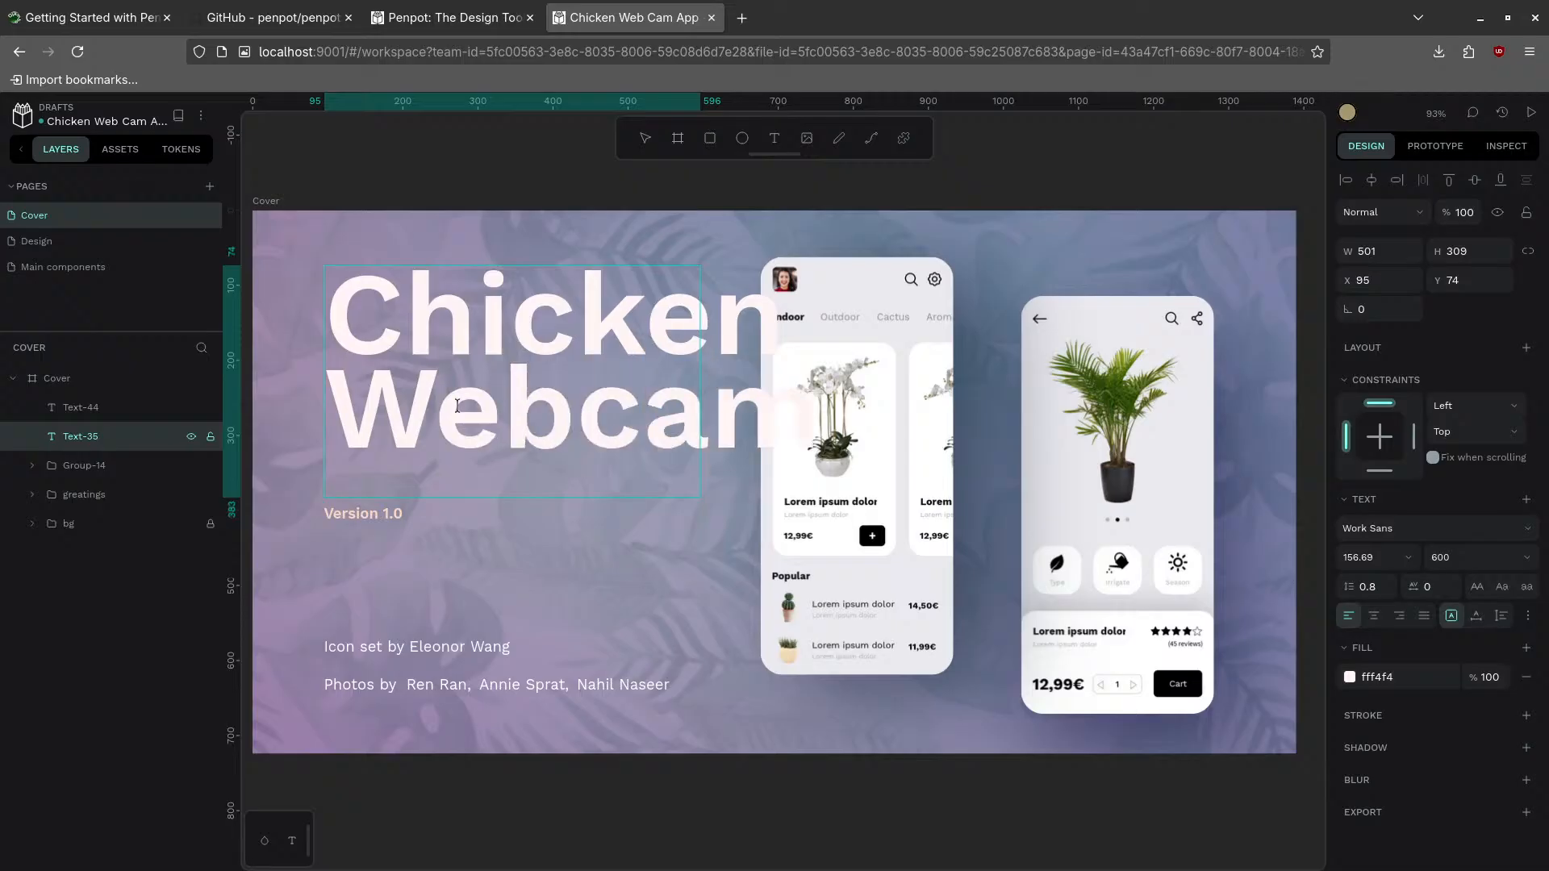
- Set the whole title's font size to 110, after trying 140 and 130
left_click(487, 305)
key("ctrl+a")
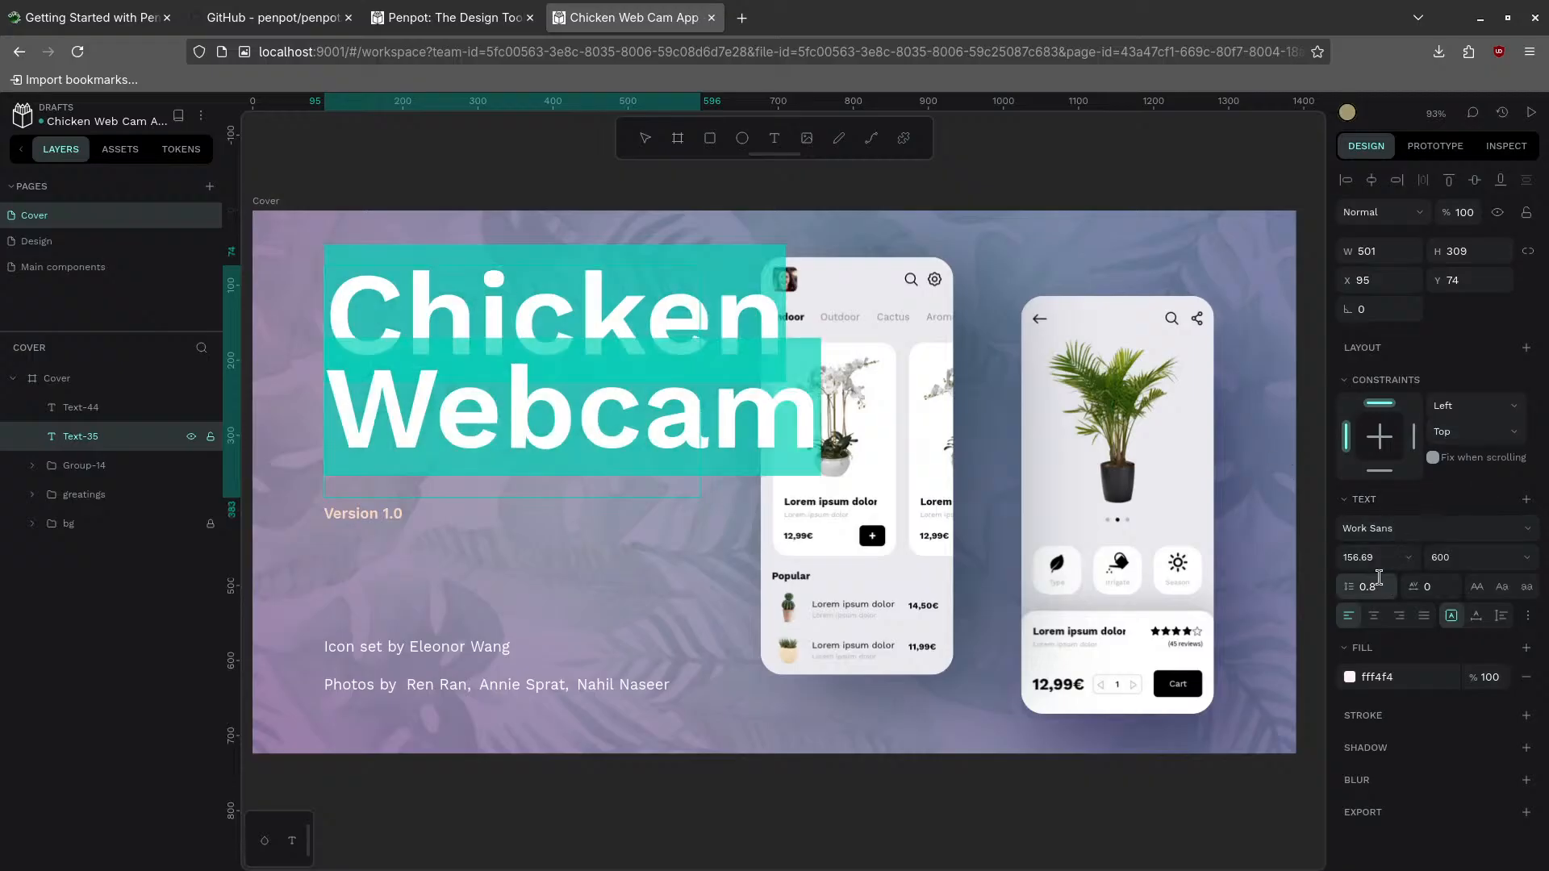
left_click(1395, 560)
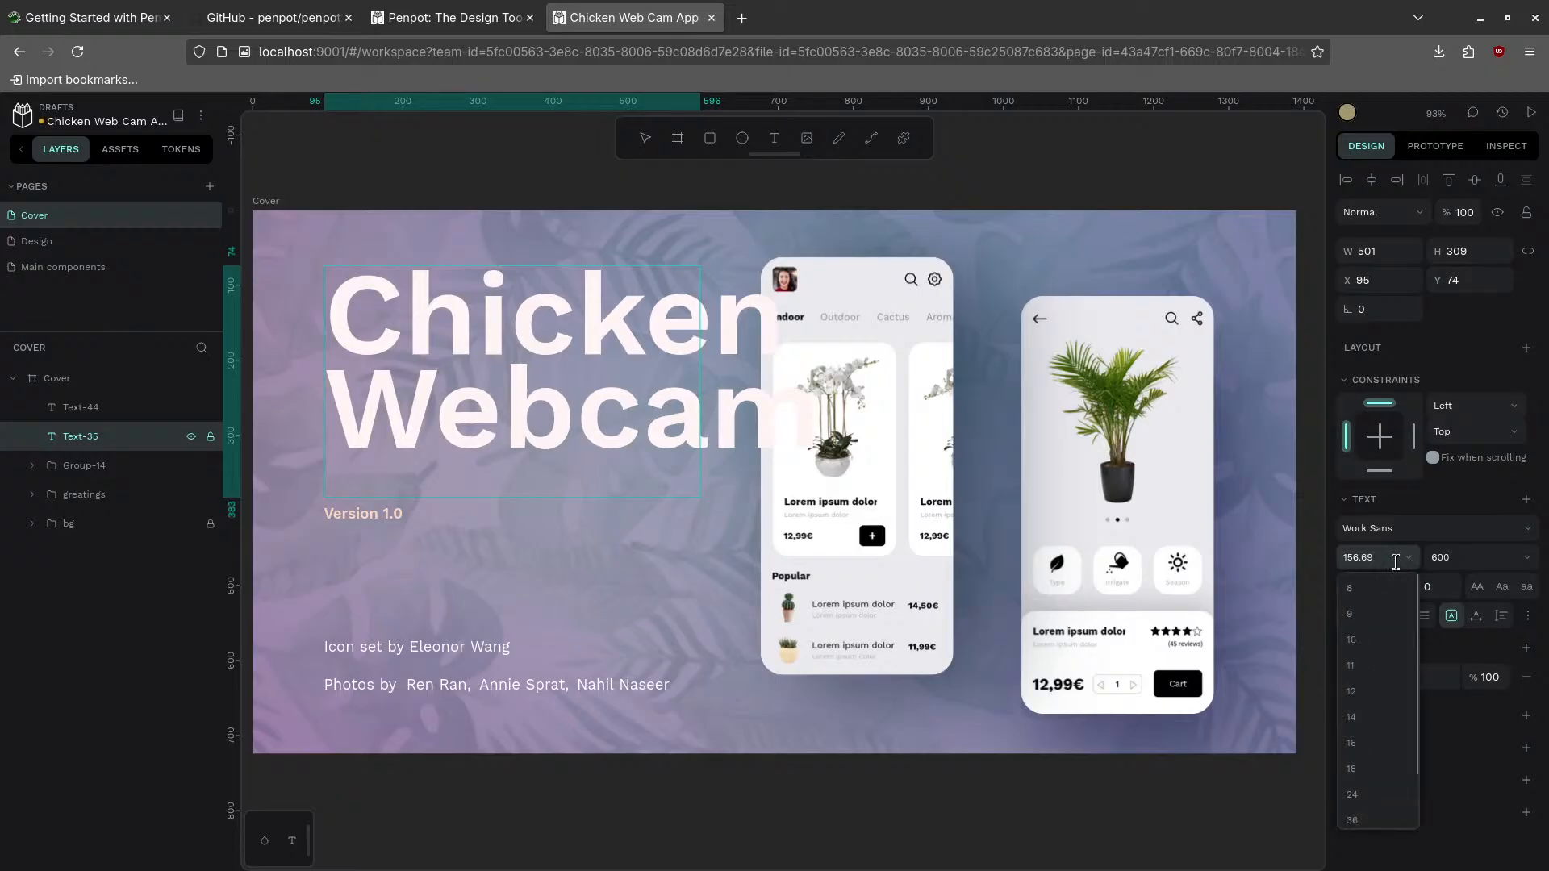
left_click_drag(1383, 561, 1373, 559)
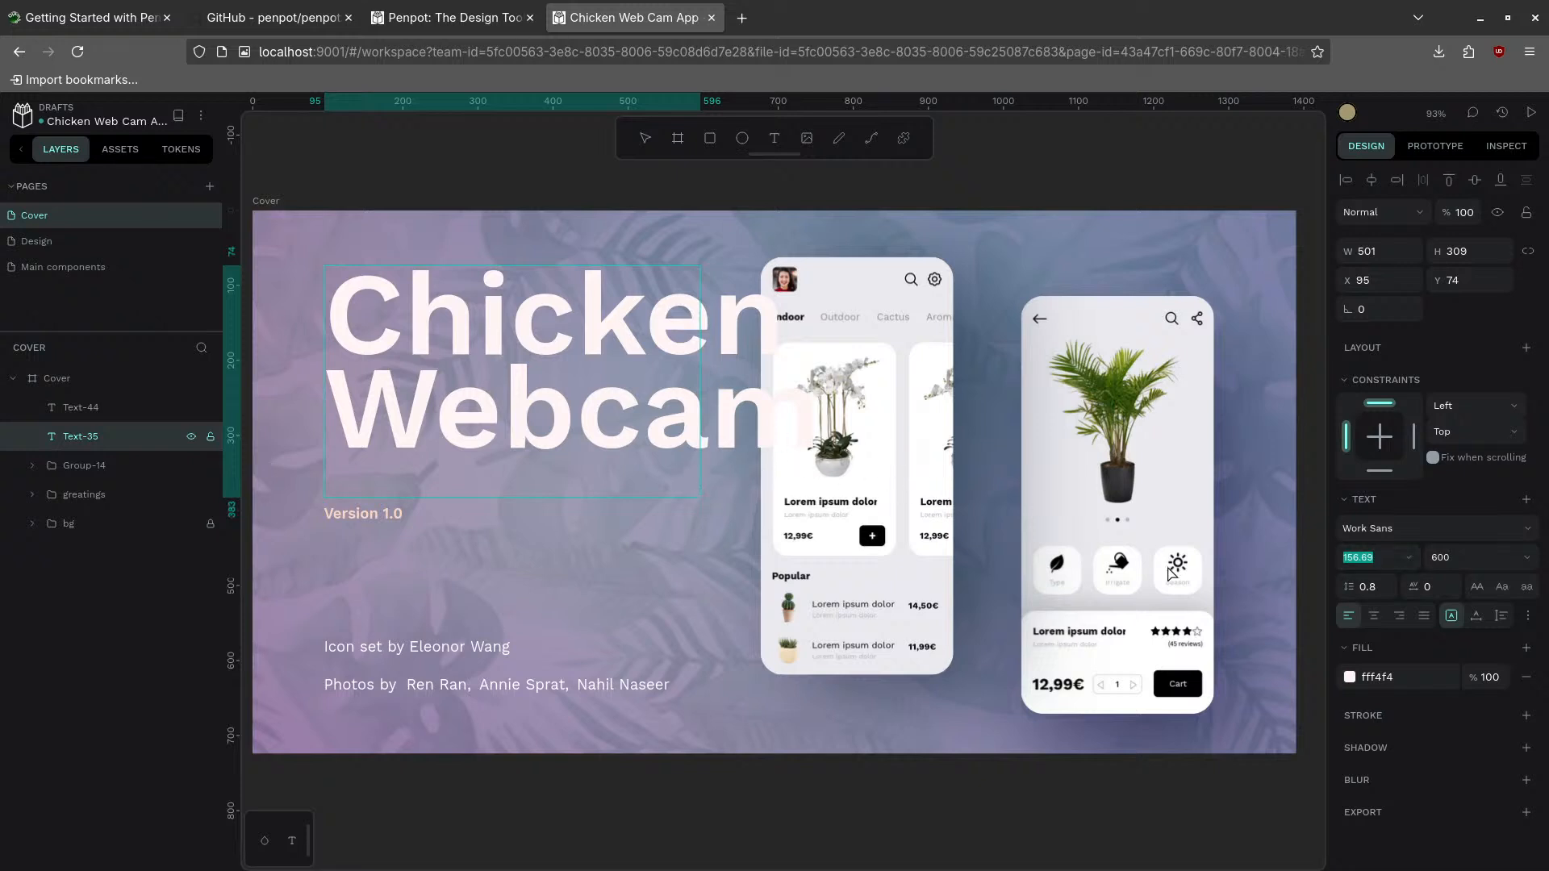
left_click(1385, 560)
left_click_drag(1385, 559, 1330, 557)
type("140")
key("Return")
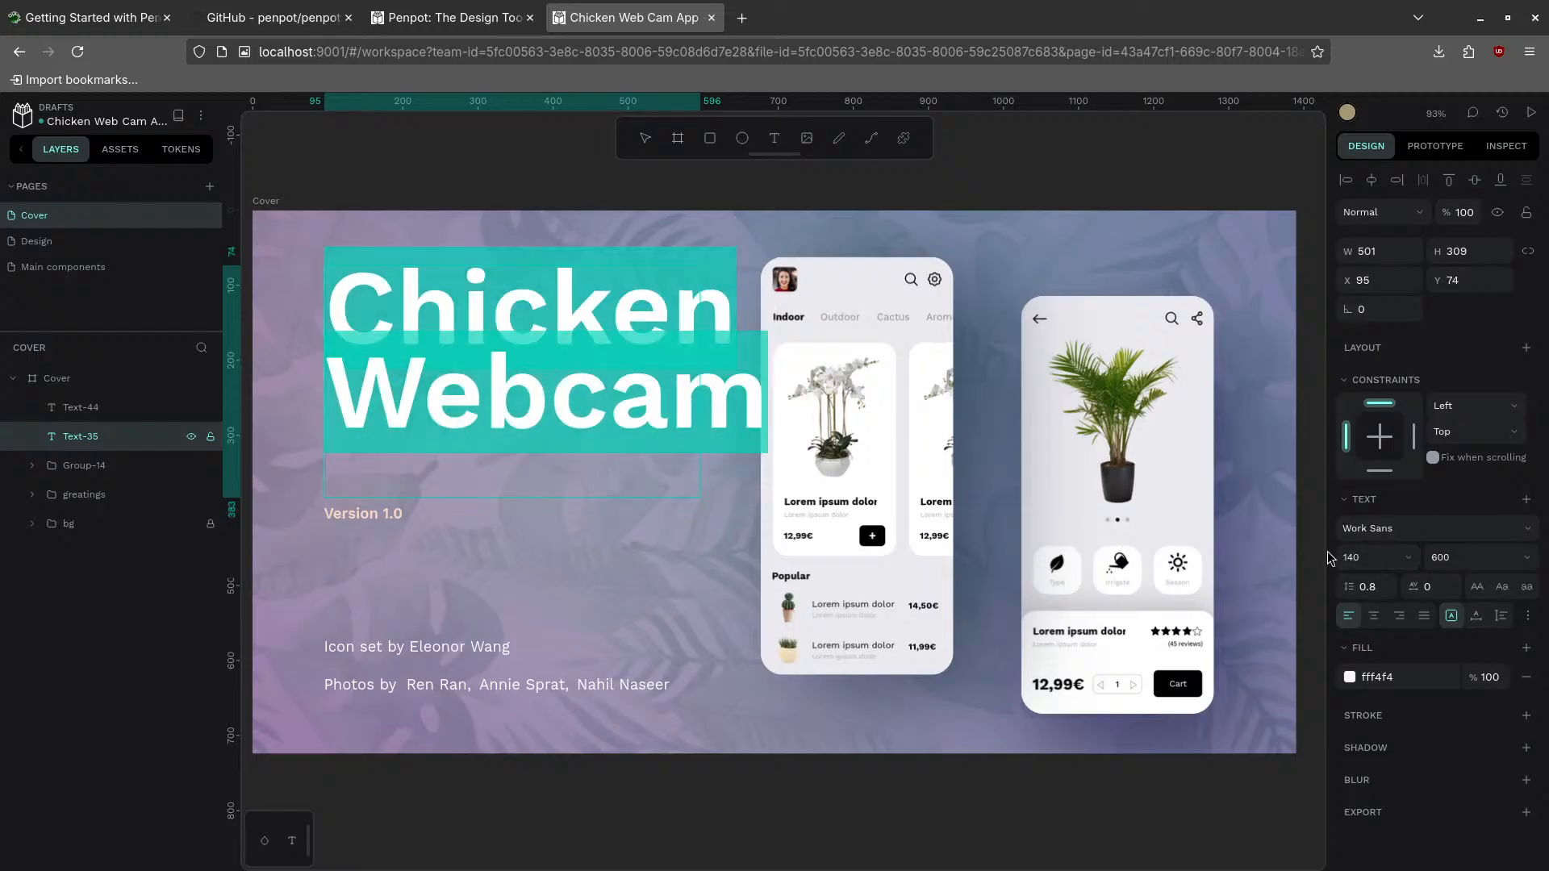
left_click(1363, 557)
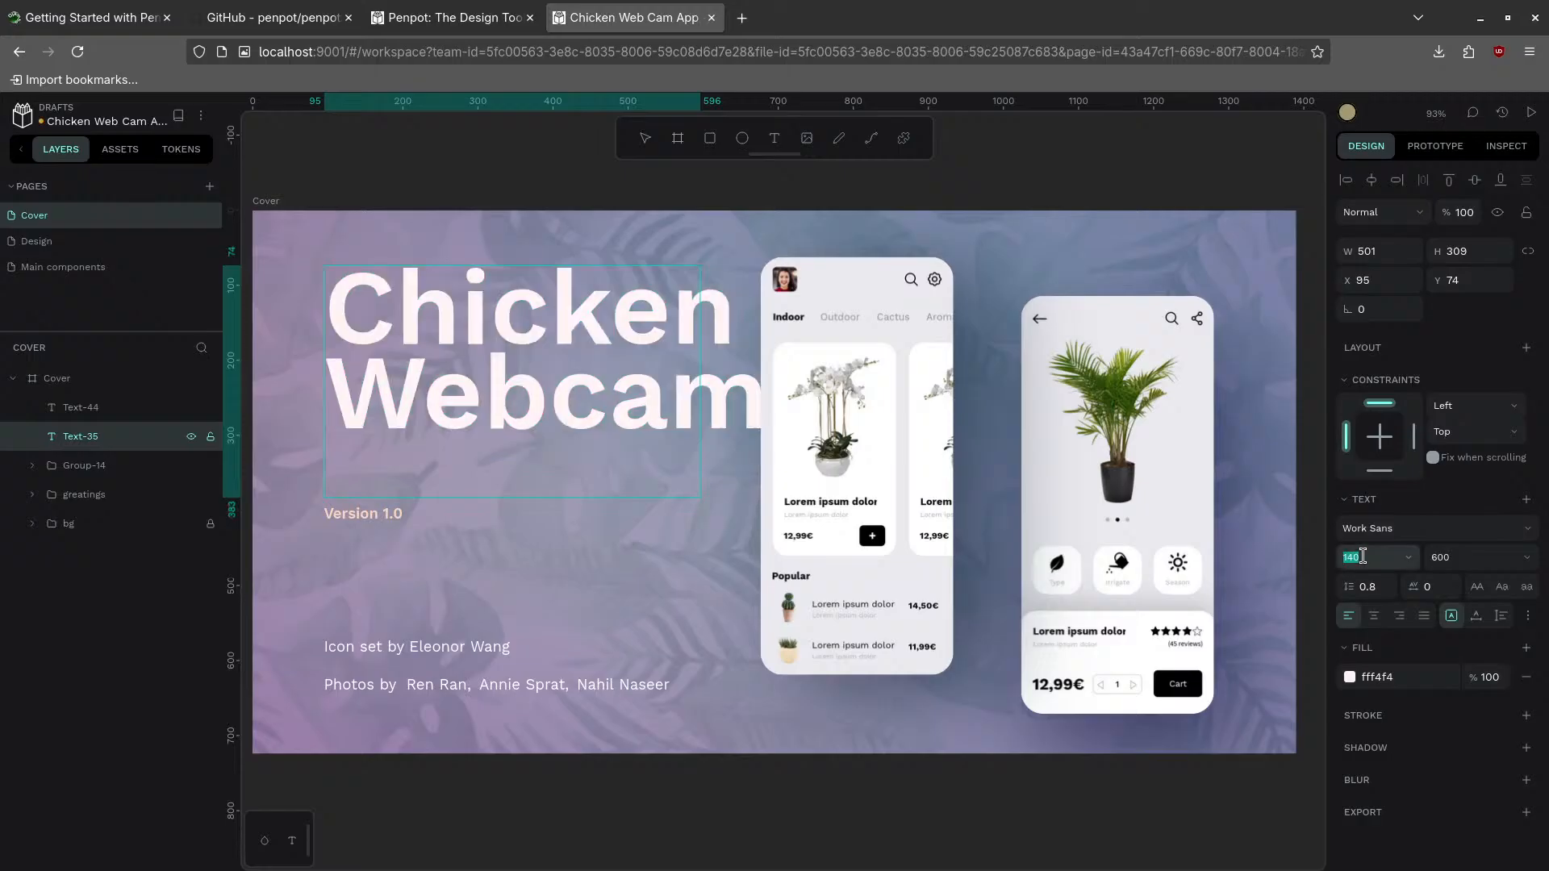
type("130")
key("Return")
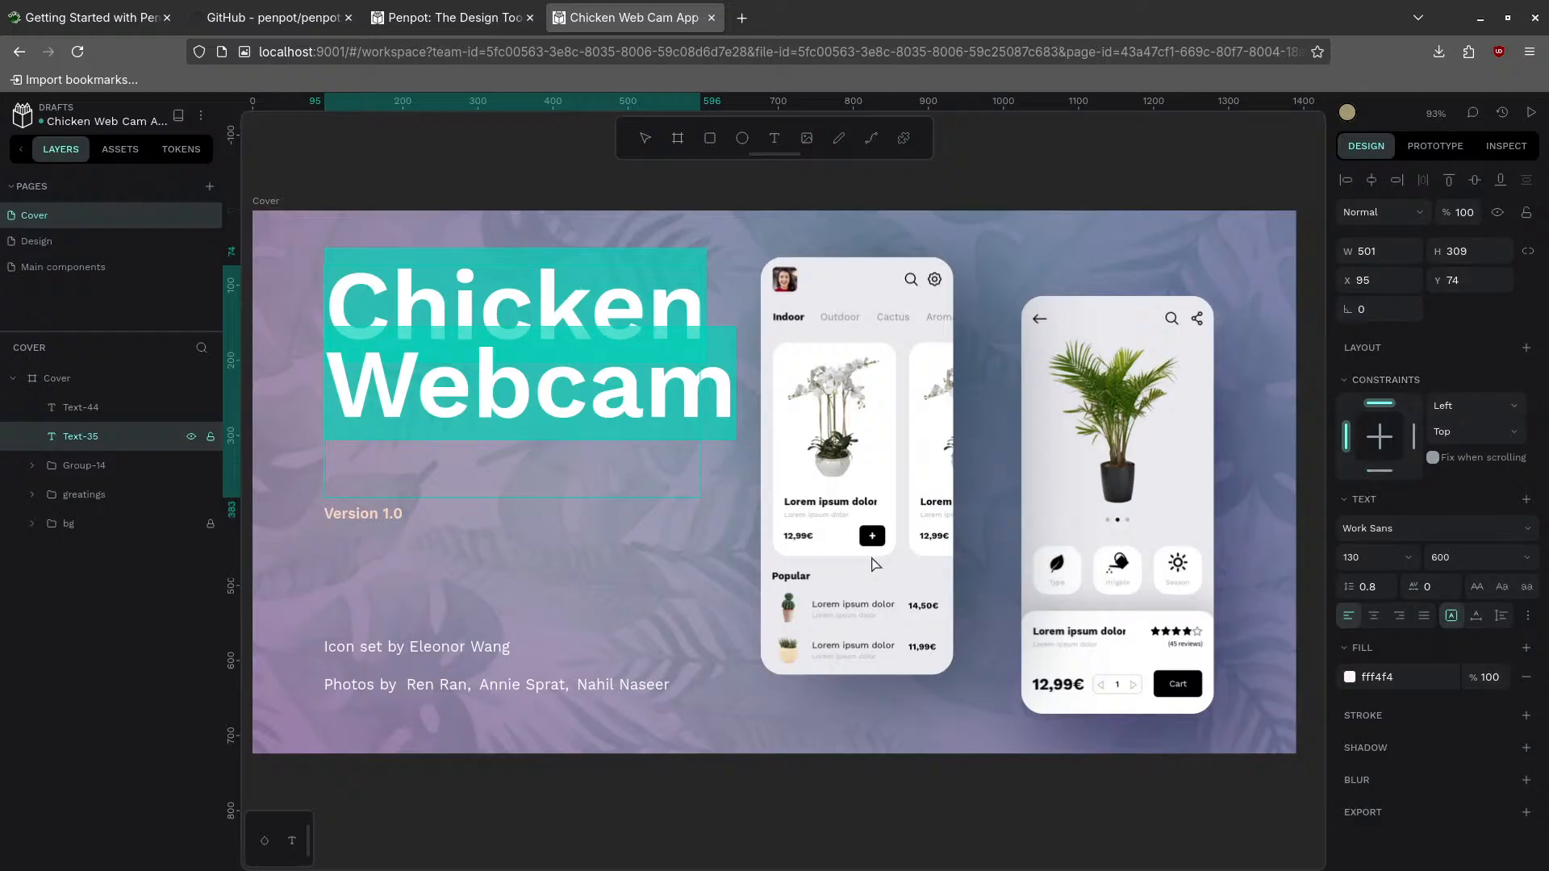
left_click(1362, 559)
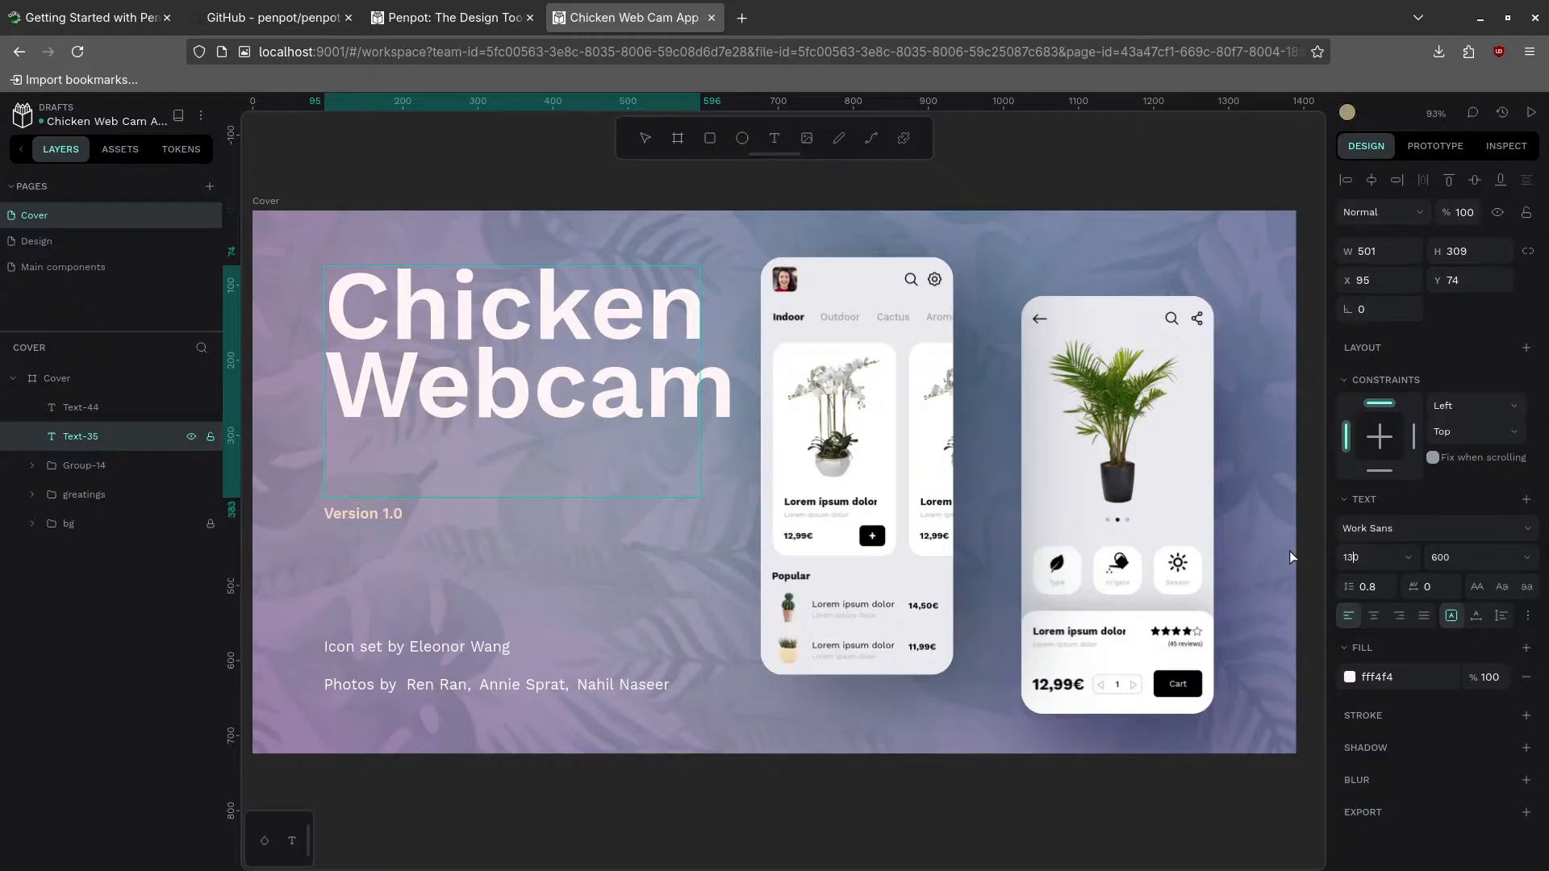
key("BackSpace")
type("1")
key("Return")
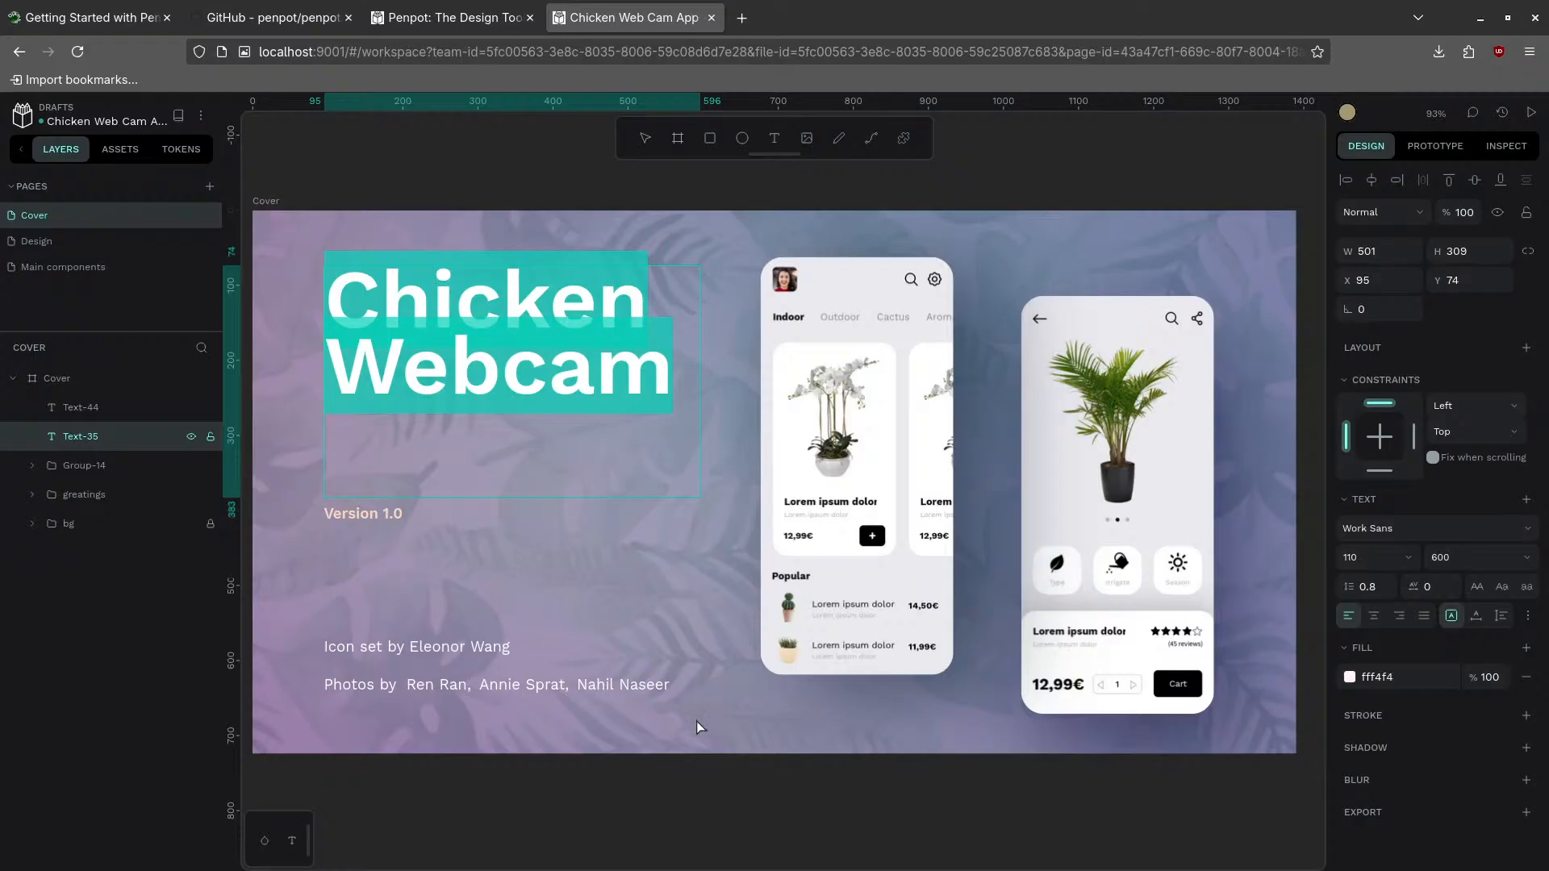
left_click(831, 429)
- Nudge the Home.png-1 image inside the left phone's mask and check its prototype interactions
double_click(838, 419)
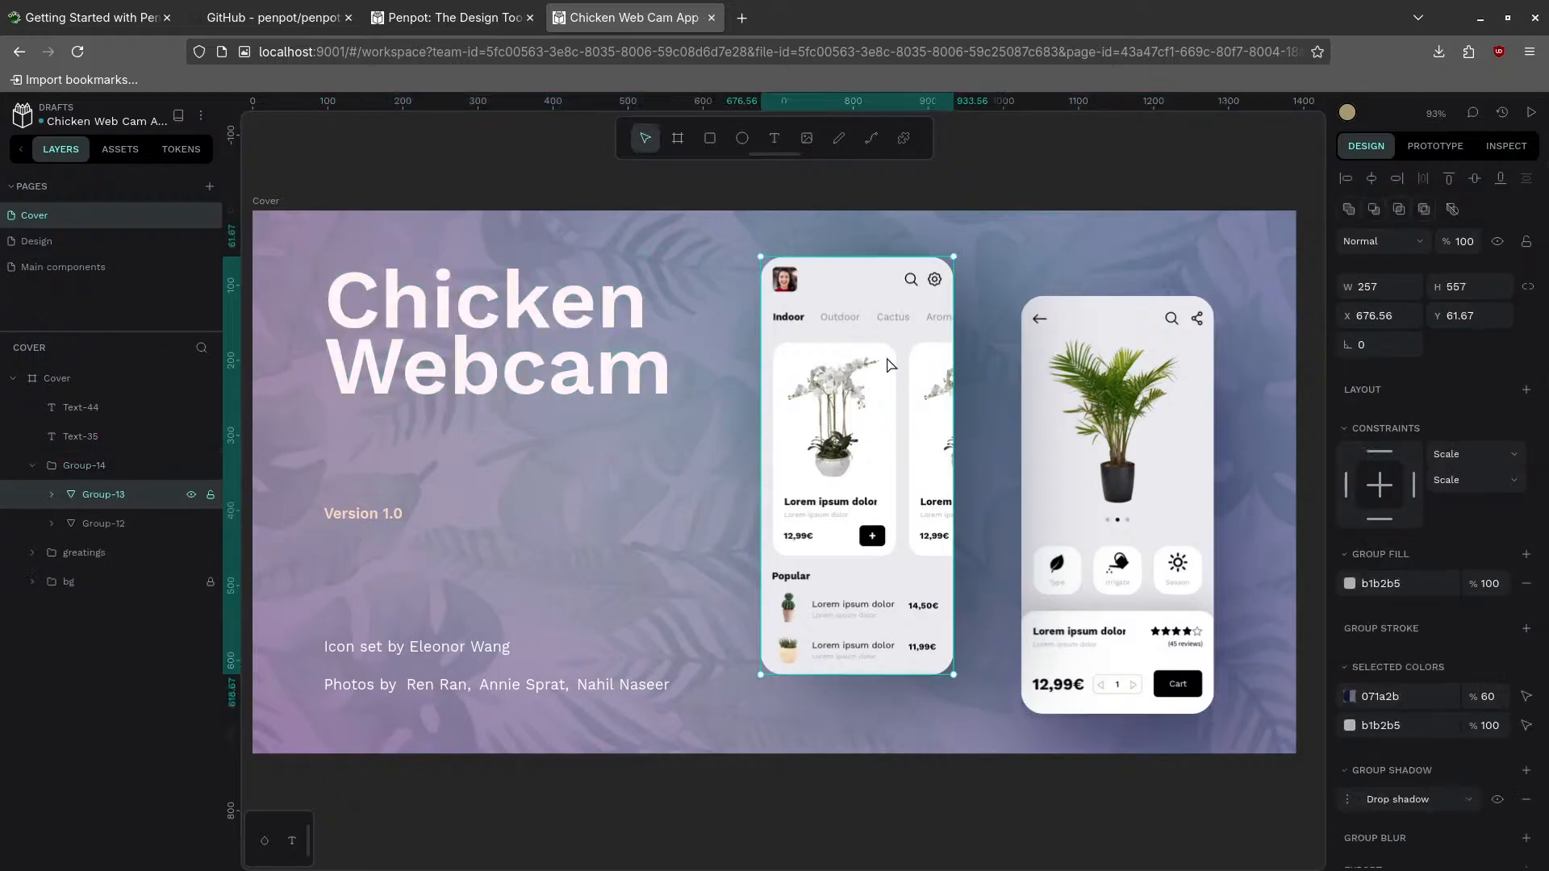
double_click(799, 372)
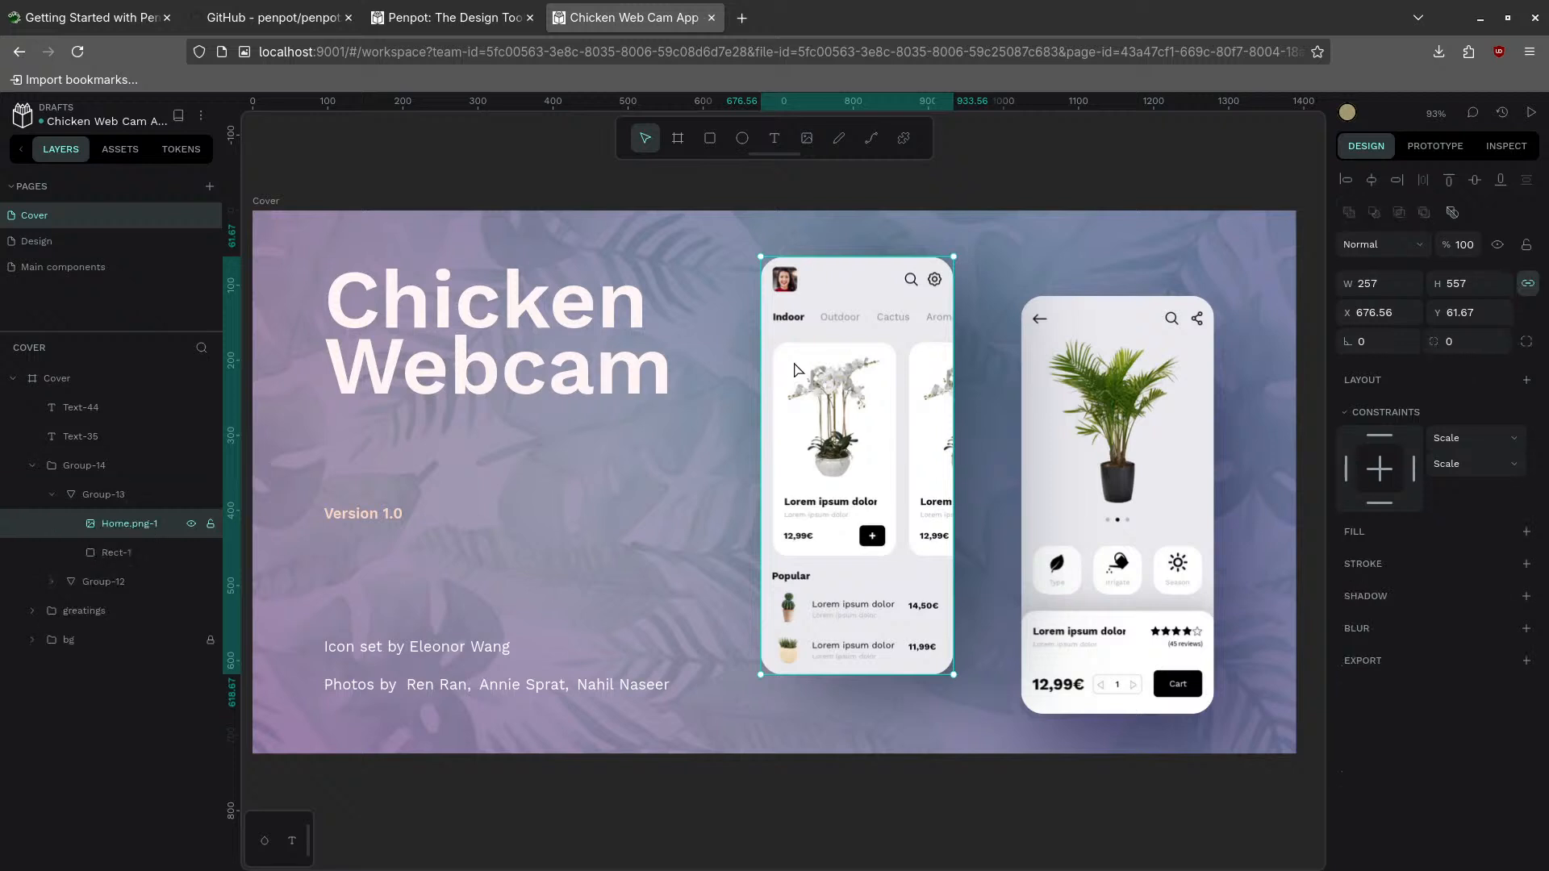
mouse_move(795, 370)
left_mouse_down()
mouse_move(776, 363)
mouse_move(863, 367)
mouse_move(776, 360)
mouse_move(756, 381)
mouse_move(780, 401)
mouse_move(810, 378)
mouse_move(776, 383)
mouse_move(813, 384)
left_mouse_up()
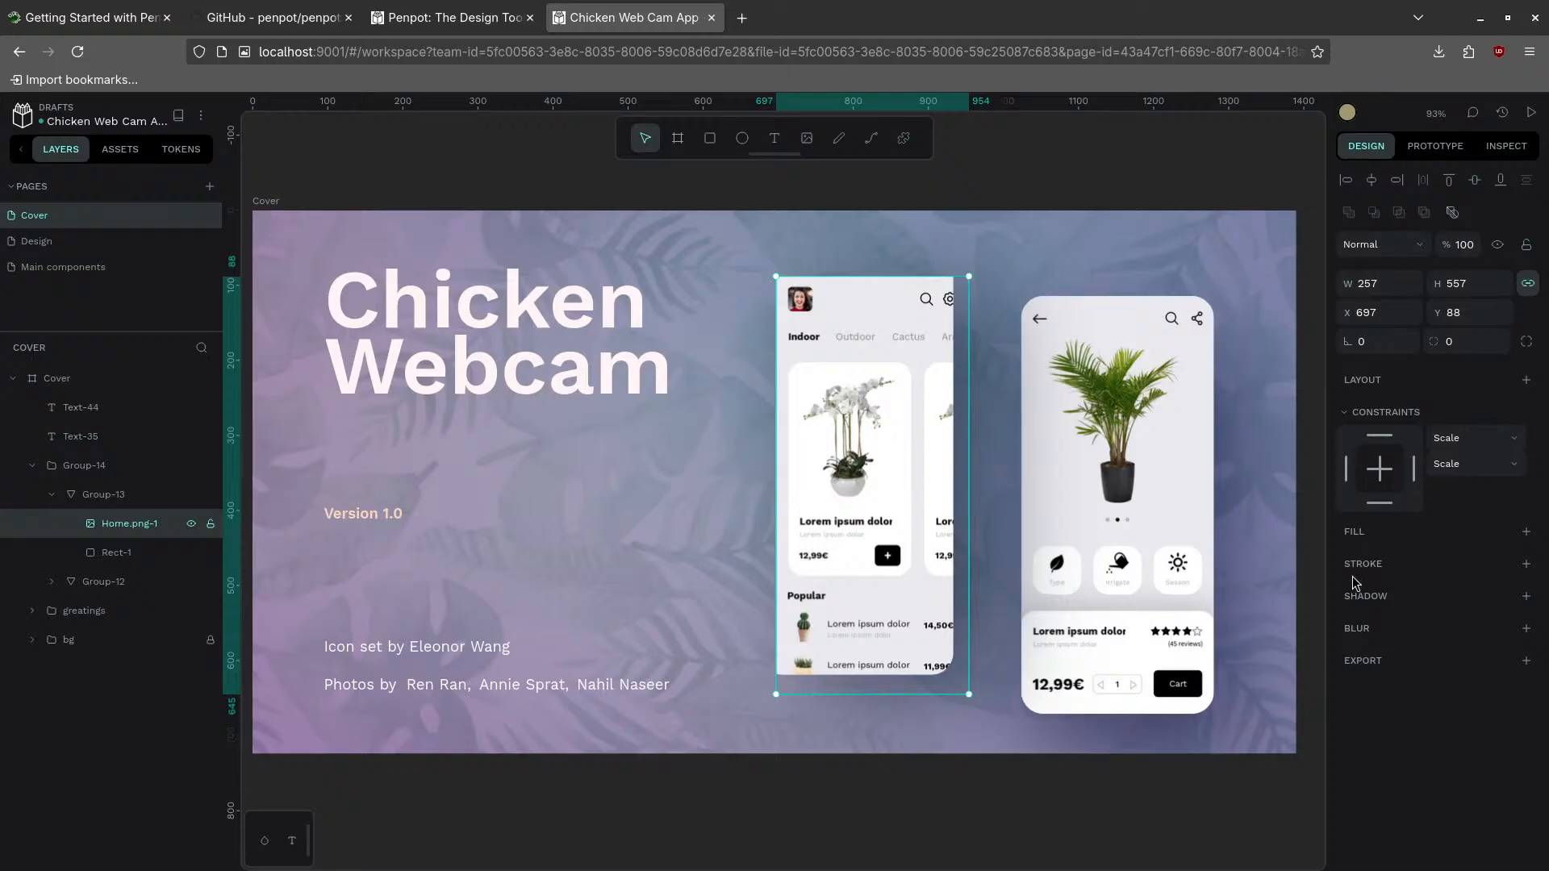
left_click(1434, 146)
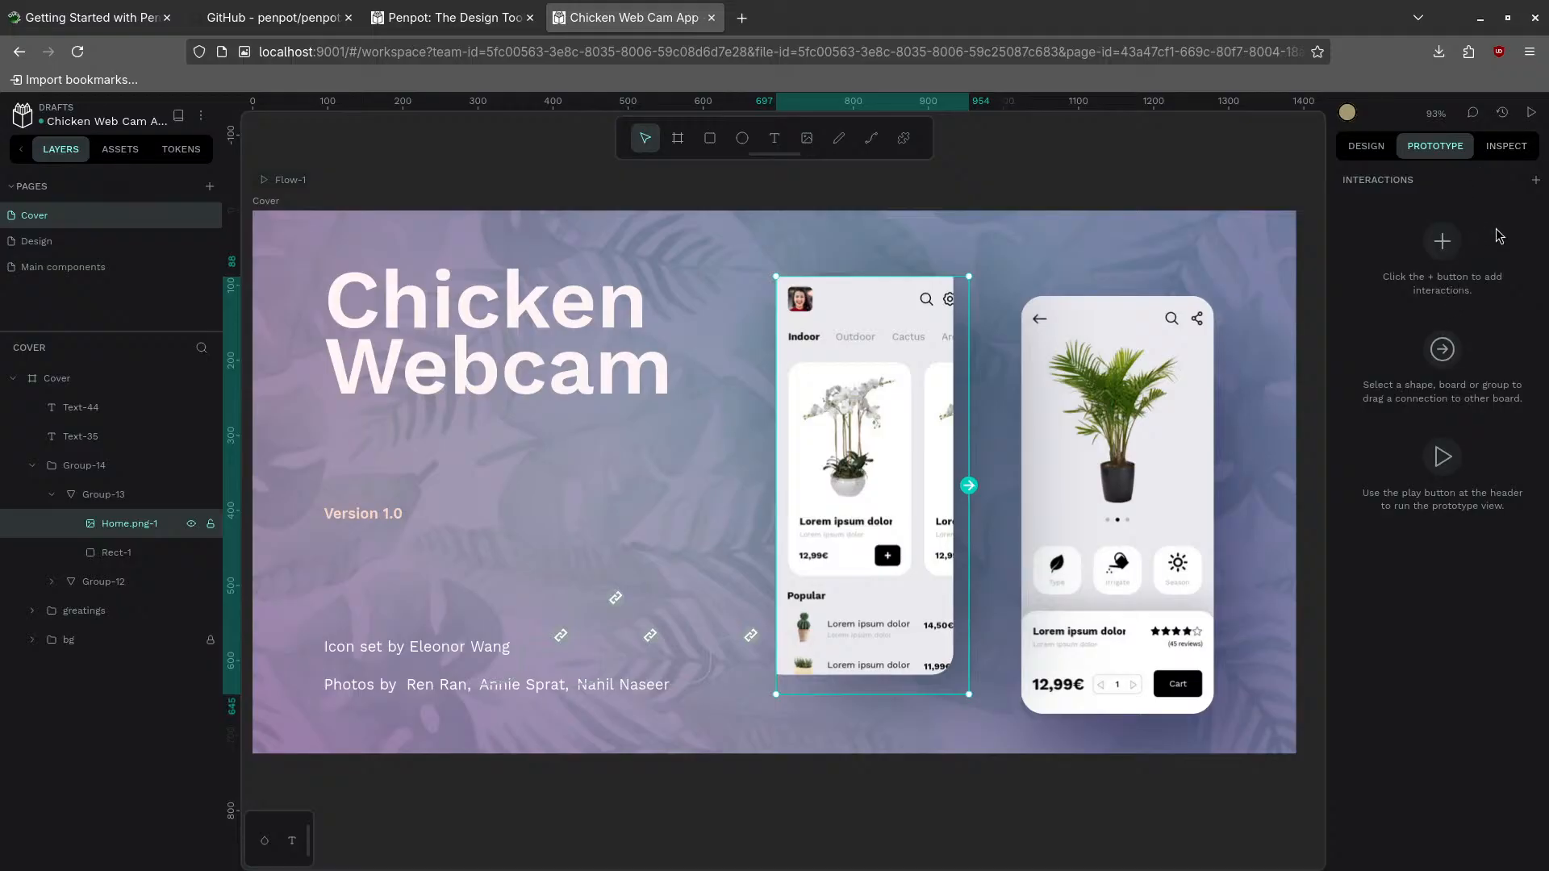
- Add a PNG 1x export setting to the Home screen image, then go to the Design page
left_click(1505, 148)
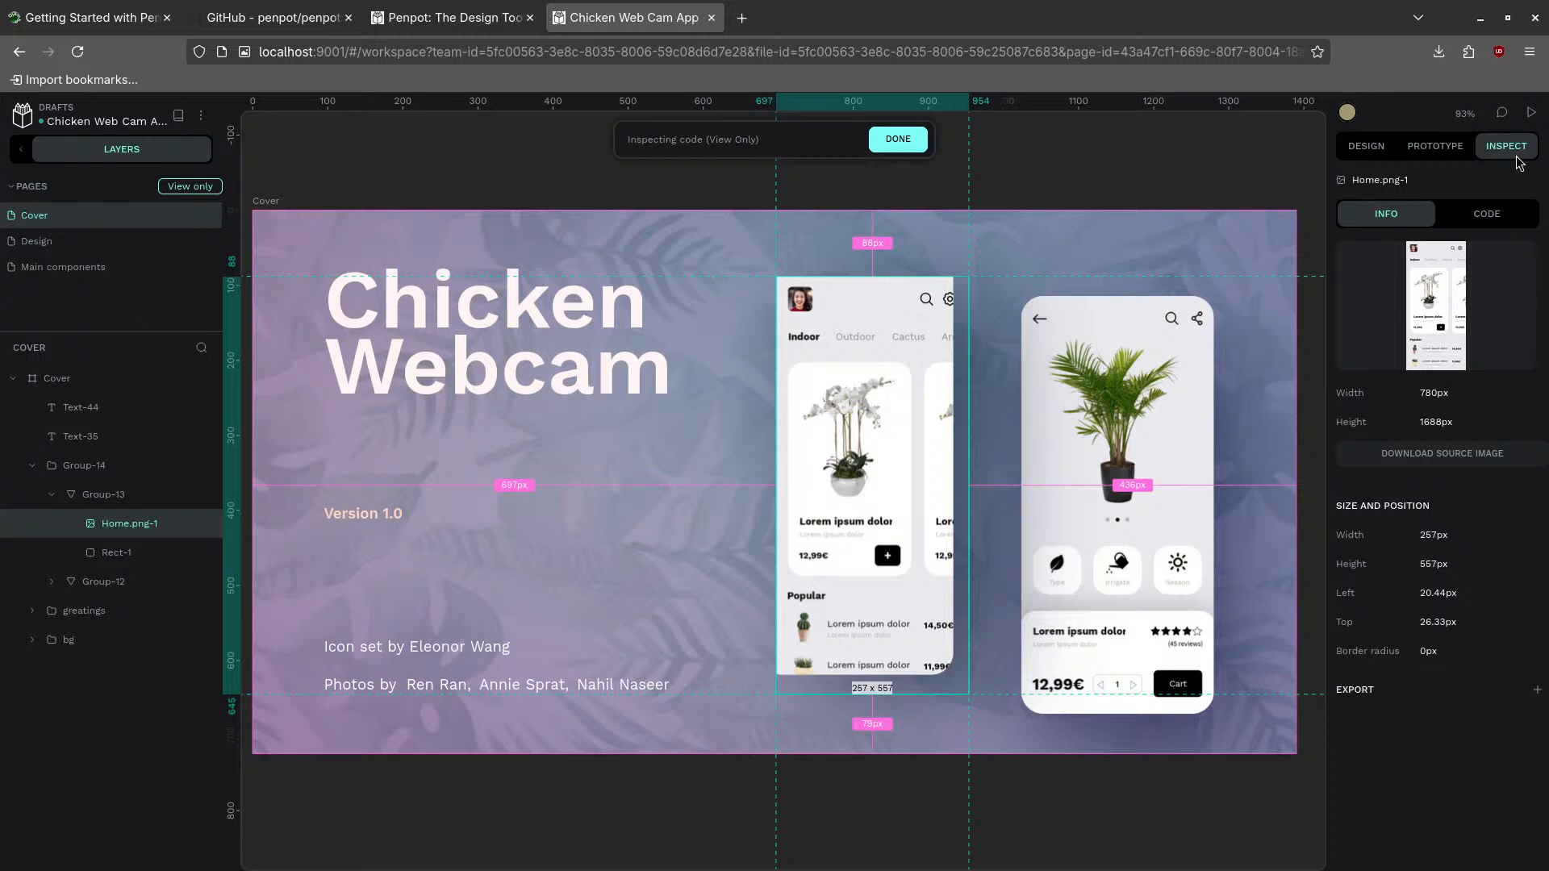
left_click(1364, 148)
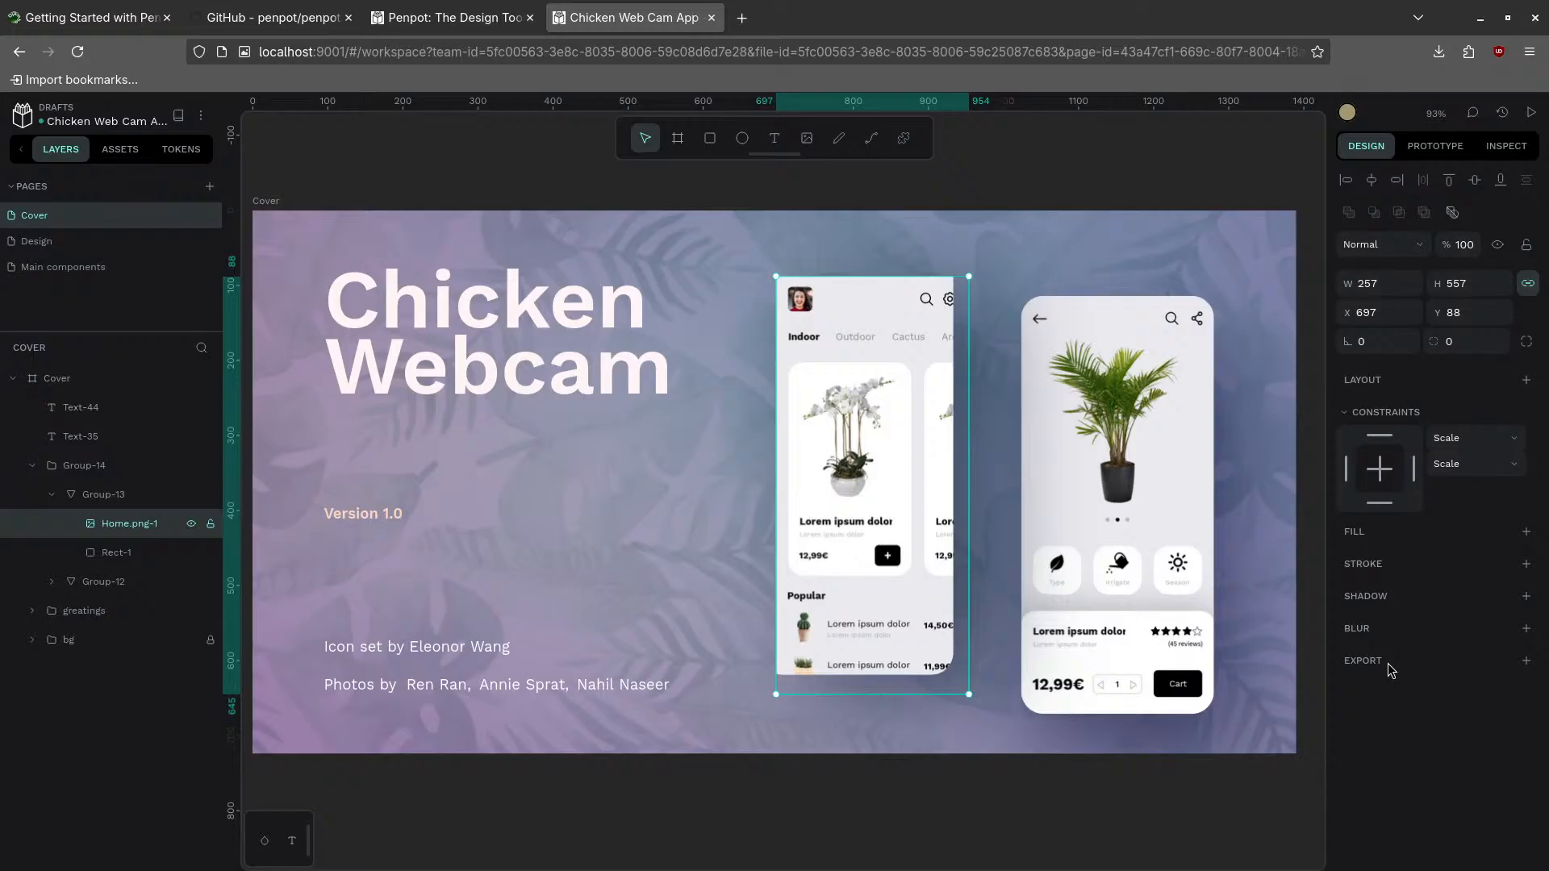
left_click(1527, 661)
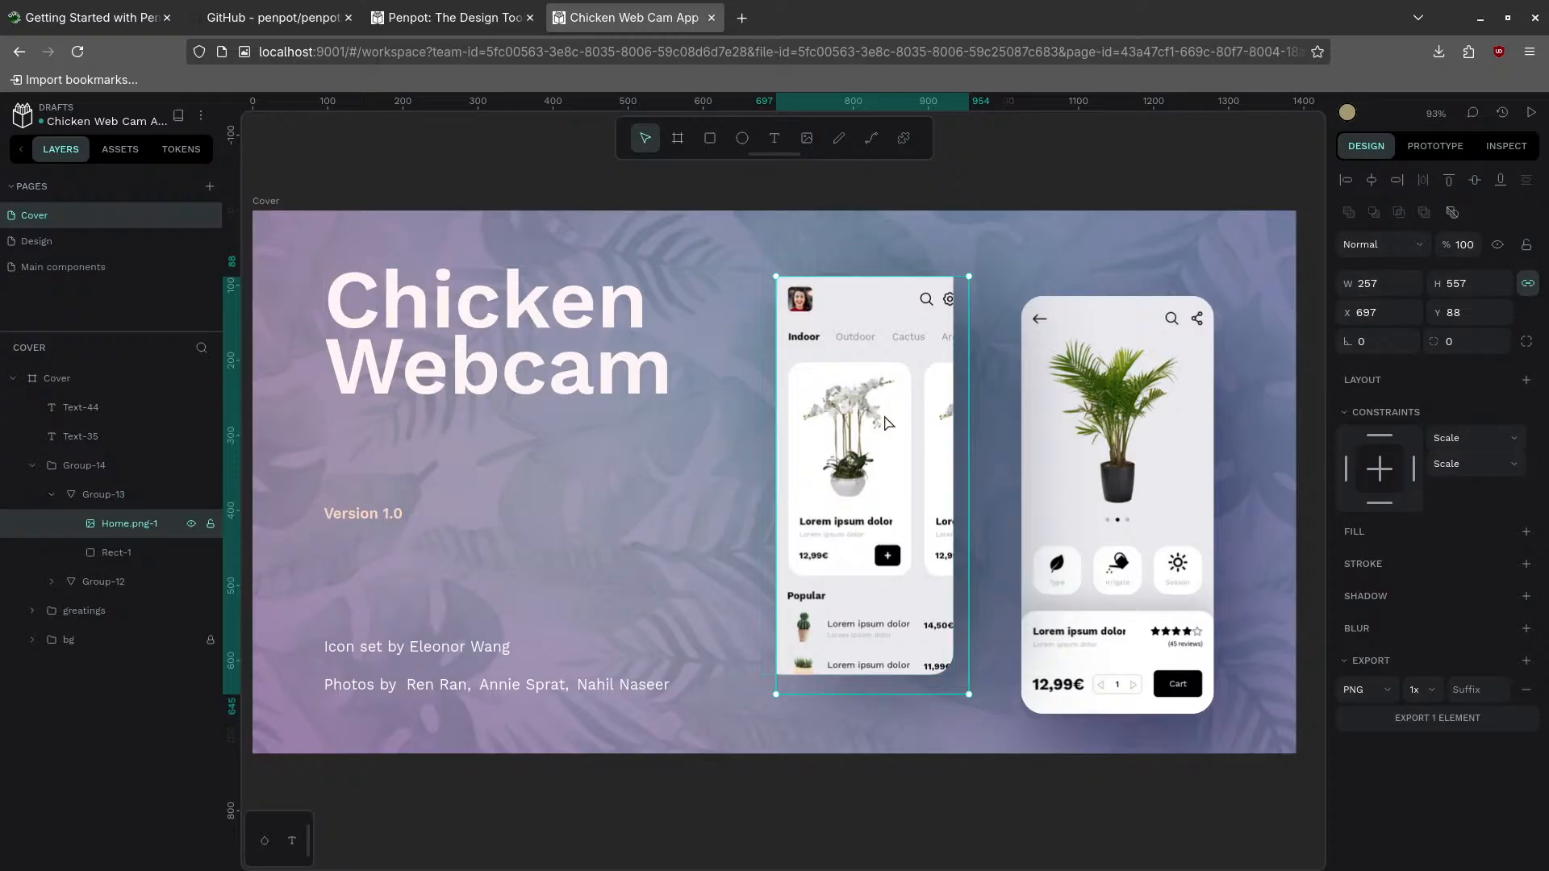
right_click(838, 391)
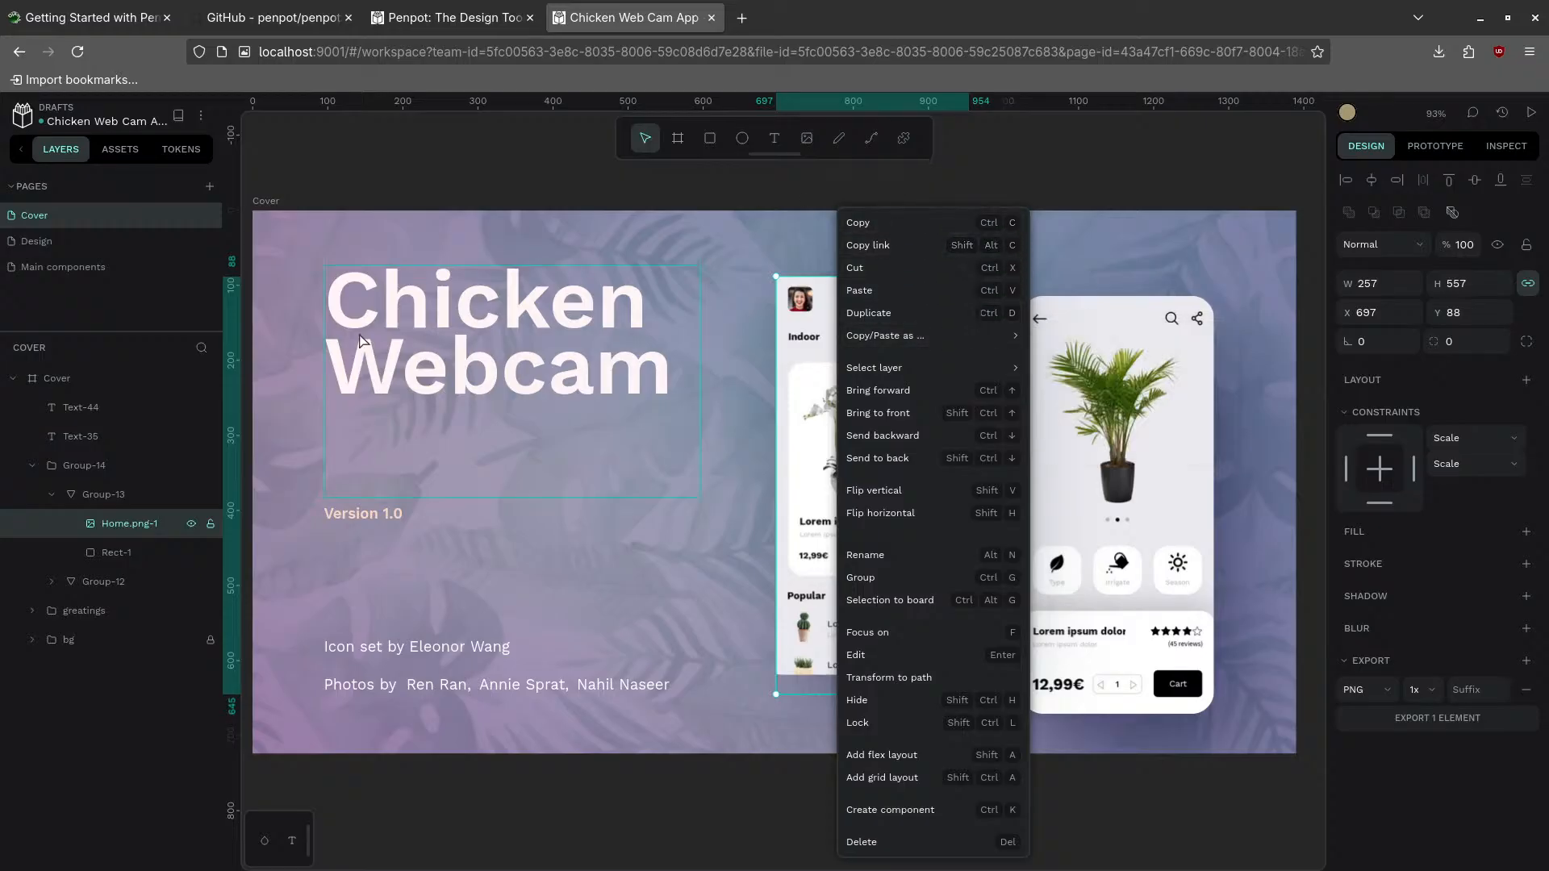
left_click(55, 242)
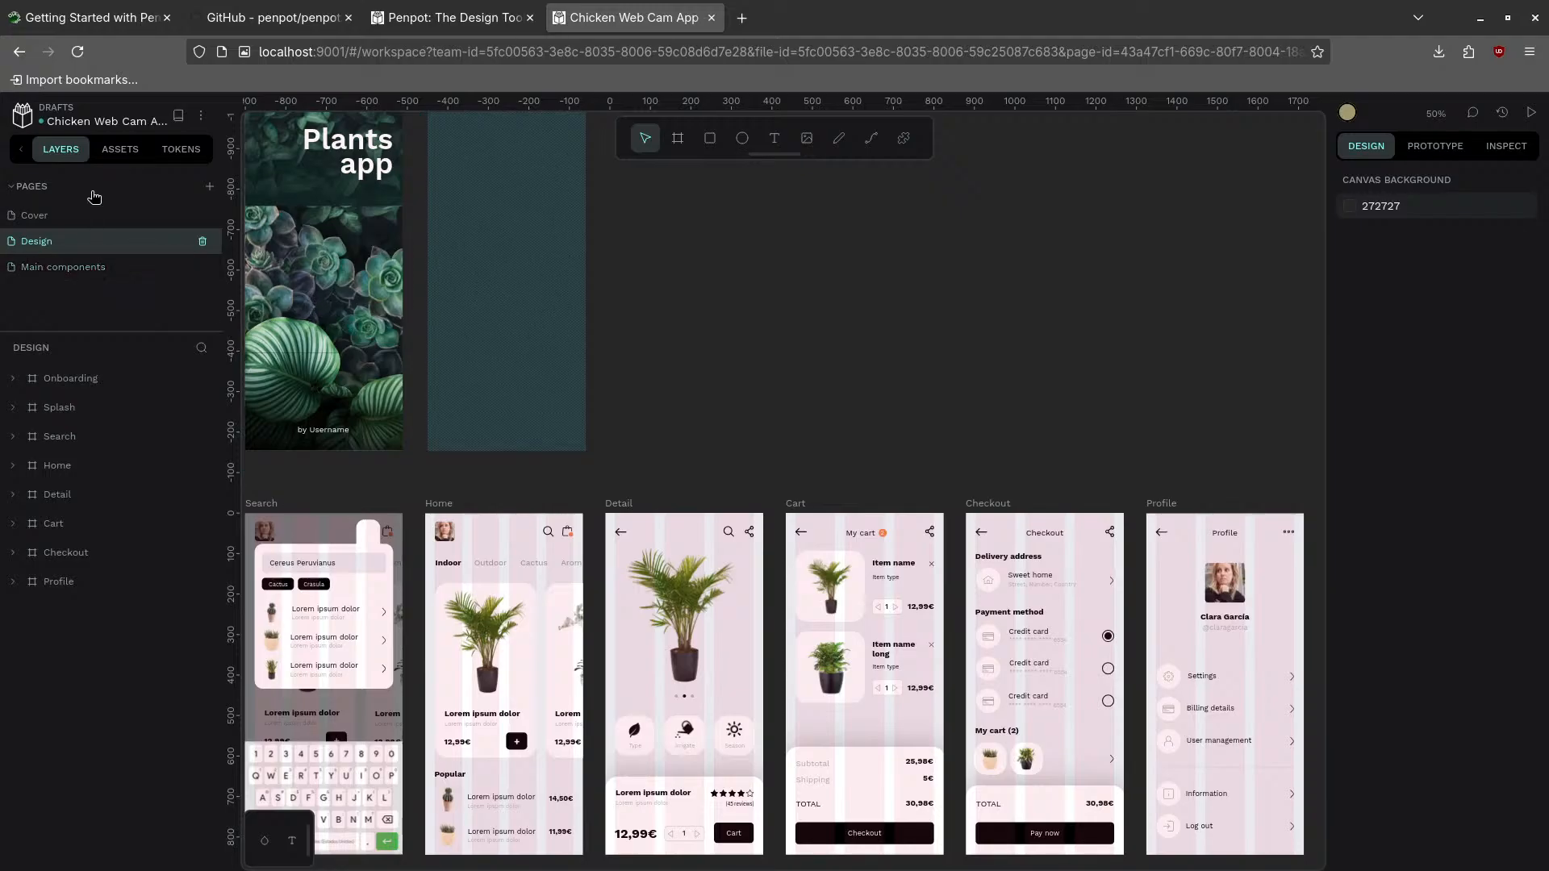
- Step through the Cover, Design and Main components pages and briefly check the asset library
left_click(71, 225)
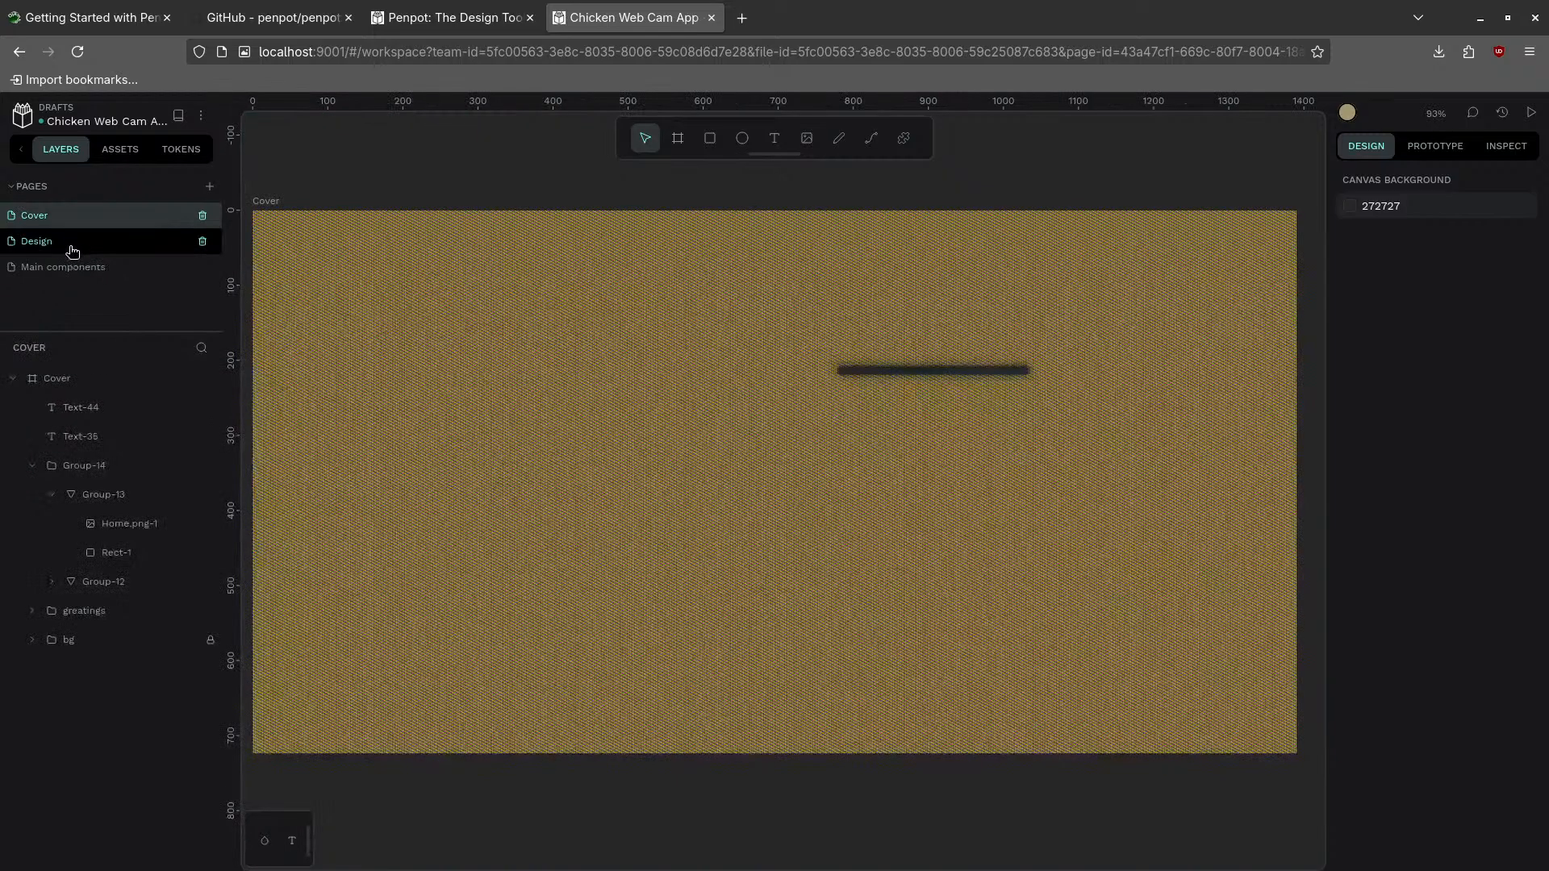
left_click(65, 241)
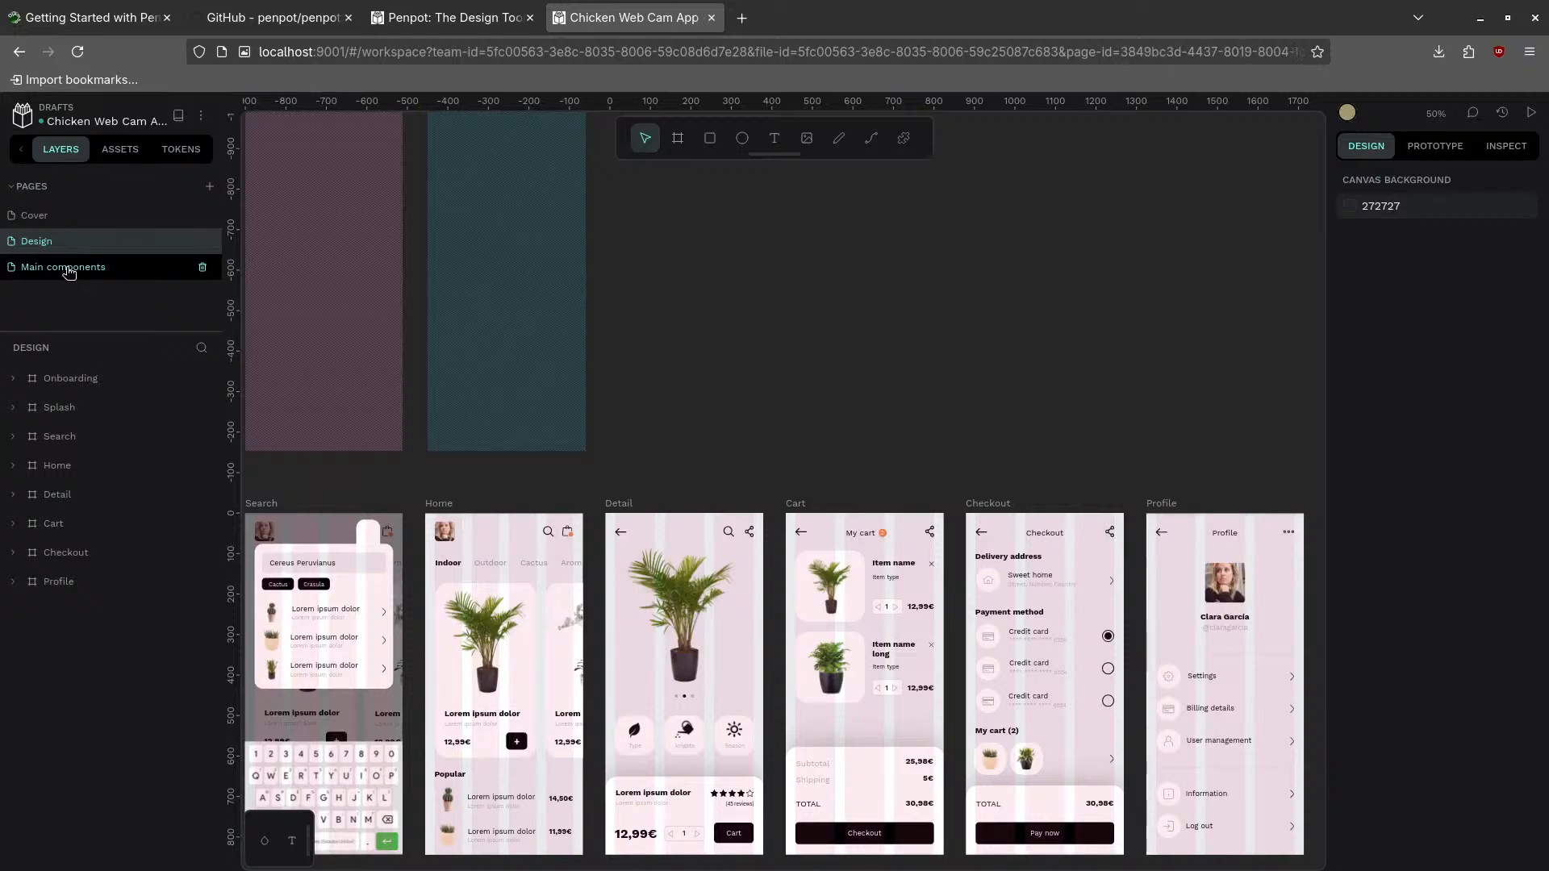
left_click(68, 271)
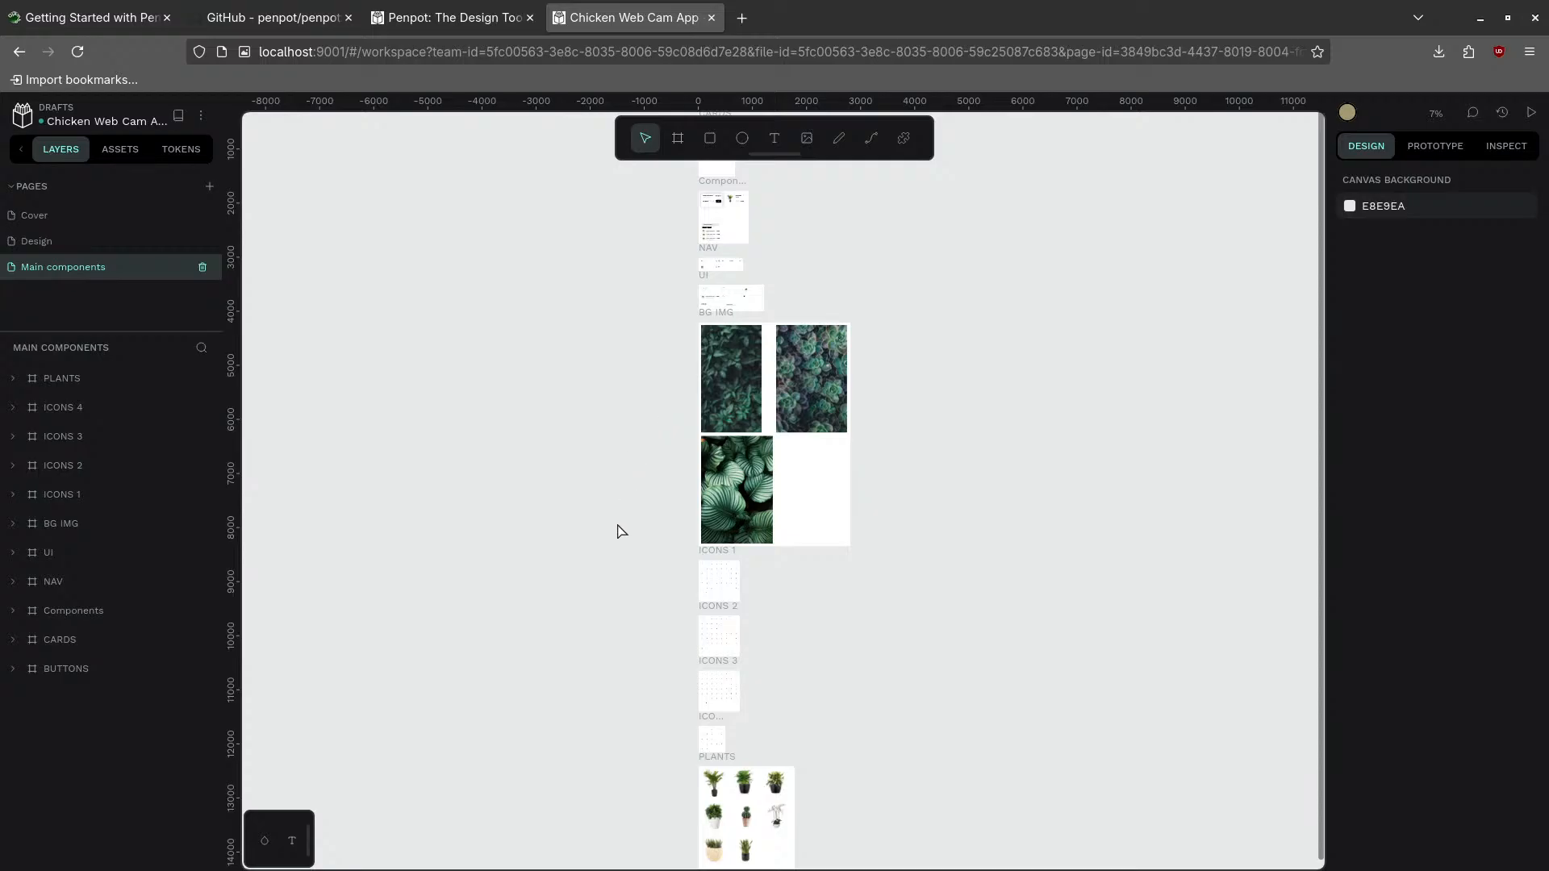
scroll(654, 637, "down", 5)
scroll(654, 638, "up", 7)
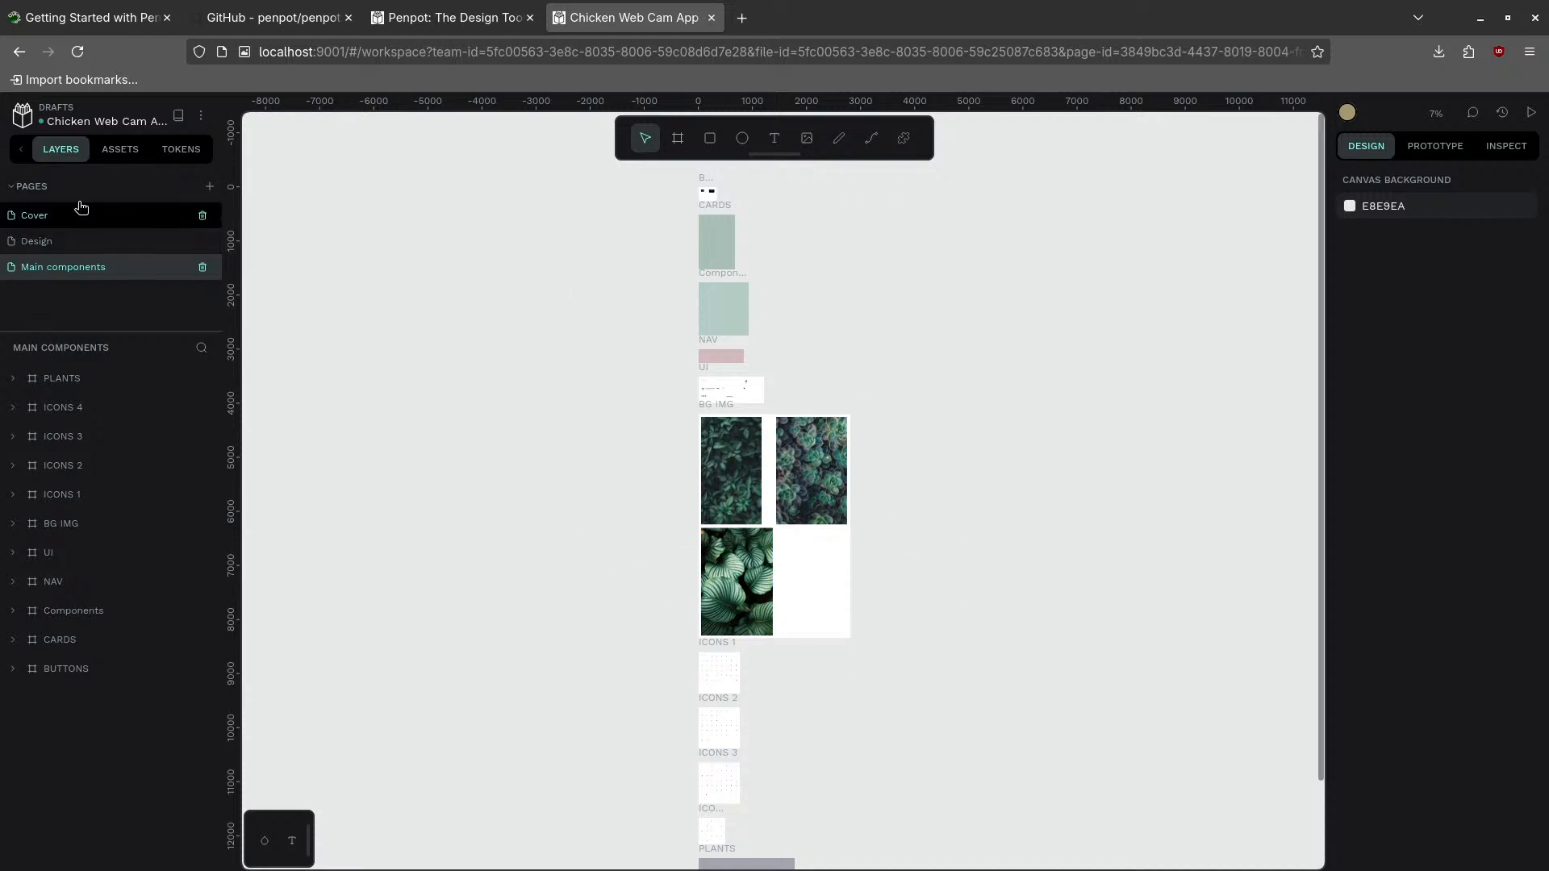
left_click(123, 150)
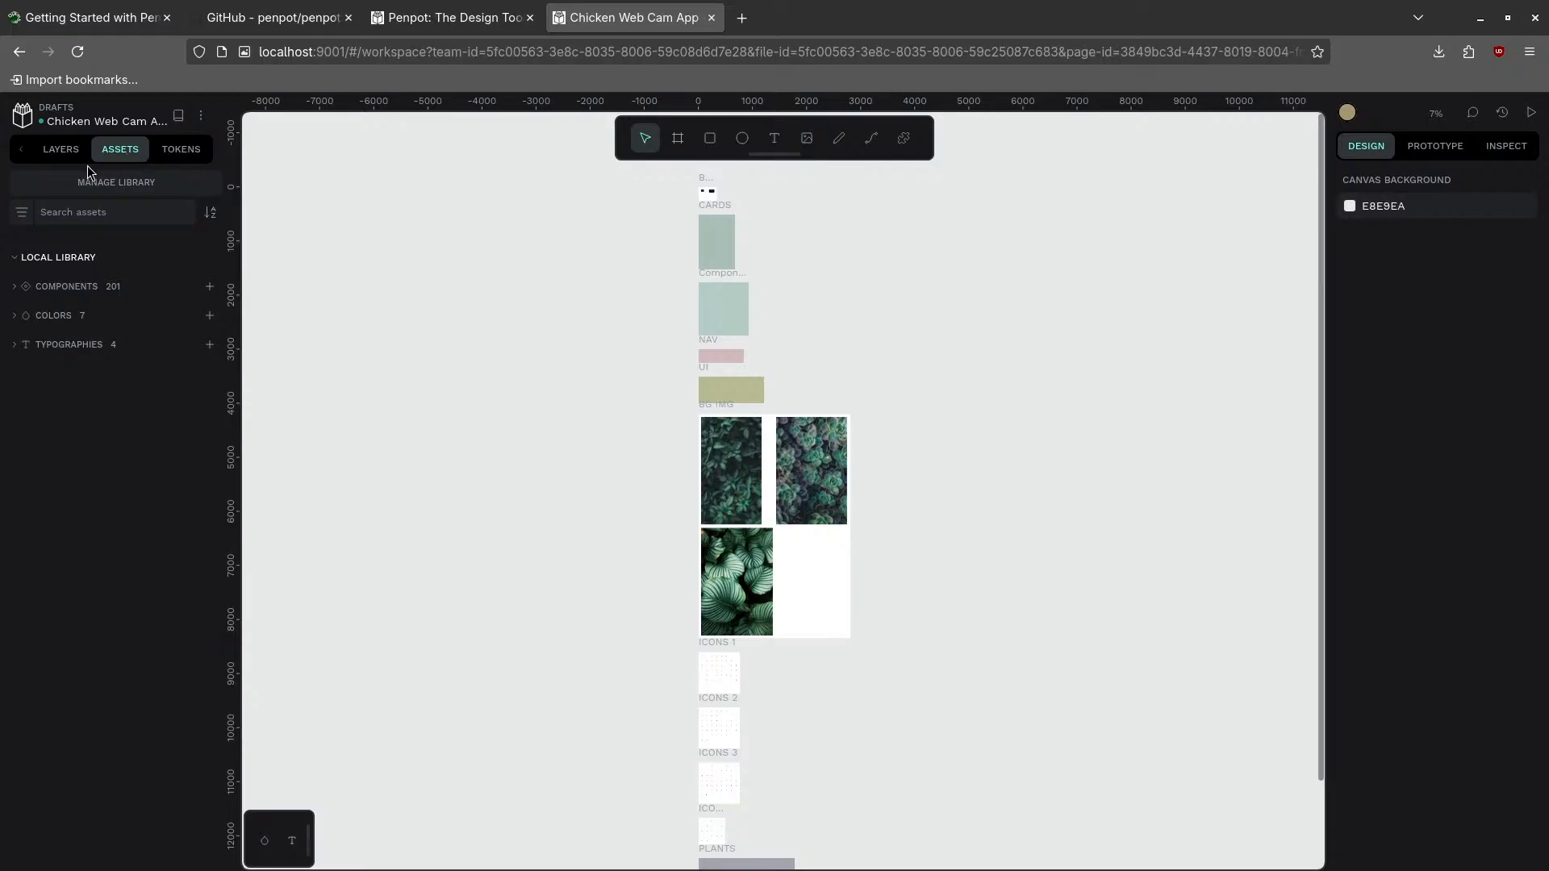
left_click(57, 153)
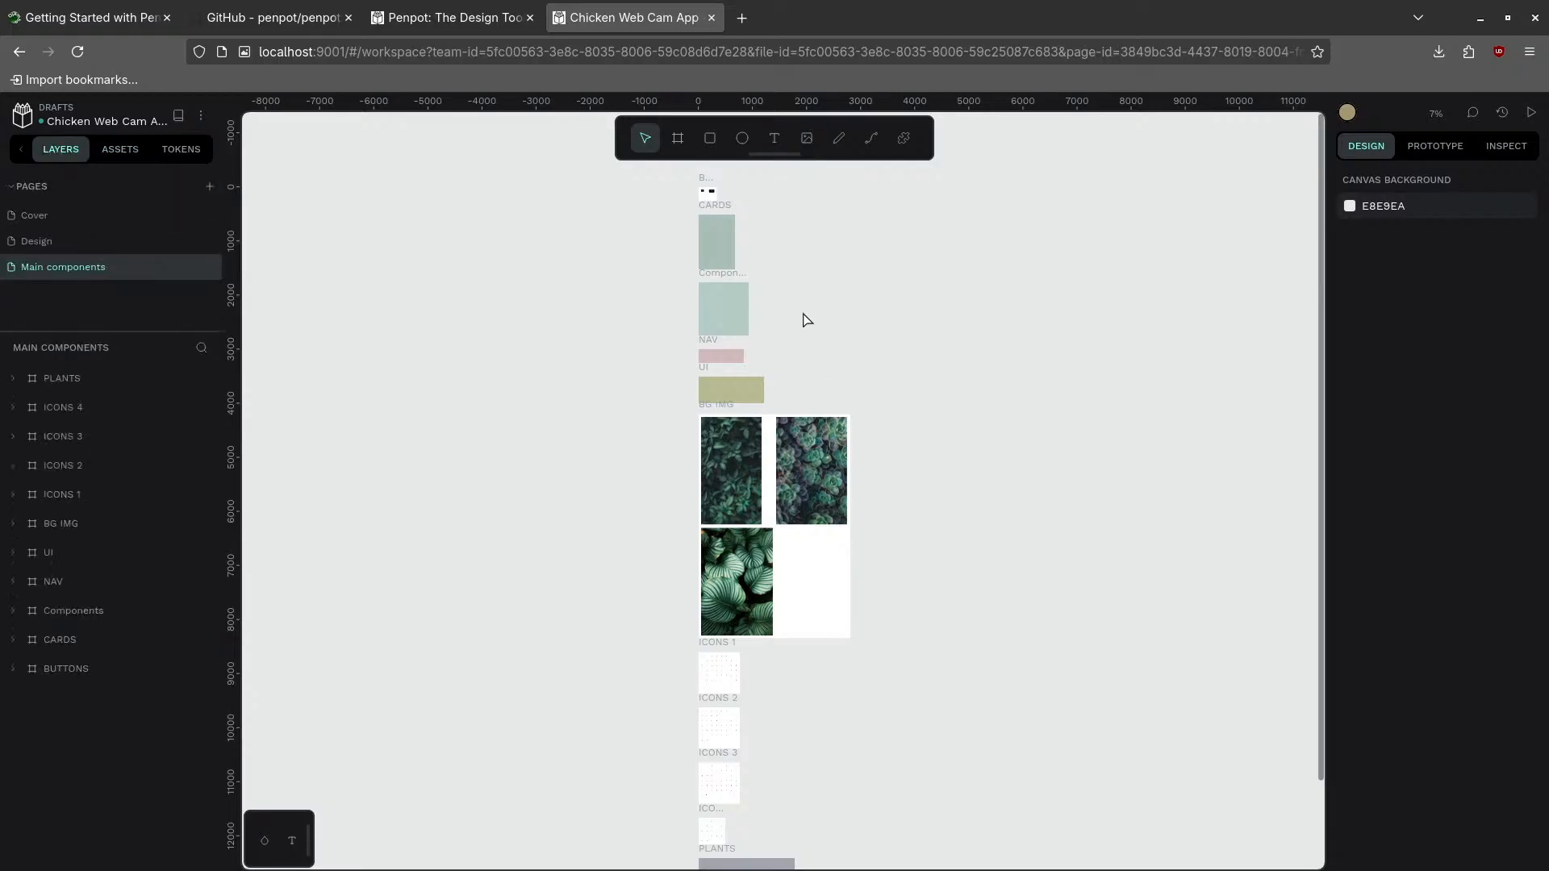
left_click(44, 187)
left_click(44, 187)
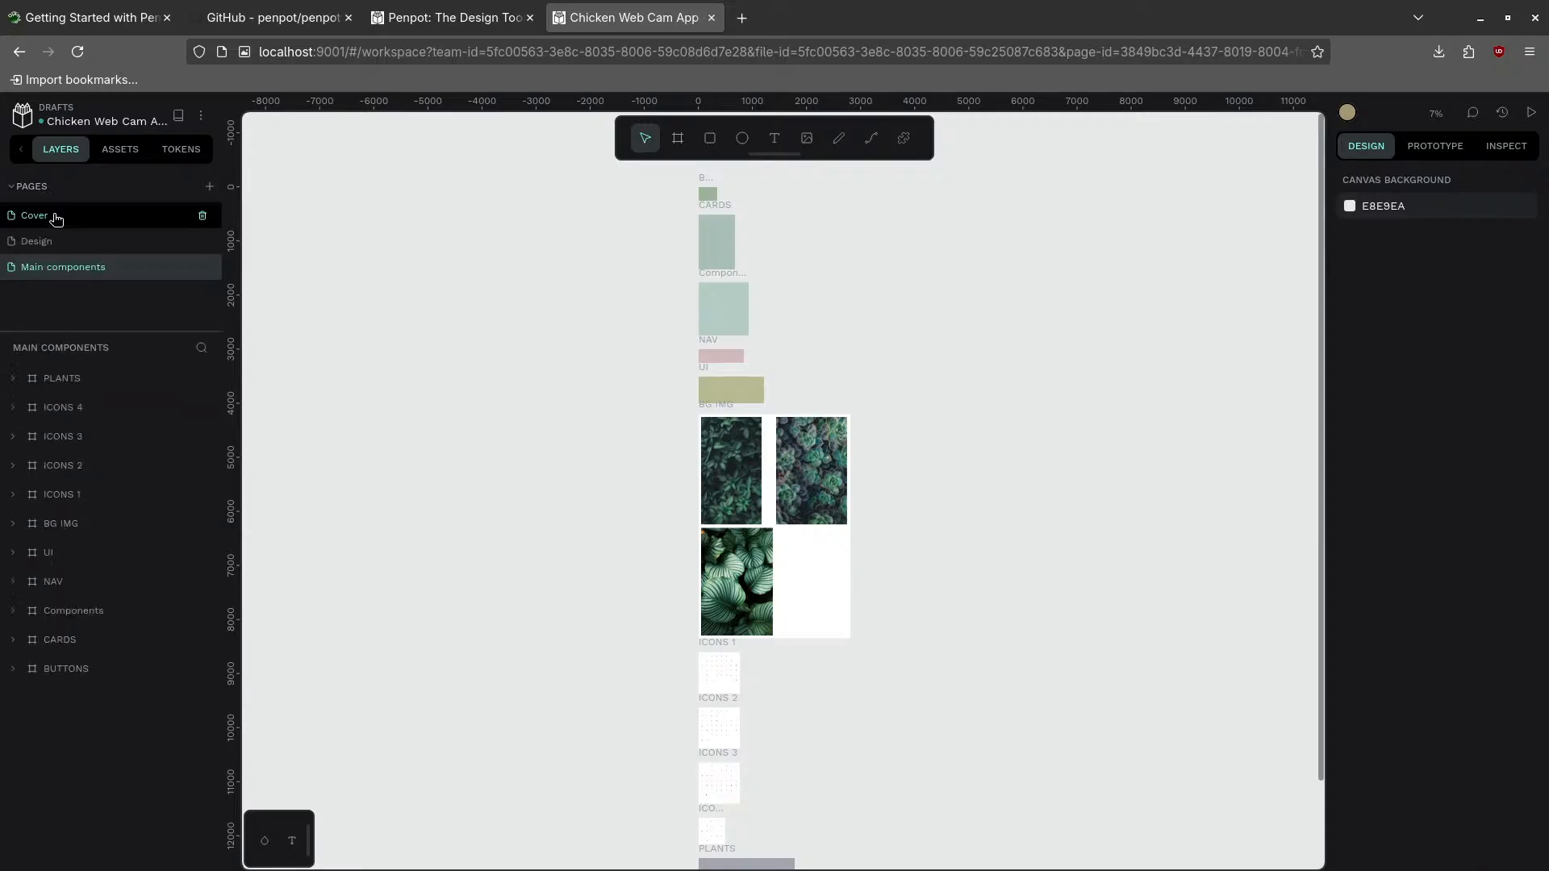
left_click(57, 218)
left_click(67, 242)
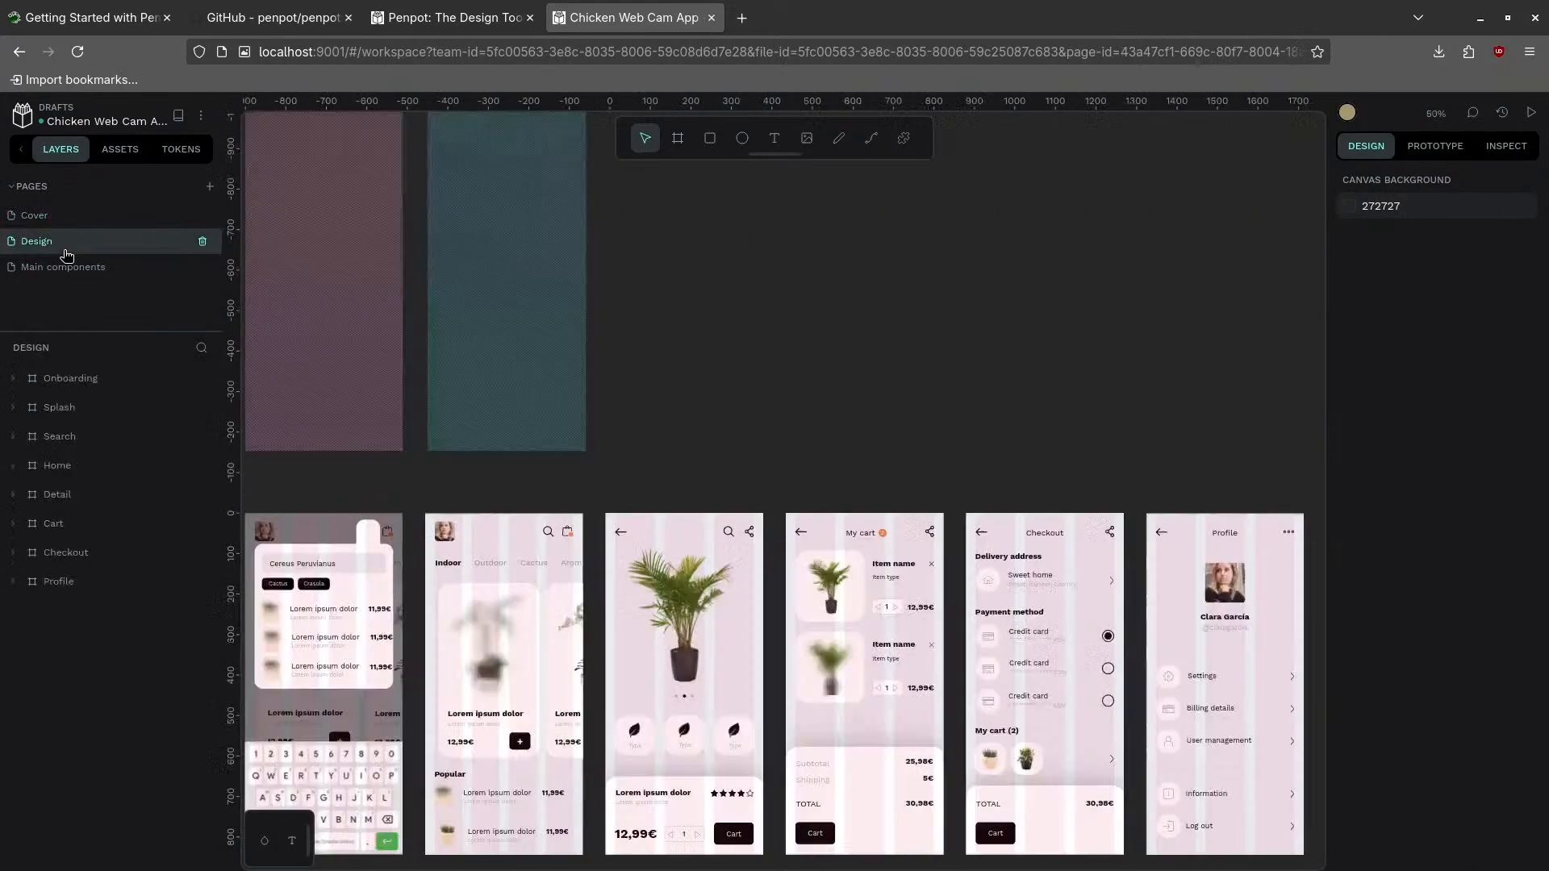
left_click(131, 149)
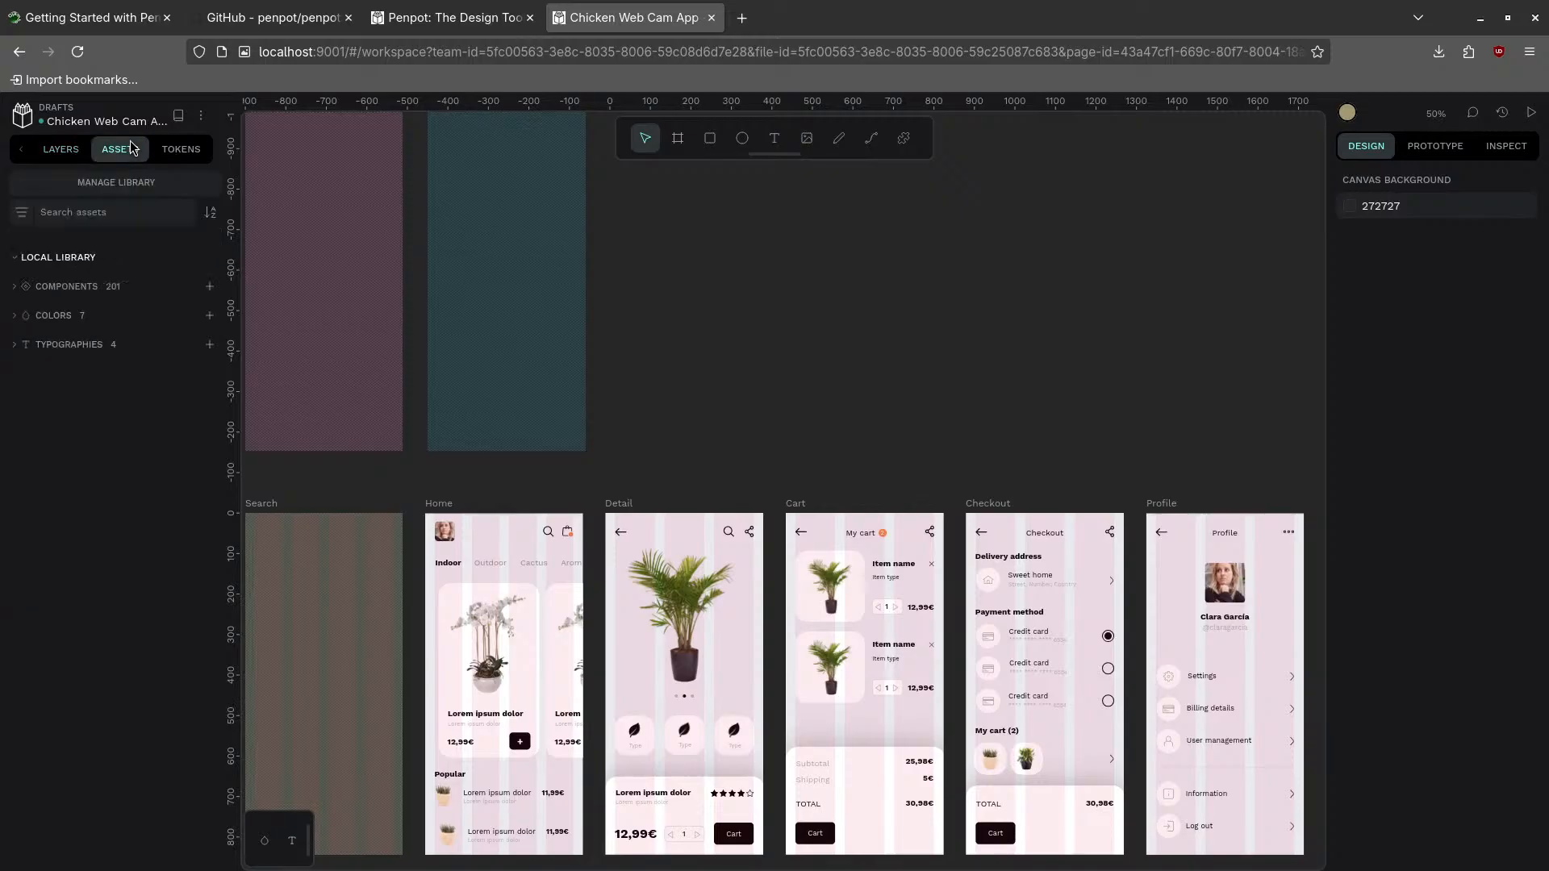
left_click(65, 150)
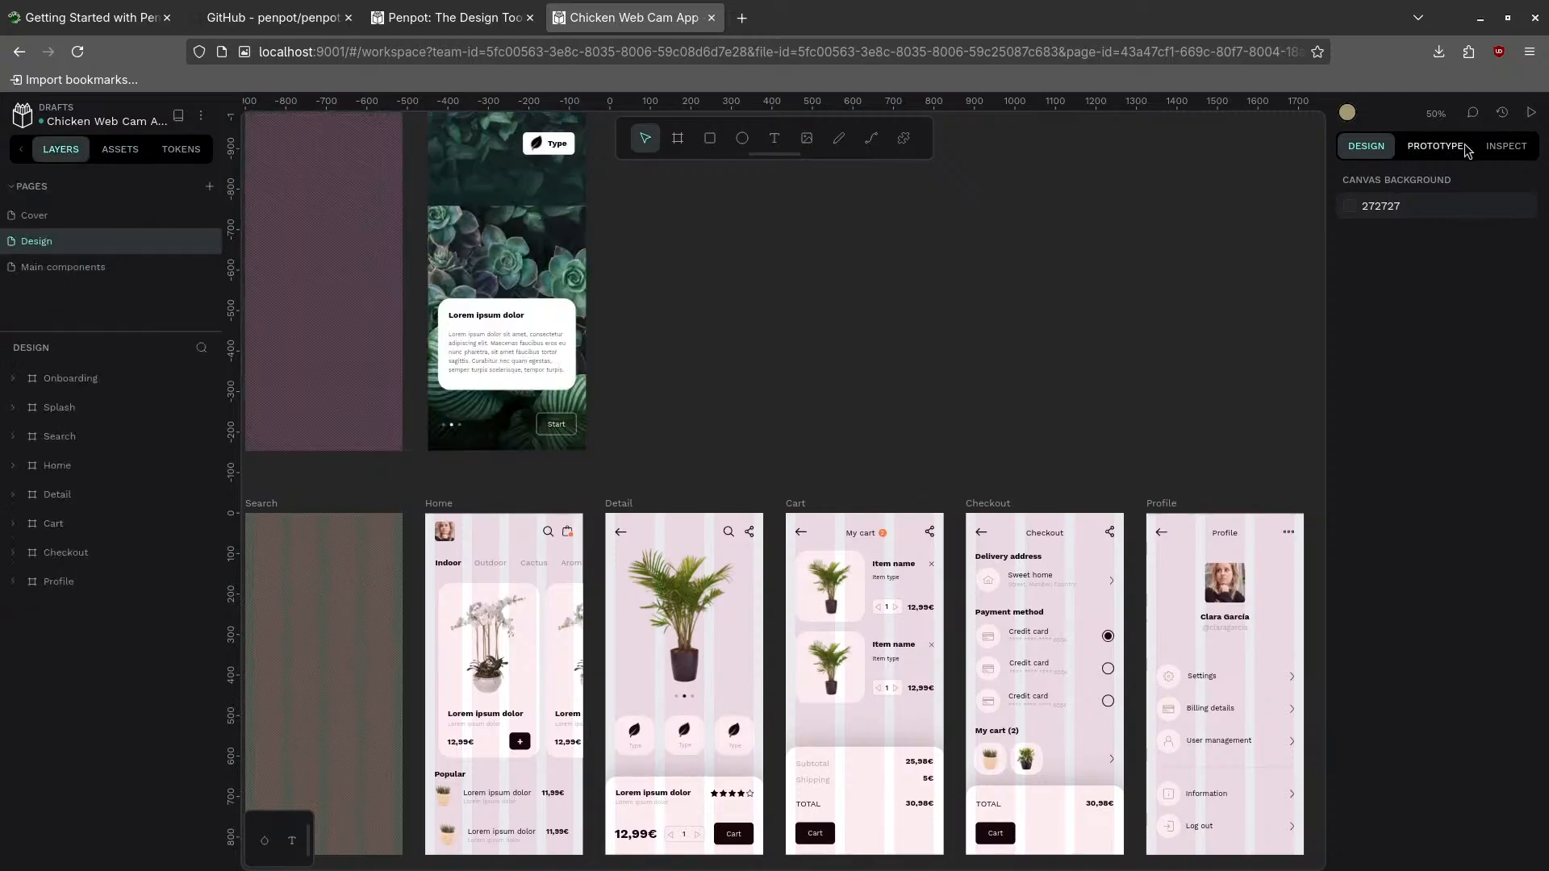
left_click(523, 325)
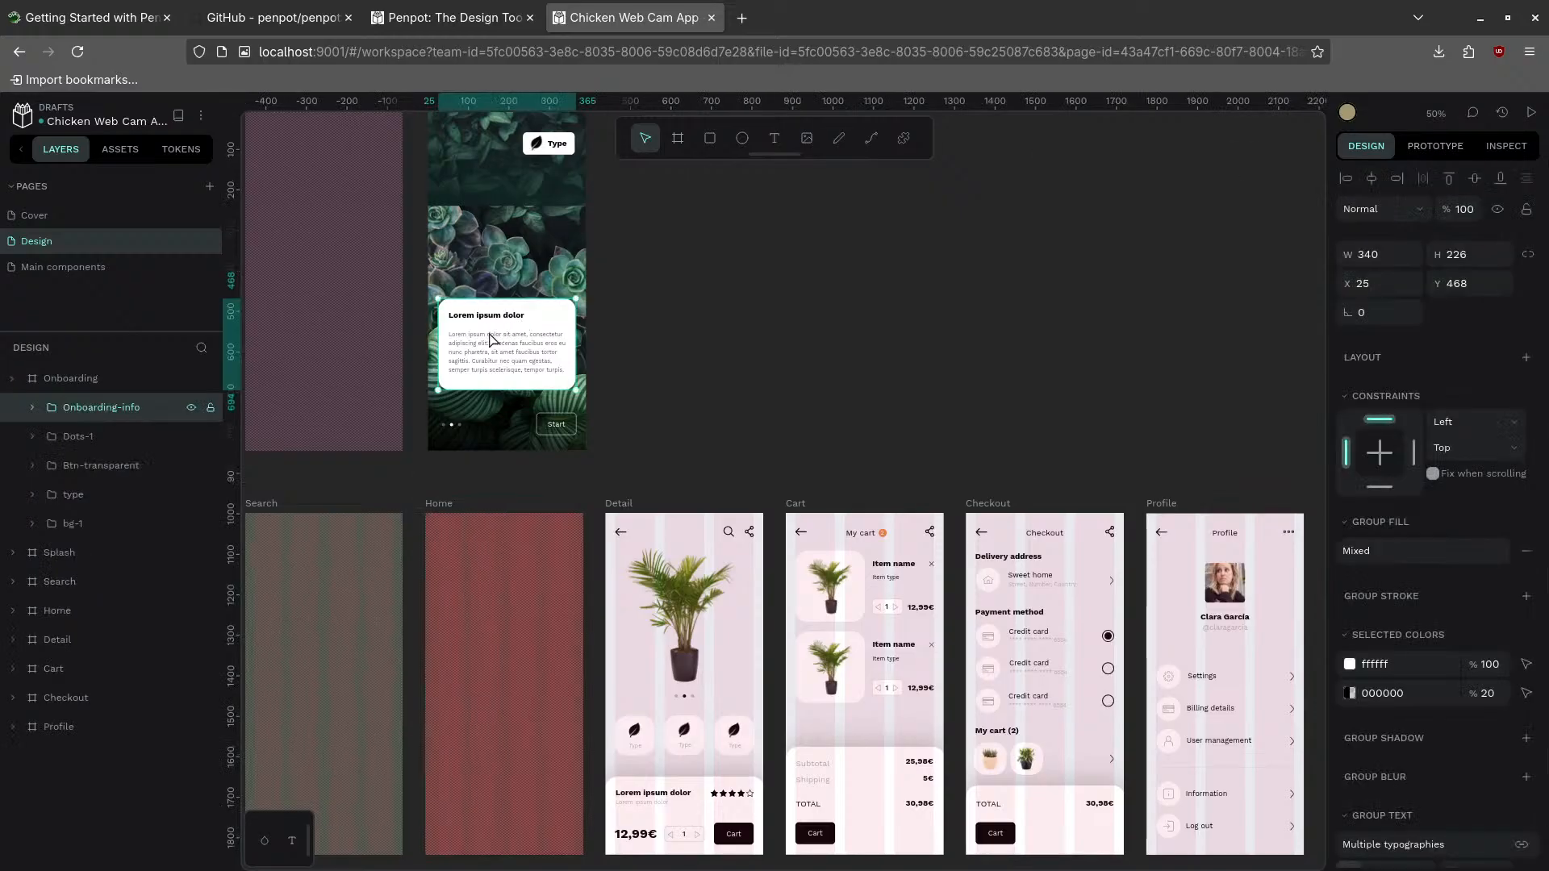
left_click(492, 217)
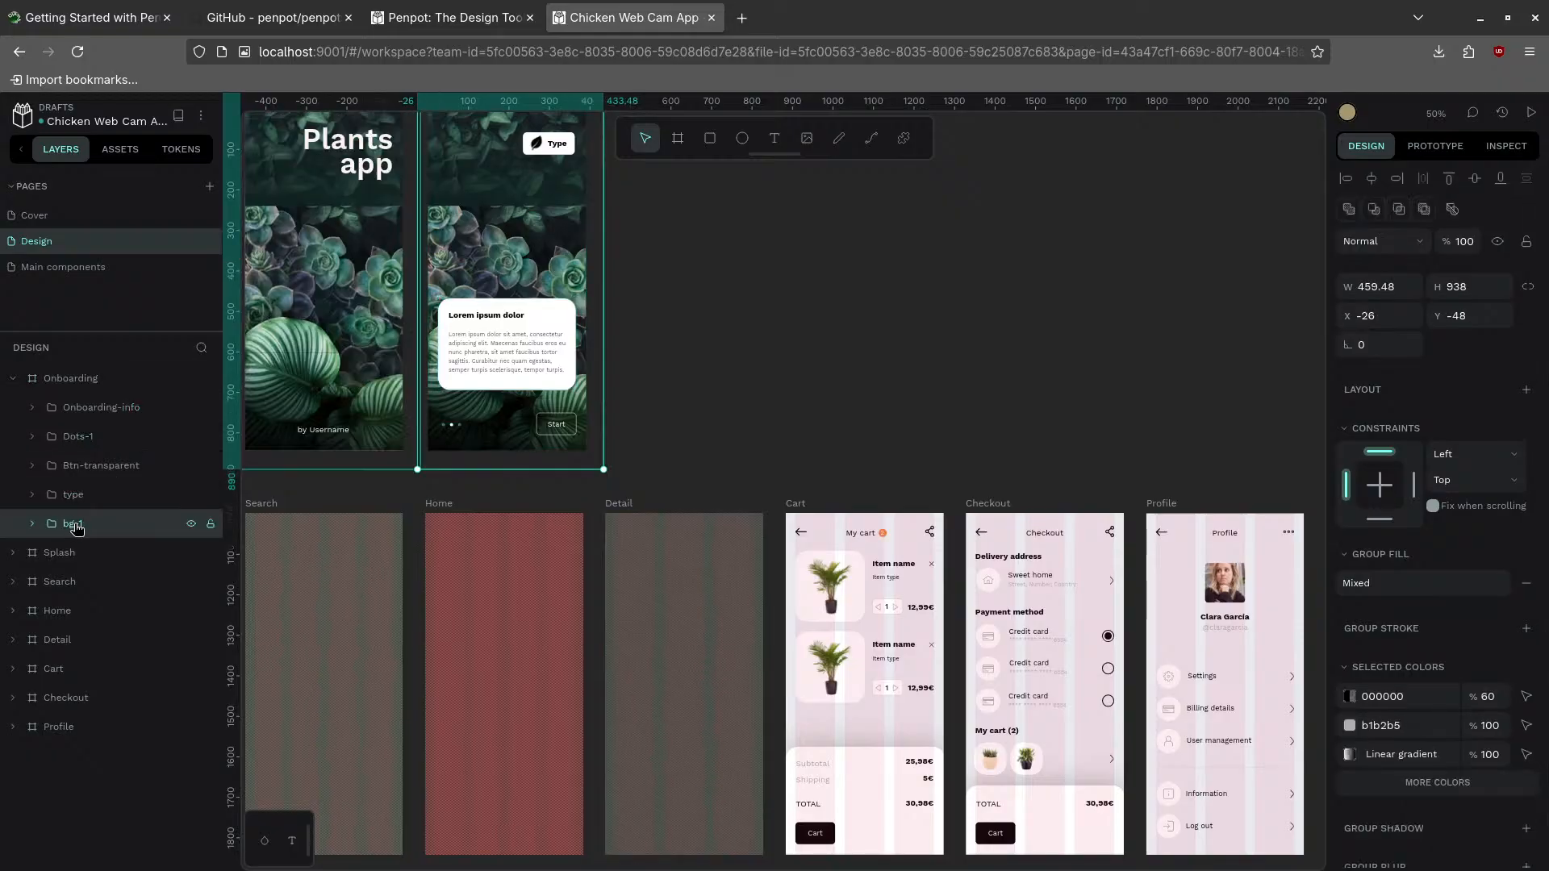
left_click(33, 524)
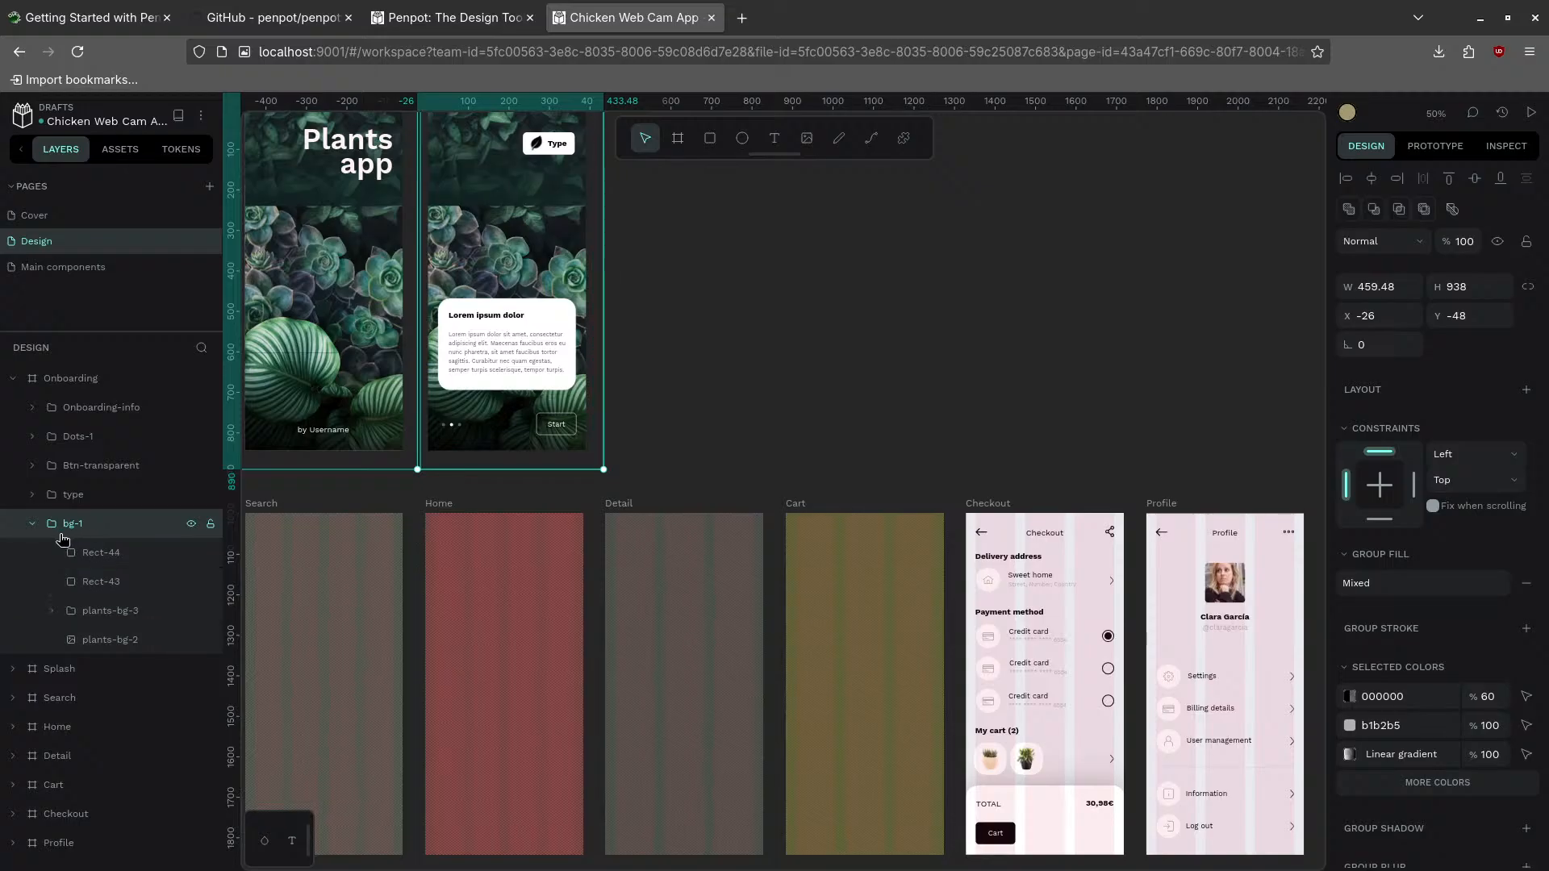
left_click(32, 524)
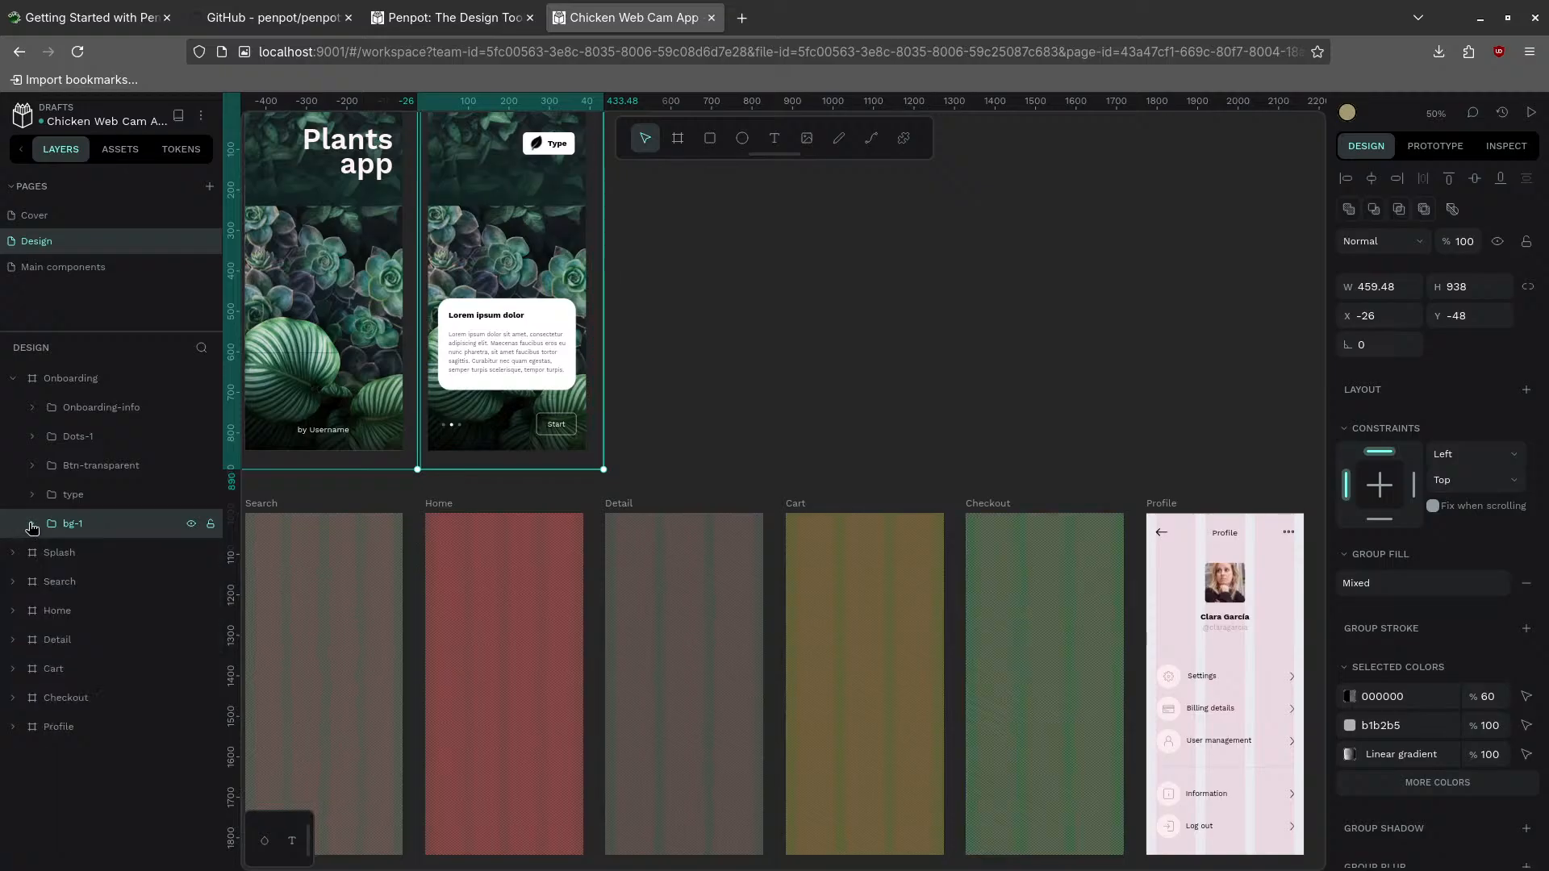
left_click(71, 378)
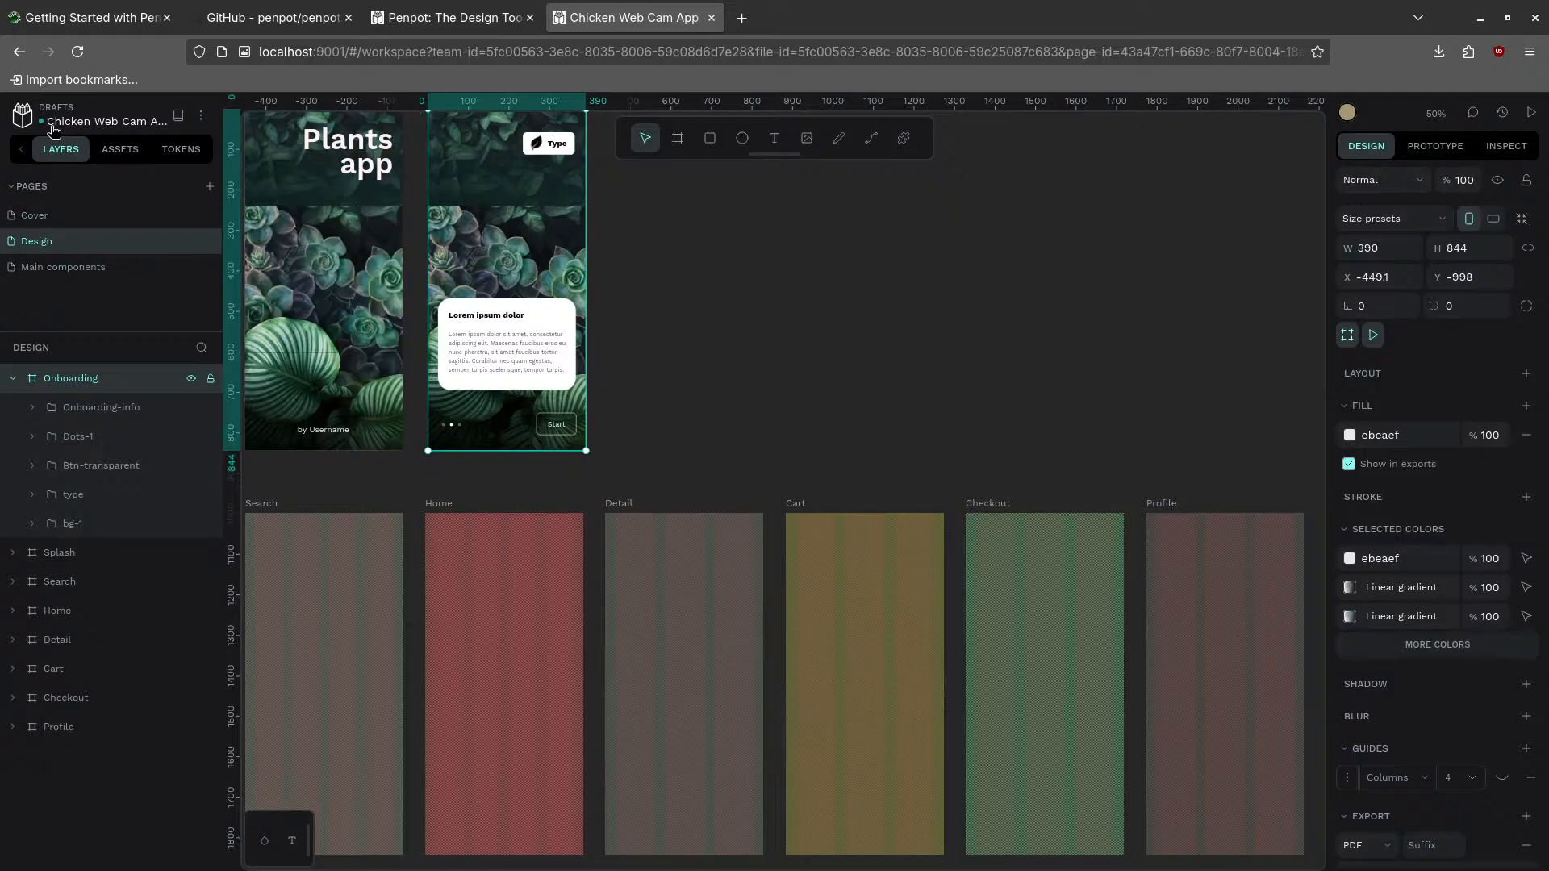
- Reopen the Chicken Web Cam App file from the dashboard and show the main File menu
left_click(18, 115)
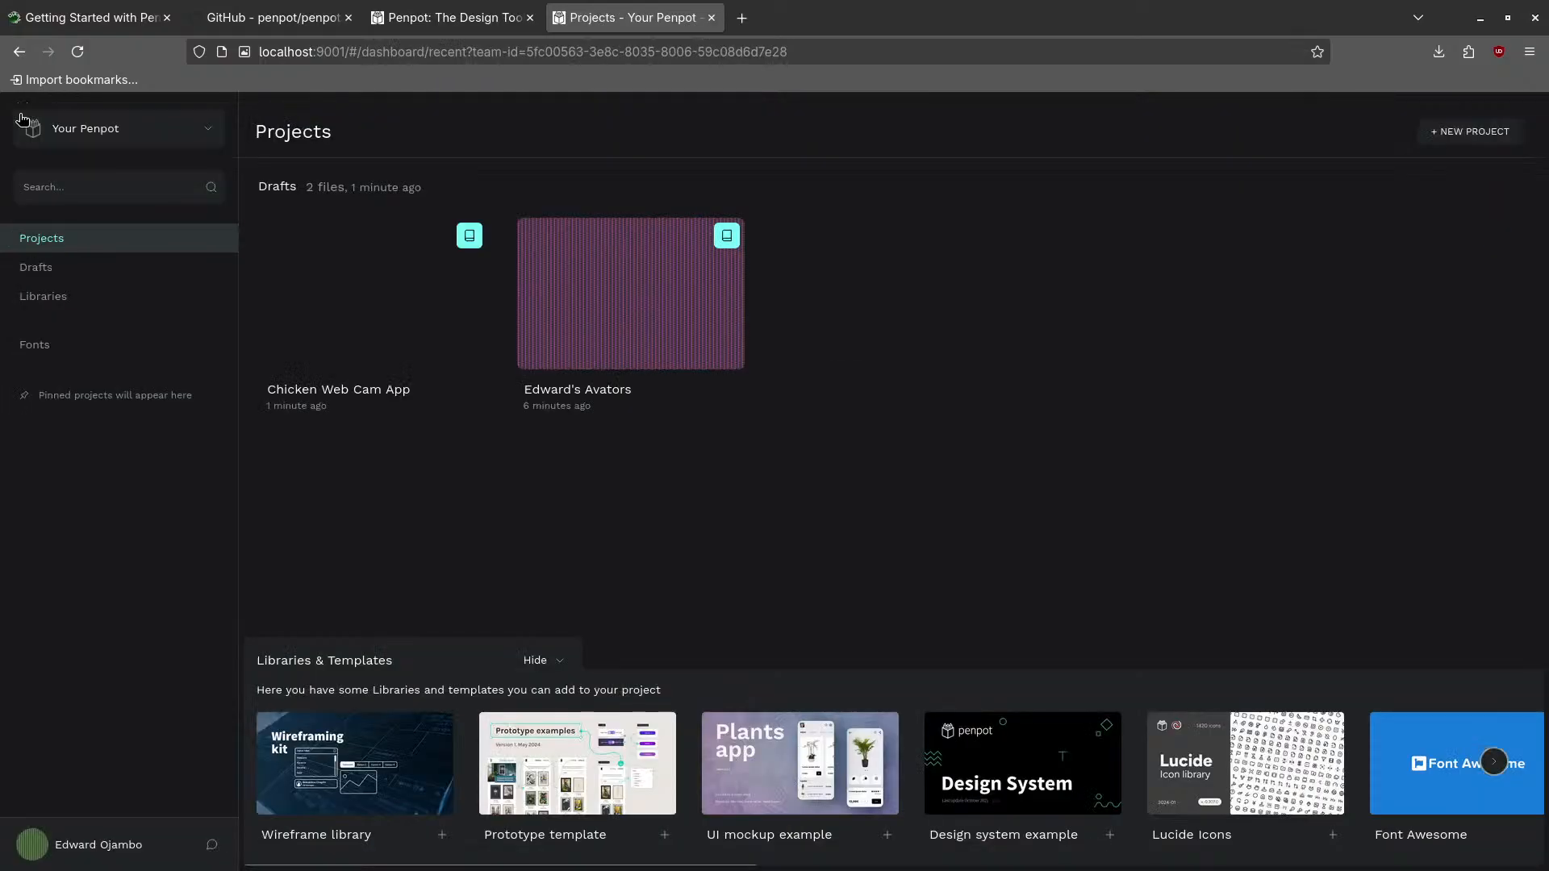
double_click(332, 290)
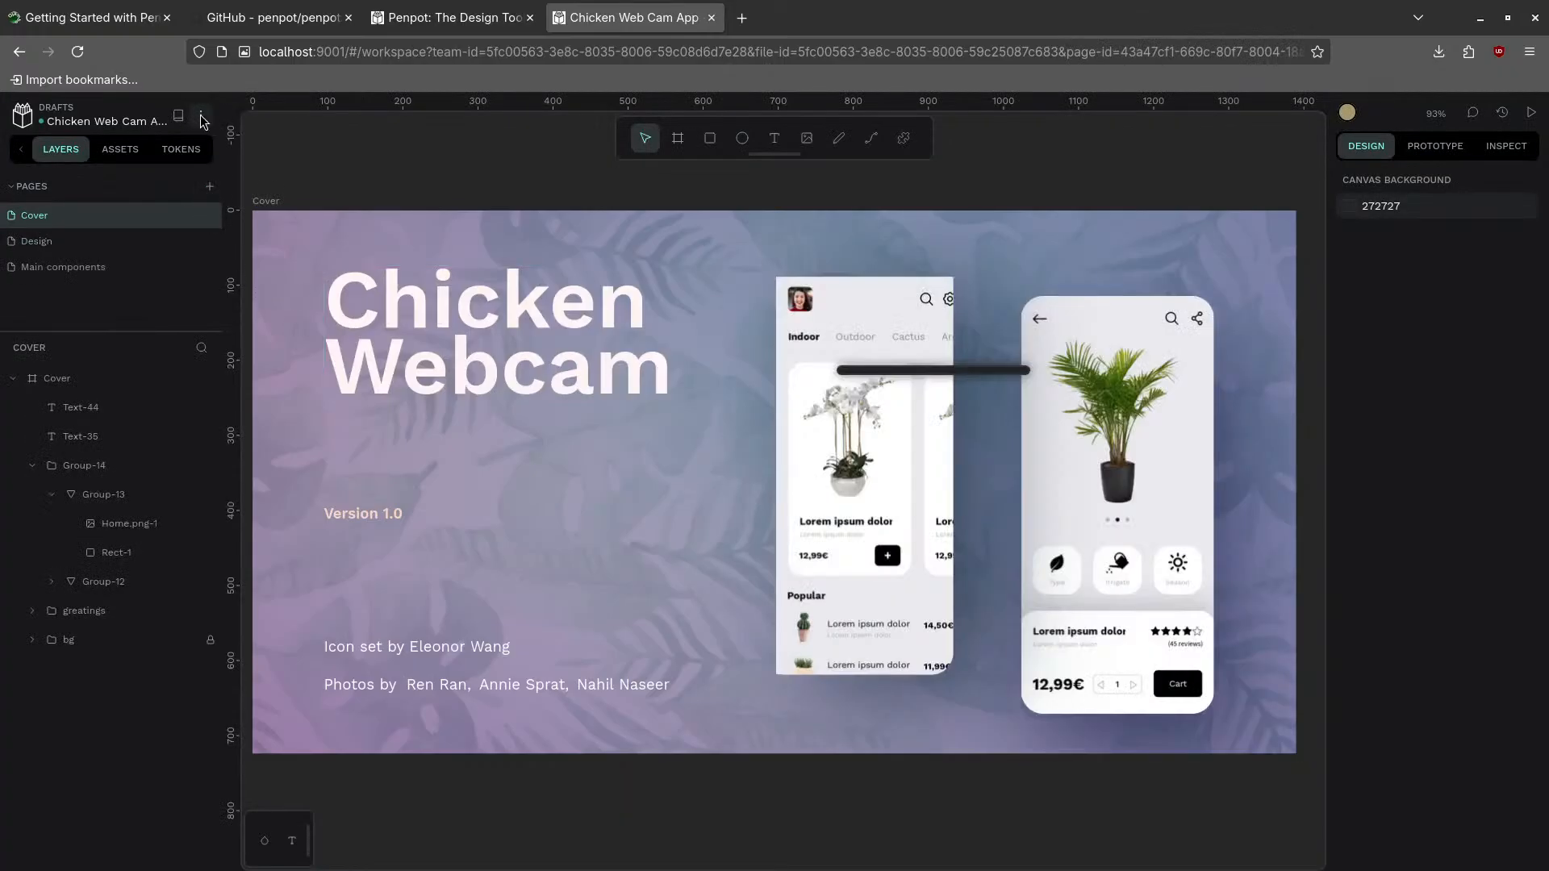
left_click(201, 116)
mouse_move(232, 148)
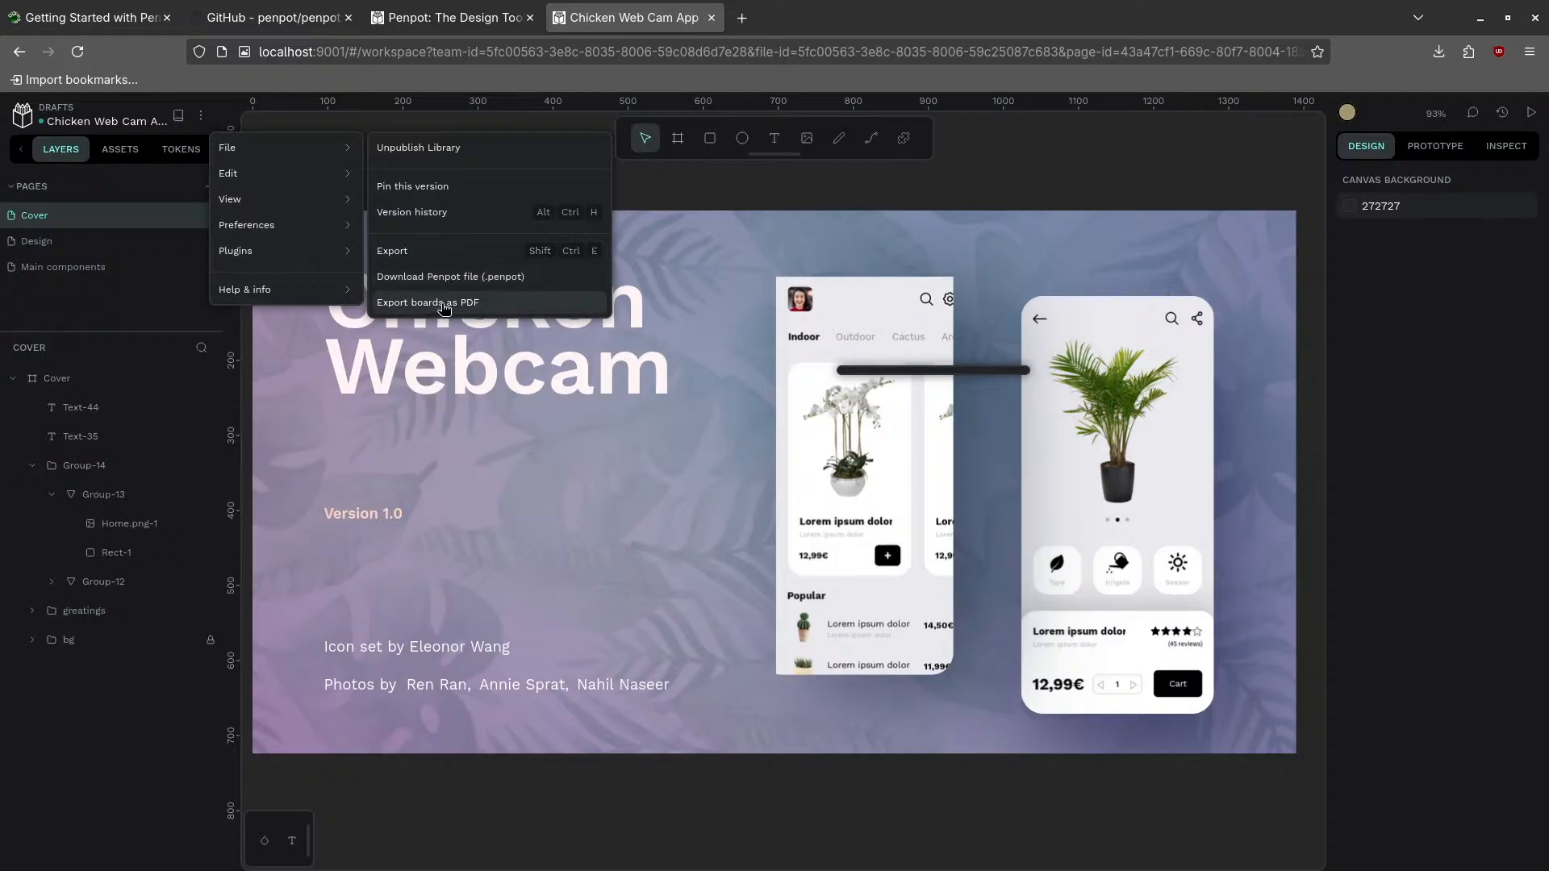
- Export the selected Home.png-1 image as a 257x557 PNG and check the browser downloads
left_click(394, 252)
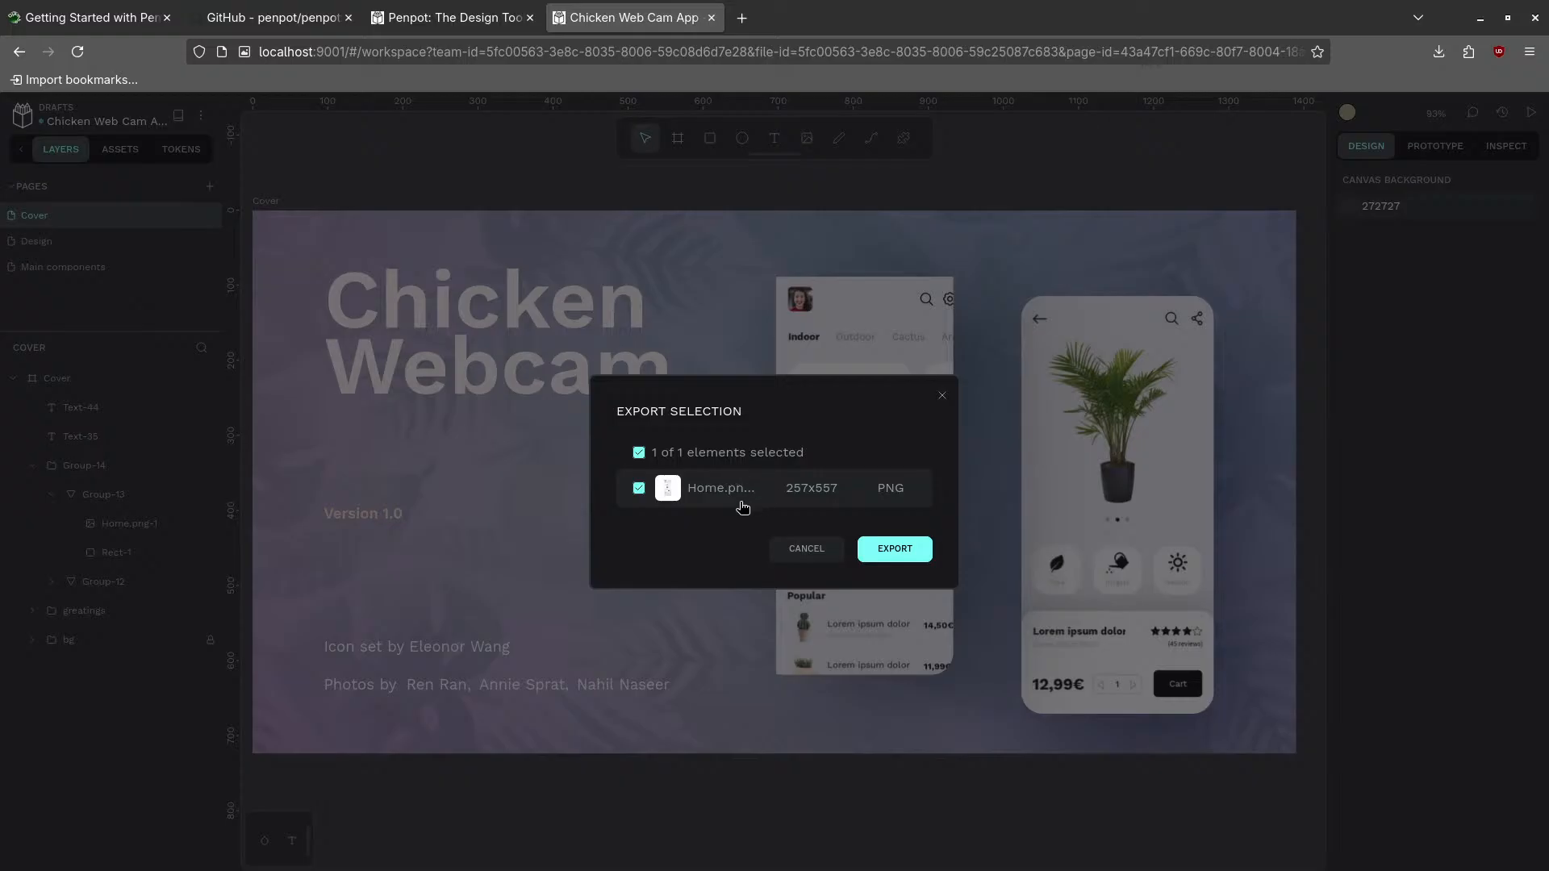
left_click(884, 548)
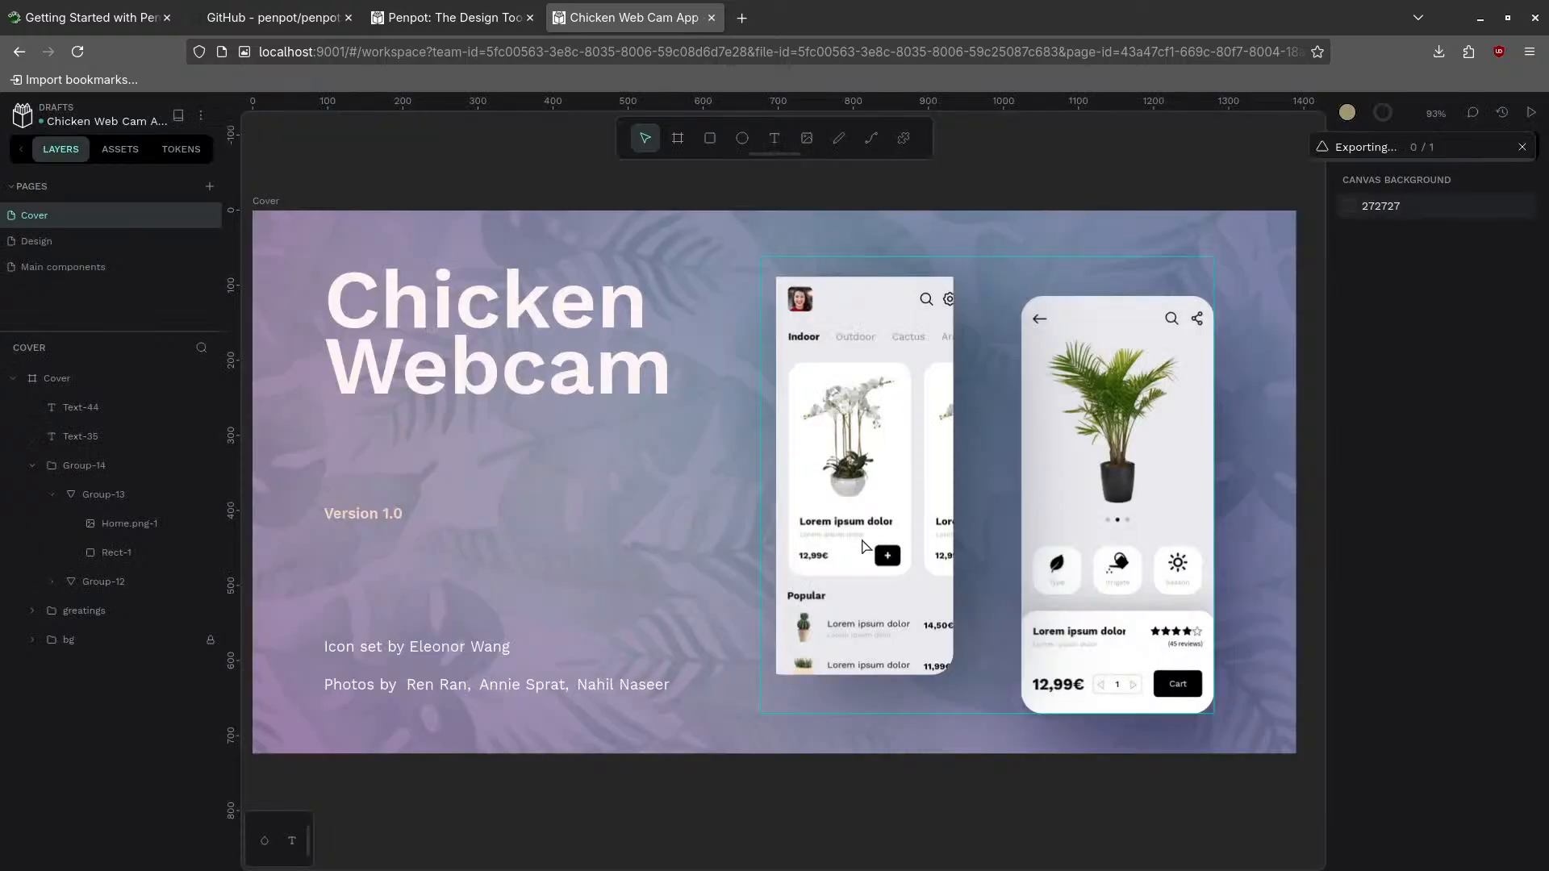
left_click(1439, 51)
- Save Home.png-1.png into ~/zzz/Tutorial/penpot and bring the Files window forward
left_click(1441, 58)
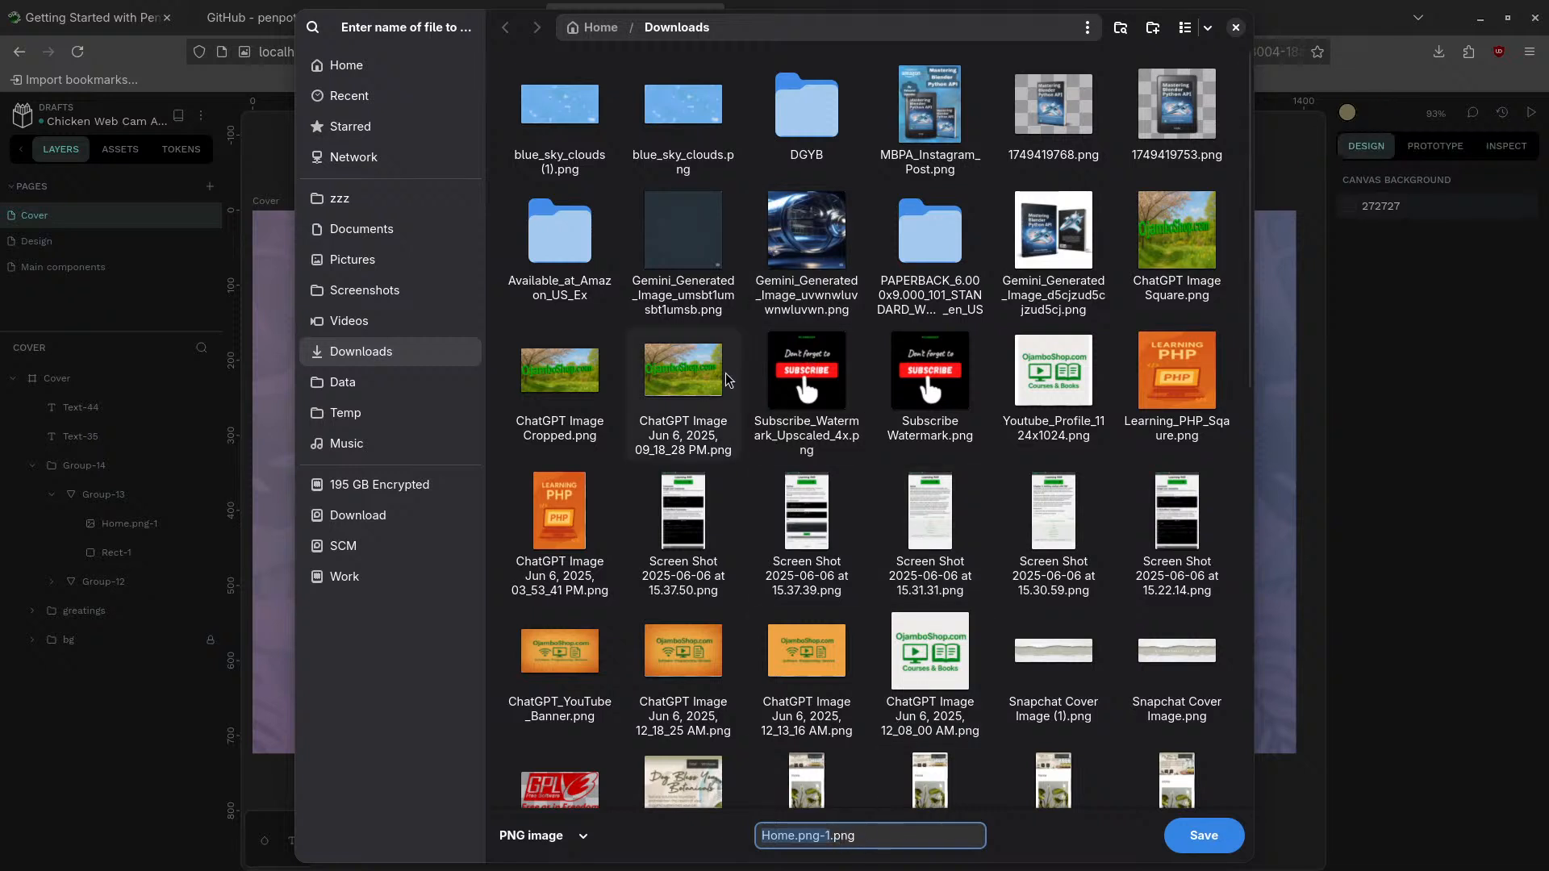
left_click(371, 201)
double_click(687, 117)
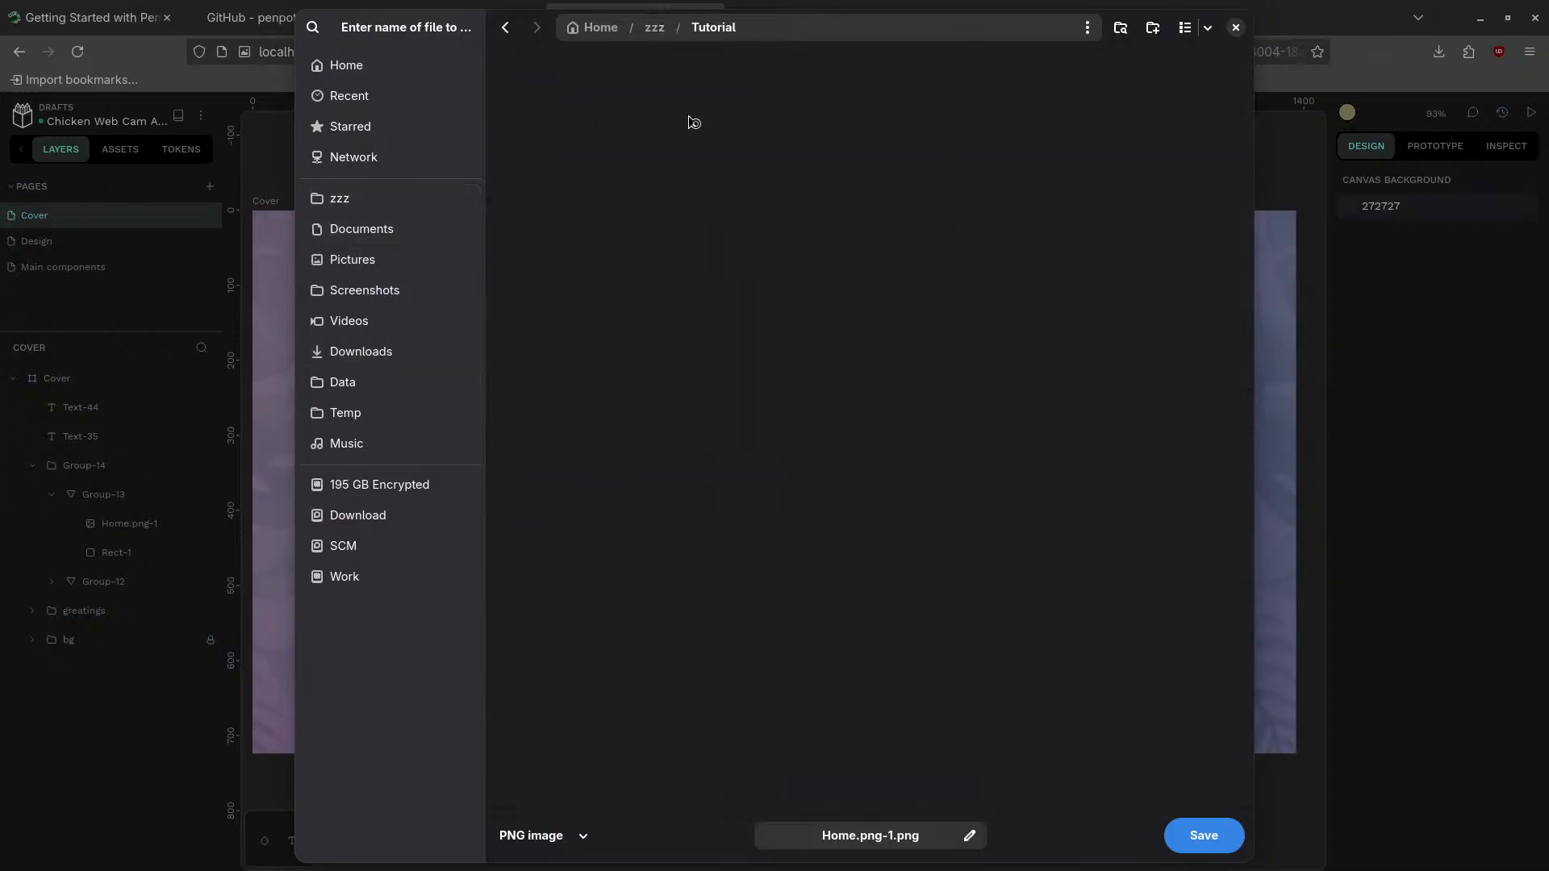
double_click(569, 582)
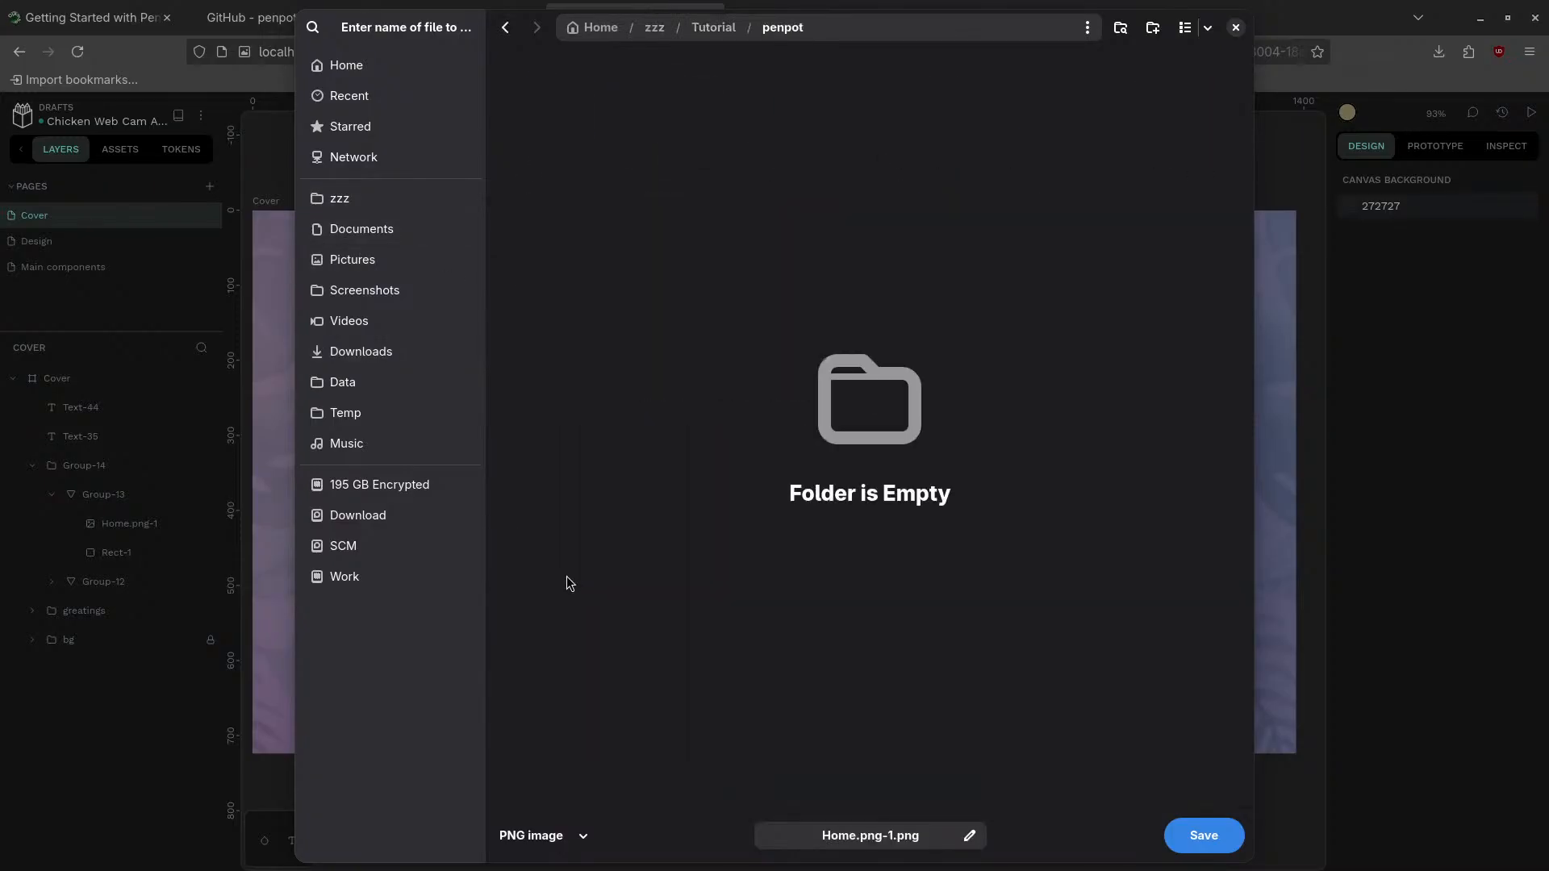
left_click(1186, 829)
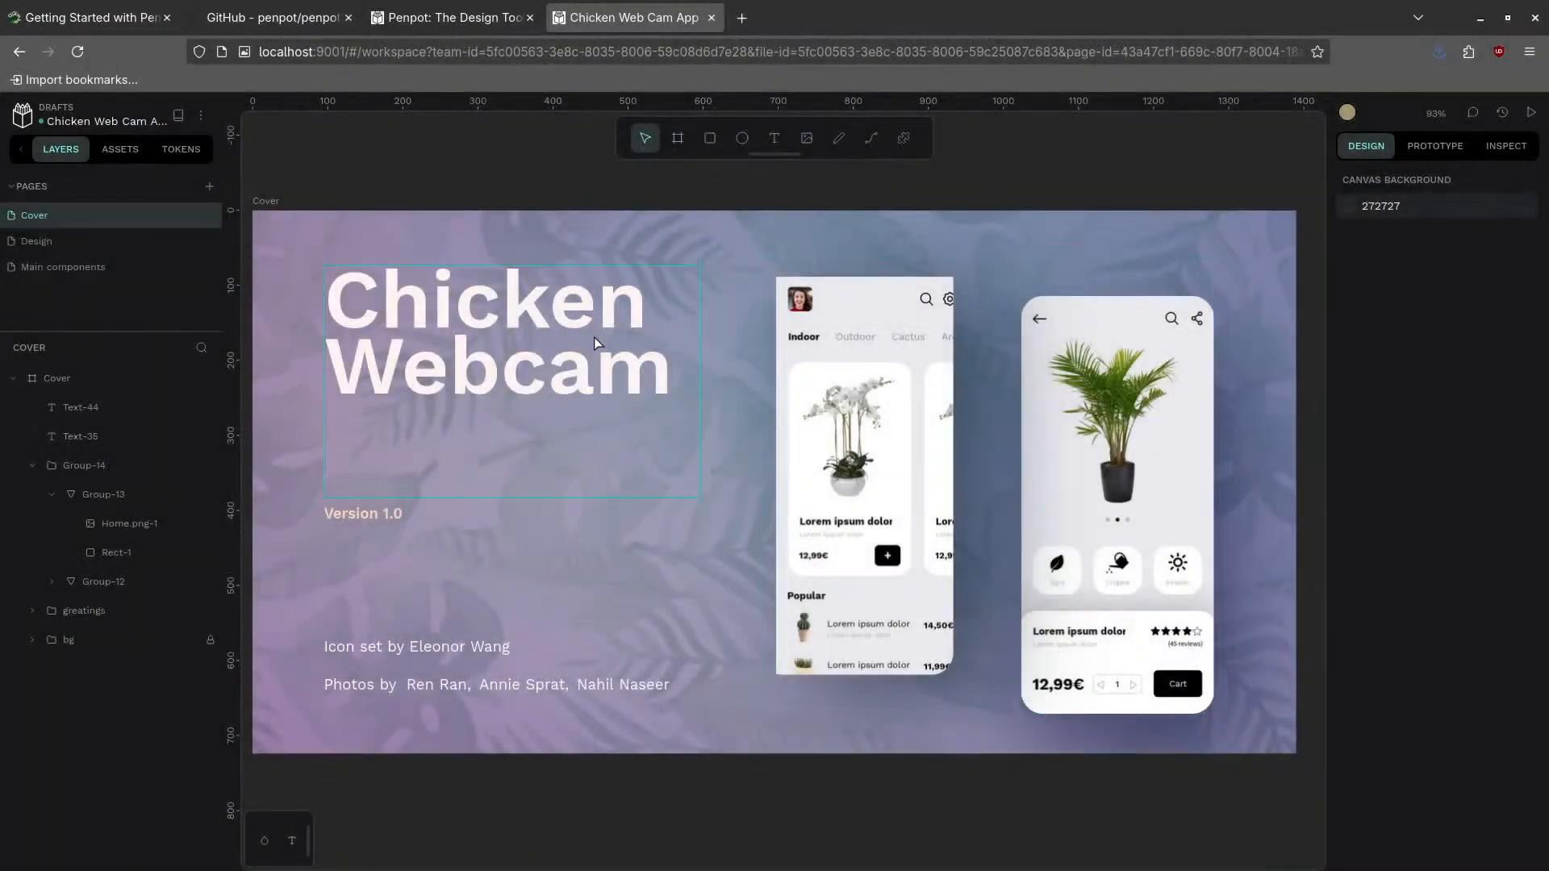
key("super")
left_click(873, 234)
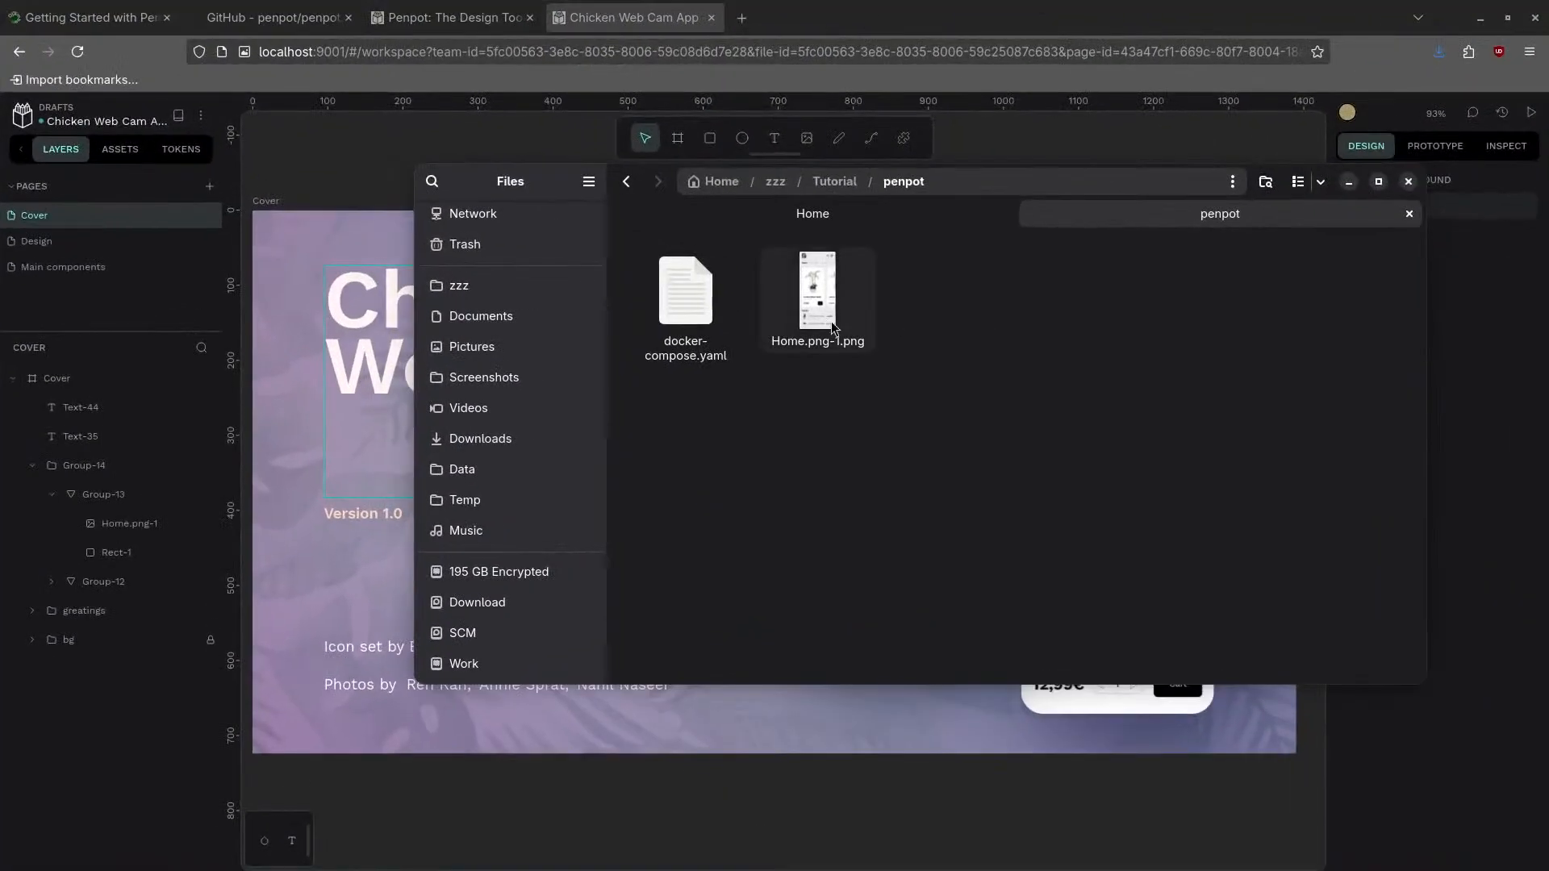
- Preview Home.png-1.png to confirm it is 257 × 557, then return to the browser
double_click(832, 327)
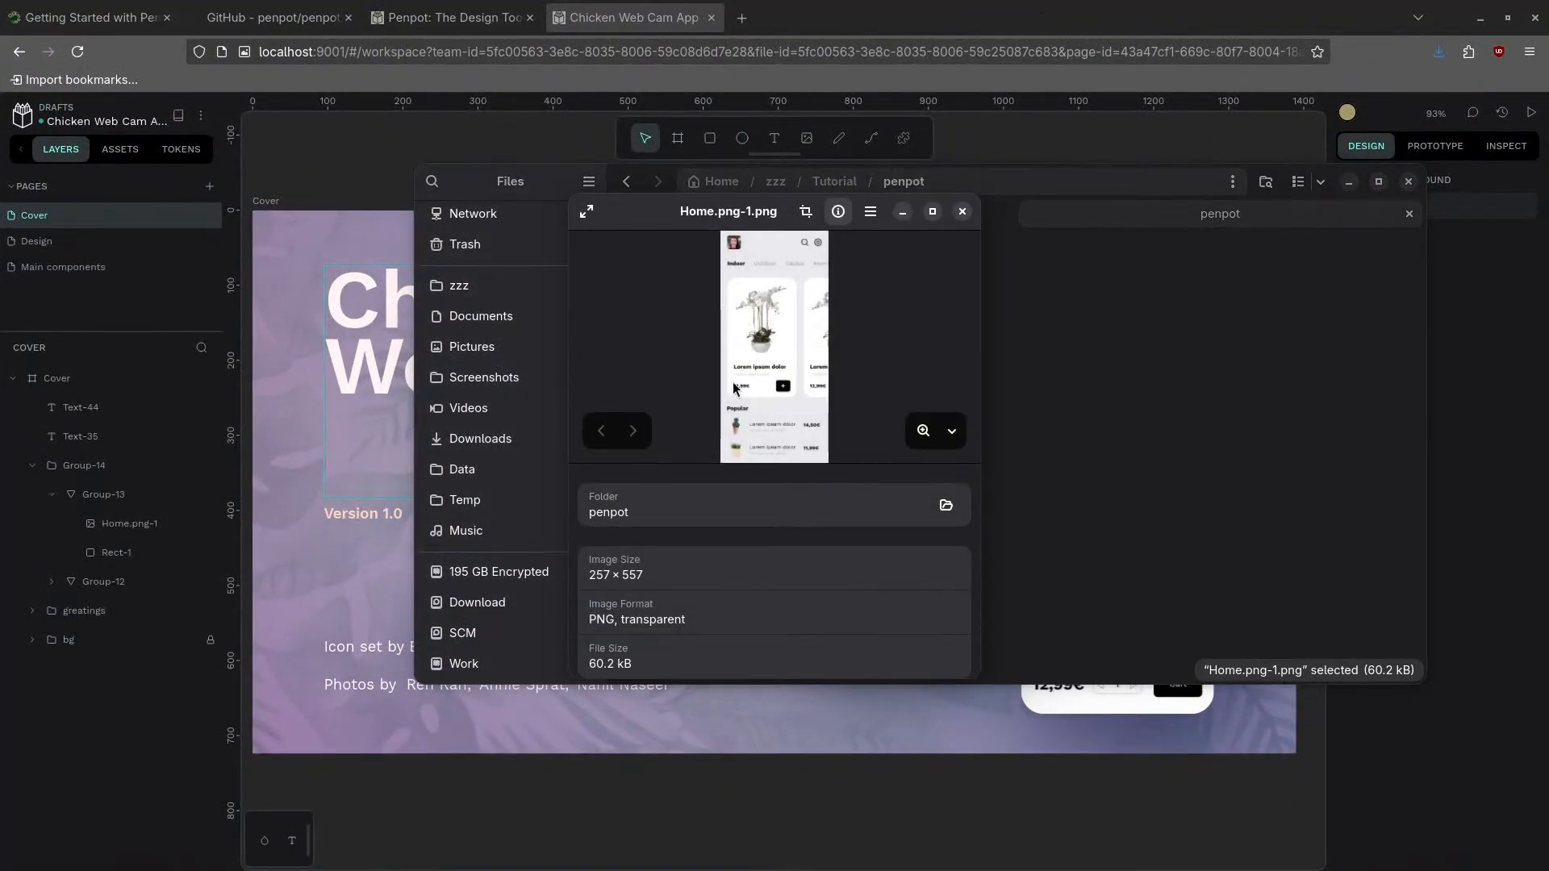
left_click(961, 211)
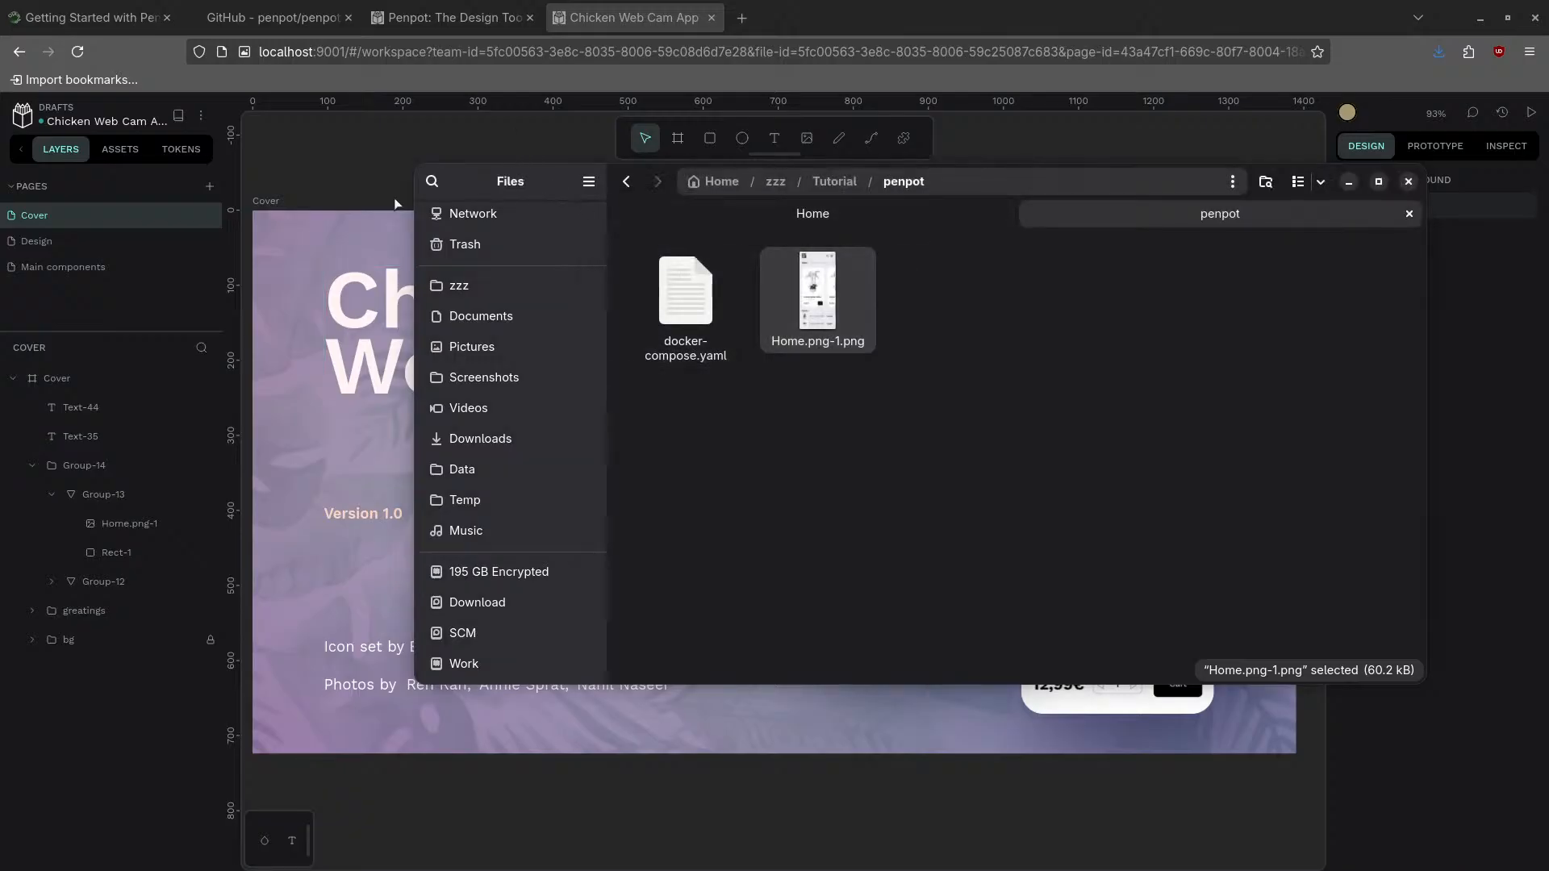
left_click(817, 41)
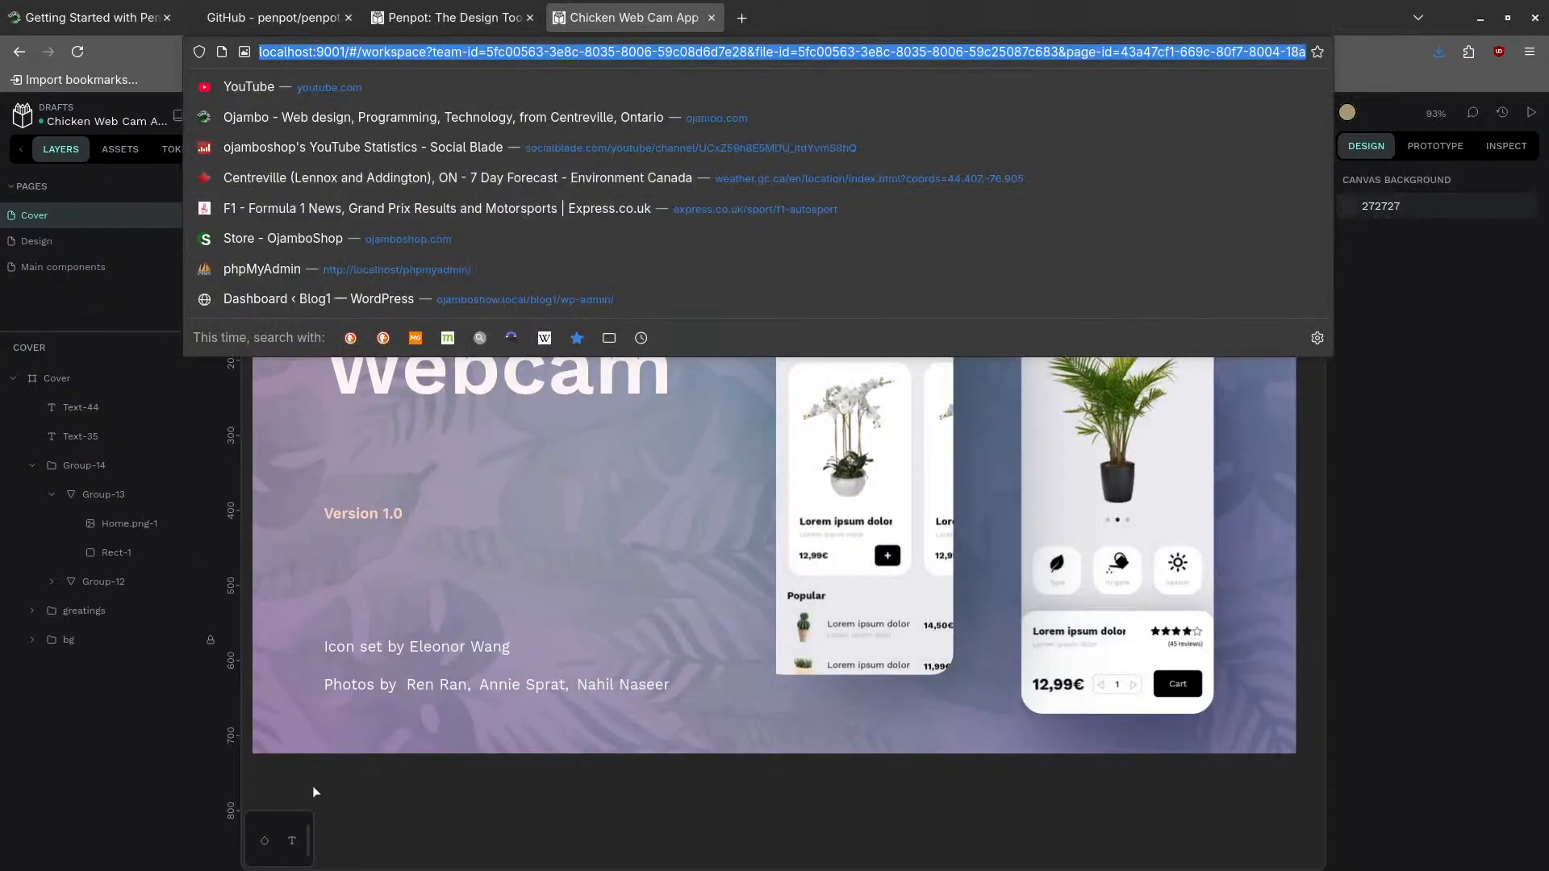
- Select the Home.png-1 layer inside the left phone mockup's Group-13 and put it into edit mode
left_click(143, 791)
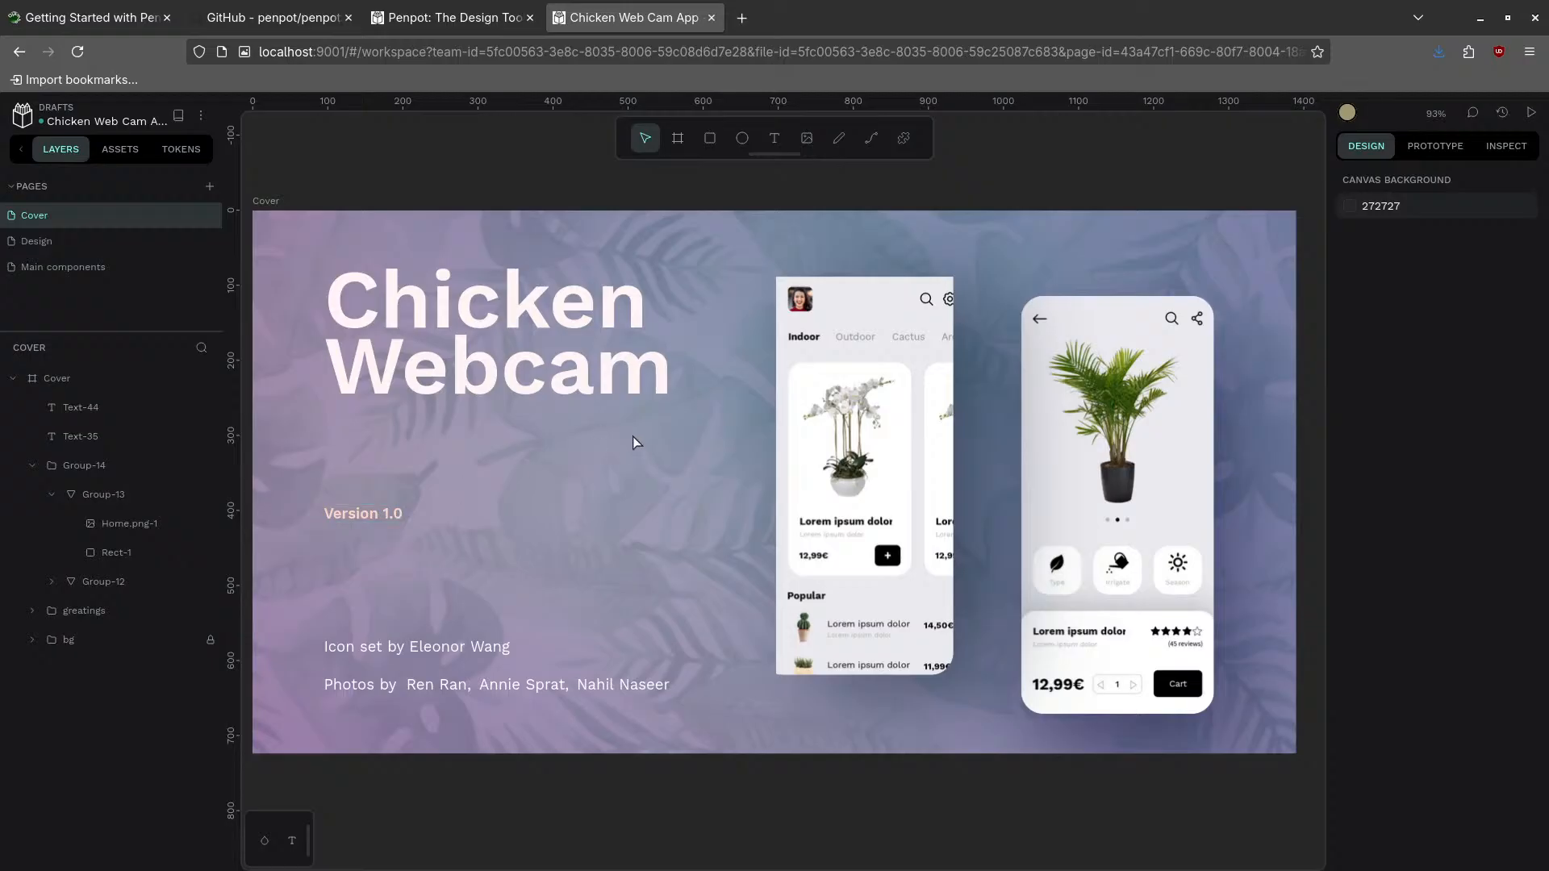
left_click(868, 419)
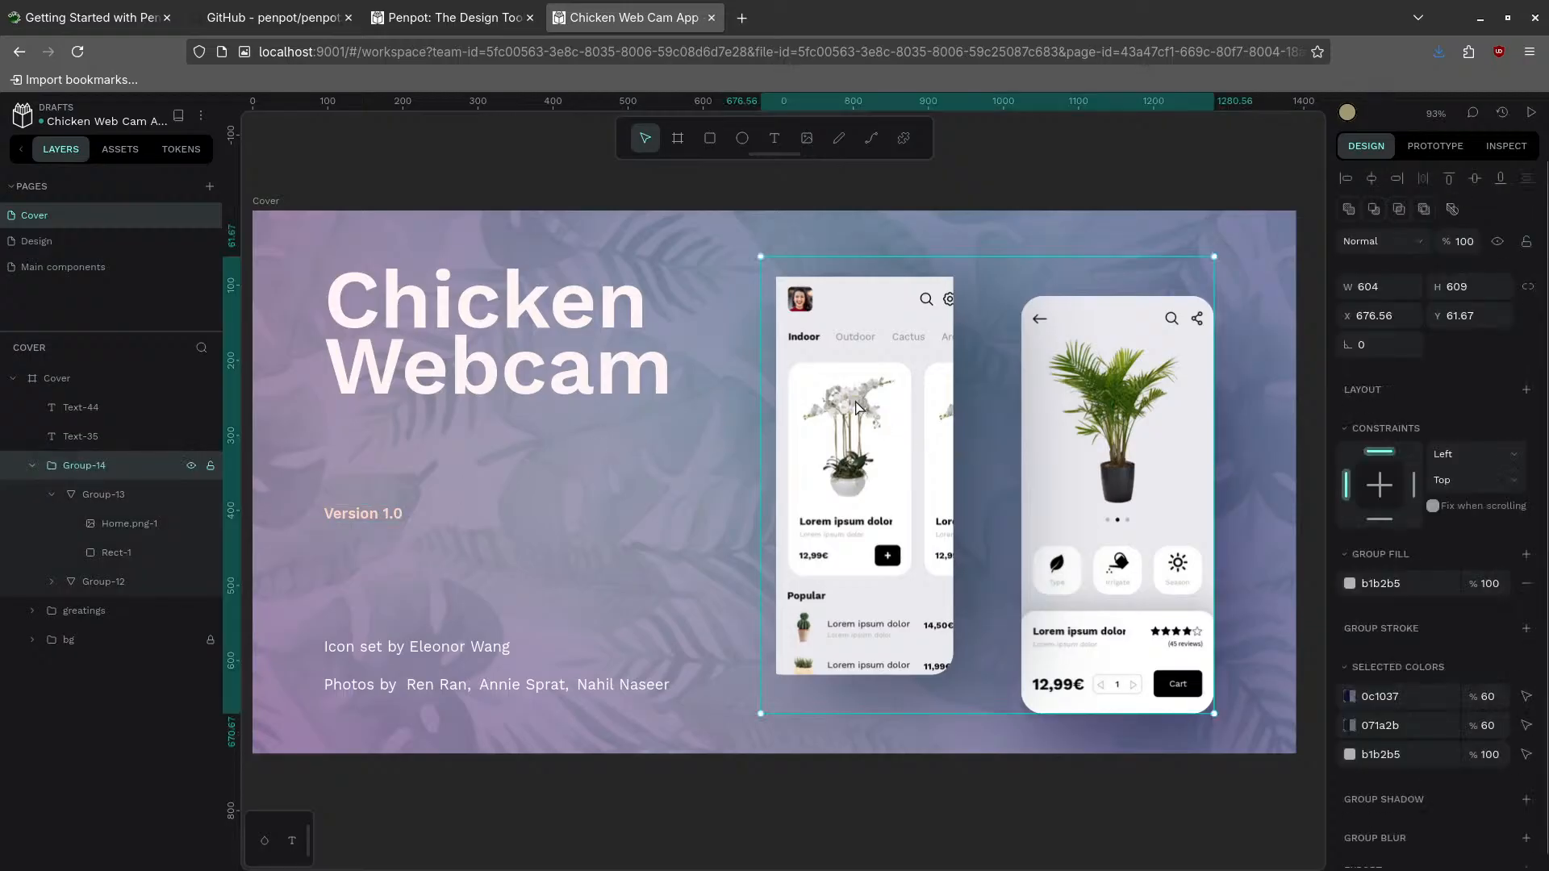
double_click(894, 420)
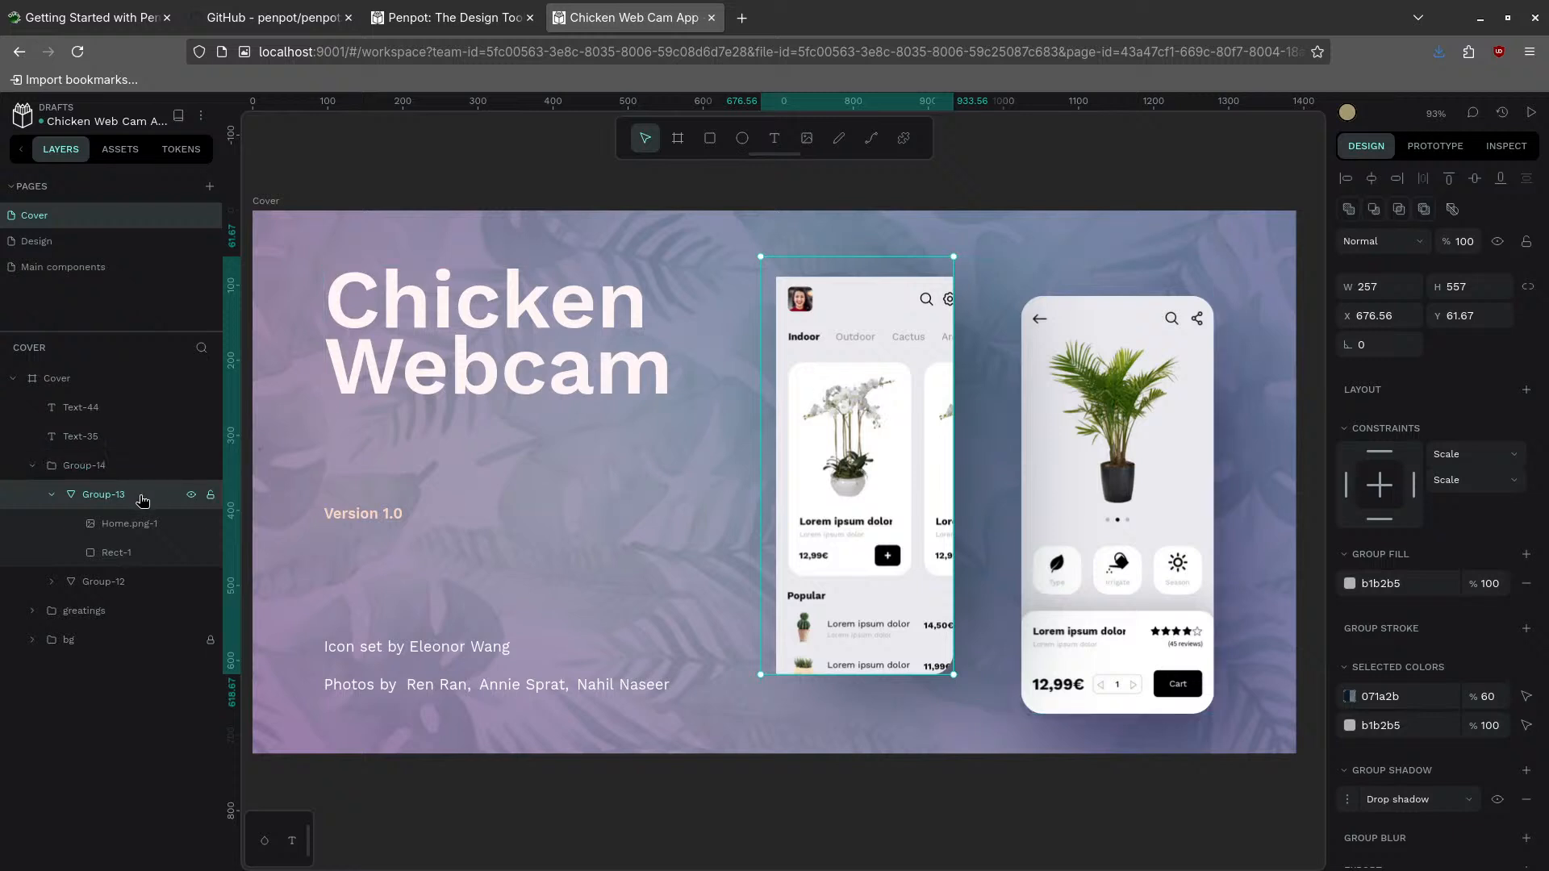
left_click(129, 526)
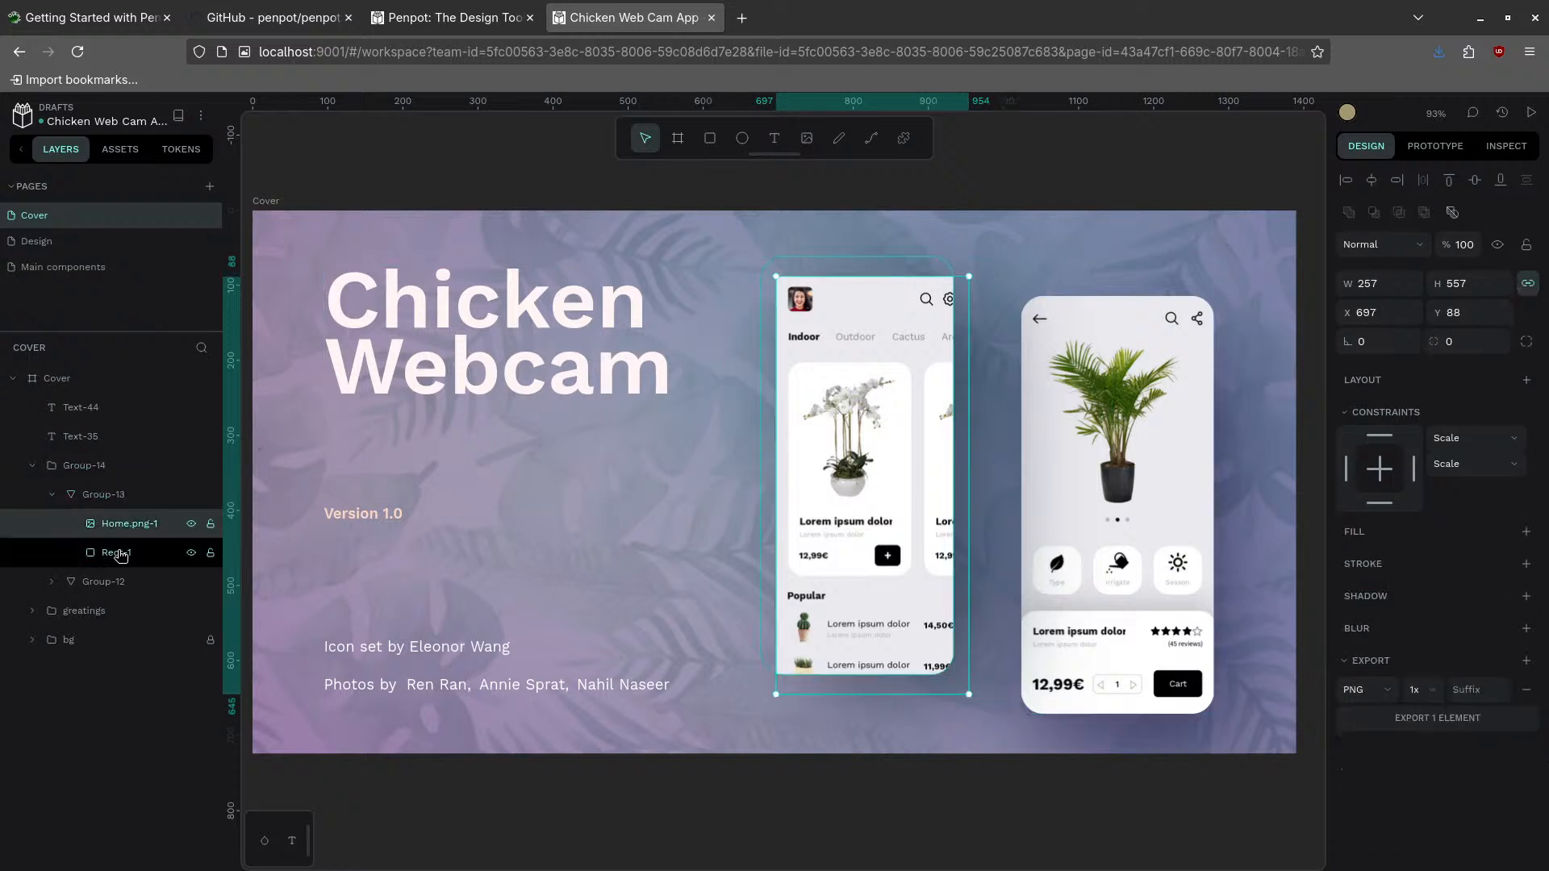
right_click(124, 535)
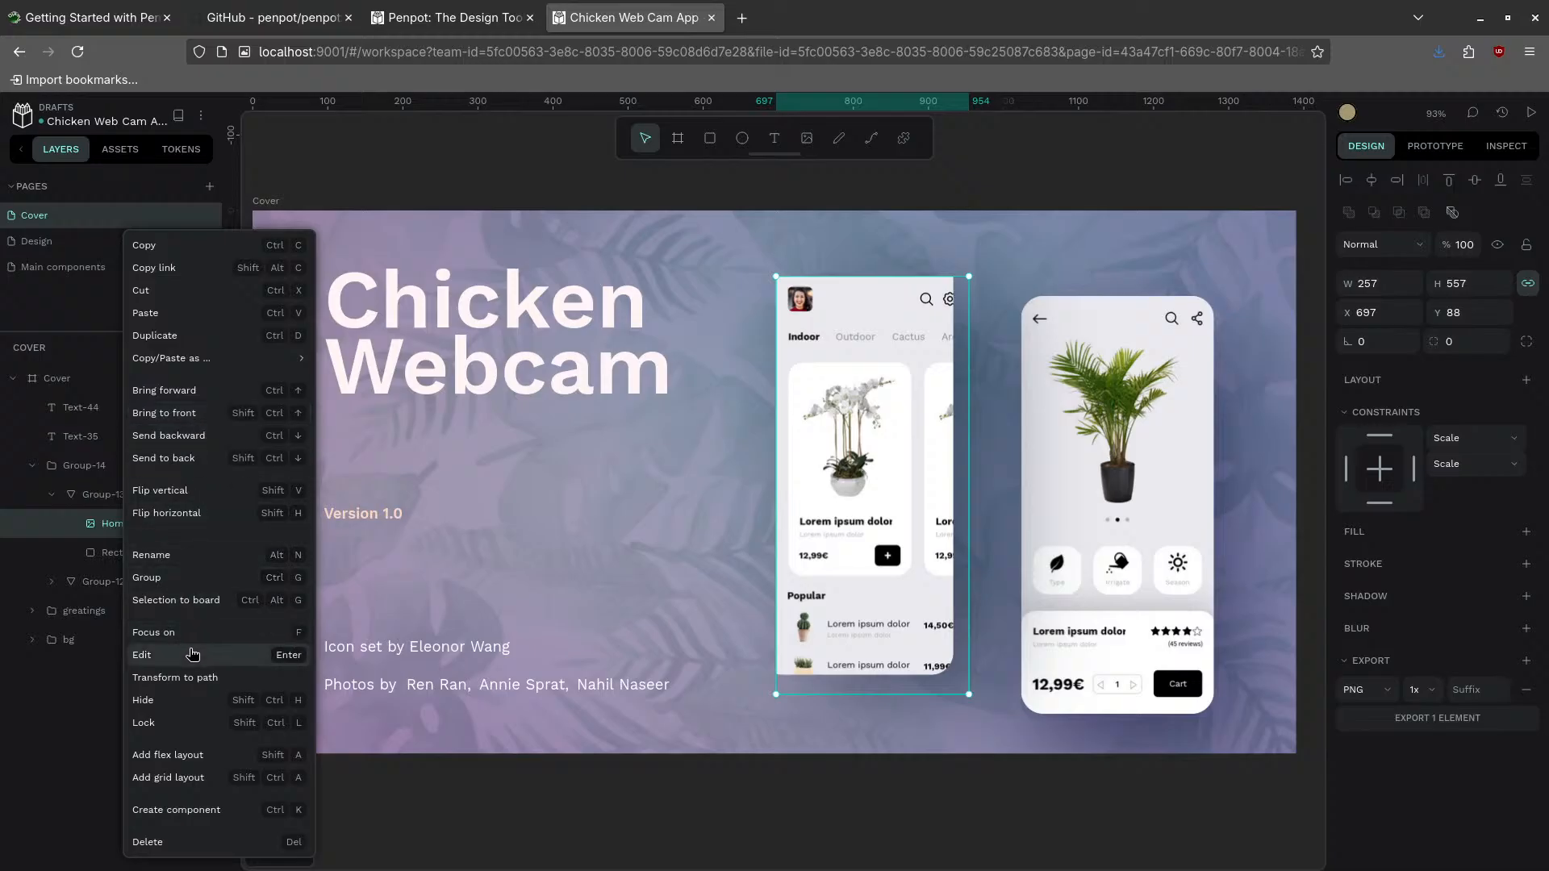
left_click(188, 655)
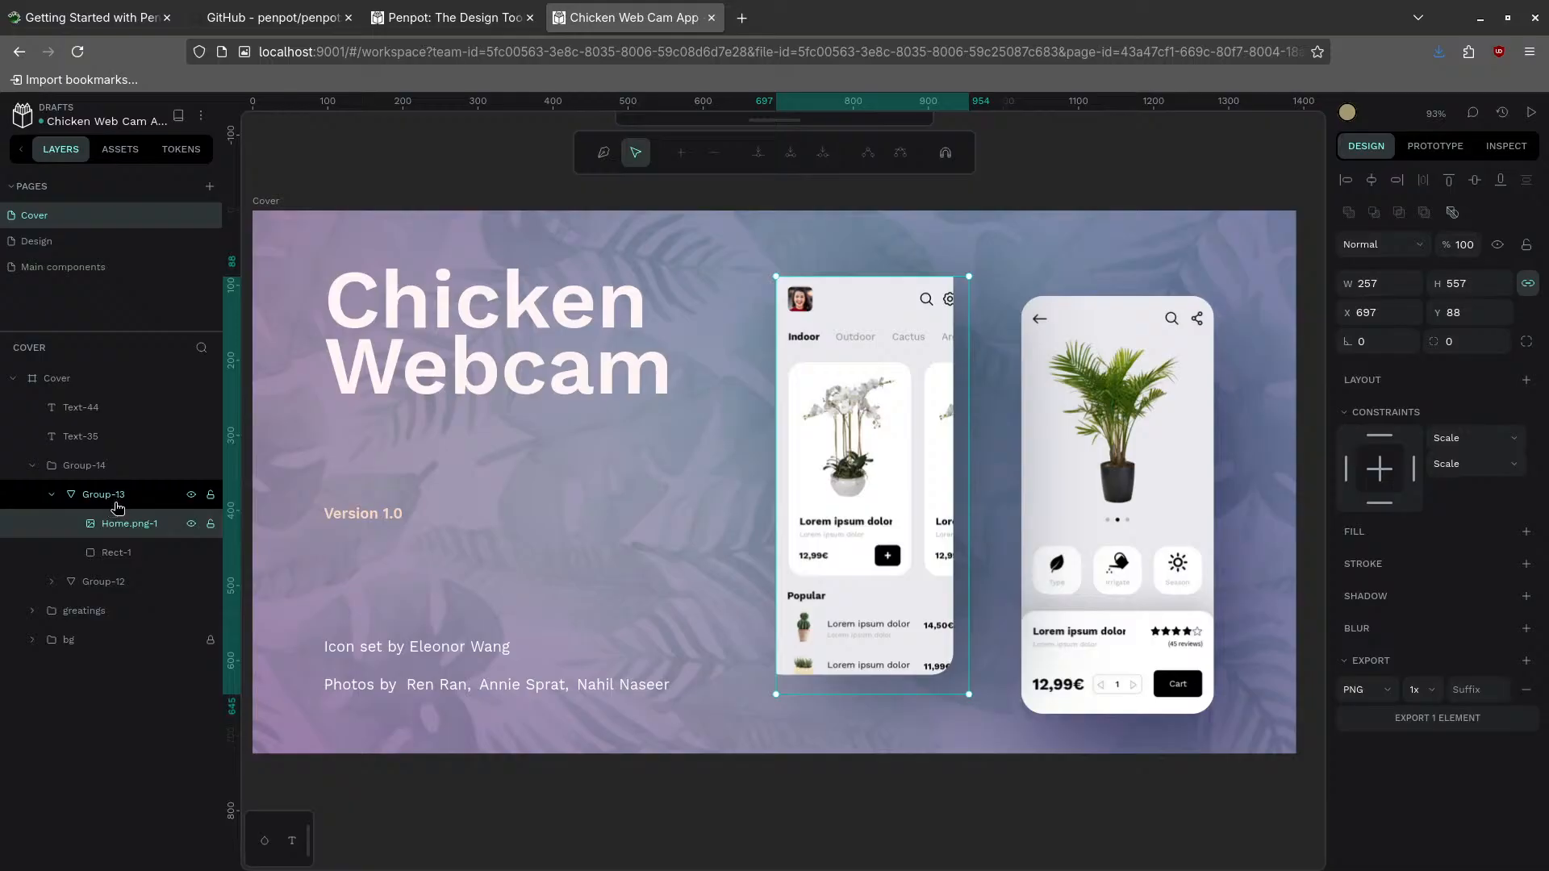
key("super")
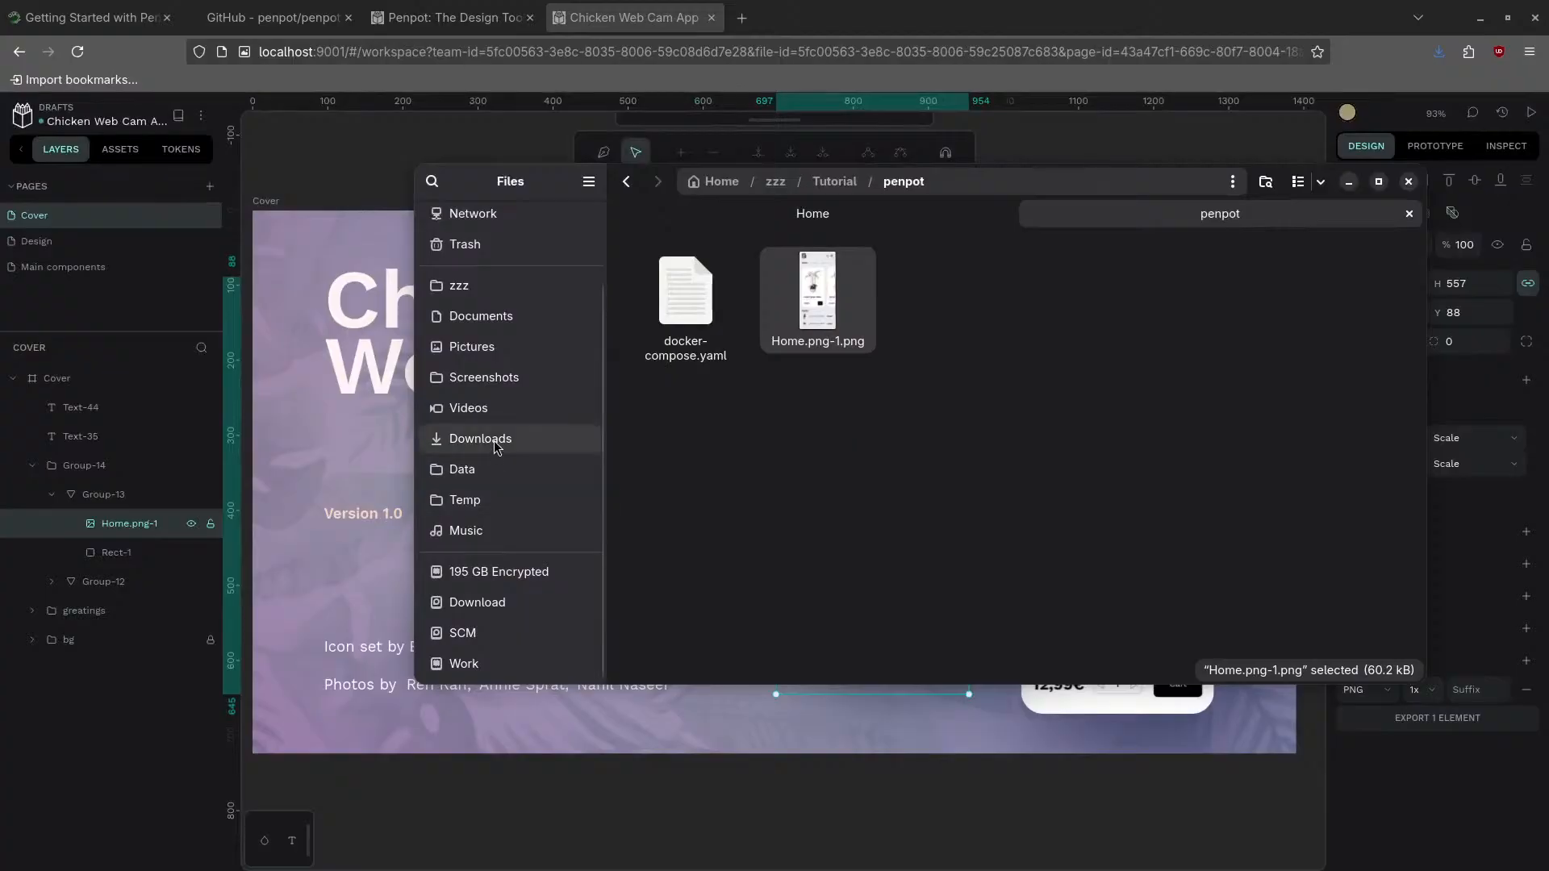
- Drag Tux_02.jpg from the Files window onto the browser's Penpot tab
left_click_drag(1029, 184, 0, 161)
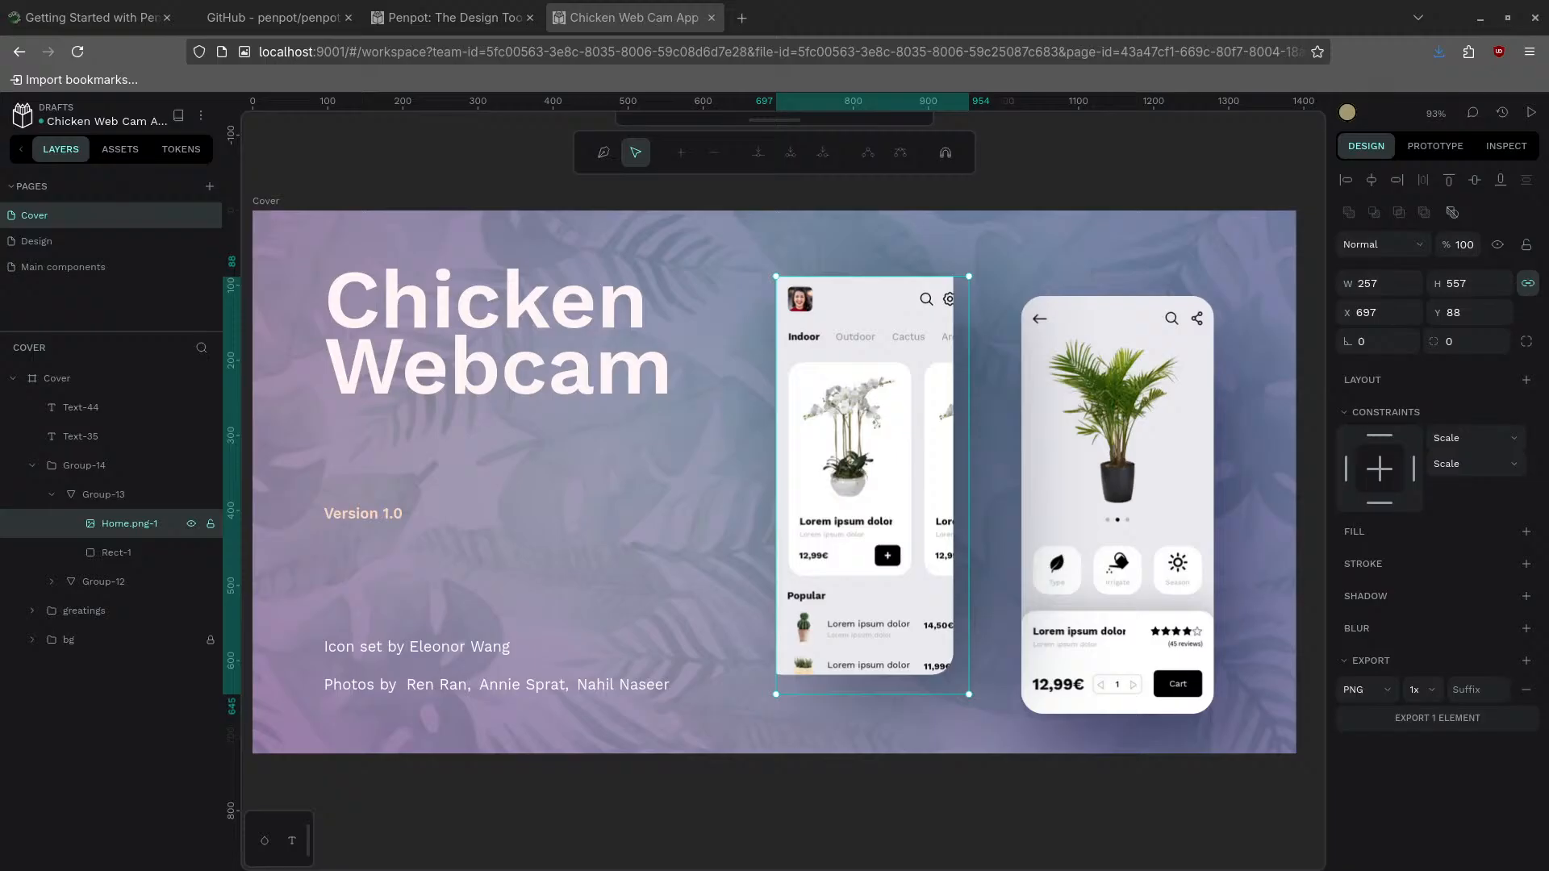
left_click_drag(0, 545, 855, 360)
left_click_drag(857, 482, 145, 553)
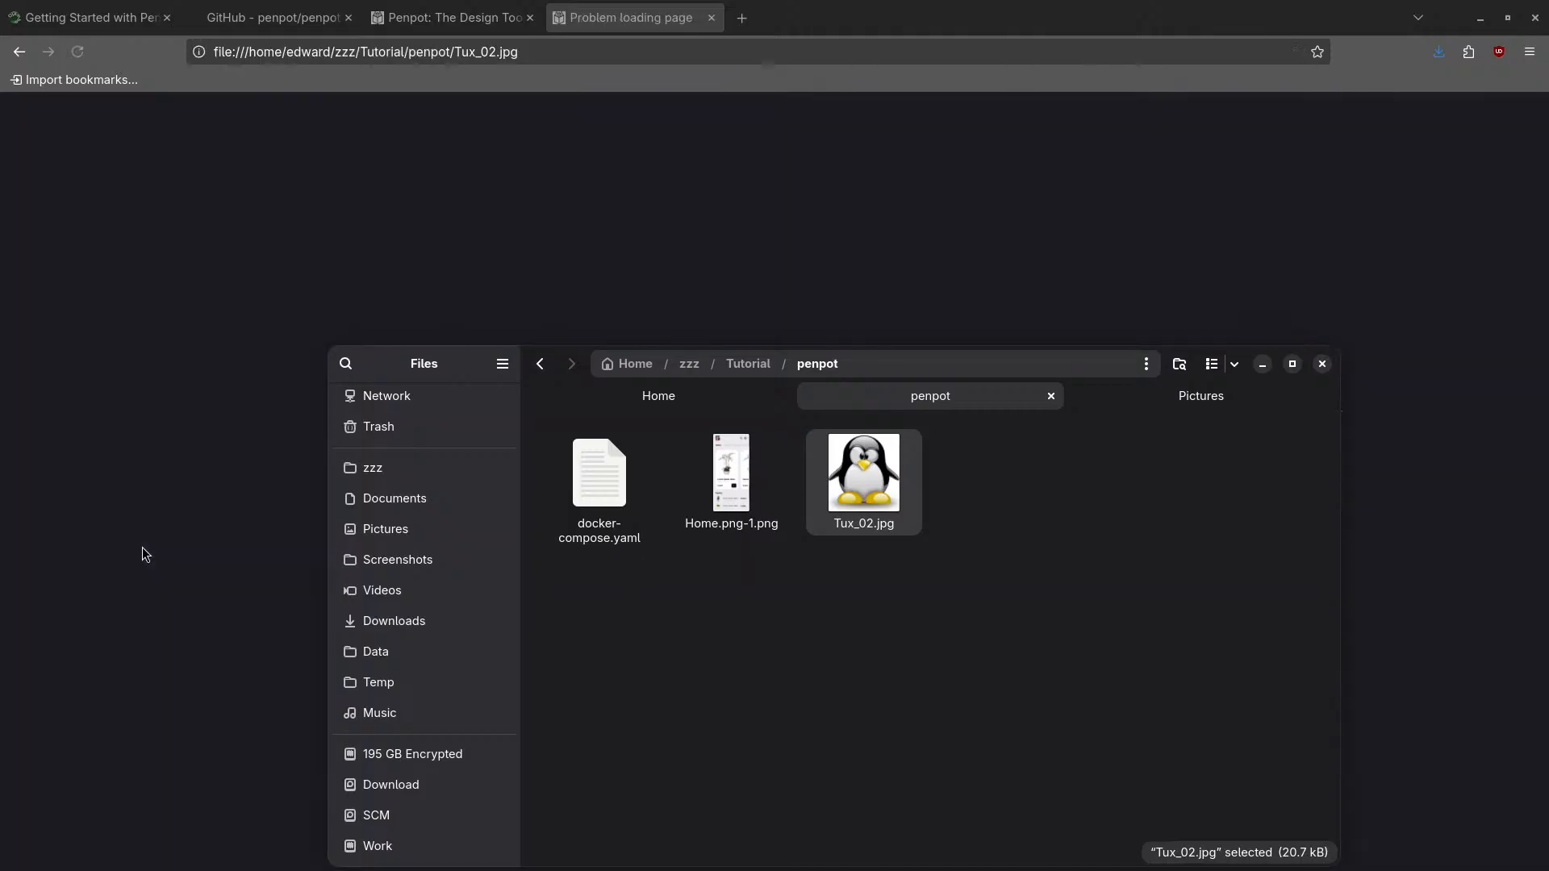
- Go back to the Penpot workspace and move the Files window out of the way
left_click(20, 52)
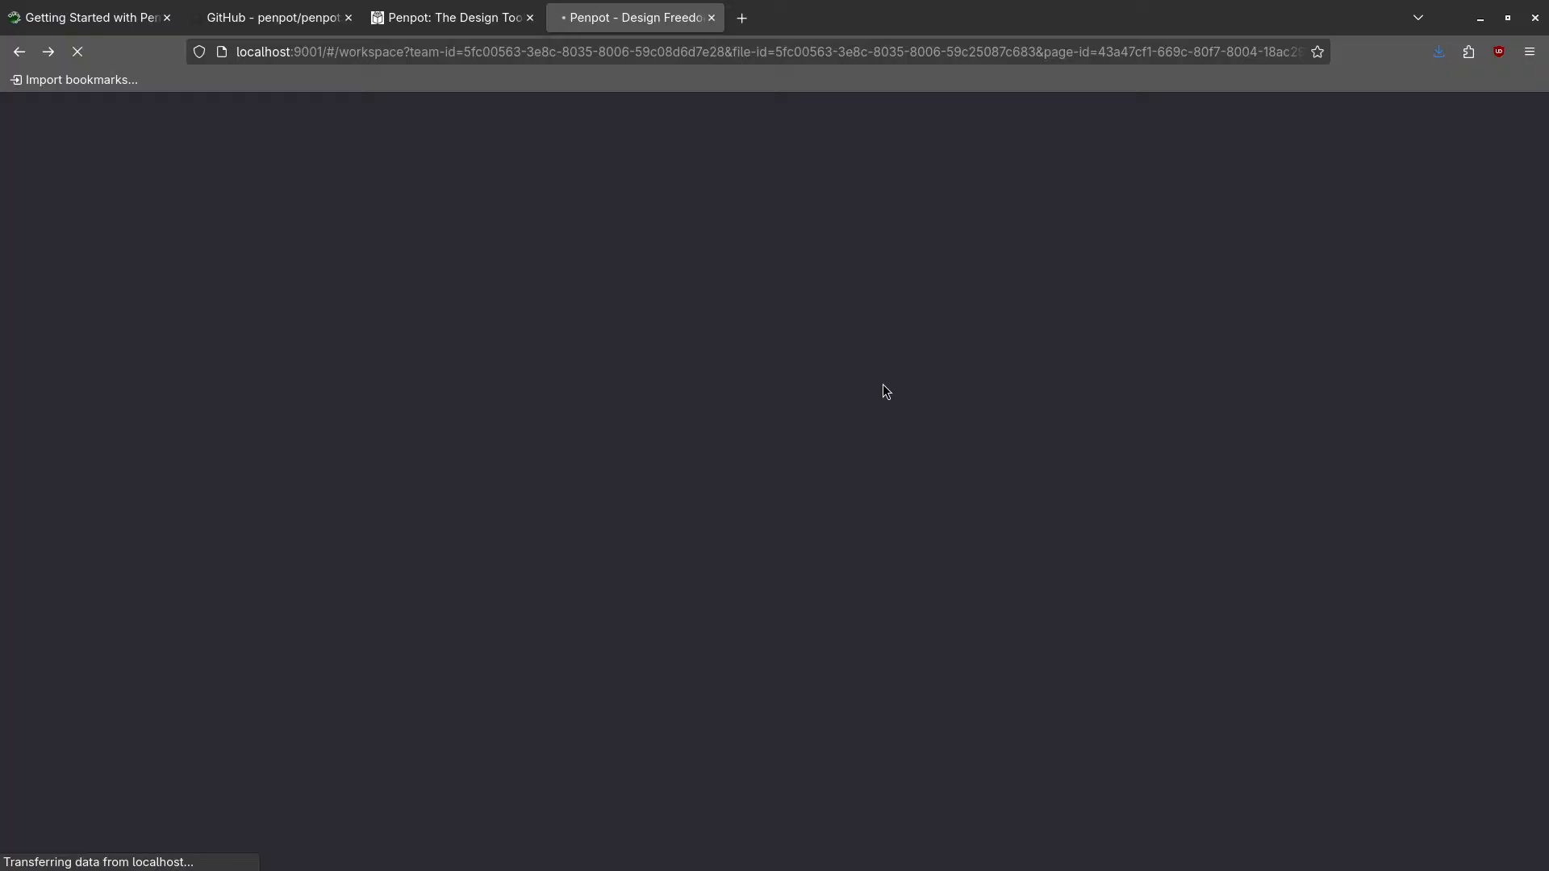
key("super")
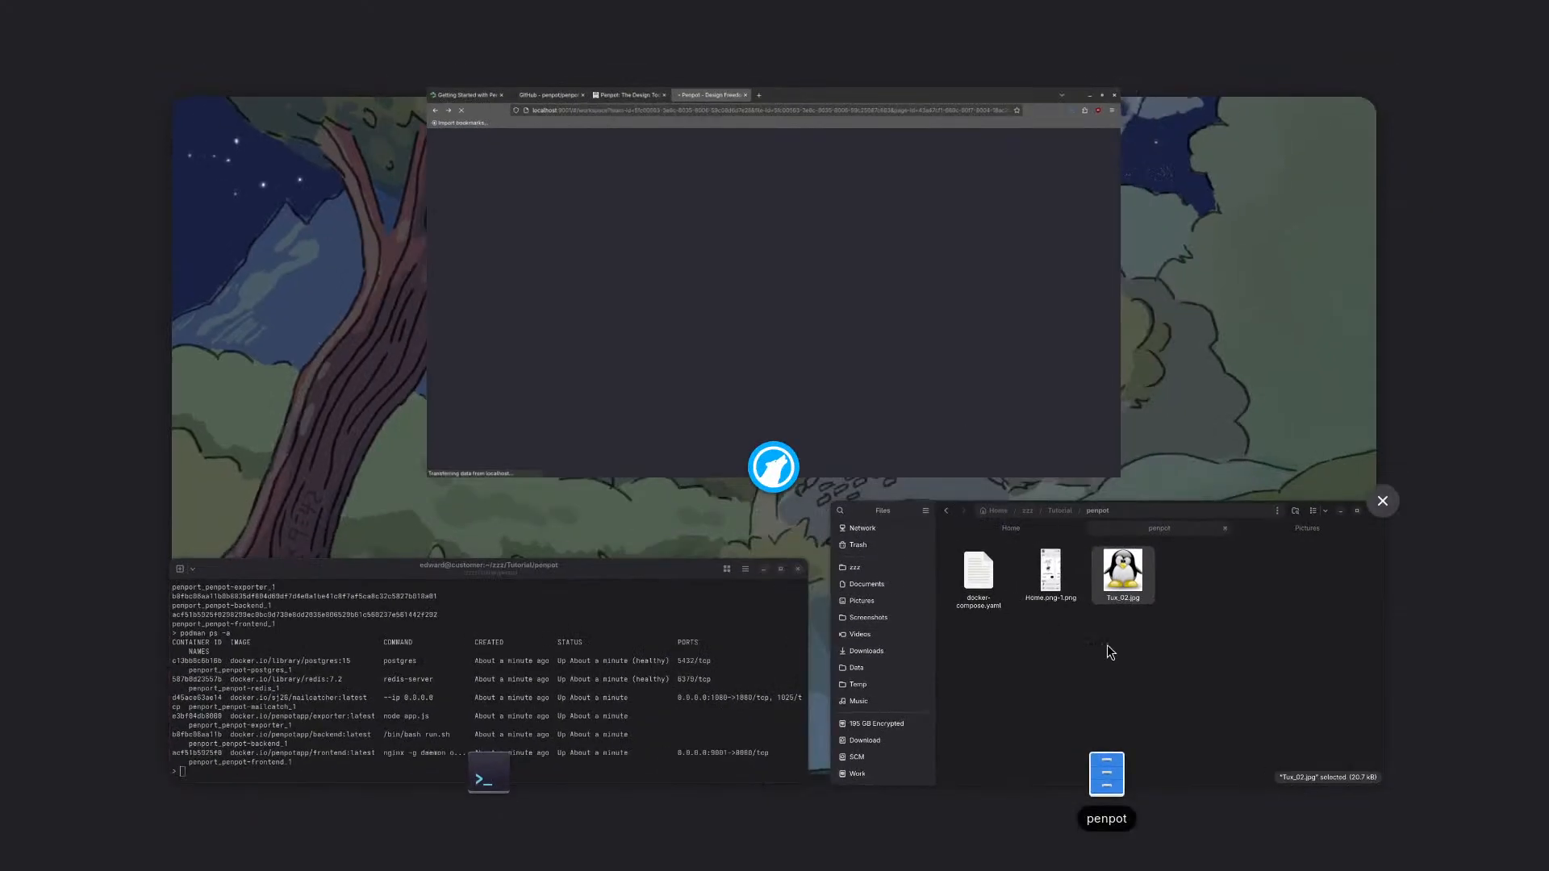
left_click(1107, 645)
left_click_drag(923, 363, 0, 176)
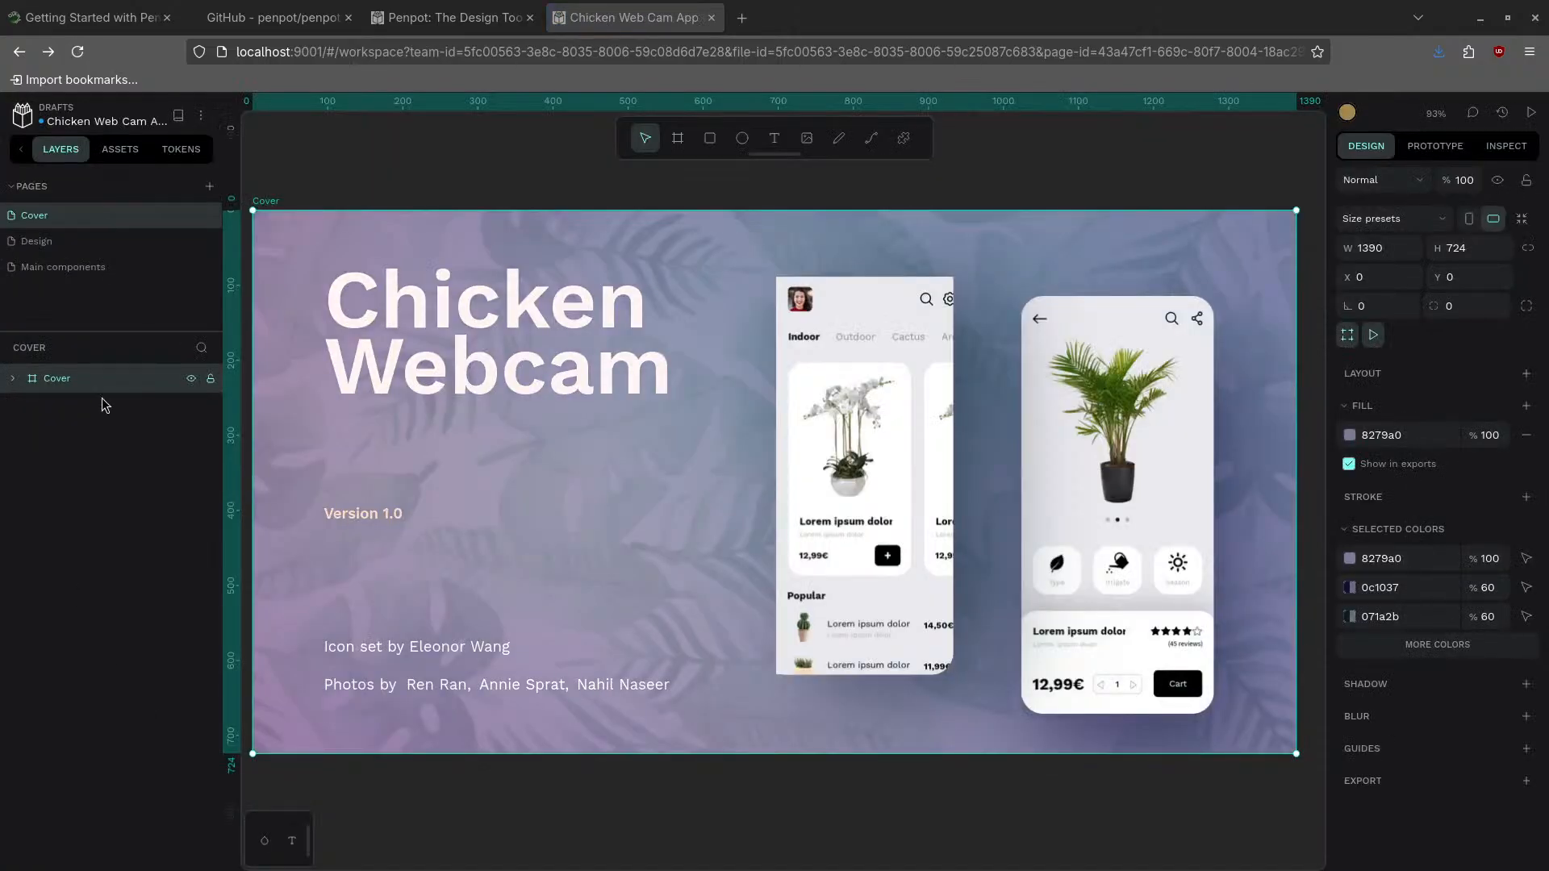
- Upload Tux_02.jpg from zzz/Tutorial/penpot as a new local library component
left_click(12, 379)
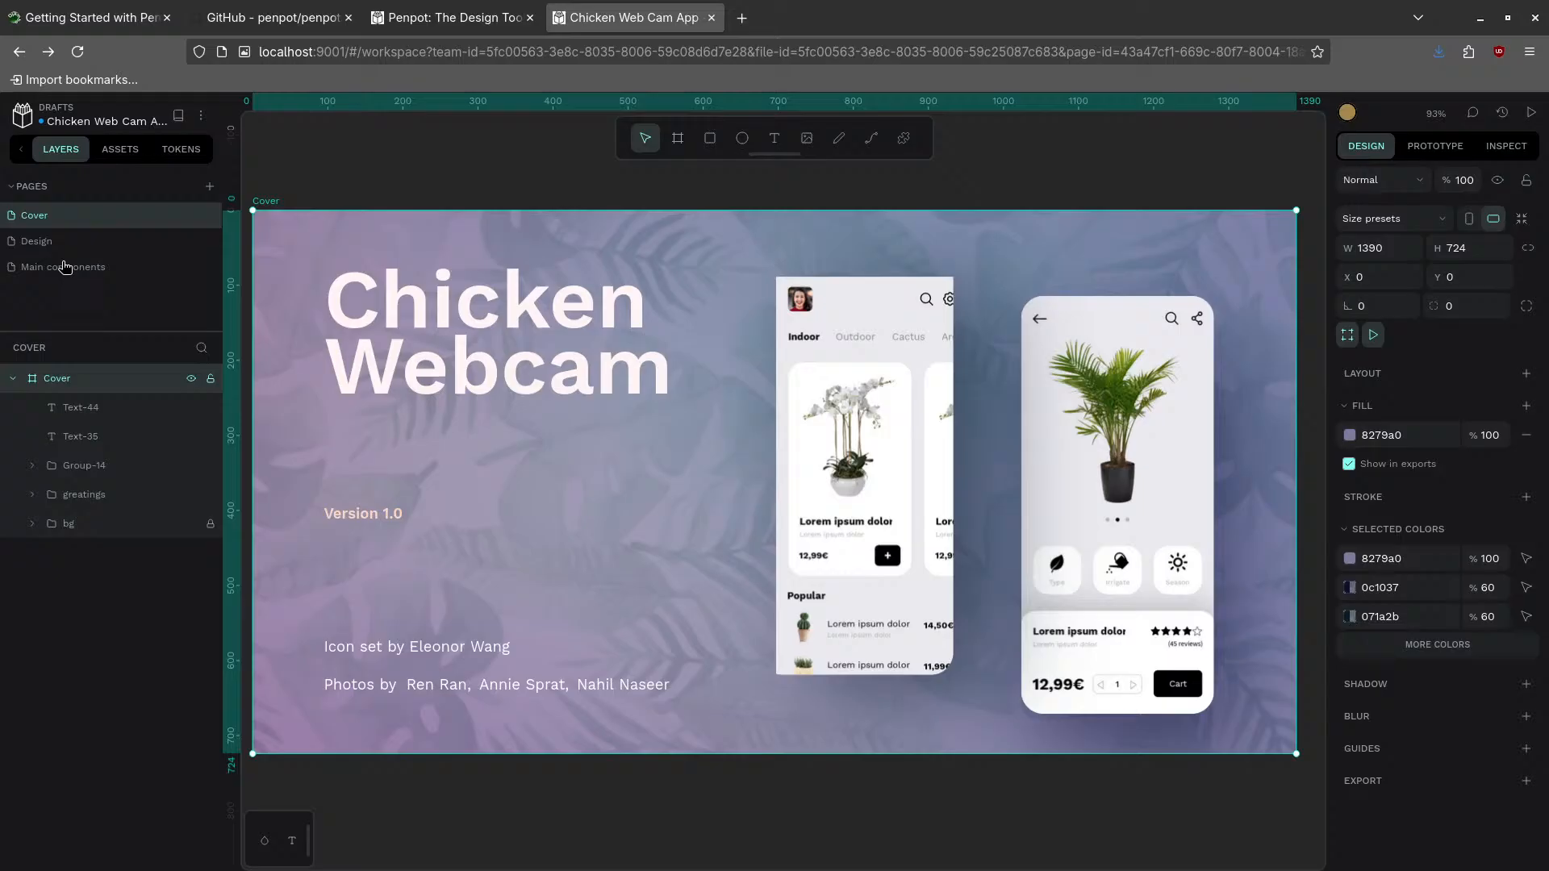
left_click(121, 150)
left_click(14, 288)
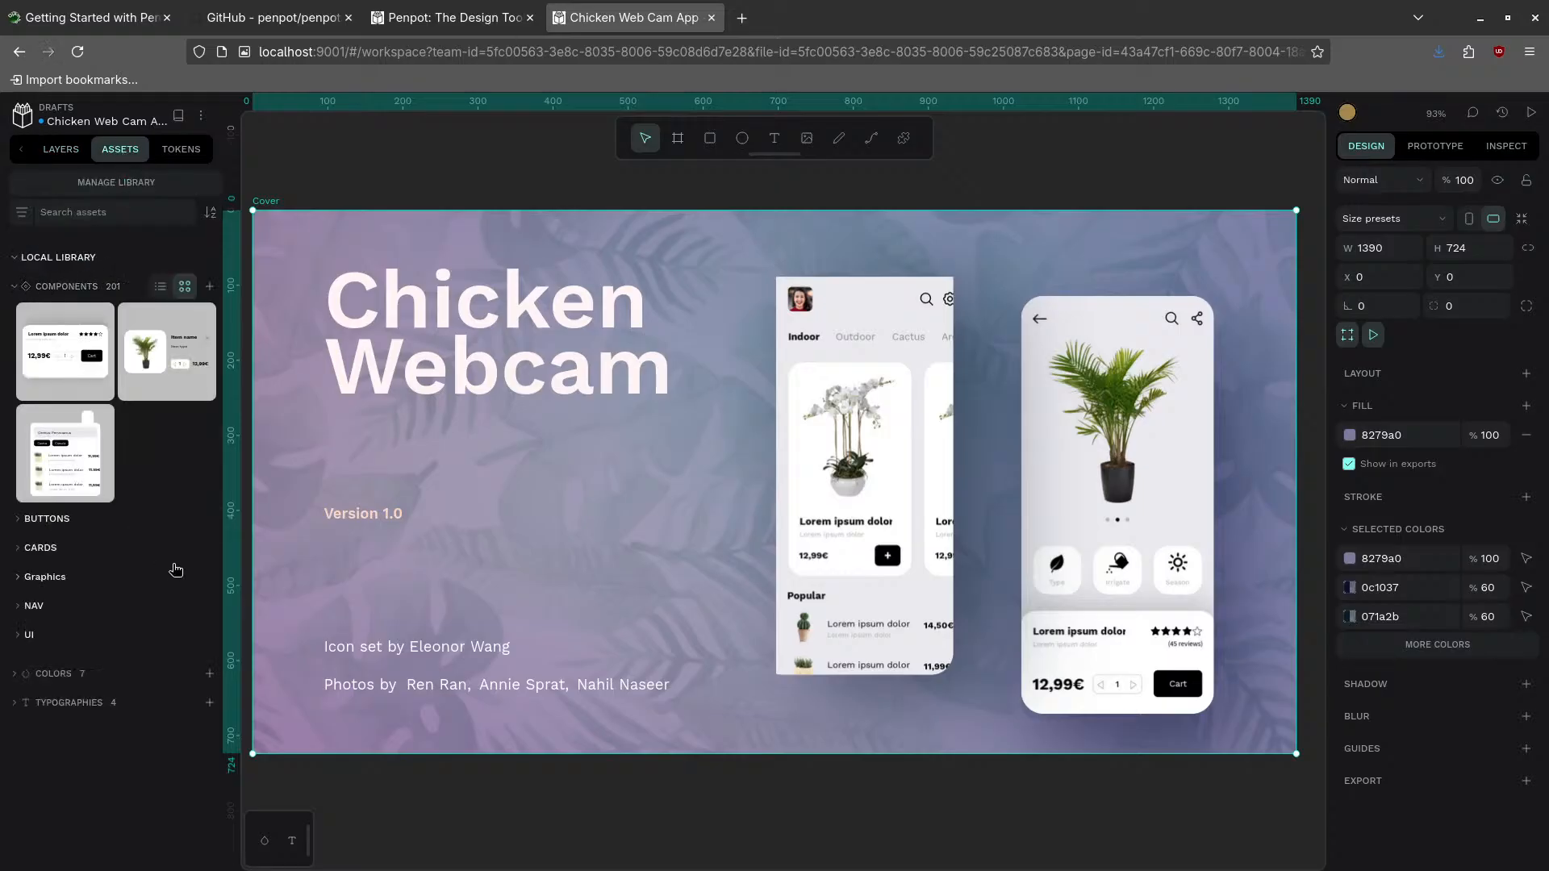
left_click(209, 288)
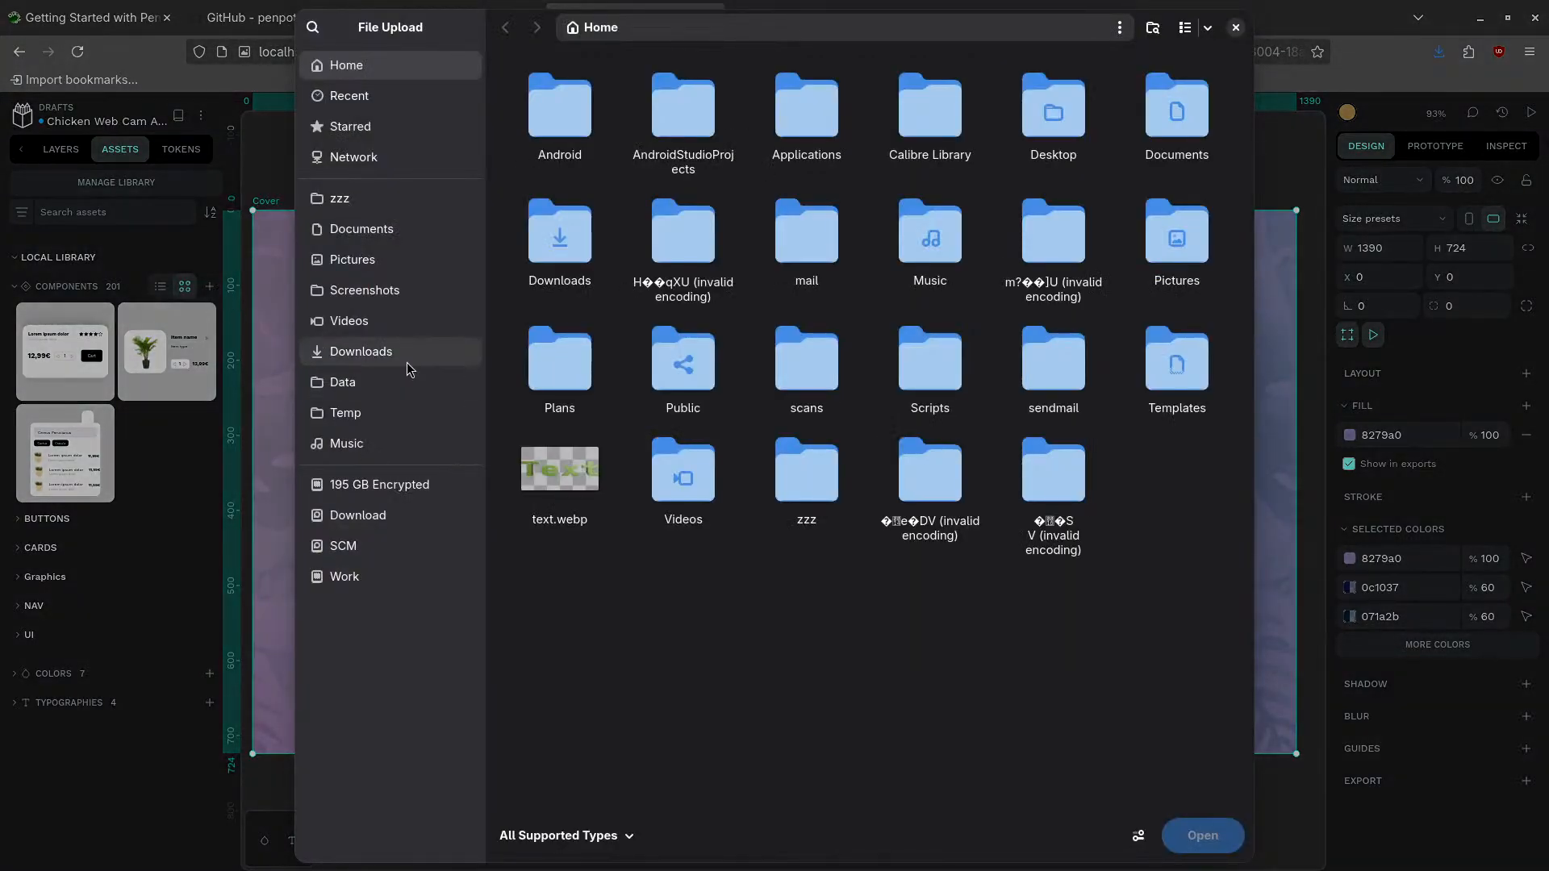
left_click(387, 201)
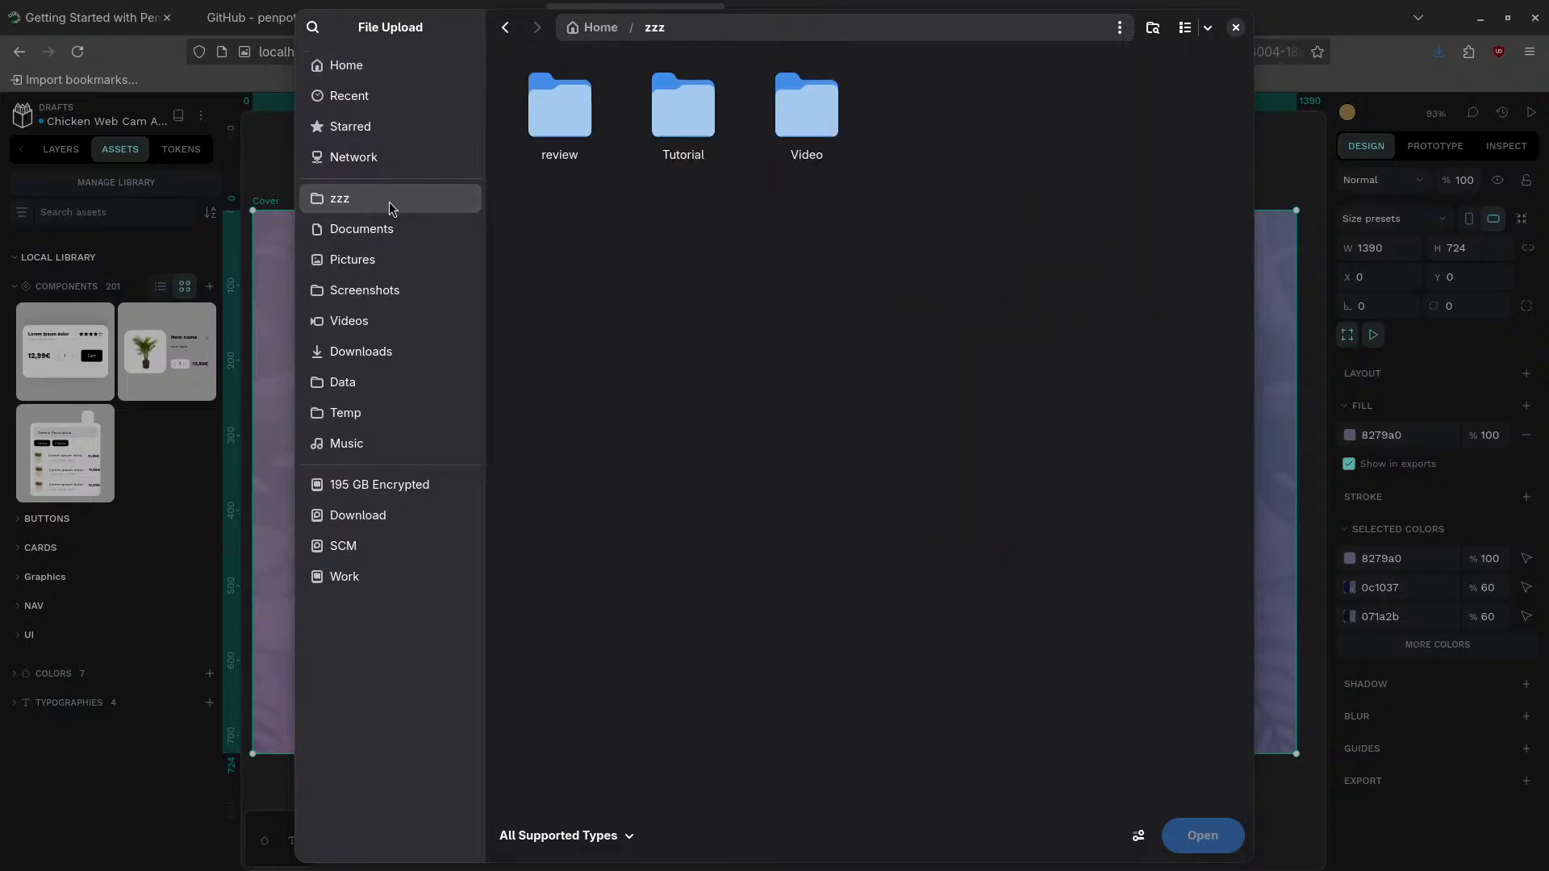
double_click(690, 125)
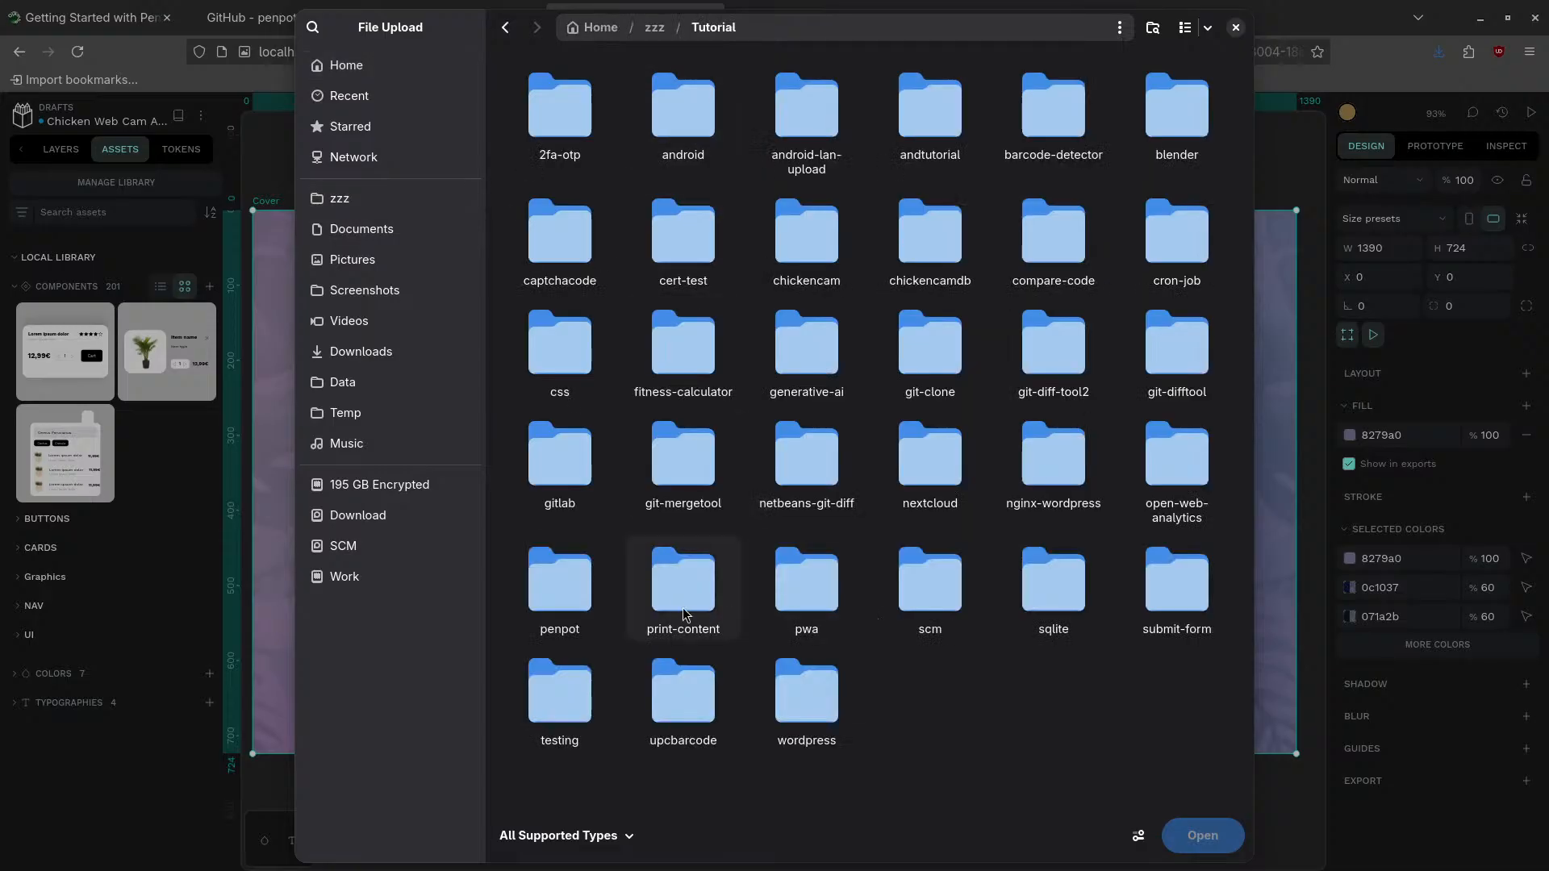
double_click(583, 595)
left_click(710, 113)
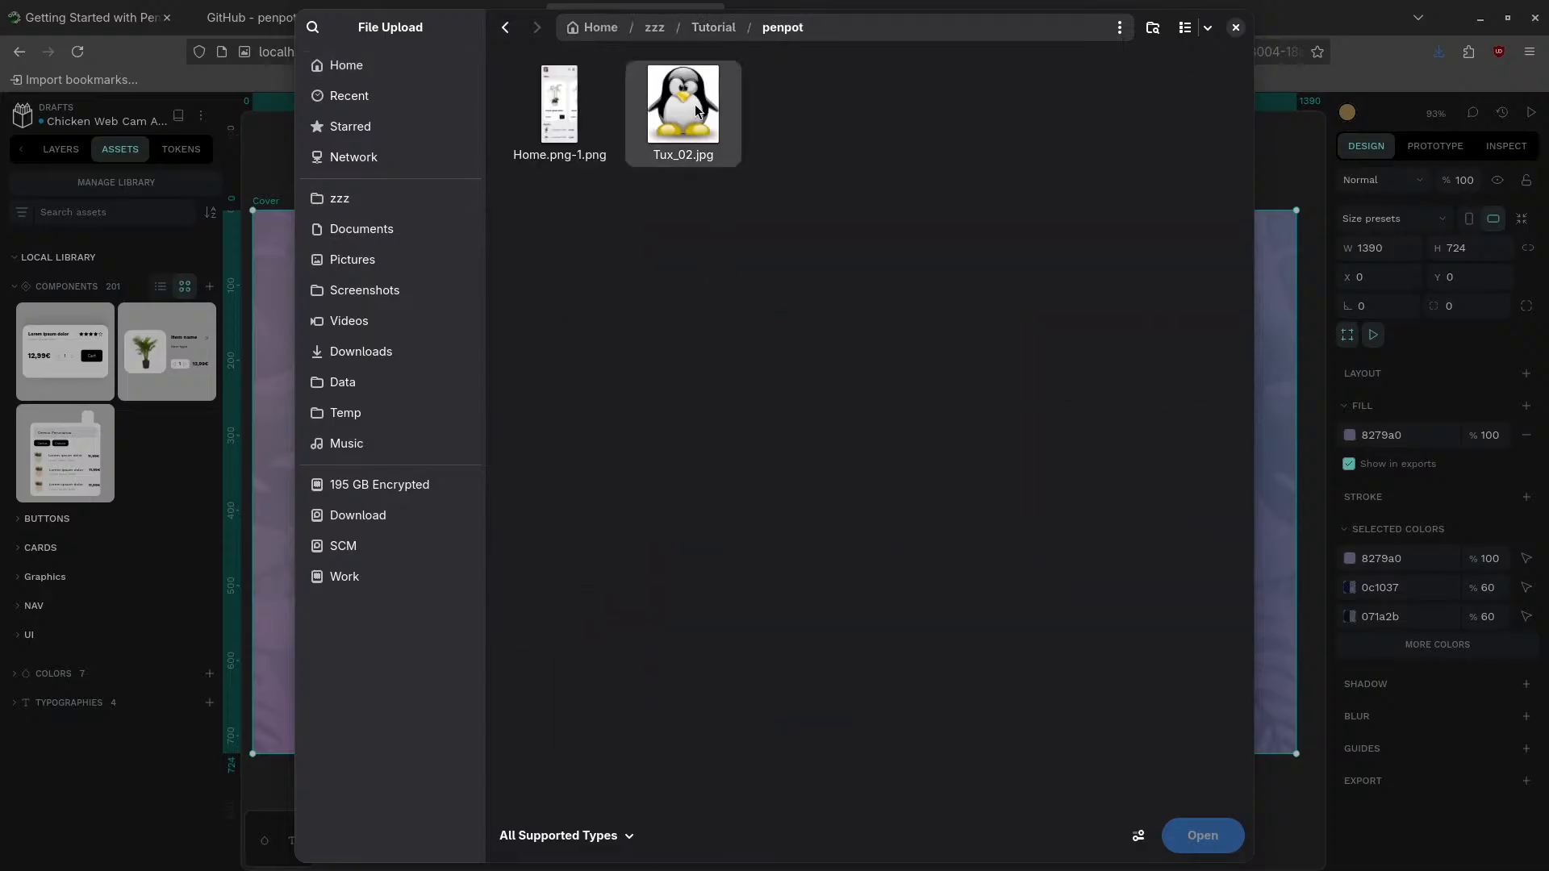
left_click(1193, 835)
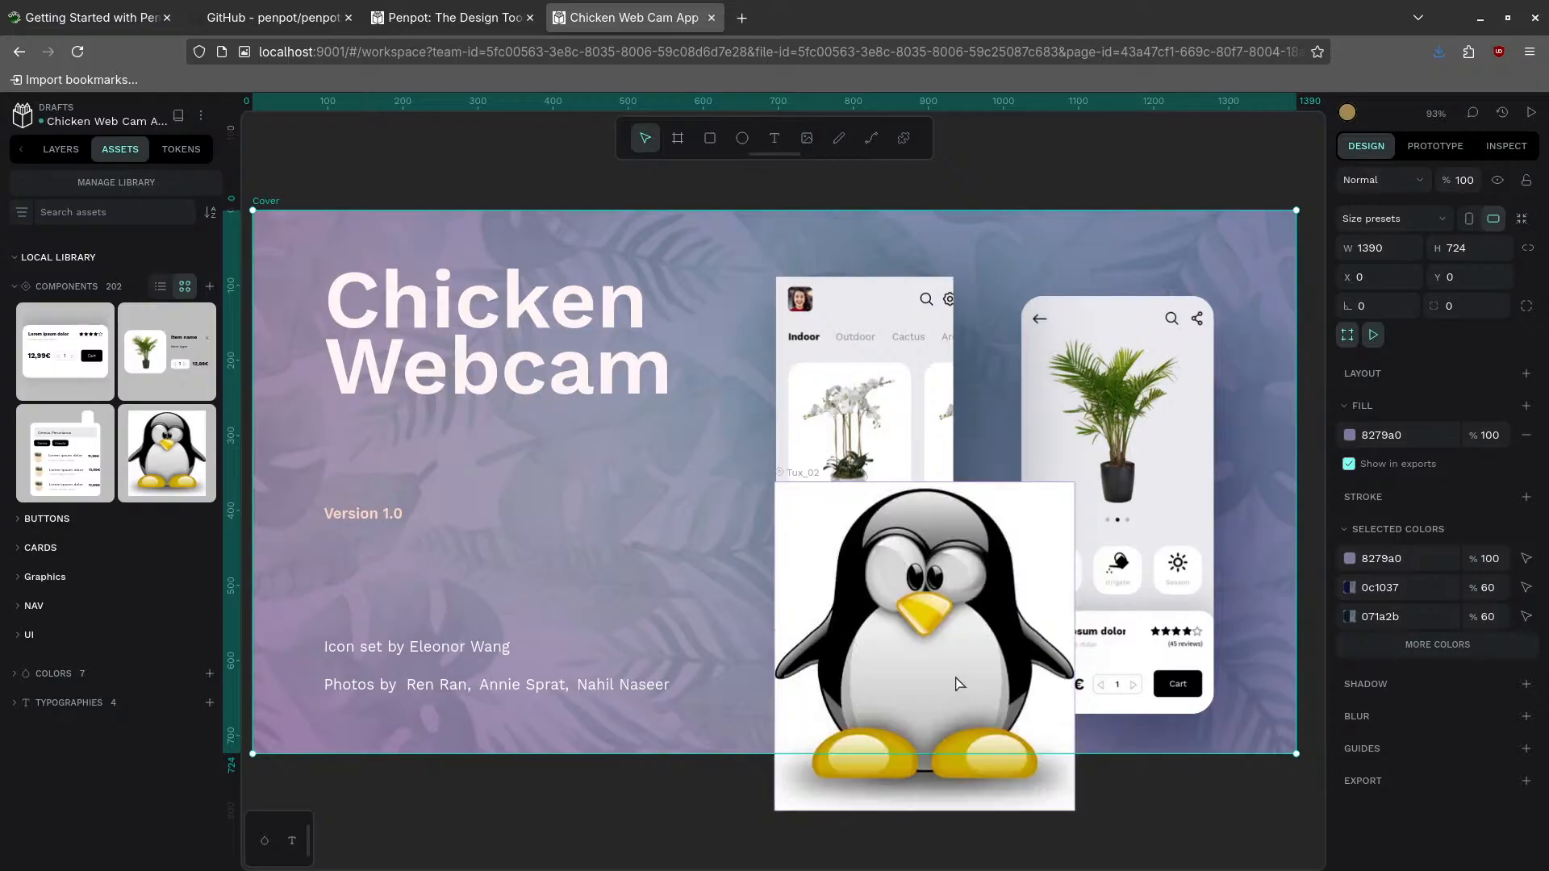
- Undo the accidental move of the Cover board
left_click_drag(914, 619, 924, 672)
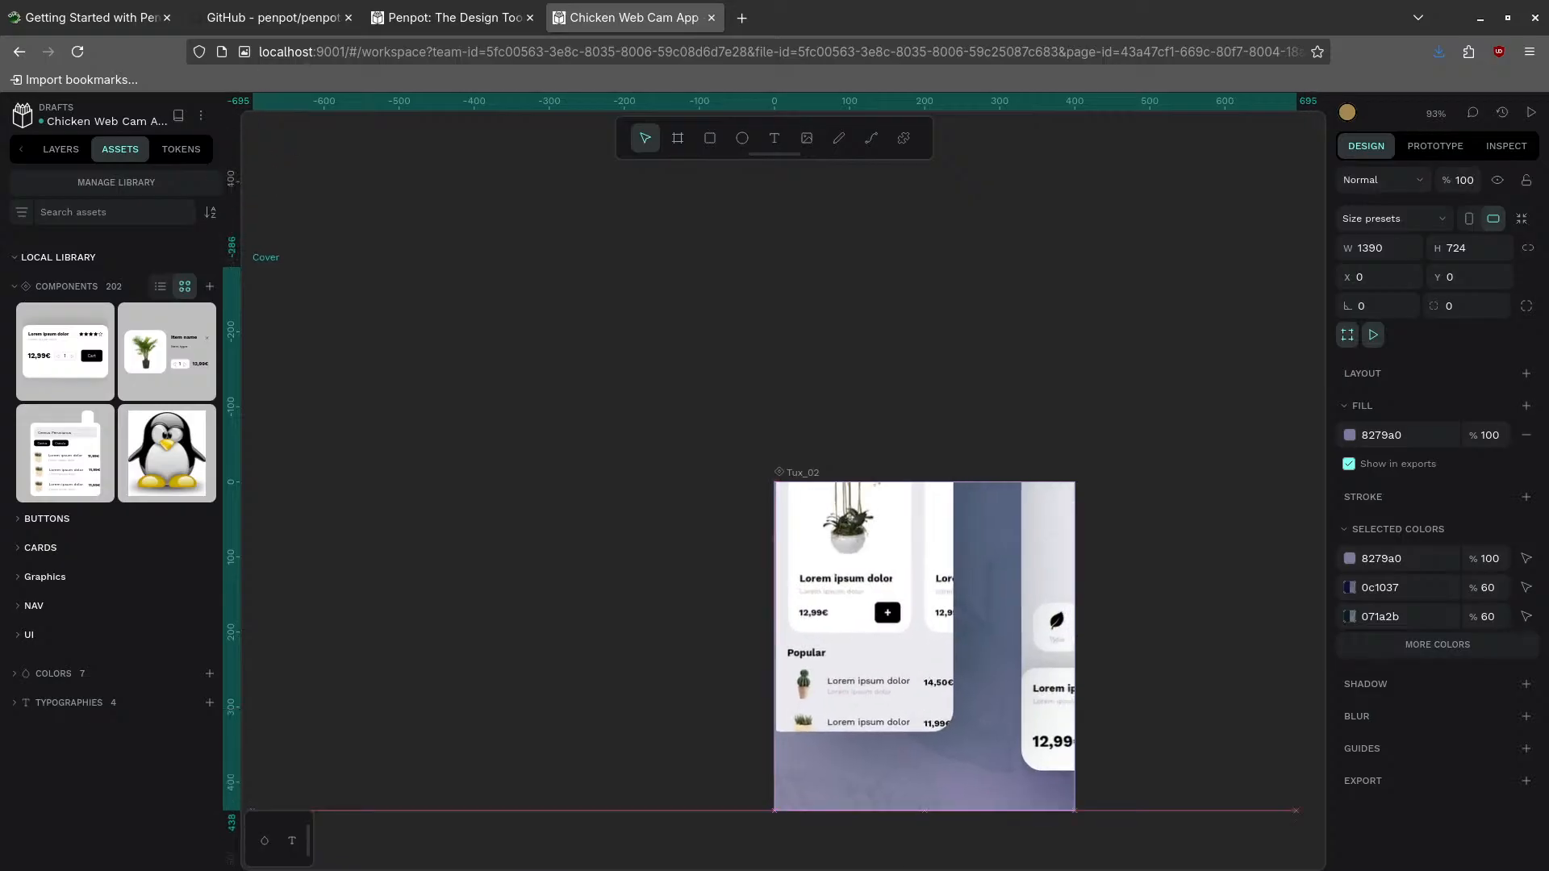
key("Escape")
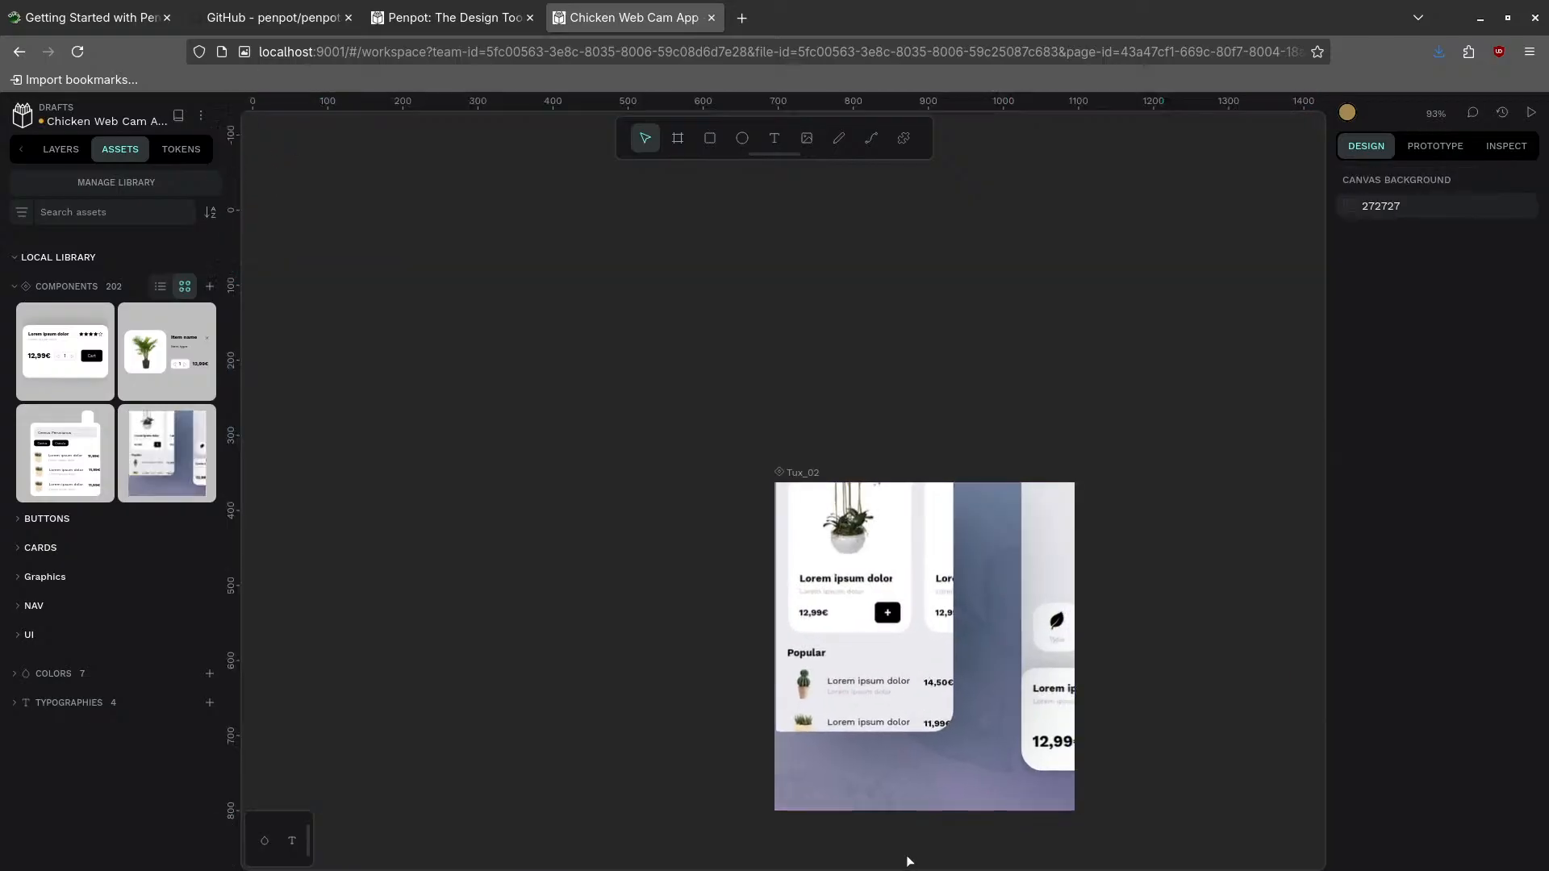
key("ctrl+z")
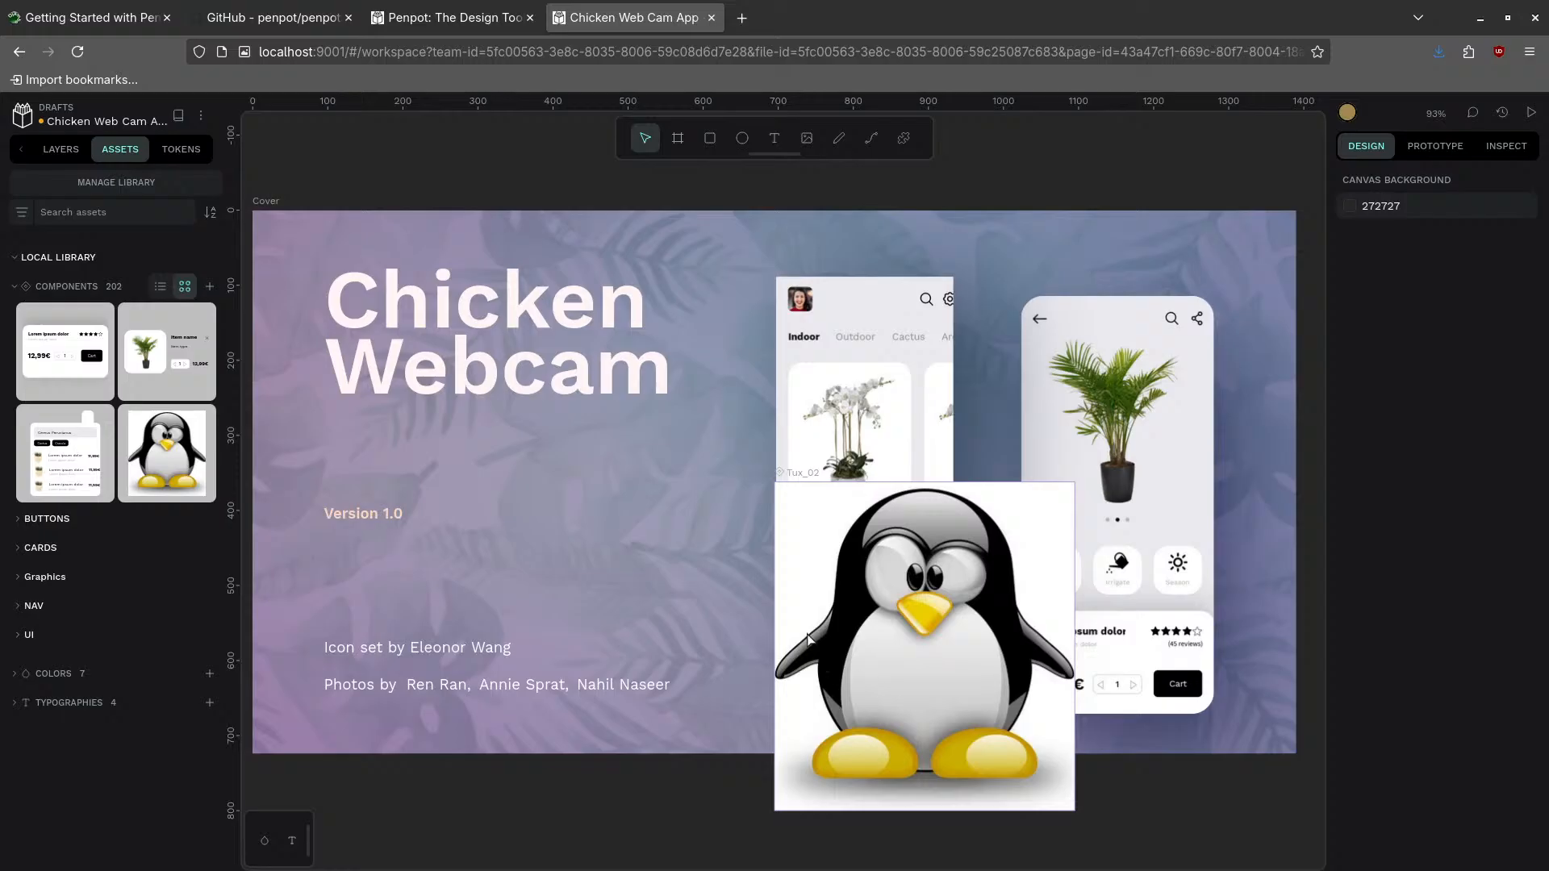
- Move the Tux_02 penguin over the left phone mockup and narrow it to 239 × 530
left_click(814, 573)
left_click_drag(814, 573, 815, 367)
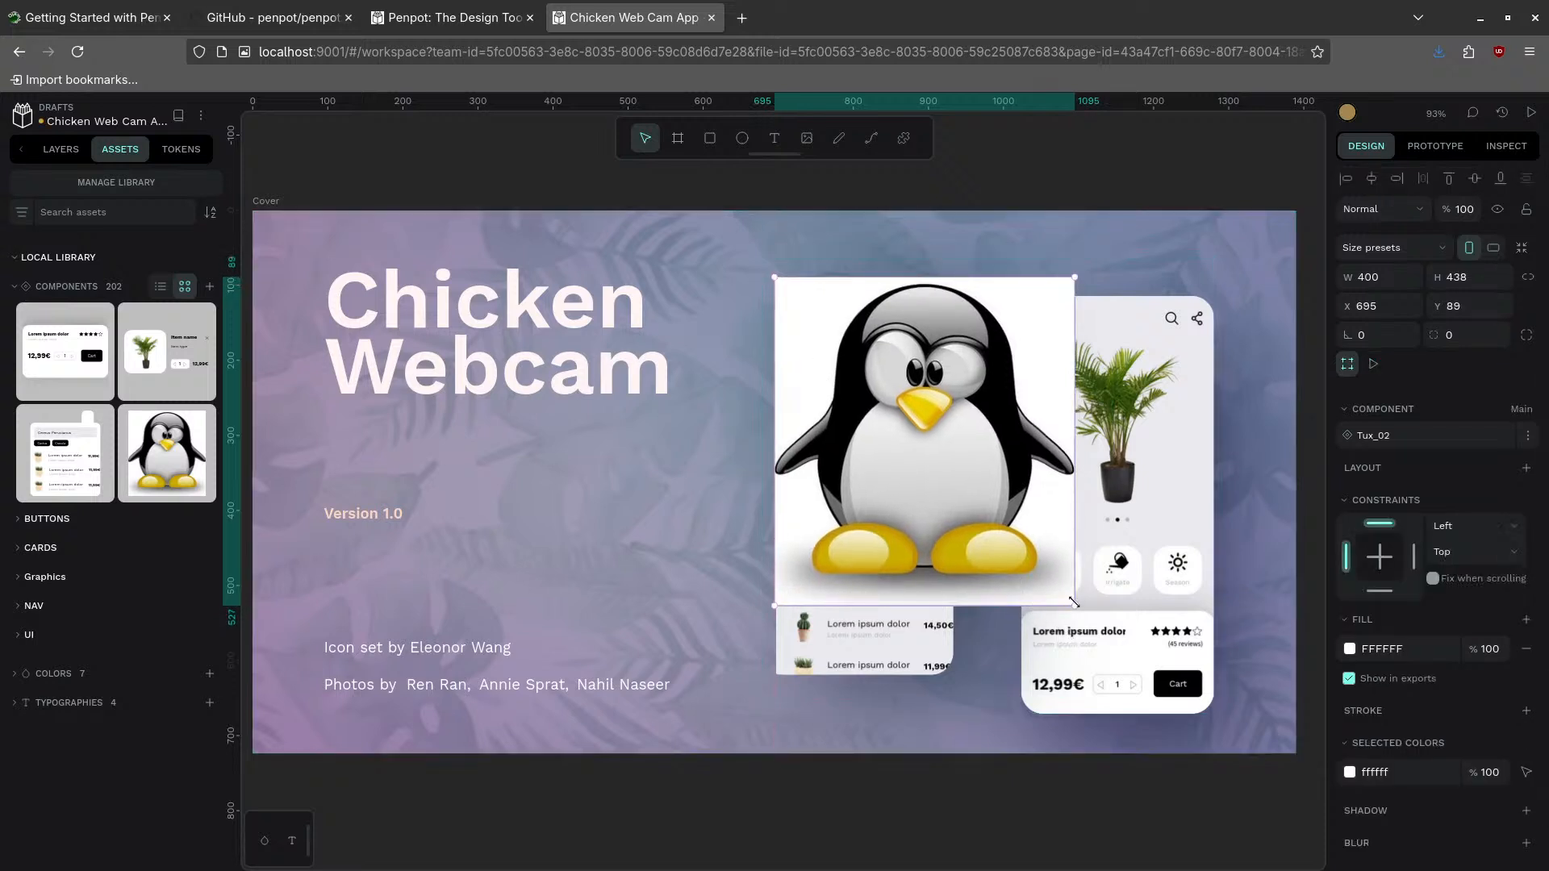
left_click_drag(1071, 618, 950, 672)
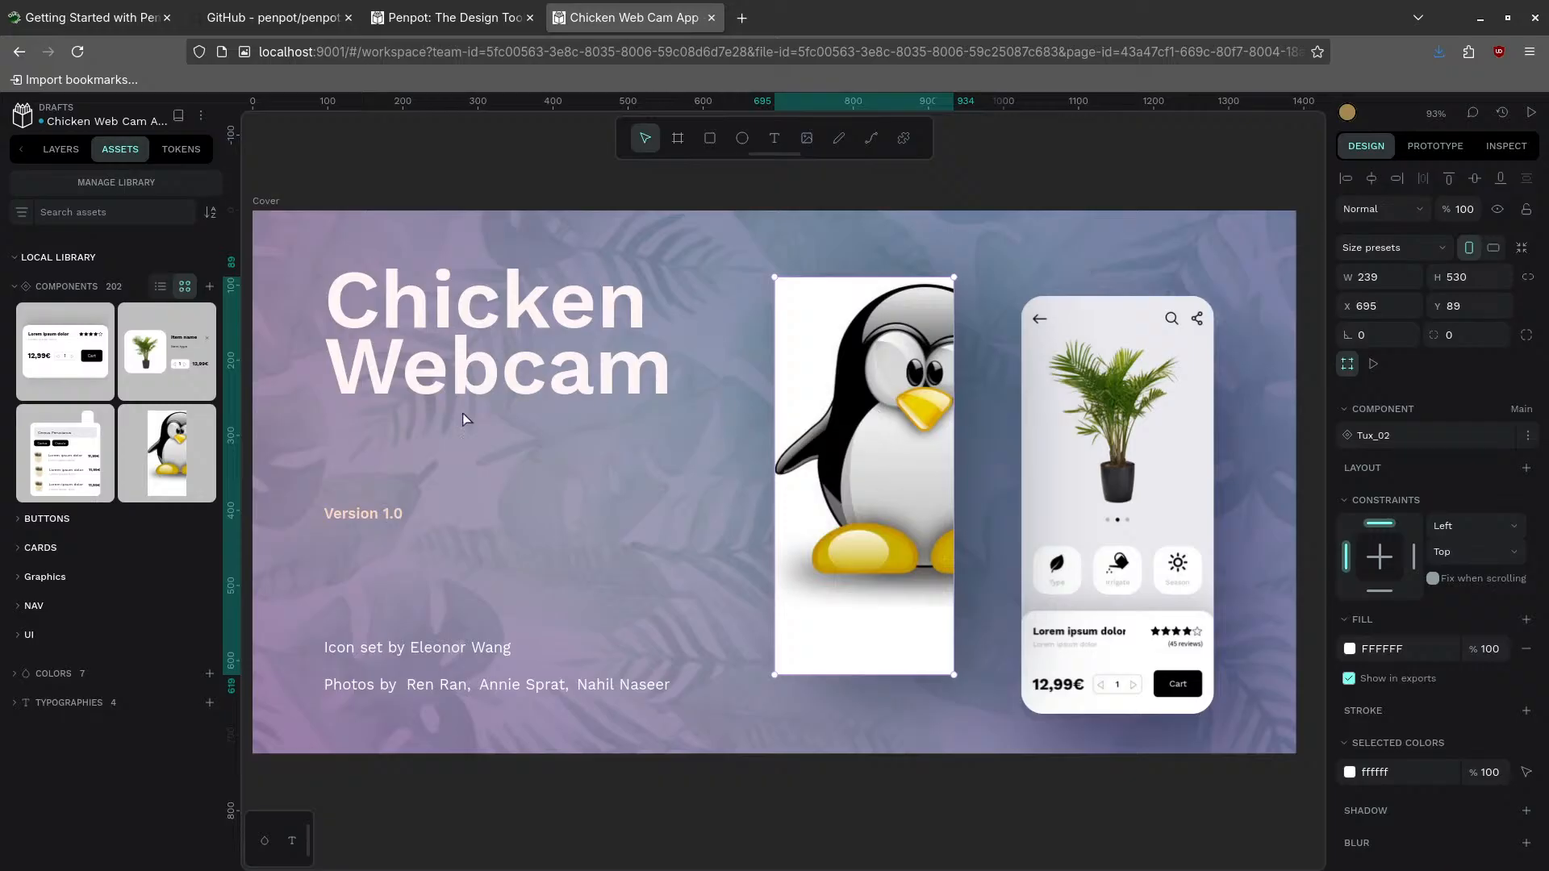
right_click(866, 445)
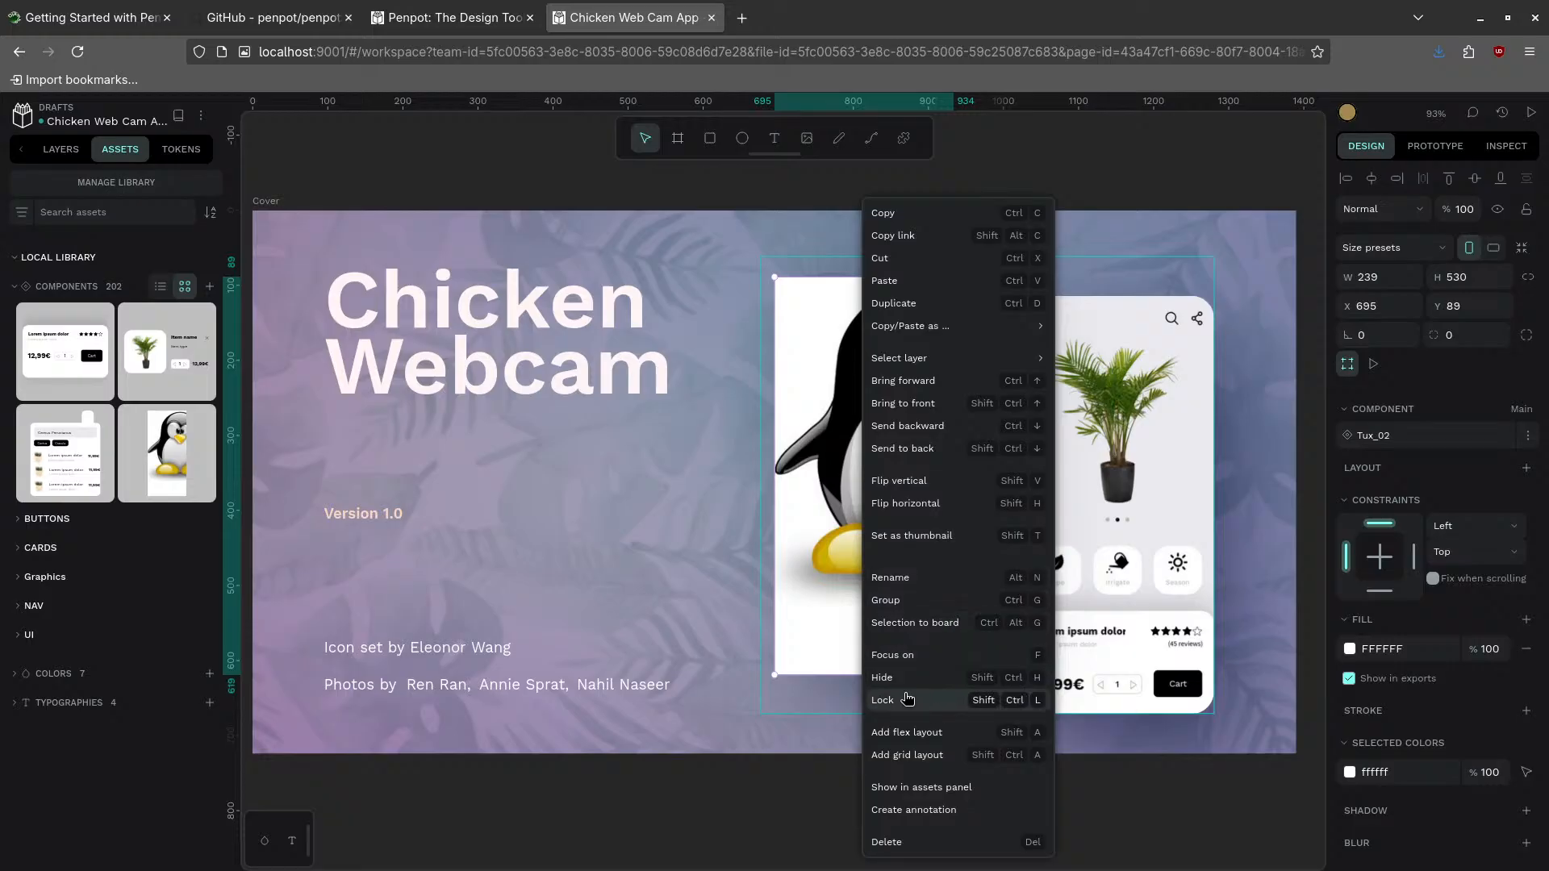
double_click(791, 454)
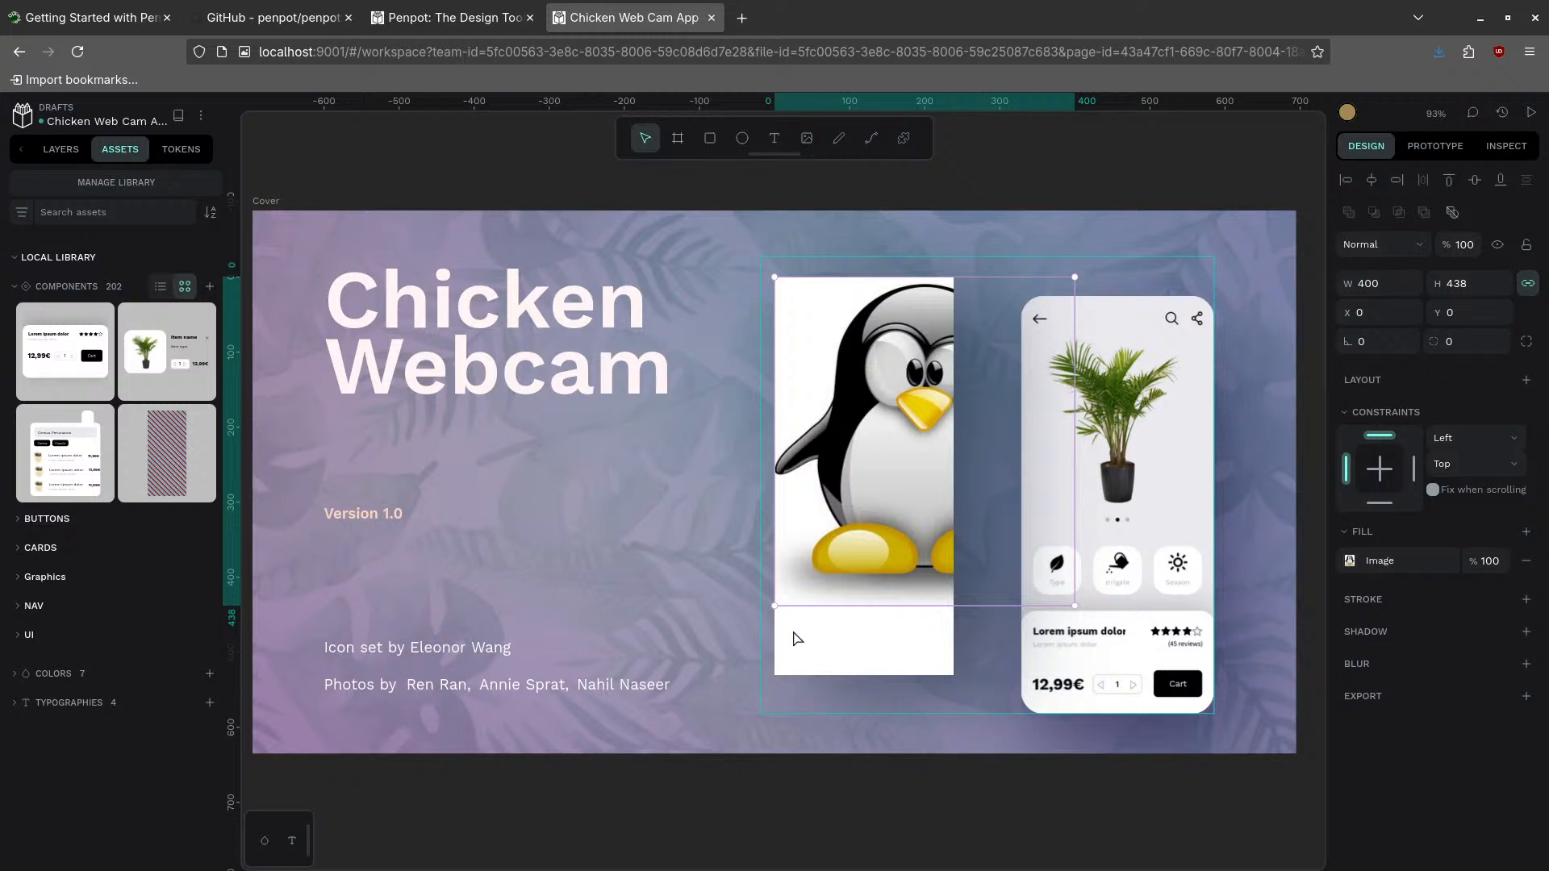
left_click(781, 669)
double_click(812, 650)
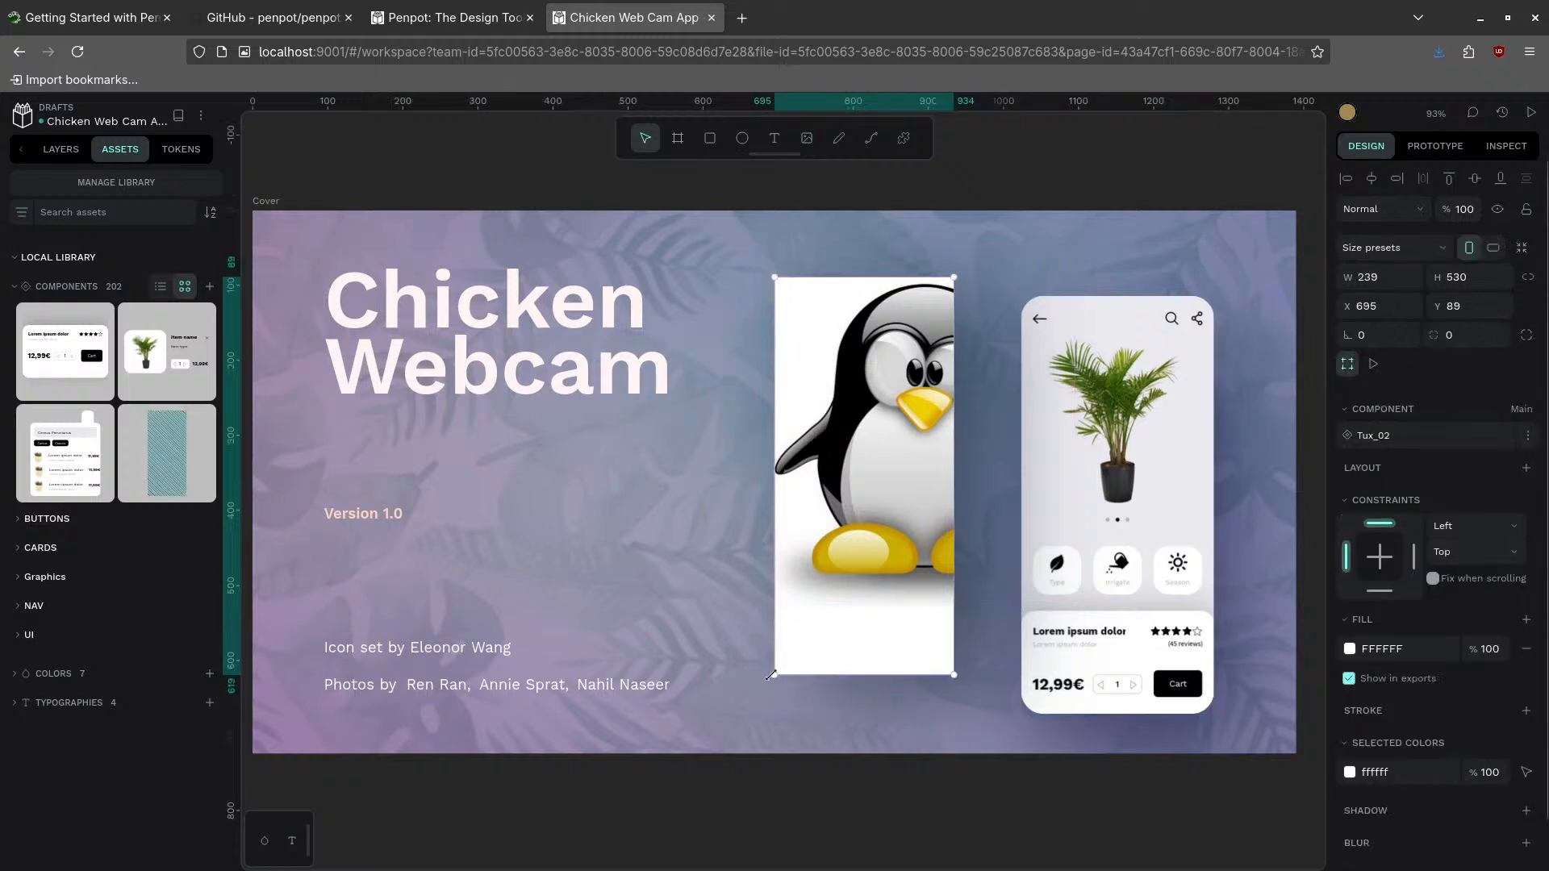
mouse_move(771, 675)
left_mouse_down()
mouse_move(705, 739)
mouse_move(768, 645)
mouse_move(714, 679)
mouse_move(648, 685)
mouse_move(768, 660)
mouse_move(772, 677)
left_mouse_up()
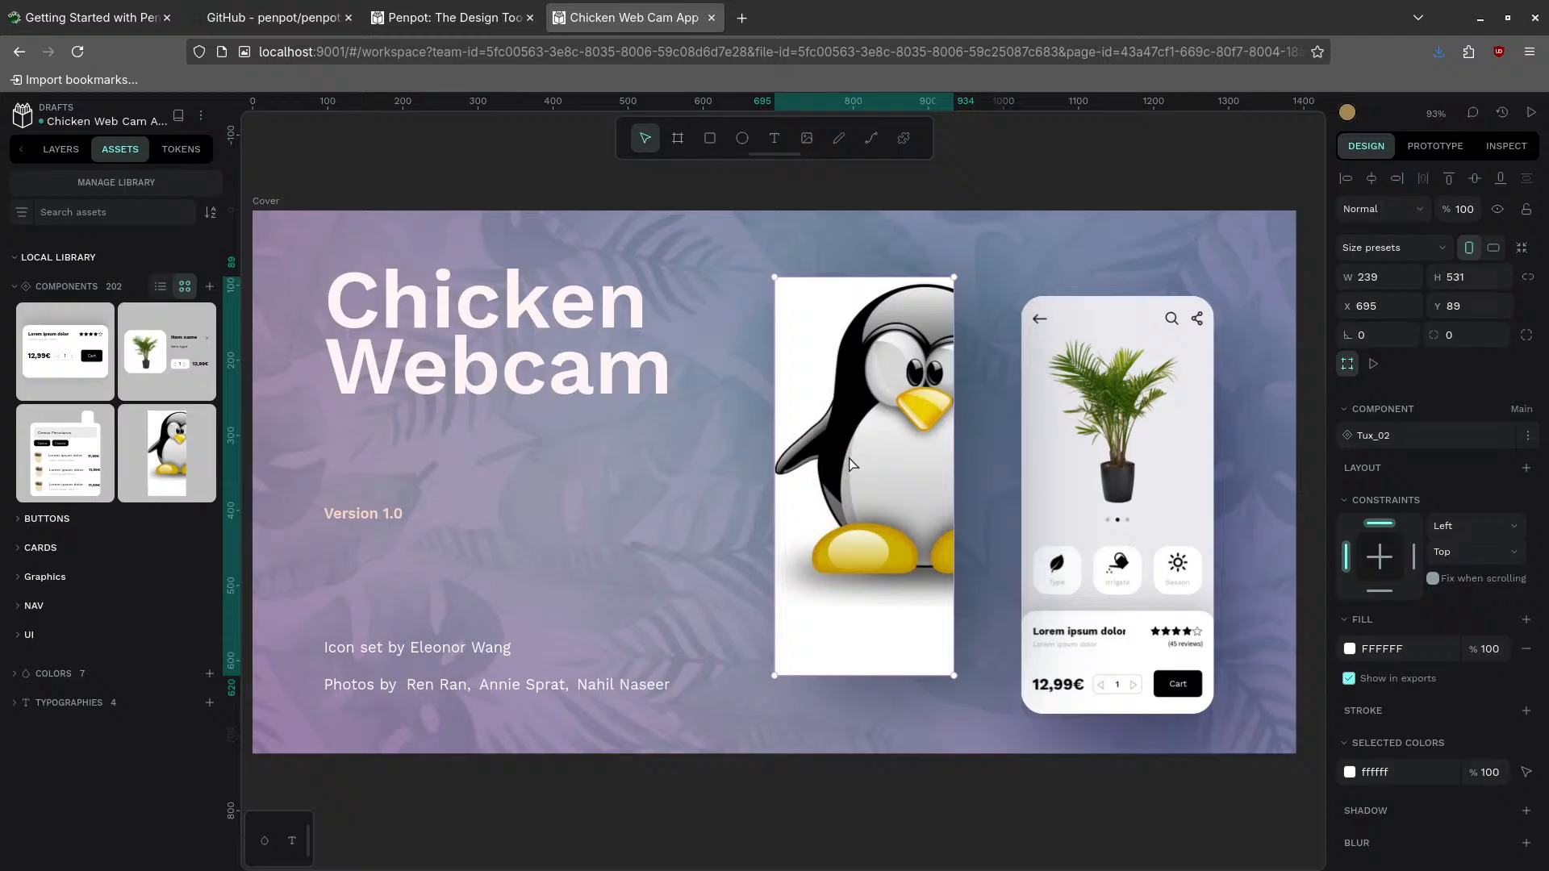
left_click(1112, 413)
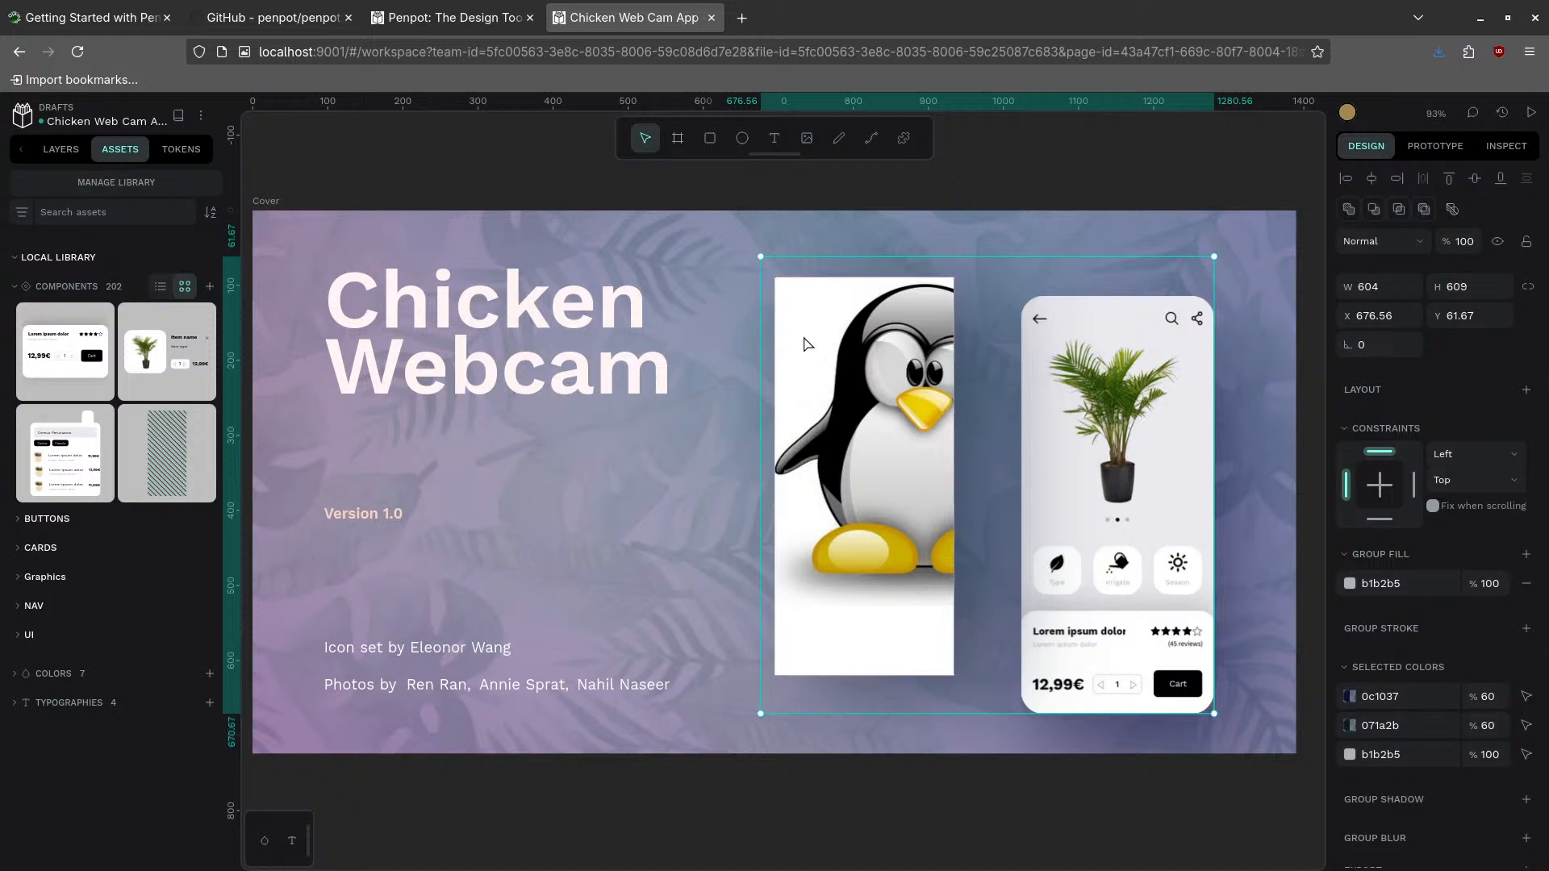
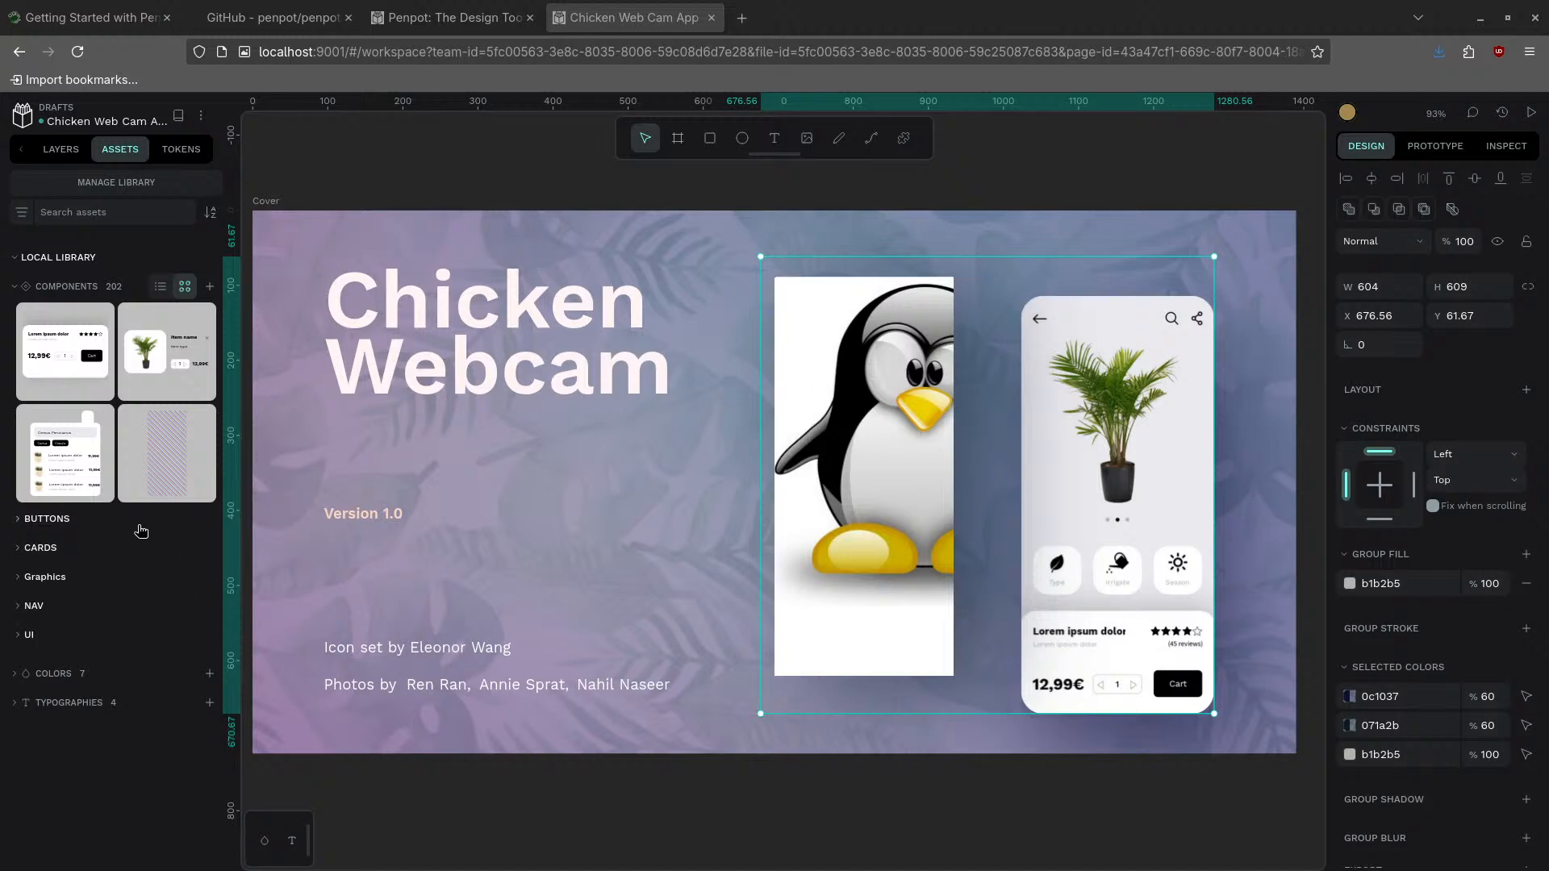
- Try uploading video-pan-0001-0300.mp4 as a library component, with the file filter set to All Files
left_click(209, 288)
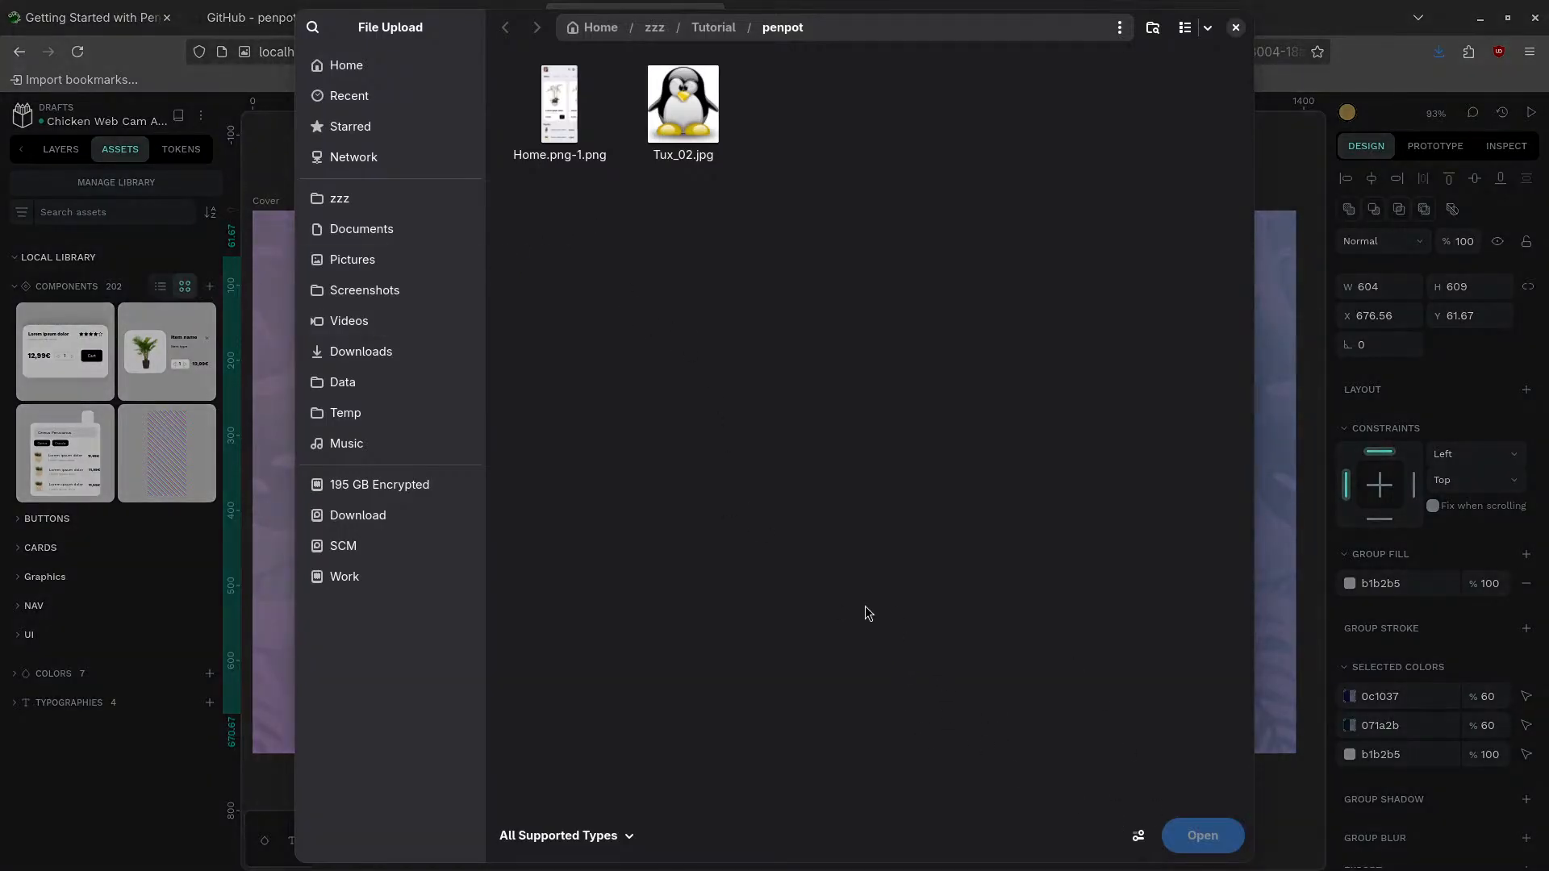
left_click(626, 837)
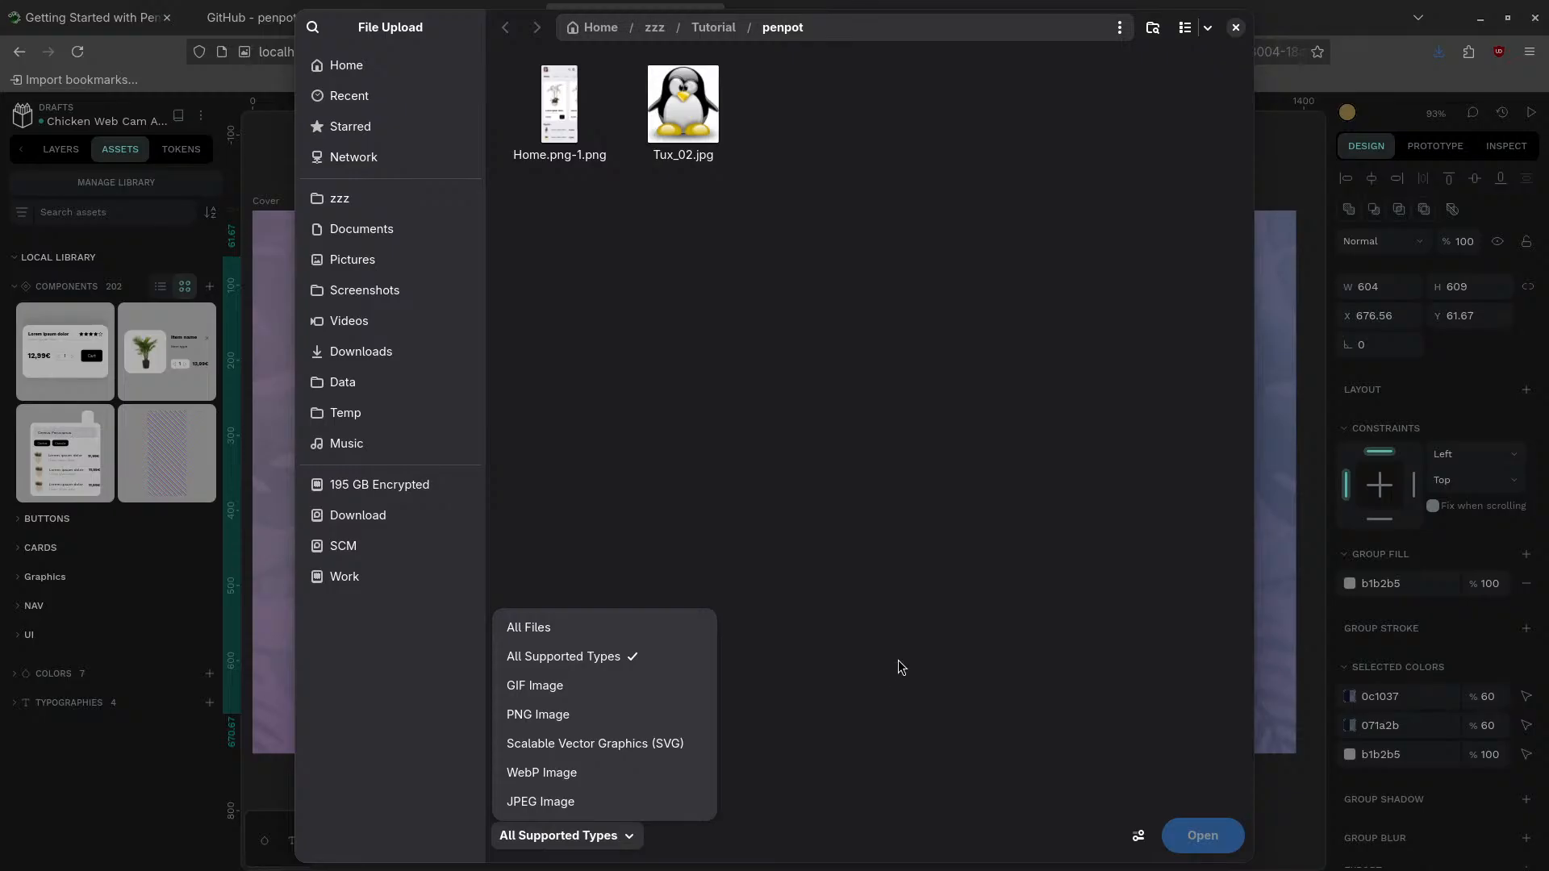
left_click(583, 627)
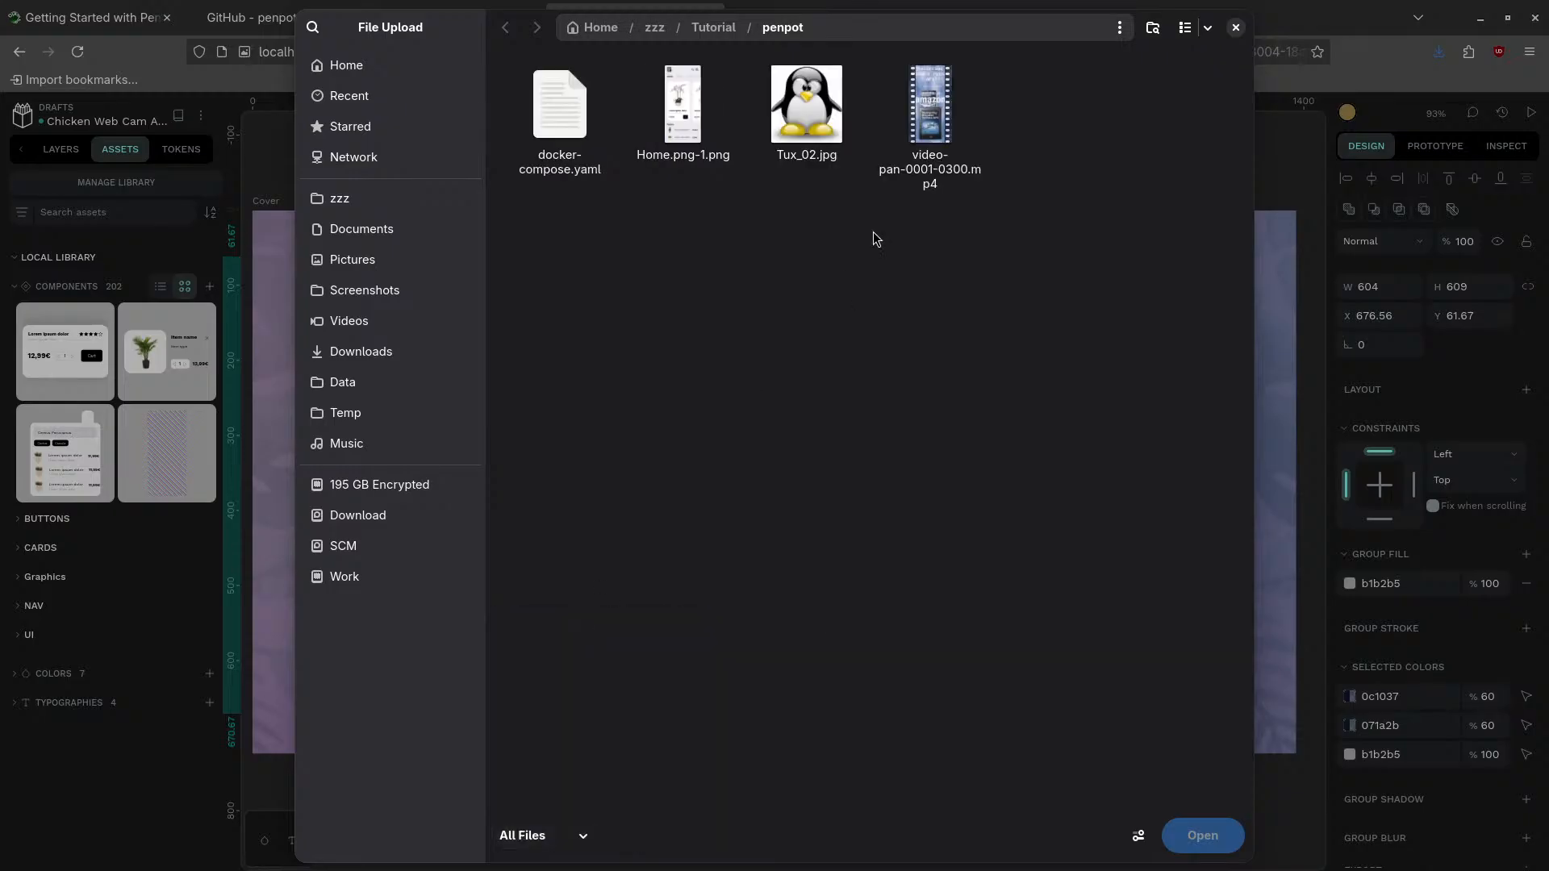
left_click(929, 119)
left_click(1201, 838)
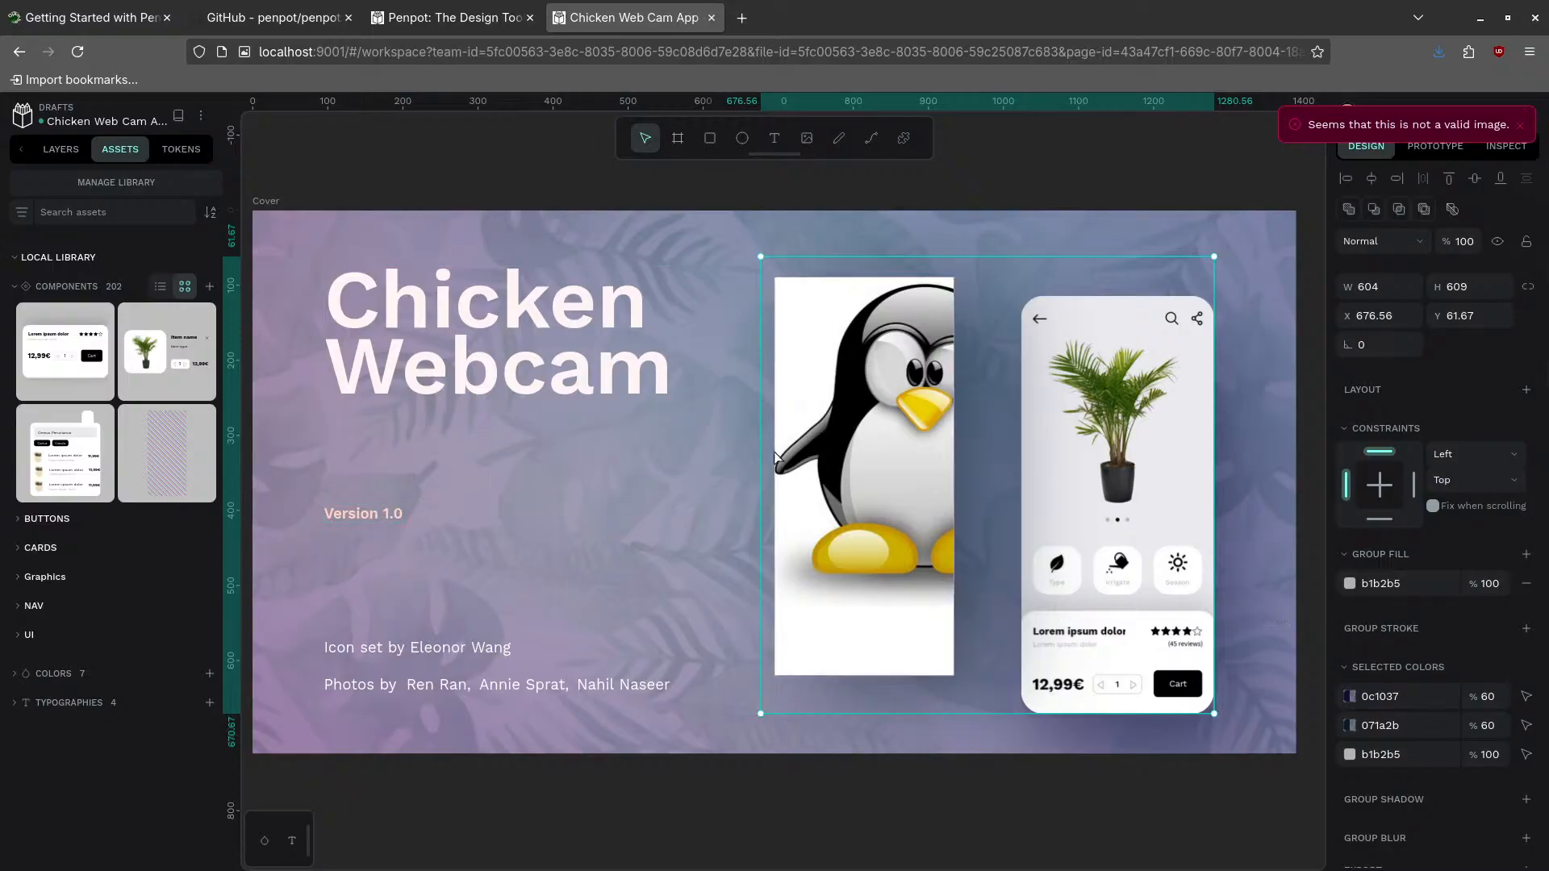
- Clear the canvas selection and export the Cover board as Cover.pdf via Export boards as PDF
left_click(61, 150)
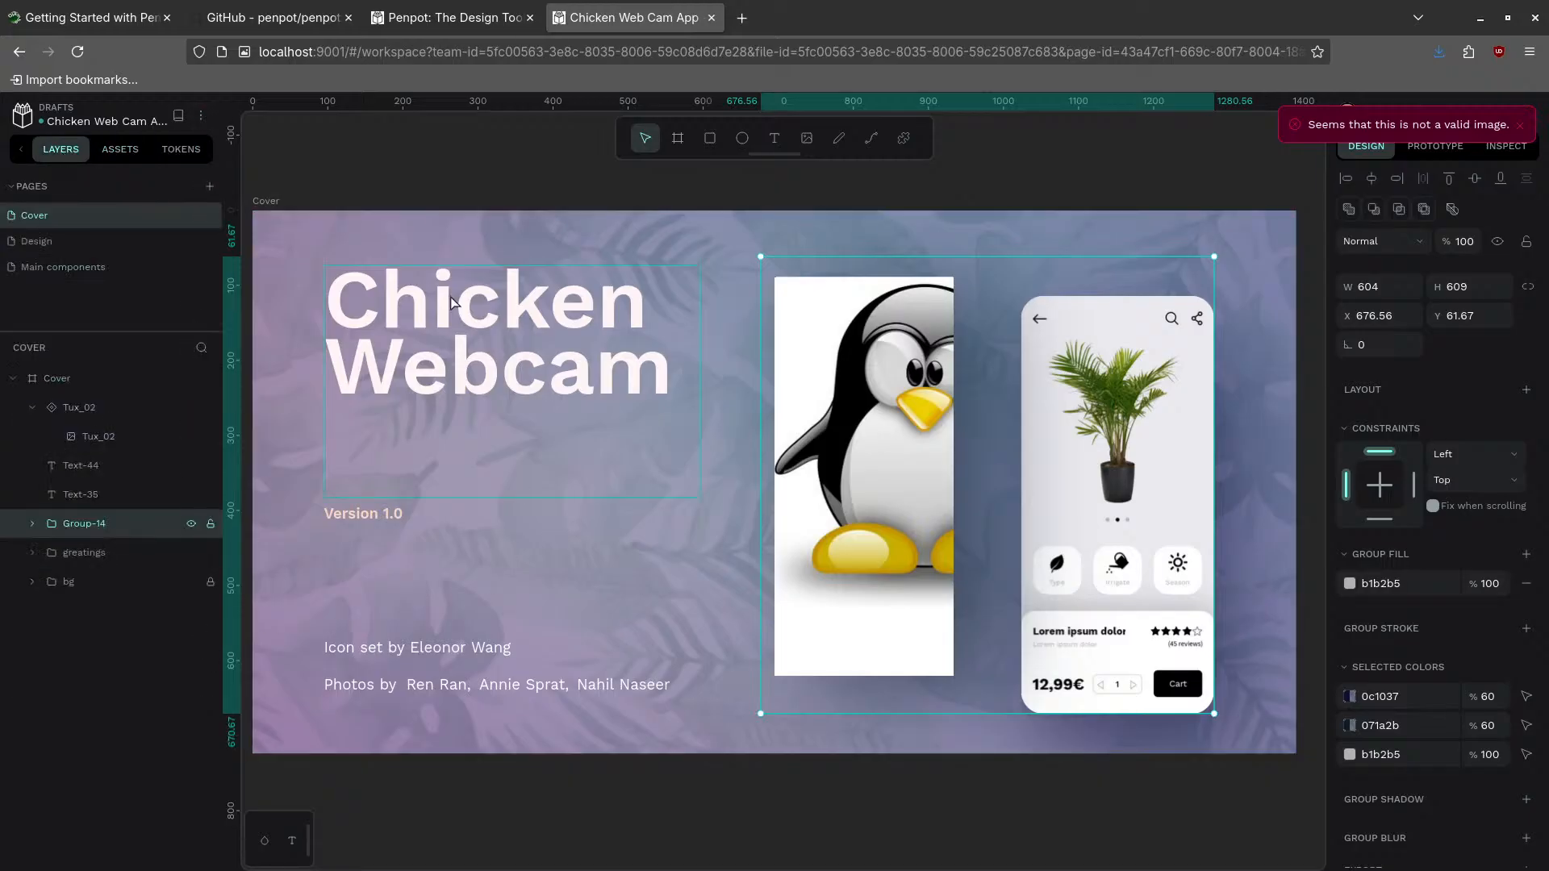
left_click(407, 233)
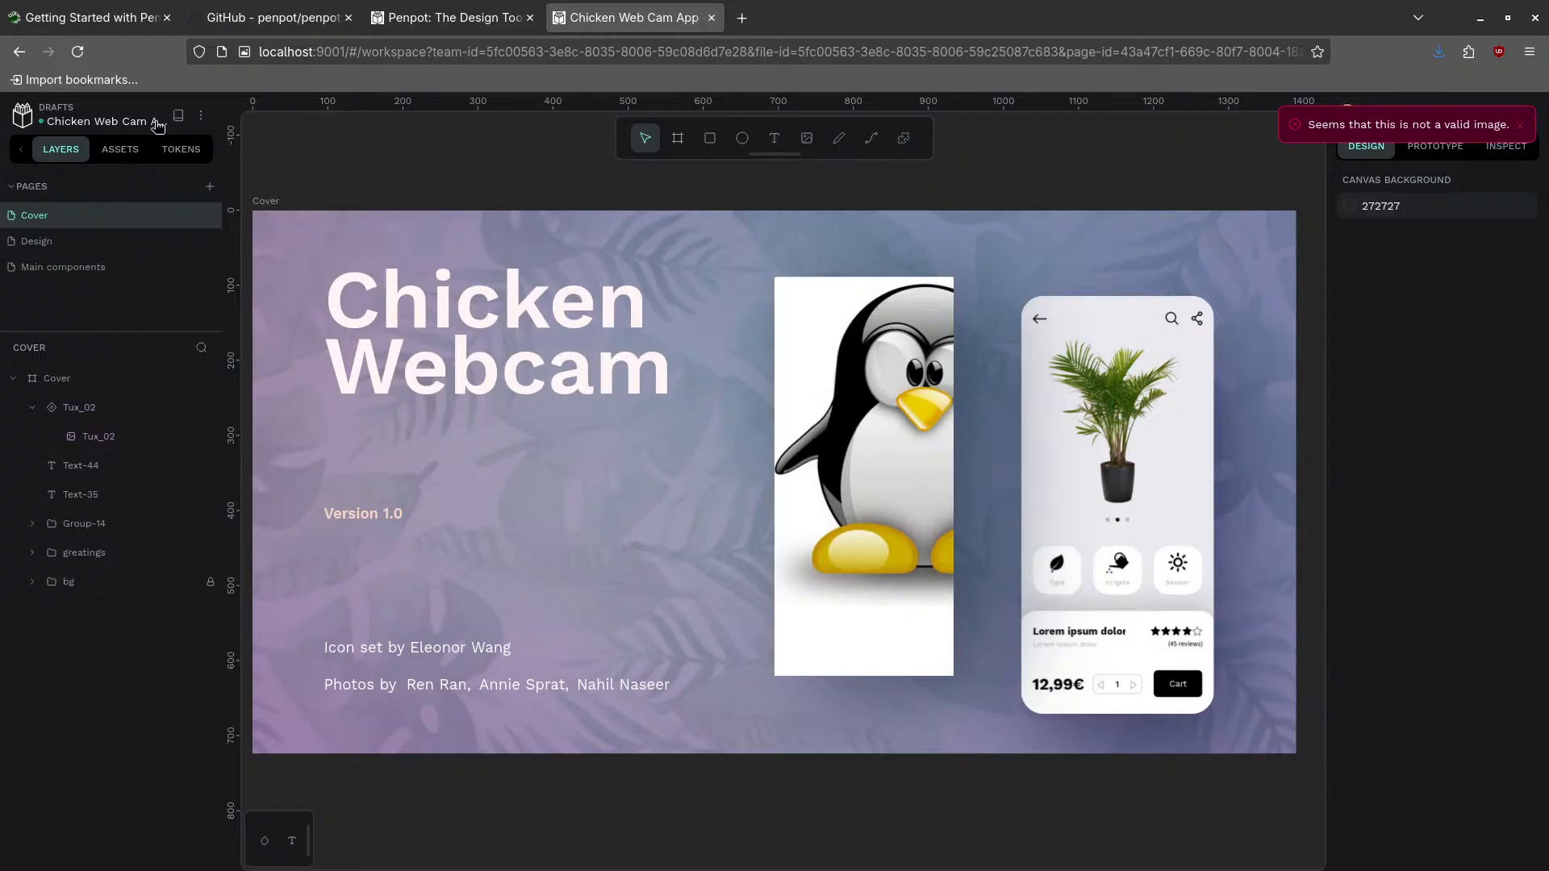
left_click(201, 116)
mouse_move(238, 252)
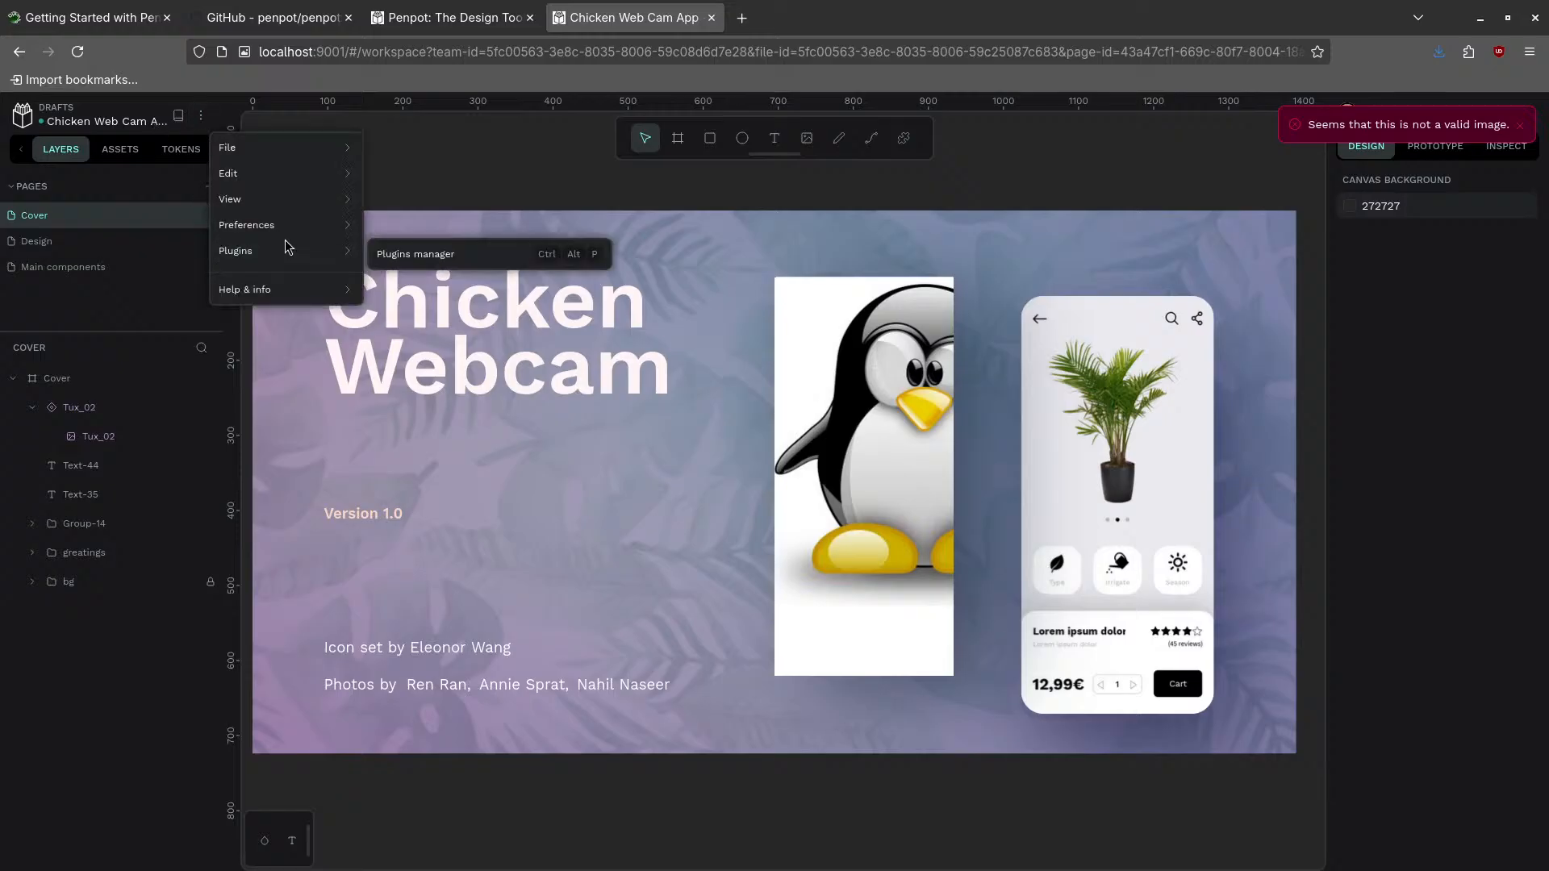
mouse_move(260, 147)
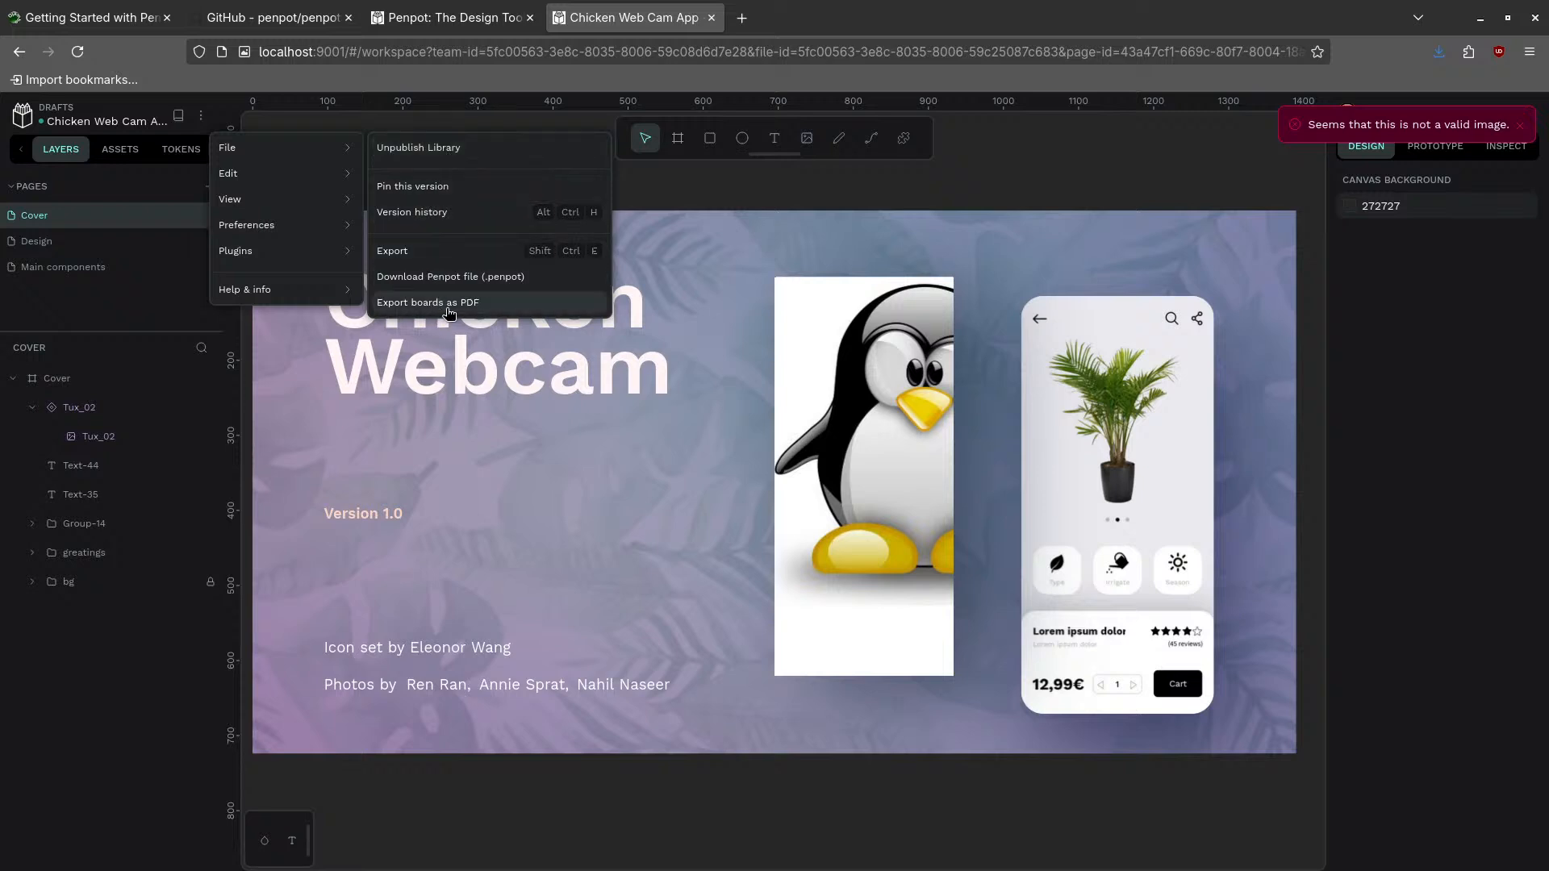
left_click(437, 253)
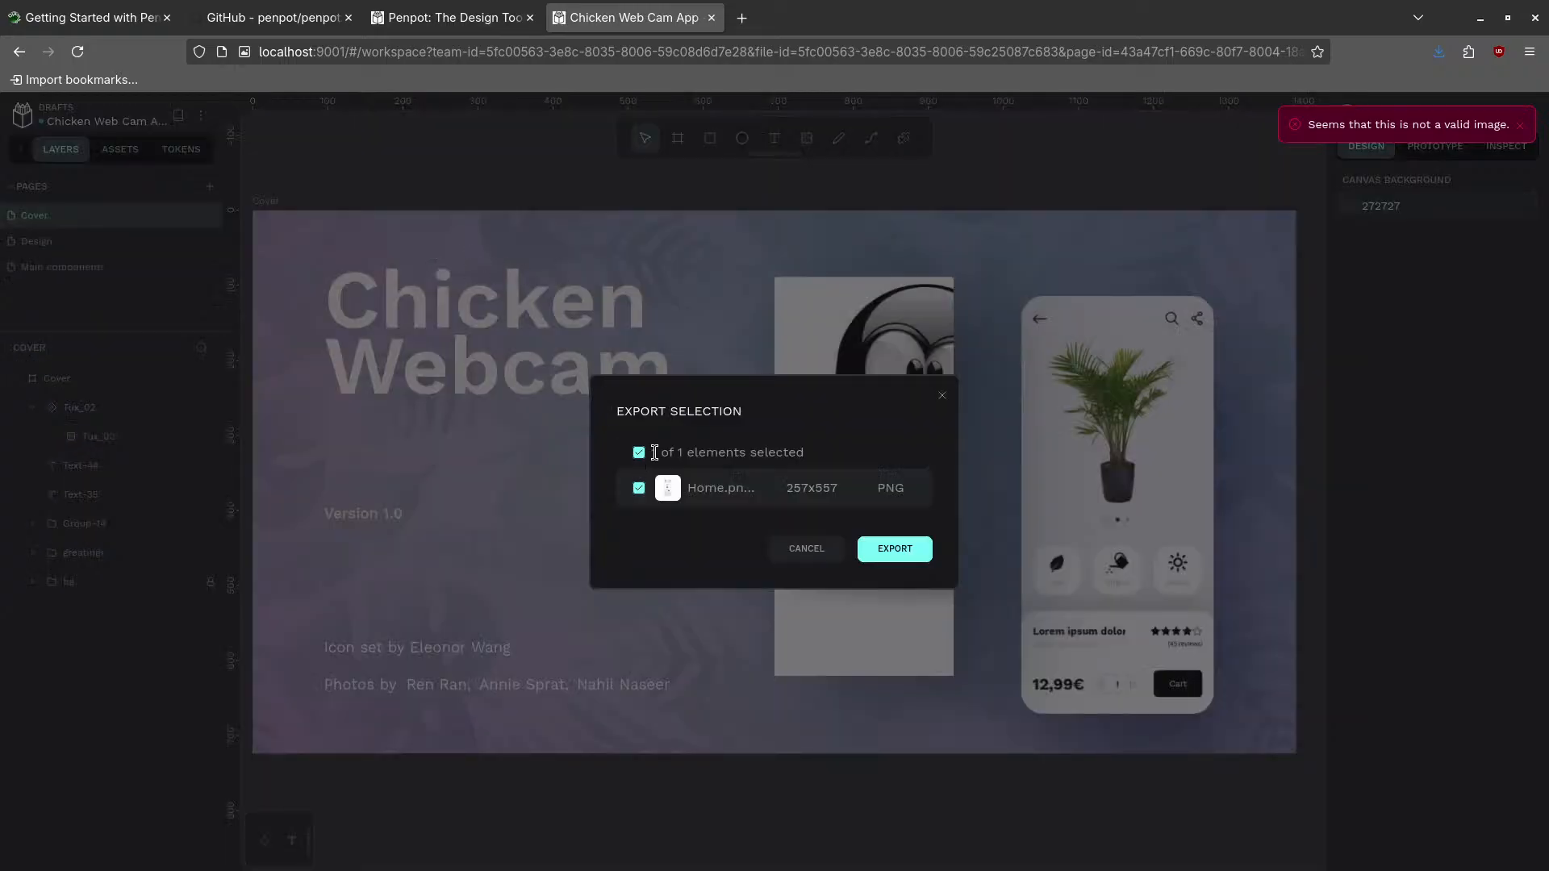
left_click(806, 548)
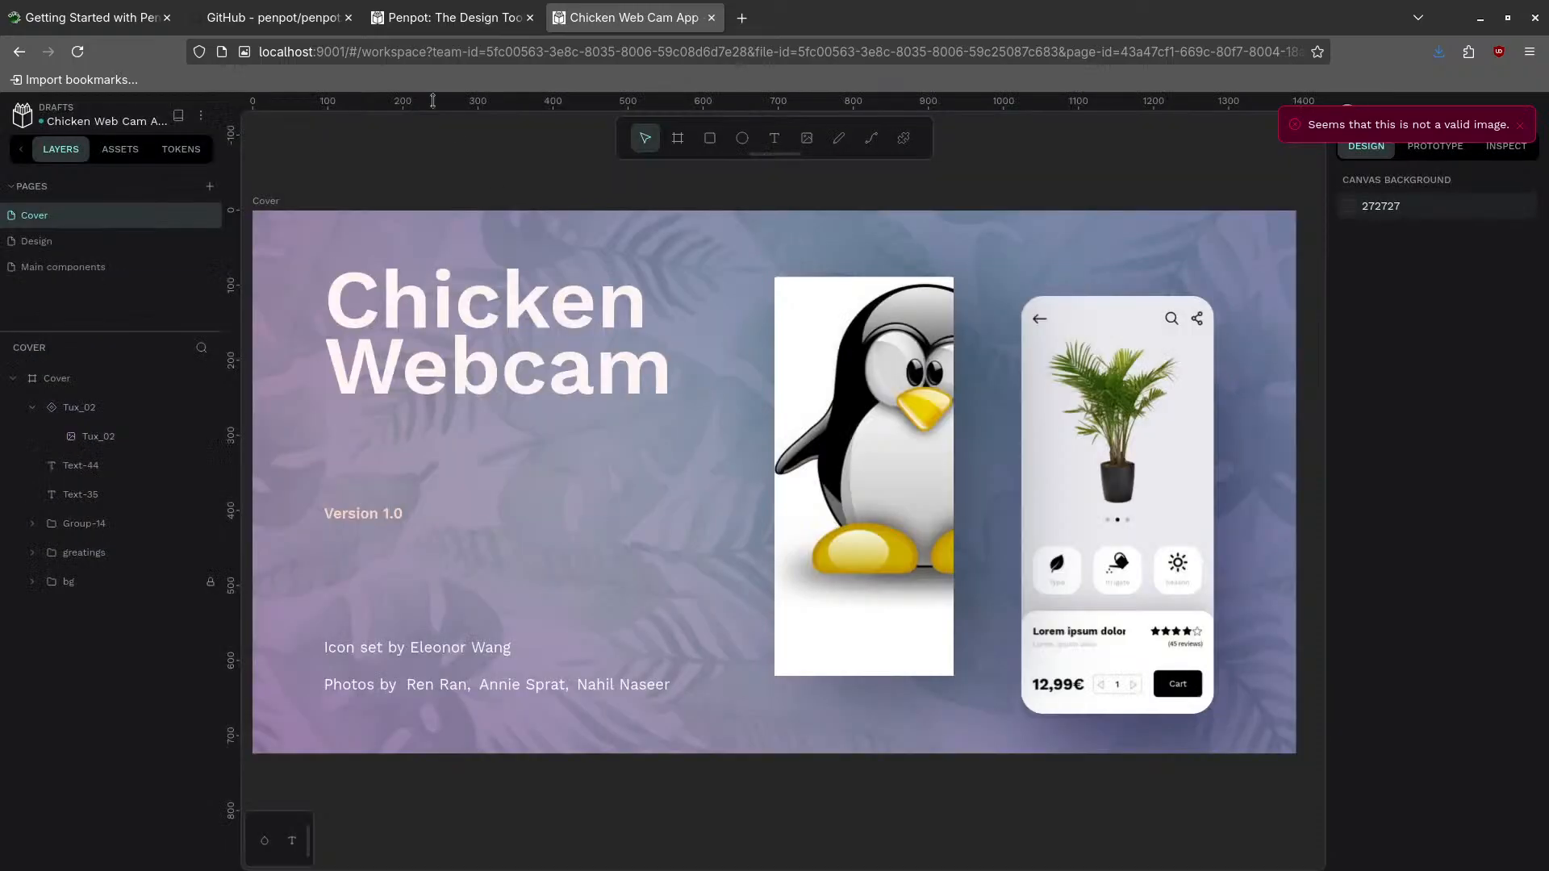
left_click(201, 115)
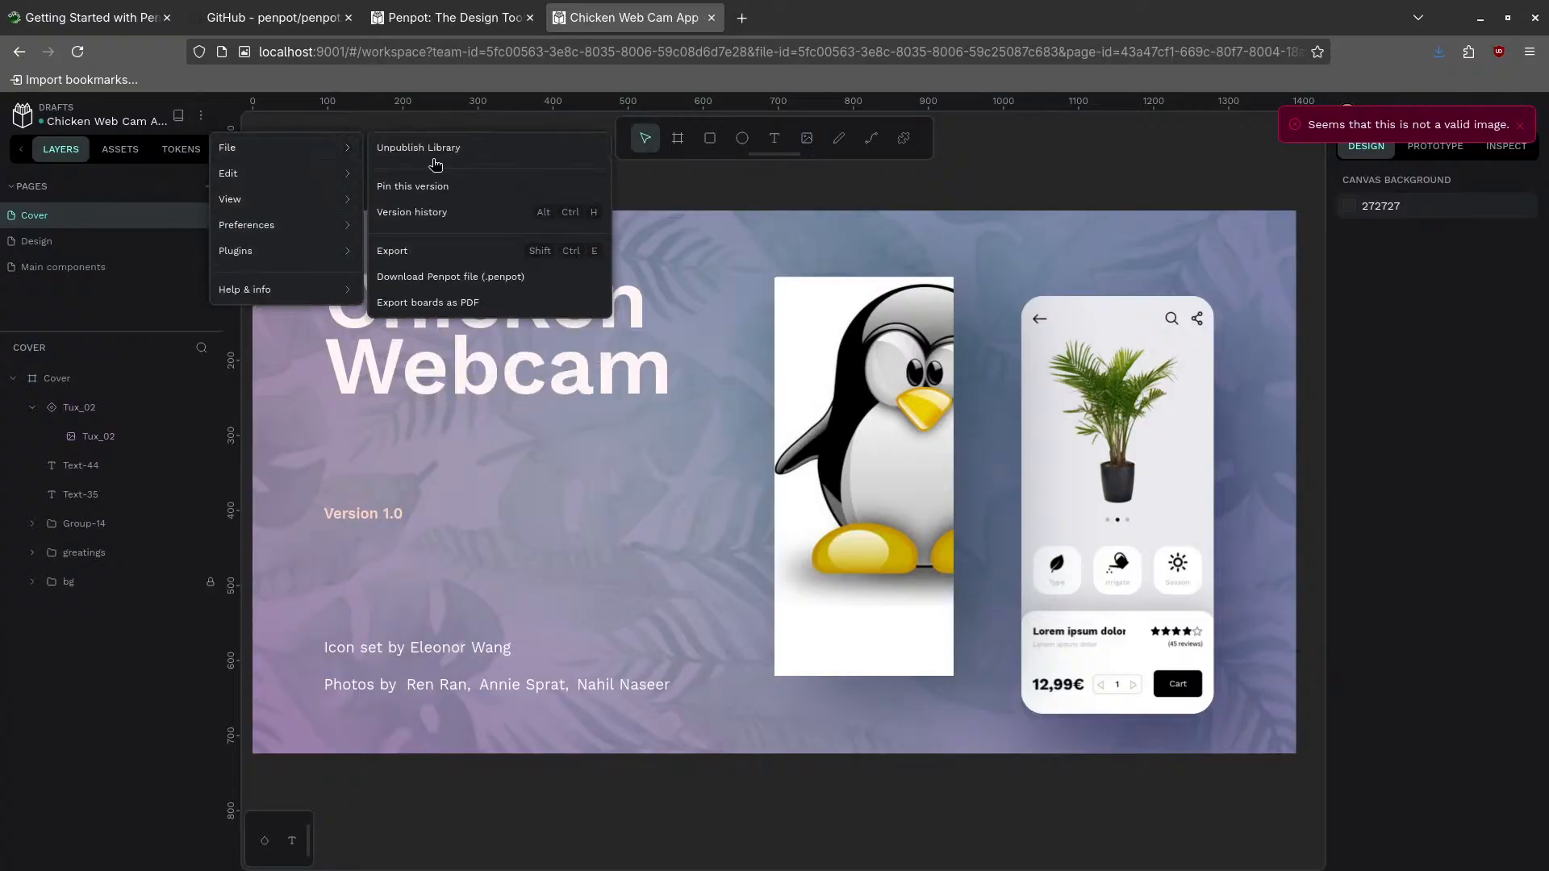
left_click(466, 304)
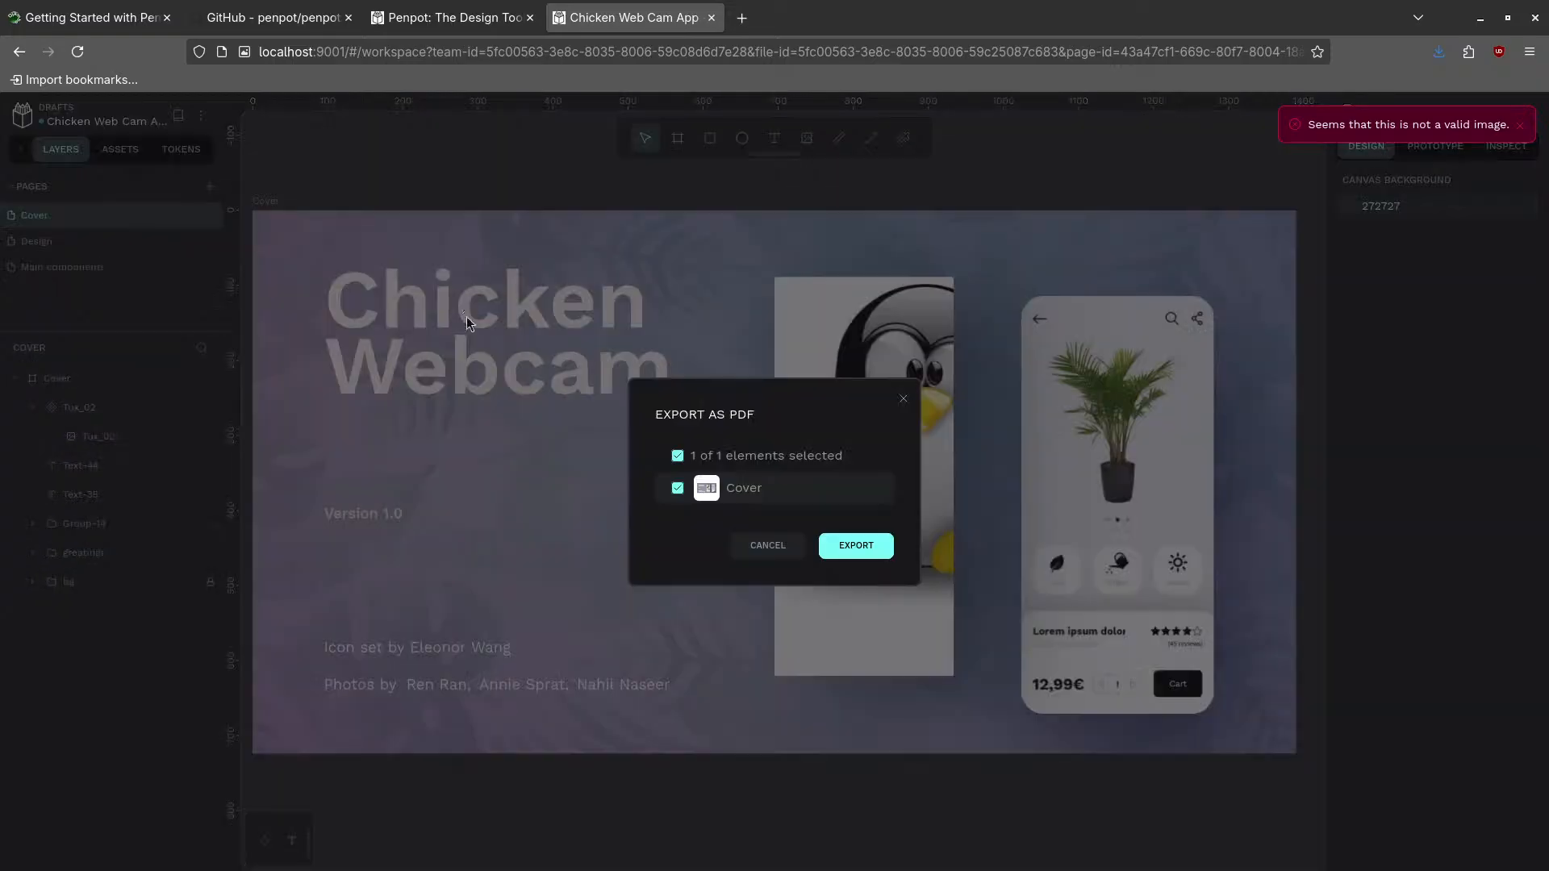
left_click(845, 546)
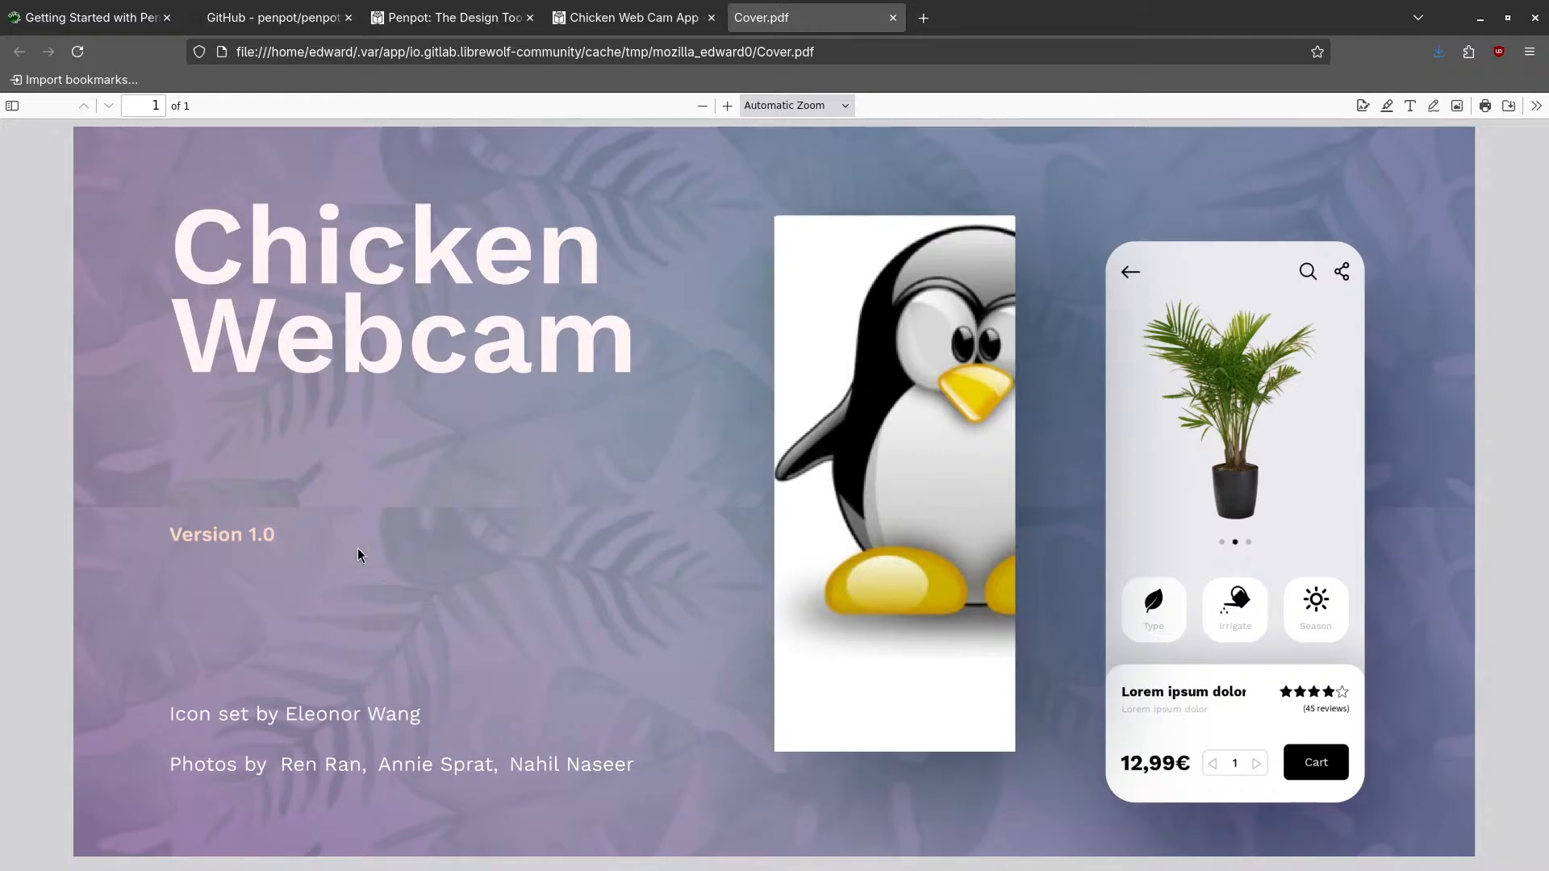
- Look over Cover.pdf, then switch back to the Chicken Web Cam App design
left_click(413, 19)
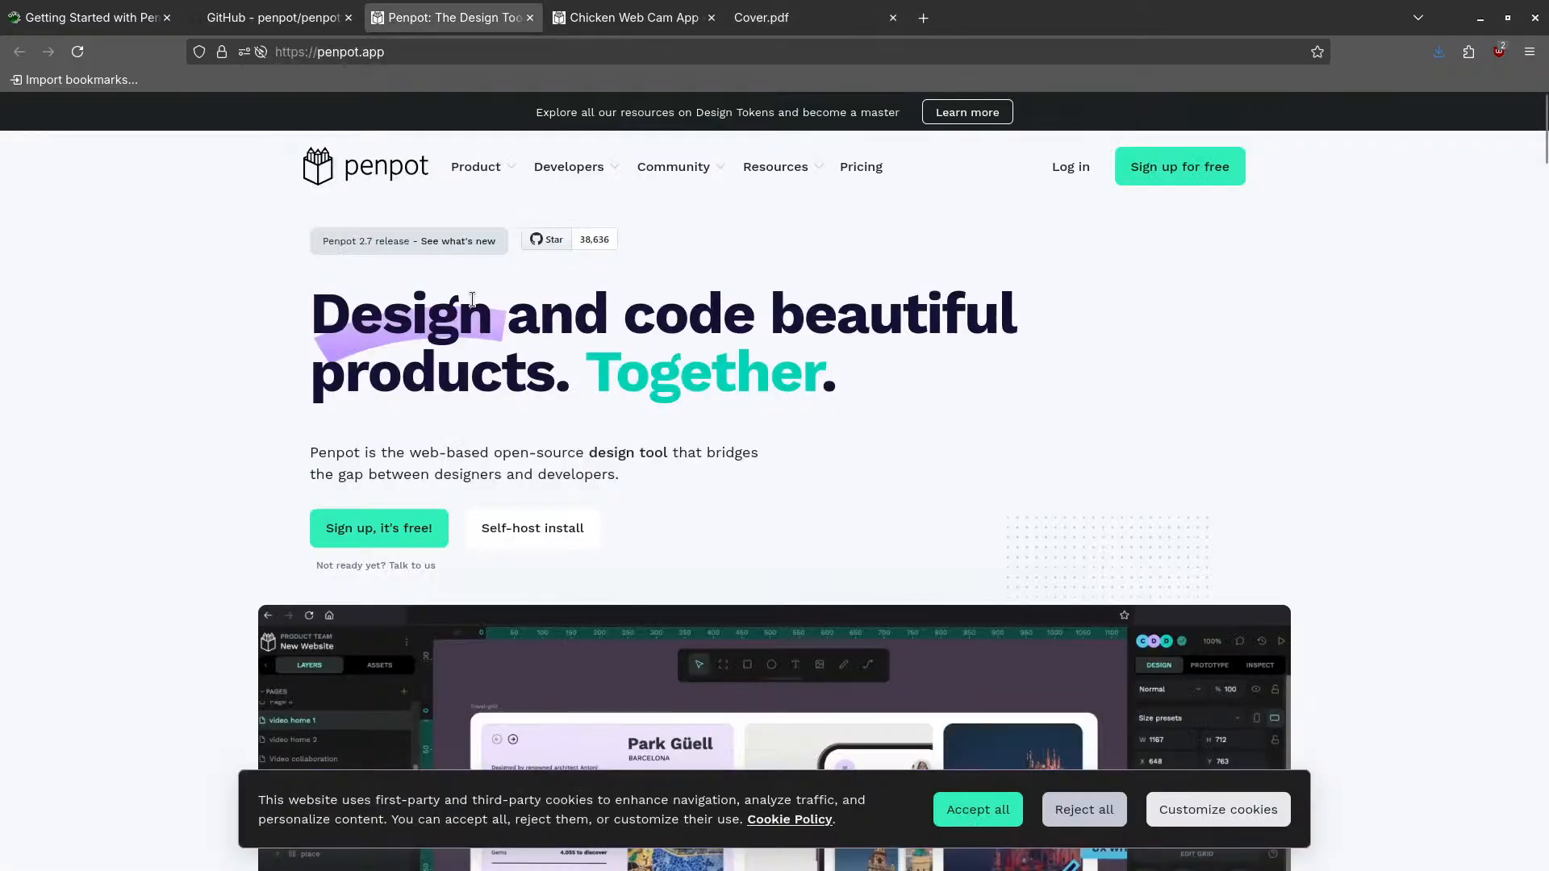
left_click(625, 23)
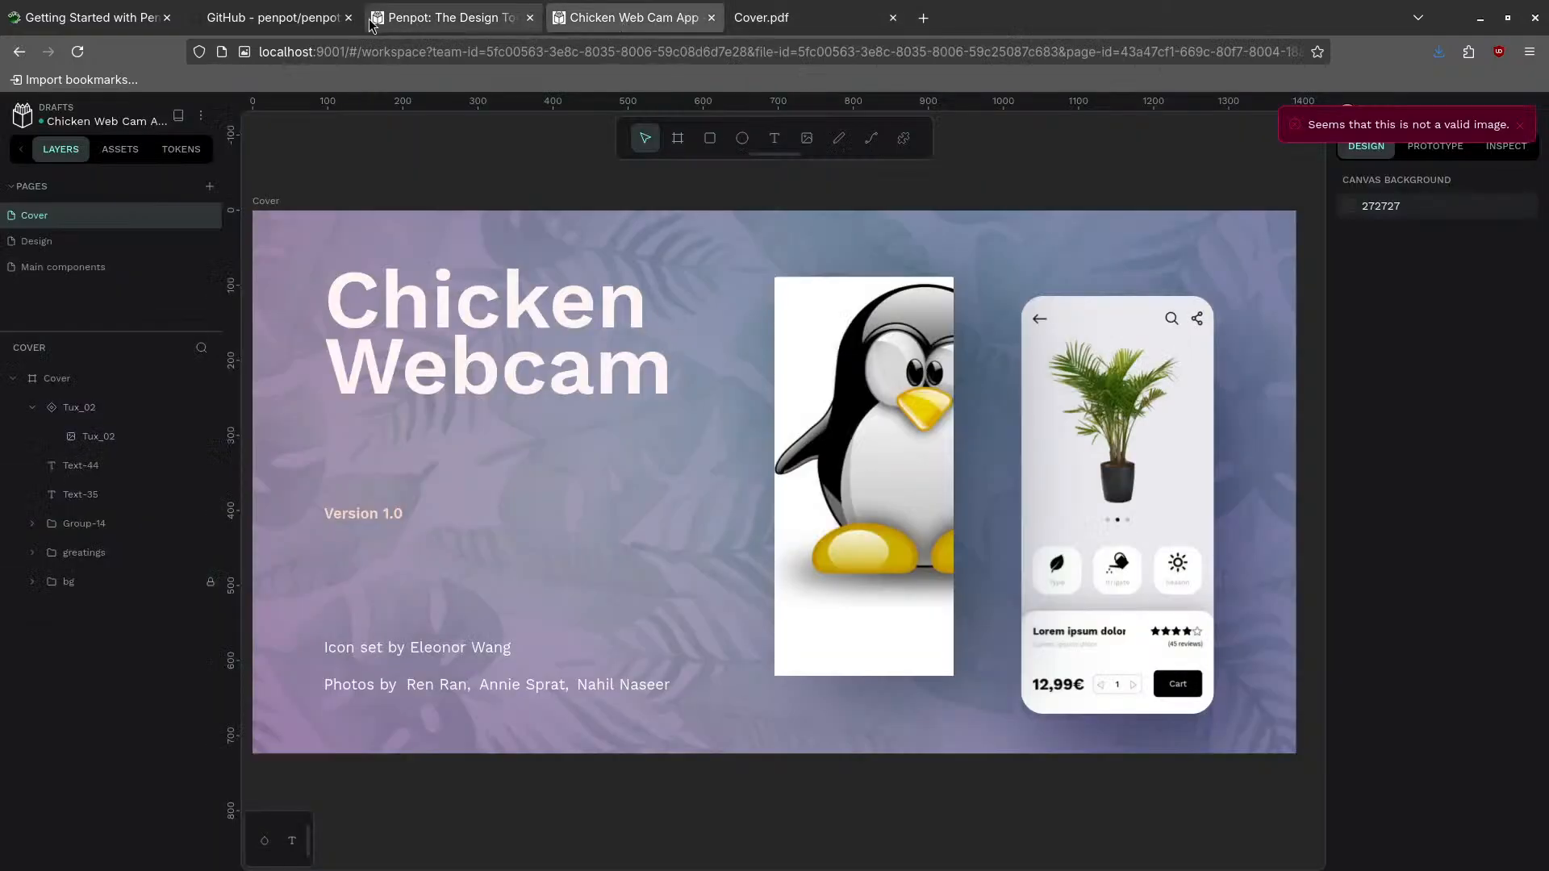
- Replace the icon-set credit's first name and surname with the author's own name, then go back to Projects
double_click(463, 650)
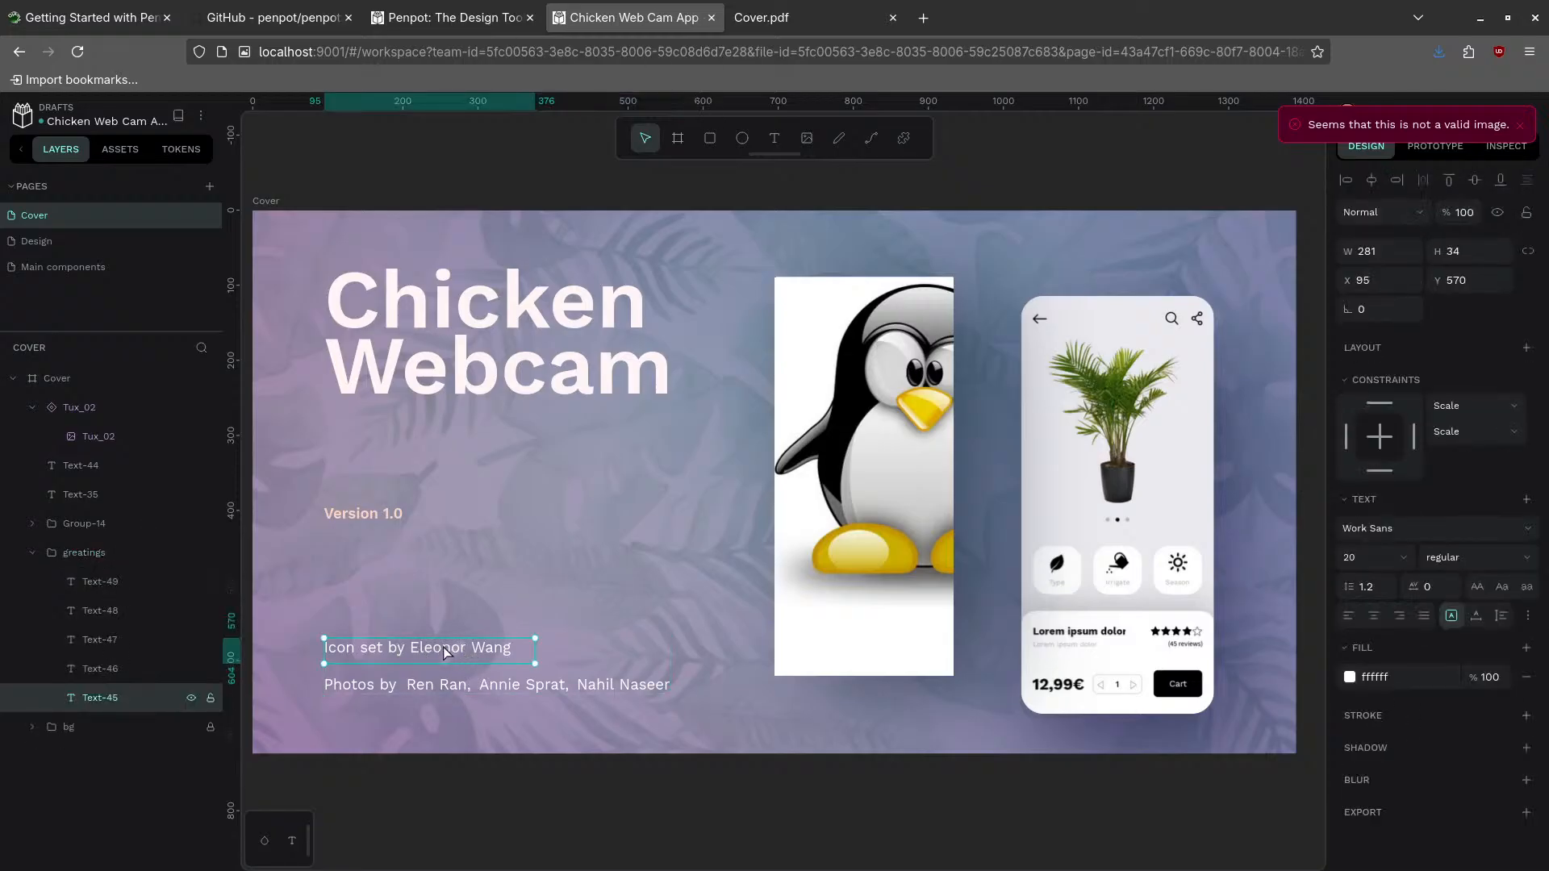
double_click(444, 651)
double_click(438, 650)
type("Edward")
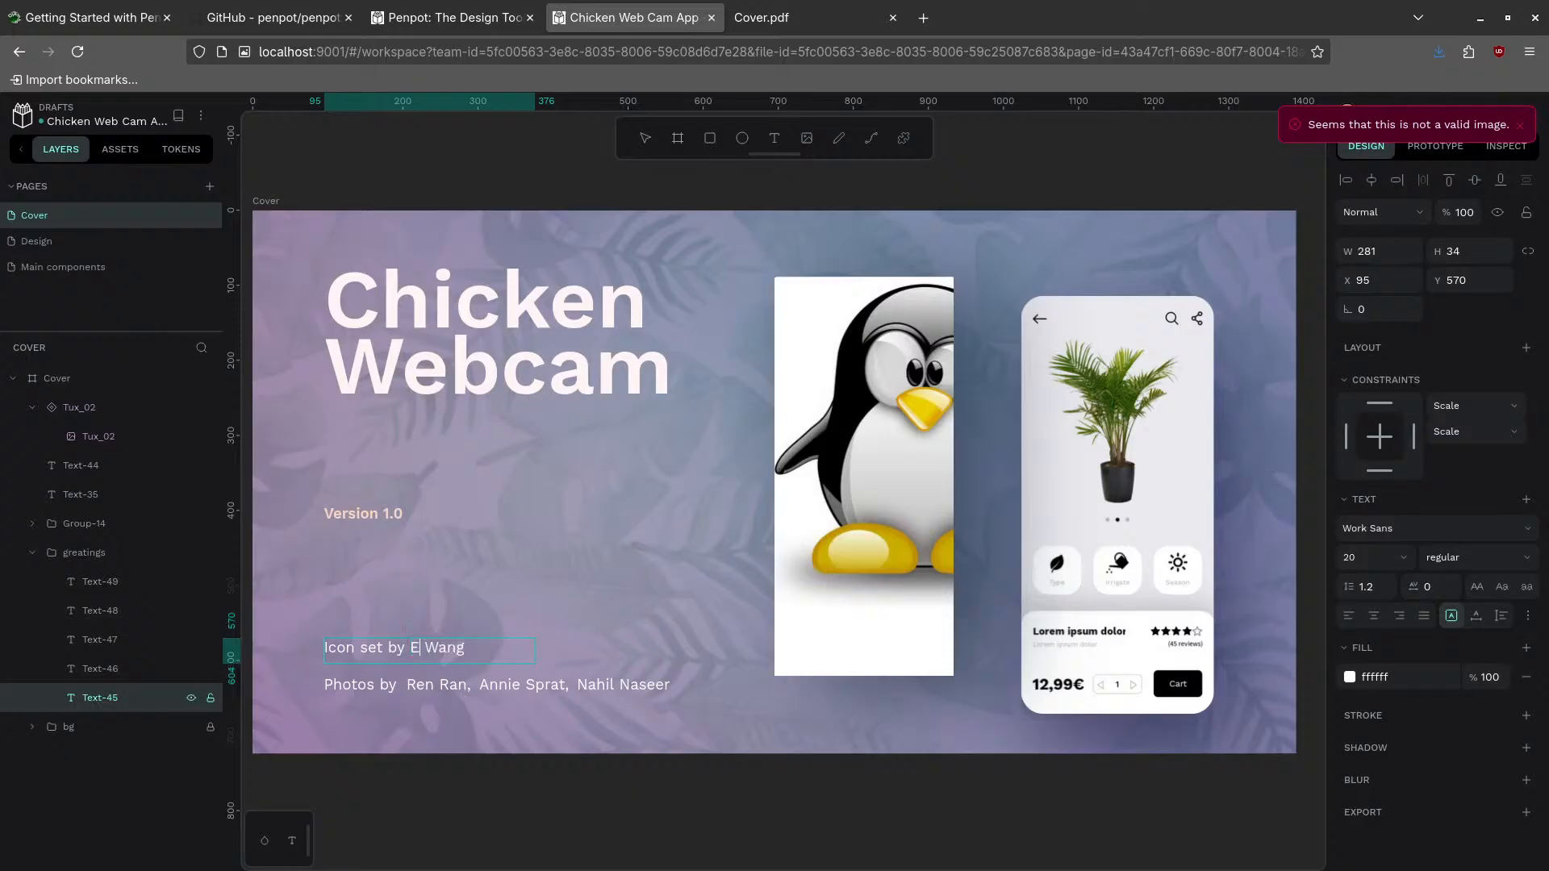
double_click(487, 646)
type("Ojambo")
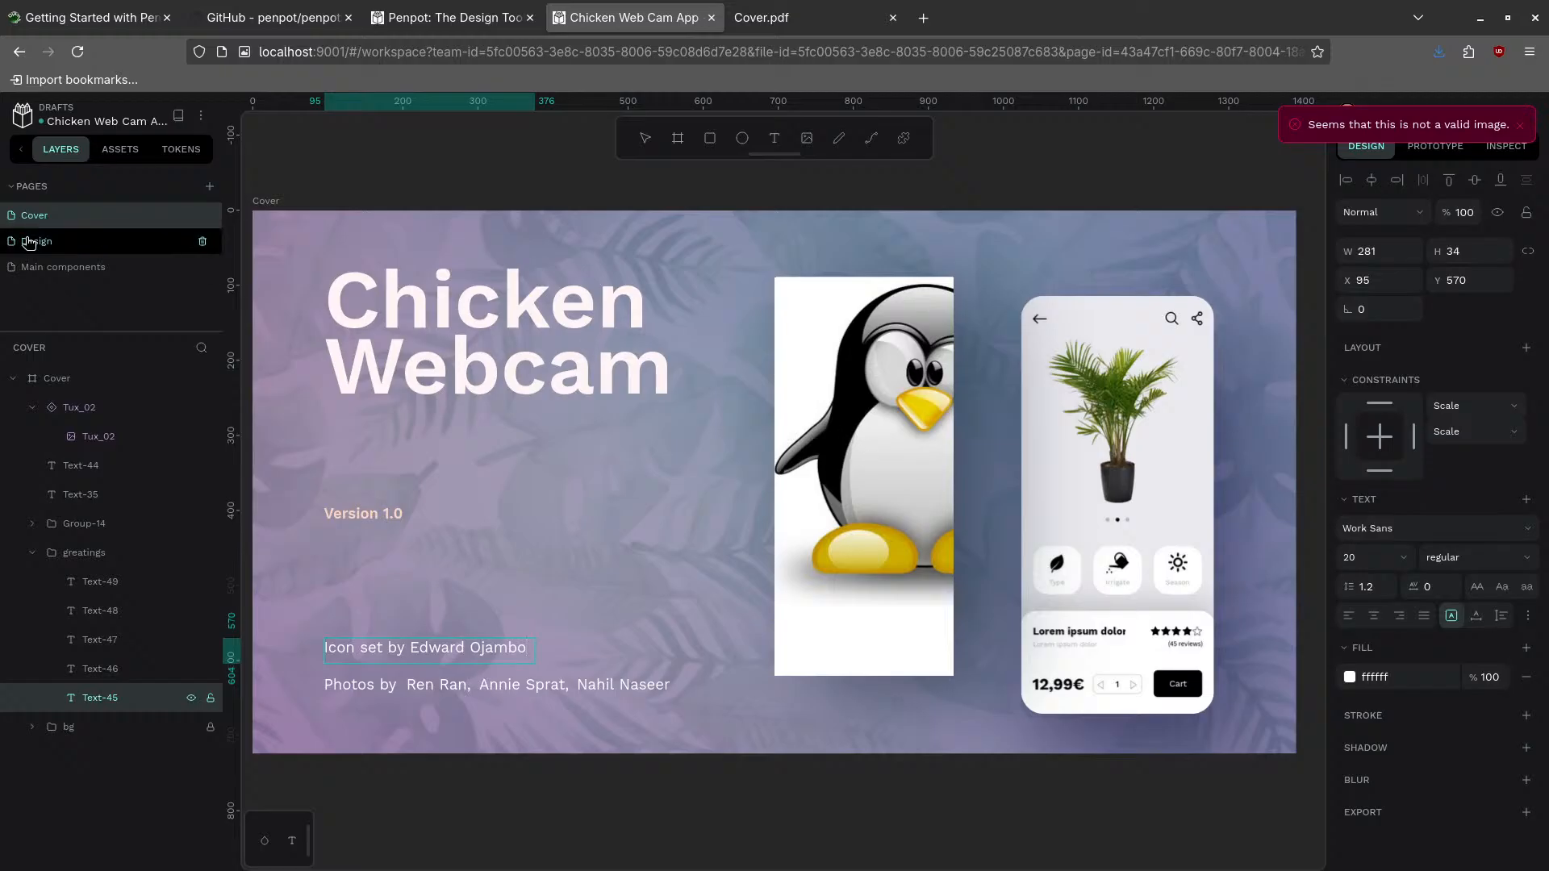
left_click(23, 115)
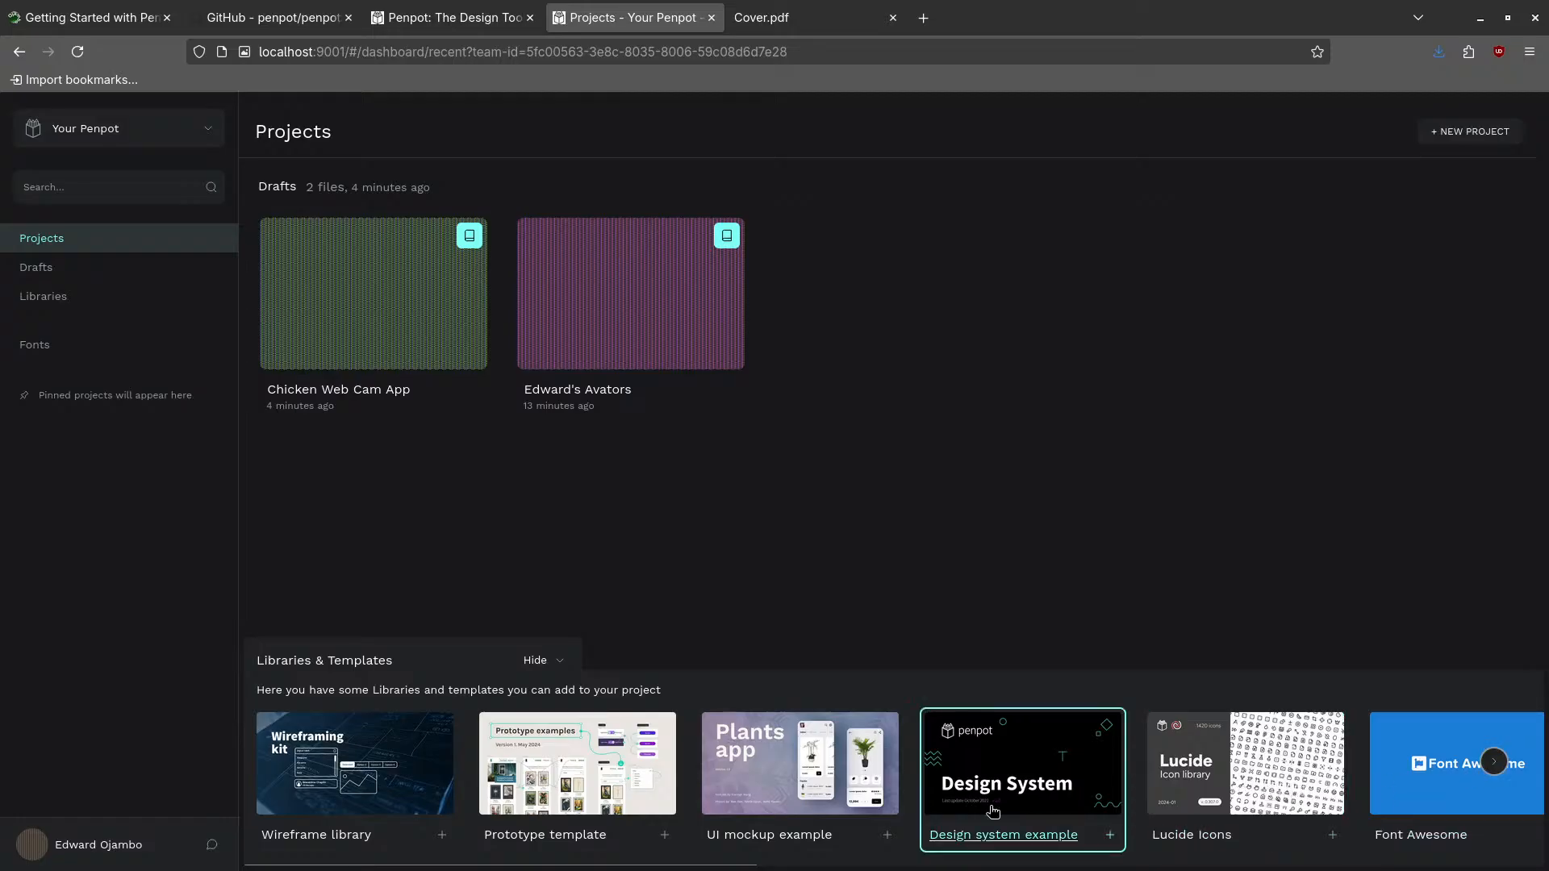
- Advance the Libraries & Templates carousel and import Black & White Mobile Templates into Drafts
left_click(1494, 762)
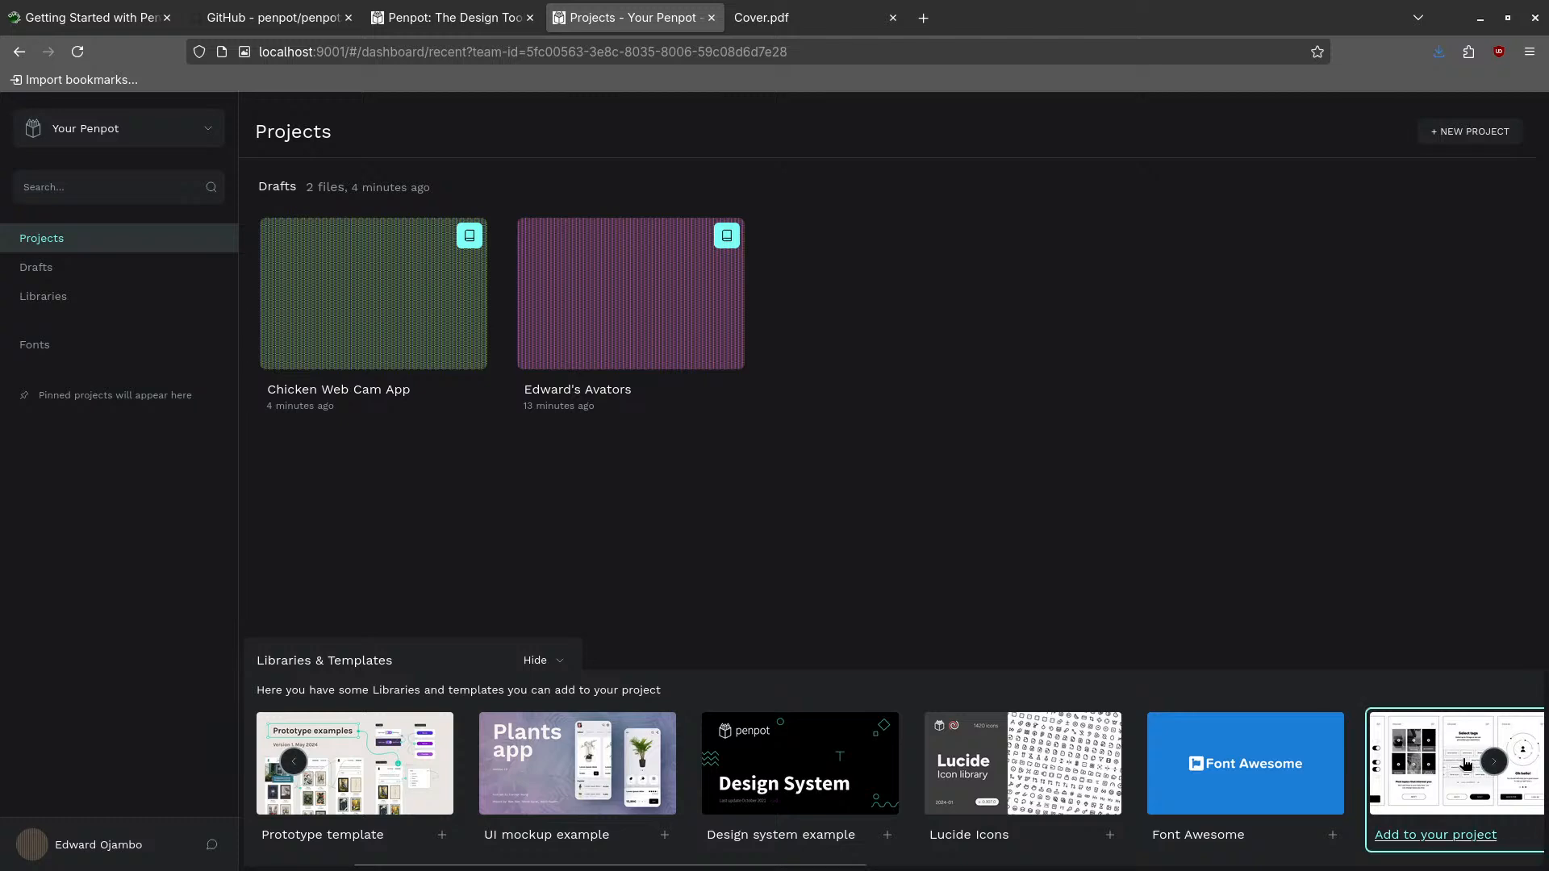
left_click(1493, 762)
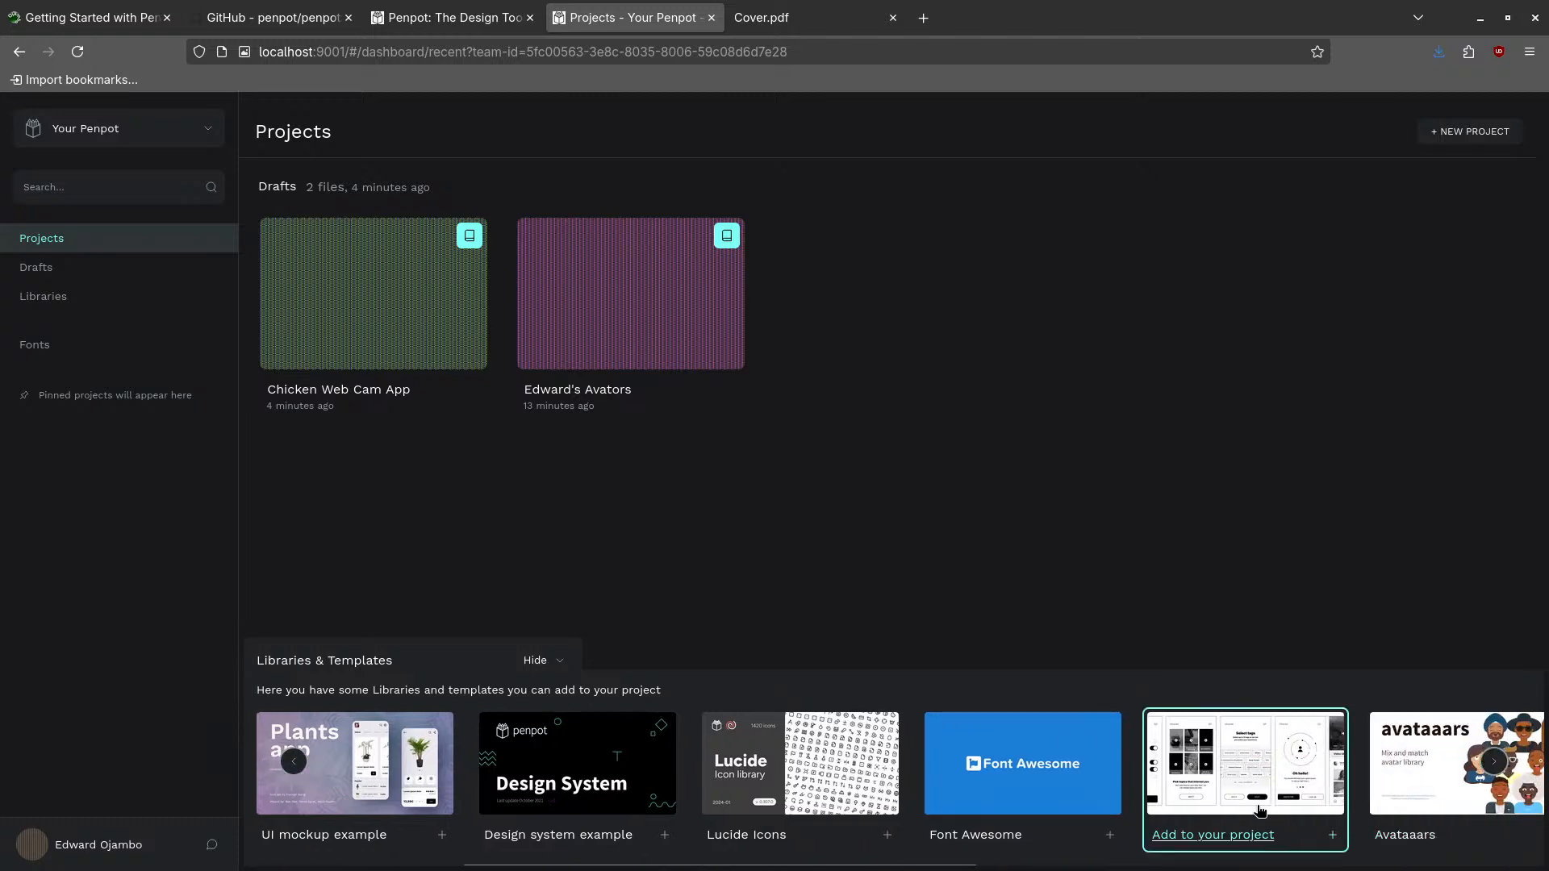
left_click(1248, 783)
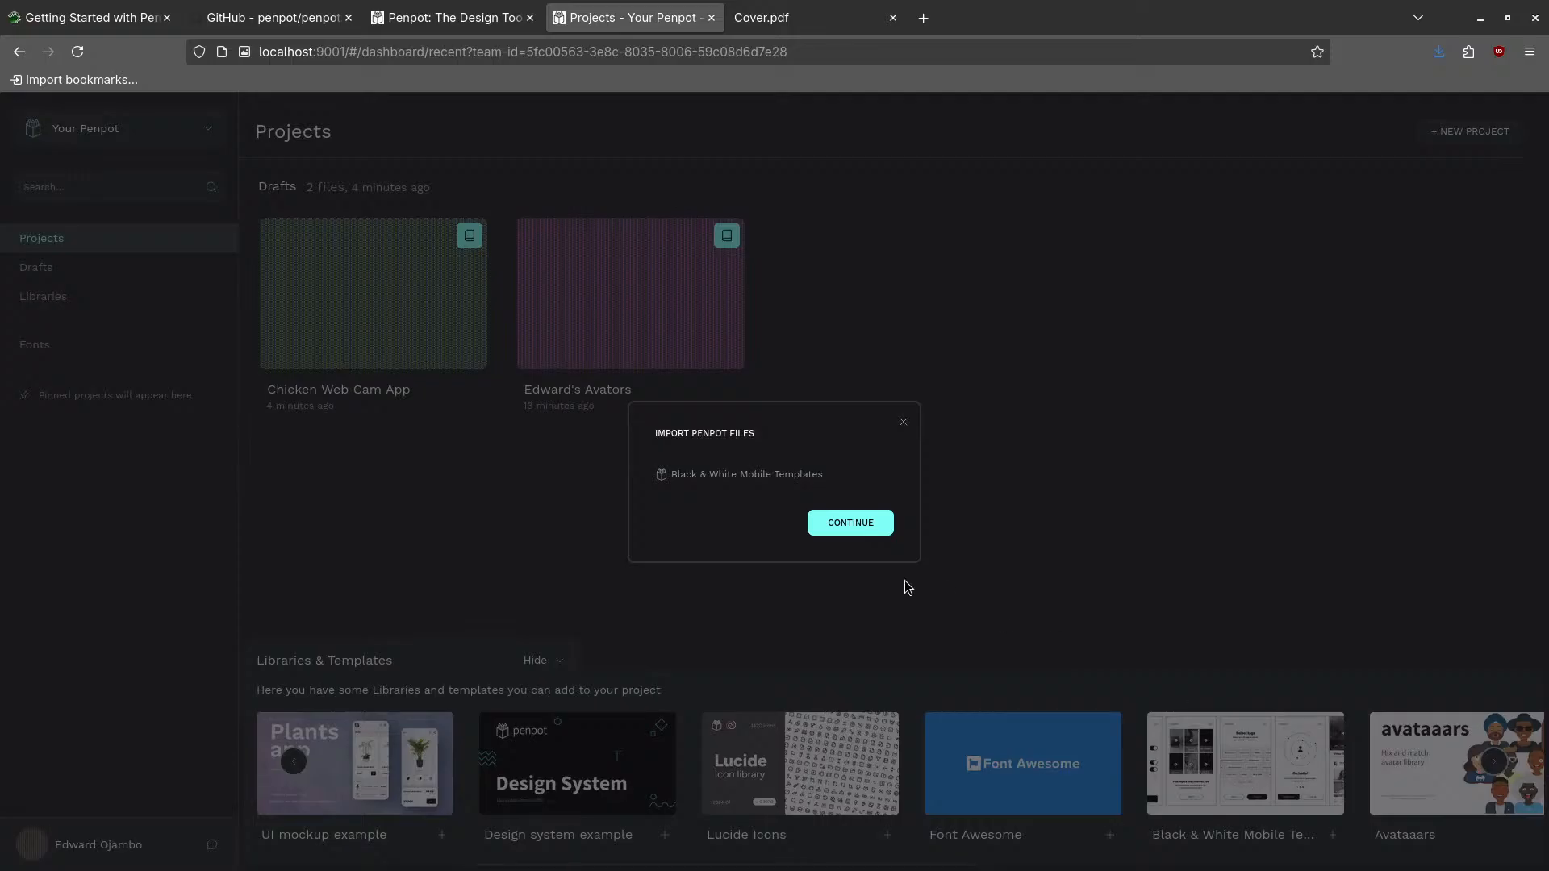
left_click(858, 525)
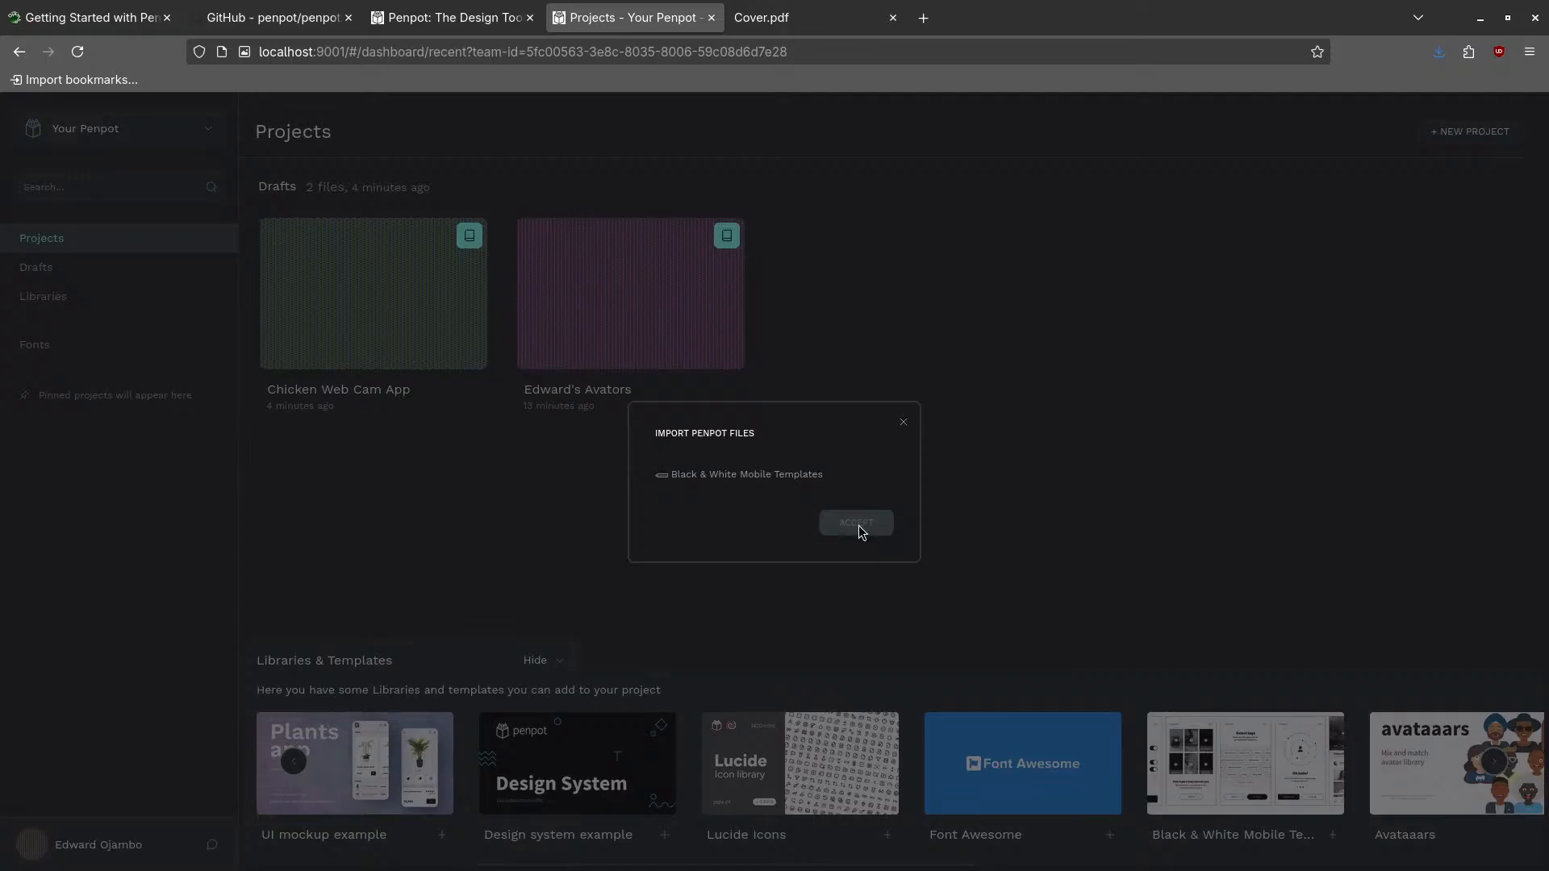
left_click(858, 525)
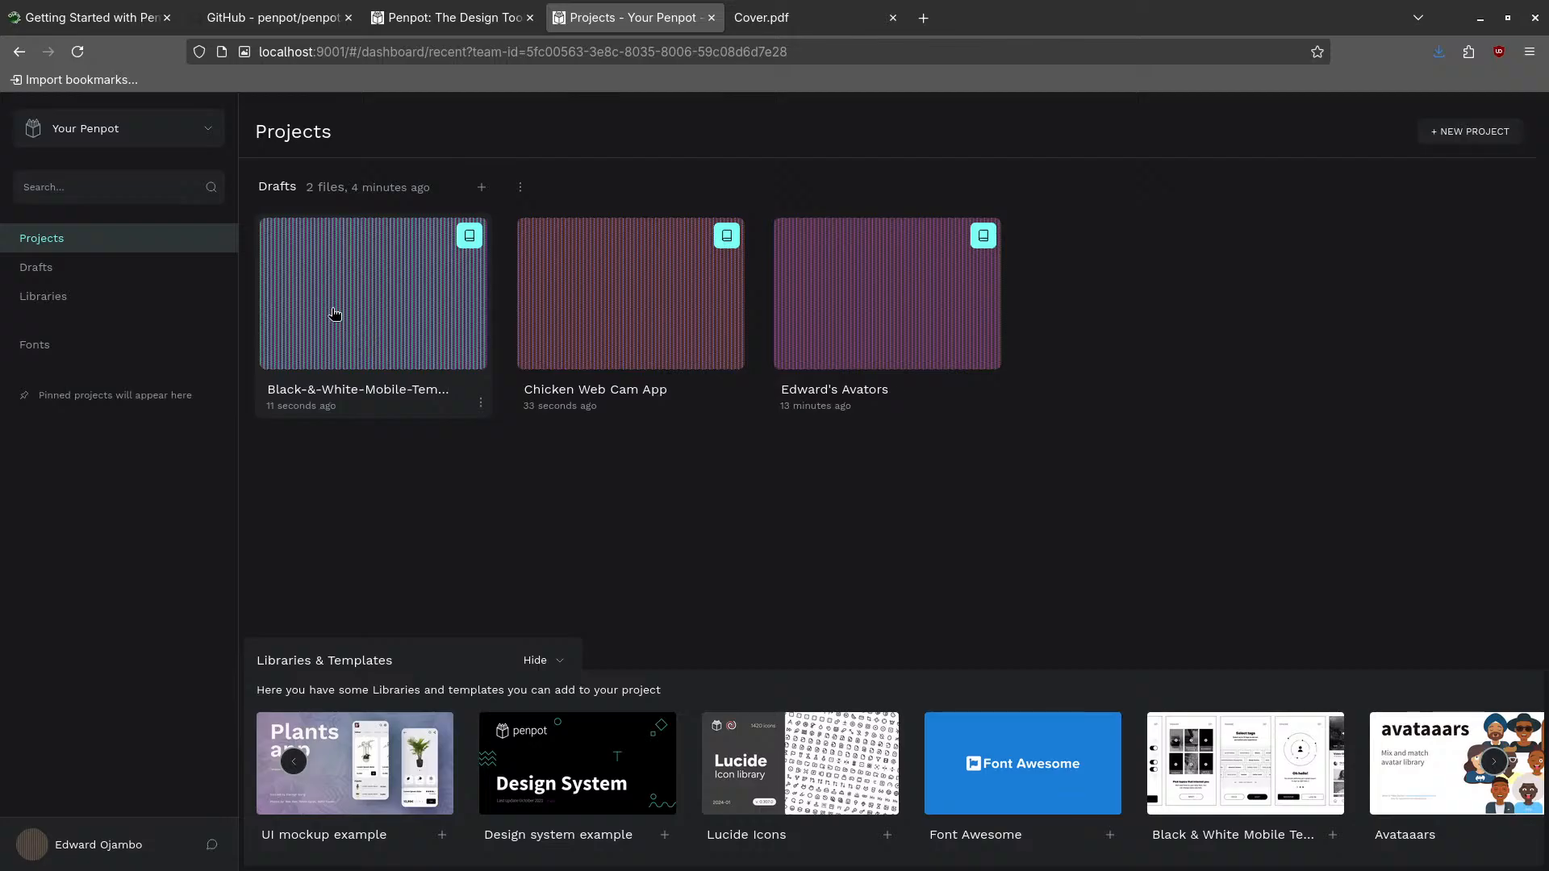
- Open the Black-&-White-Mobile-Template draft in the workspace
double_click(474, 242)
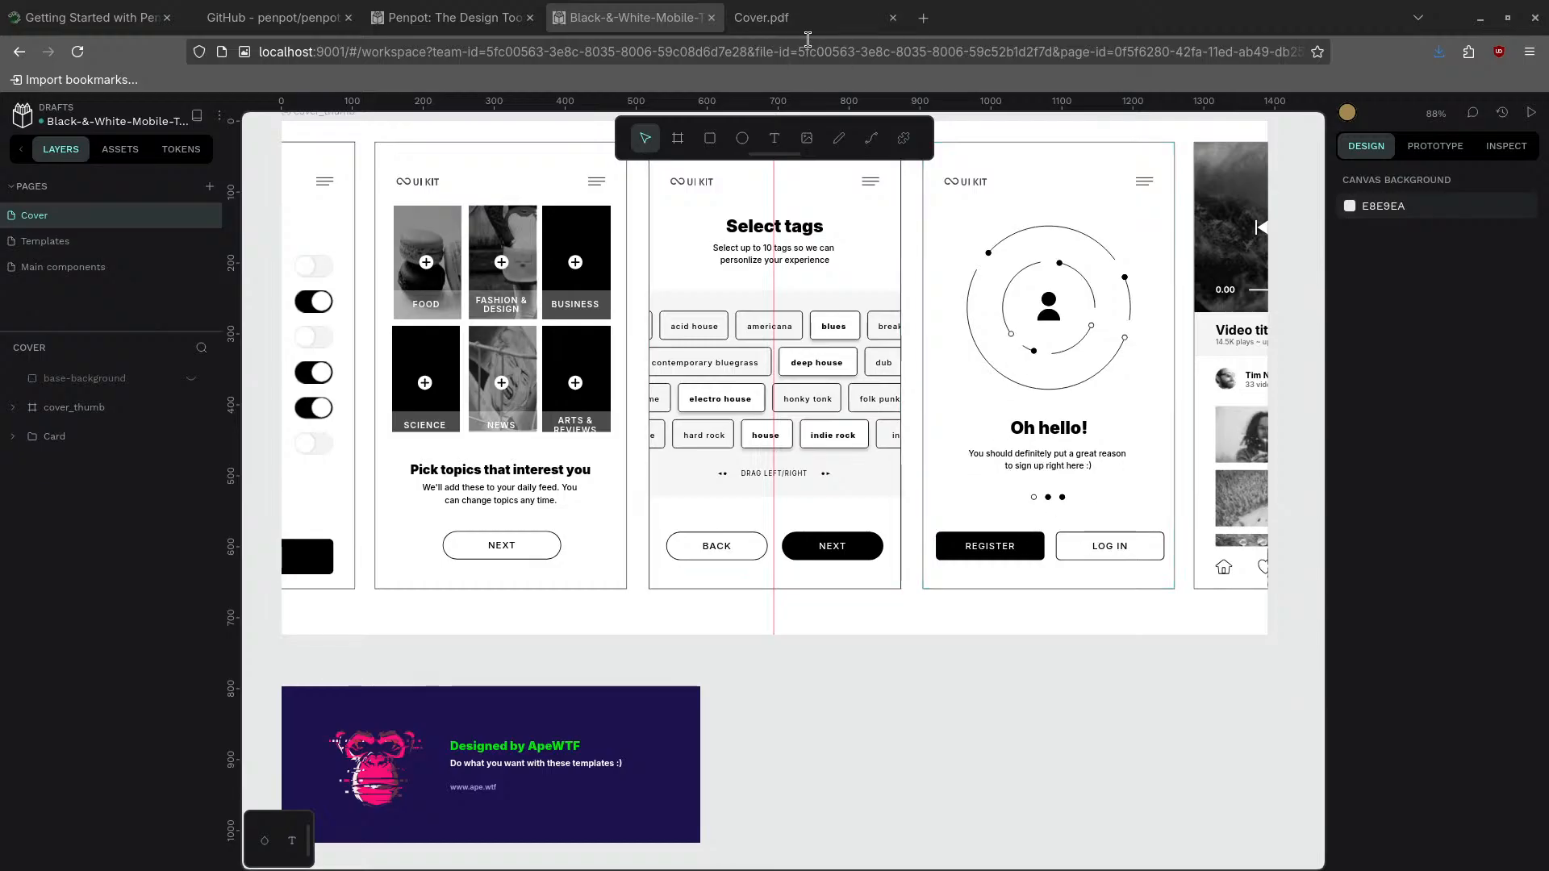
- Load ojamboservices.com in a new browser tab
left_click(924, 18)
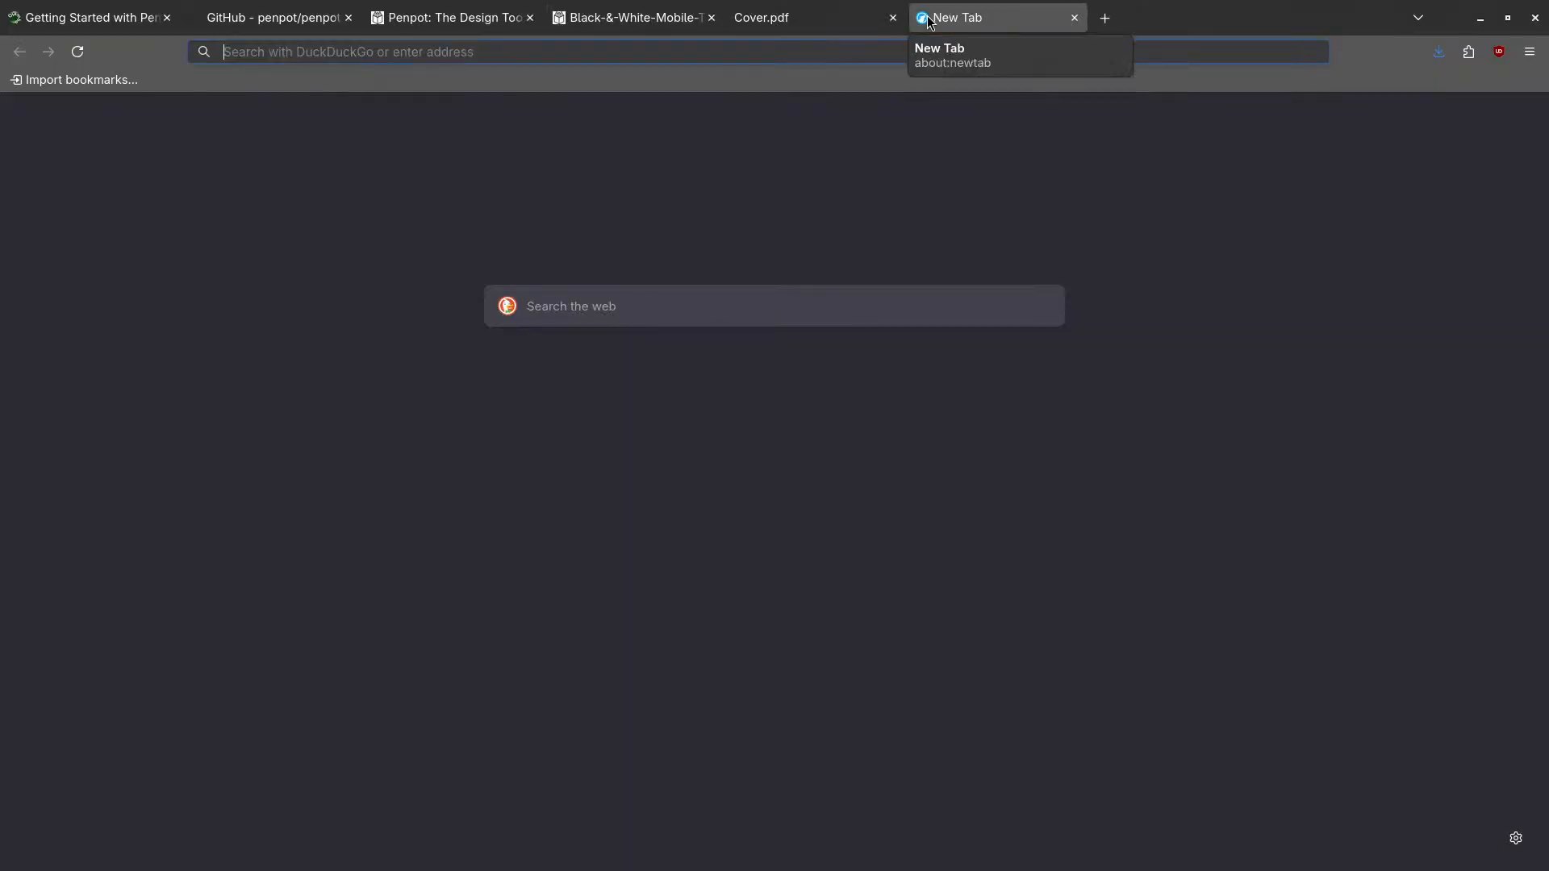
type("ojambose")
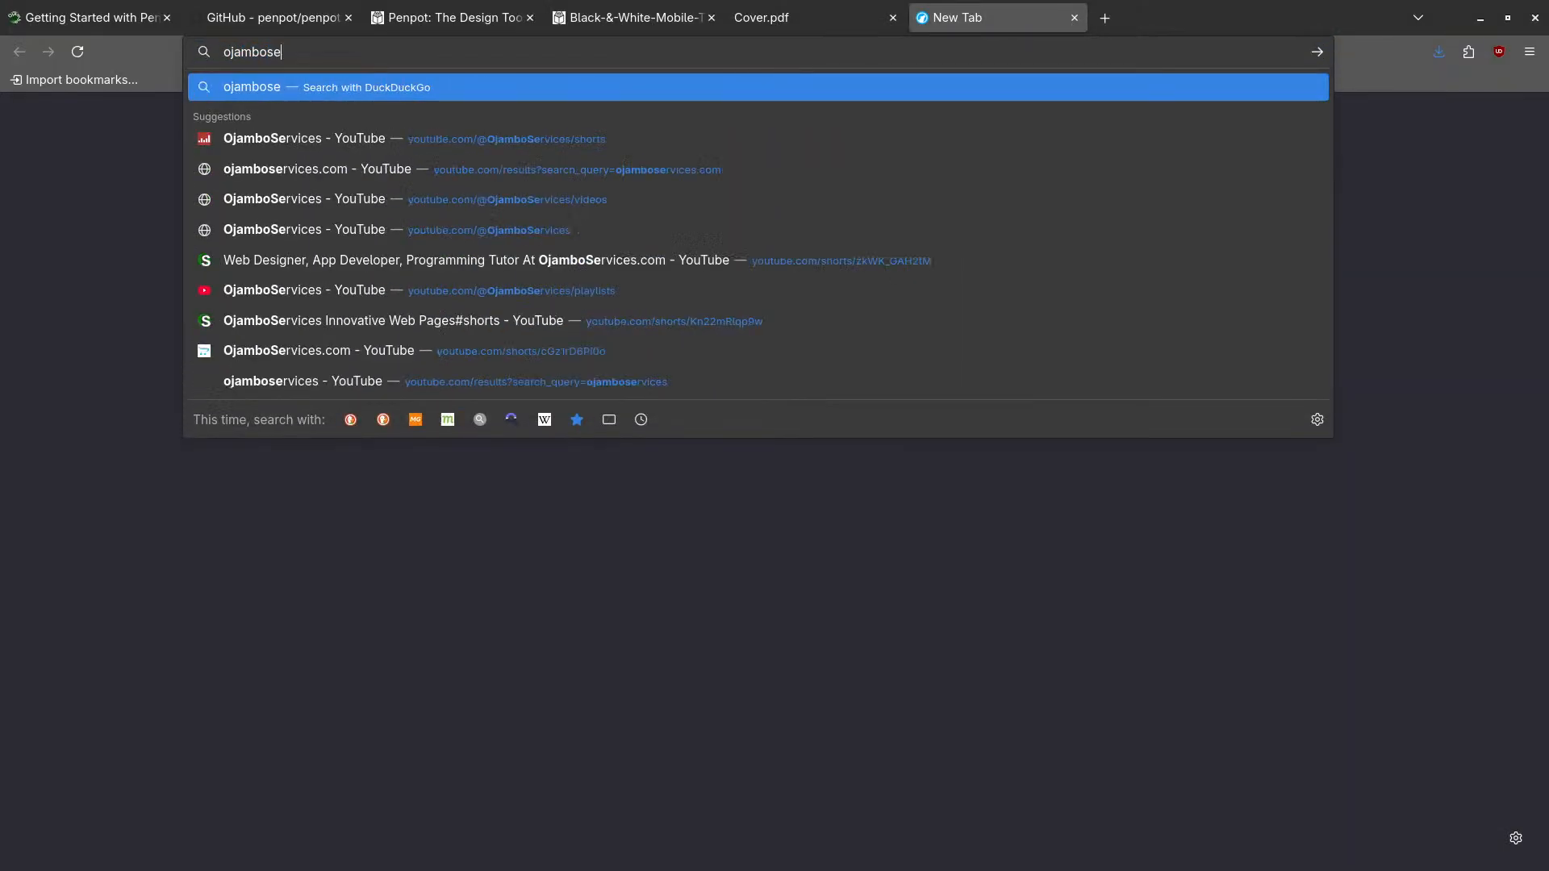
type("rvices.com")
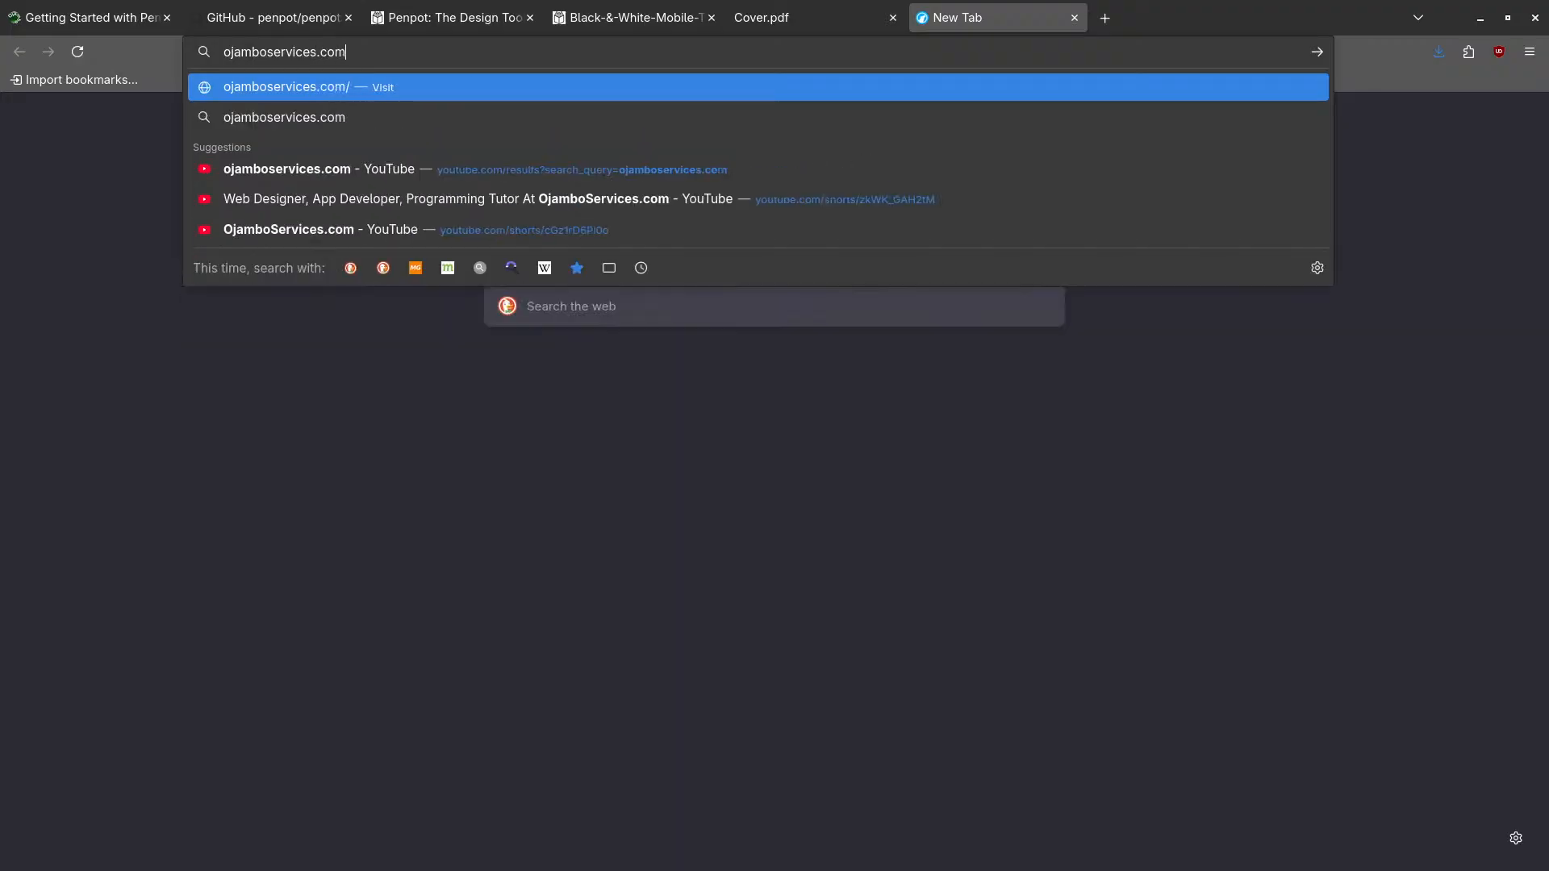
key("Return")
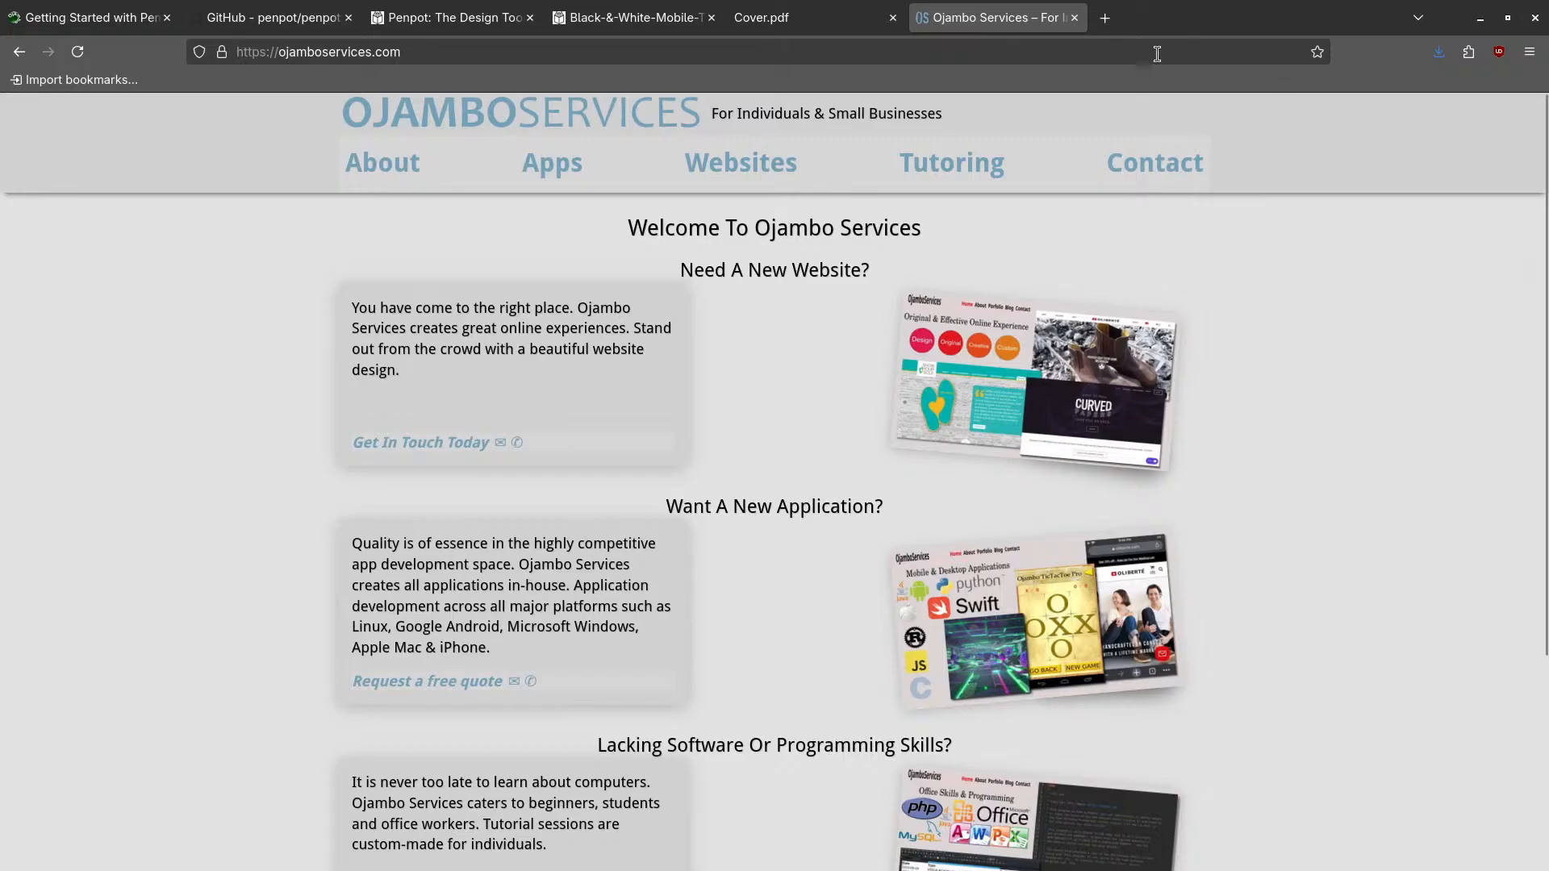
- View the Cover.pdf tab, then switch back to the Black-&-White-Mobile-Template workspace
left_click(781, 24)
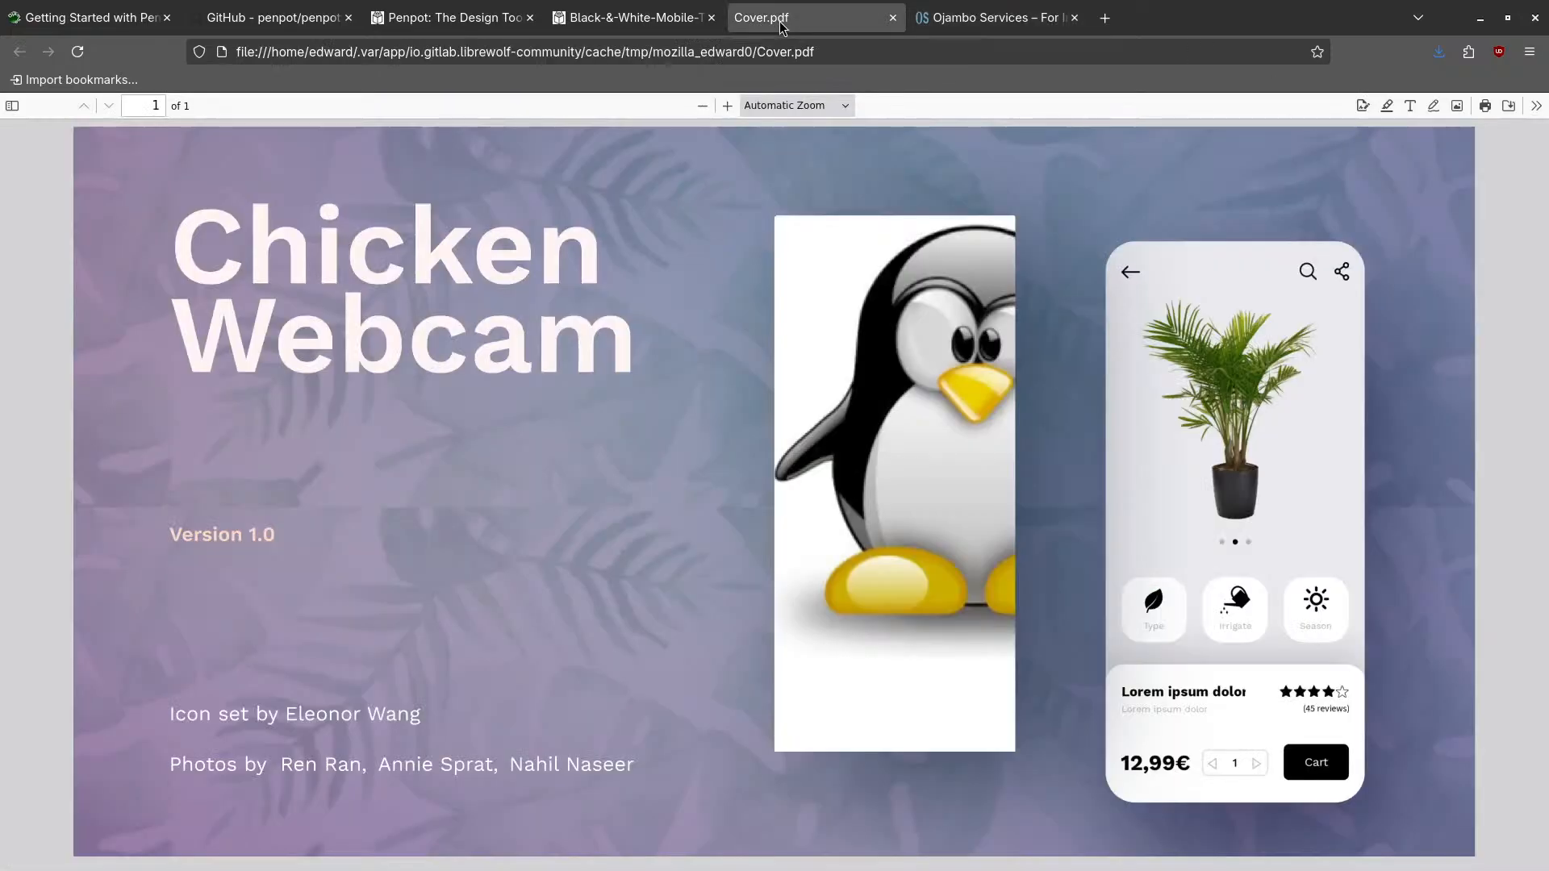
left_click(634, 24)
mouse_move(484, 22)
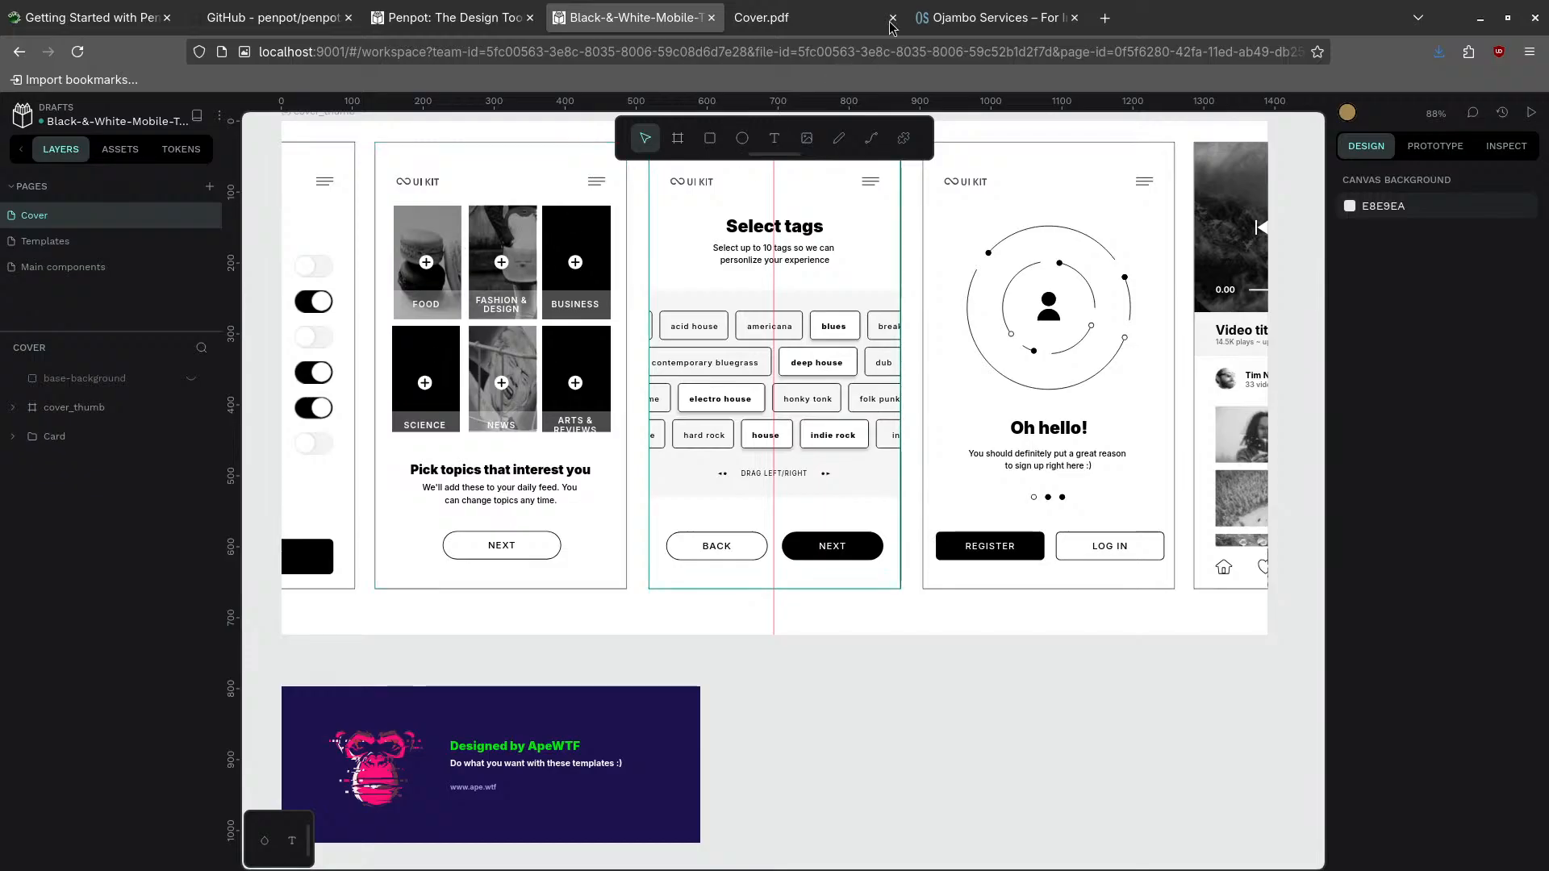
- Open the Ojambo Services Websites page and scroll down to its Sample Work examples
left_click(994, 17)
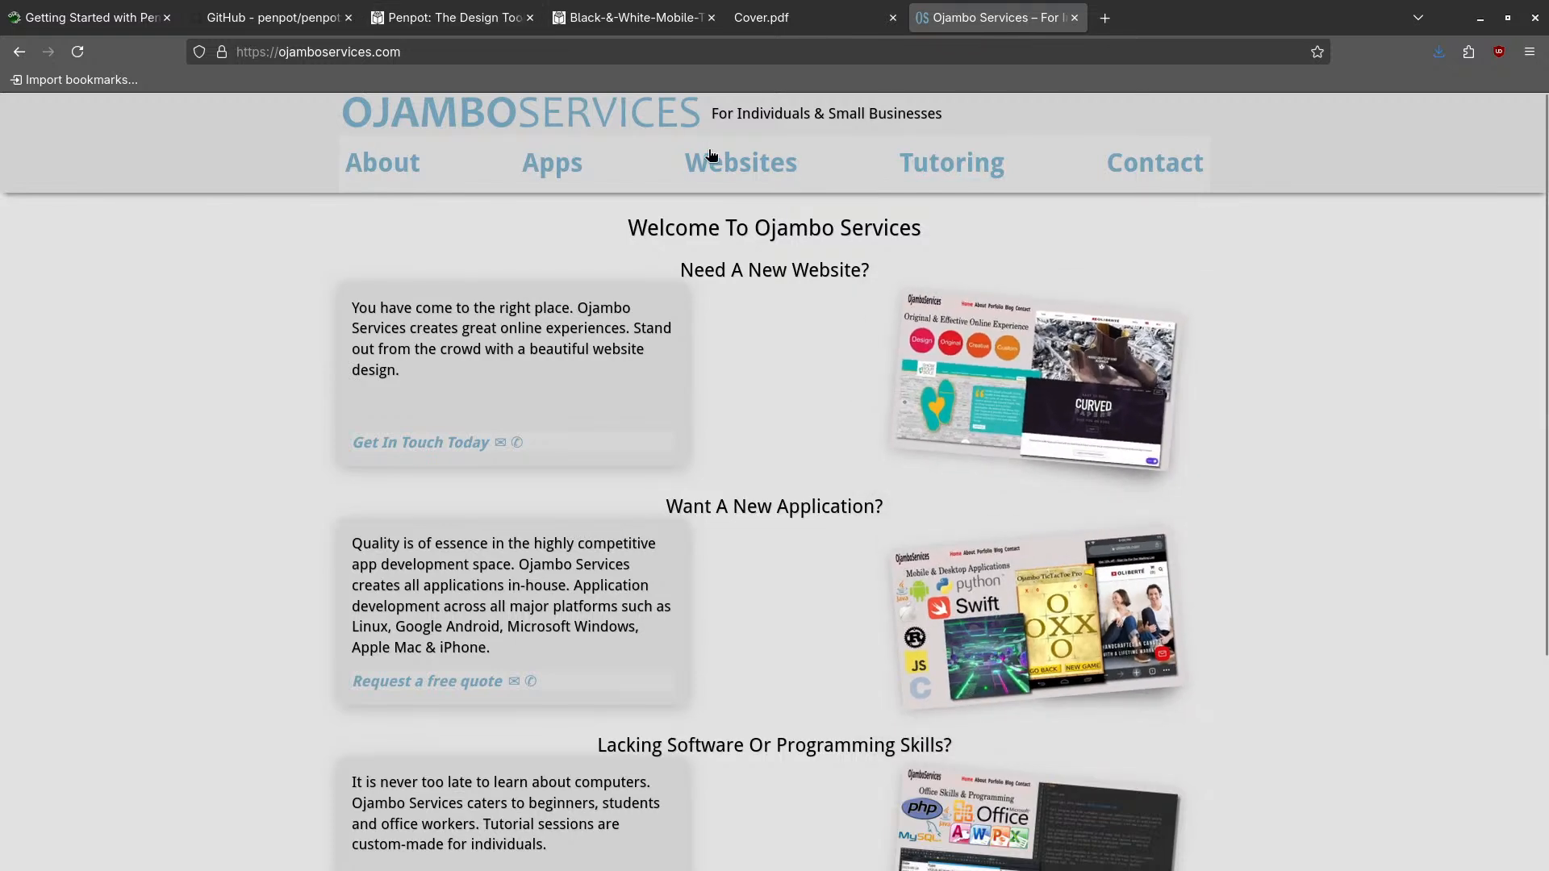
left_click(711, 158)
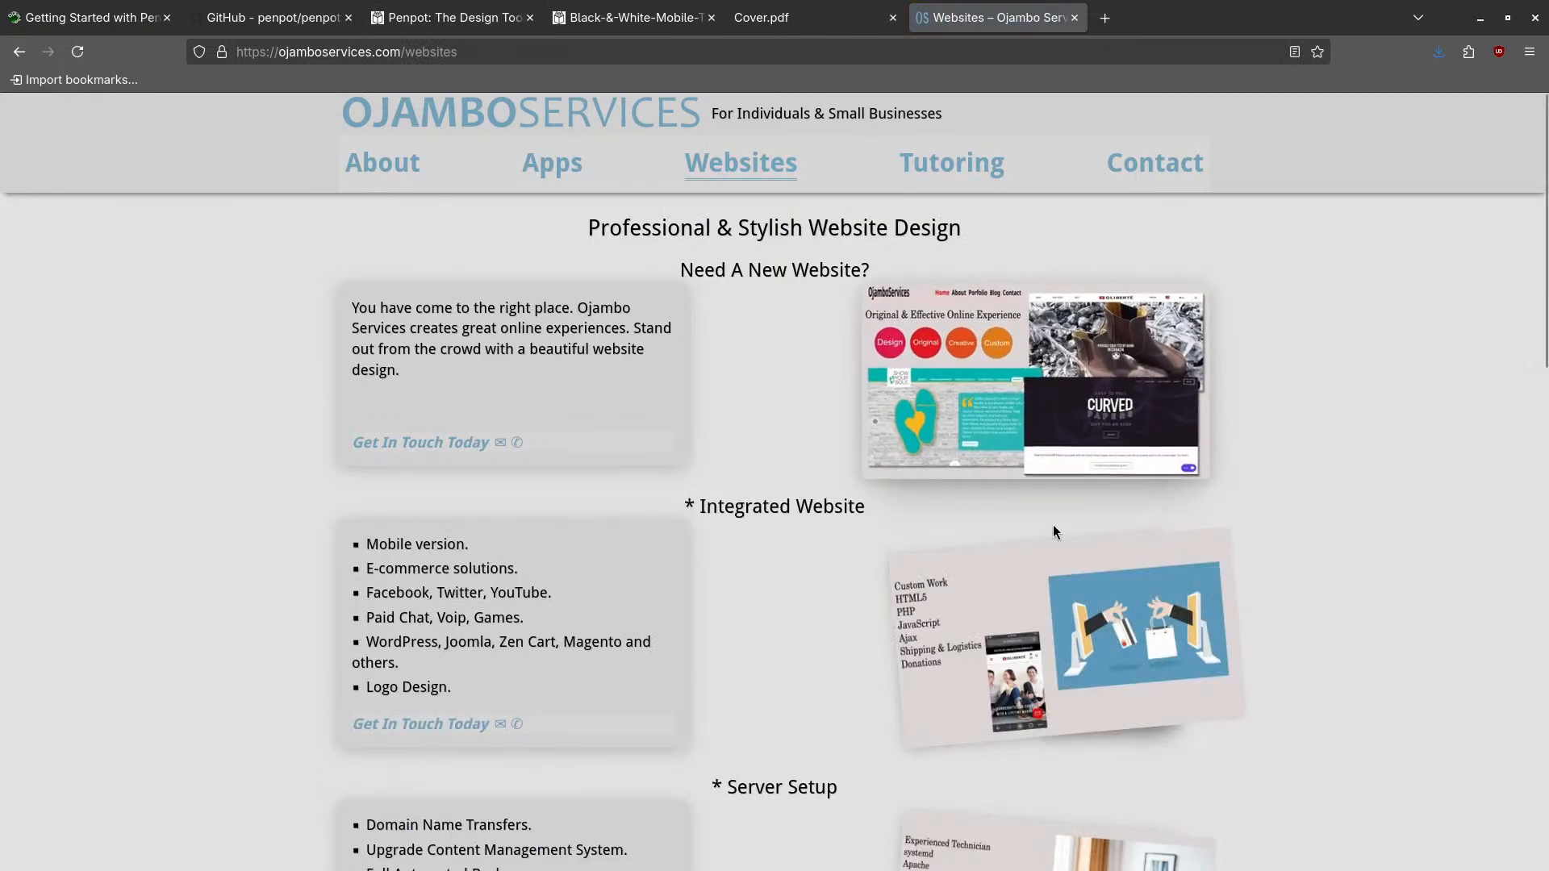
left_click(758, 165)
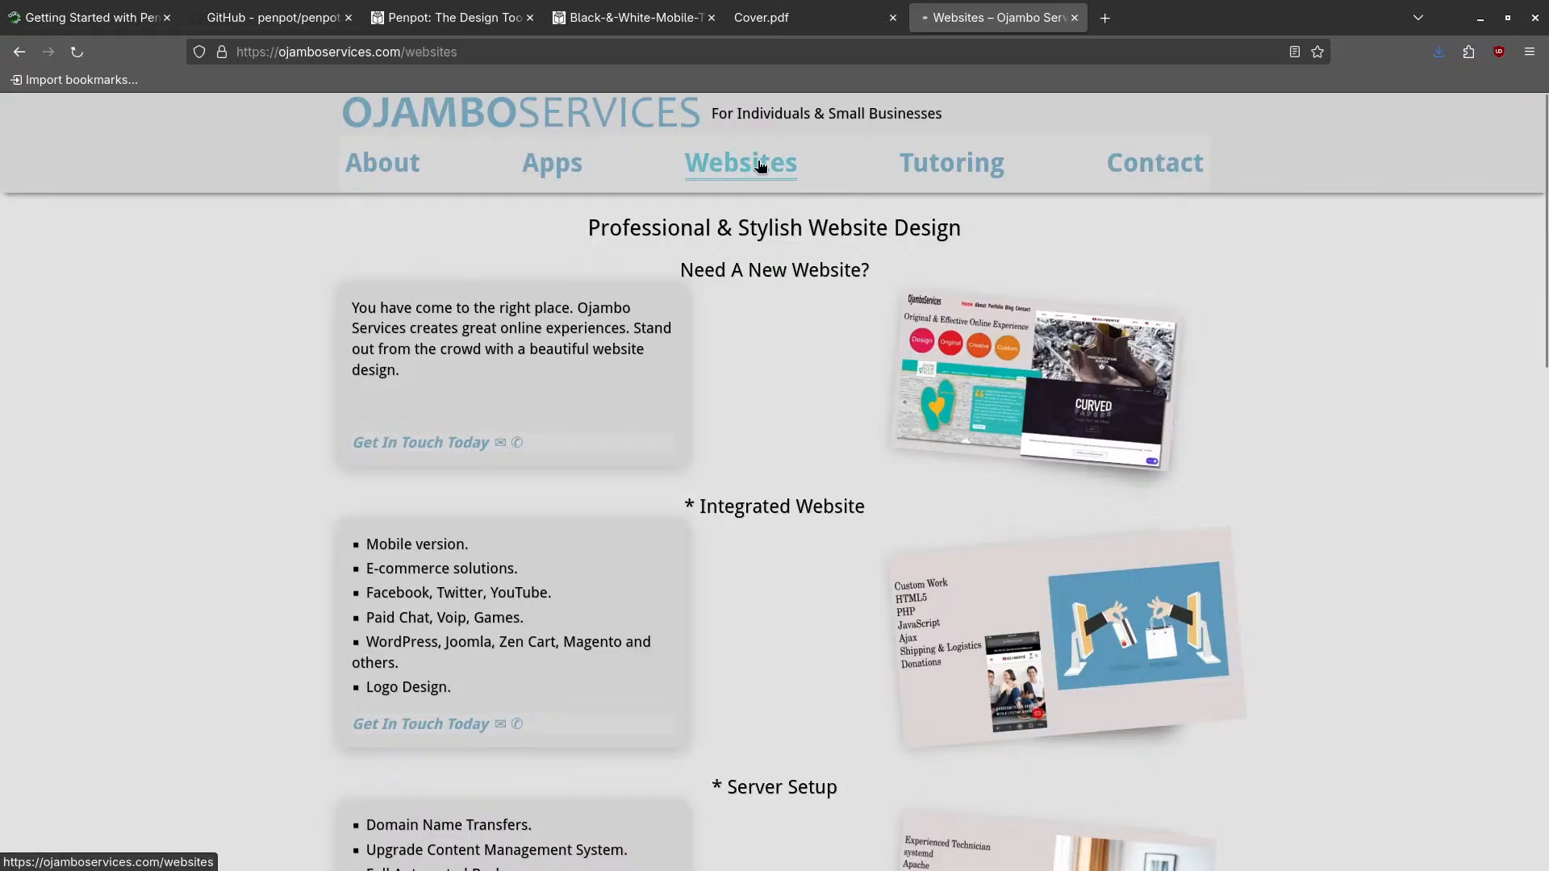
scroll(760, 255, "down", 5)
scroll(992, 607, "down", 3)
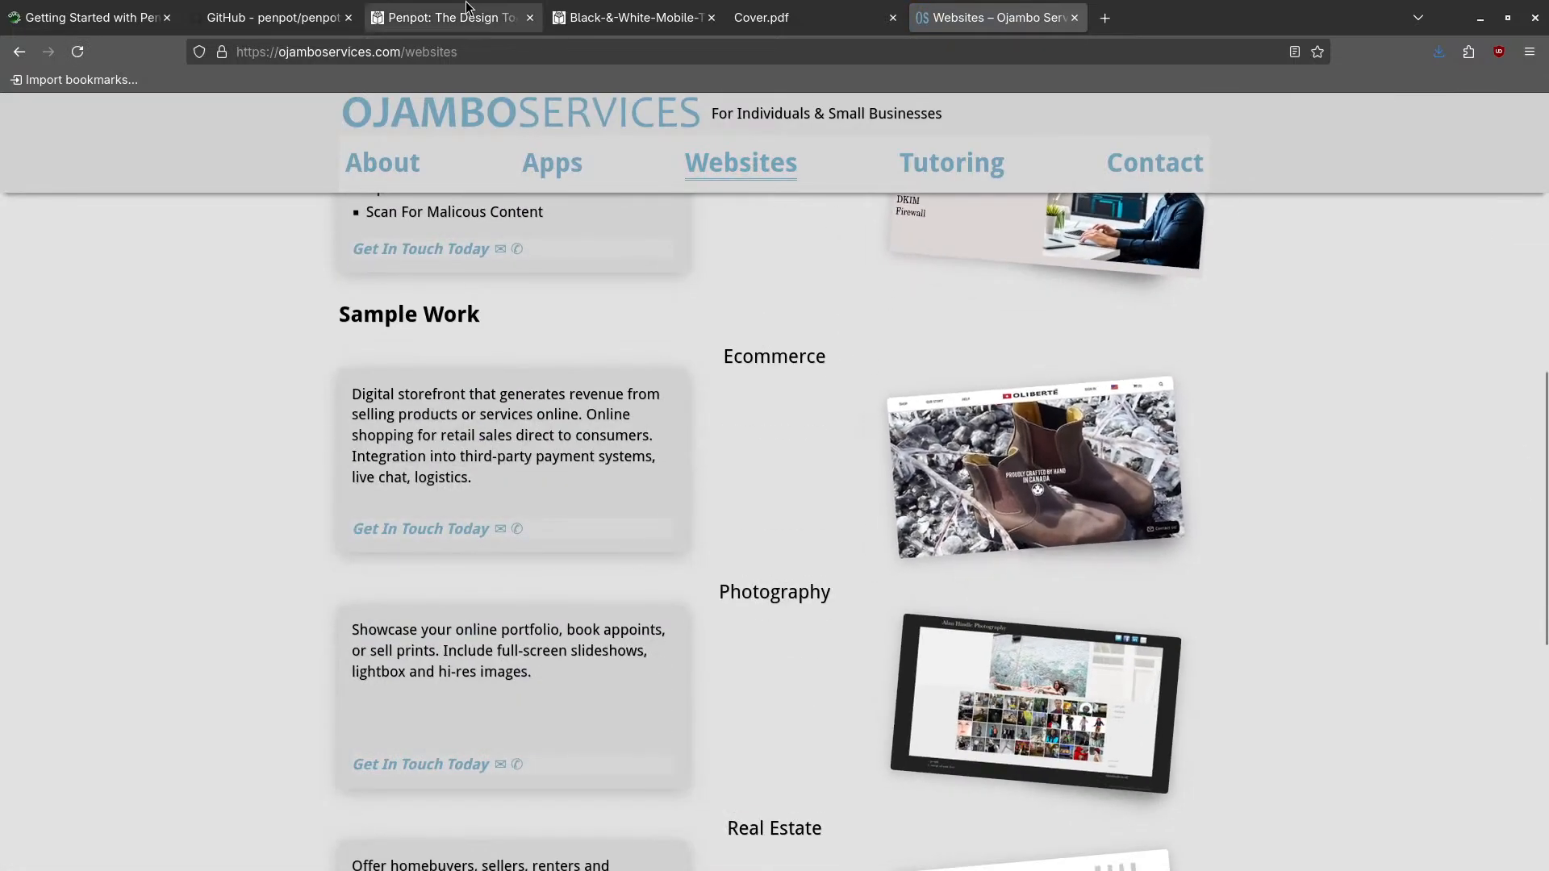
left_click(635, 17)
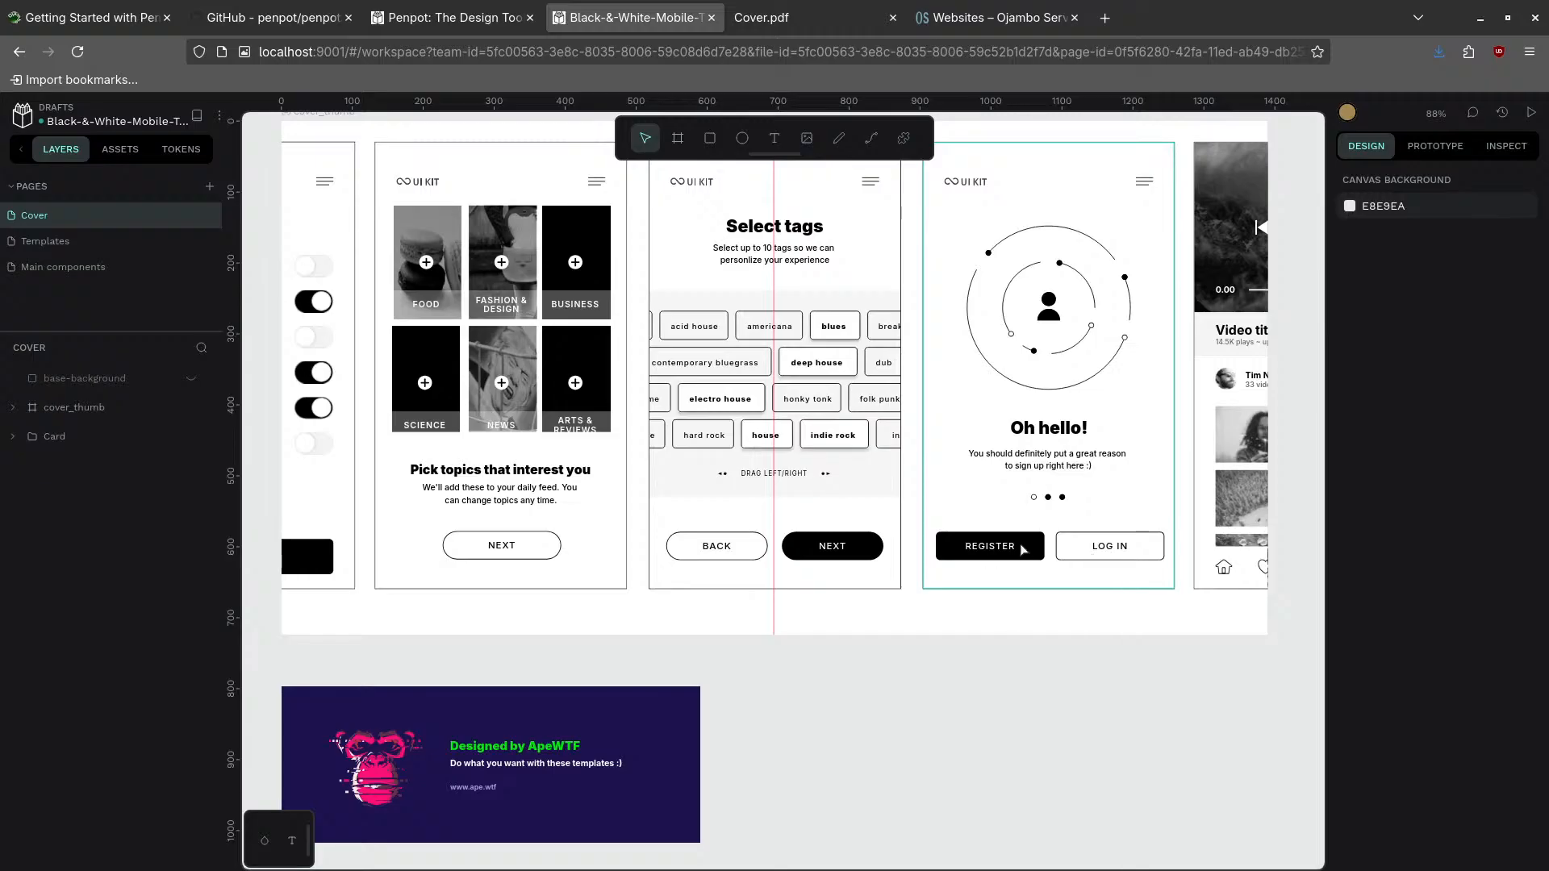
- Inspect the Oh hello! board, its circular social graphic, heading text and LOG IN button
left_click(1042, 380)
left_click(1048, 320)
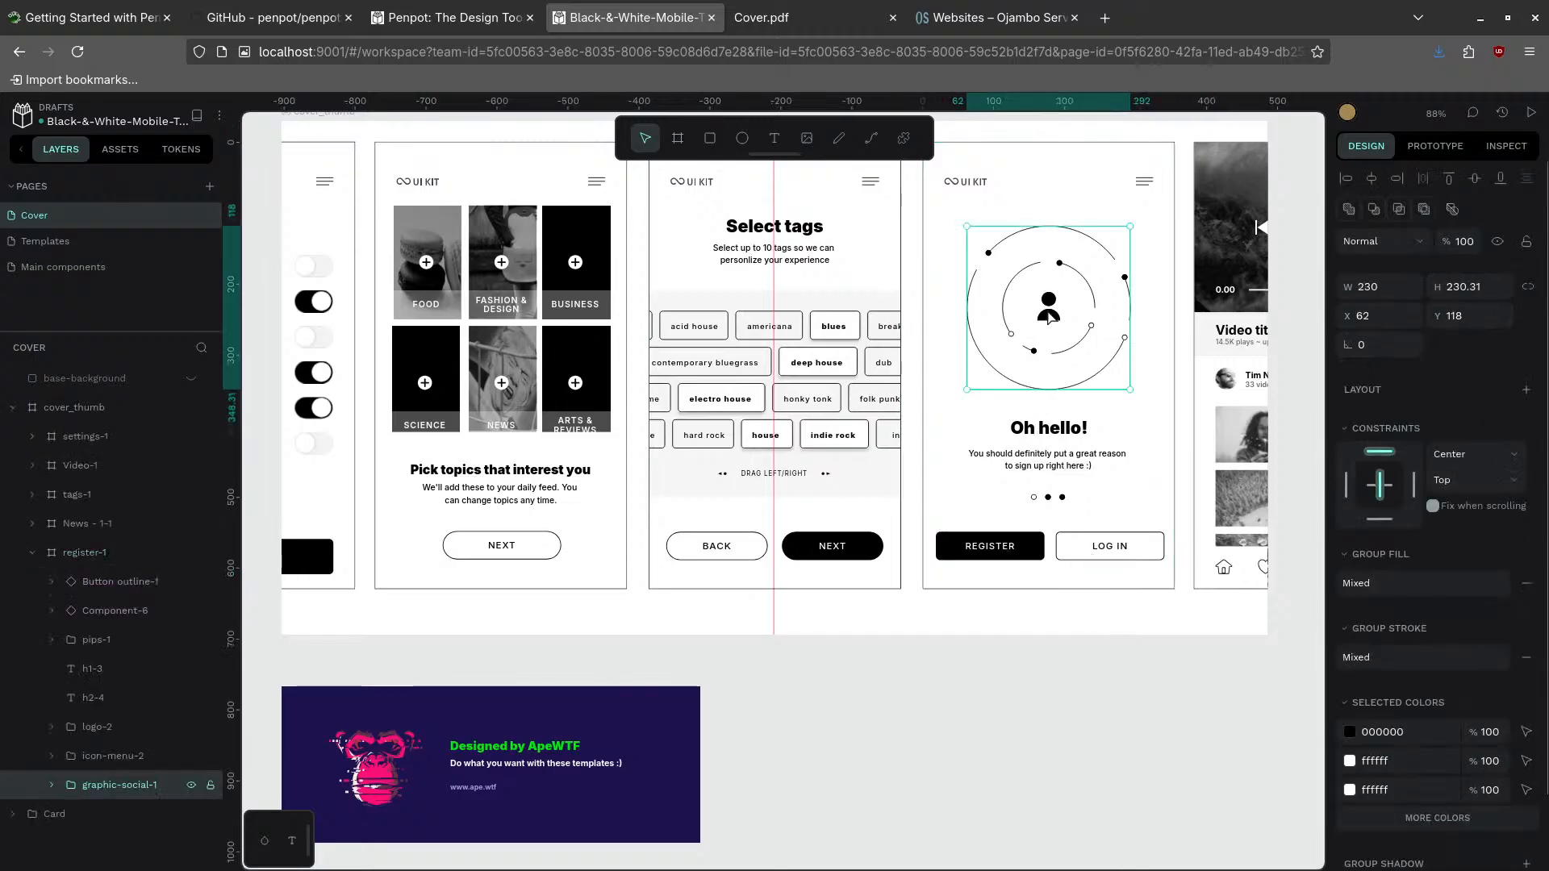
left_click(1053, 432)
double_click(1053, 429)
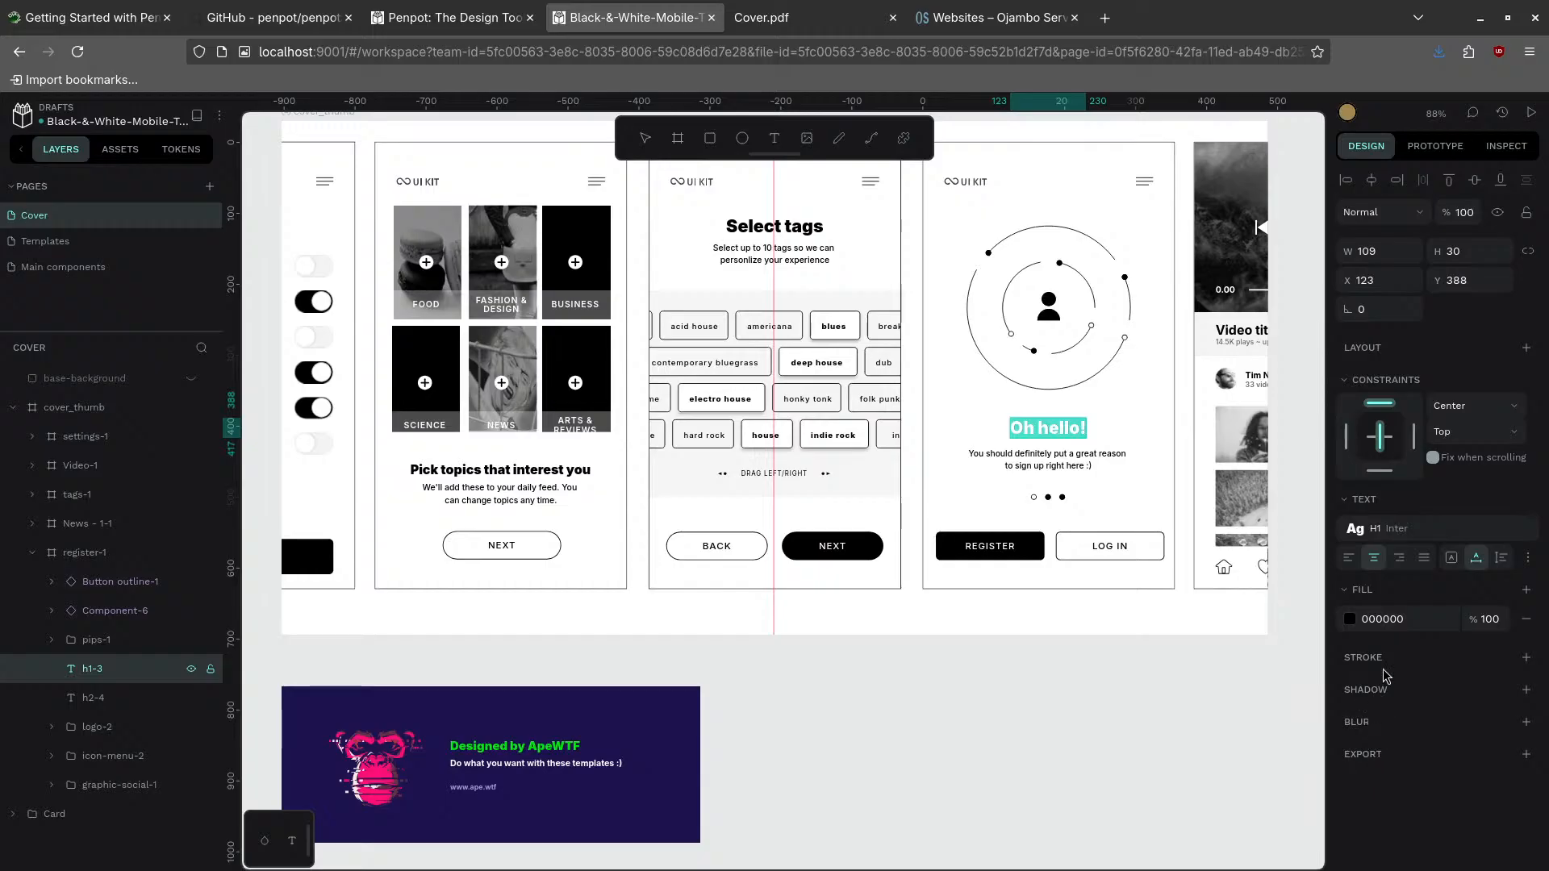
left_click(1114, 550)
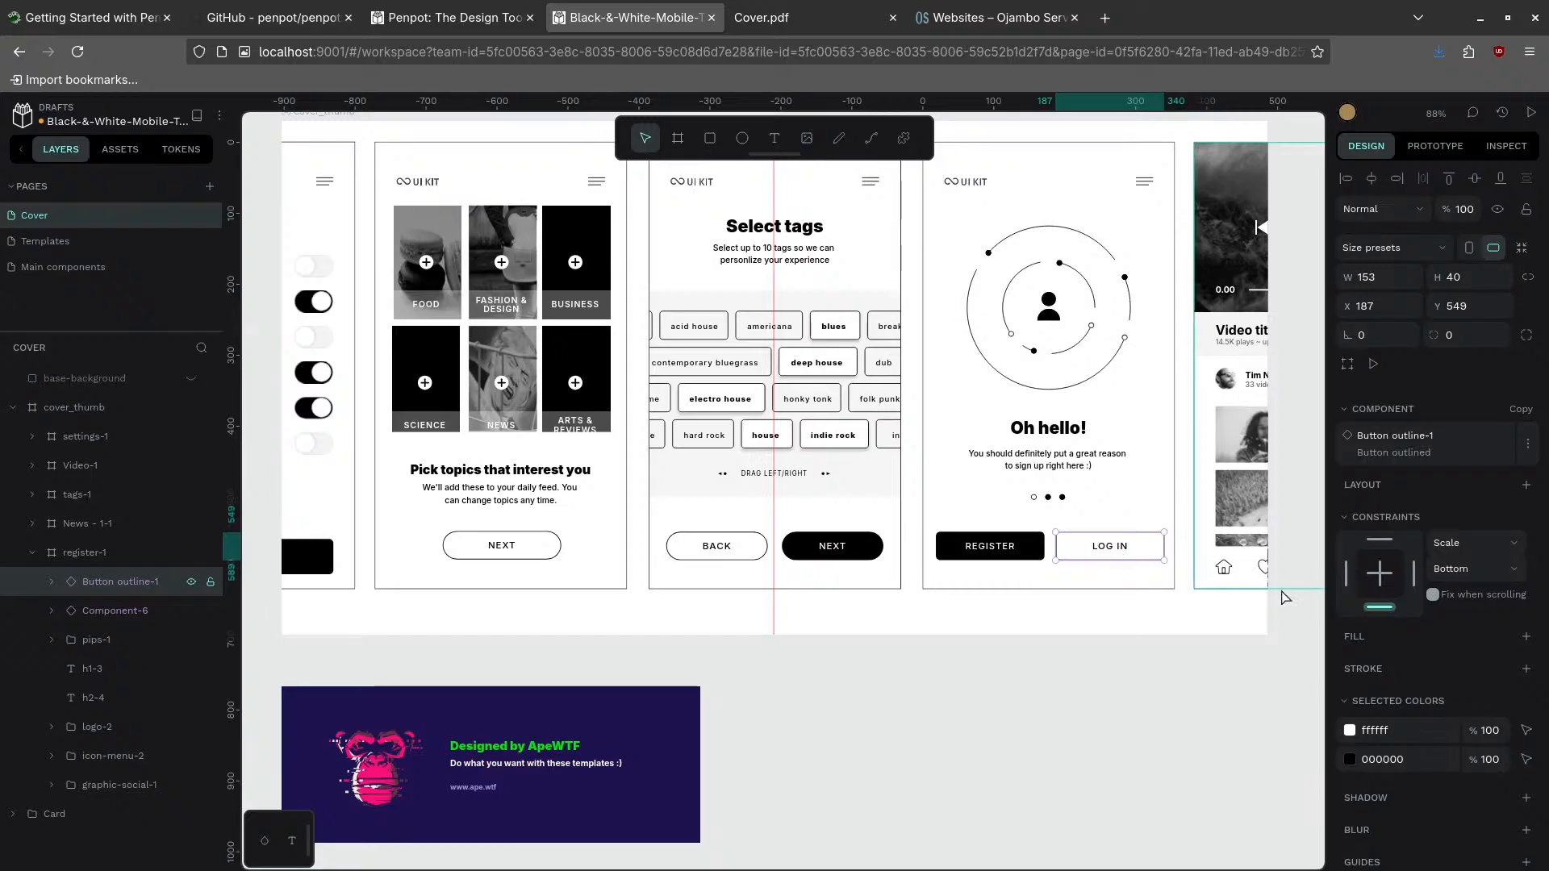
scroll(1366, 756, "down", 1)
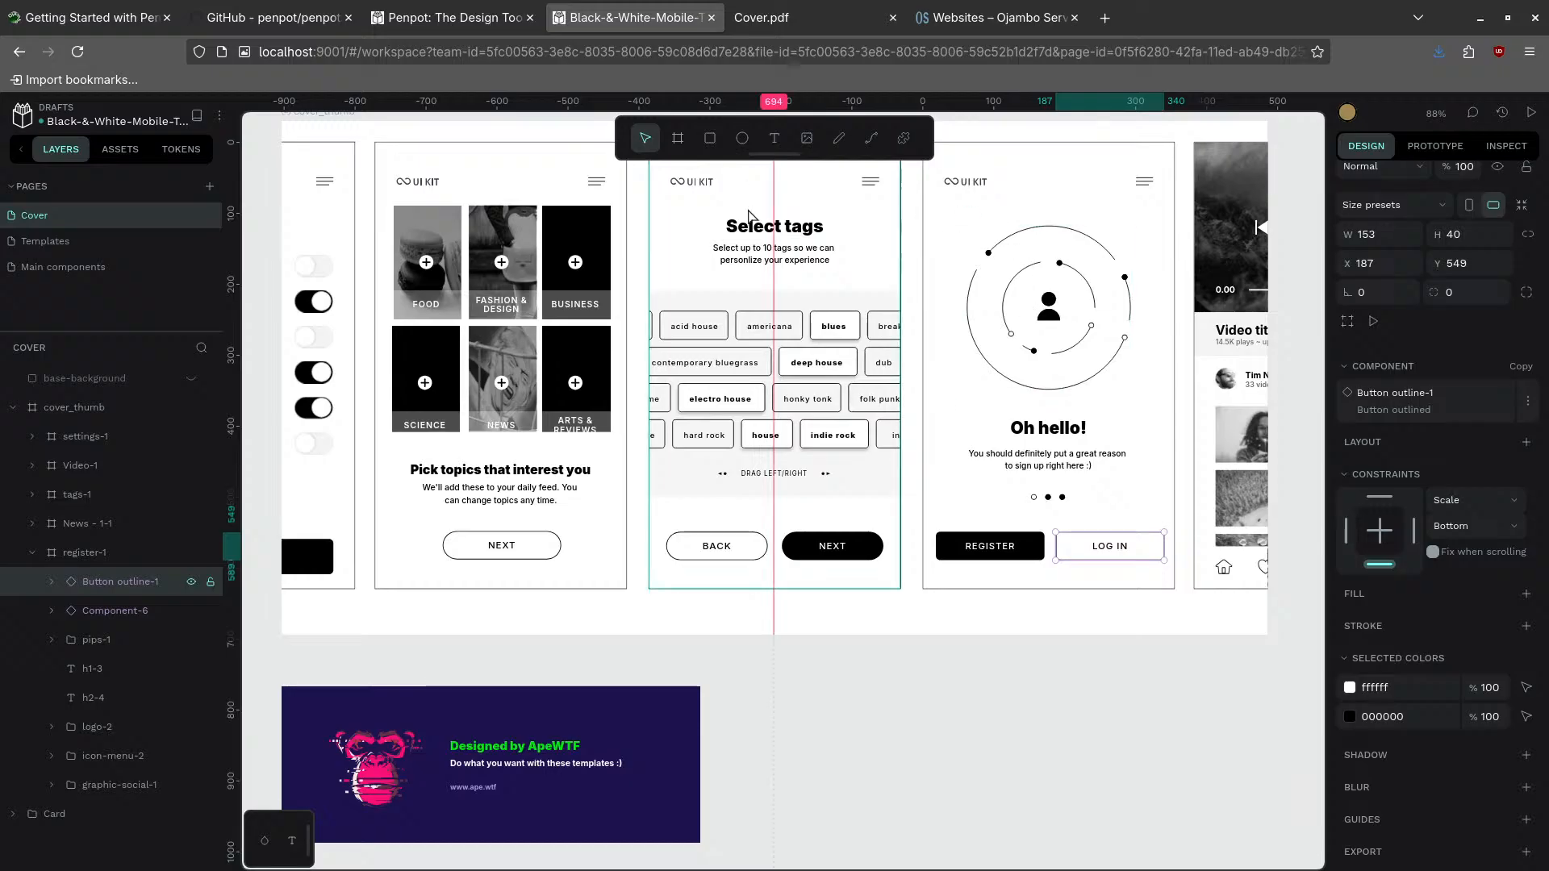
left_click(219, 116)
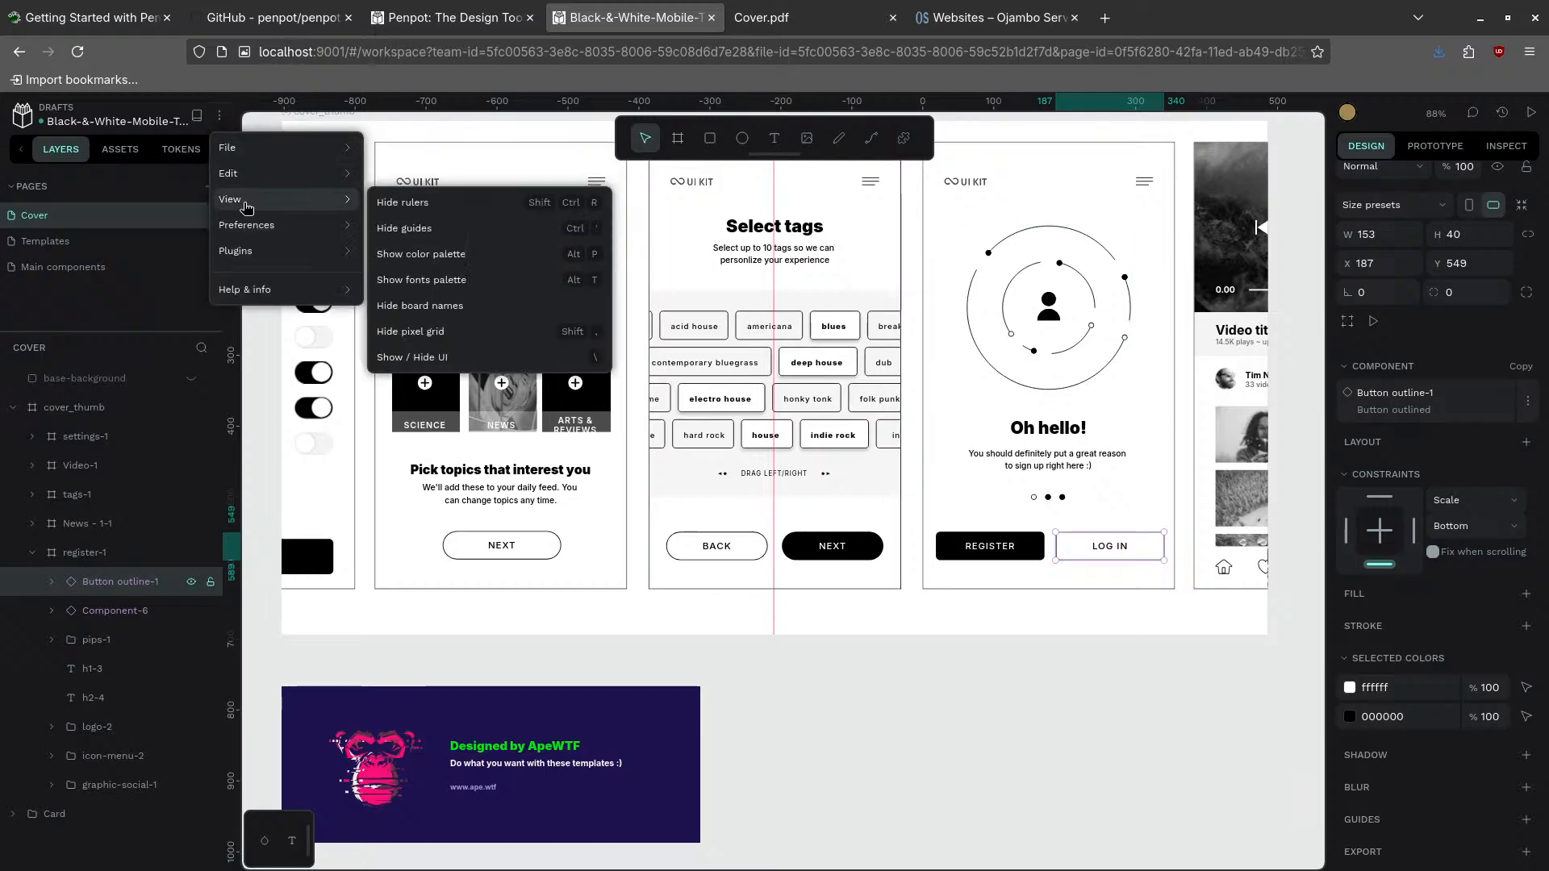
- Leave the Black-&-White-Mobile-Template design via the Penpot logo and return to the Projects dashboard
mouse_move(245, 173)
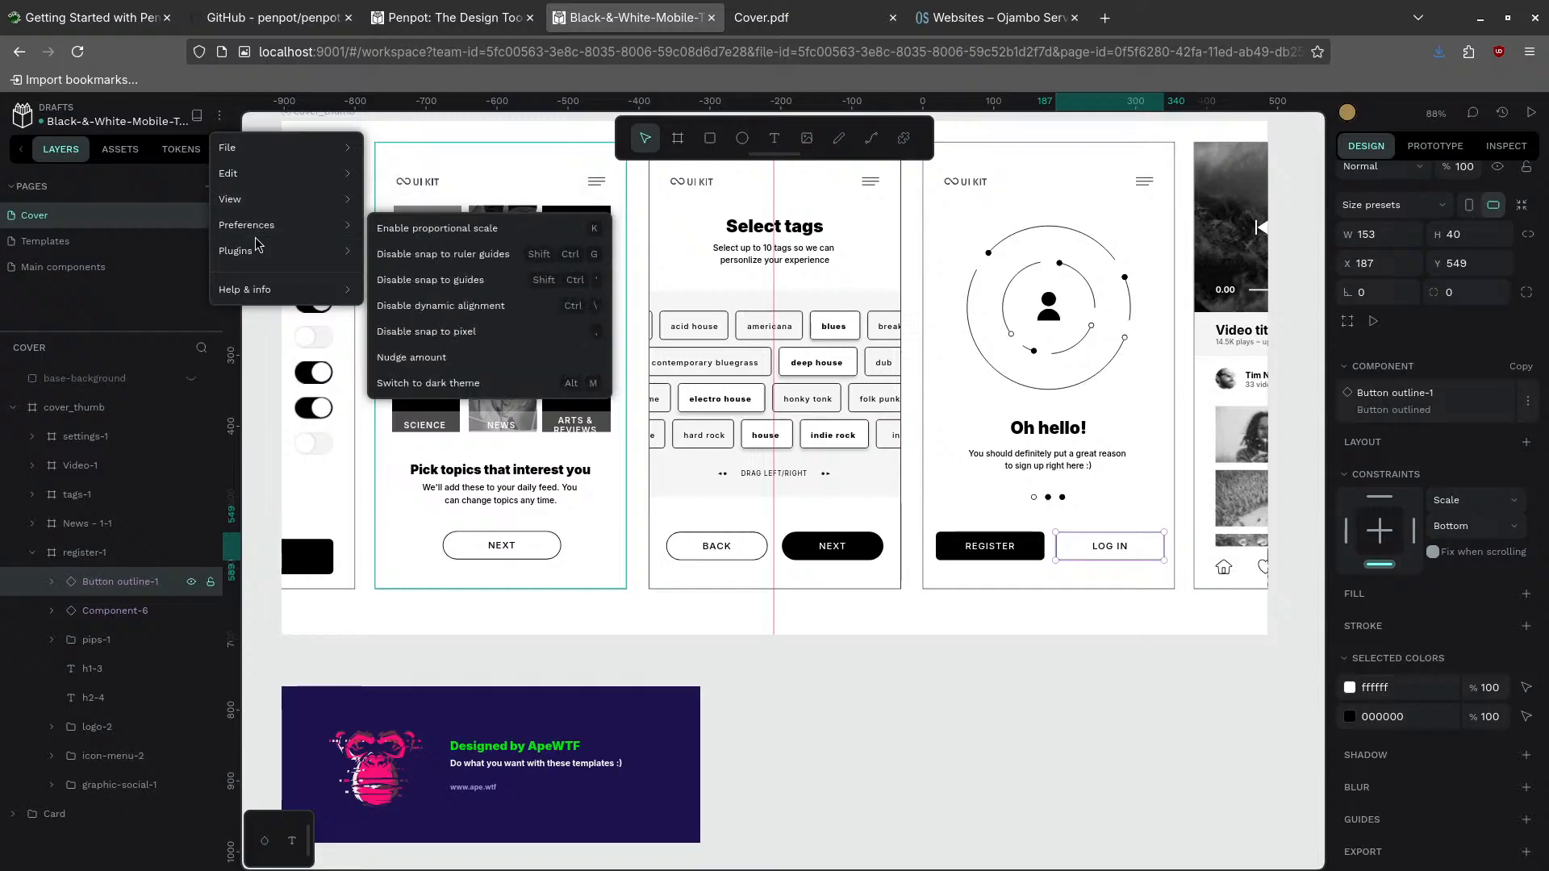
left_click(23, 117)
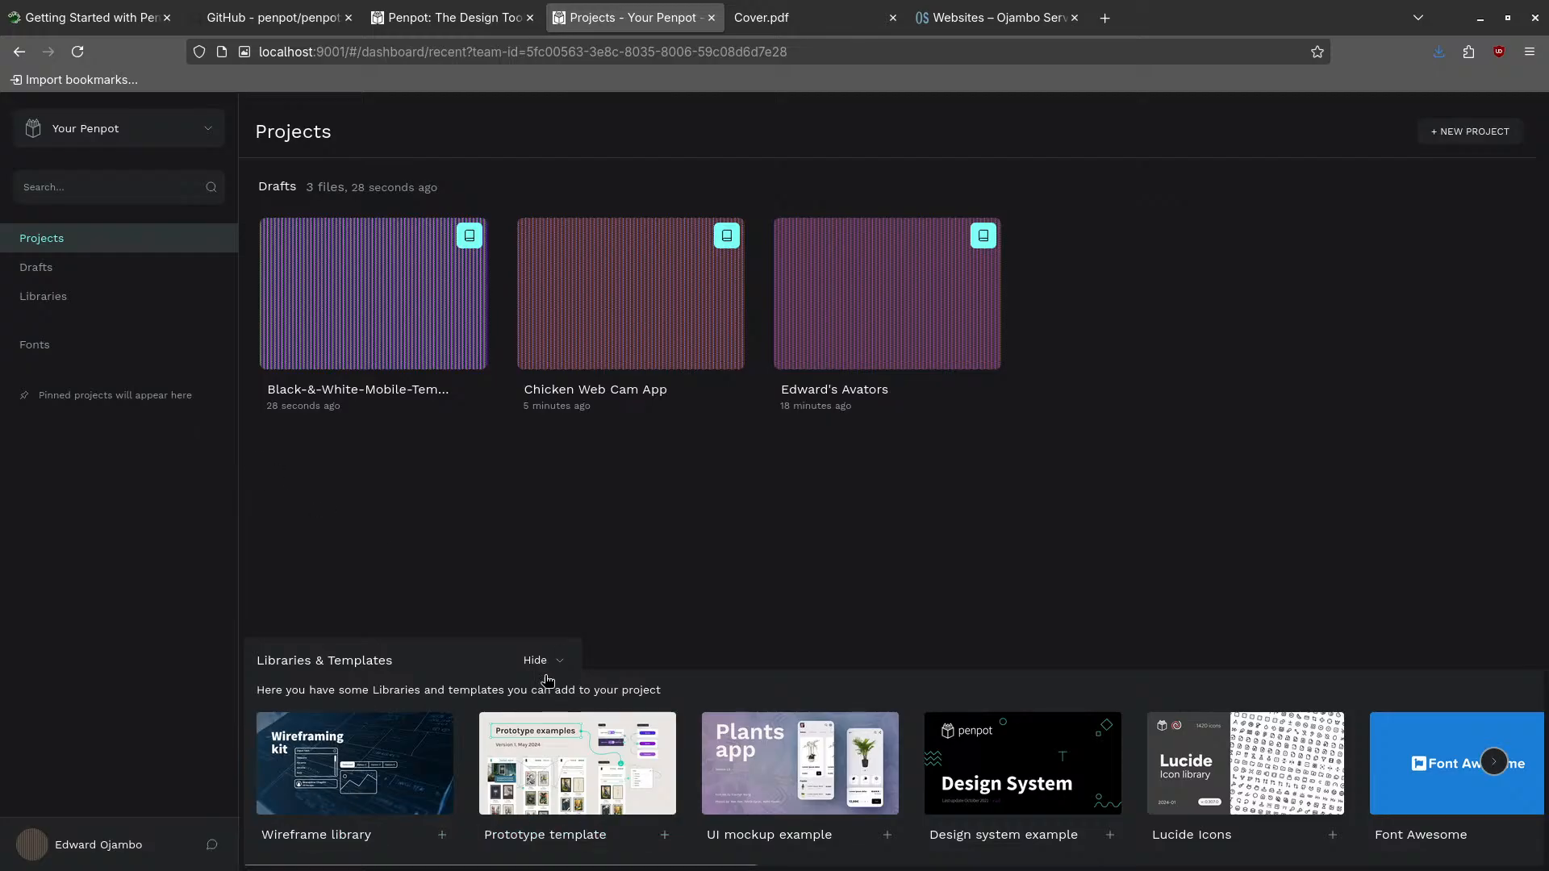
- View the Libraries, Fonts, Your account and Settings pages, then log out of Penpot
left_click(55, 300)
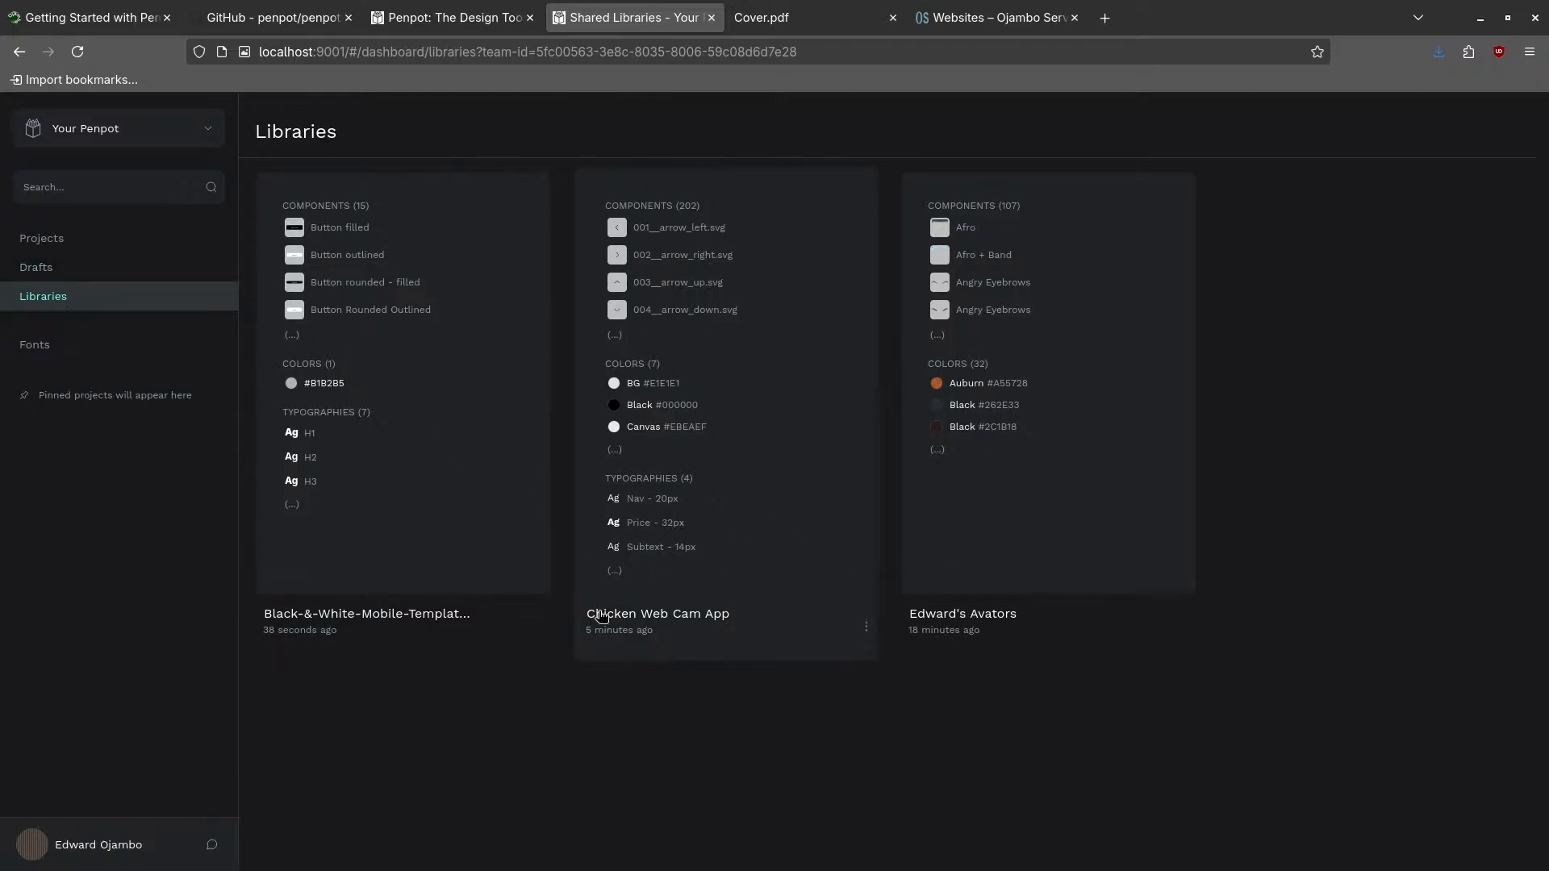
left_click(50, 345)
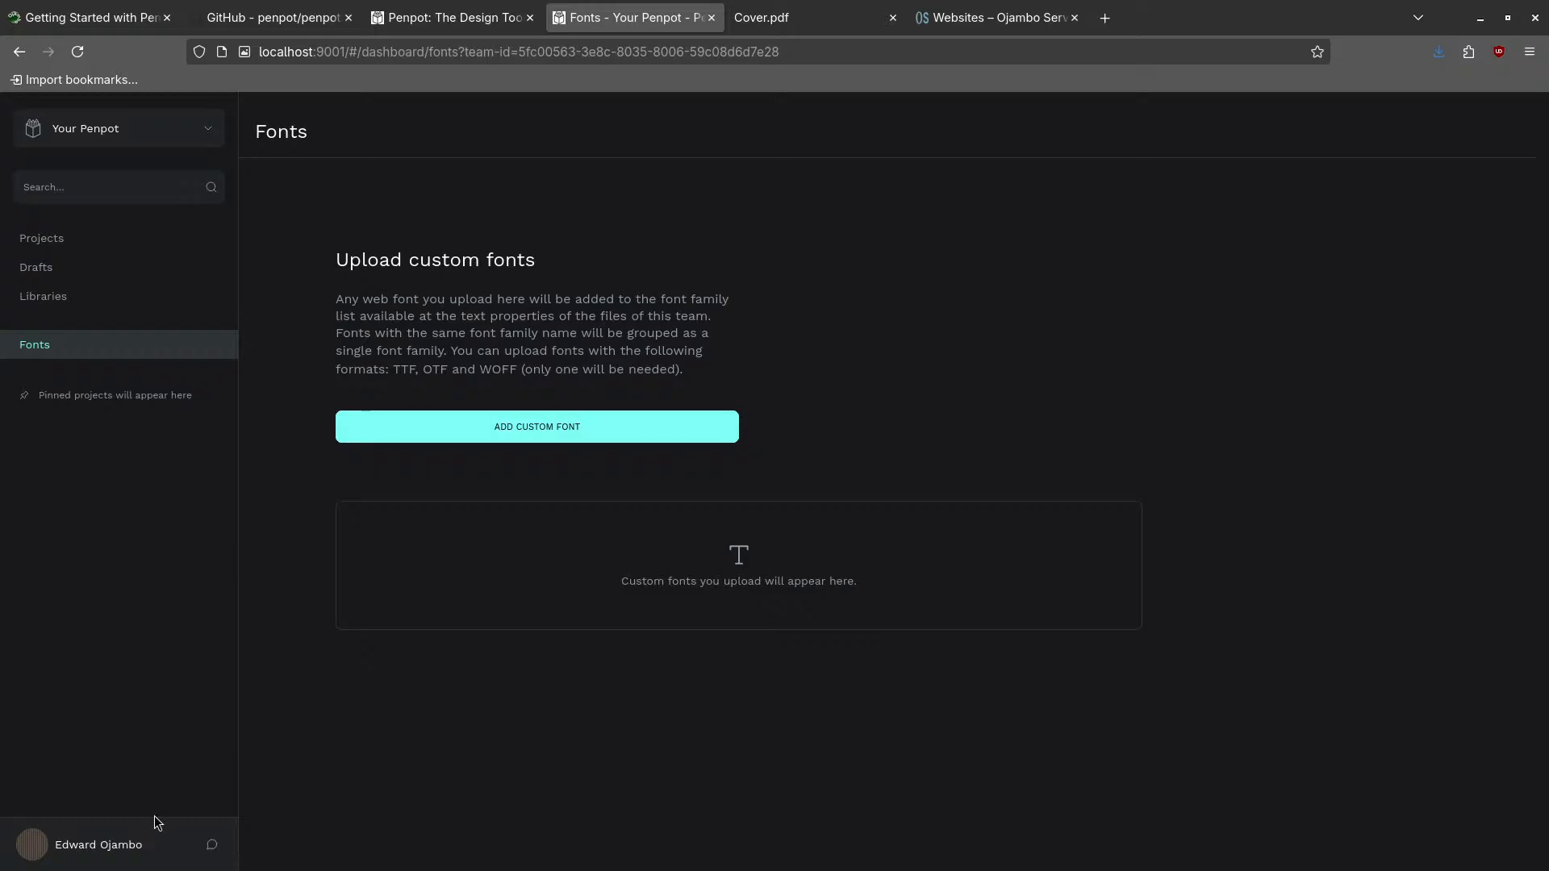
left_click(47, 846)
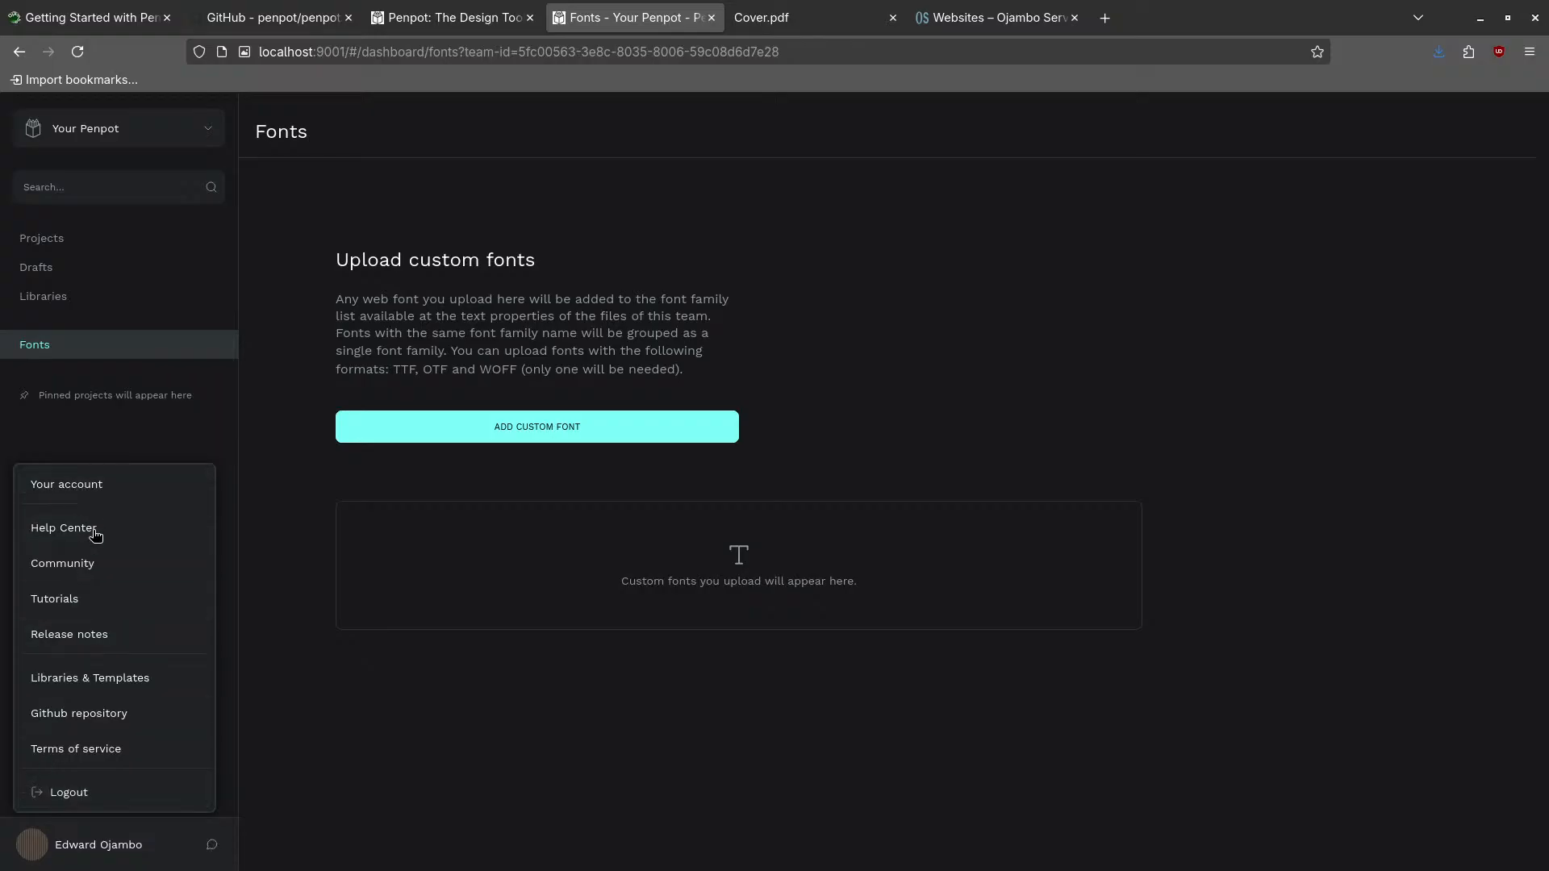
left_click(87, 484)
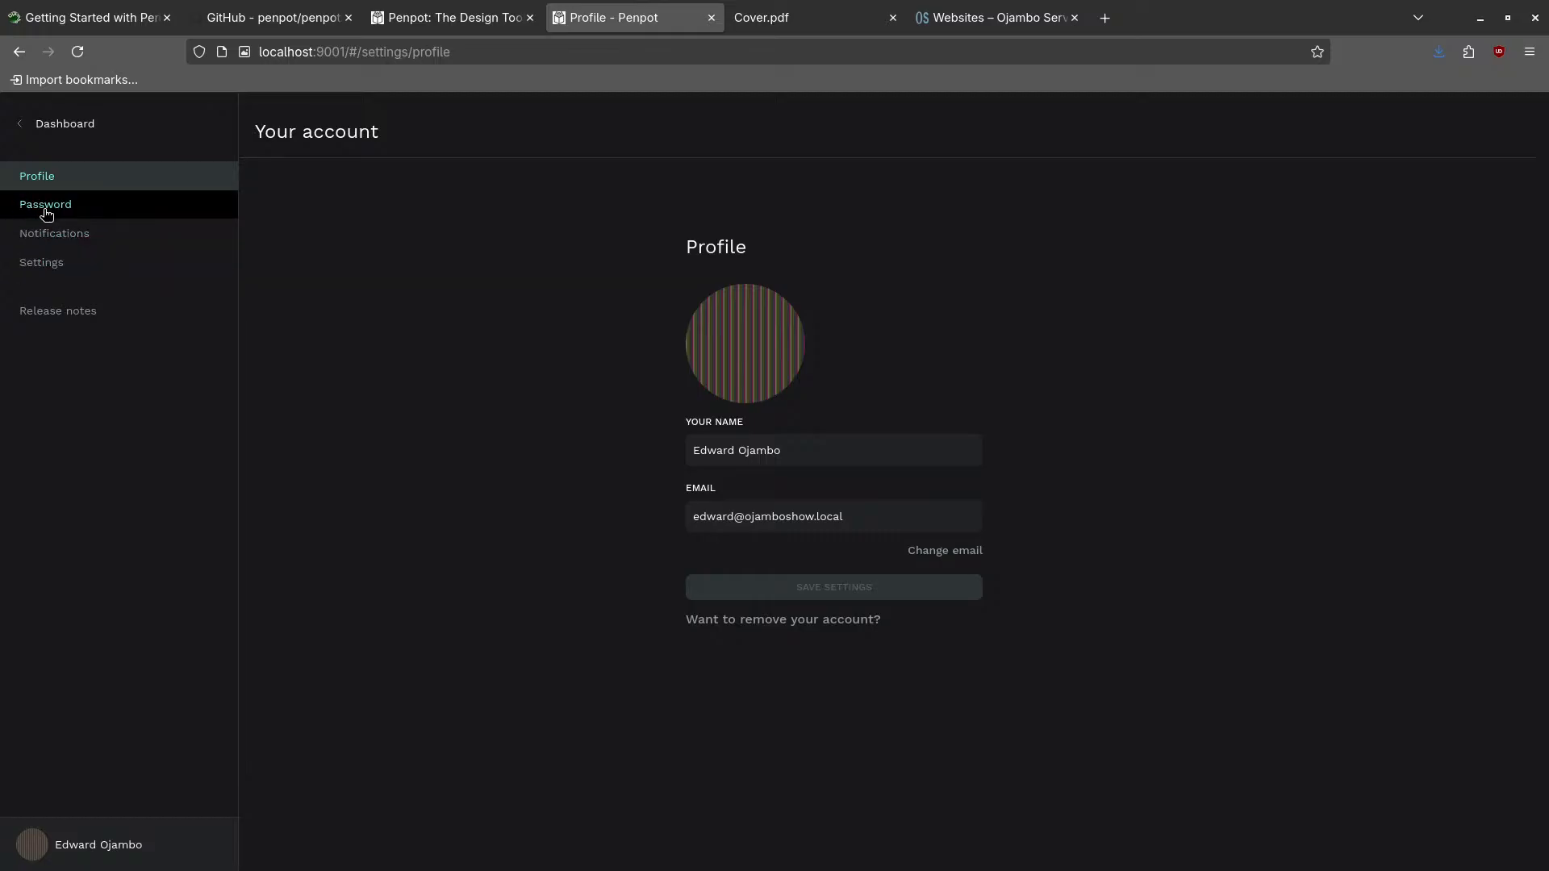
left_click(45, 264)
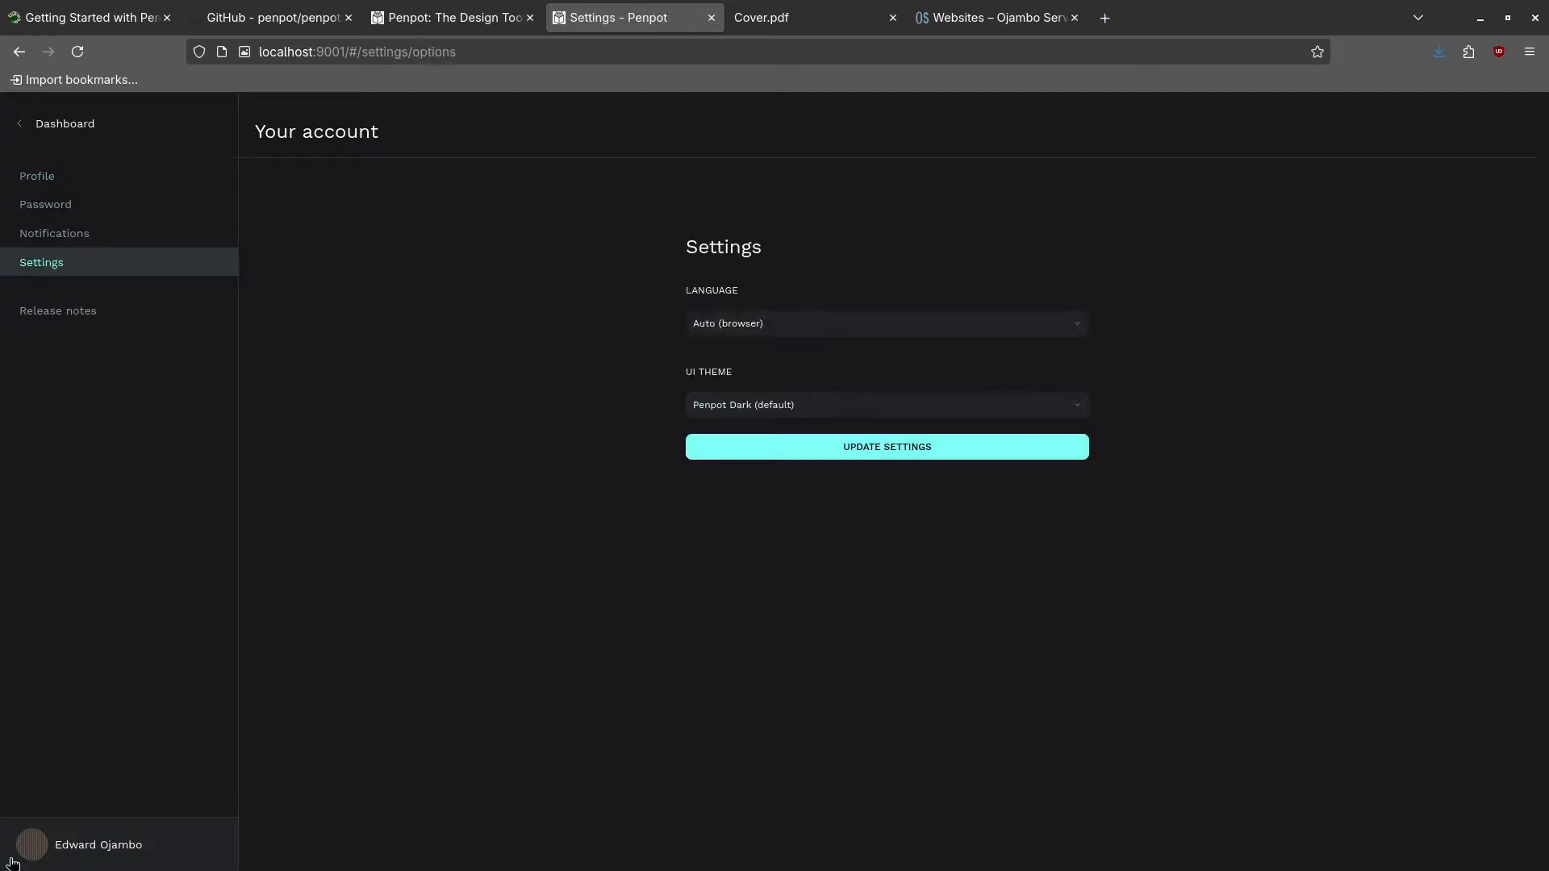
left_click(43, 843)
left_click(65, 795)
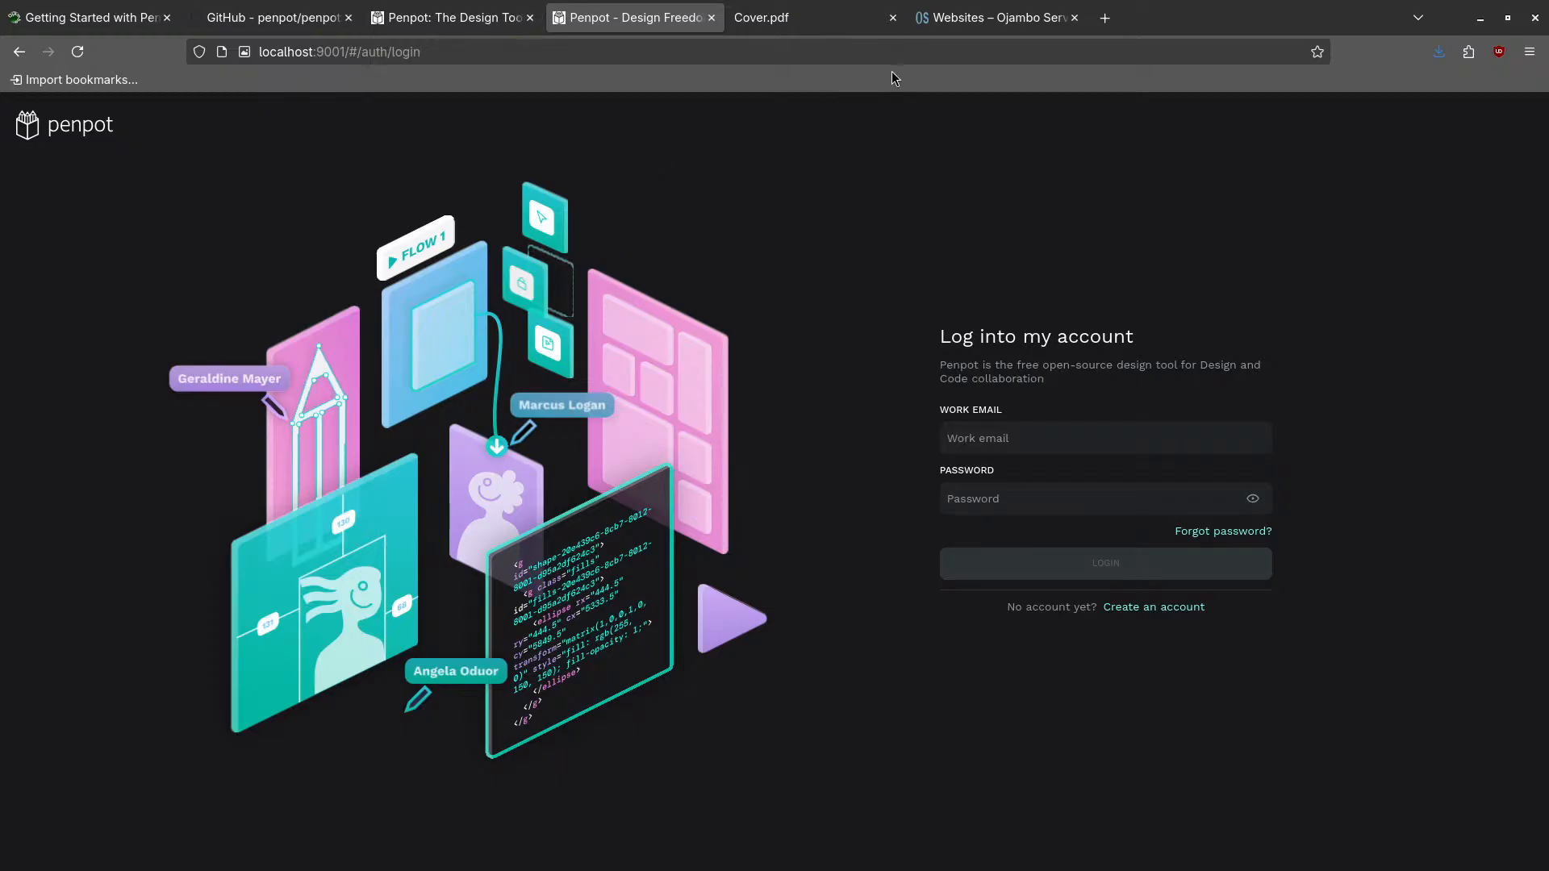
- Bring the Terminal window to the front and enlarge its text
key("super")
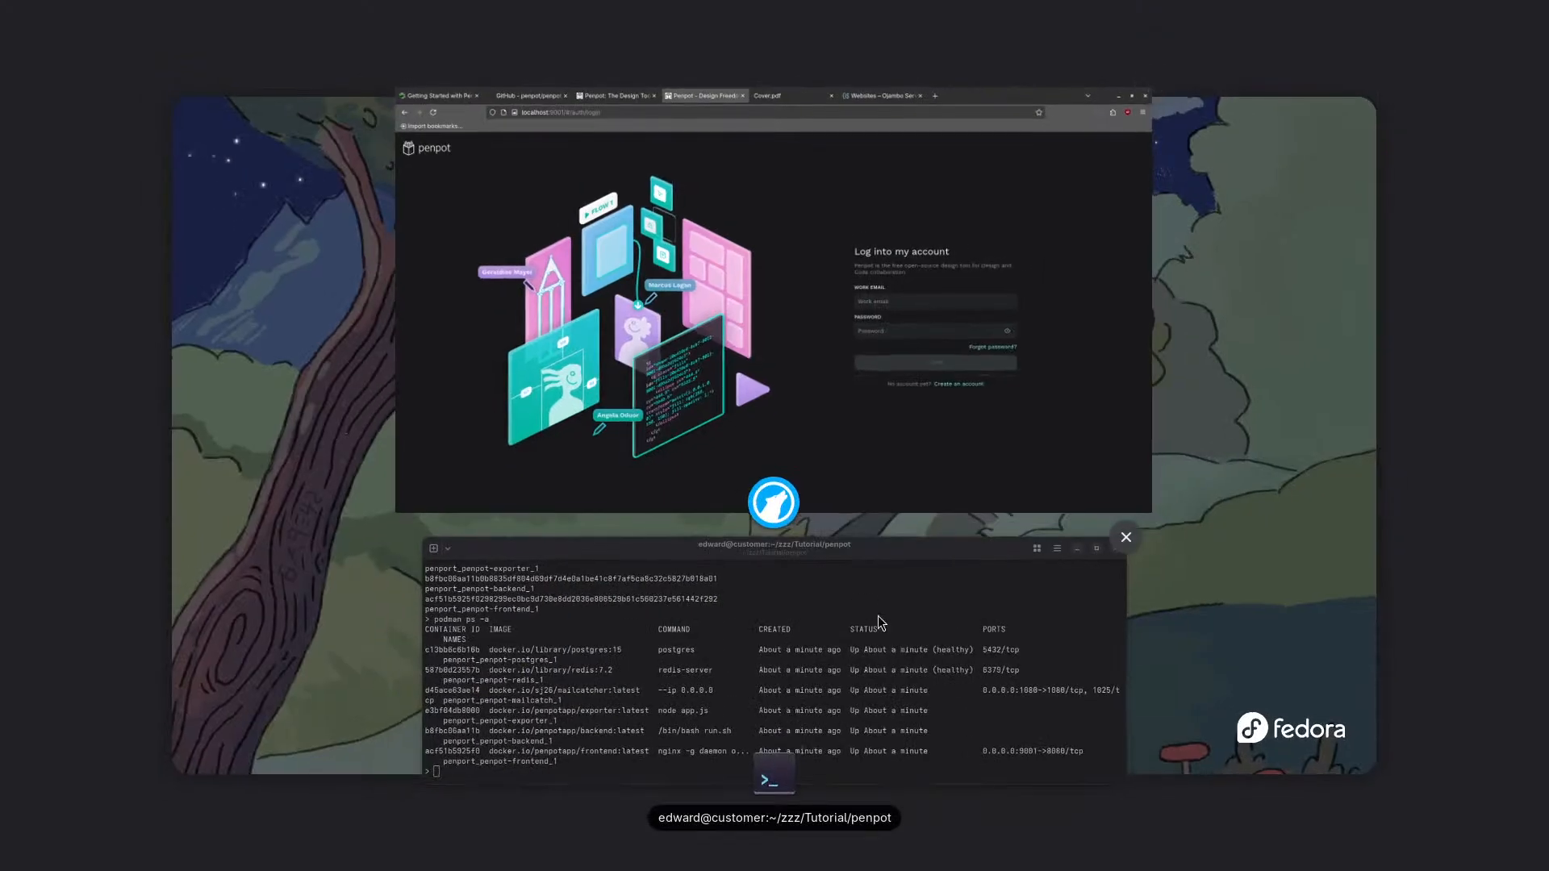
left_click(725, 611)
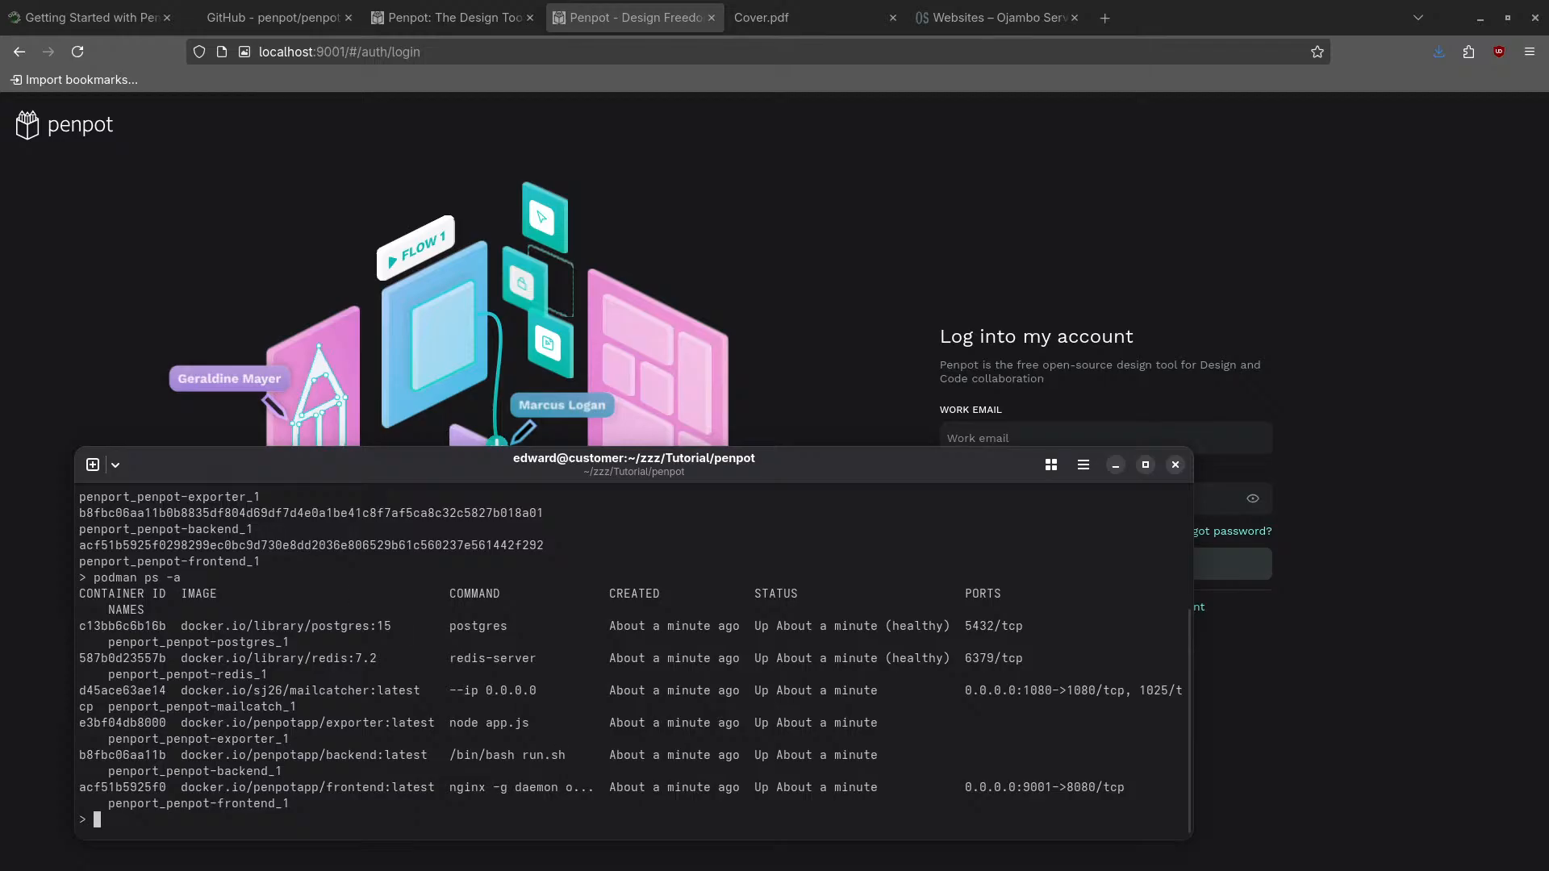
key("super")
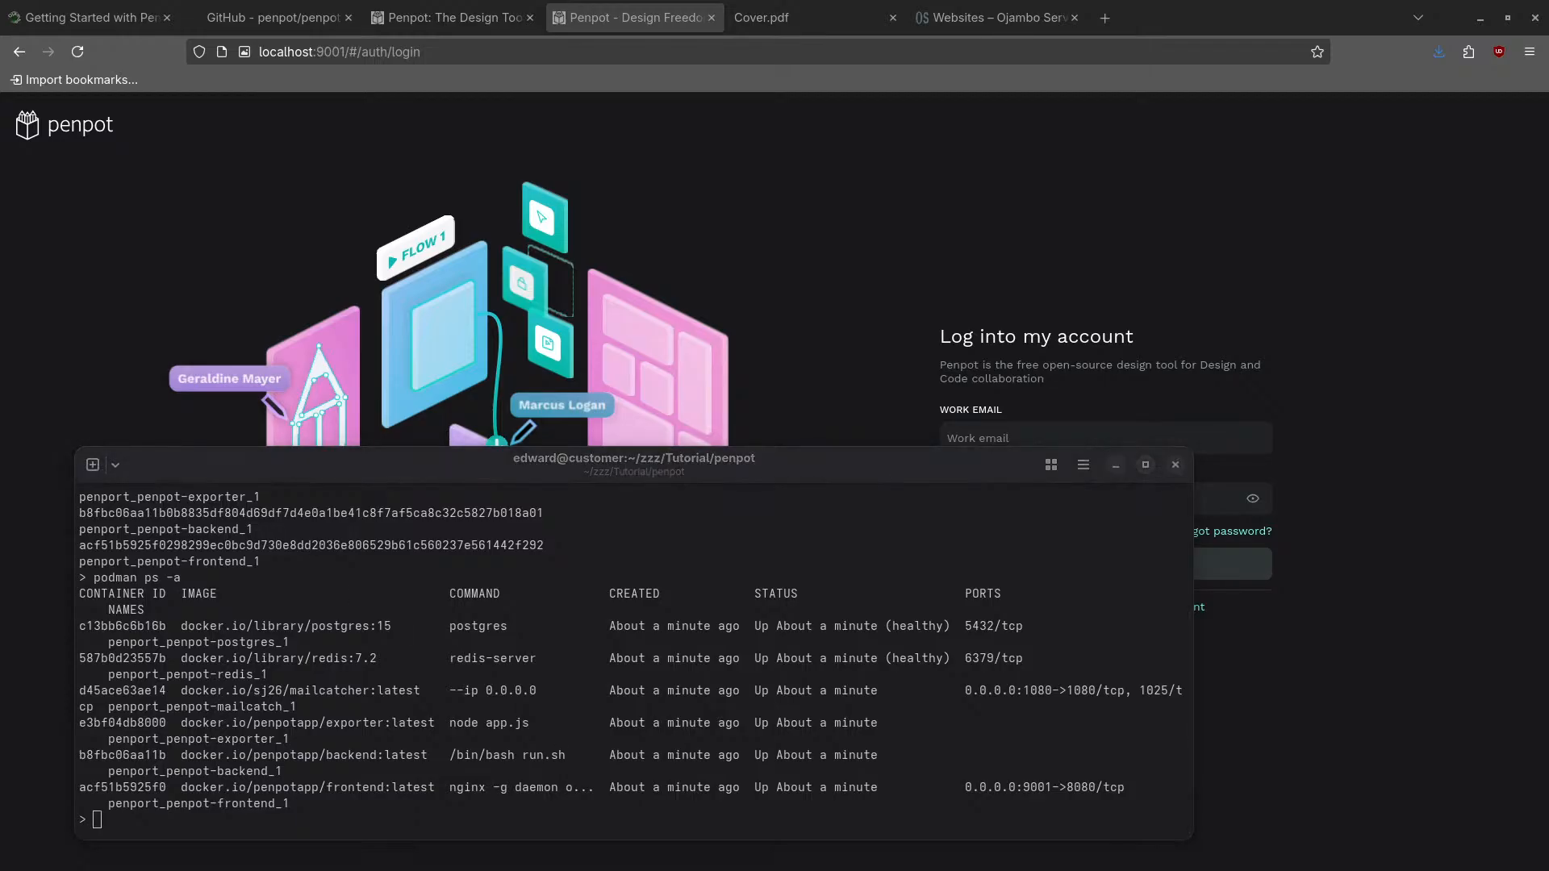
left_click(634, 812)
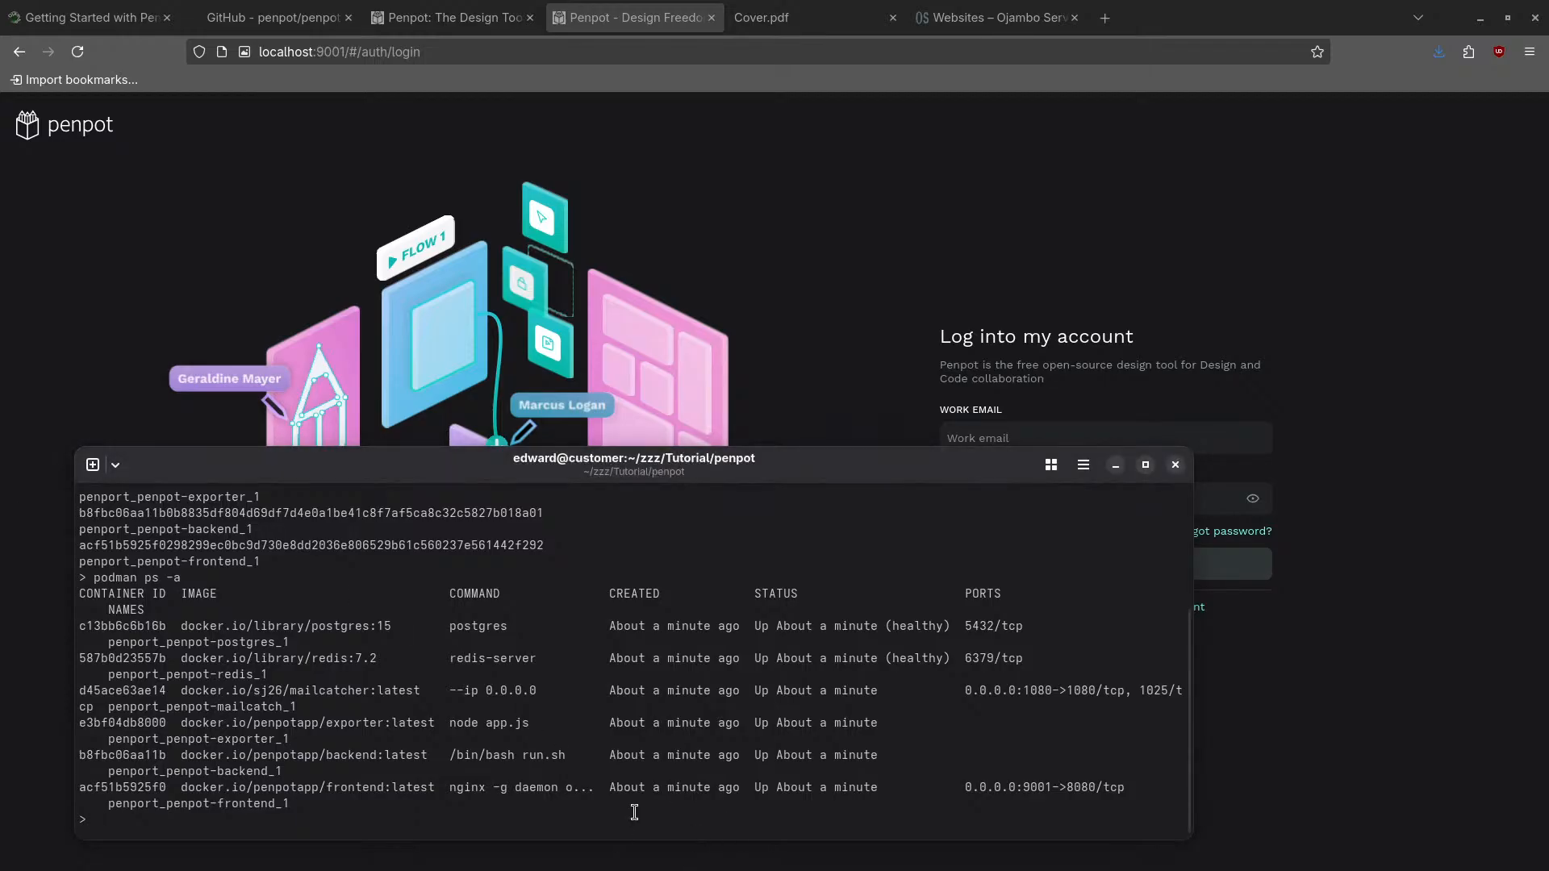
key("ctrl+plus")
key("ctrl+plus")
key("ctrl+plus")
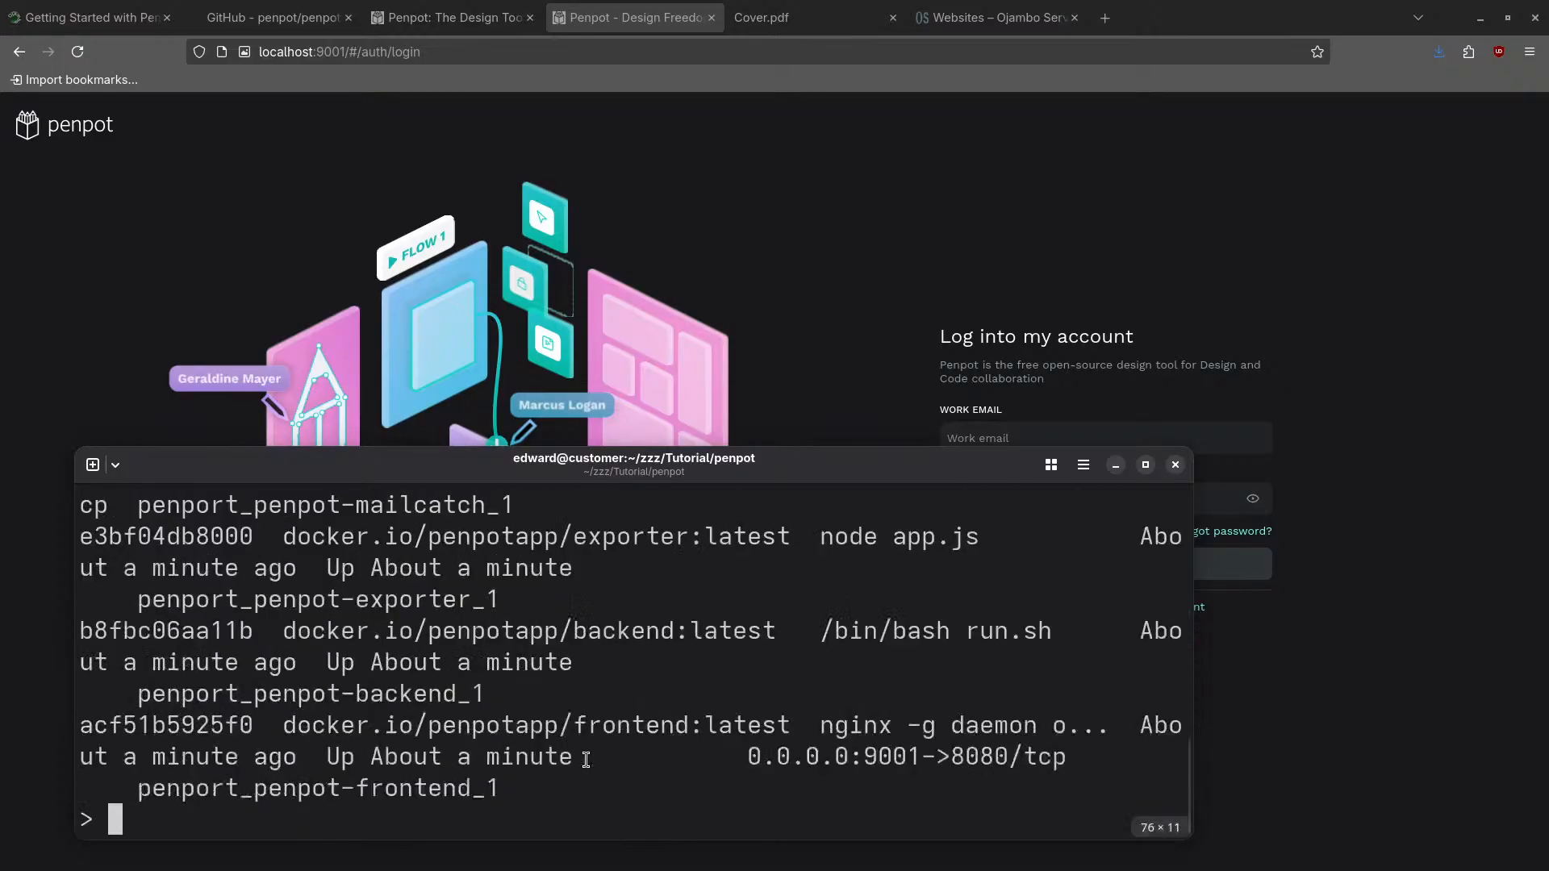
- Edit the recalled 'podman compose up -d' command into 'podman compose down' and run it
type("podman ")
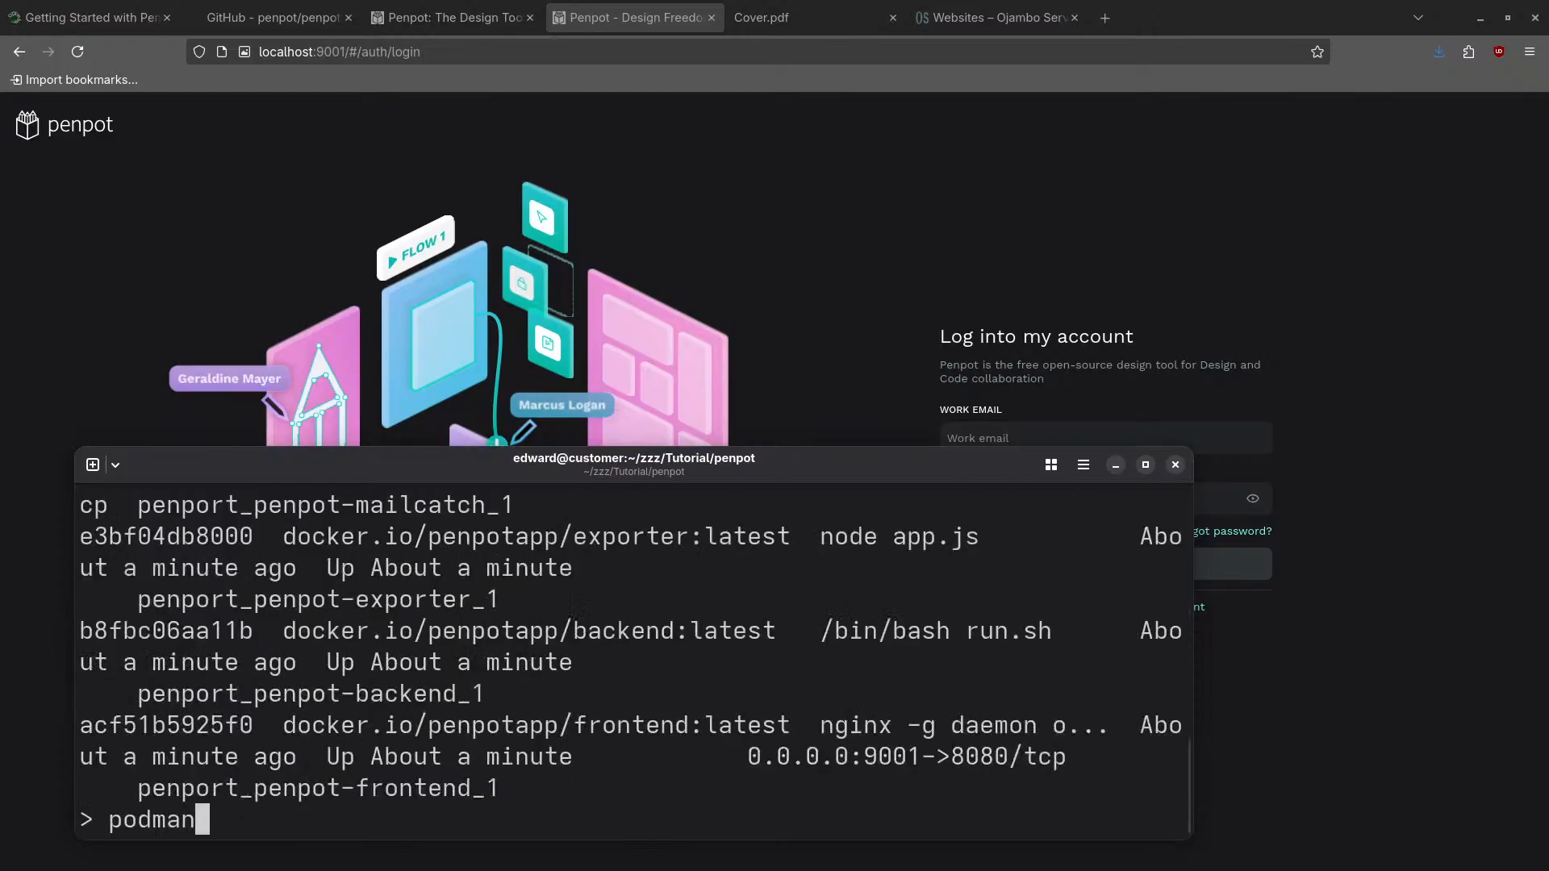
type("compos")
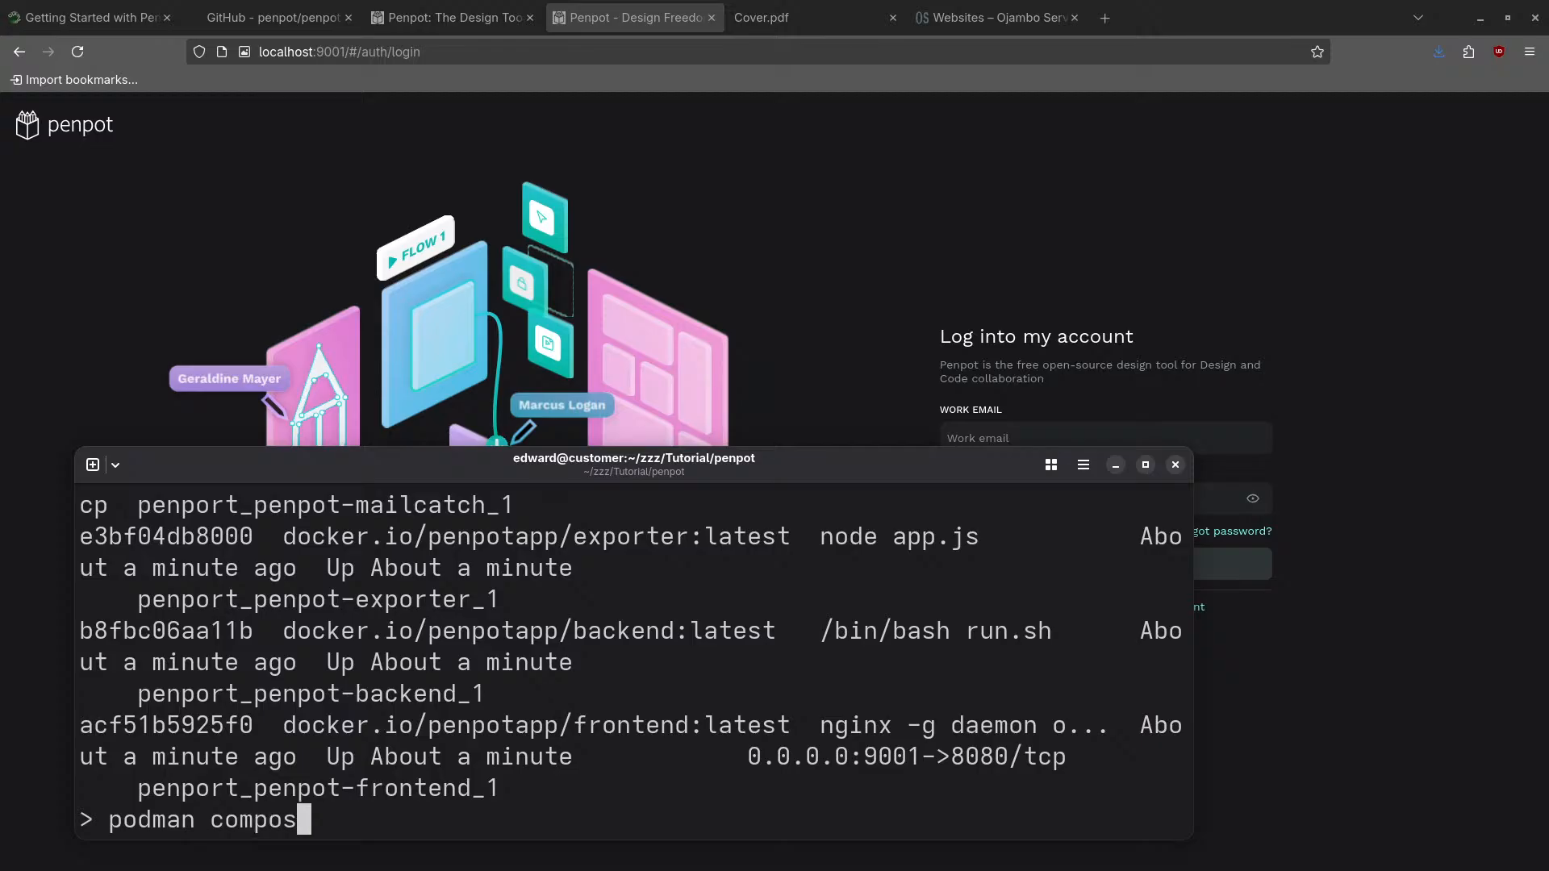
key("BackSpace")
key("BackSpace")
key("BackSpace")
key("BackSpace")
key("BackSpace")
key("BackSpace")
key("BackSpace")
key("BackSpace")
key("BackSpace")
key("BackSpace")
key("BackSpace")
key("BackSpace")
key("BackSpace")
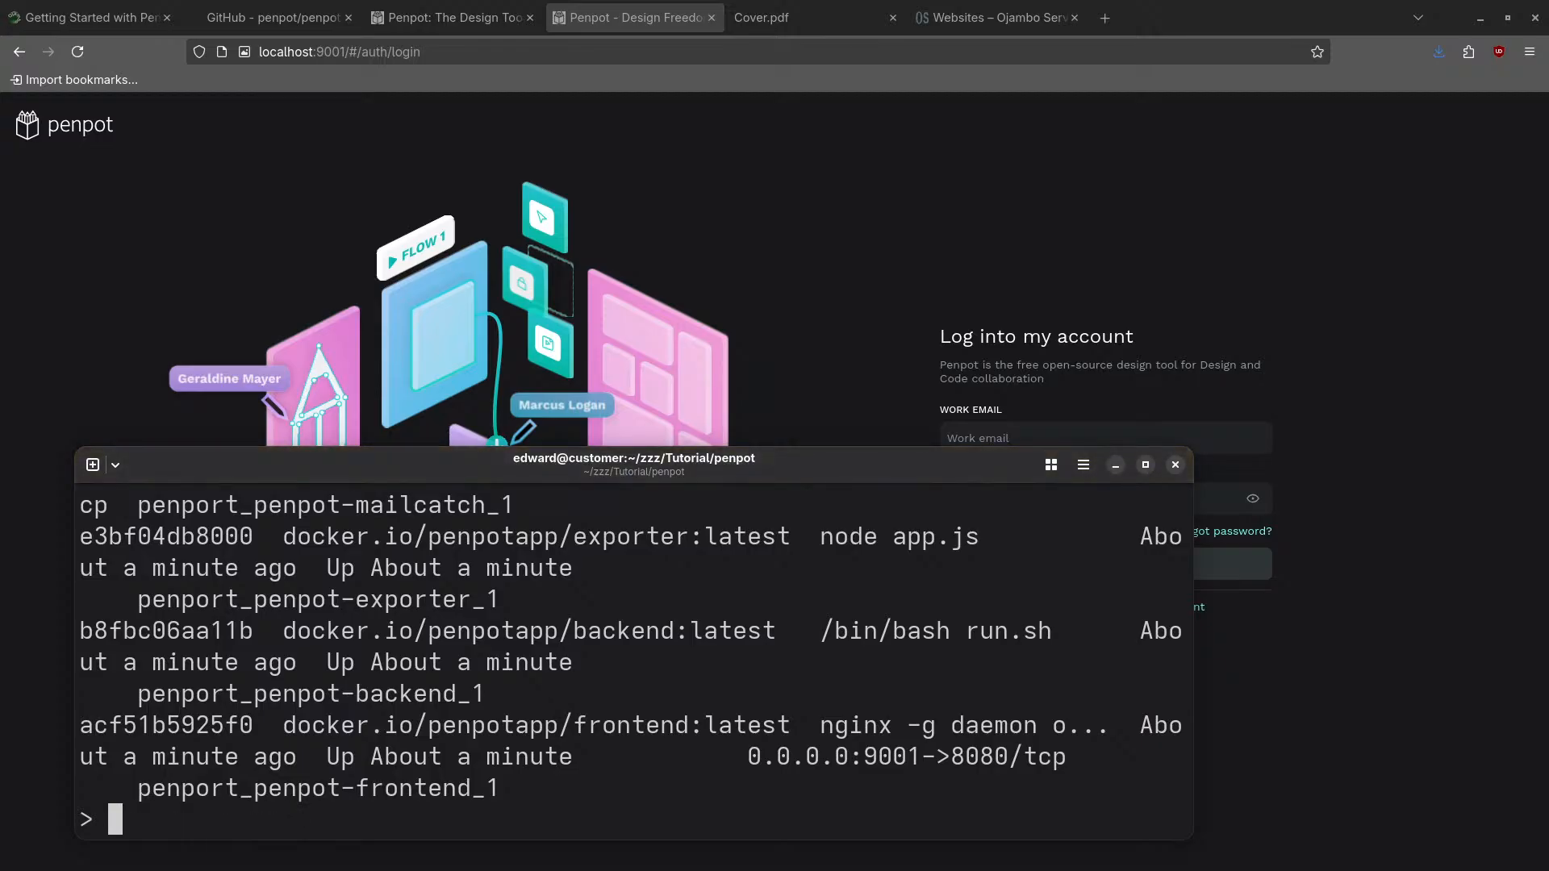
type("podman compose -p penport -f docker-compose.yaml up -d")
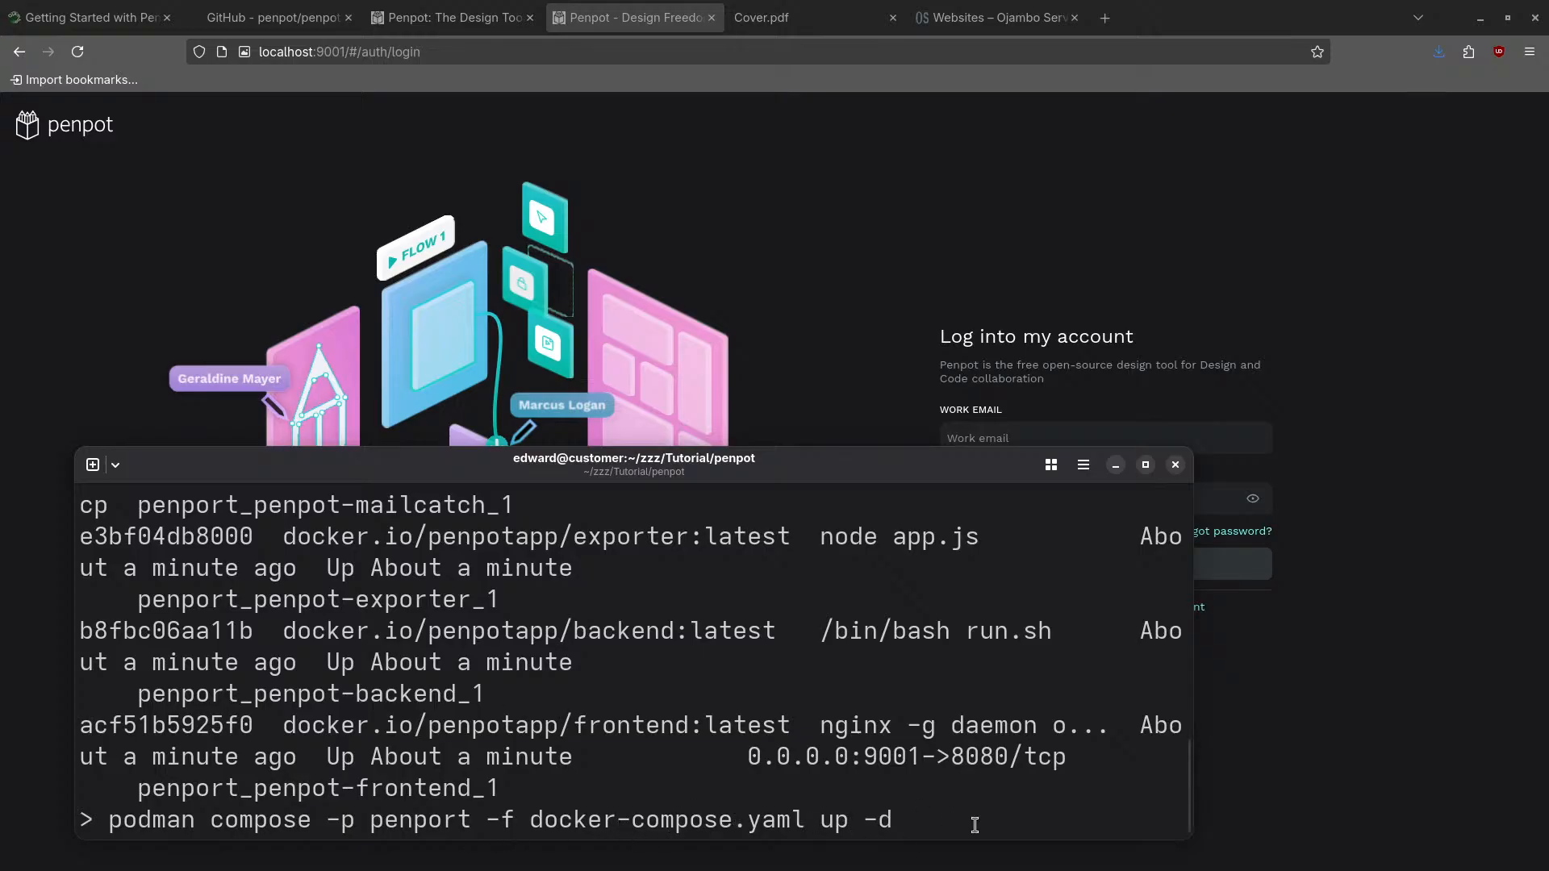
key("Left")
key("BackSpace")
key("BackSpace")
key("BackSpace")
key("BackSpace")
type("own")
key("Return")
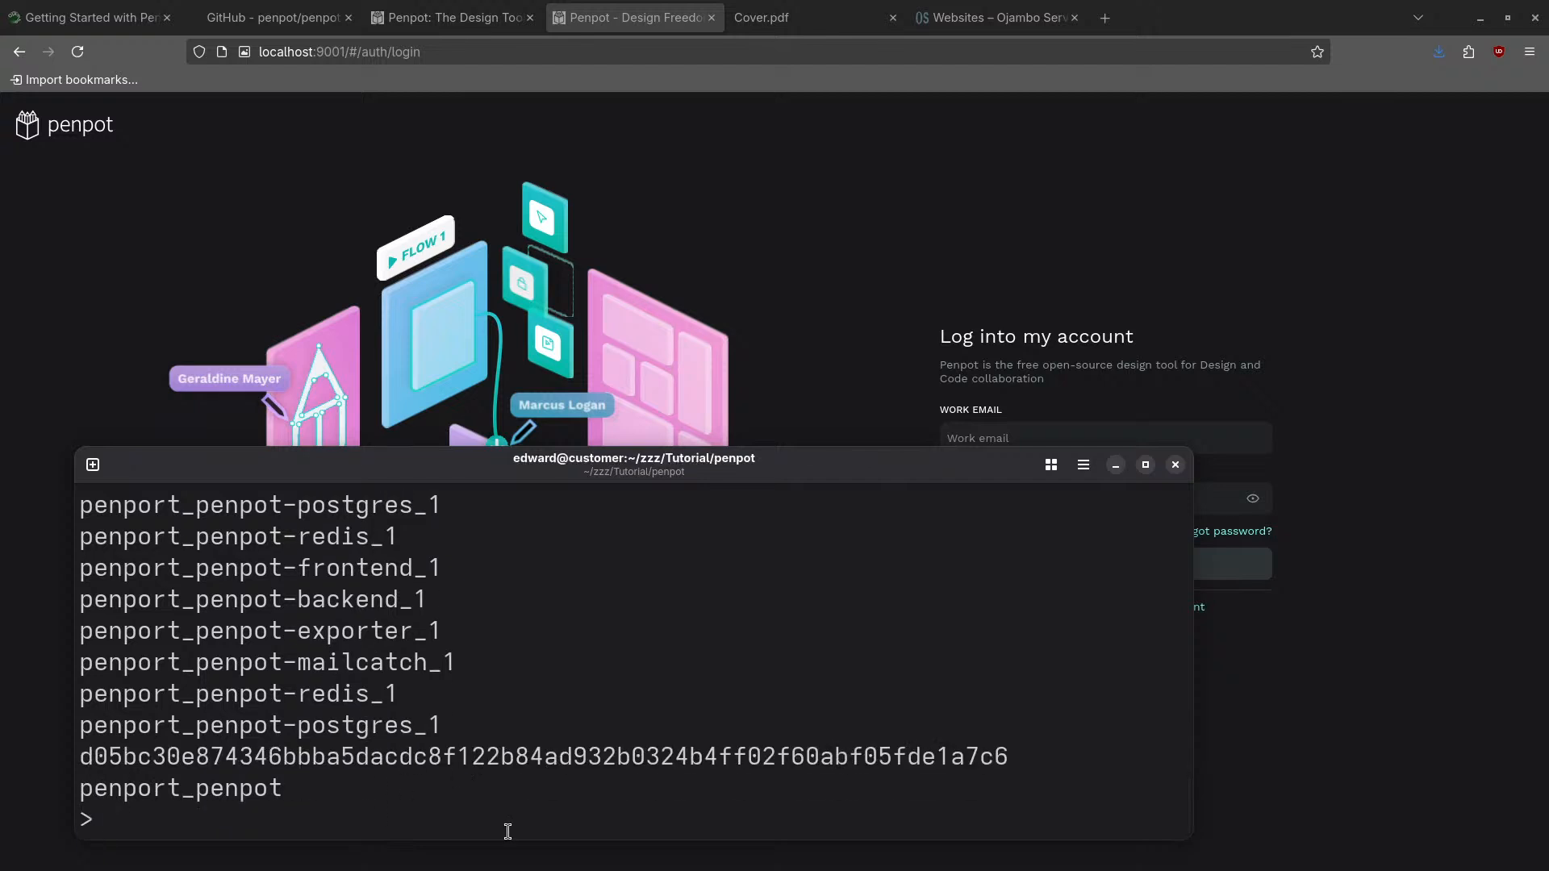
- Run 'podman ps -a' to confirm no containers, then 'podman volume ls' to list volumes
type("podman ps -a")
key("Return")
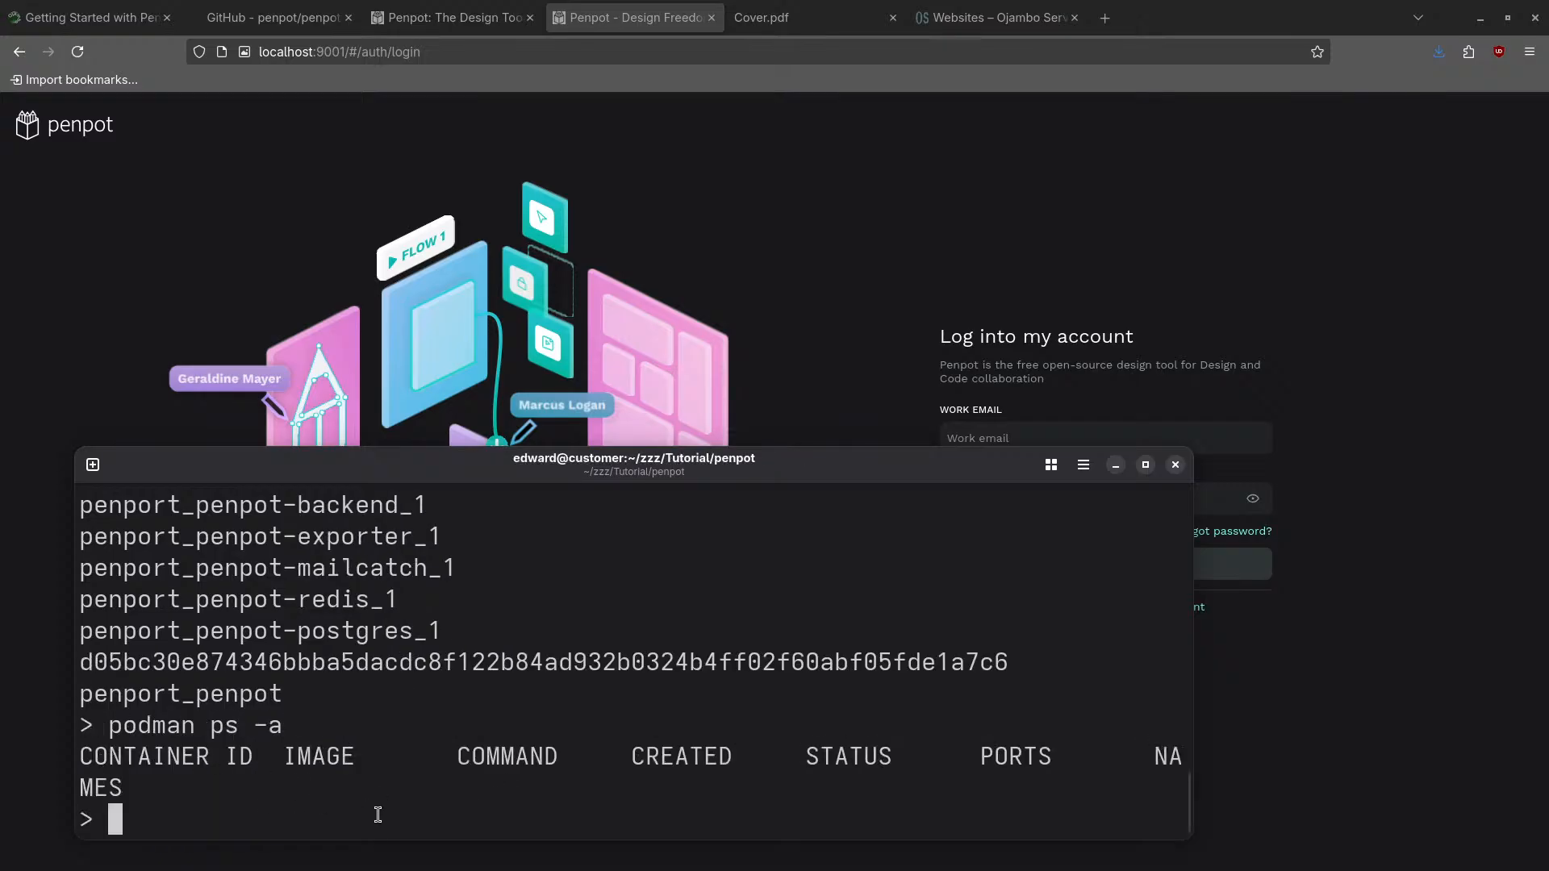
type("po")
key("BackSpace")
type("odma")
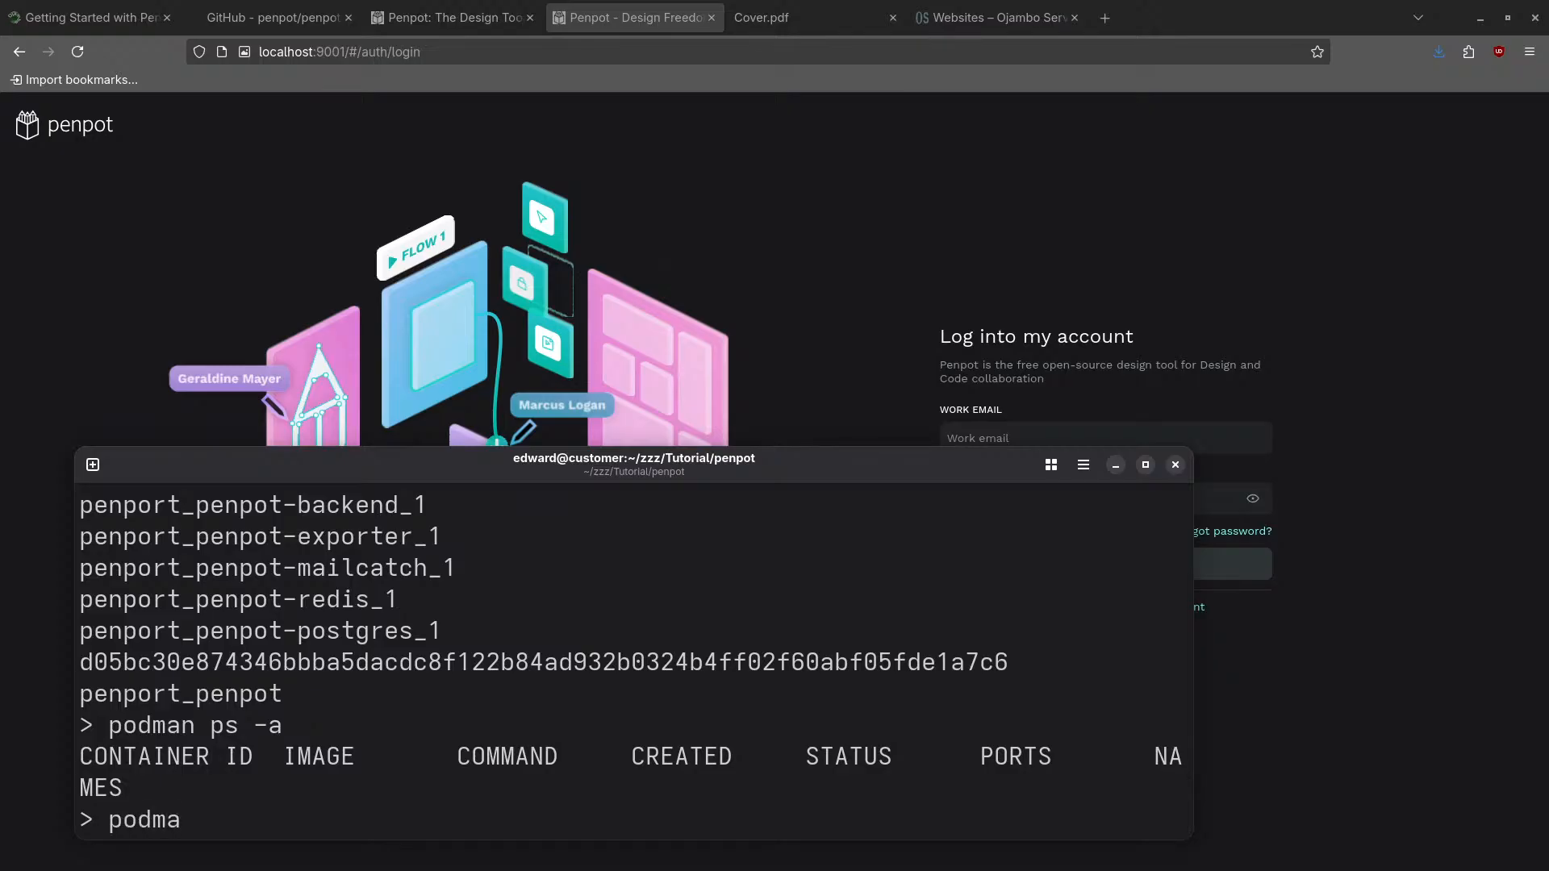
type("n volume l")
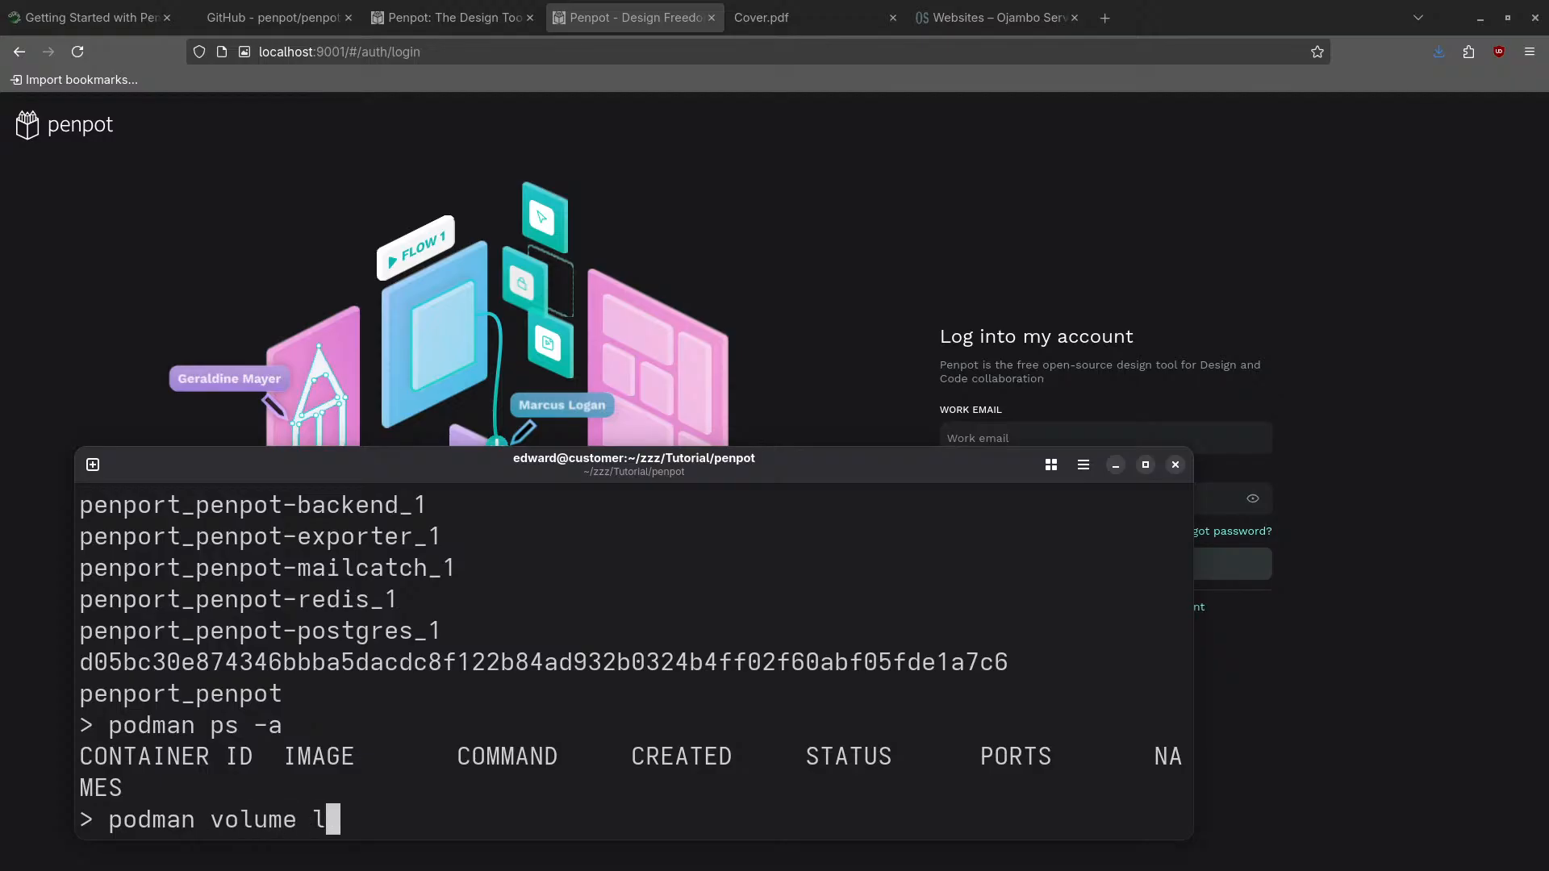
type("s")
key("Return")
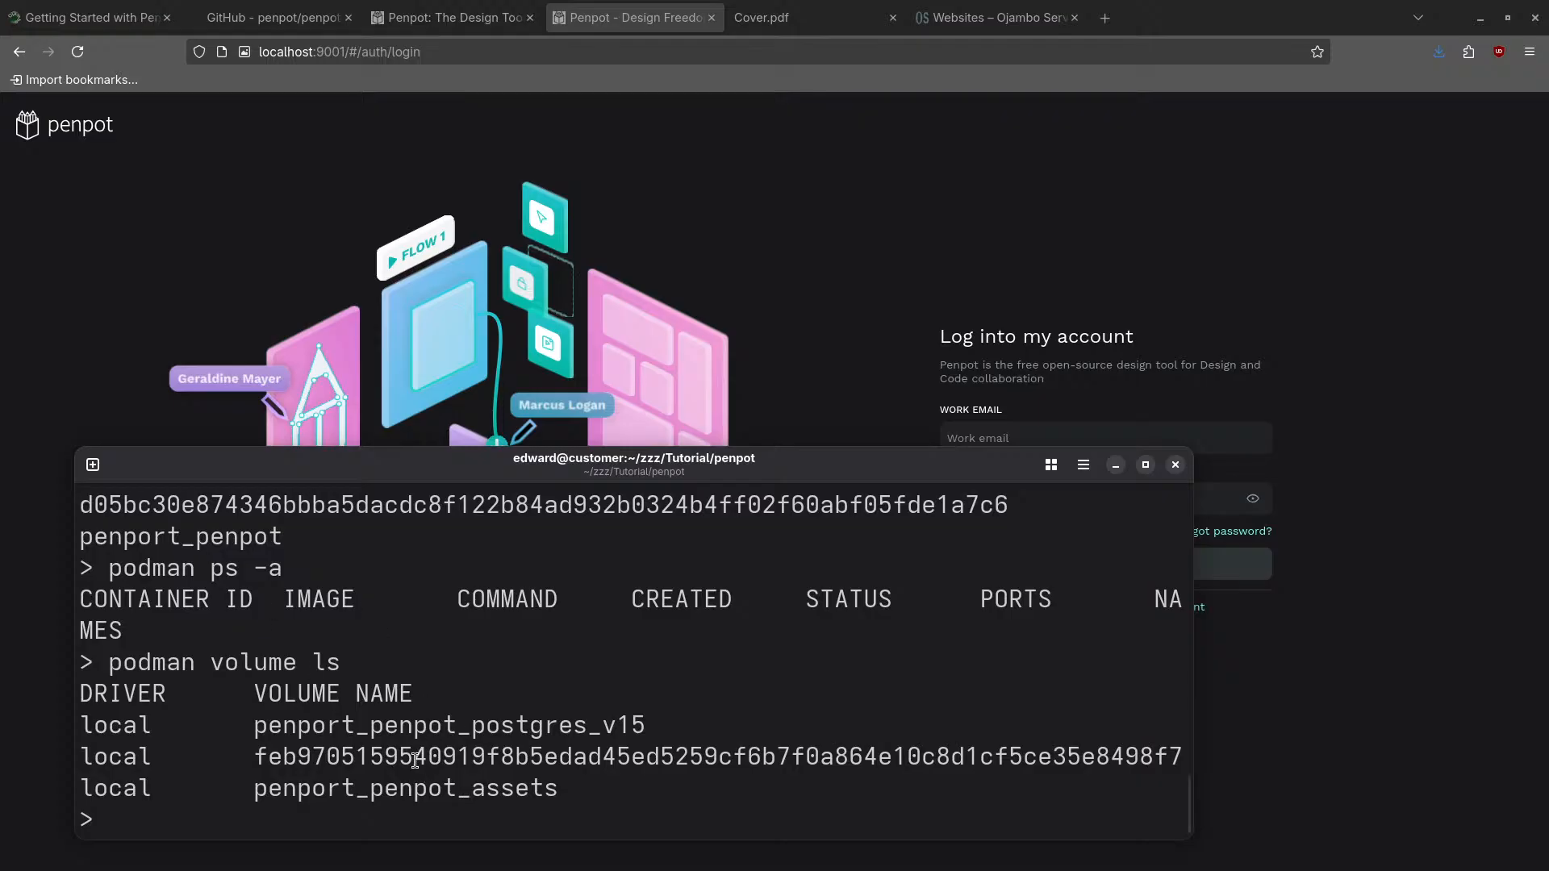
- Delete the penport_penpot_postgres_v15 volume with 'podman volume rm', pasting its copied name
type("podman vo")
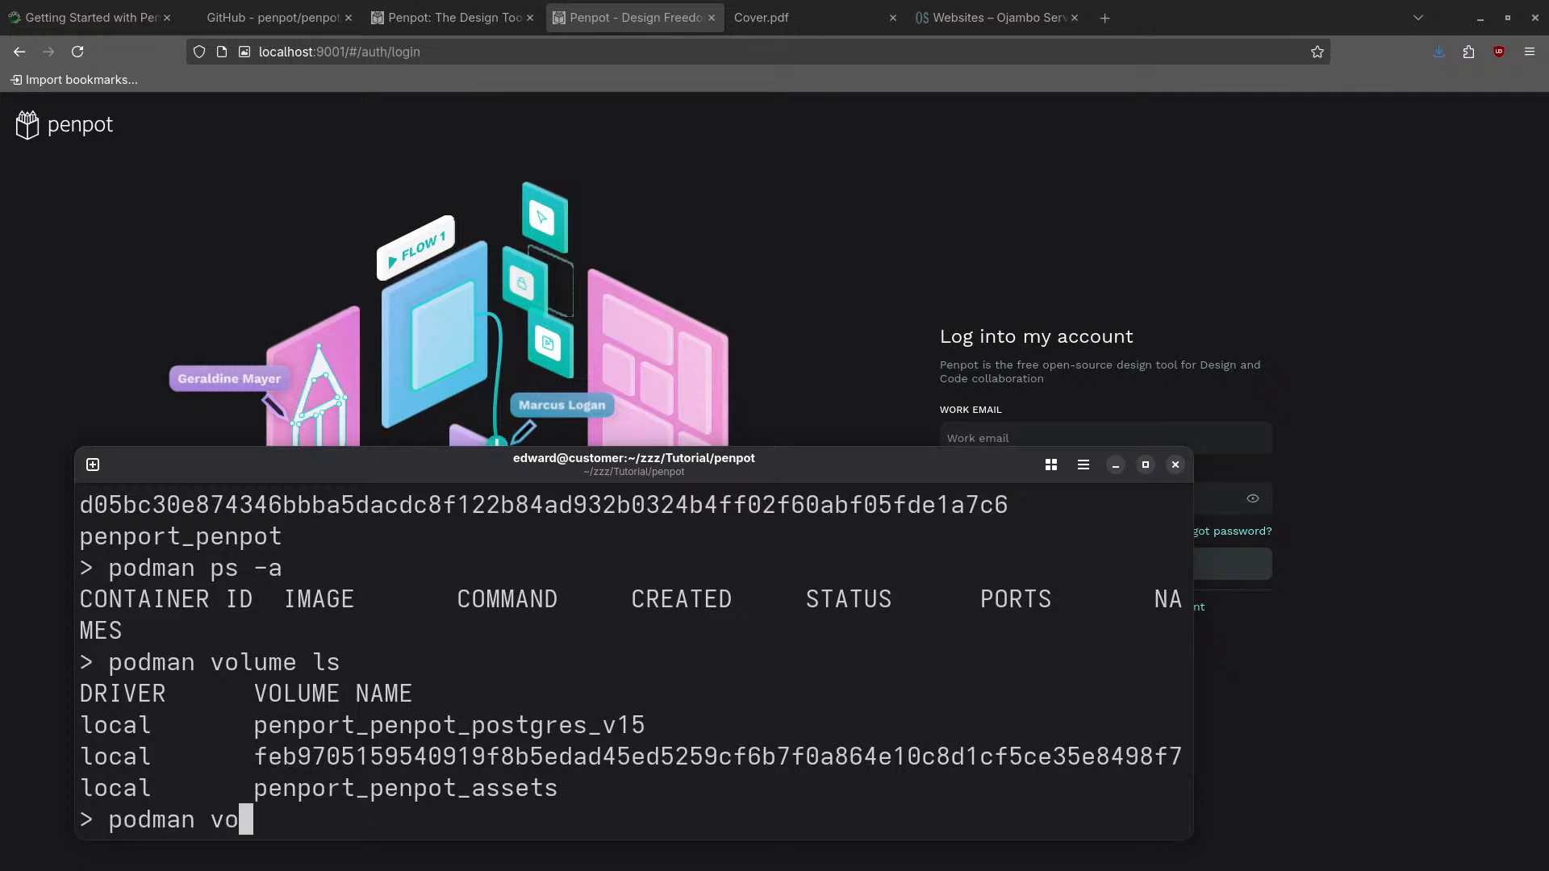
type("lume")
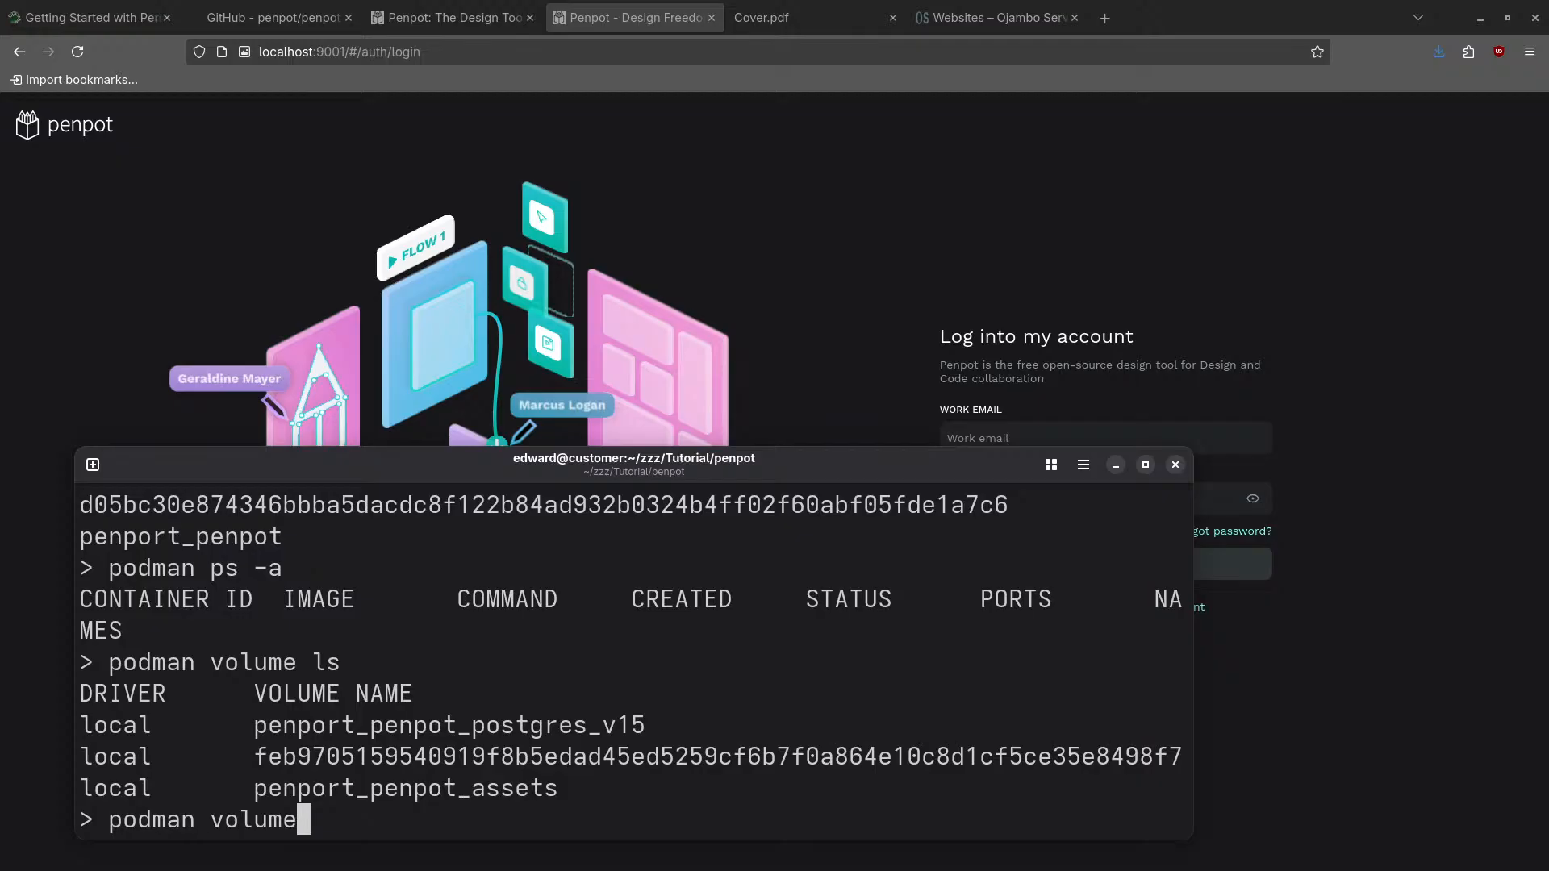
type(" rm")
double_click(475, 726)
right_click(475, 729)
left_click(536, 418)
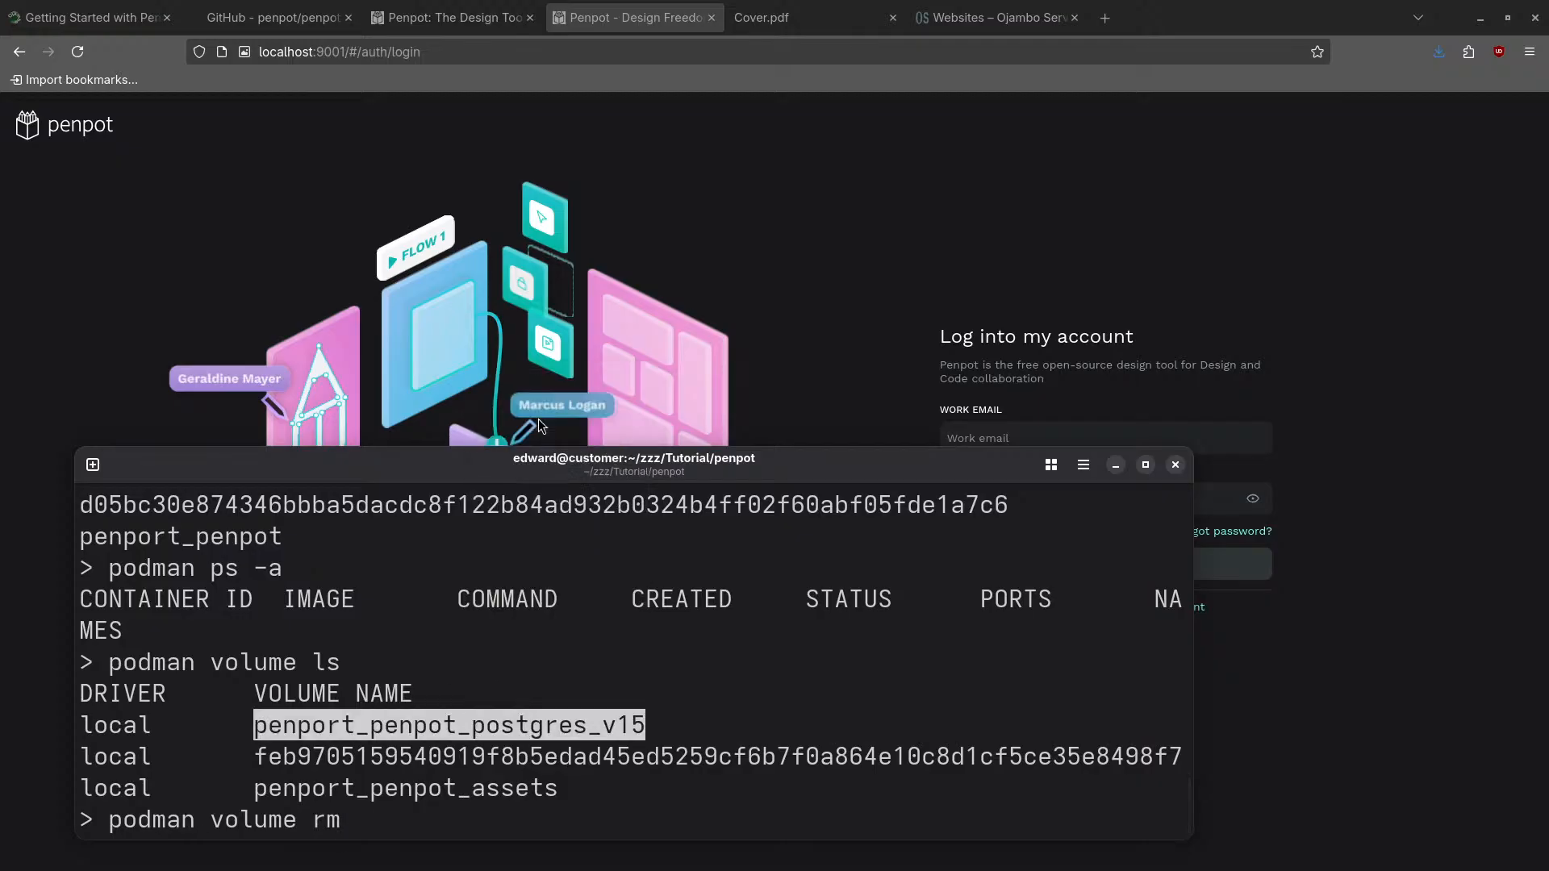
right_click(535, 629)
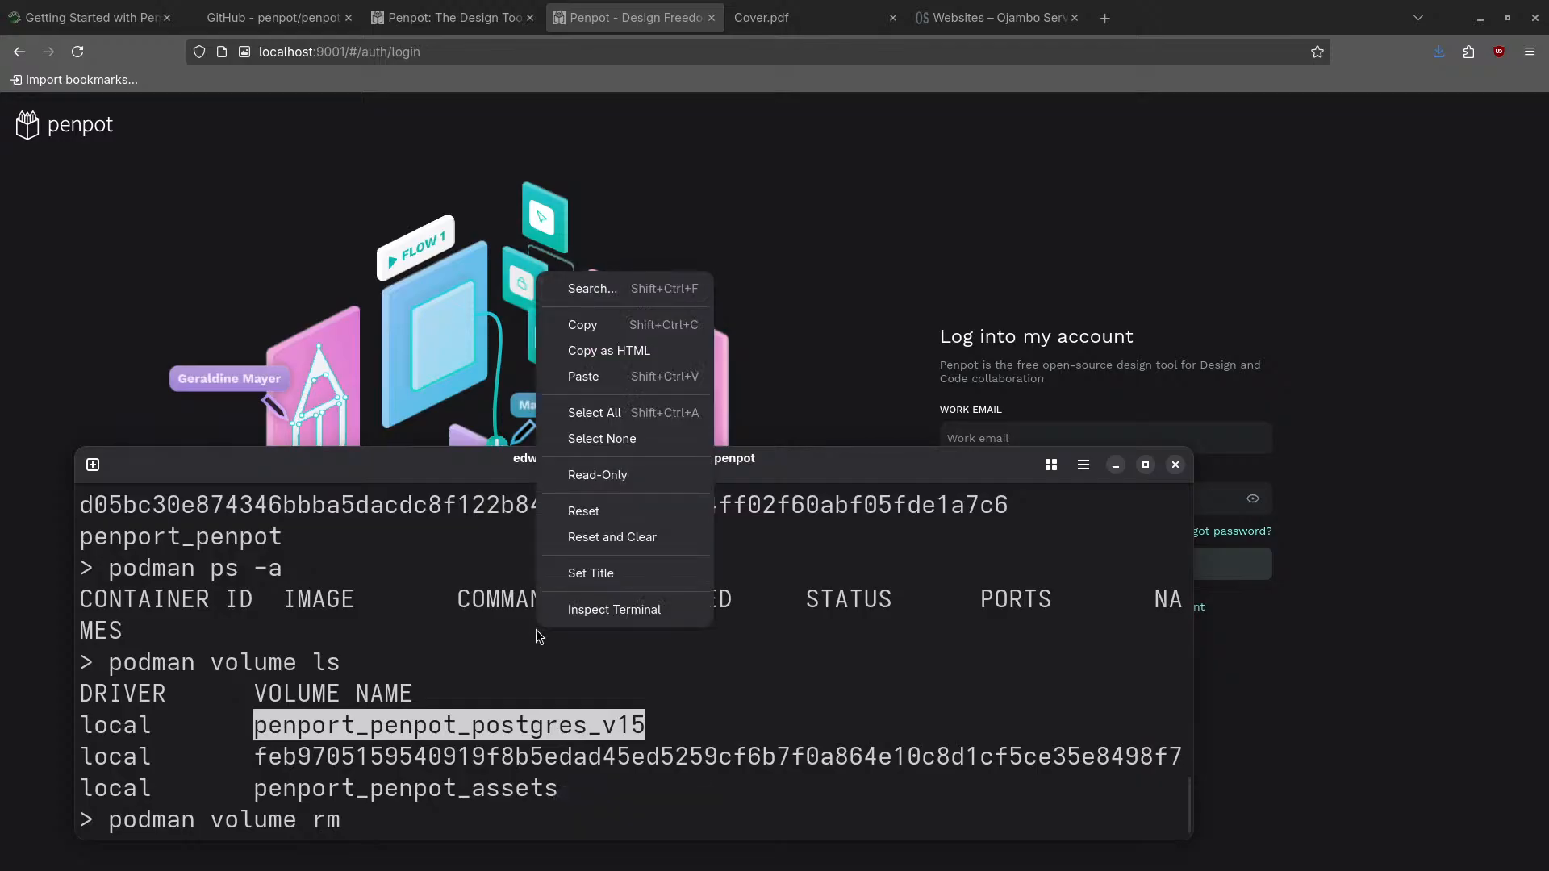
left_click(600, 387)
key("Return")
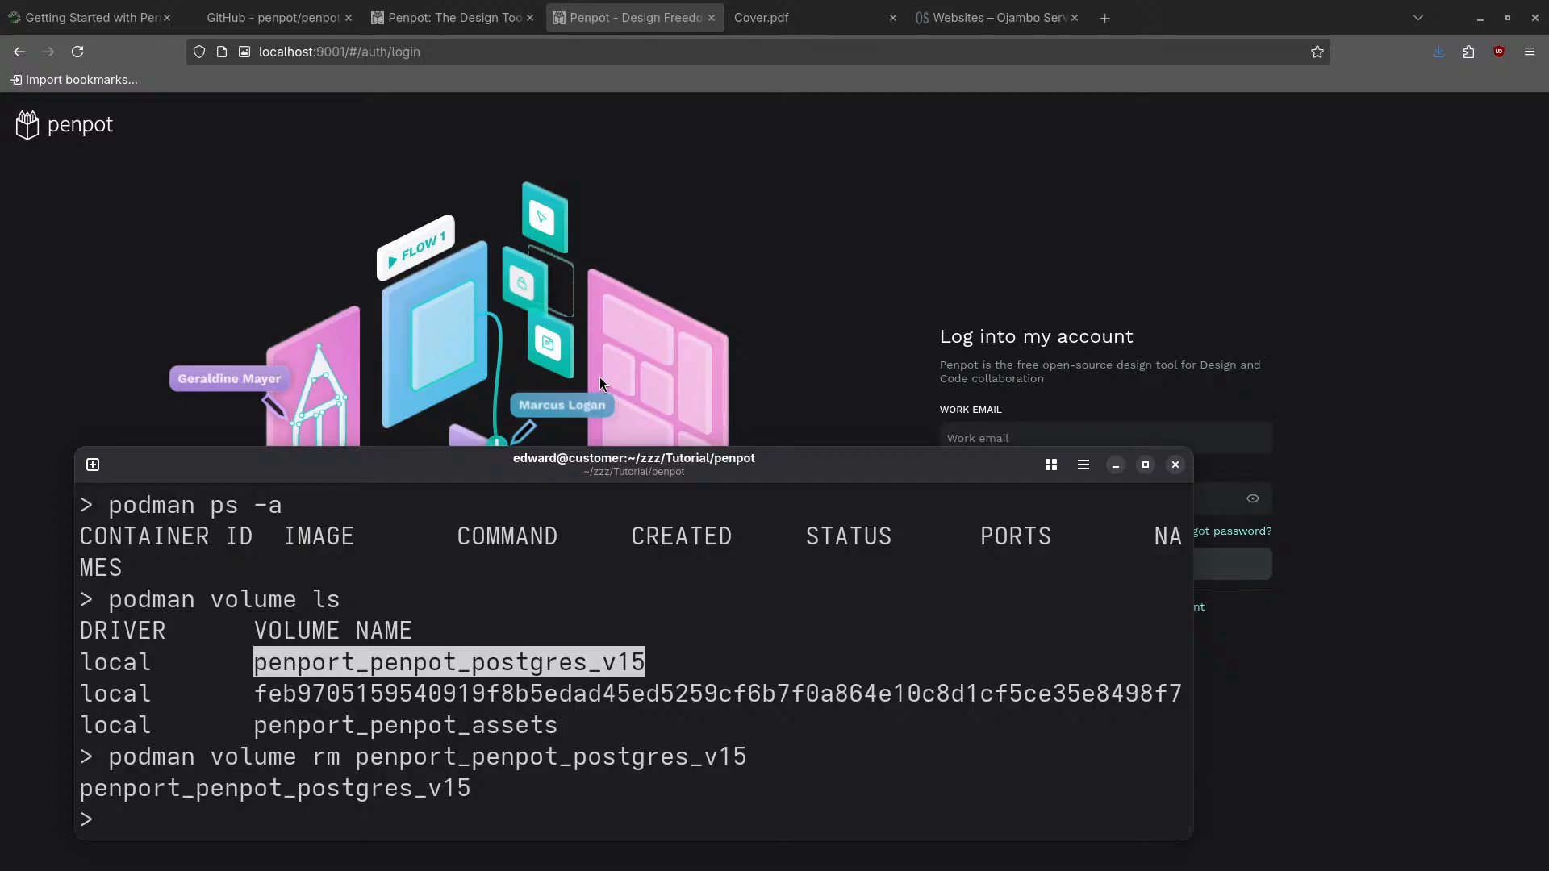
- Try 'podman volume rmi' and its '-a' variant, which fail, then revert to 'podman volume rm'
key("Up")
key("BackSpace")
key("BackSpace")
key("BackSpace")
key("BackSpace")
key("BackSpace")
key("BackSpace")
key("BackSpace")
key("BackSpace")
key("BackSpace")
key("BackSpace")
key("BackSpace")
key("BackSpace")
key("BackSpace")
key("BackSpace")
key("BackSpace")
key("BackSpace")
key("BackSpace")
key("BackSpace")
key("BackSpace")
key("BackSpace")
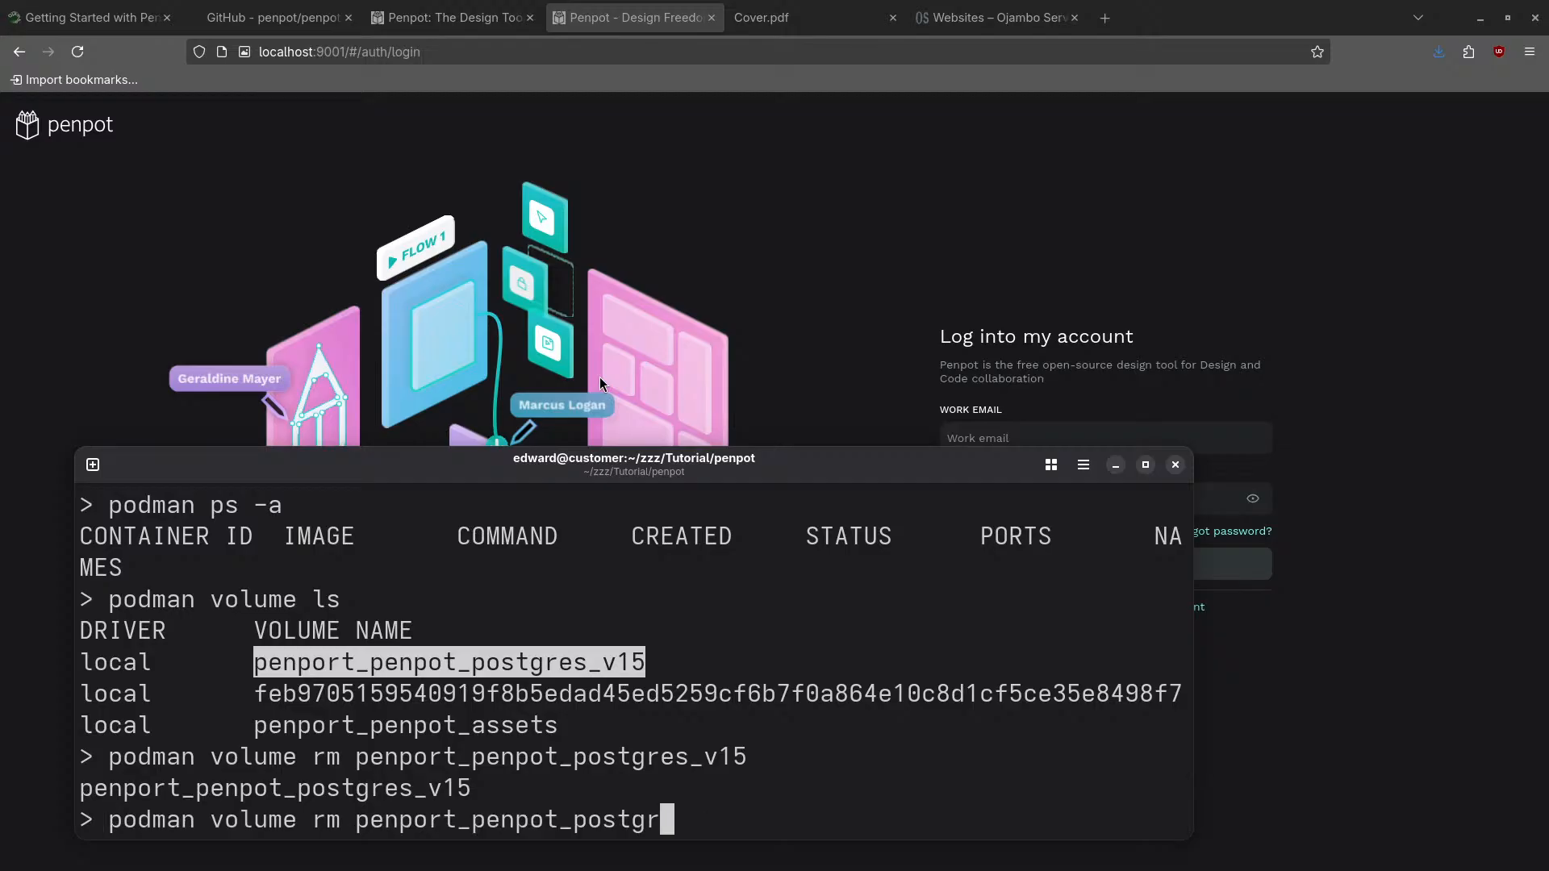
key("BackSpace")
type("i")
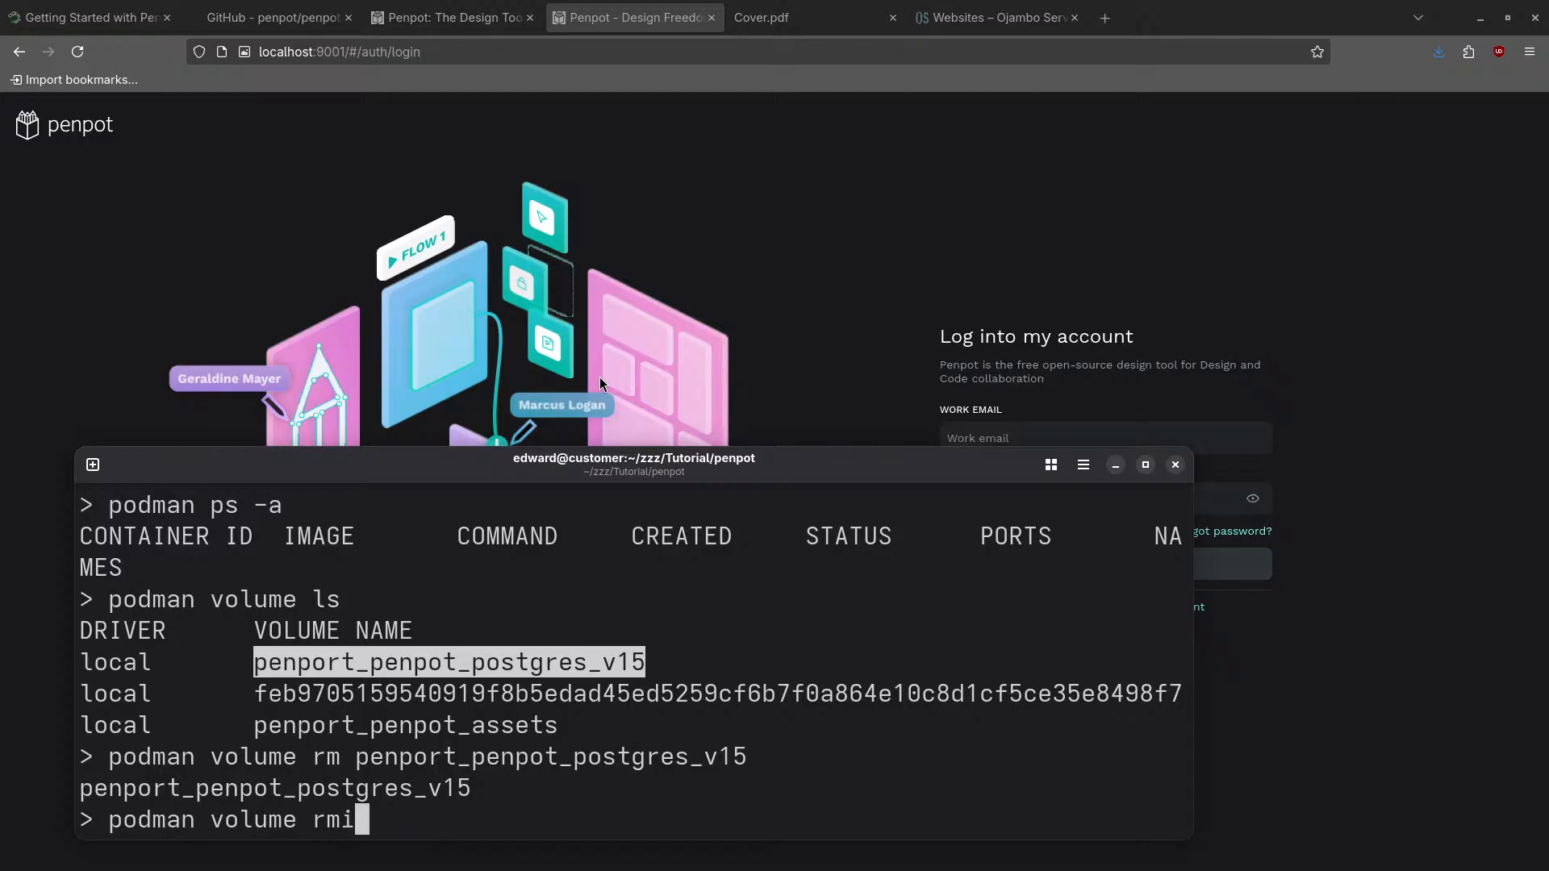
key("Return")
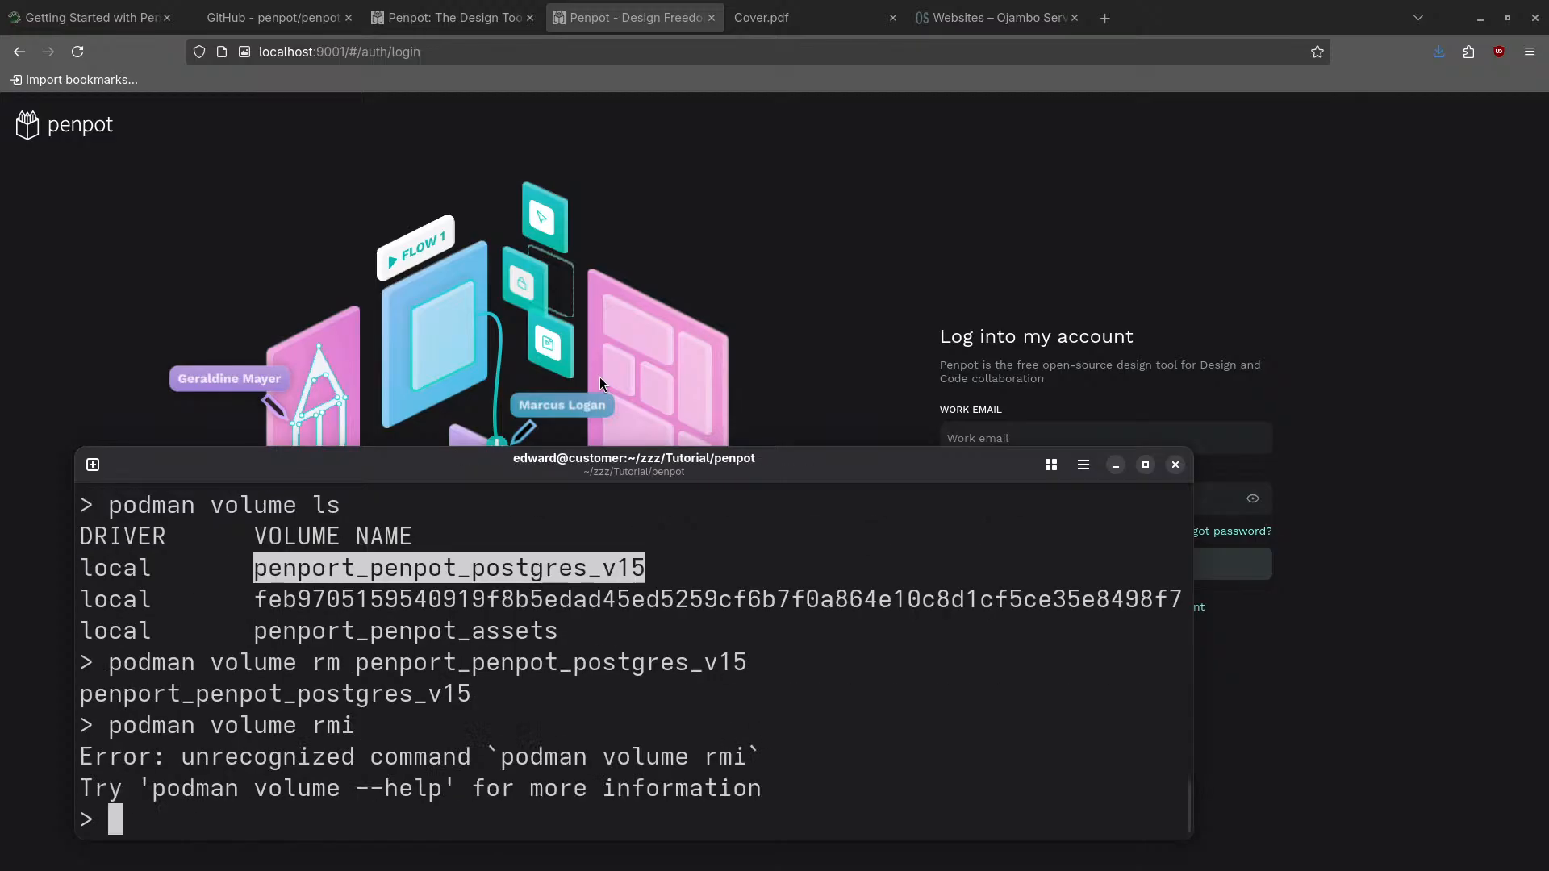
key("Up")
type("-a")
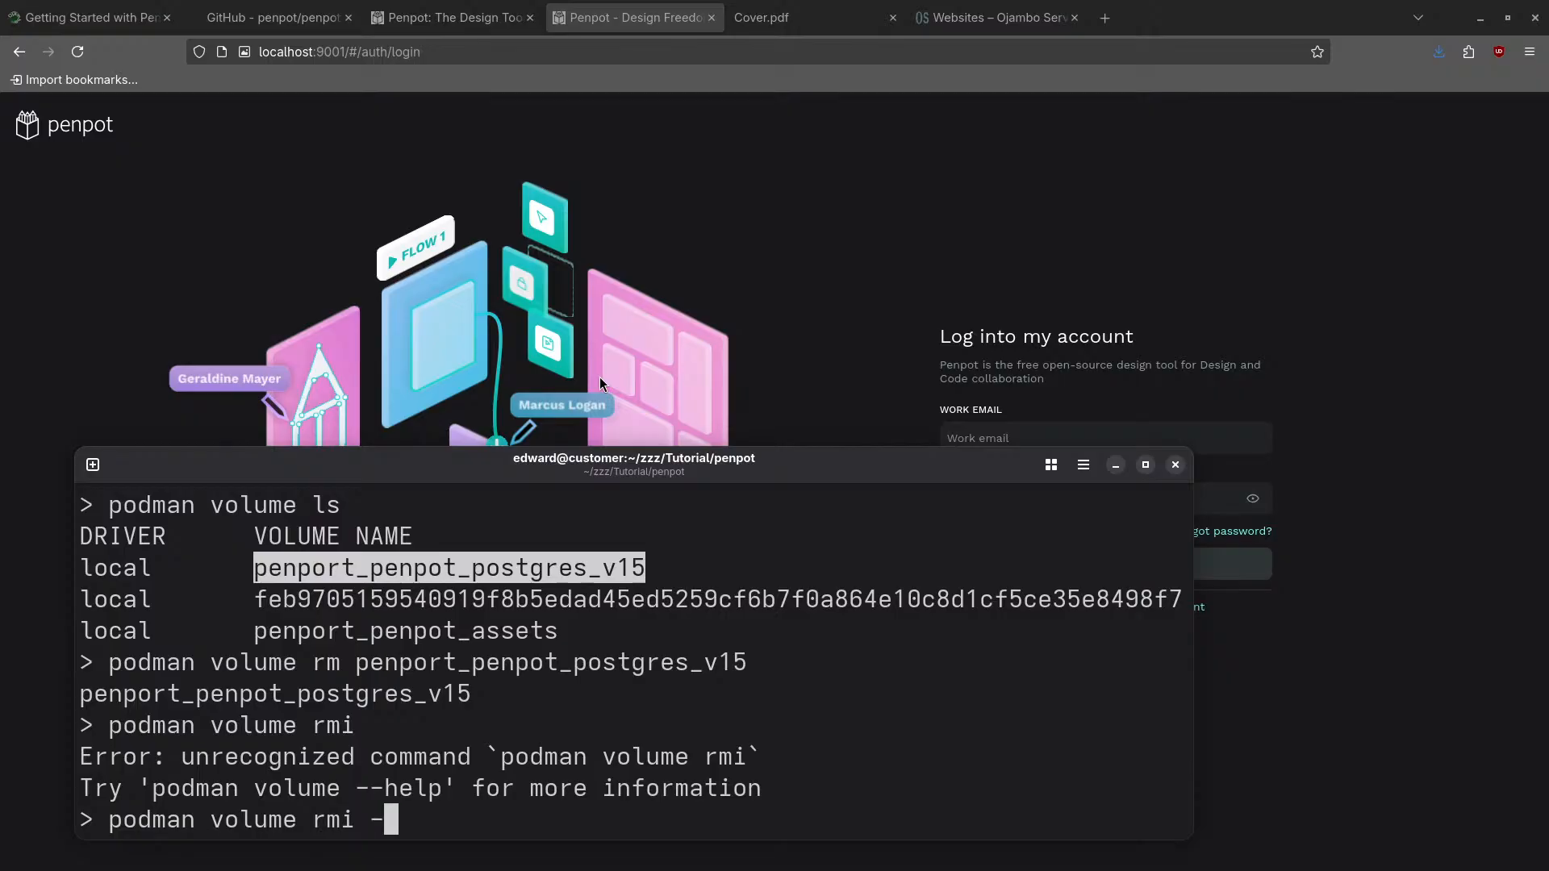
key("Return")
key("Up")
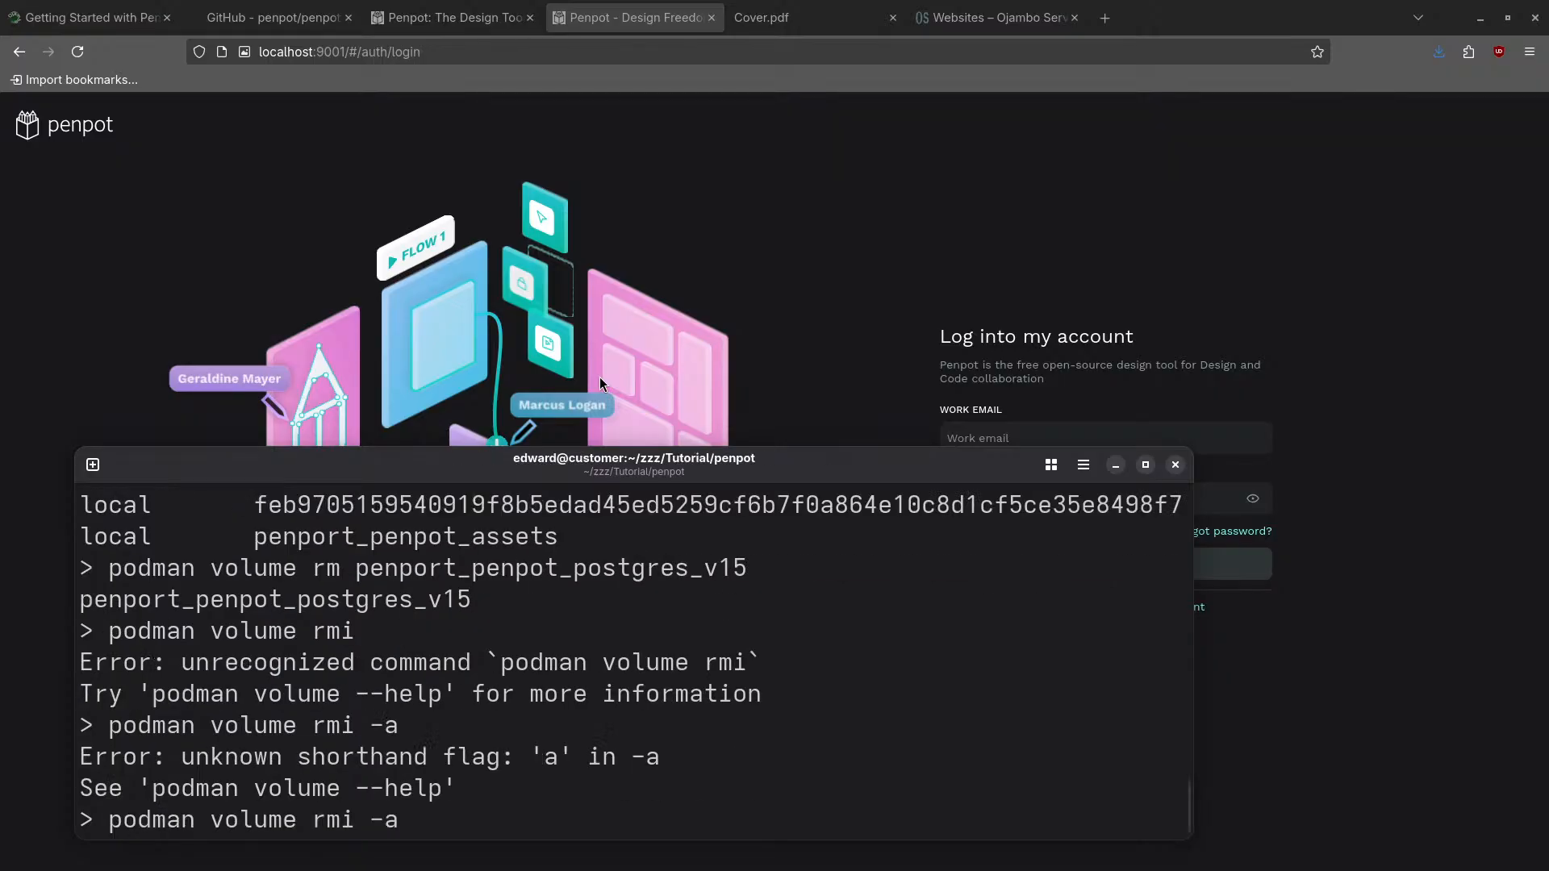
key("BackSpace")
key("BackSpace")
key("BackSpace")
key("BackSpace")
- Copy the penport_penpot_assets volume name into the 'podman volume rm' command
double_click(506, 542)
right_click(506, 541)
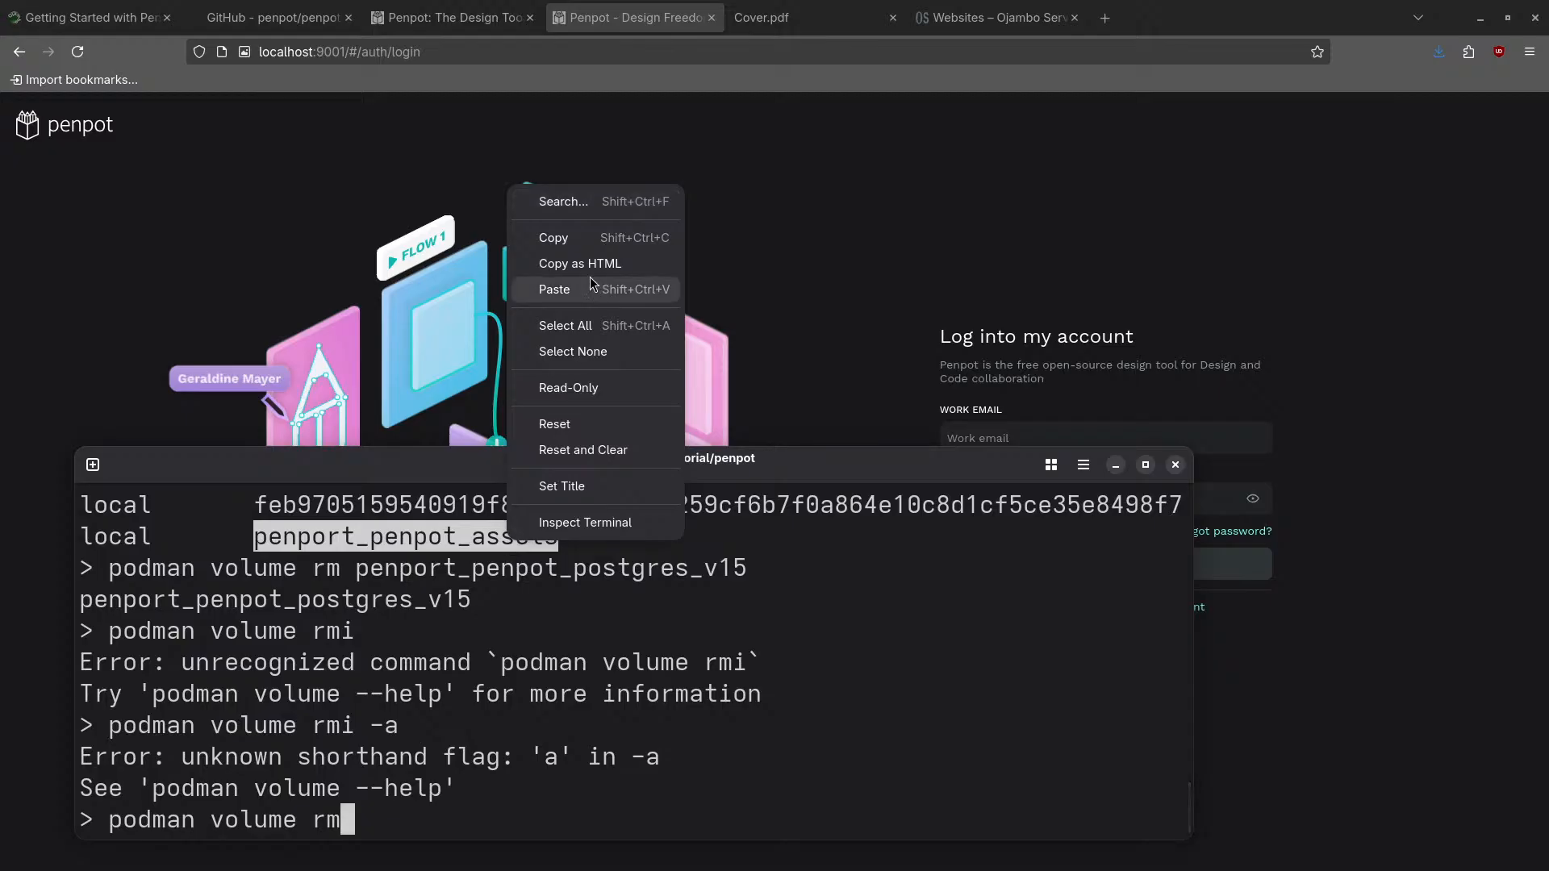
left_click(545, 238)
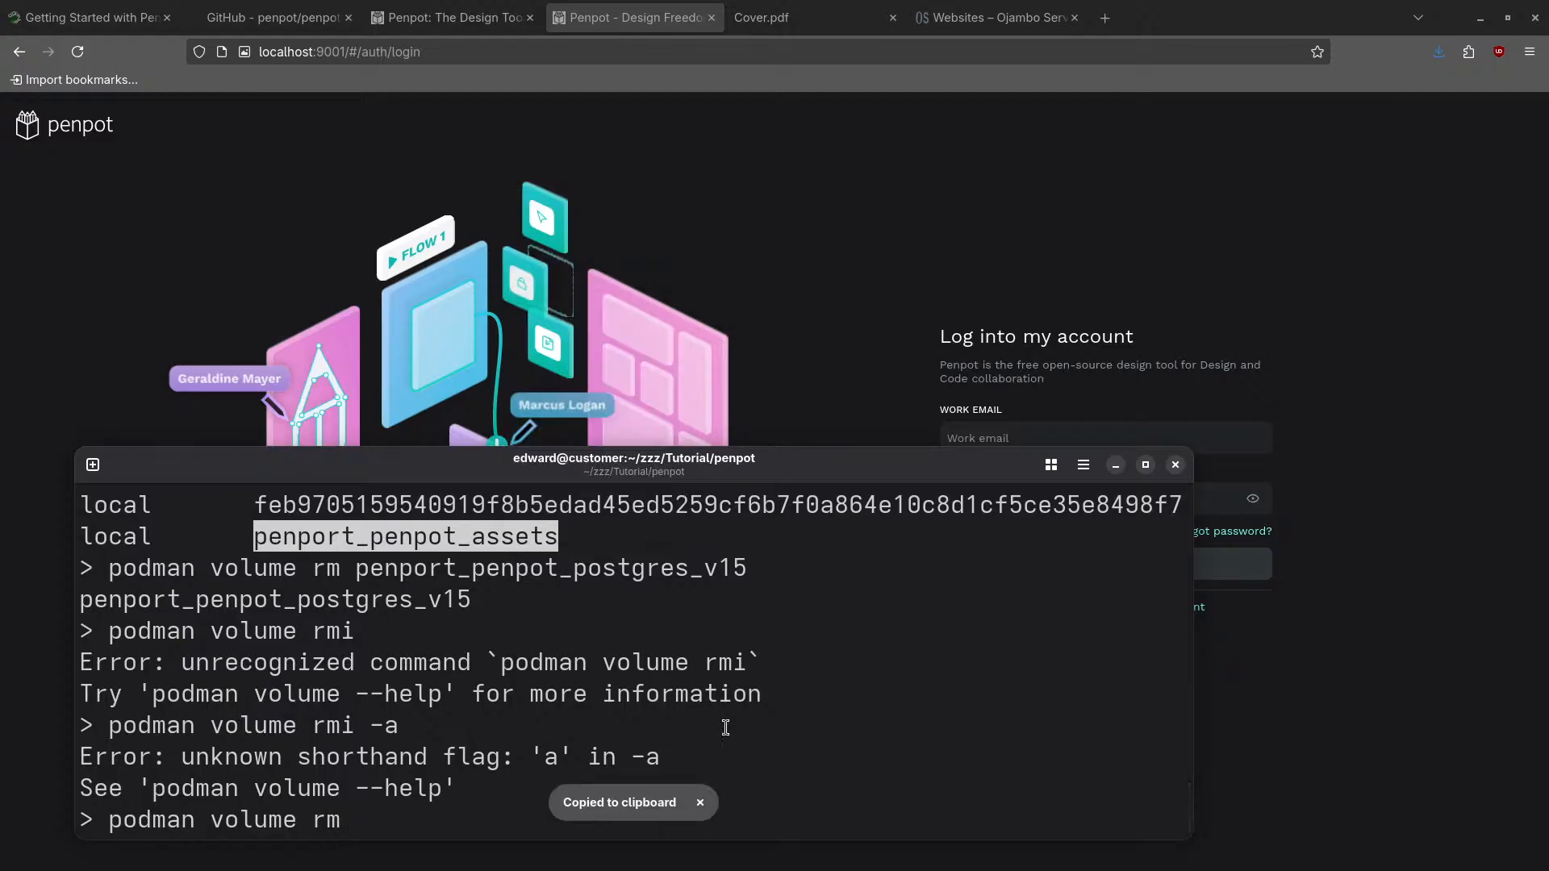
right_click(731, 668)
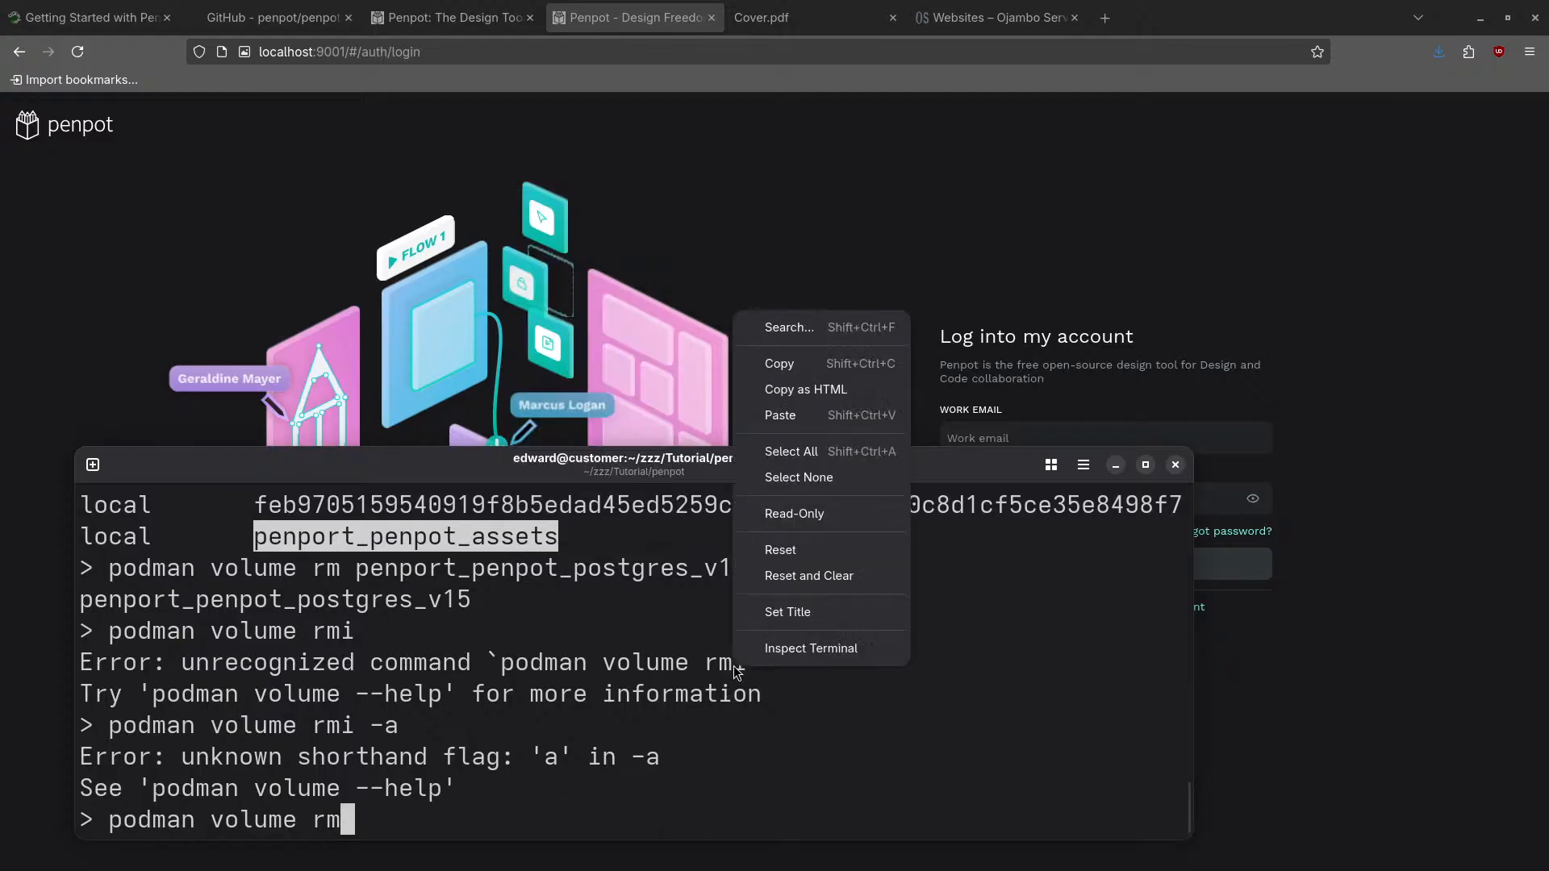
left_click(808, 413)
- Remove the penport_penpot_assets volume, fixing the missing space after 'rm' and rerunning
key("Return")
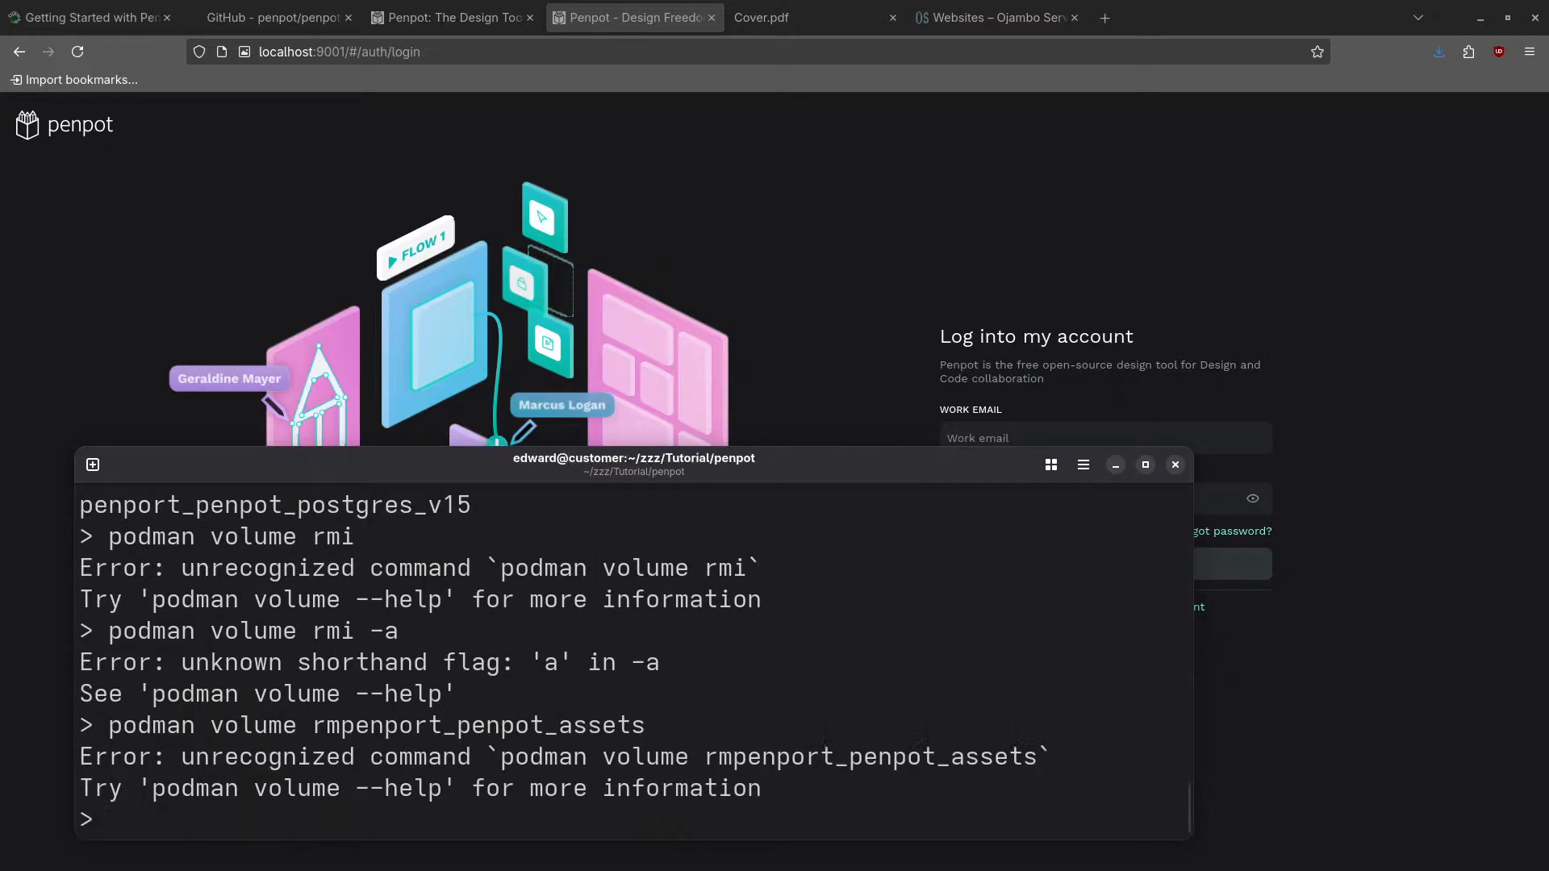
key("Up")
key("Left")
key("Left")
key("Left")
key("Left")
key("Left")
key("Left")
key("Left")
key("Left")
key("Left")
key("Left")
key("Left")
key("Left")
key("Left")
key("Left")
key("Left")
key("Left")
key("Left")
key("Left")
key("Left")
key("Left")
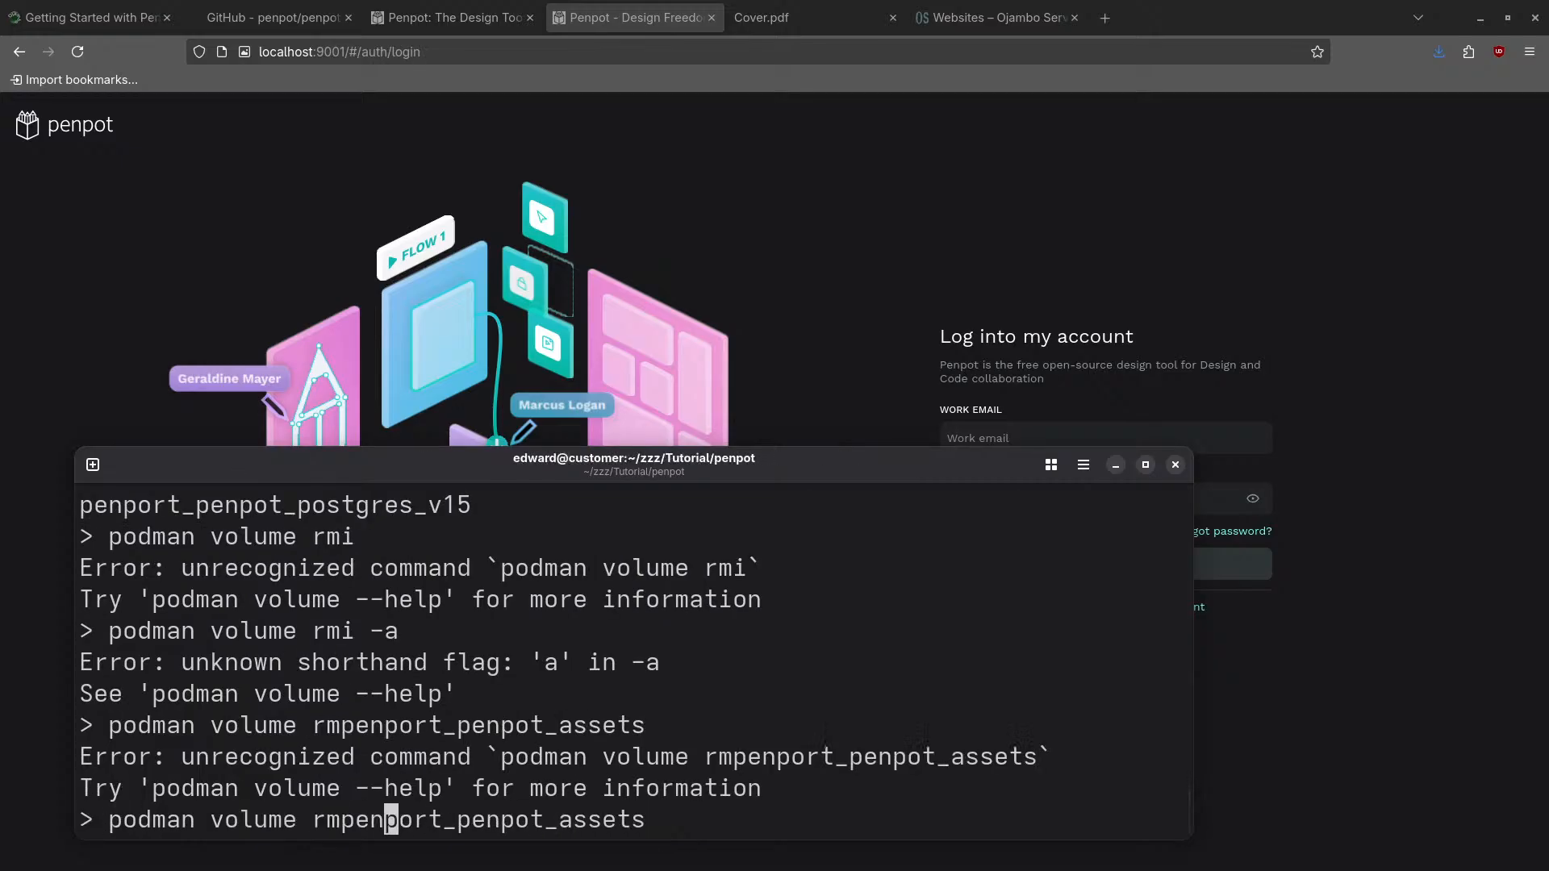
key("Right")
key("Right")
key("Return")
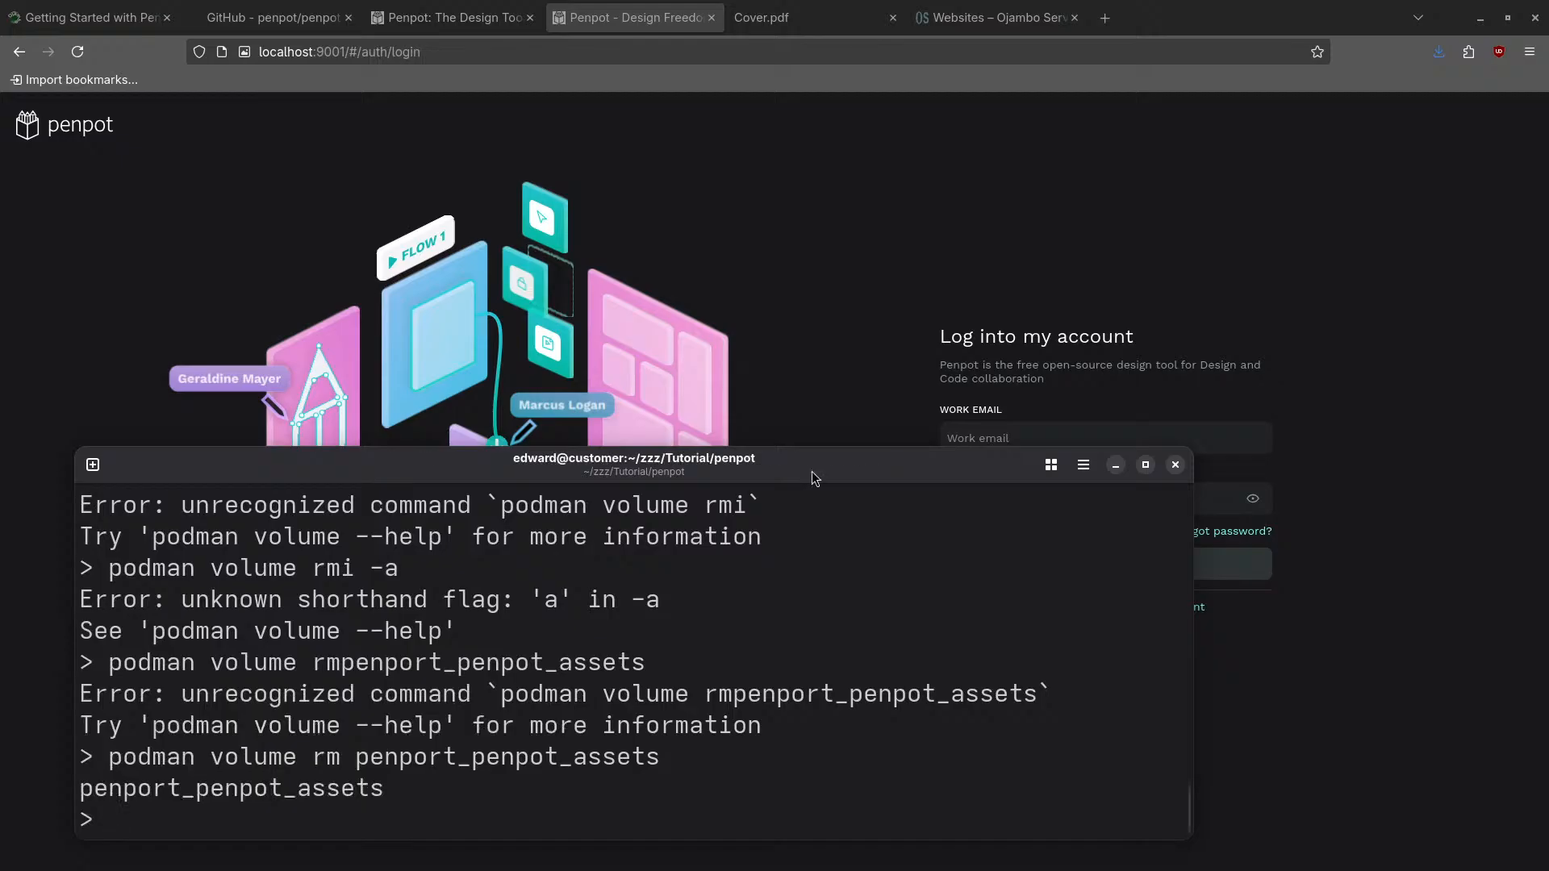
- Copy the hash-named volume's identifier and delete it with 'podman volume rm <hash>'
scroll(664, 543, "up", 3)
scroll(580, 587, "up", 1)
double_click(582, 587)
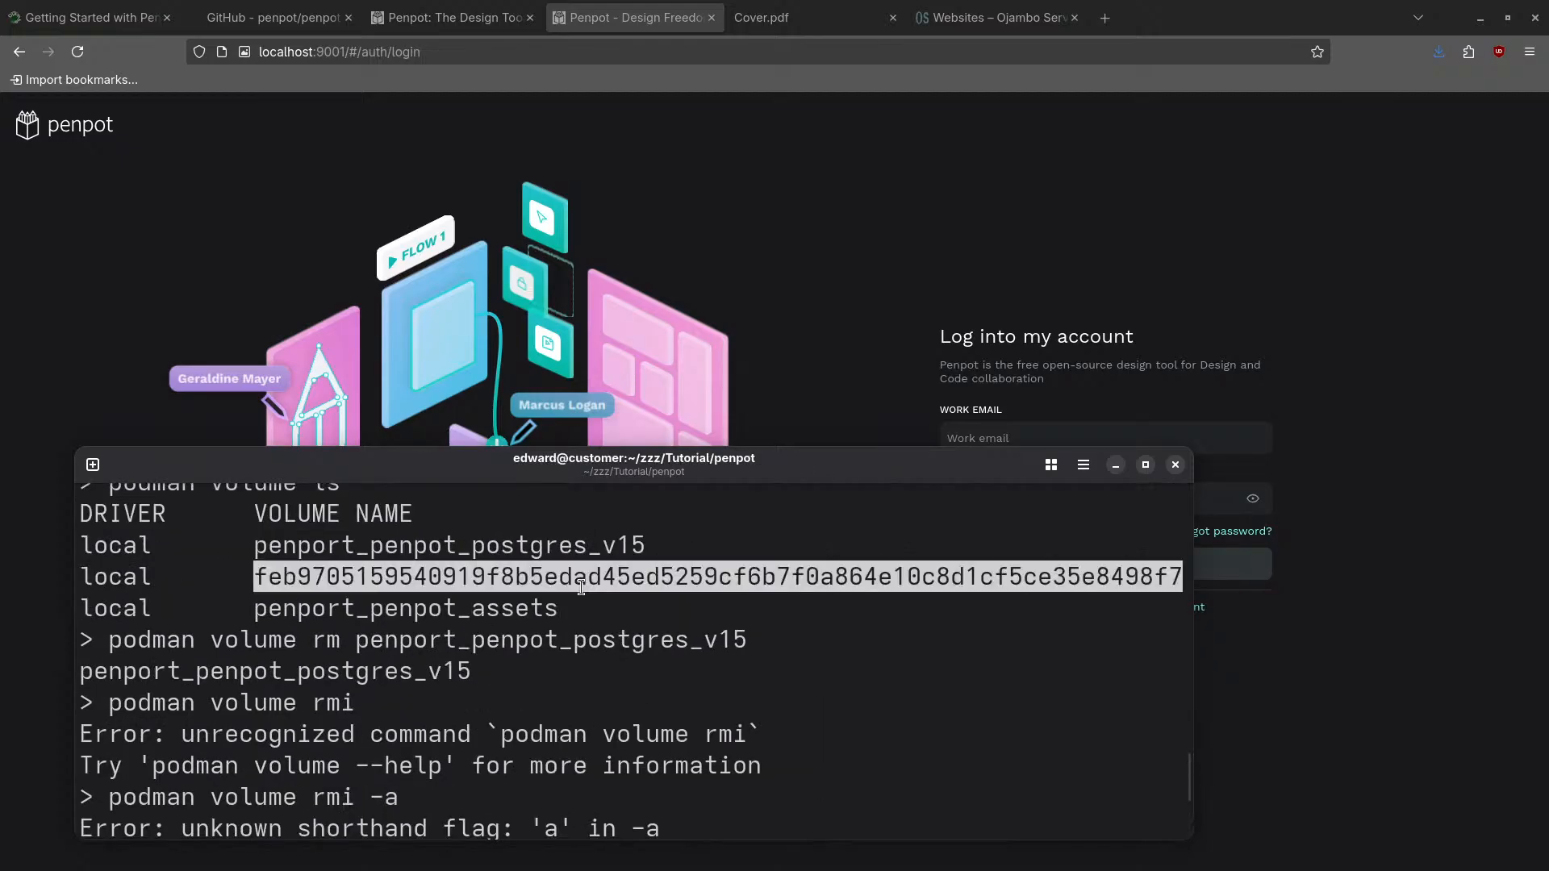
right_click(582, 588)
left_click(666, 282)
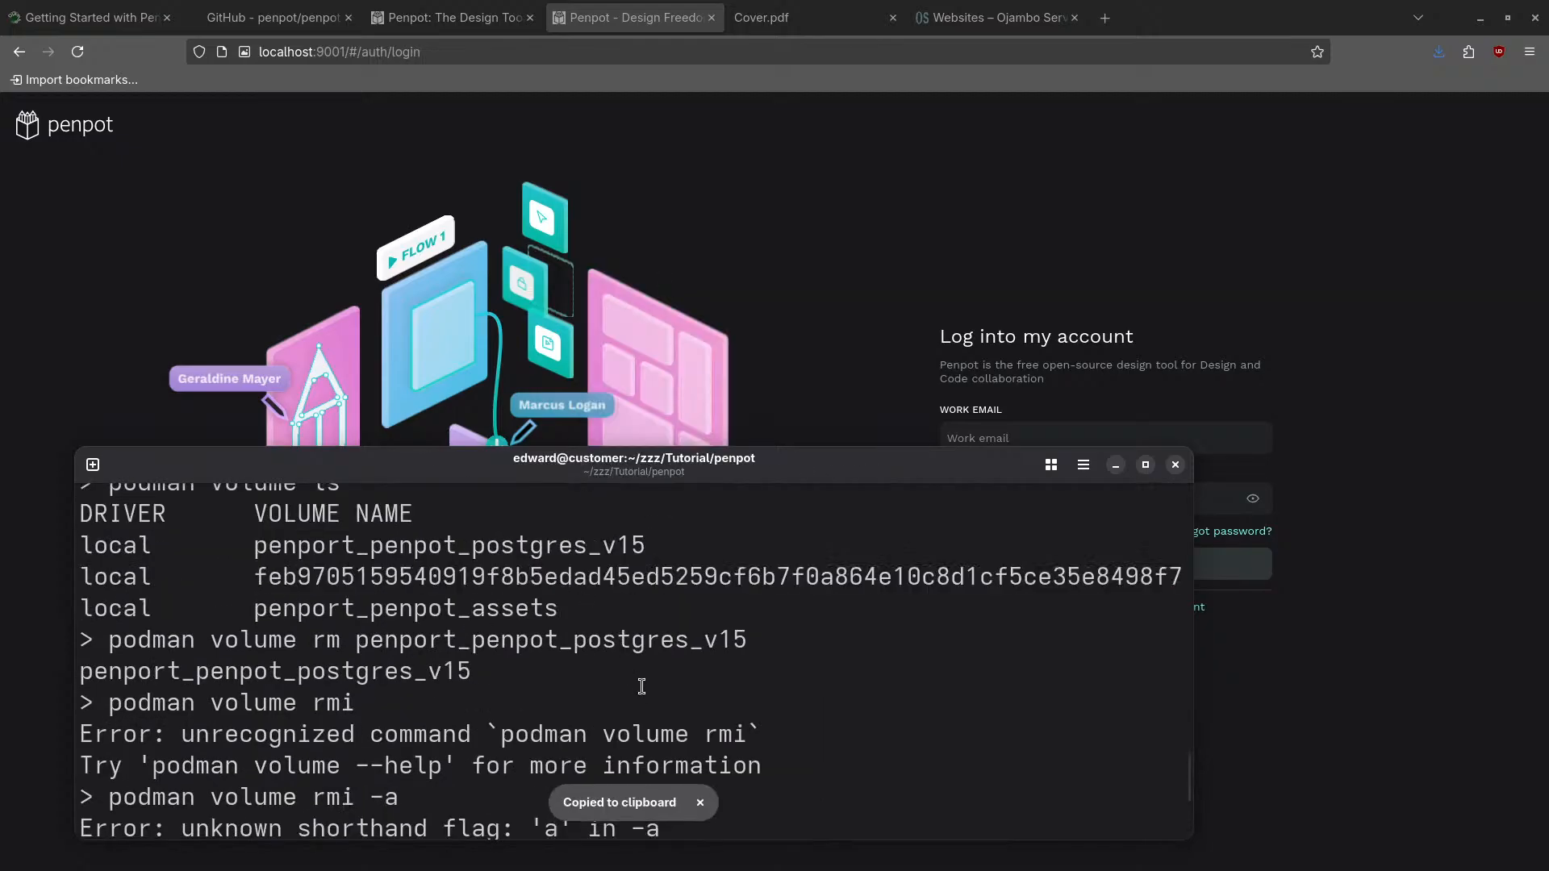
key("Up")
key("BackSpace")
key("BackSpace")
key("BackSpace")
key("BackSpace")
key("BackSpace")
key("BackSpace")
key("BackSpace")
key("BackSpace")
key("BackSpace")
key("BackSpace")
key("BackSpace")
key("BackSpace")
key("BackSpace")
key("BackSpace")
key("BackSpace")
key("BackSpace")
key("BackSpace")
key("BackSpace")
key("BackSpace")
key("BackSpace")
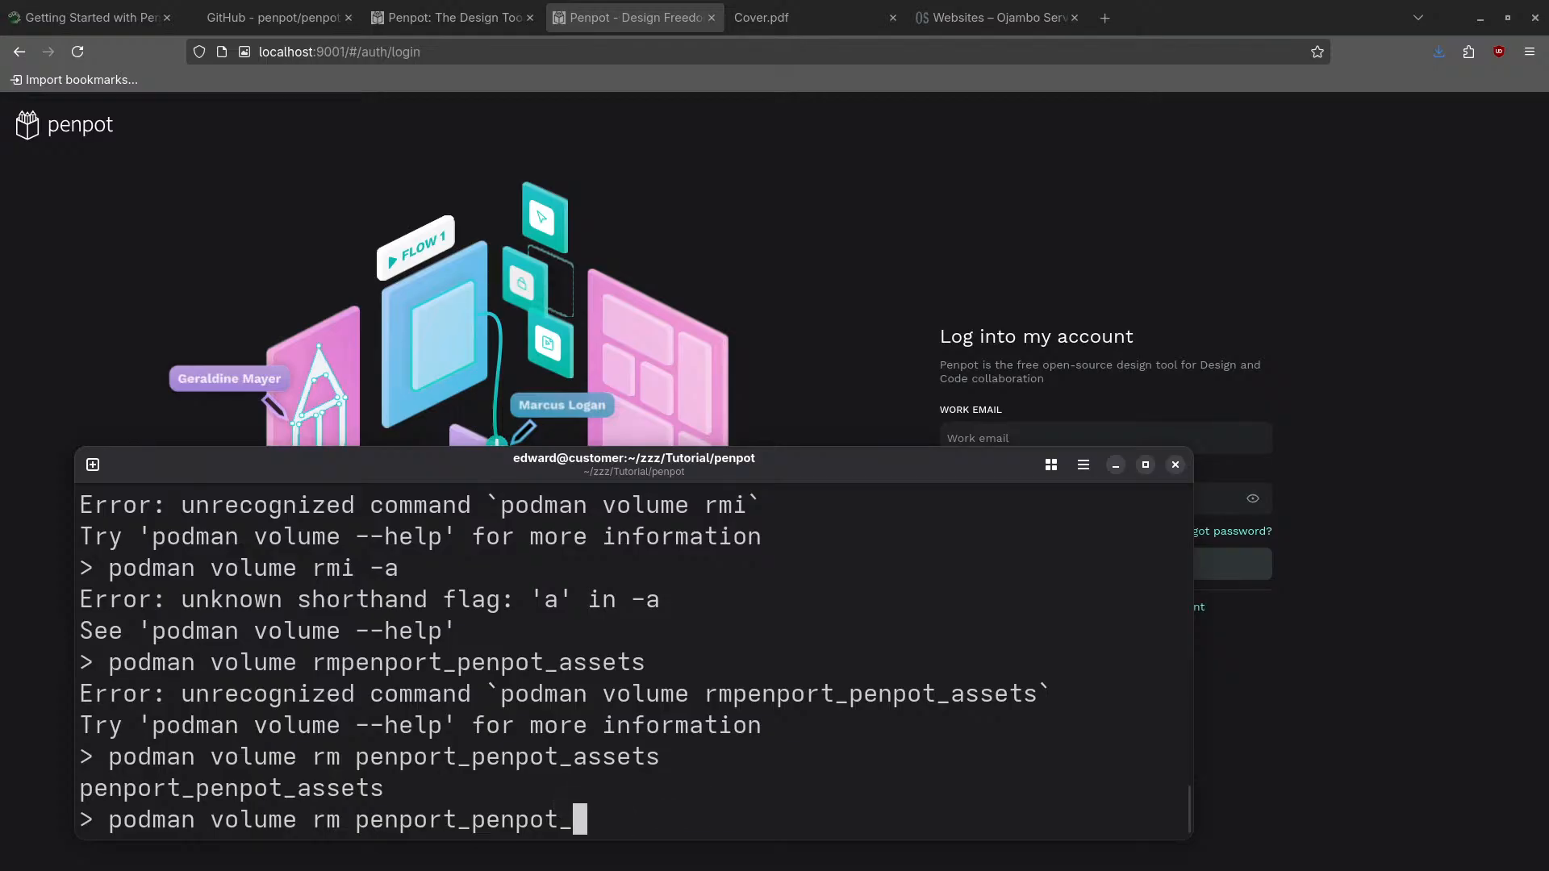
key("ctrl+shift+v")
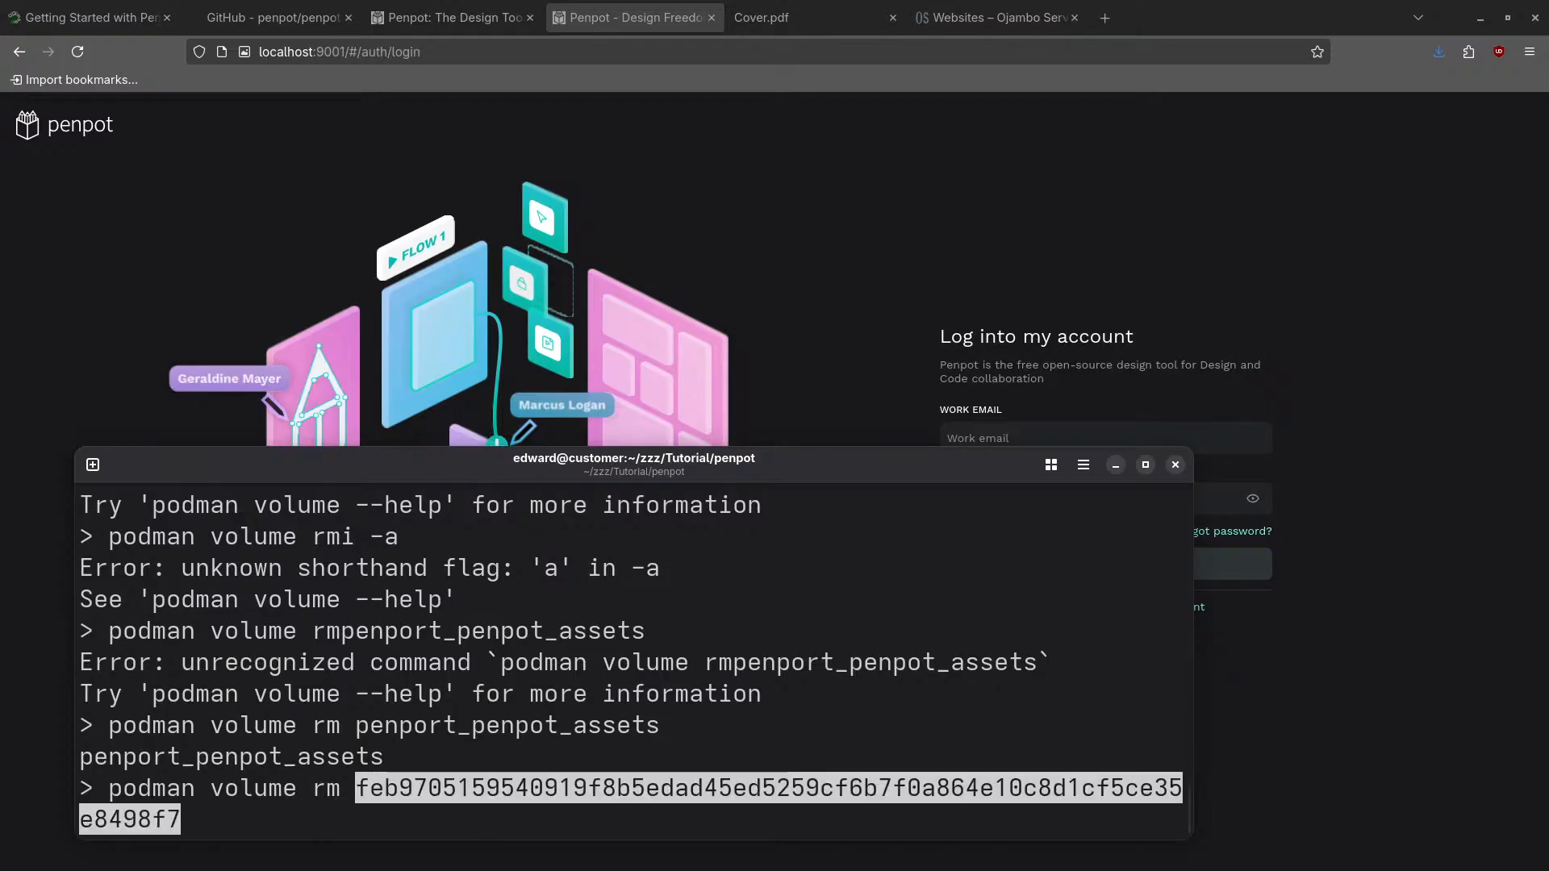
key("Return")
- Run 'podman volume ls' to confirm no volumes remain, then 'ls' to list the folder
type("podma")
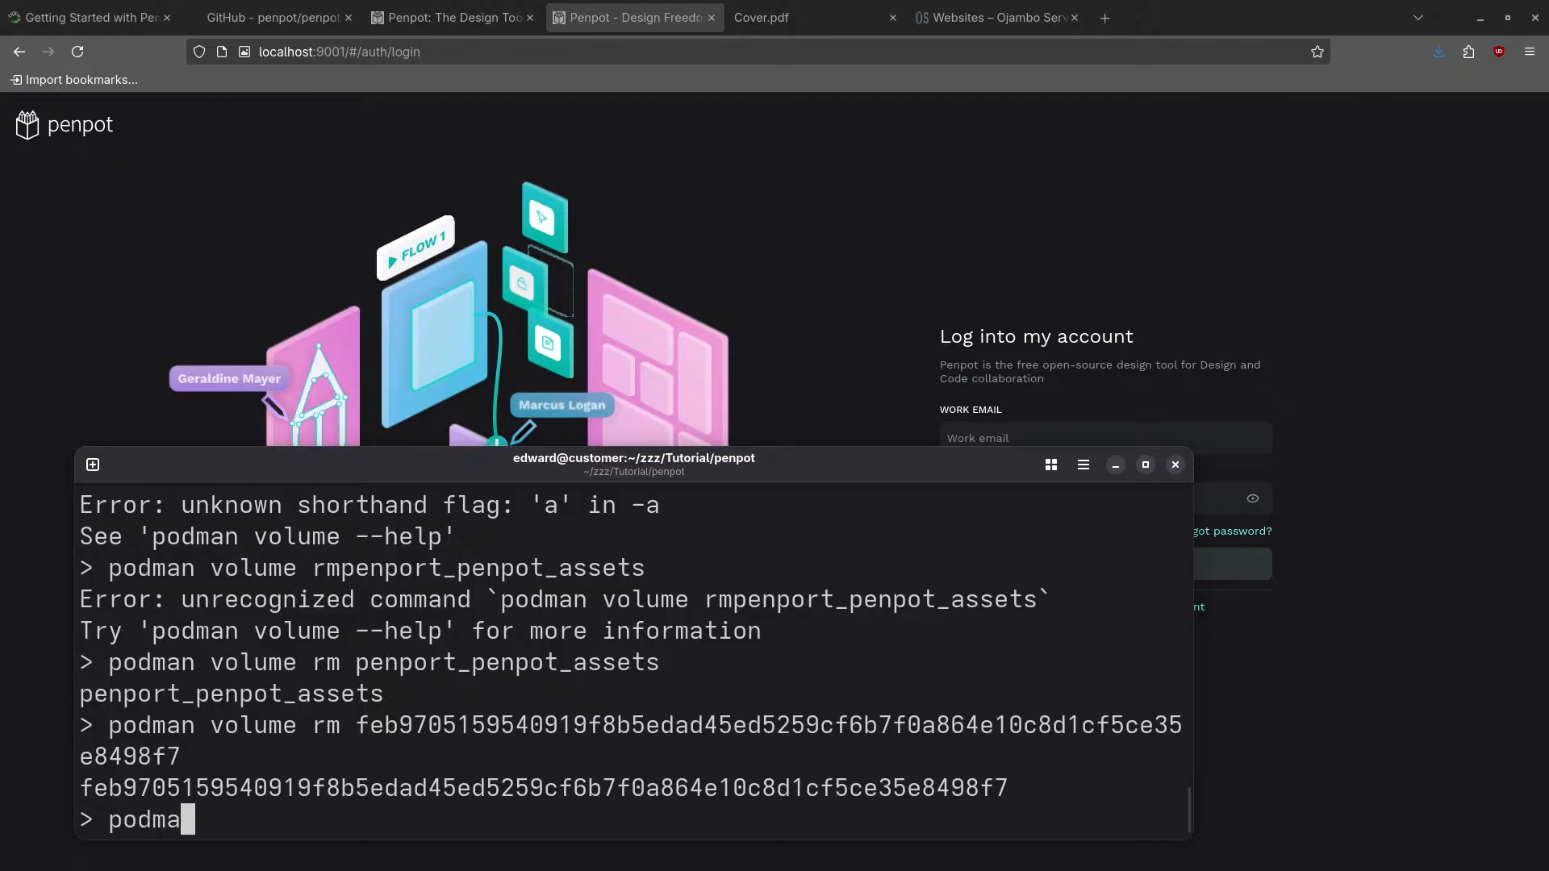
type("n volume ls")
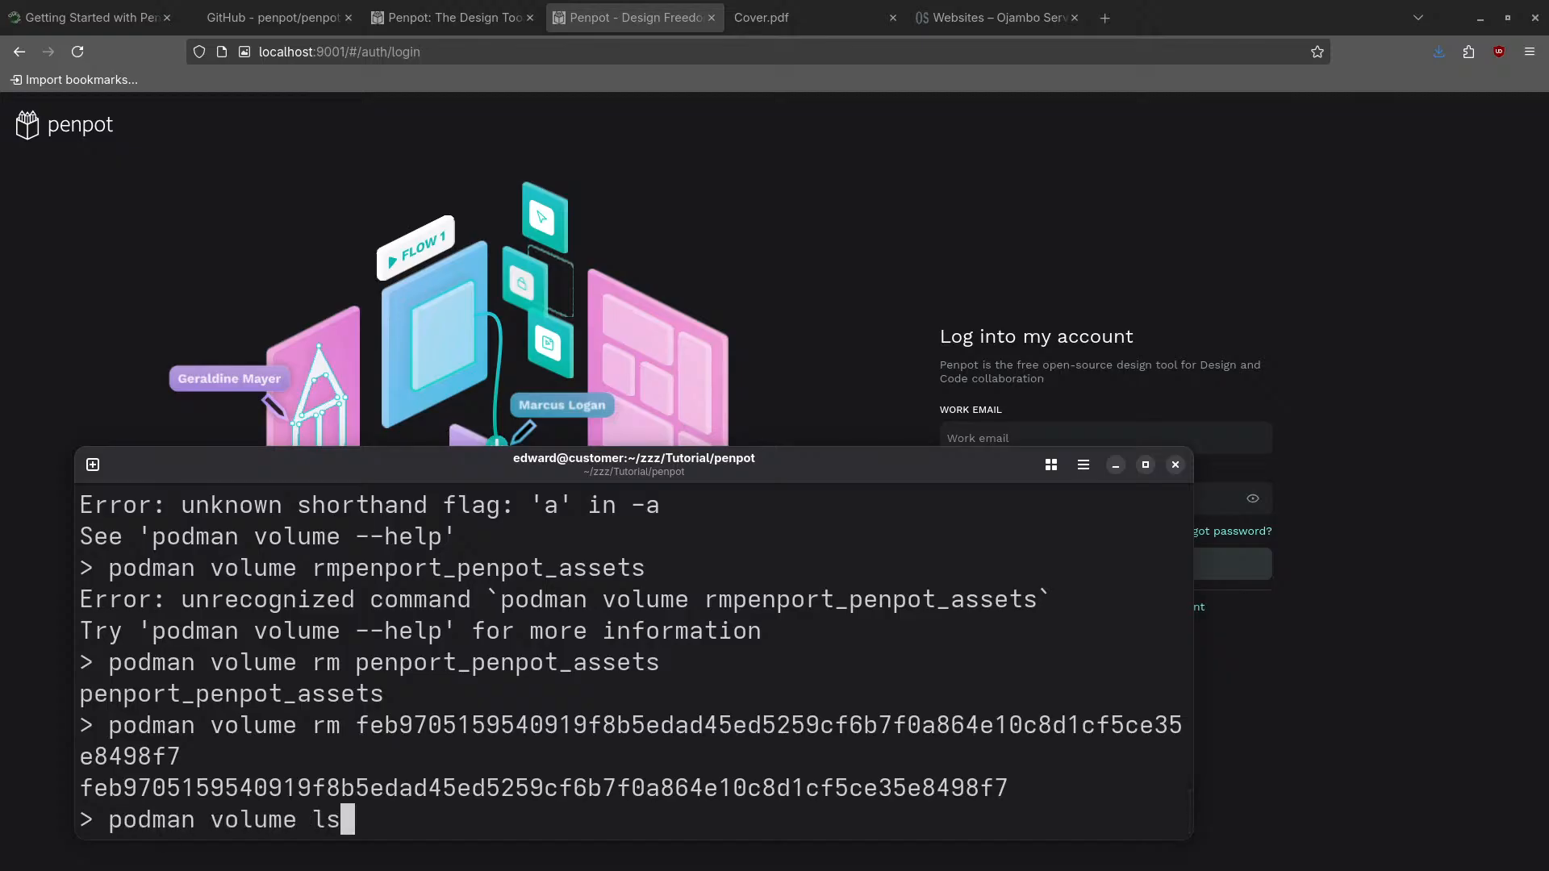
key("Return")
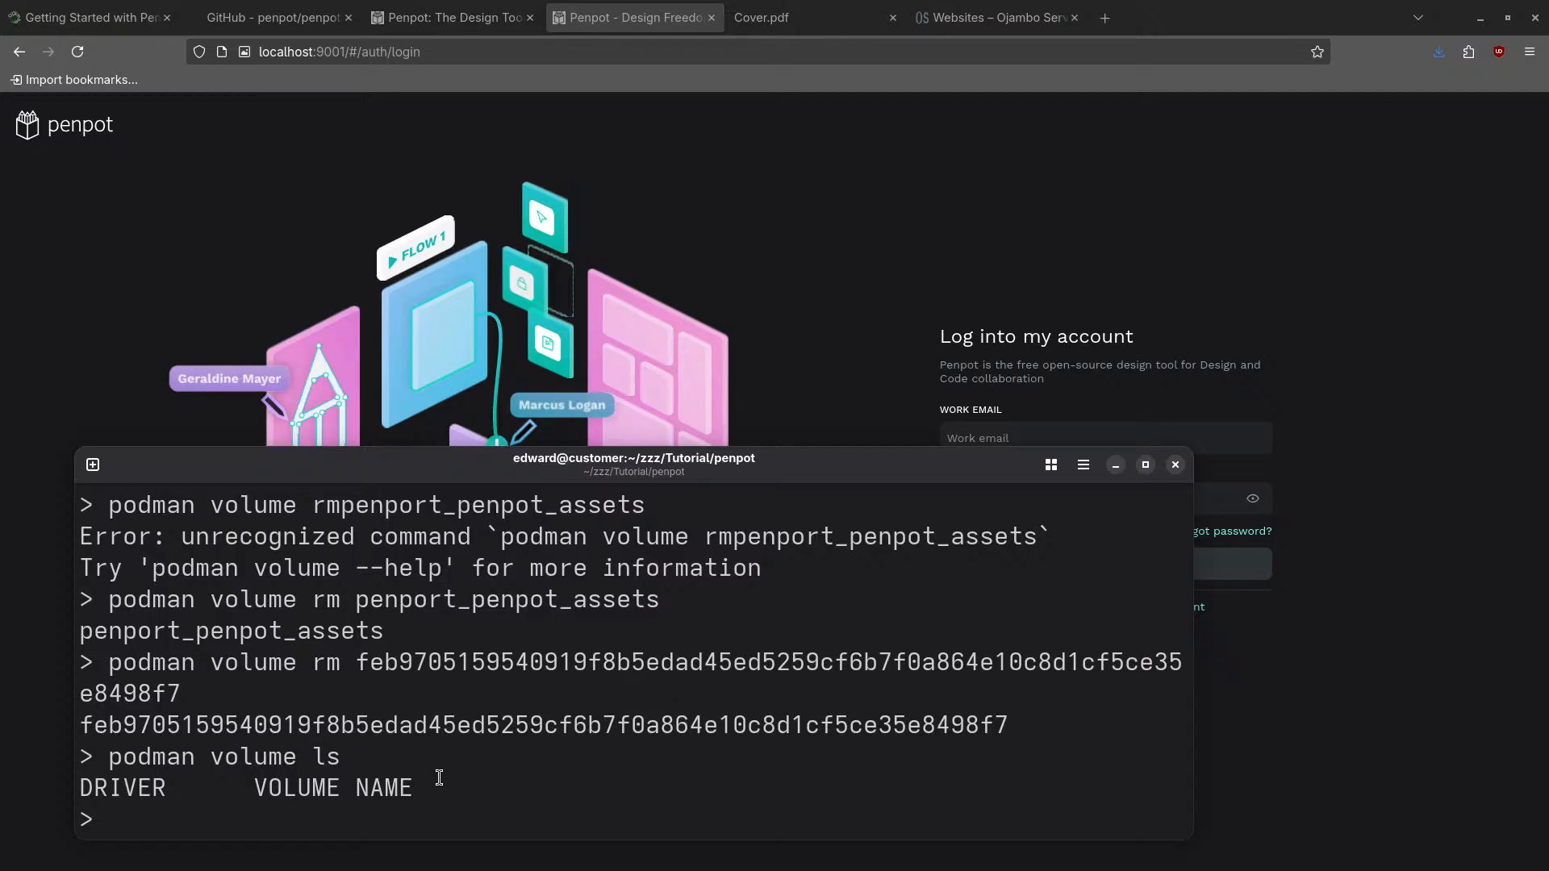
type("ls")
key("Return")
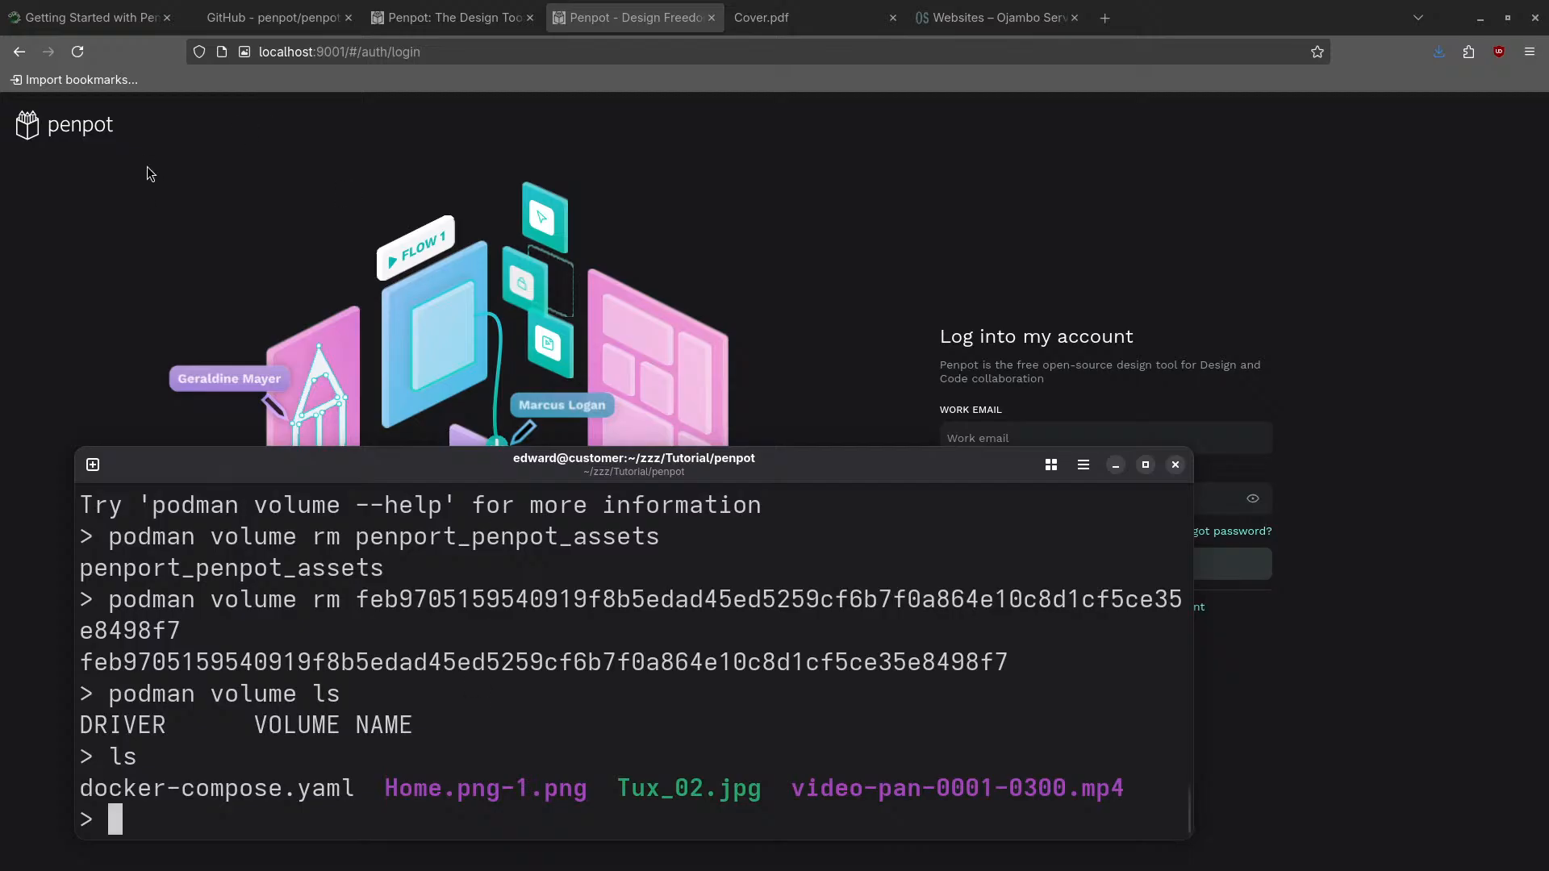
- Switch to the ojambo.com Penpot article tab and read its Self Hosted Podman instructions through Pros and Cons
left_click(90, 9)
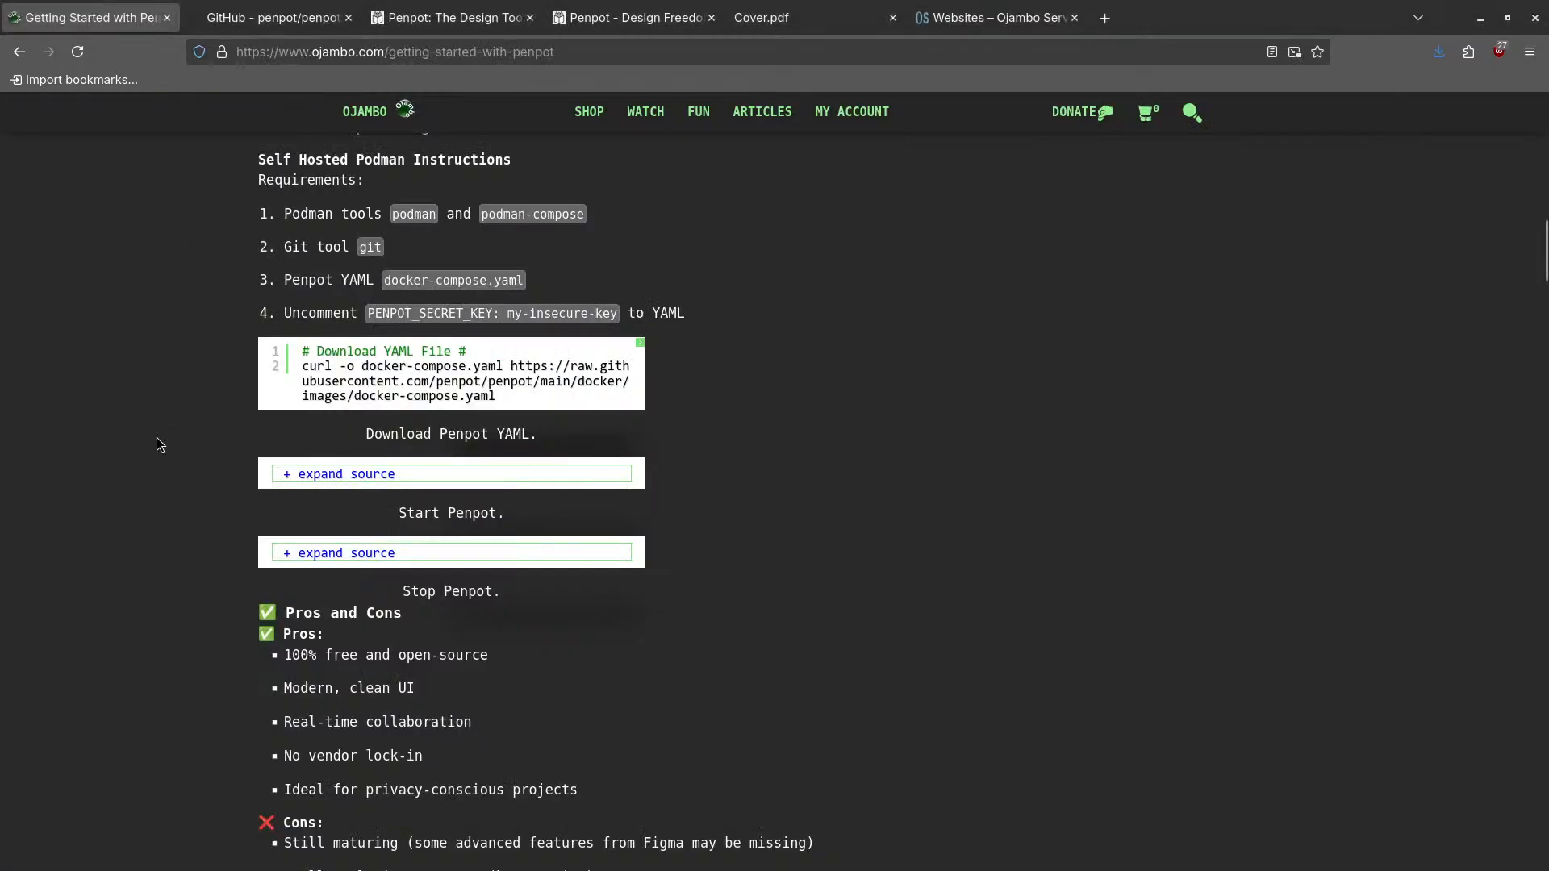
scroll(156, 439, "up", 10)
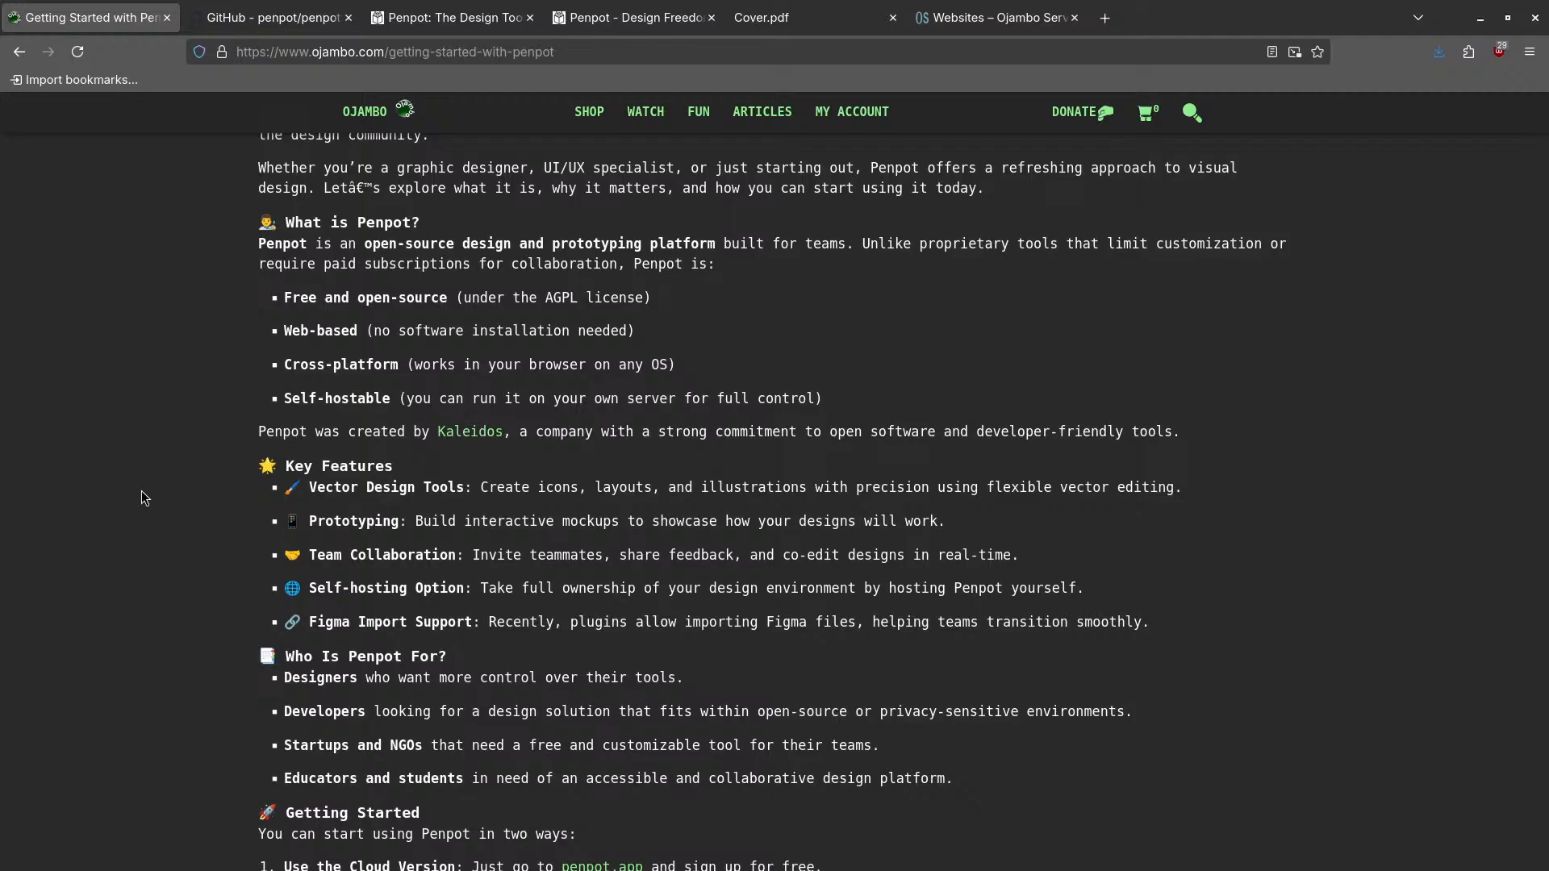
scroll(142, 489, "down", 5)
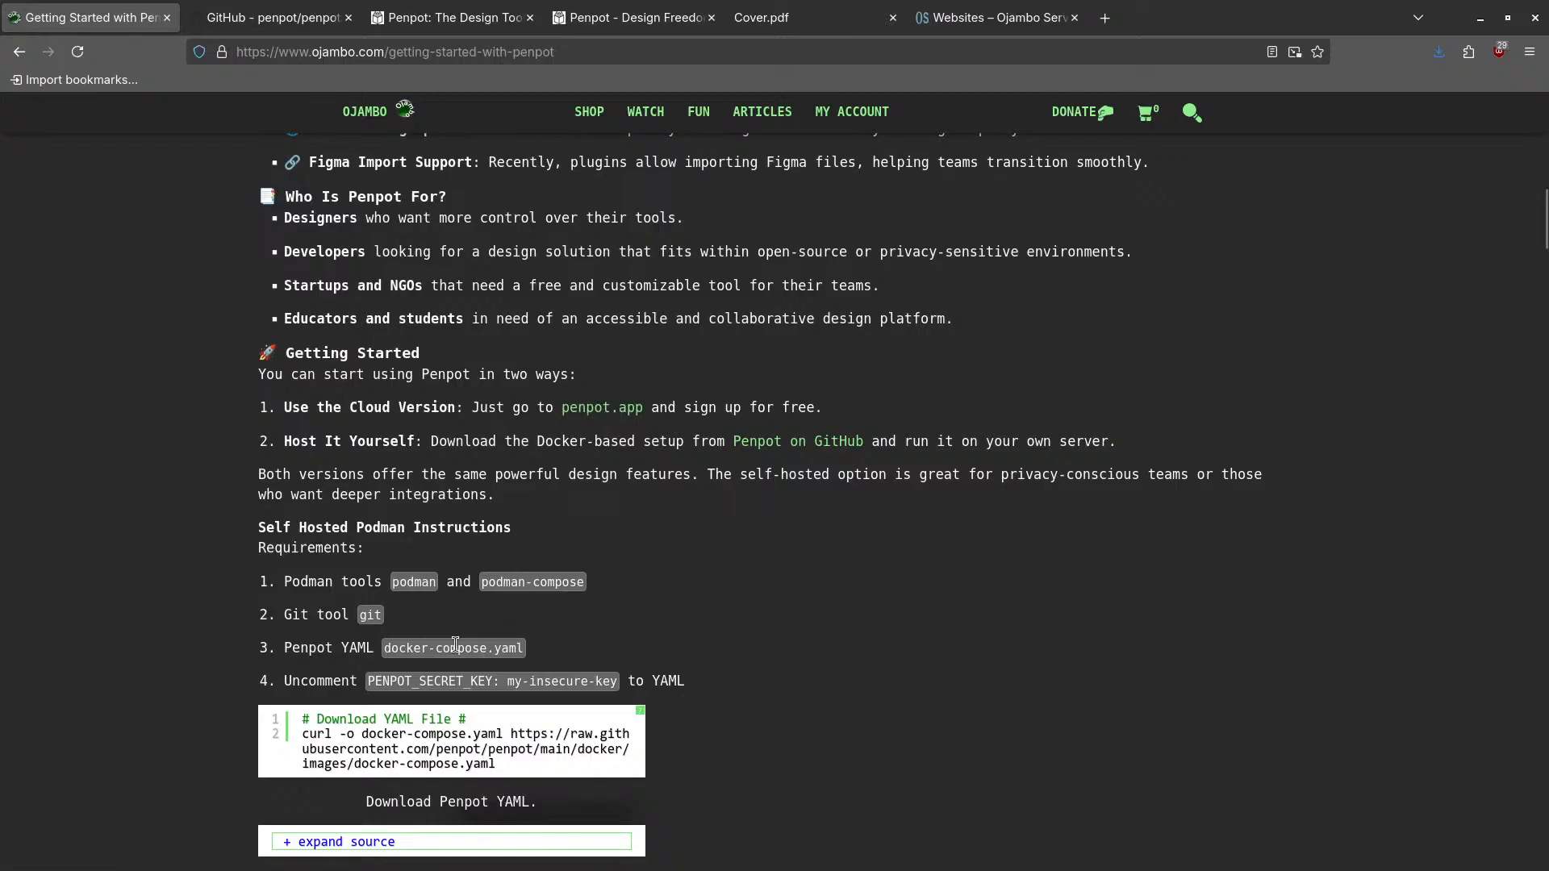
scroll(163, 609, "up", 3)
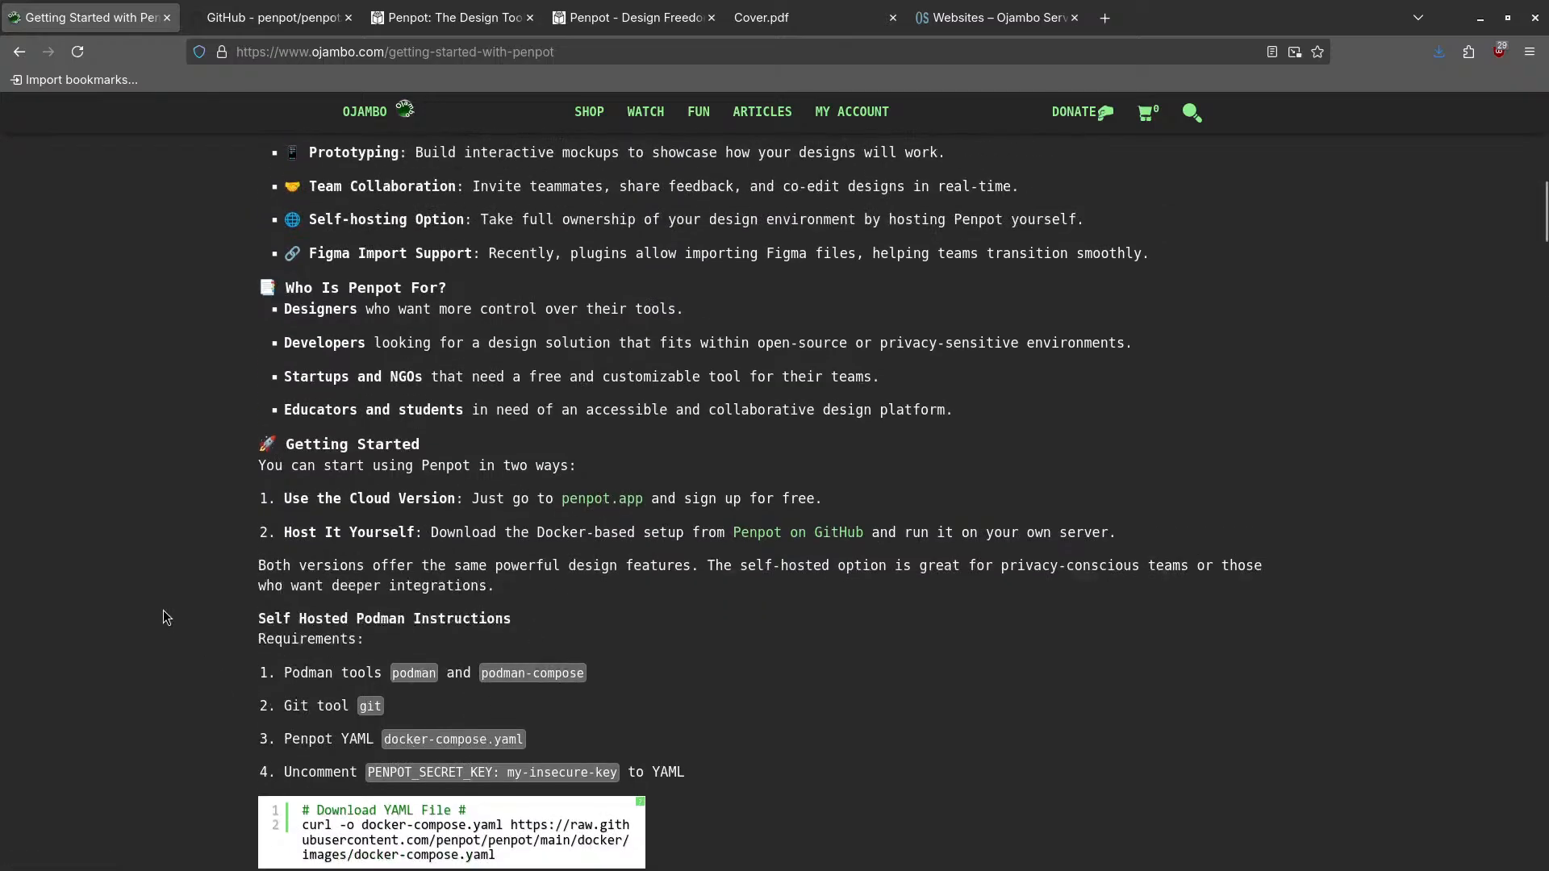
scroll(163, 610, "down", 3)
scroll(311, 548, "down", 4)
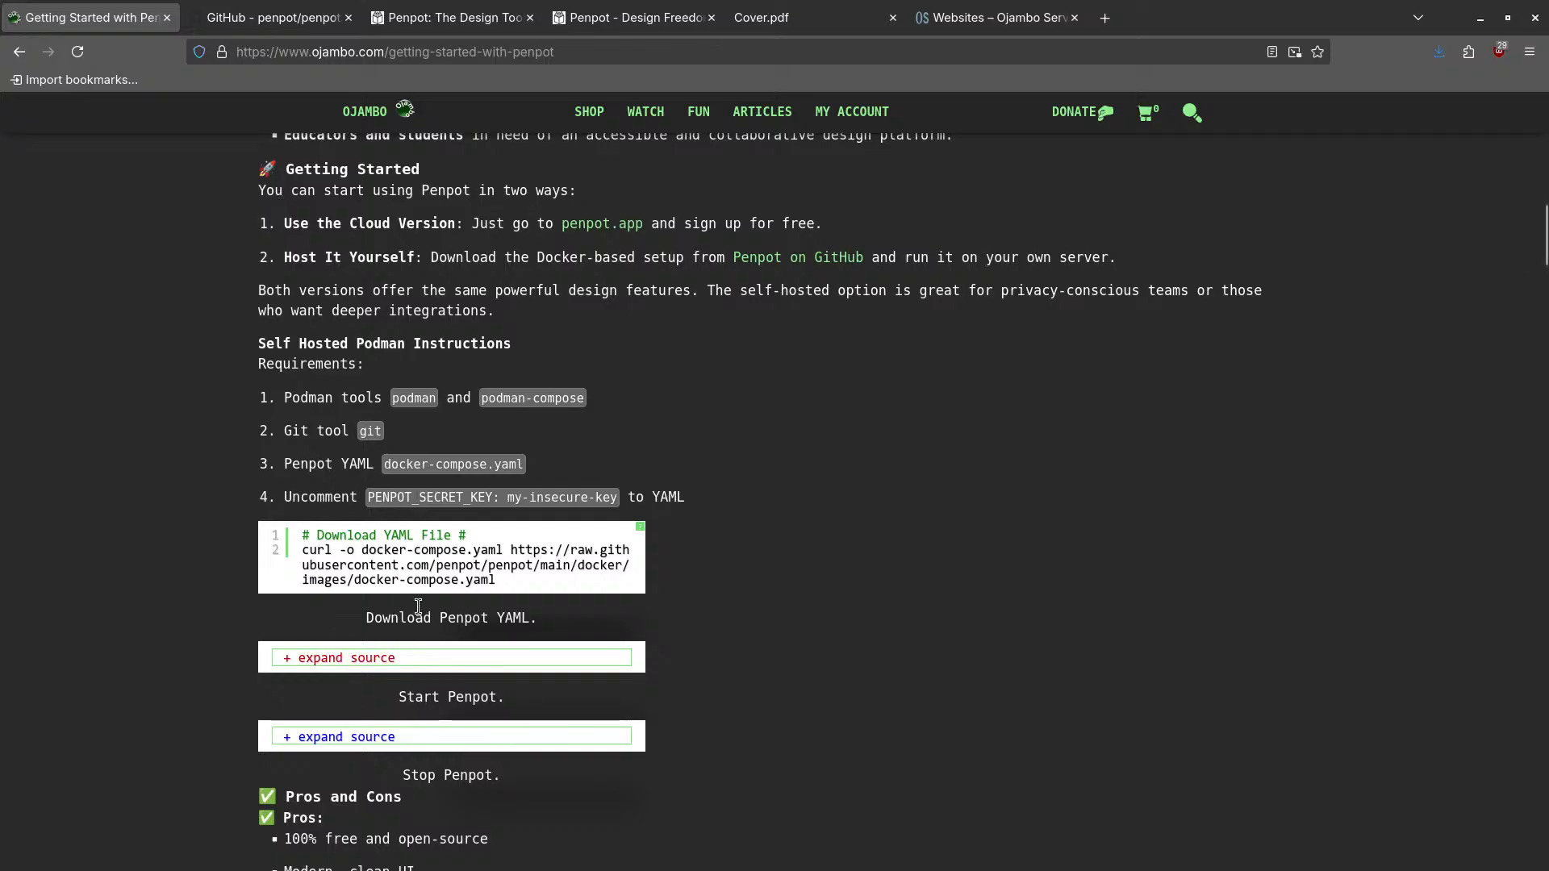
scroll(444, 614, "down", 3)
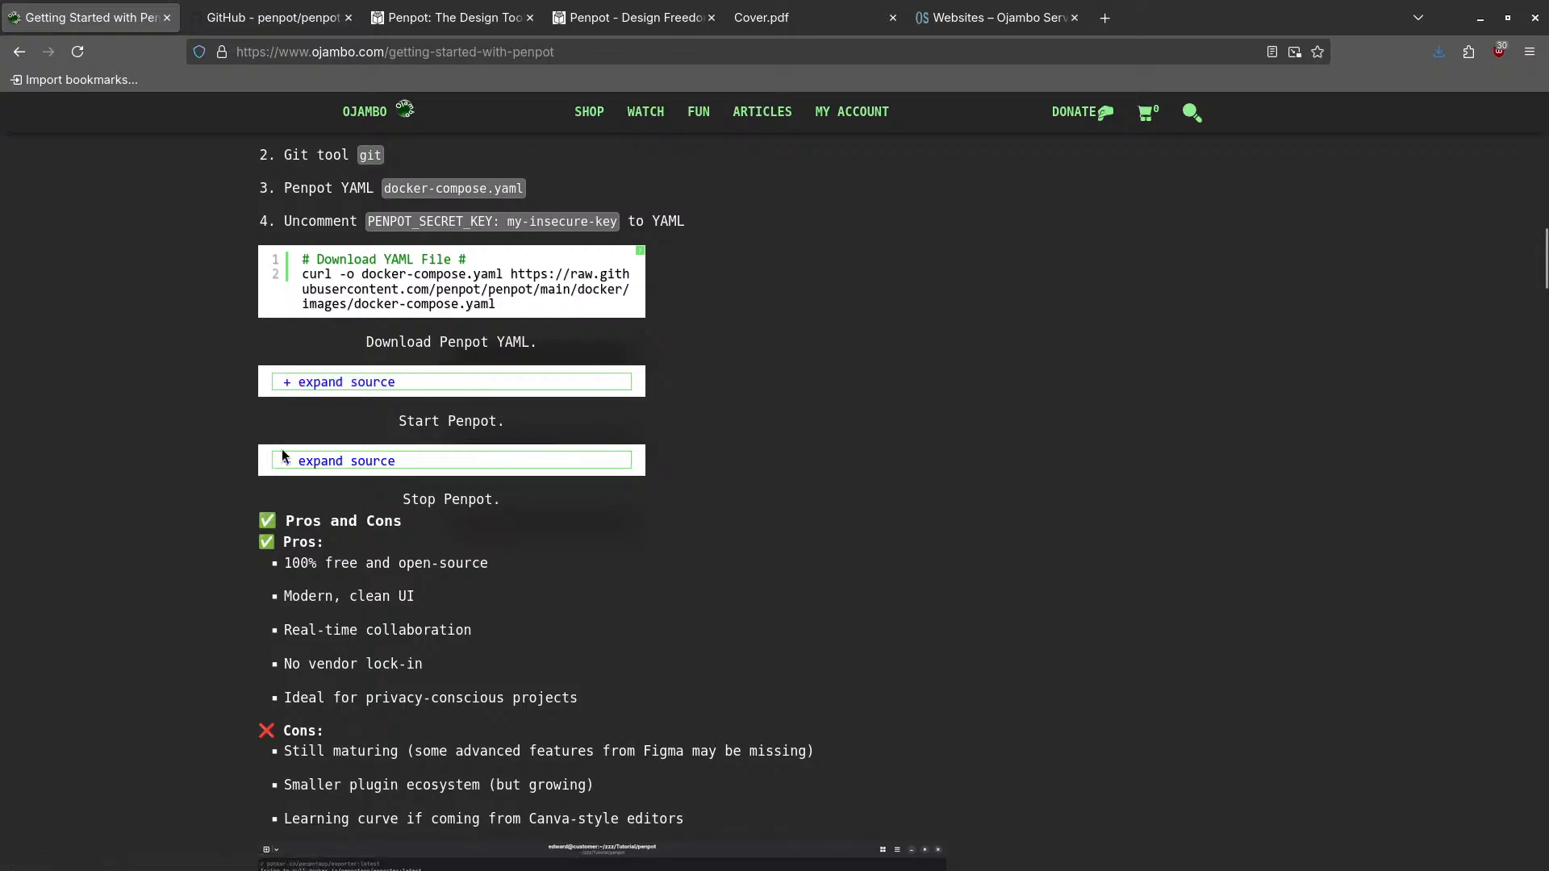
- Scroll past the screenshots through the Usage, Open Source and Conclusion sections to References
scroll(191, 580, "down", 2)
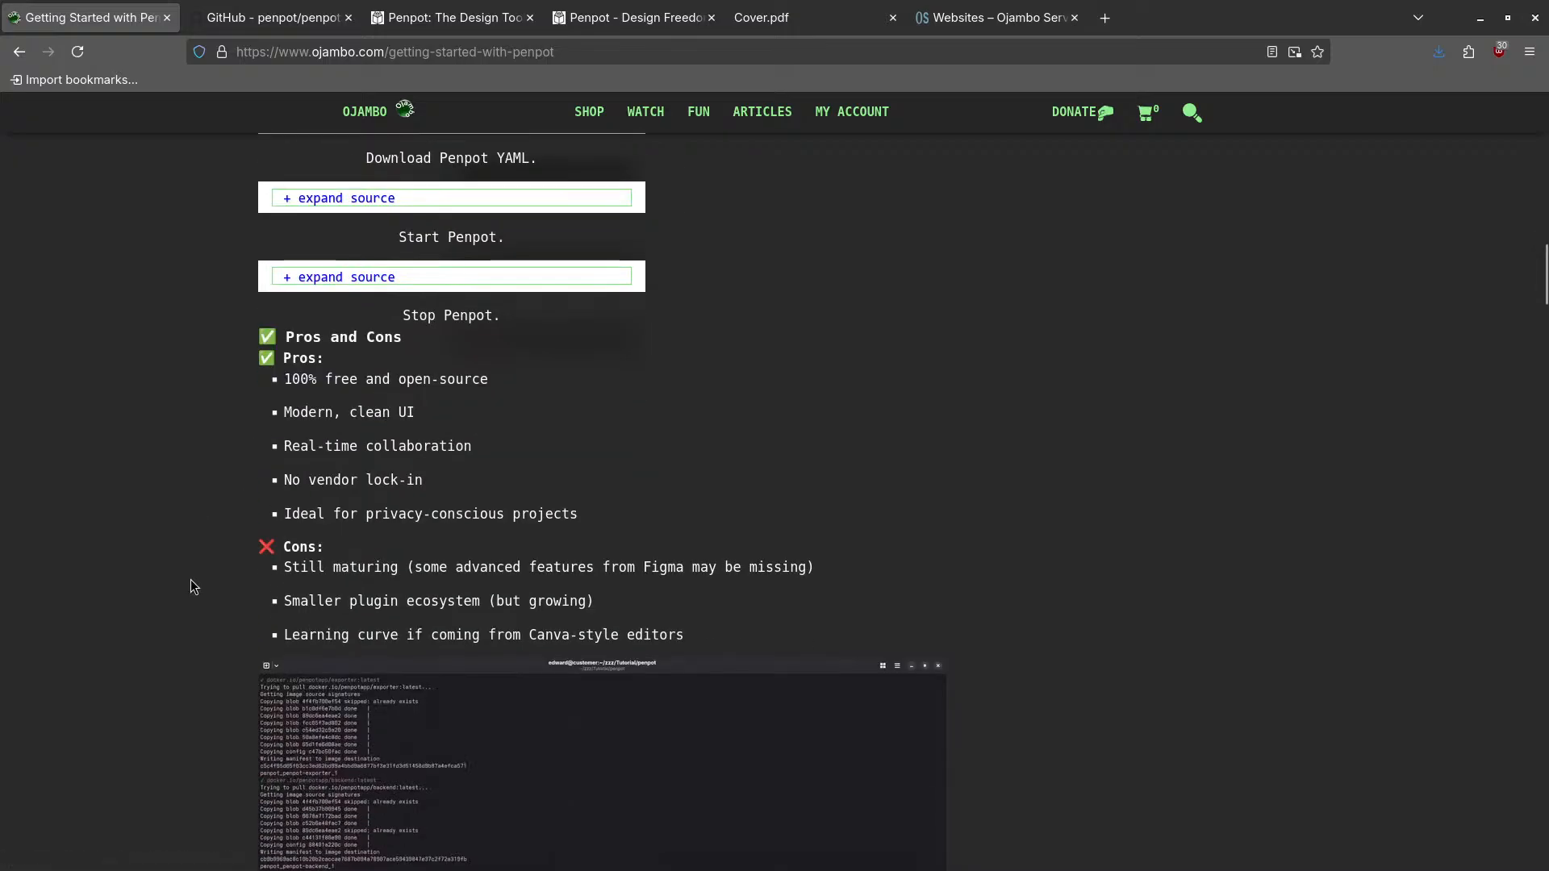
scroll(190, 580, "down", 1)
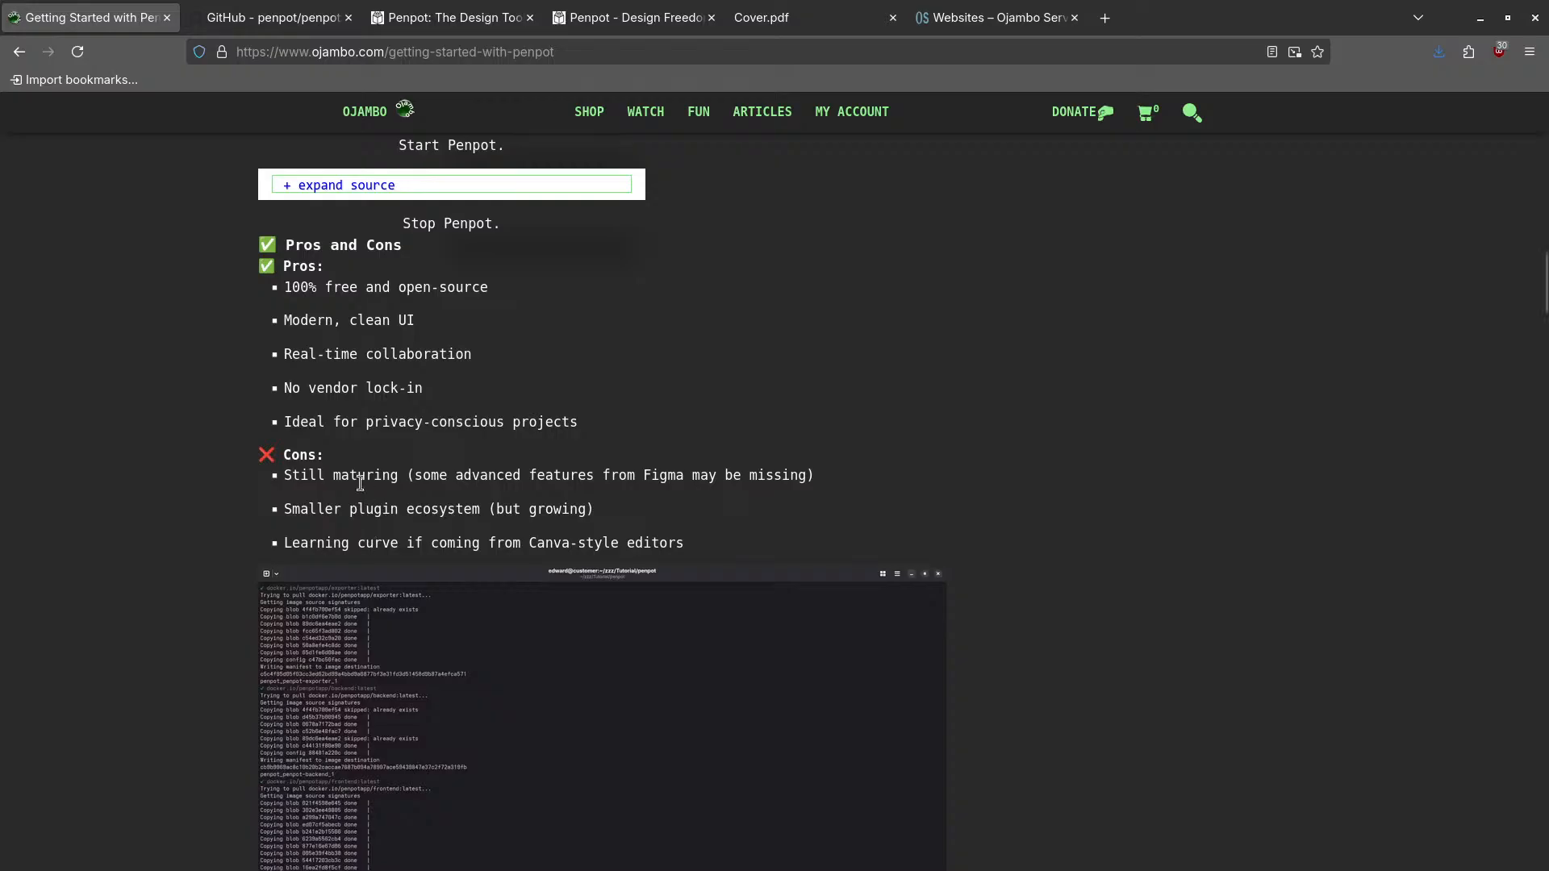
scroll(269, 473, "down", 12)
scroll(271, 473, "down", 20)
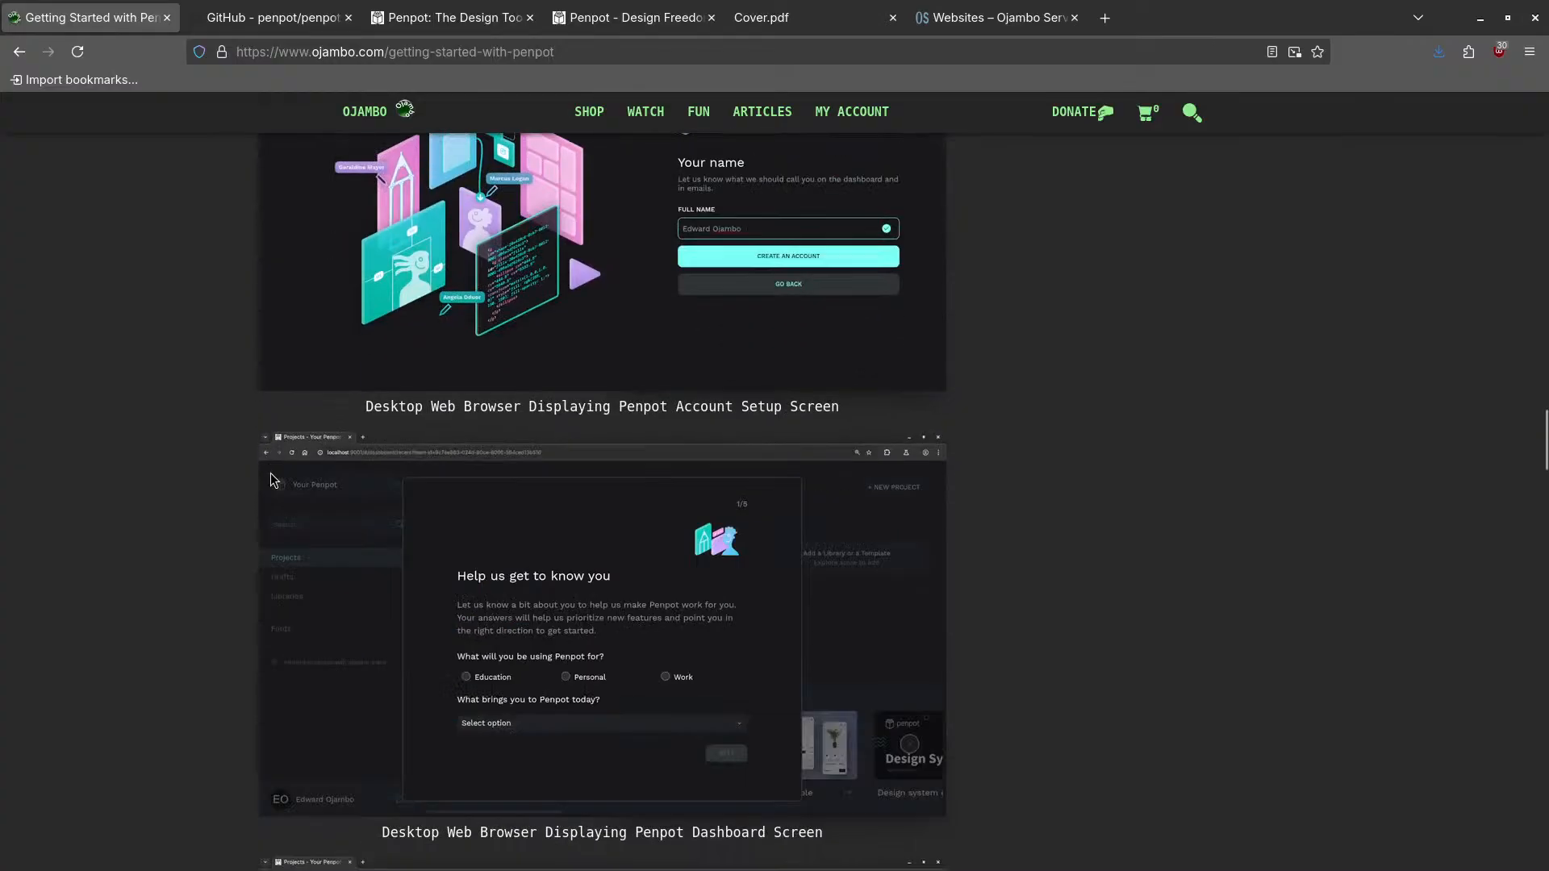
scroll(269, 473, "down", 20)
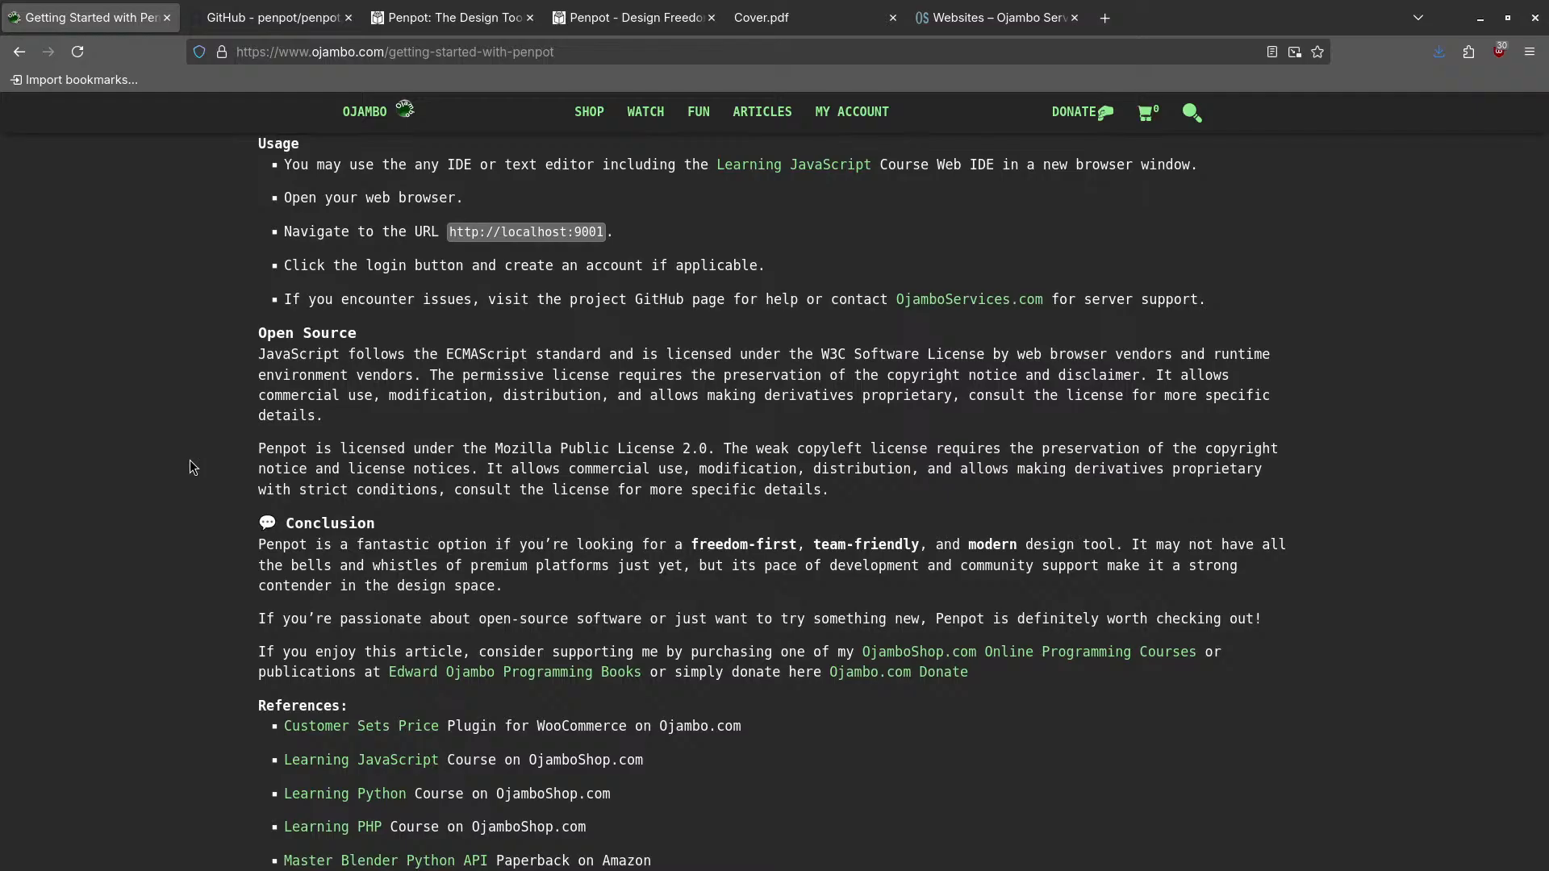
mouse_move(663, 118)
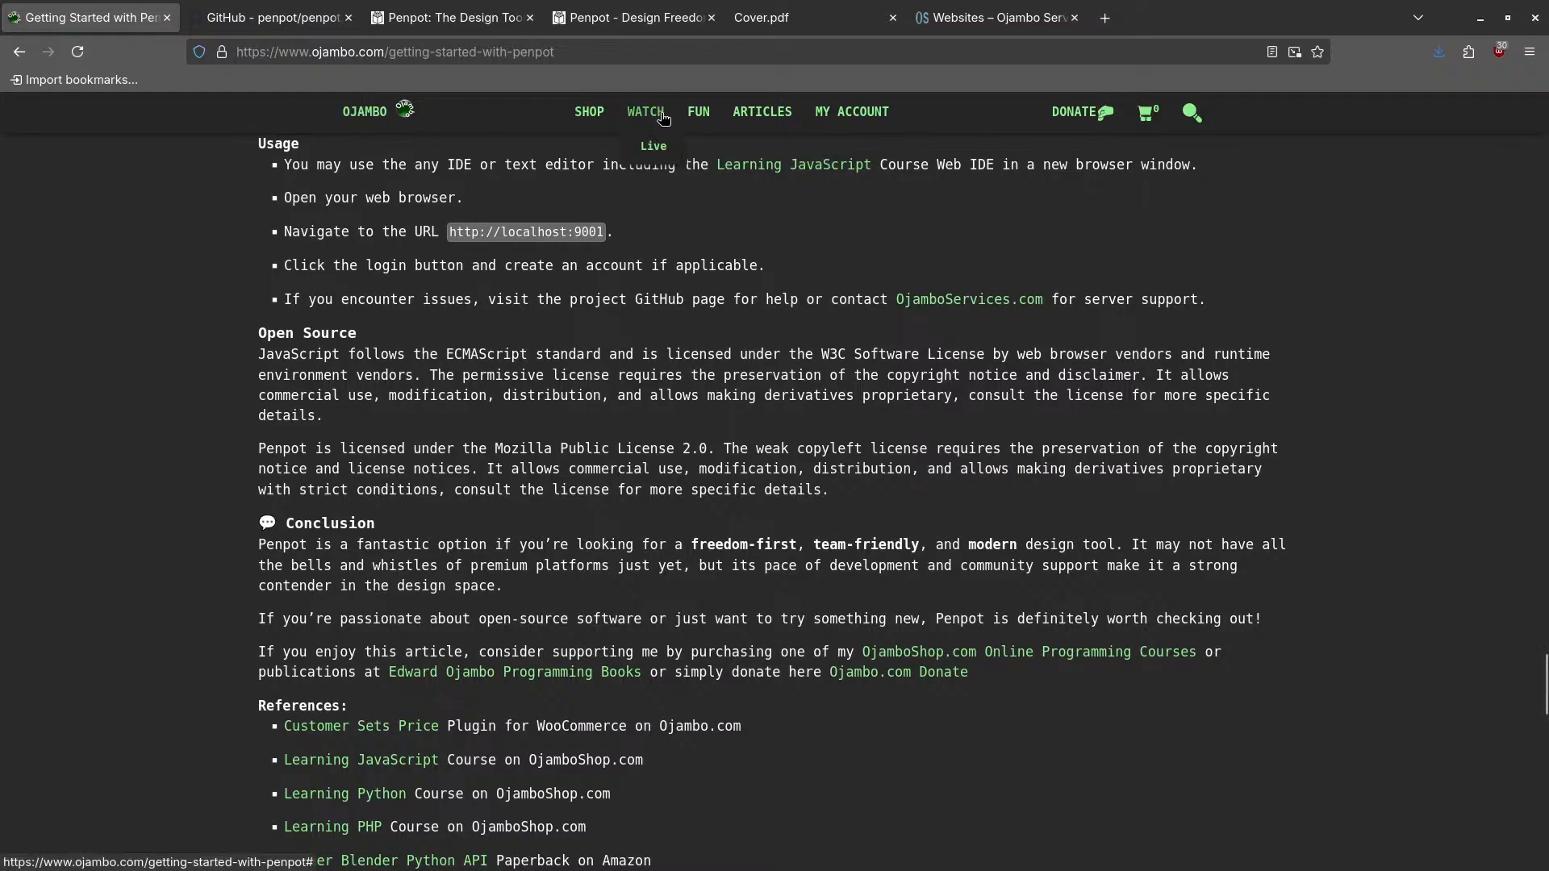
mouse_move(656, 147)
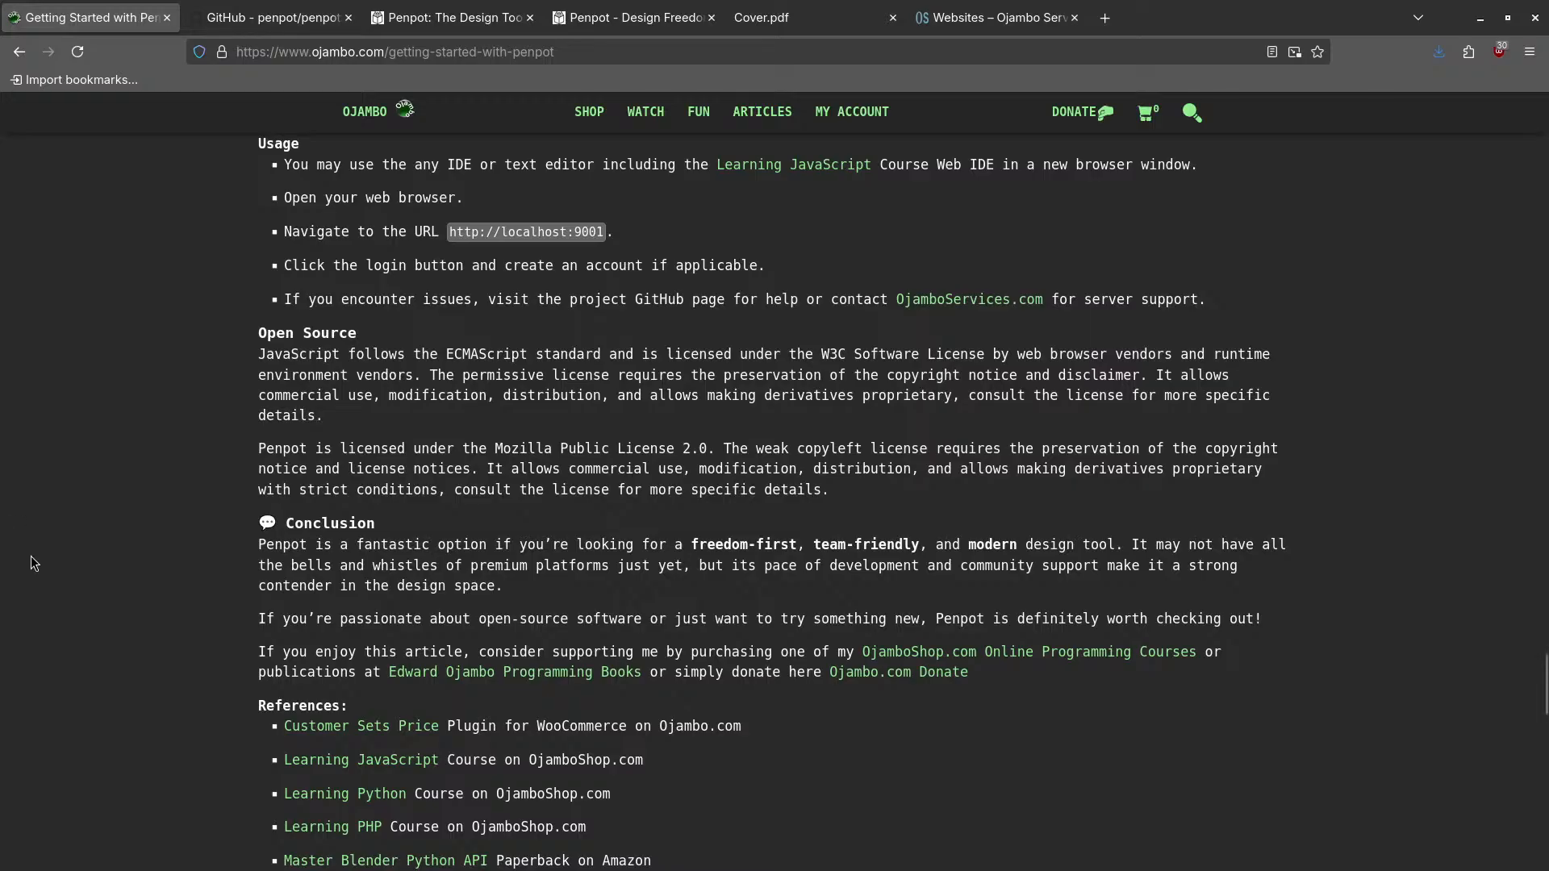
scroll(133, 608, "down", 2)
scroll(132, 606, "down", 1)
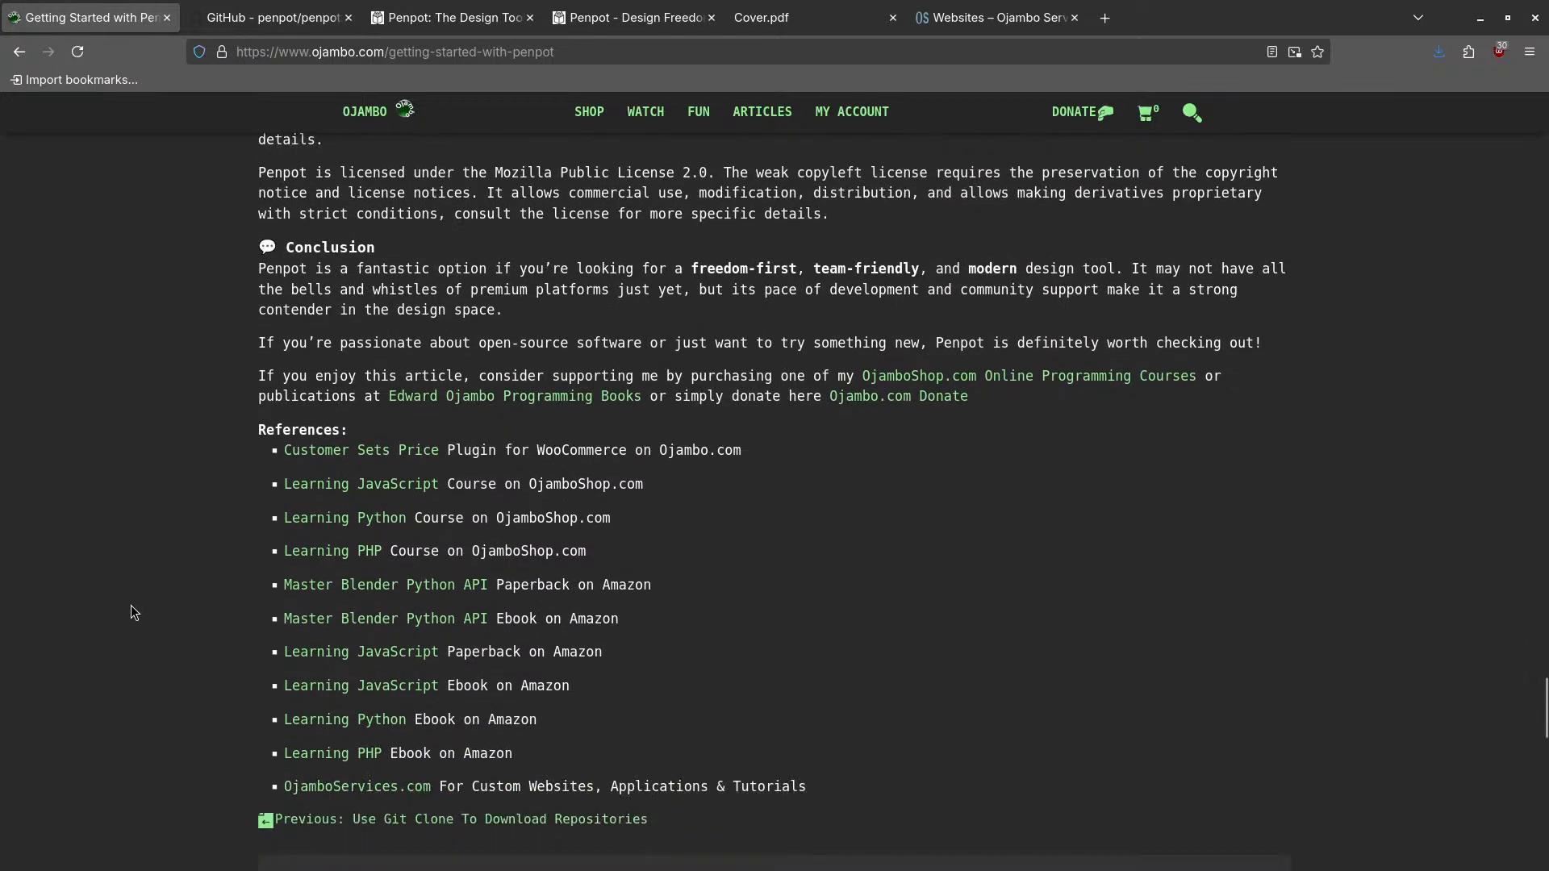